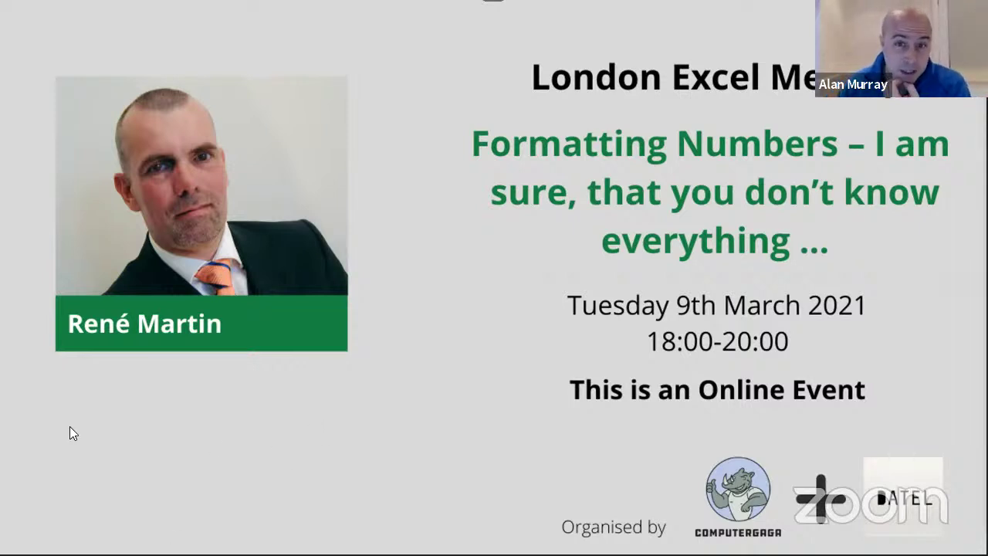
Step: Advance from the title slide to the Upcoming Events slide listing April–June 2021 sessions
click(360, 349)
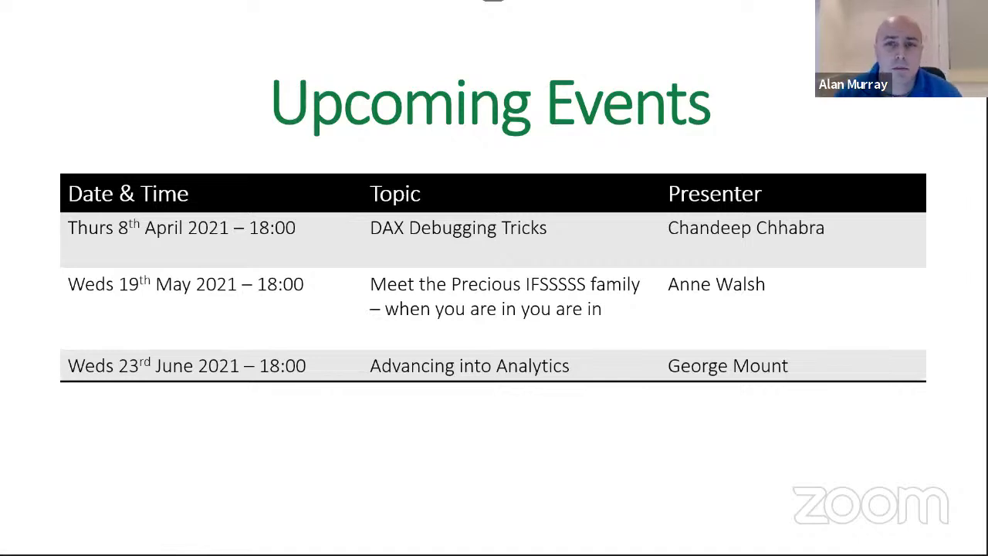
Step: Advance to the 'Things to note' slide and reveal its live-streaming and Meetup link bullets
click(412, 441)
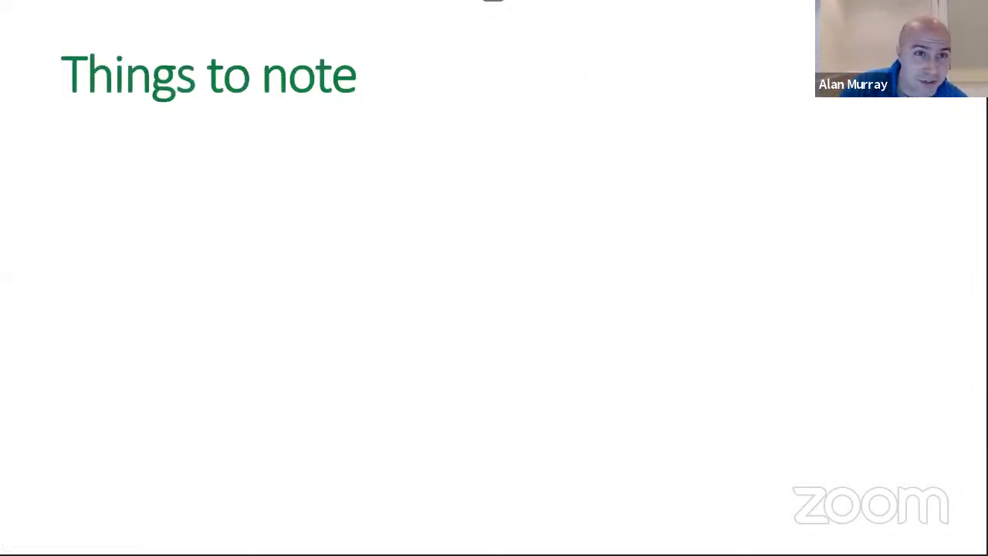
key(Right)
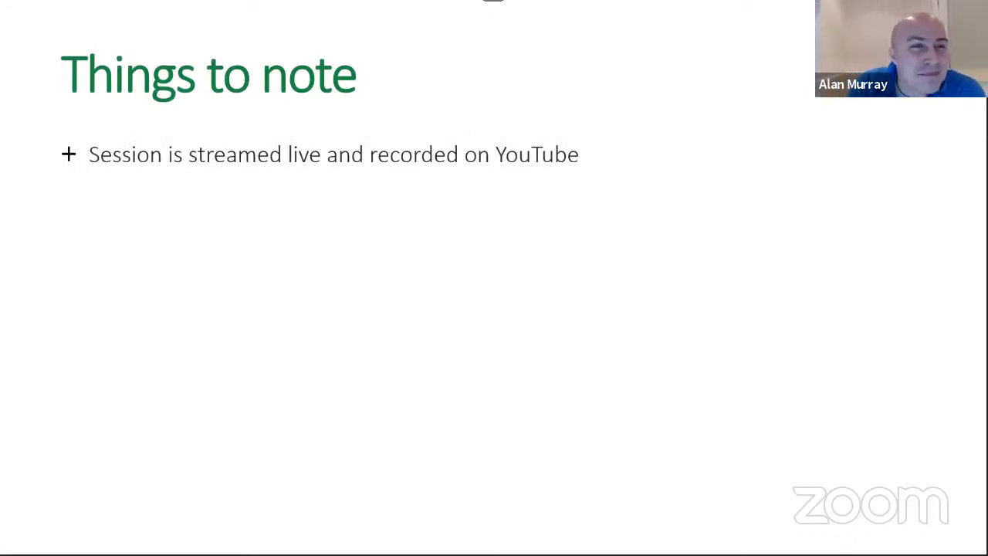
key(Right)
key(Right)
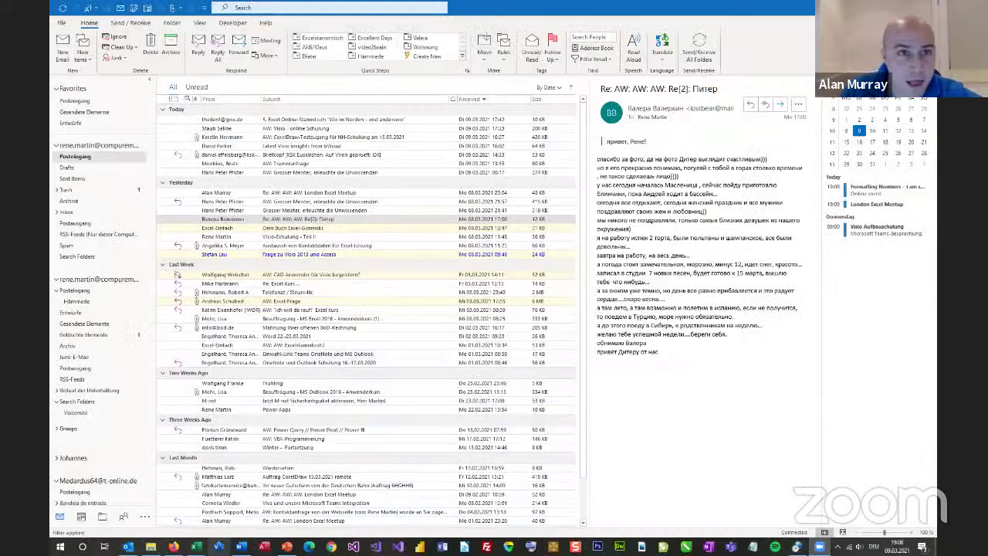
Step: Bring the Excel workbook forward from the taskbar, showing its Welcome sheet with the presenter photo
click(146, 502)
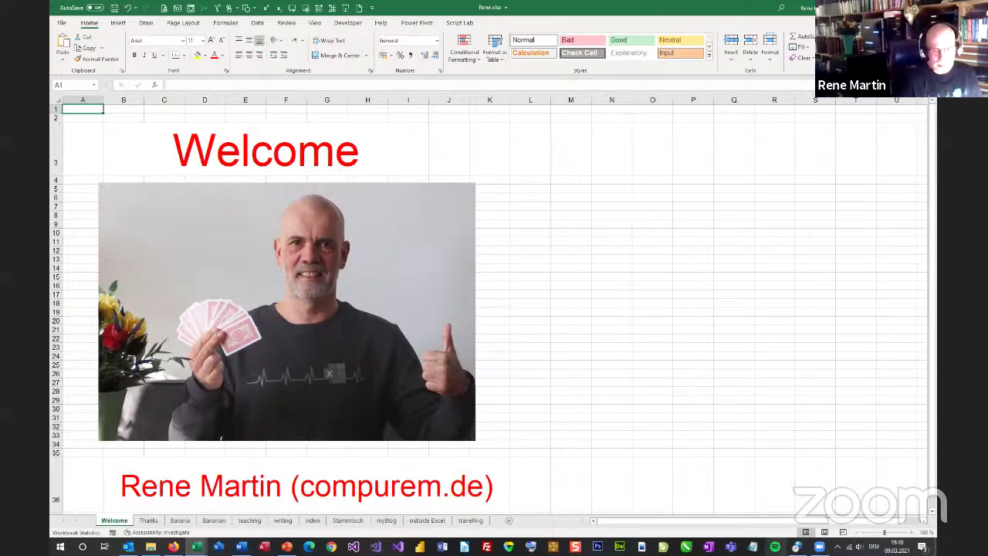
Step: Check the Windows regional settings, then test 12,55 as a number in M6 and clear it
click(797, 547)
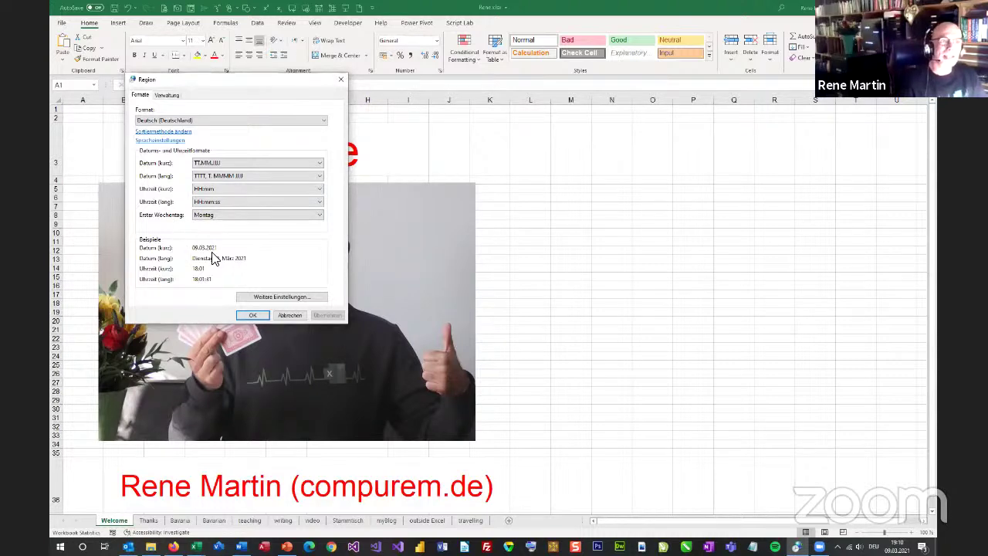
click(341, 81)
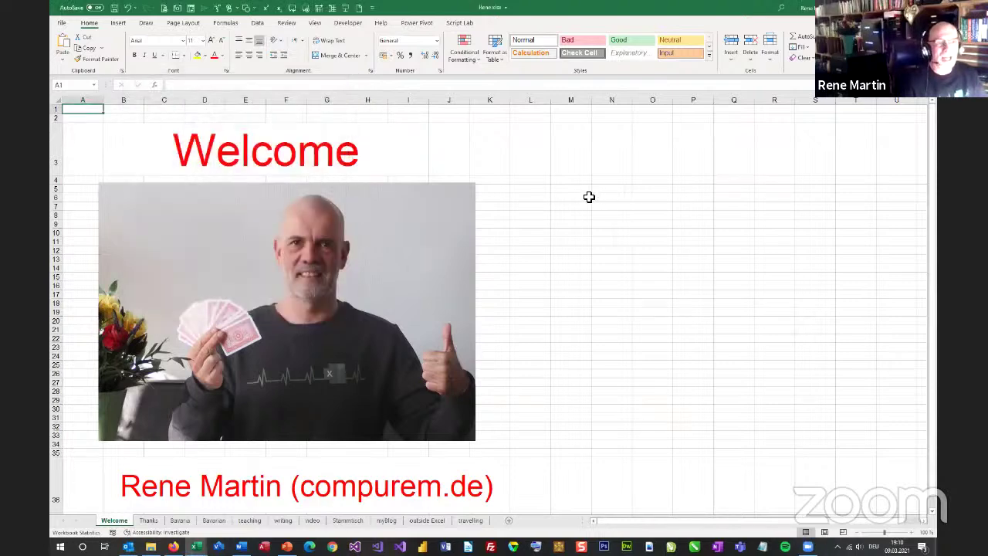
click(589, 196)
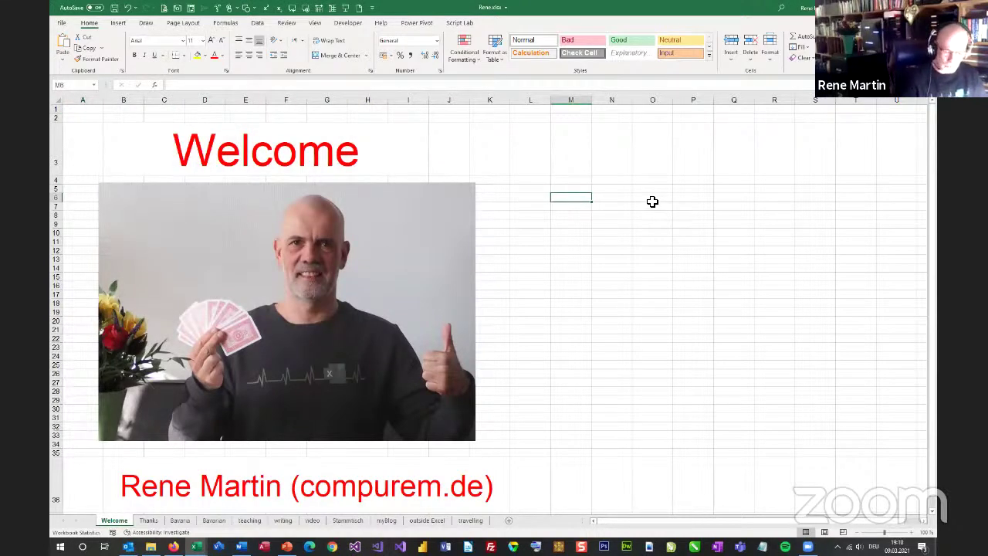
text(12)
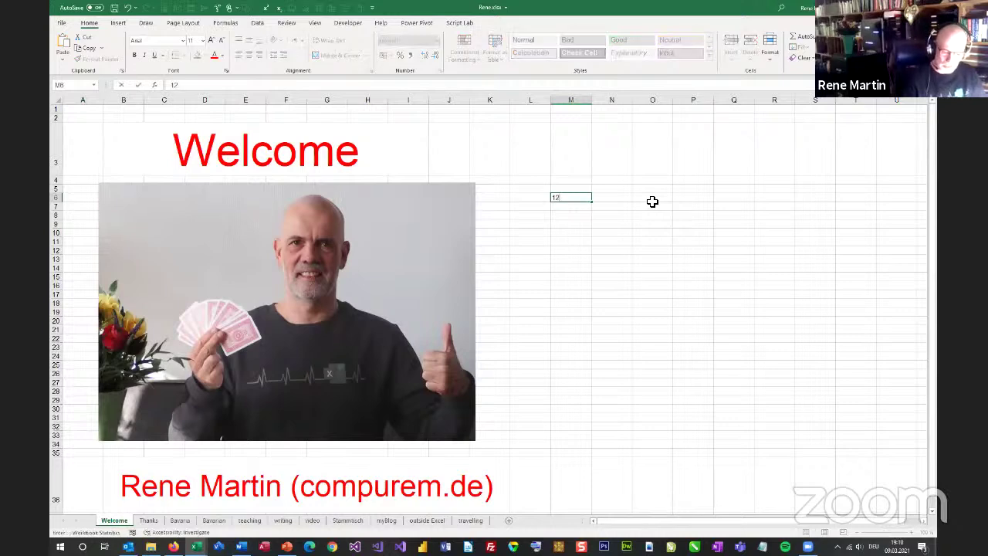
text(,55)
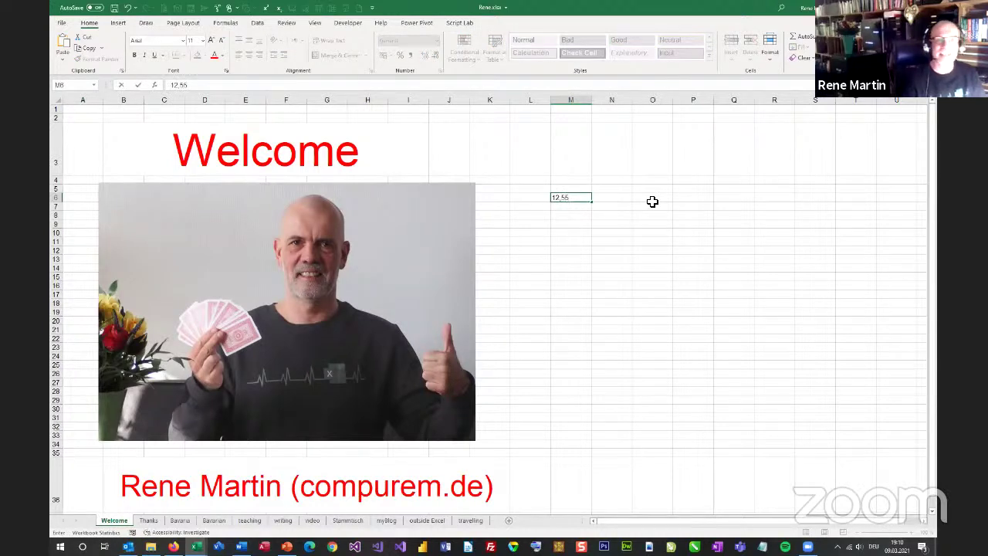
key(ctrl+Return)
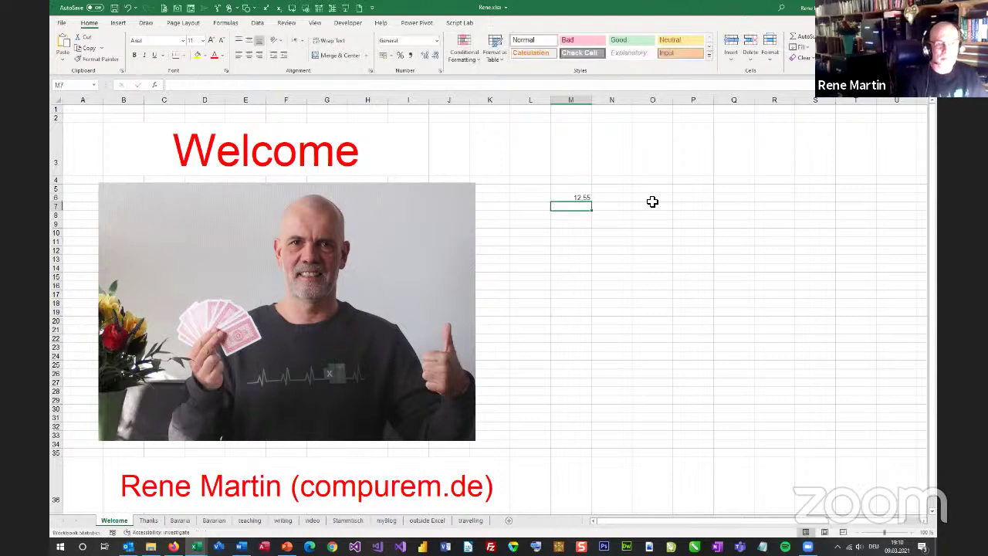
key(Delete)
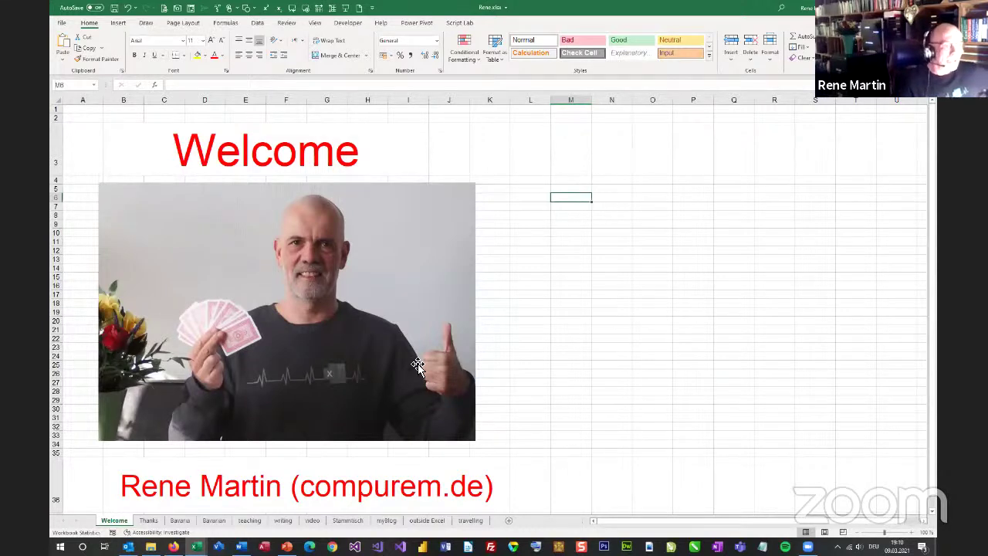
Step: Switch to NumberFormats.docx in Word and scroll through the notes and back to the top
key(alt+Tab)
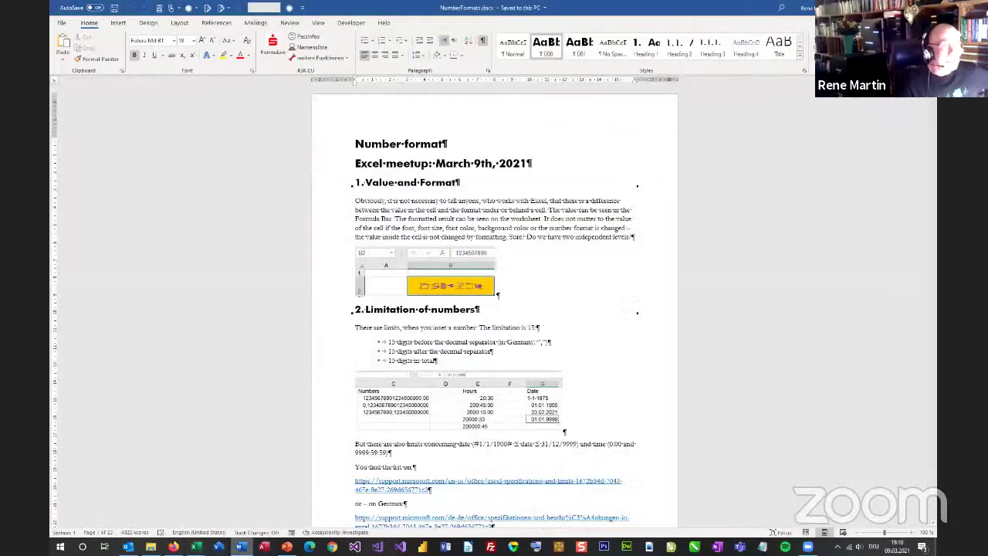
scroll(525, 251, down, 5)
scroll(525, 254, down, 3)
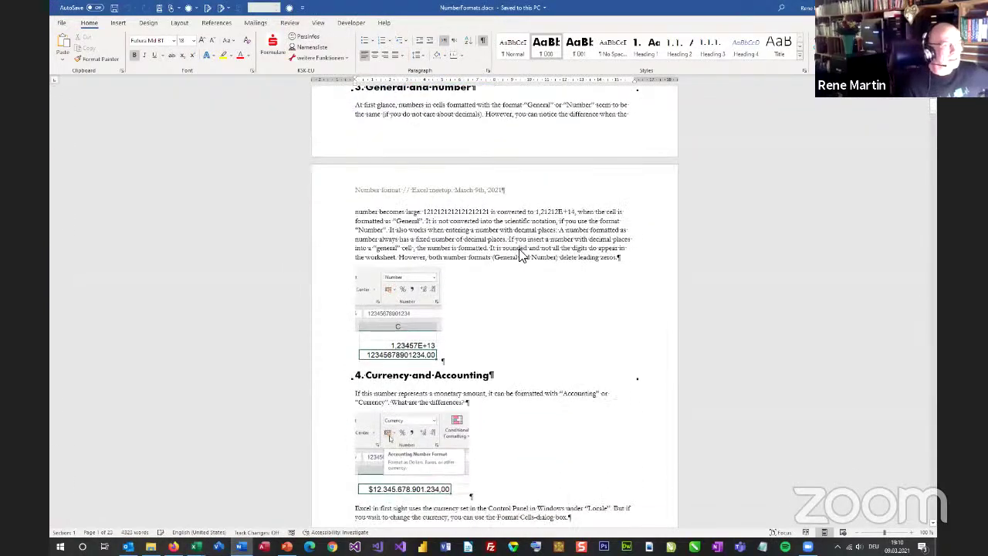
scroll(525, 255, up, 6)
scroll(373, 418, up, 2)
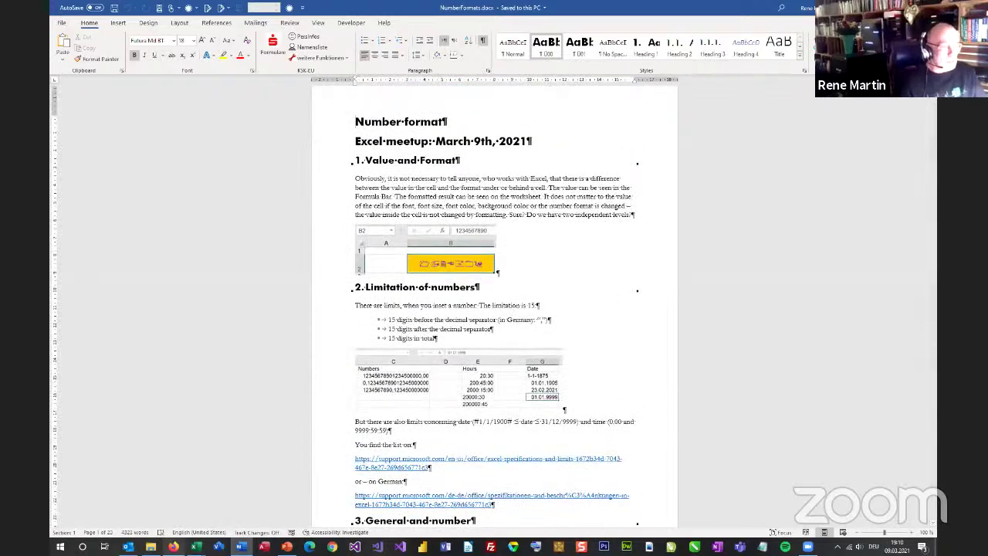
Step: Show compurem.de's Bücherdownloads page with the Formatting numbers files, then return to START
mouse_move(172, 547)
click(177, 473)
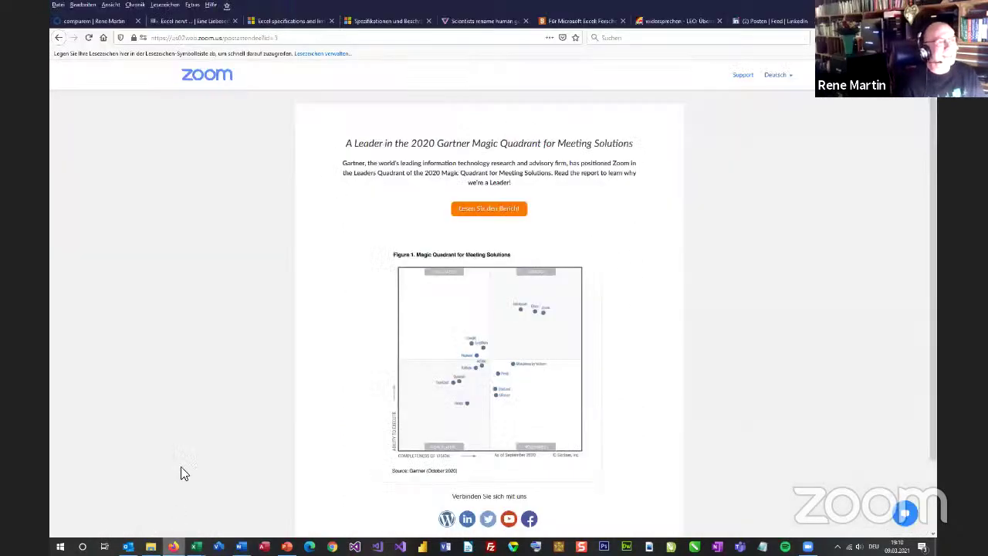
click(88, 20)
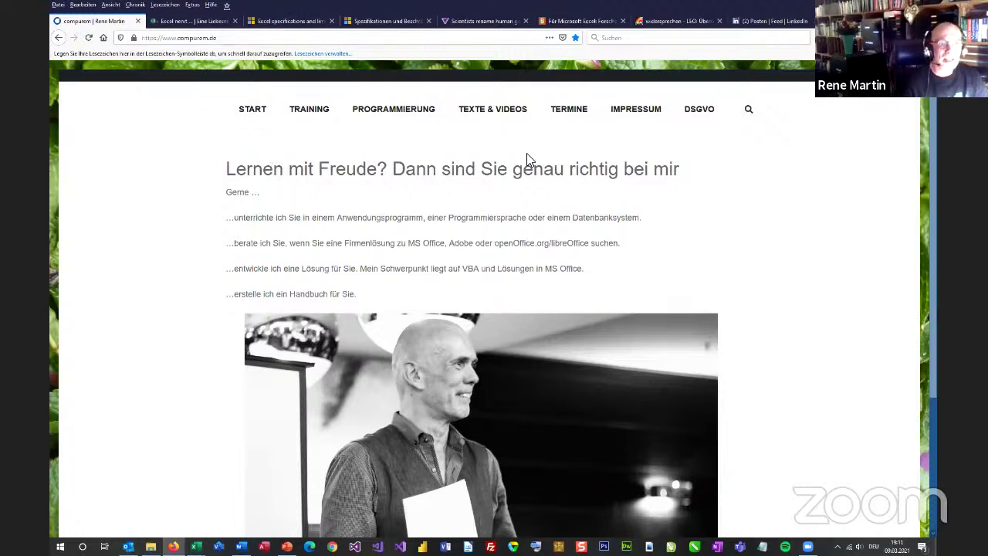
mouse_move(510, 113)
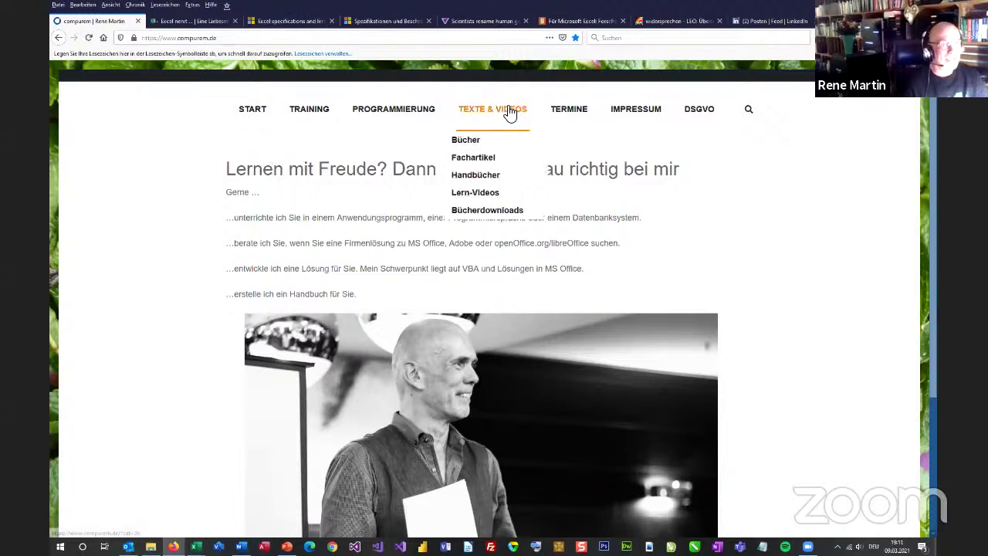
click(503, 214)
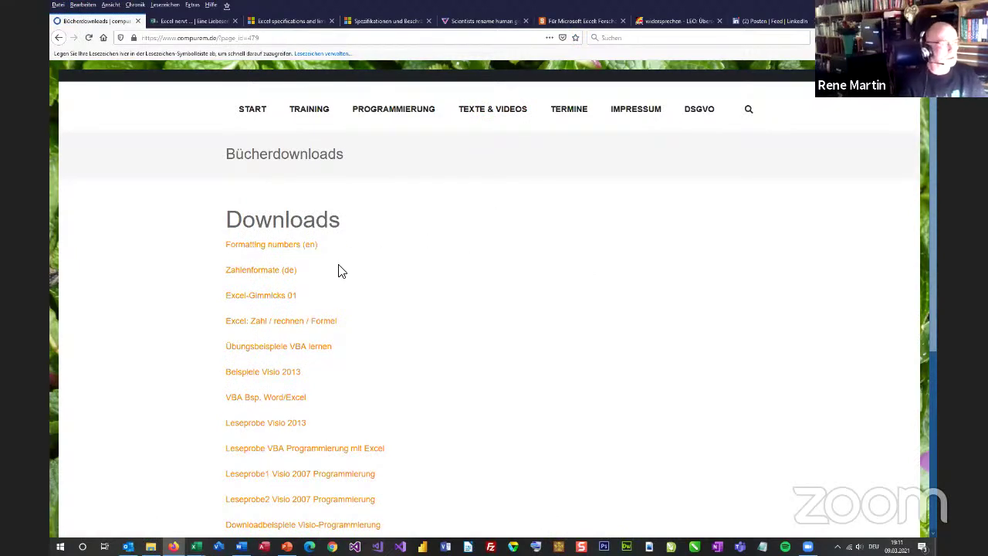
click(250, 114)
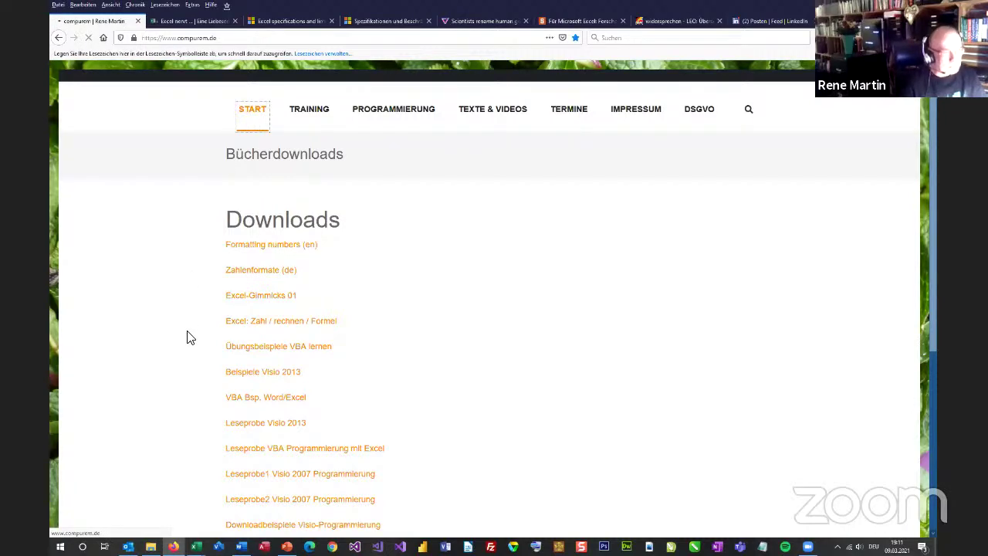
Step: Return to the workbook's Welcome sheet, then go on to the Thanks sheet with its thank-you note
mouse_move(196, 547)
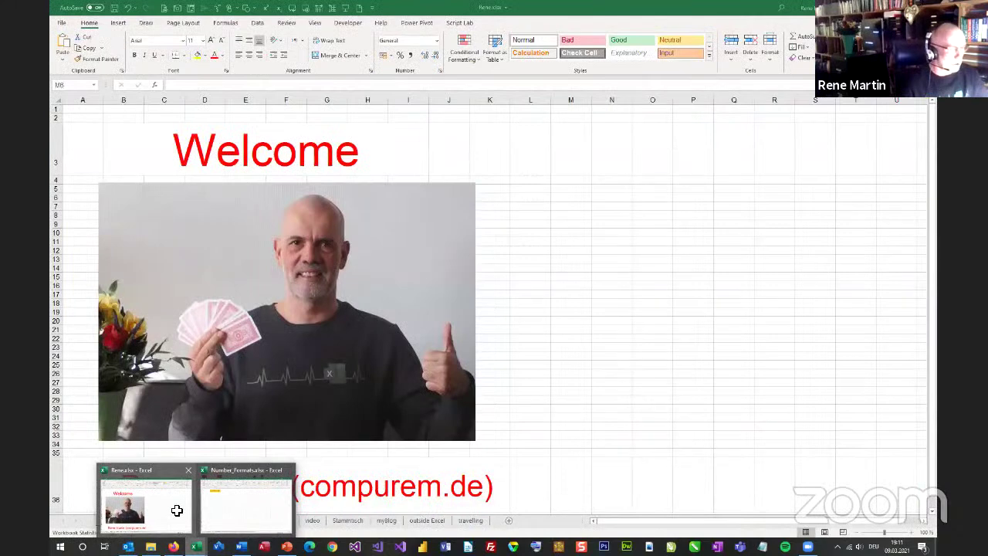
click(177, 515)
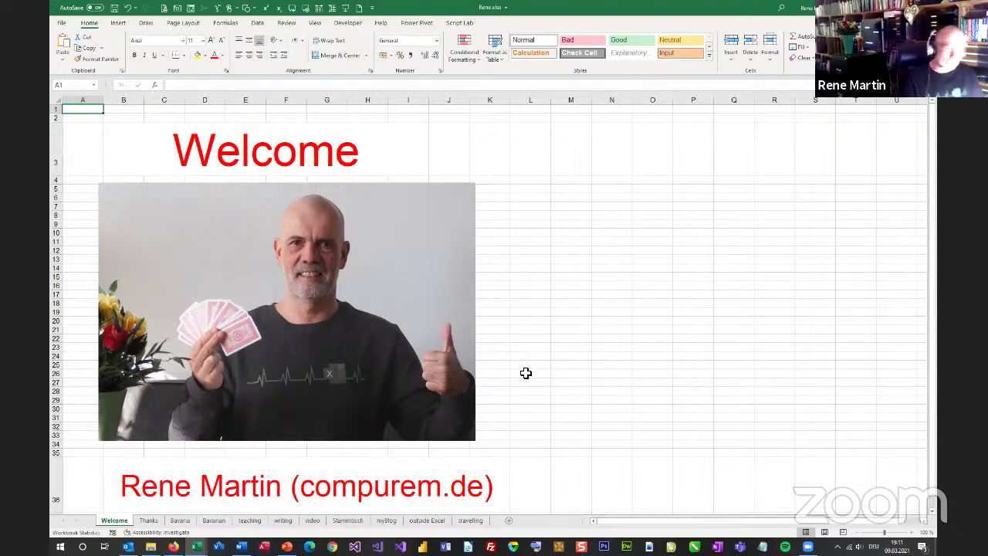
key(ctrl+Page_Down)
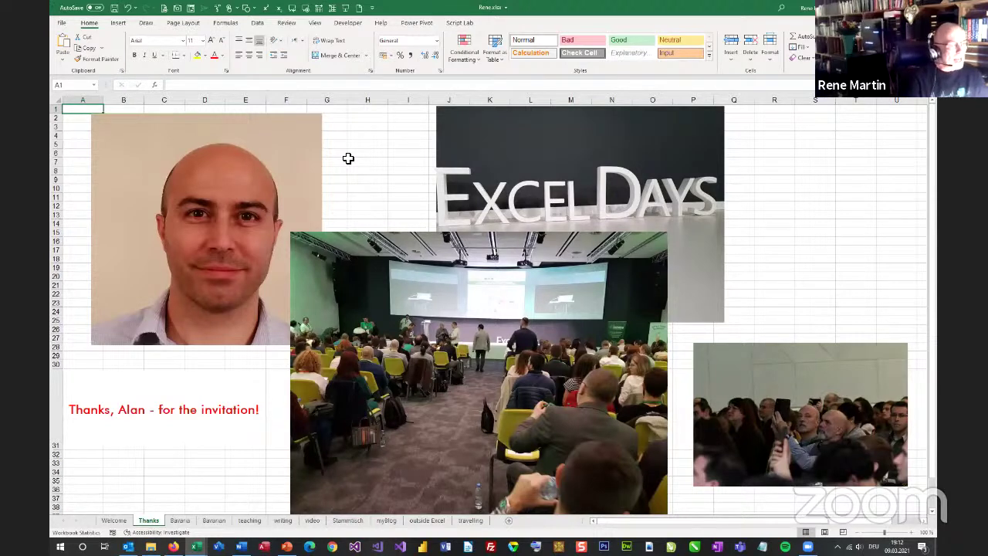
Step: Switch to the Bavaria sheet showing the globe with the 'Munich' speech bubble
key(ctrl+Page_Down)
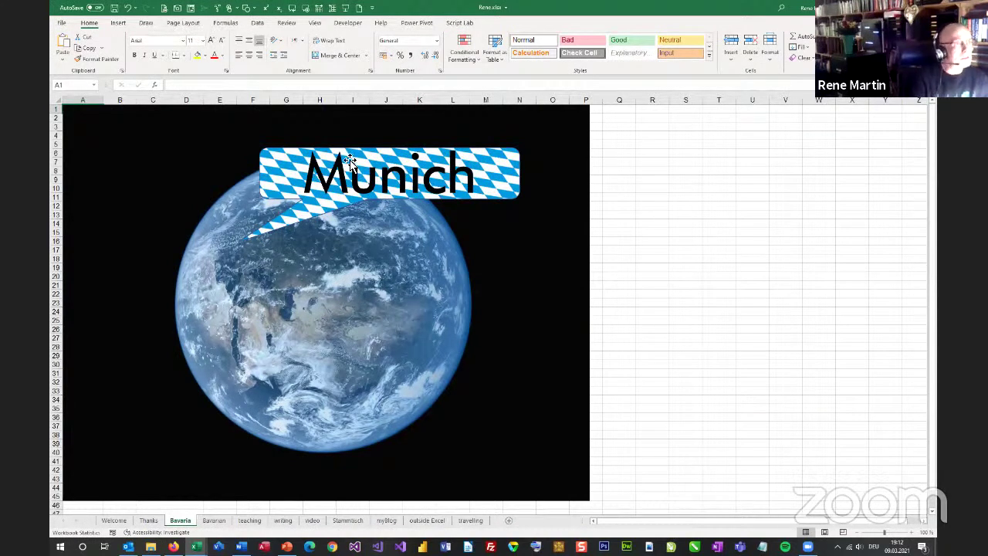
Step: Step through the Bavarian and teaching sheets to the 'writing' sheet of the presenter's book photos
key(ctrl+Page_Down)
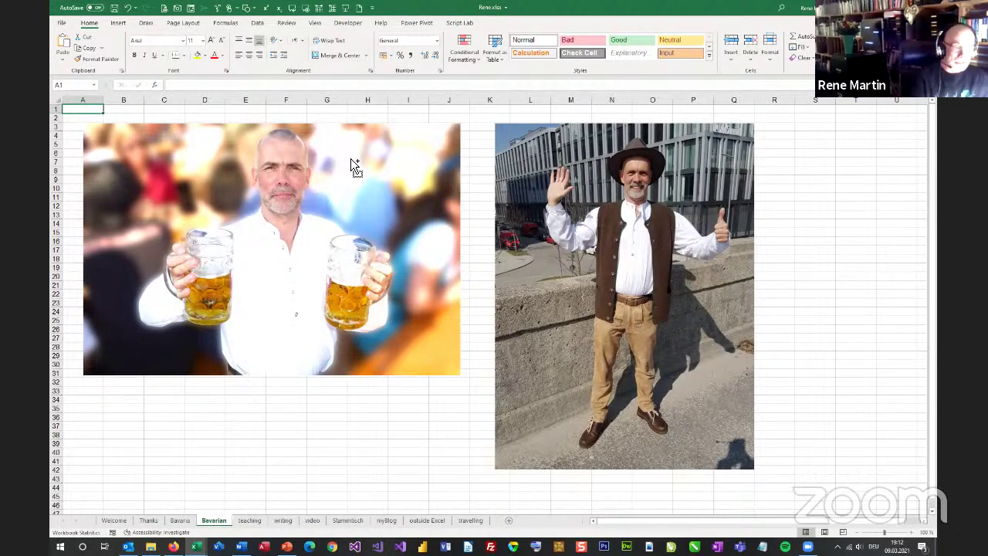
key(ctrl+Page_Down)
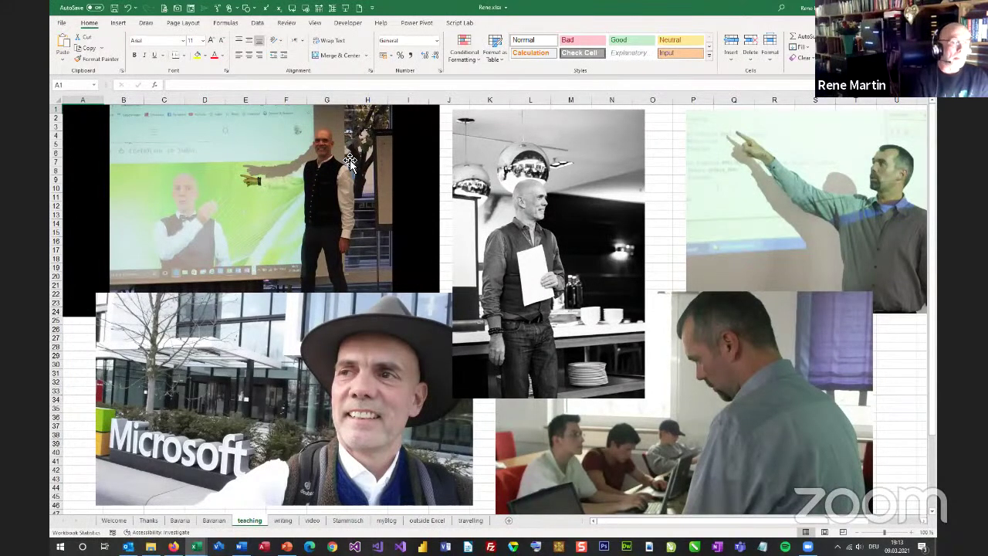
key(ctrl)
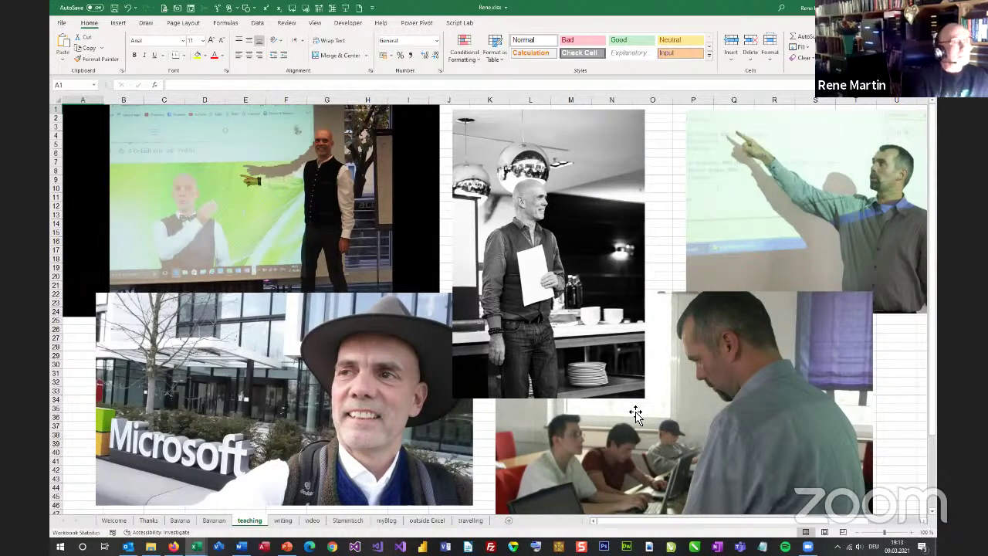
key(ctrl+Page_Down)
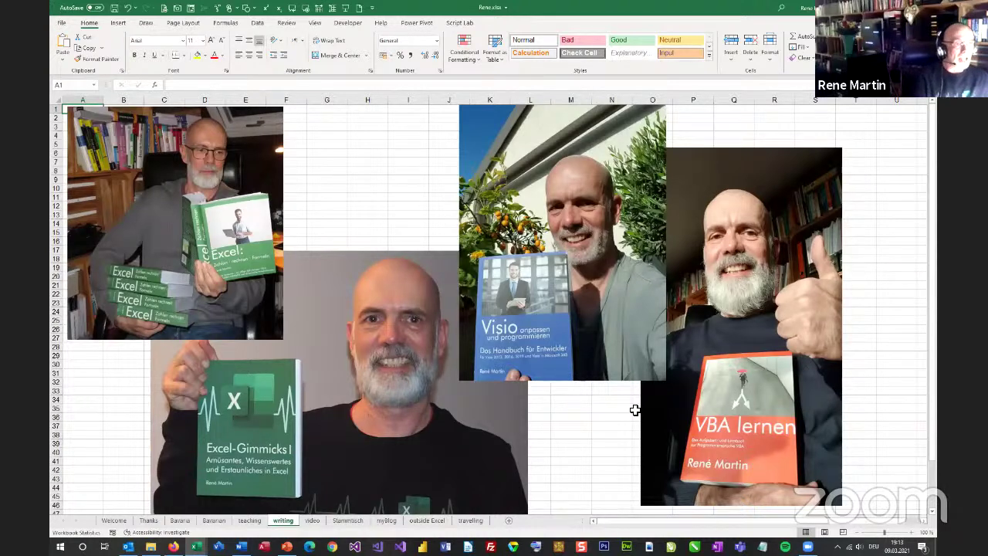
Step: Step past the video sheet to the Stammtisch sheet with the 'Ich liebe Excel' article
key(ctrl+Page_Down)
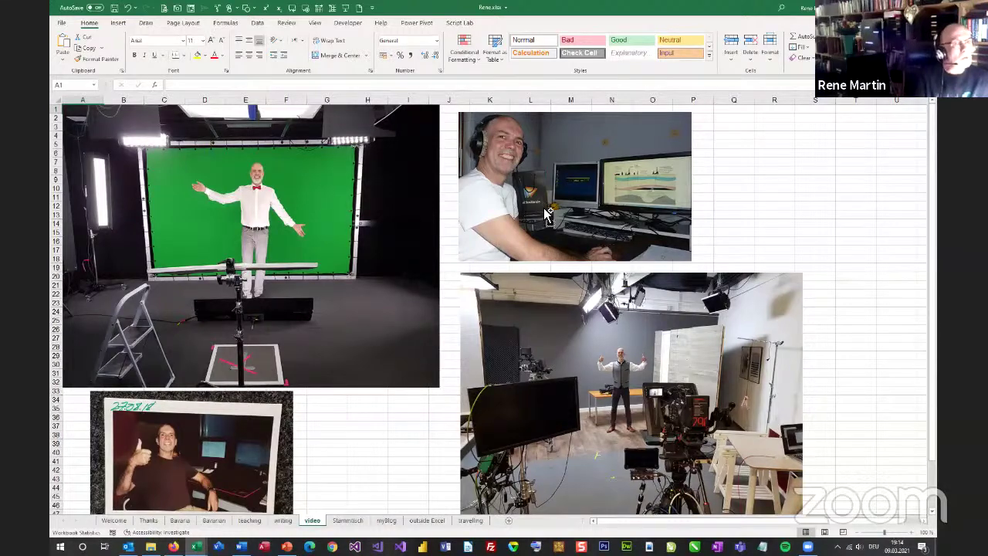
key(ctrl+Page_Down)
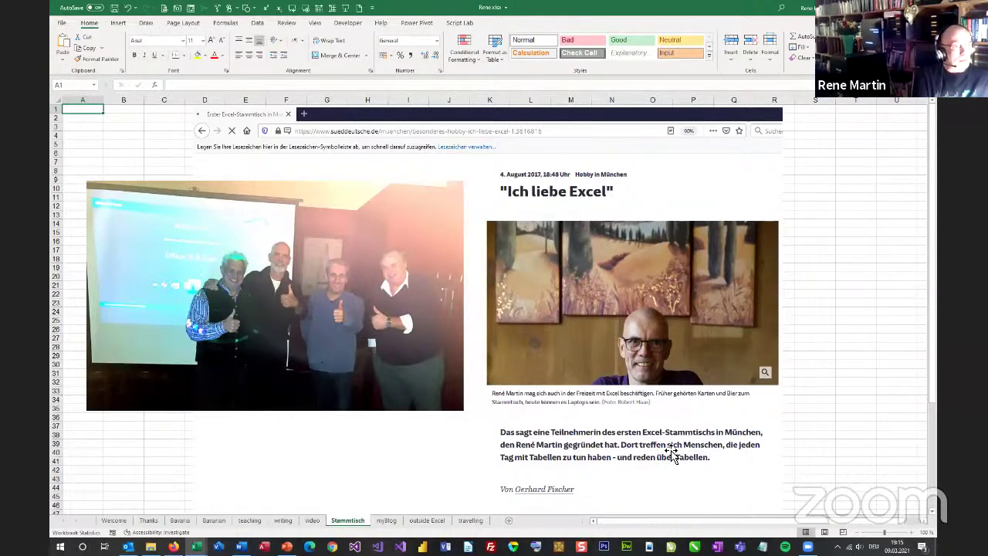
Step: Switch from the Stammtisch sheet to the myBlog sheet with its Excel nervt blog screenshot
key(ctrl+Page_Down)
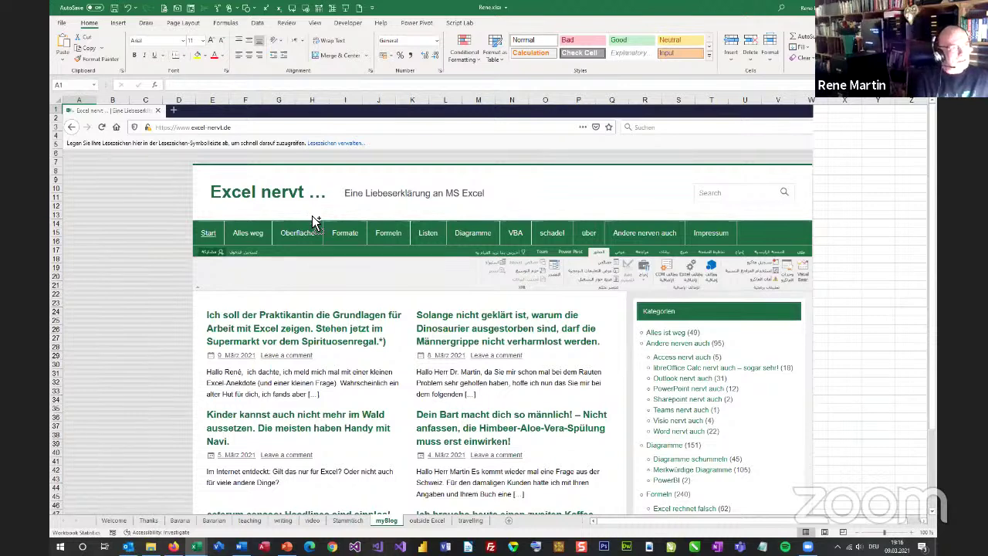
Step: Page through the outside Excel and travelling sheets, then close Rene.xlsx to bring up the save prompt
key(ctrl+Page_Down)
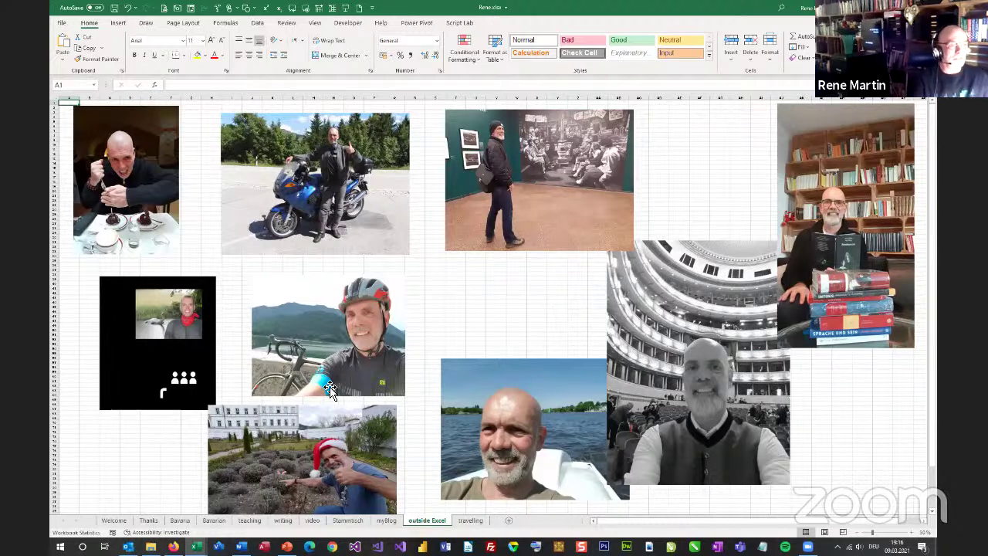
key(ctrl)
key(ctrl)
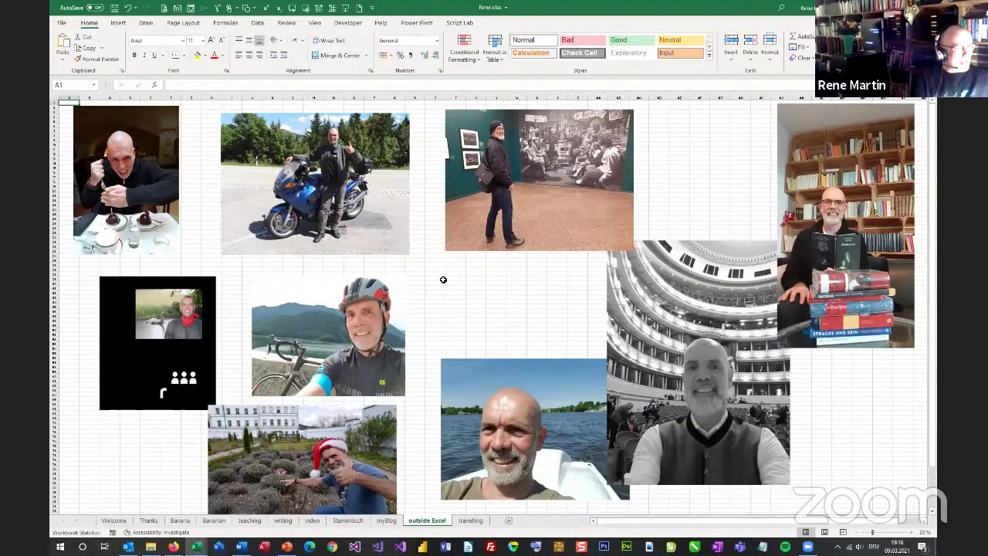
key(ctrl+Page_Down)
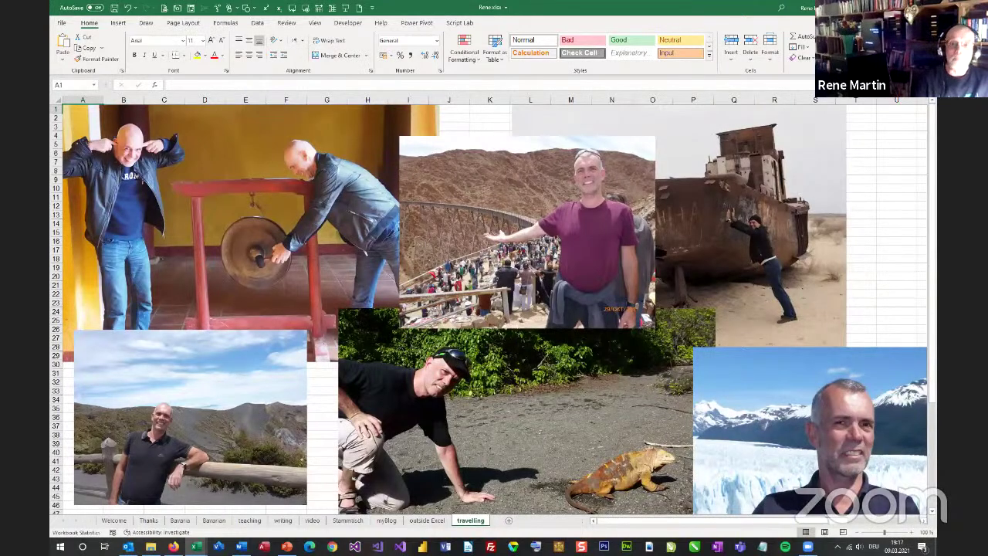
key(alt+F4)
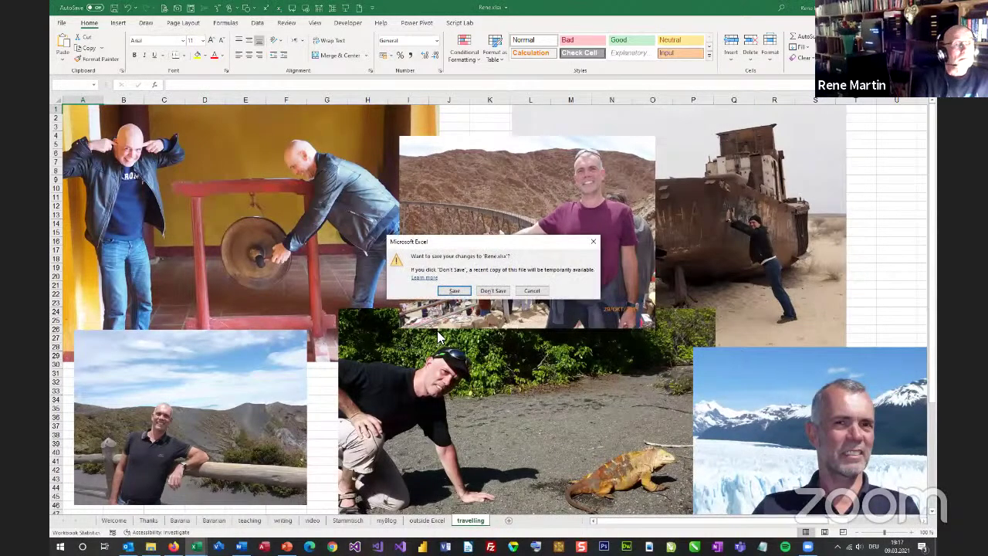
Step: Discard changes to Rene.xlsx and bring Number_Formats.xlsx back to the front
click(494, 291)
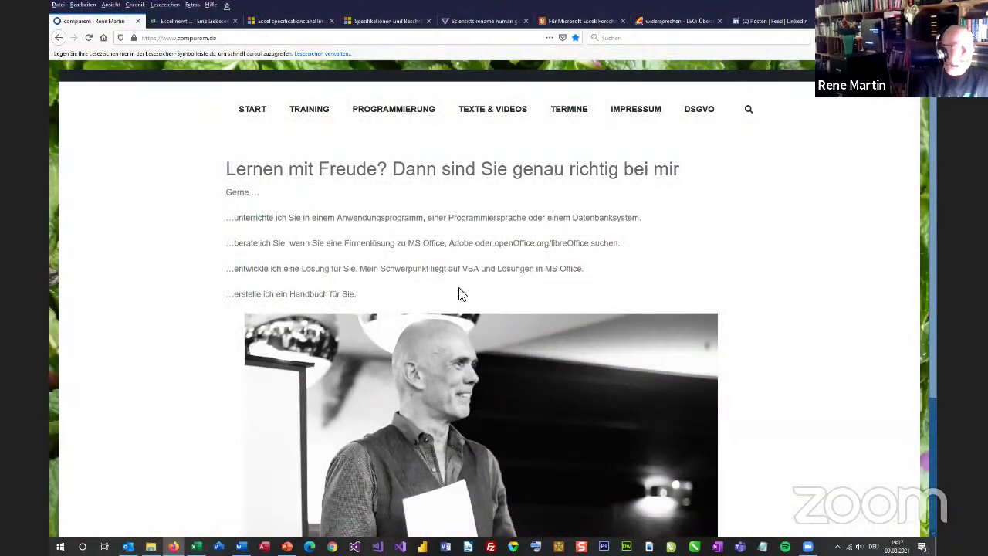
click(196, 547)
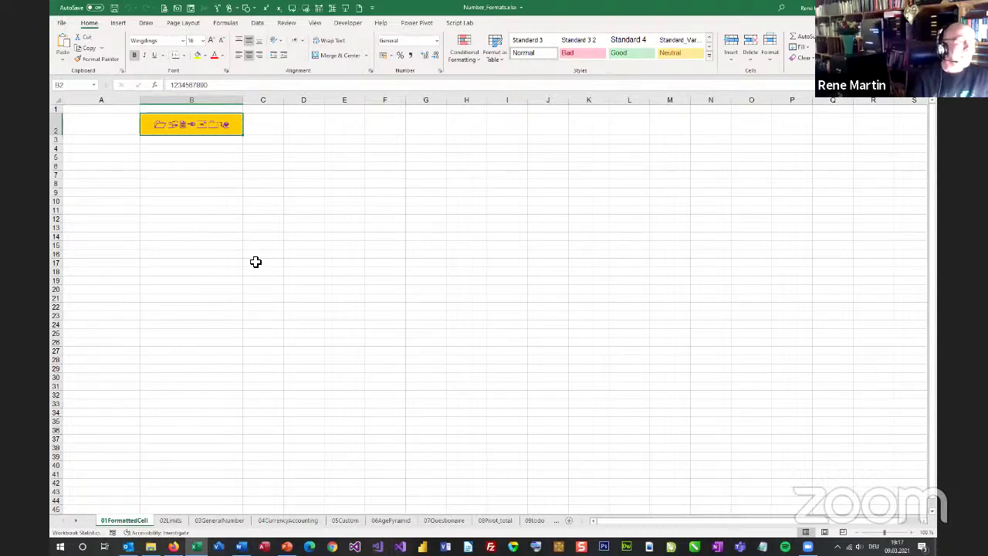
Step: Enter 42 in B15, 'answer' in B16 and TRUE in B18 on 01FormattedCell
key(Down)
key(Down)
key(Down)
key(Down)
key(Down)
key(Down)
key(Down)
key(Down)
key(Down)
key(Down)
key(Down)
key(Down)
key(Down)
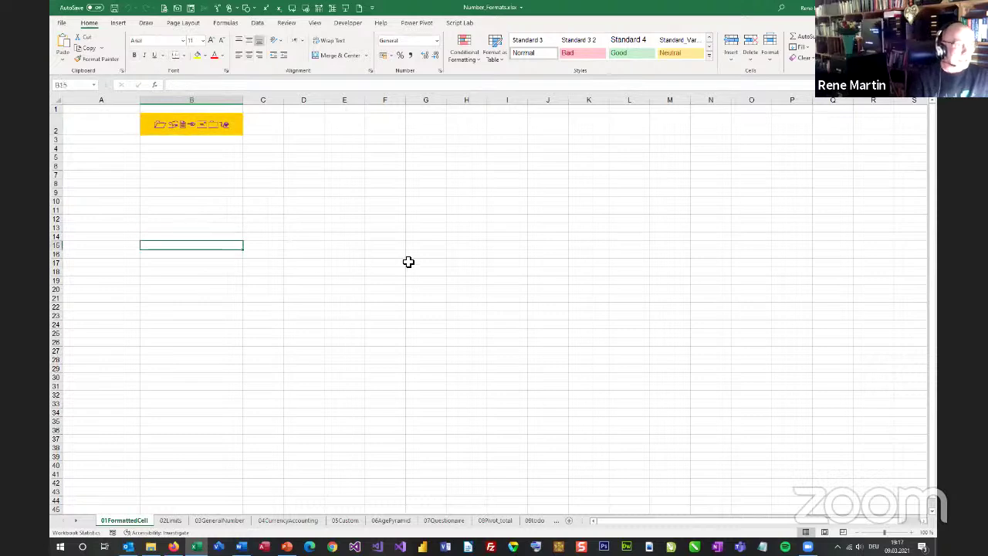
text(42)
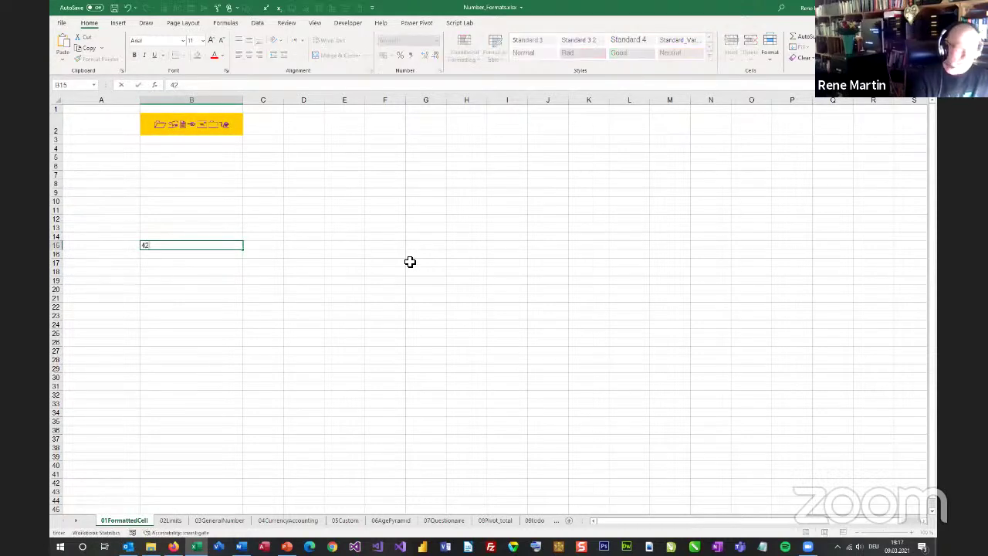
key(Return)
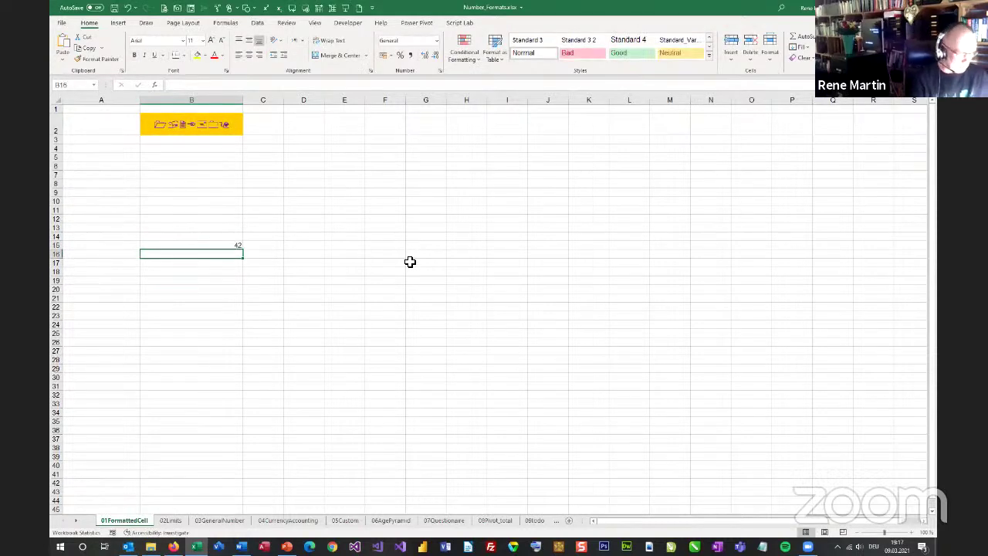
text(answer)
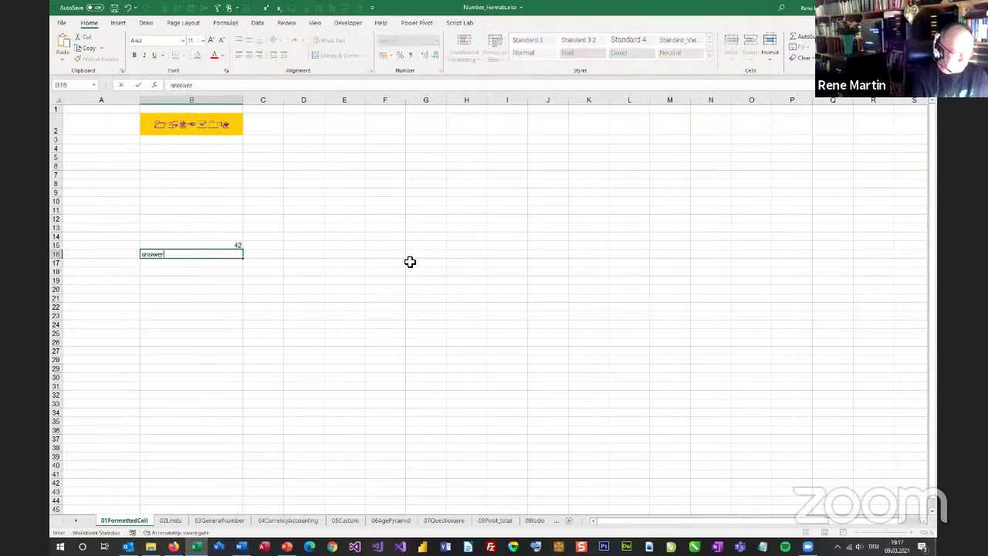
key(Return)
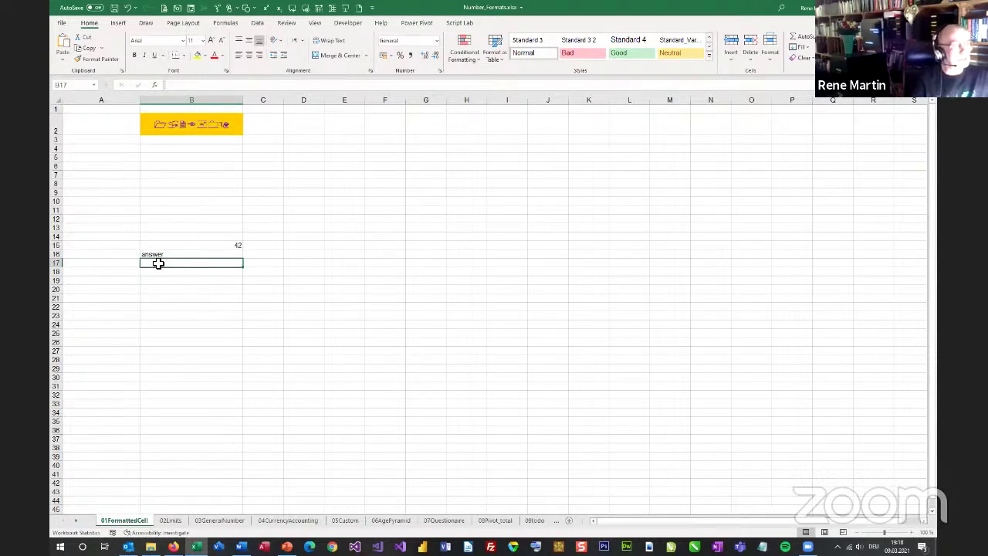
key(Return)
text(tr)
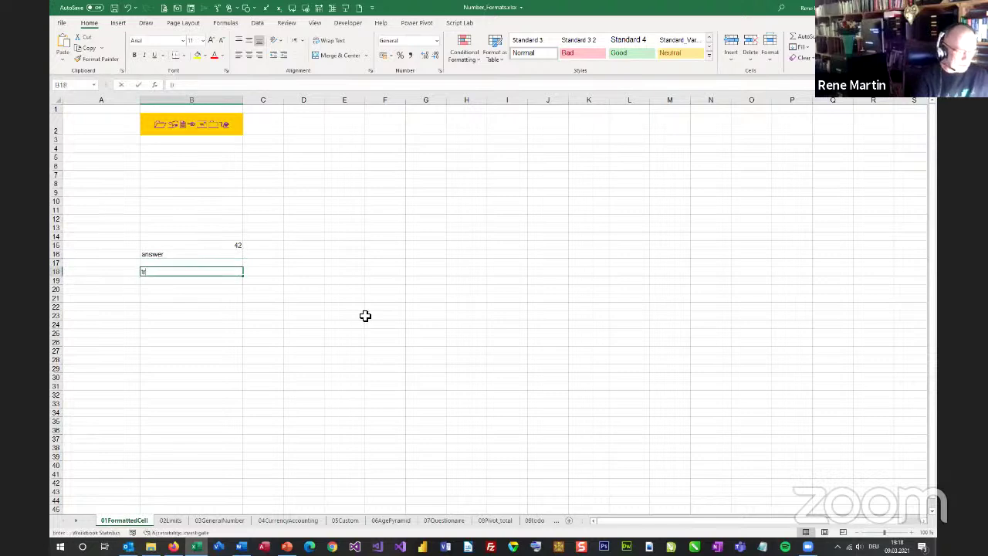
text(ue)
key(Return)
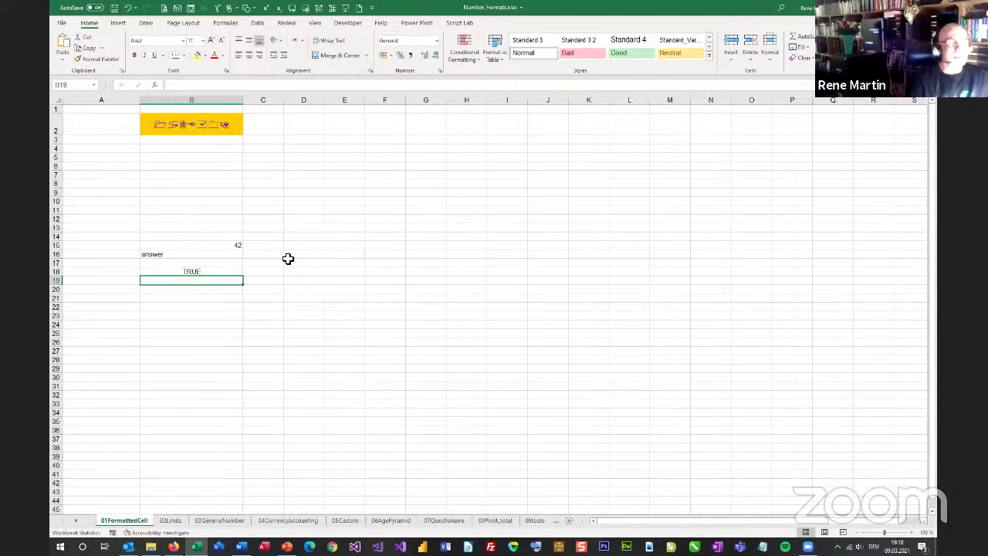
Step: Browse the Information functions under Formulas > More Functions, then reselect B15
click(236, 26)
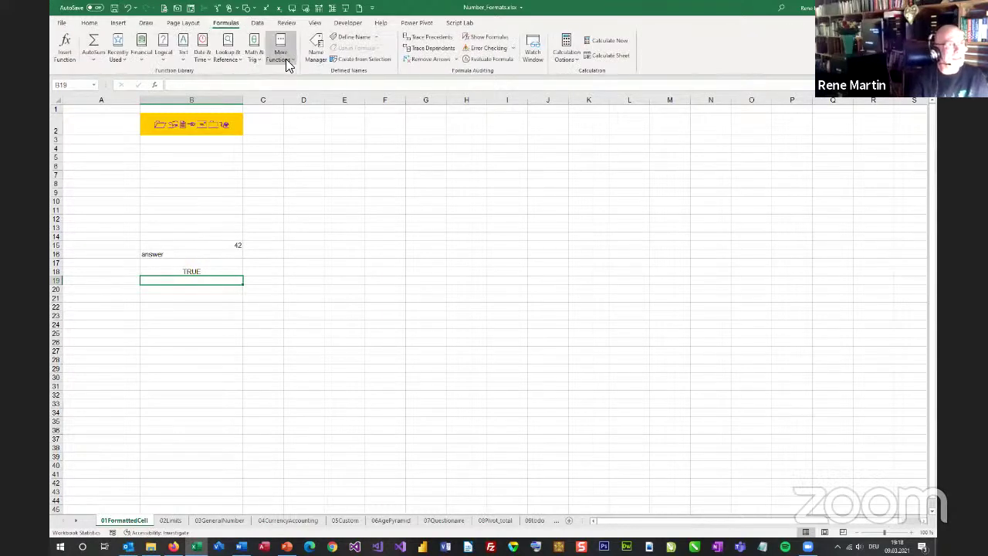
click(286, 62)
mouse_move(308, 111)
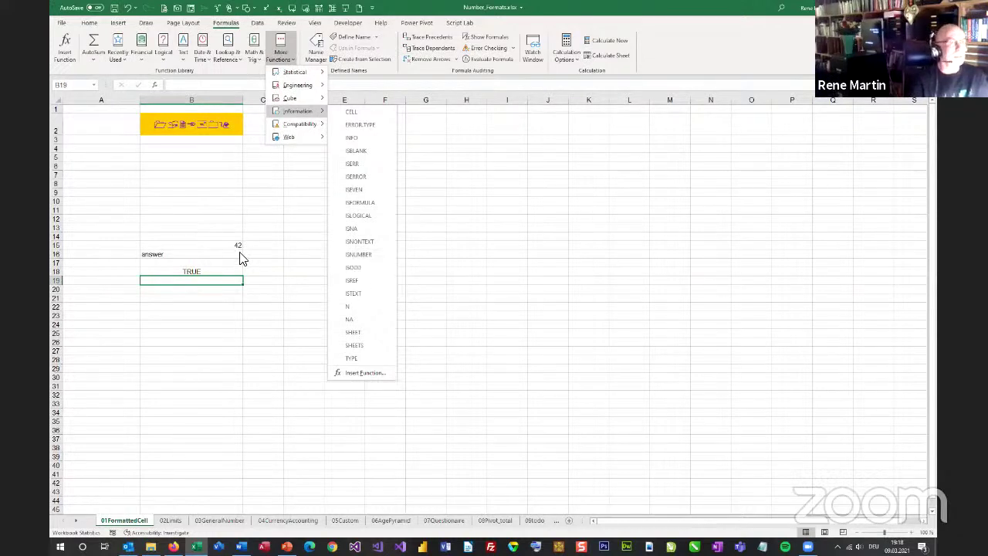
click(259, 324)
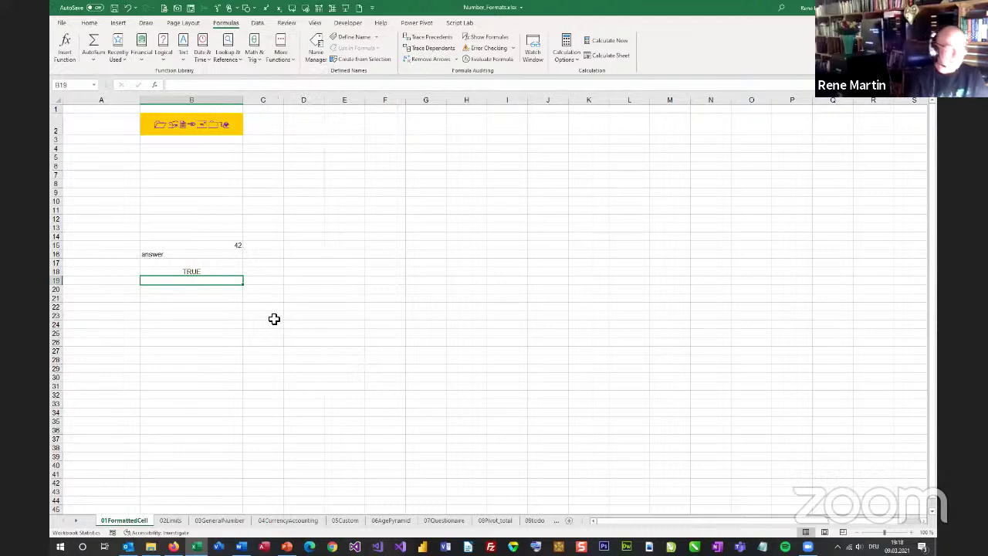
click(223, 245)
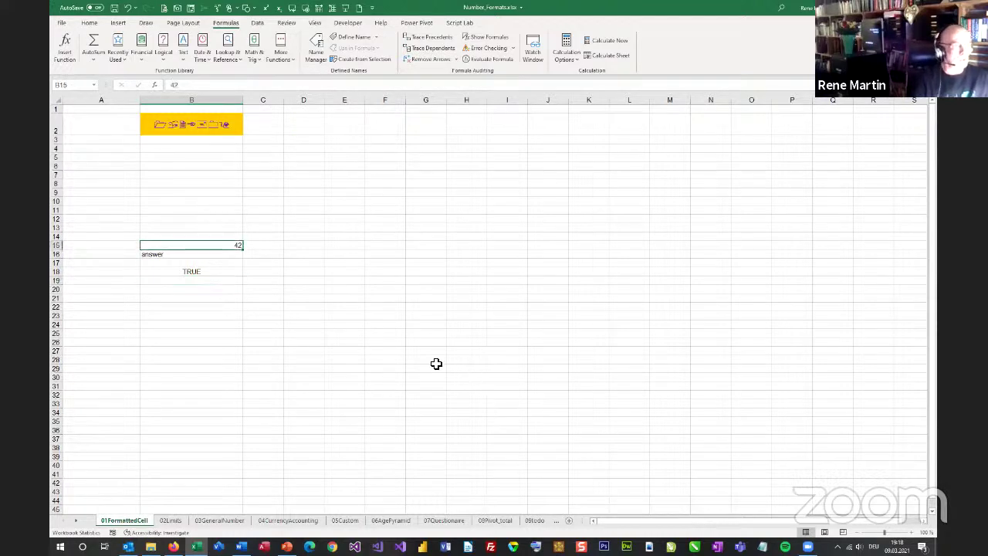
click(172, 521)
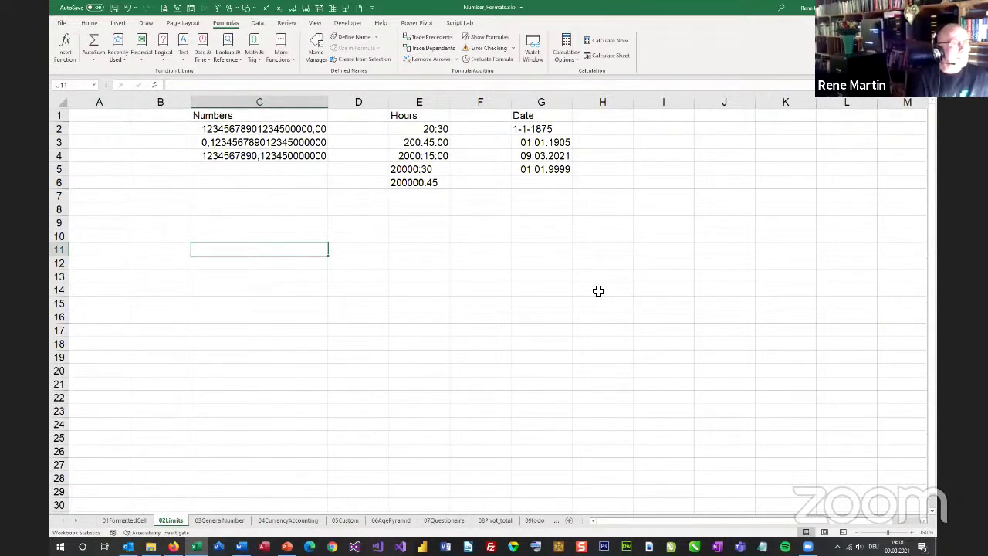
text(12121)
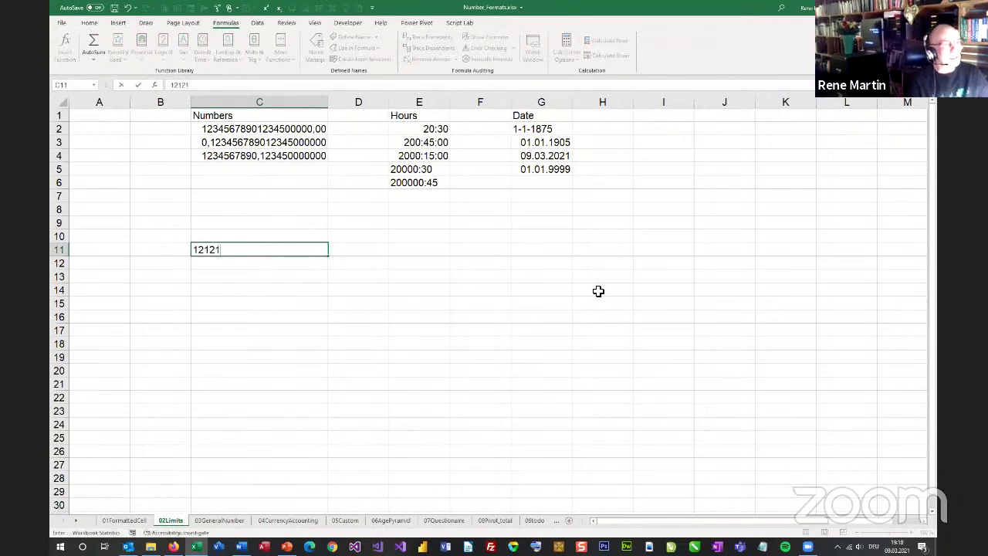
text(2121212121212121212)
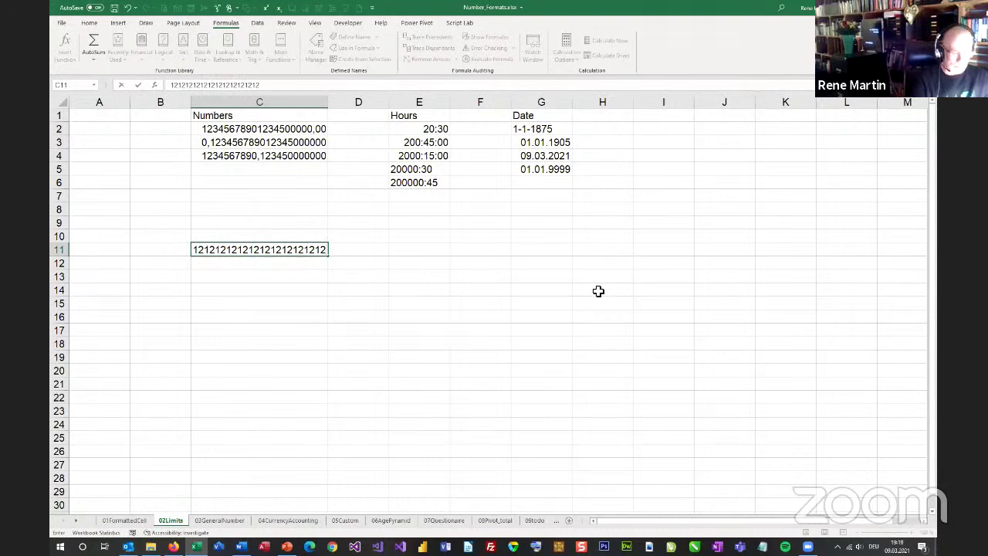
key(Return)
key(Up)
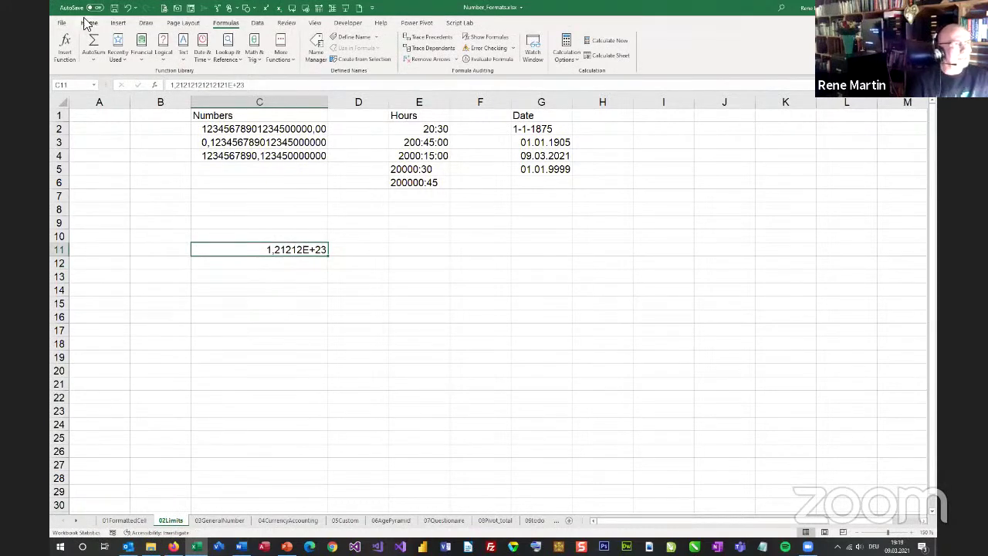
click(88, 23)
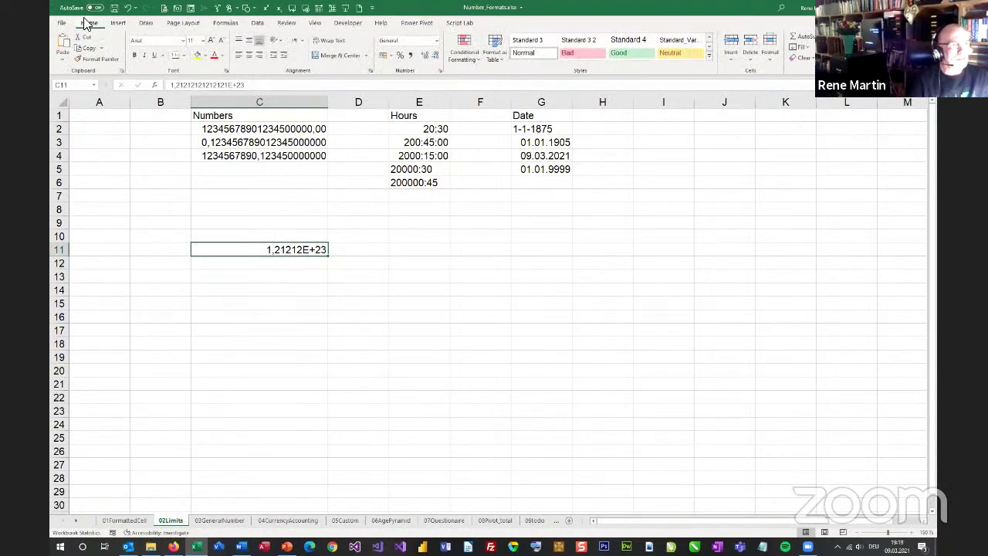
click(436, 45)
click(417, 81)
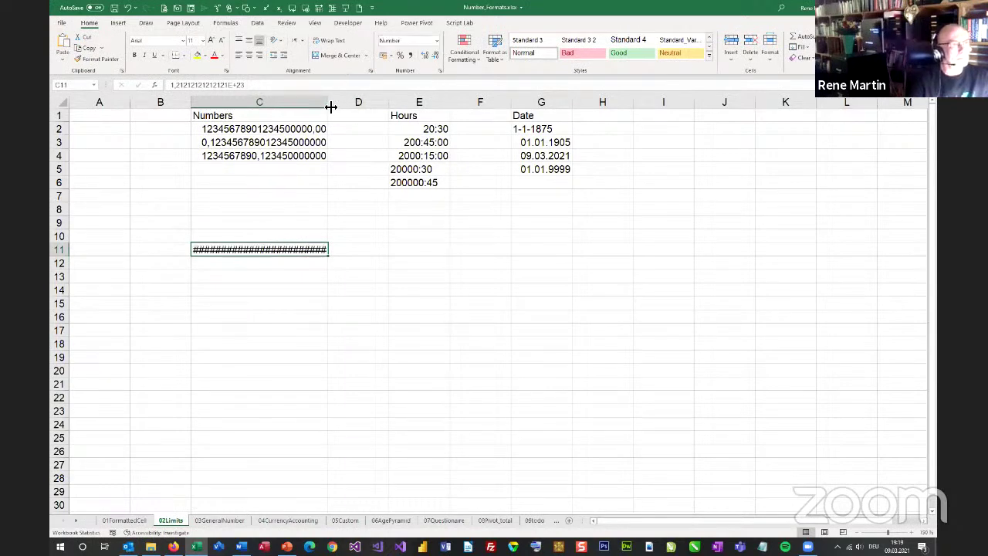
drag(329, 102, 376, 105)
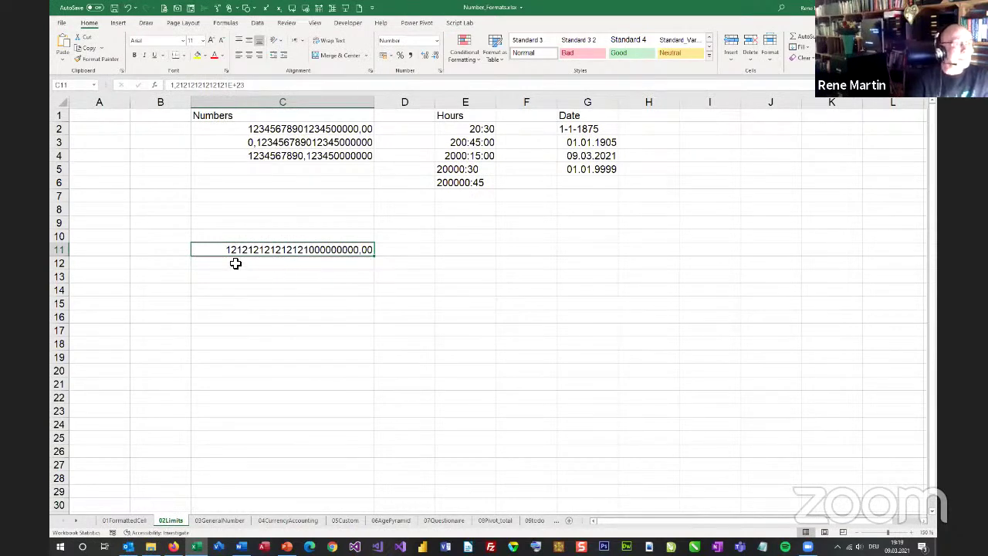
click(320, 276)
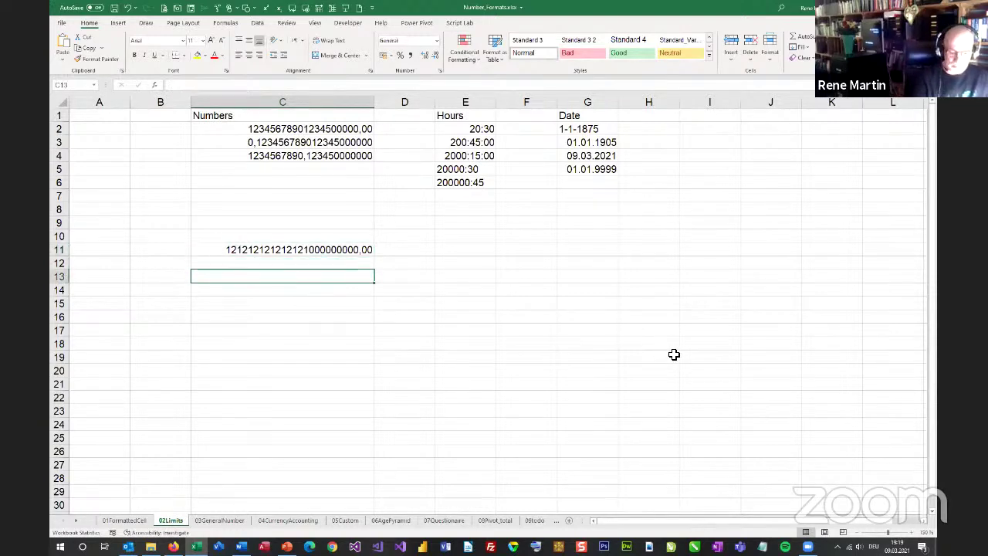
text(0,)
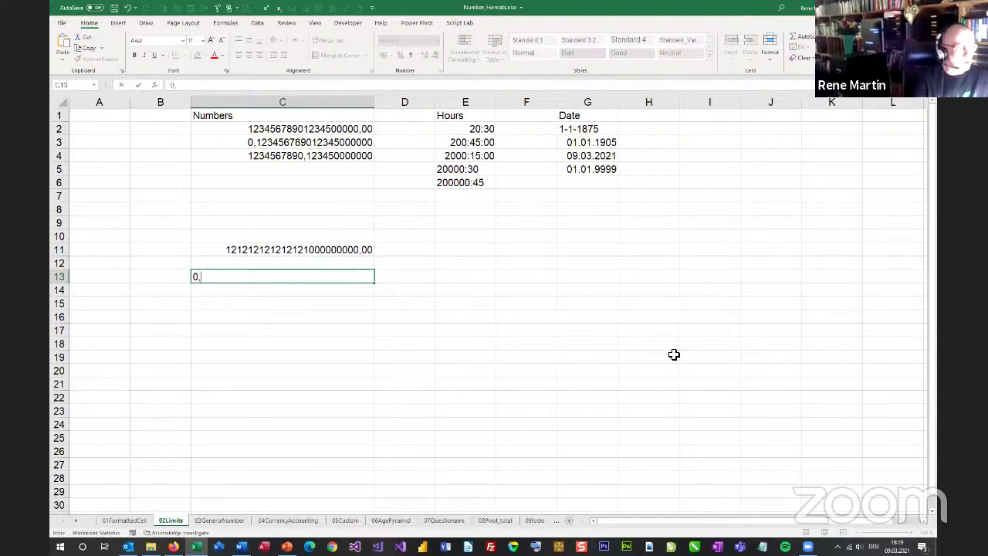
text(1212121)
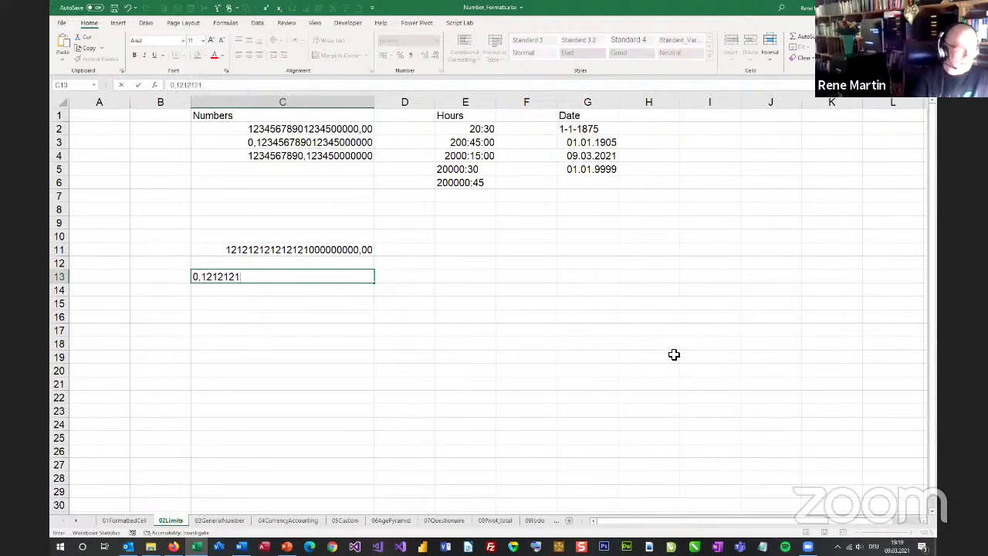
text(21212121212121)
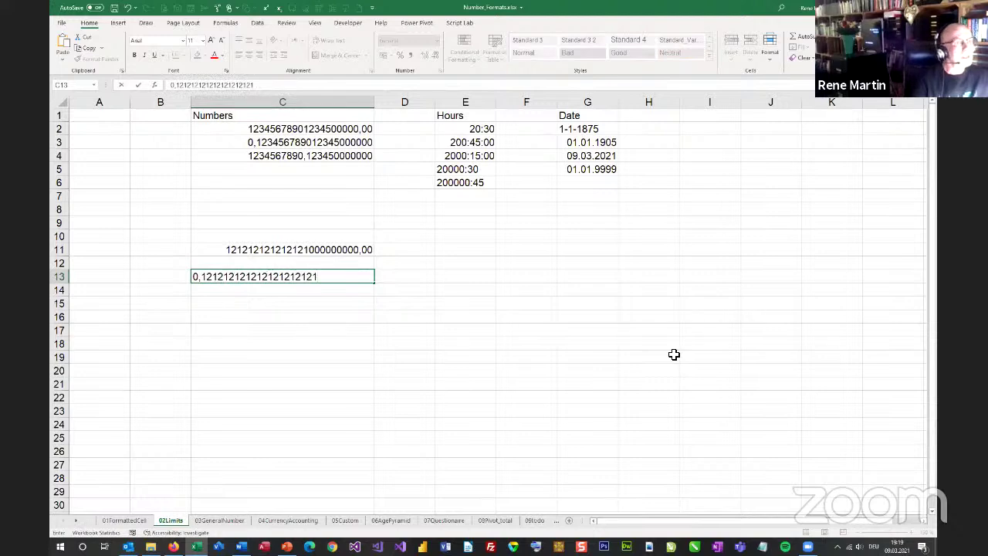
key(Return)
key(Up)
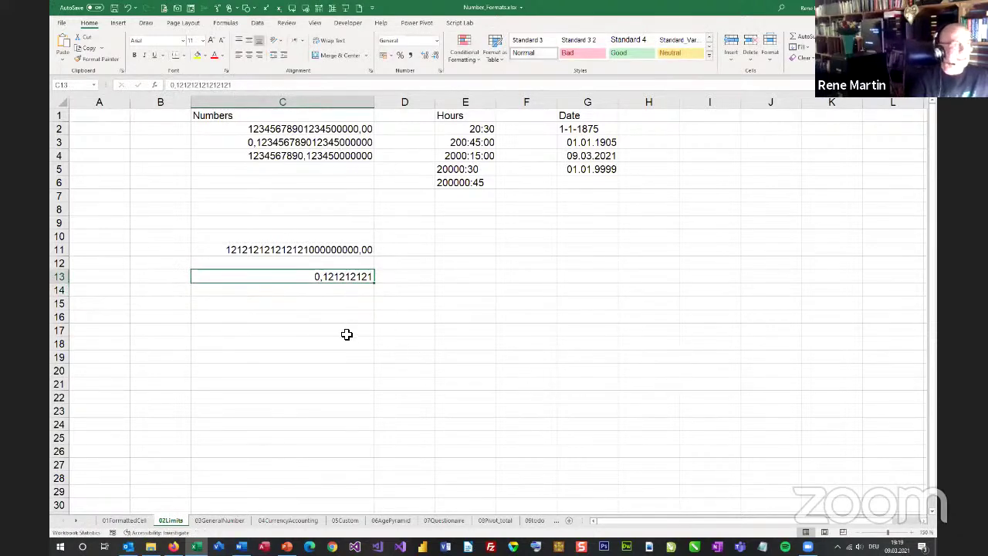
click(313, 299)
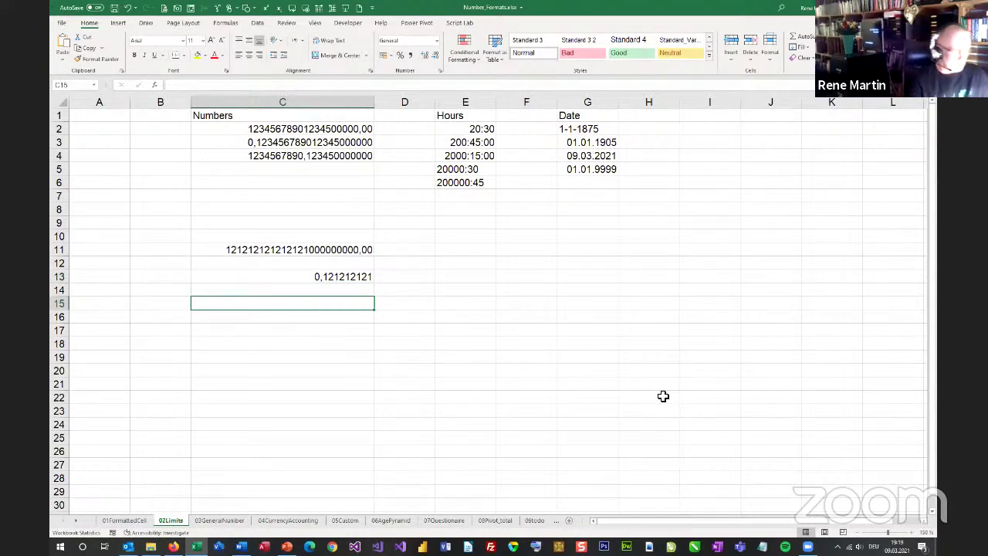
text(12121)
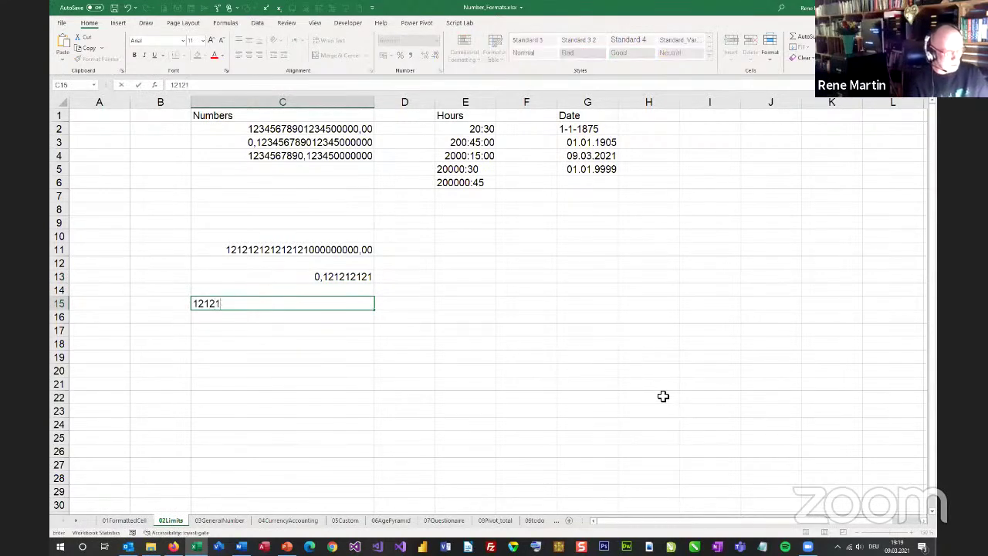
text(21212,)
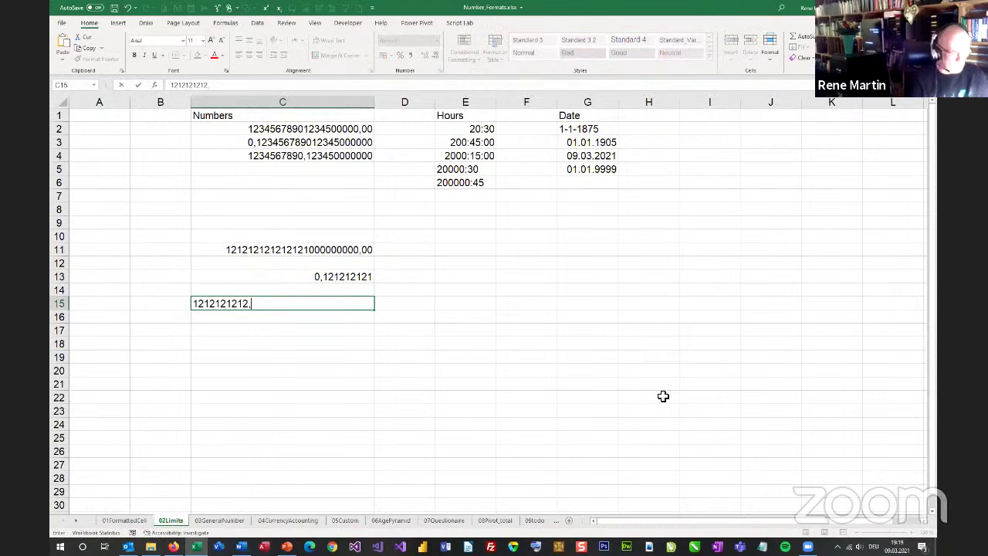
text(1212121212)
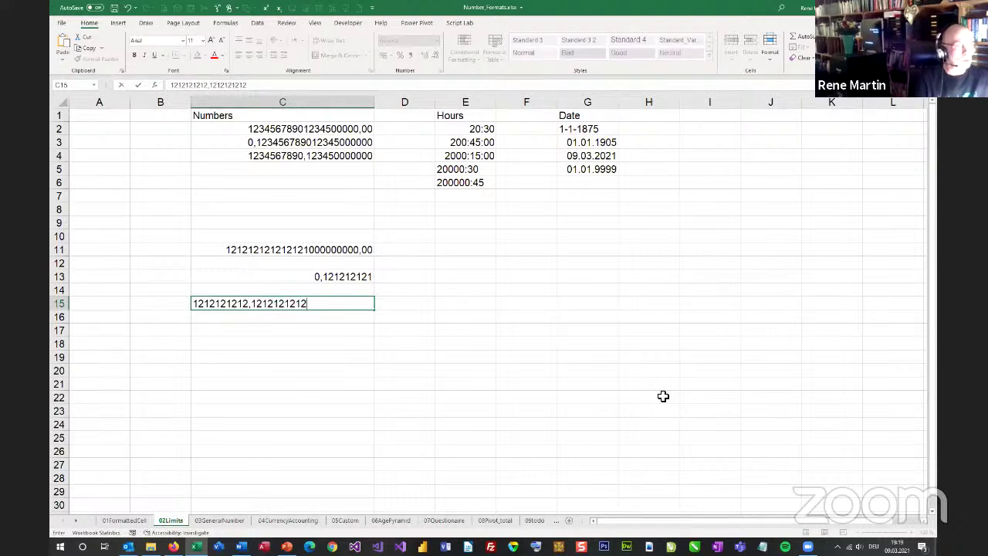
key(Return)
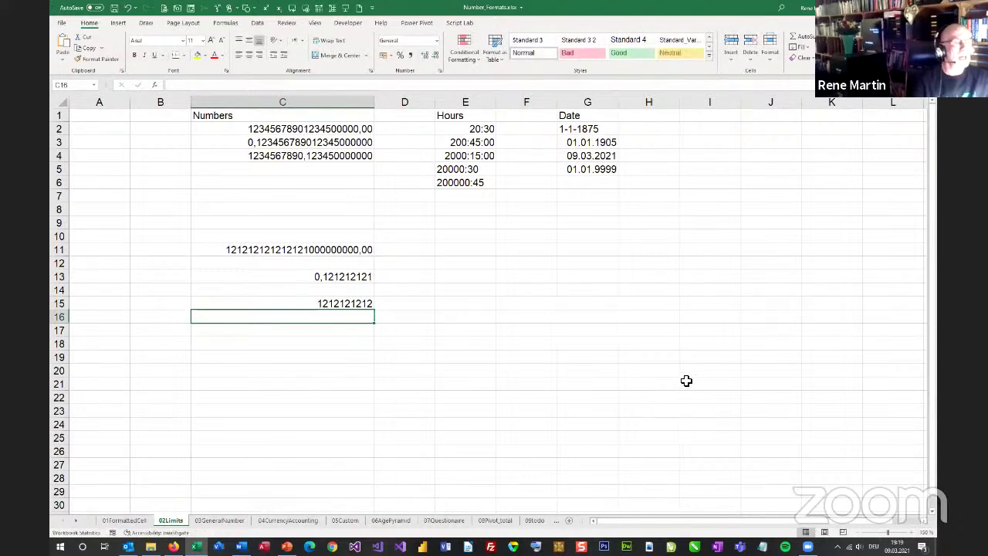
click(311, 306)
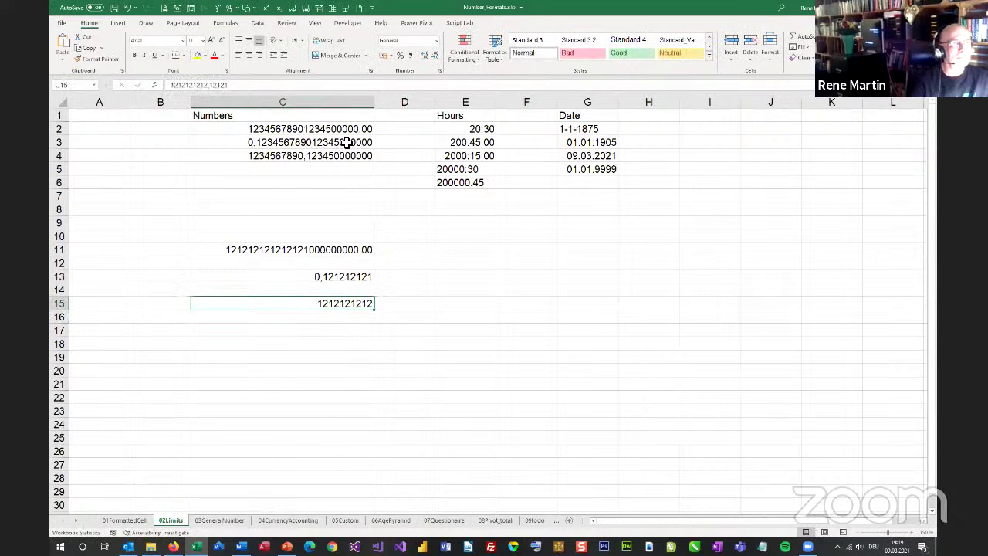
click(424, 55)
click(424, 55)
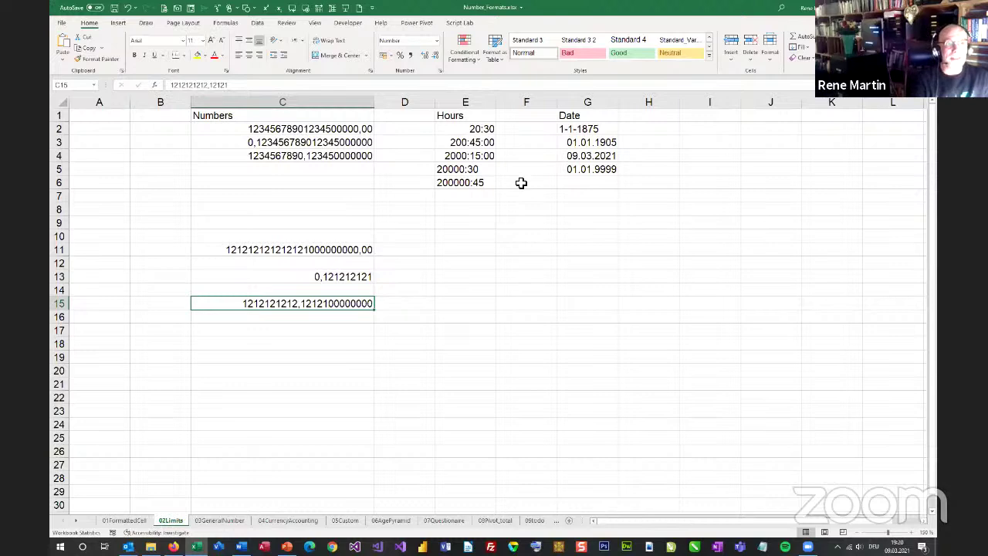
Step: Enter 2000:30 in E12 and 20000:30 in E14, then switch to the browser
click(464, 263)
text(2)
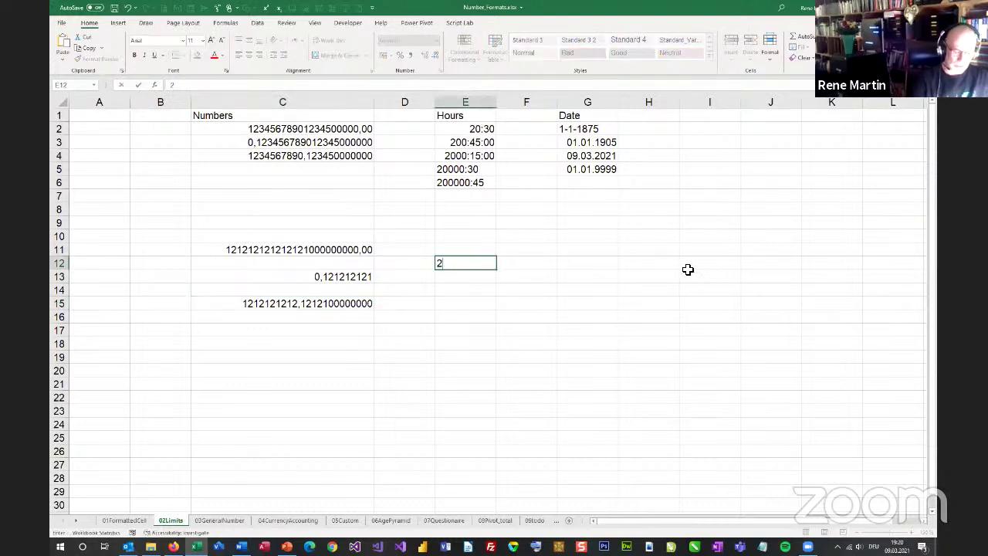
text(000:30)
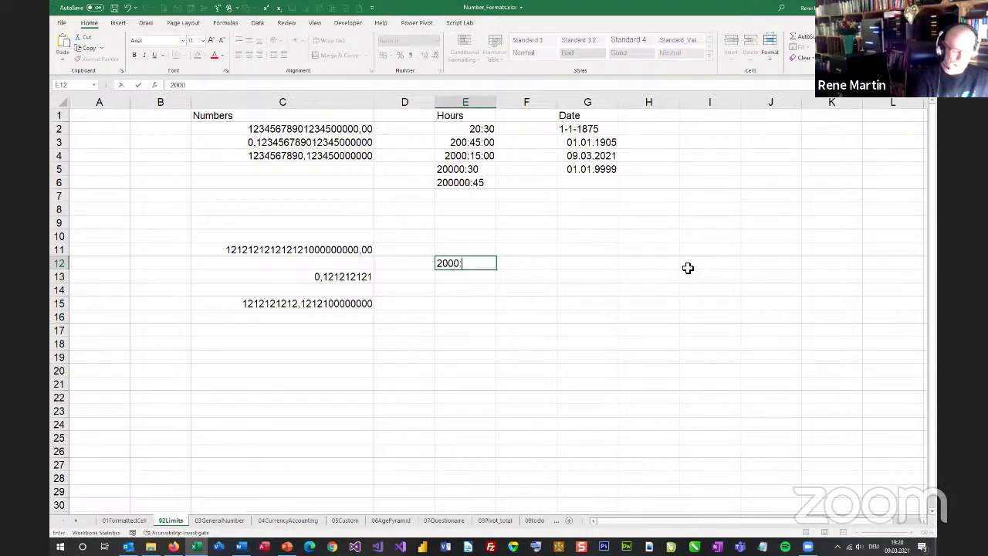
key(Return)
key(Return)
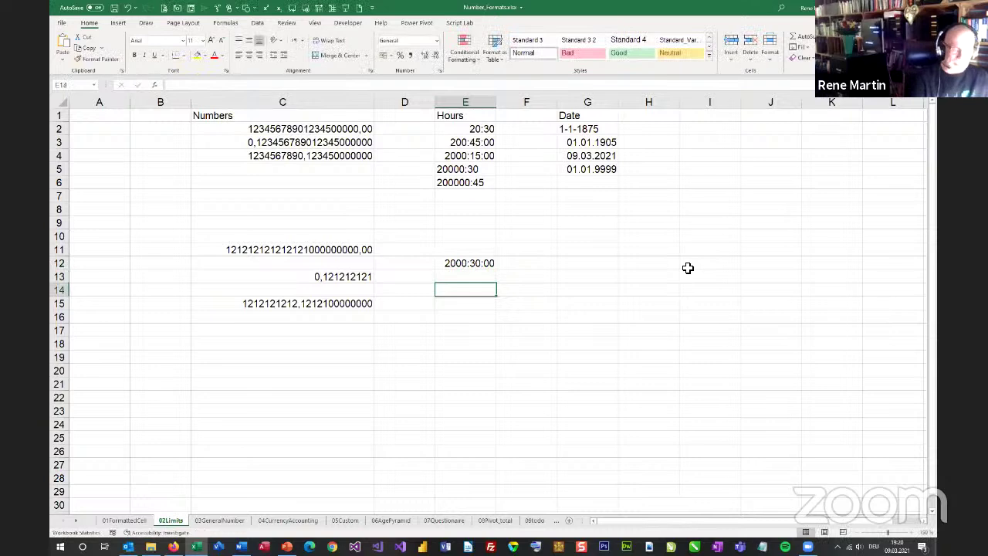
text(20000)
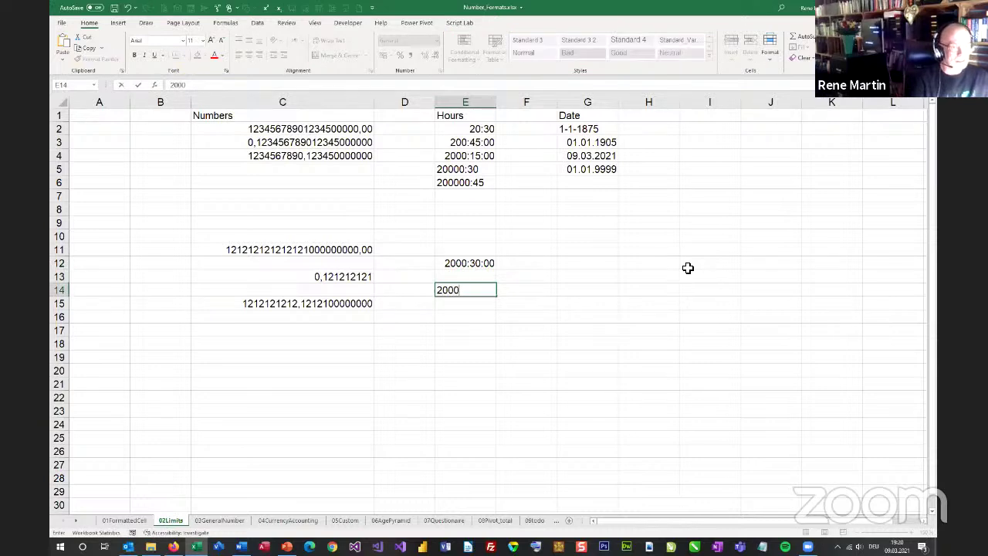
text(:30)
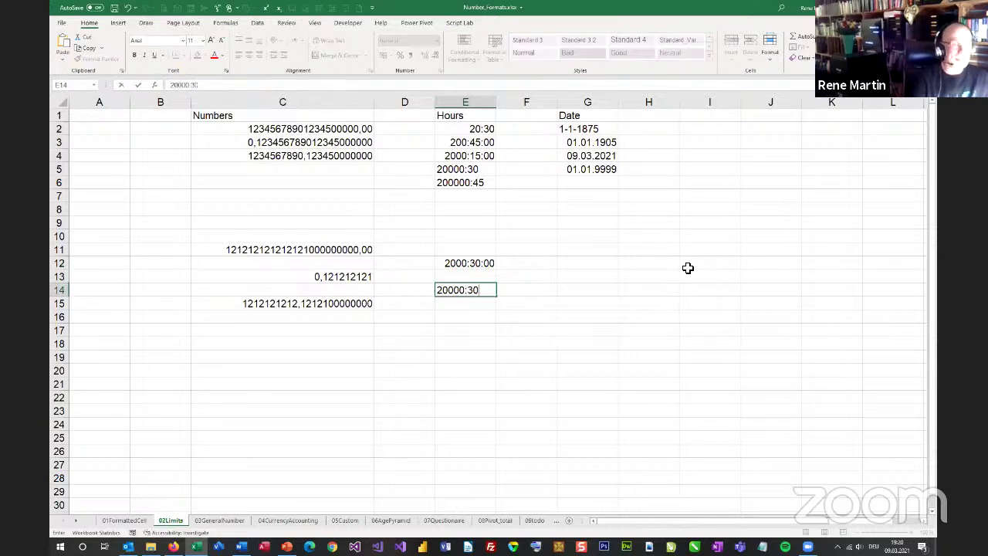
key(Return)
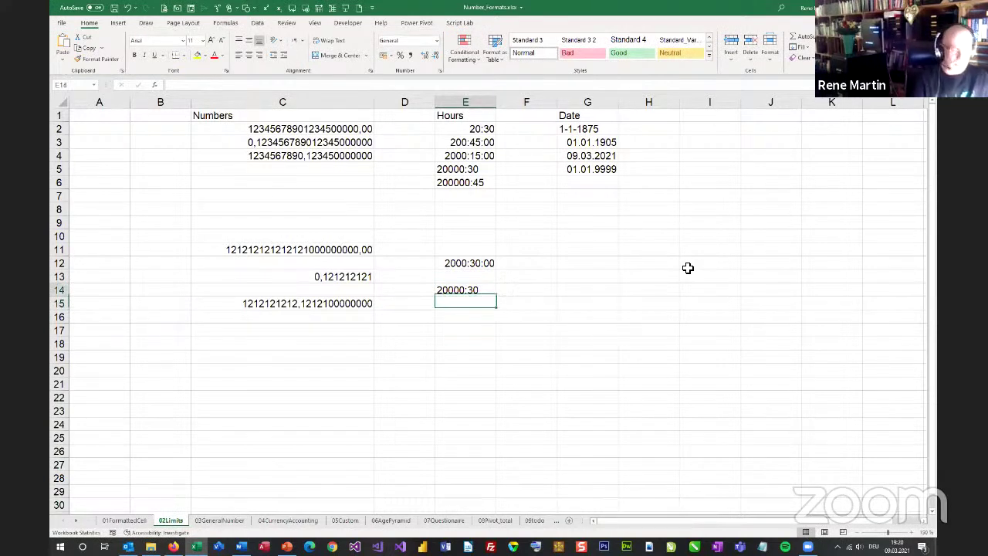
key(Up)
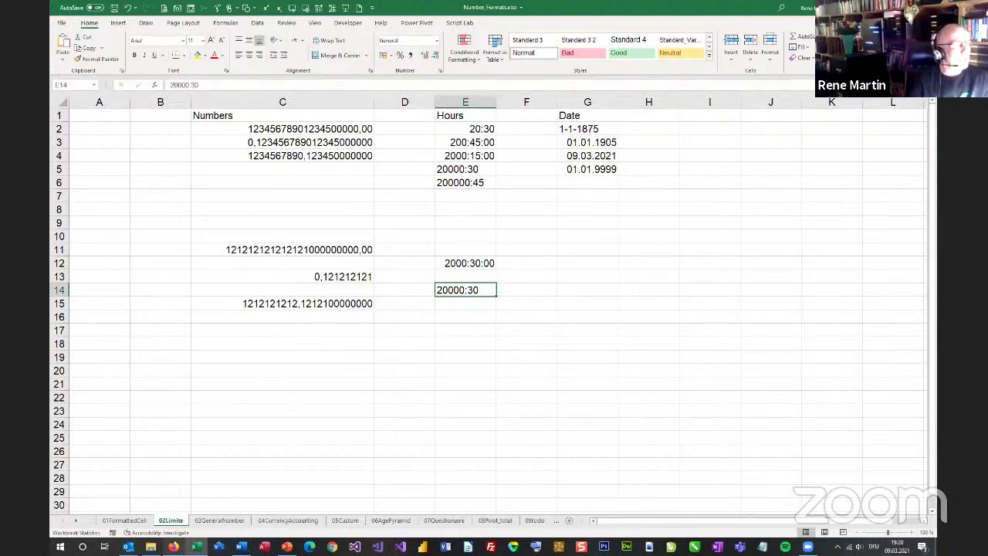
key(alt+Tab)
Step: View Excel's specifications and limits page, then return to the 02Limits sheet
click(260, 23)
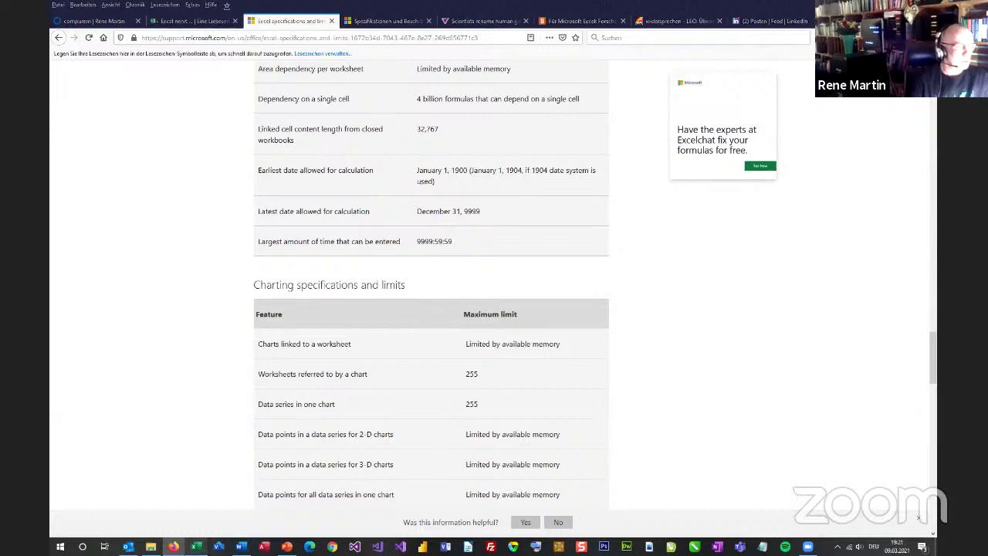
click(196, 546)
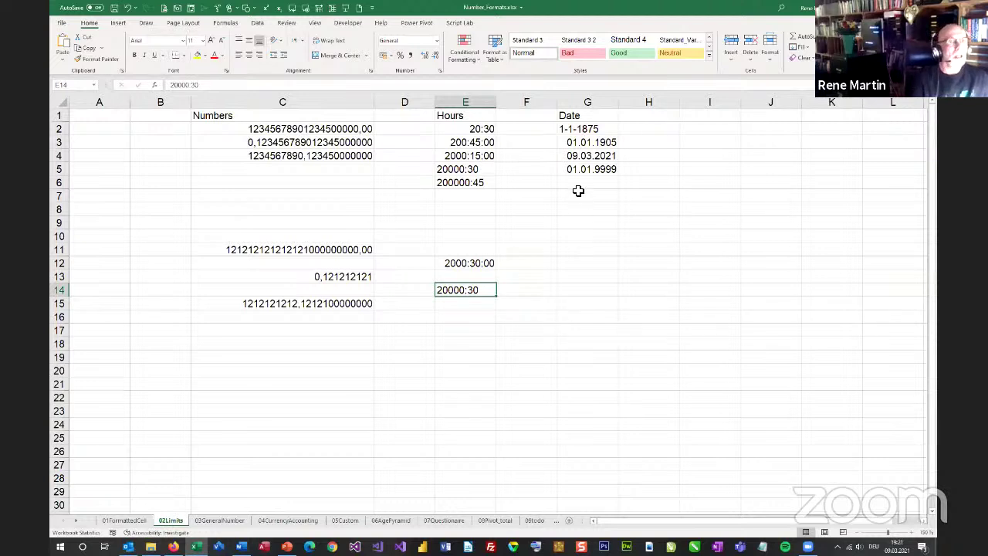
Step: Enter 12-10-1492 in G11 and 1-1-1900 in G12 under the Date column
click(593, 250)
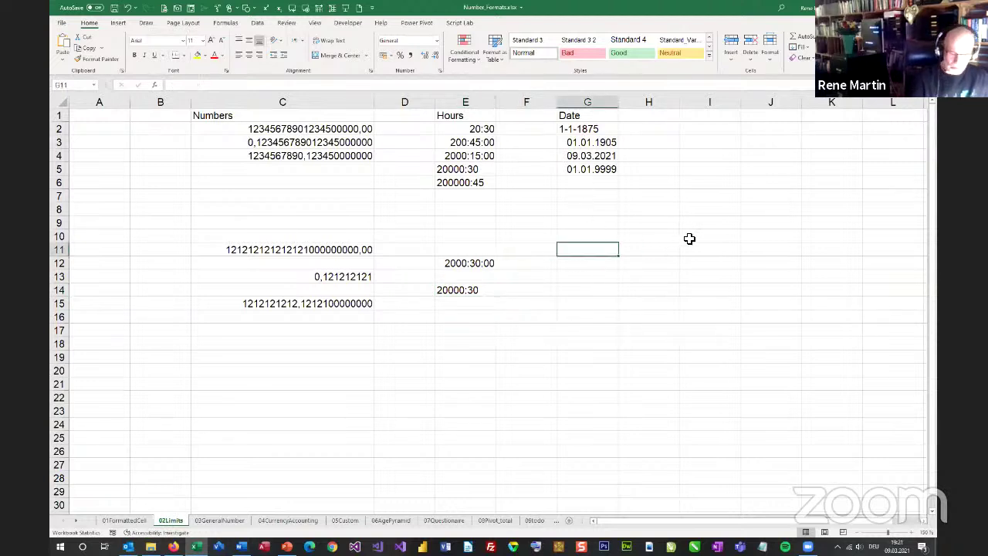
text(12-10)
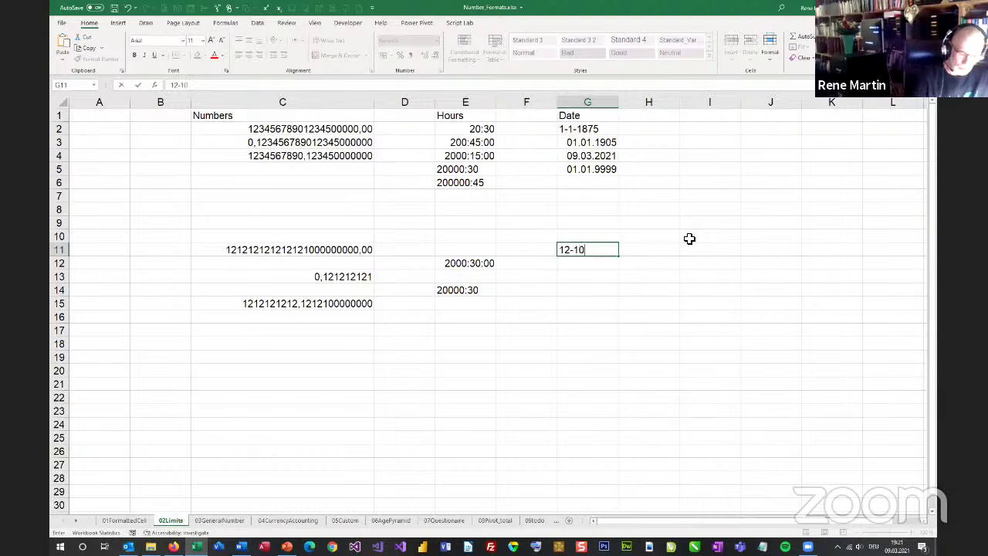
text(-1492)
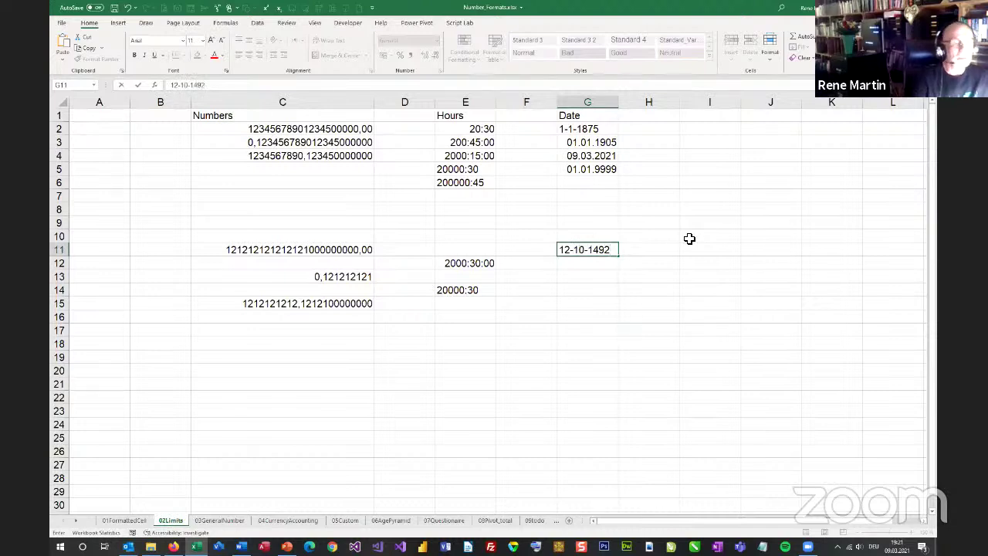
key(Return)
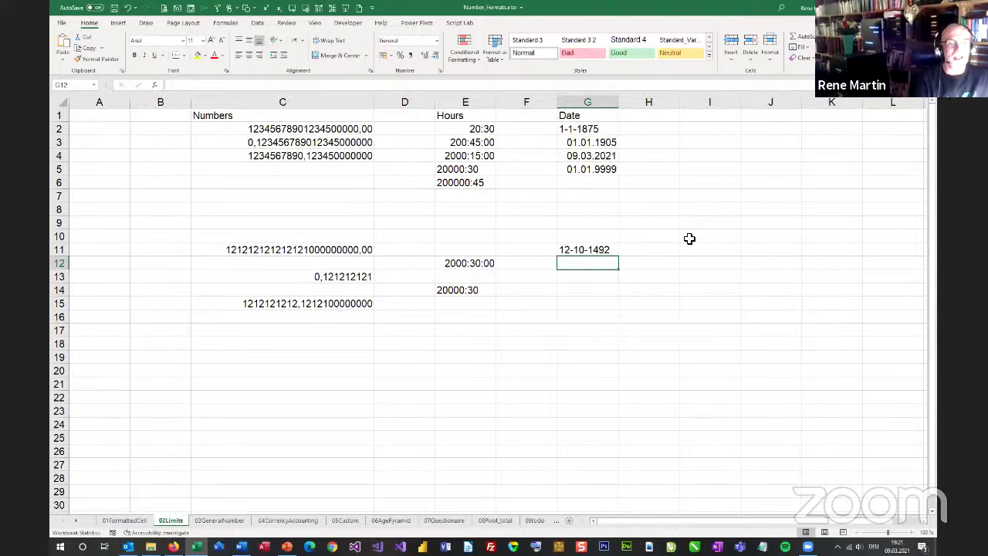
text(1-)
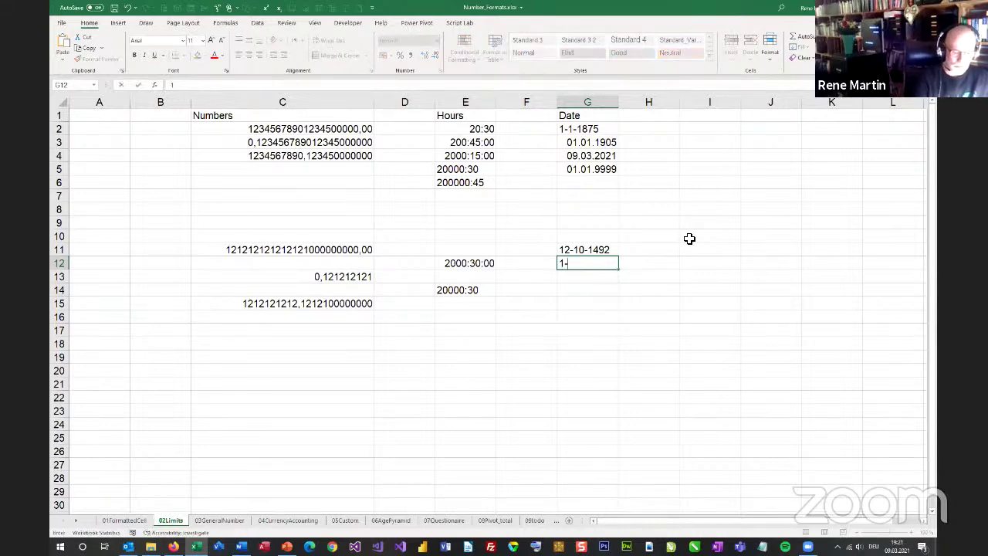
text(1-1900)
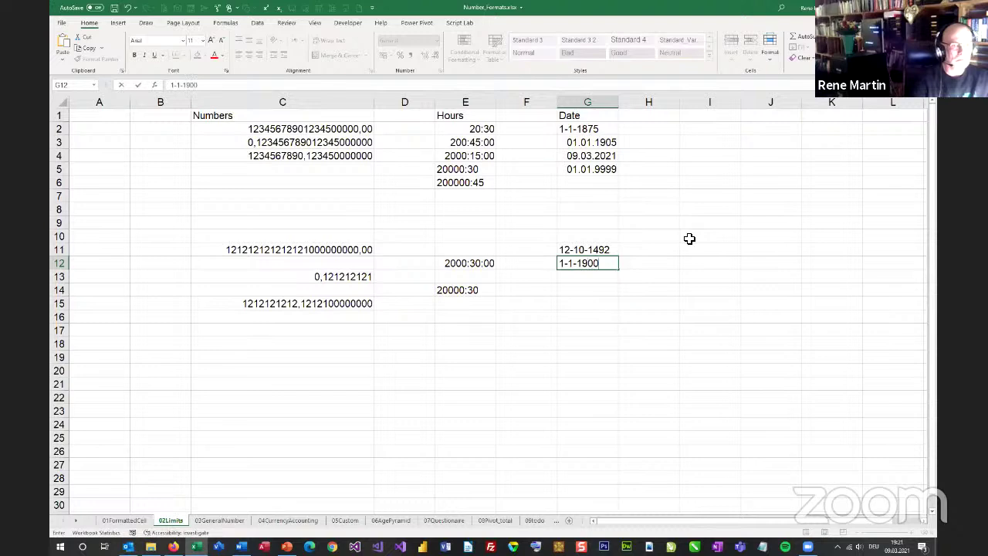
key(Return)
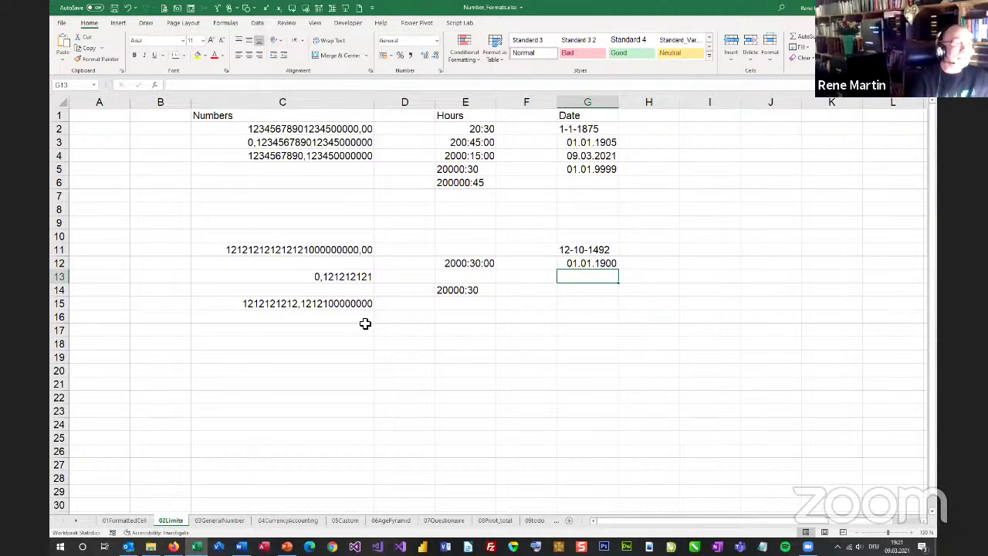
Step: Check the number format list for C15's long number, then close it
click(354, 302)
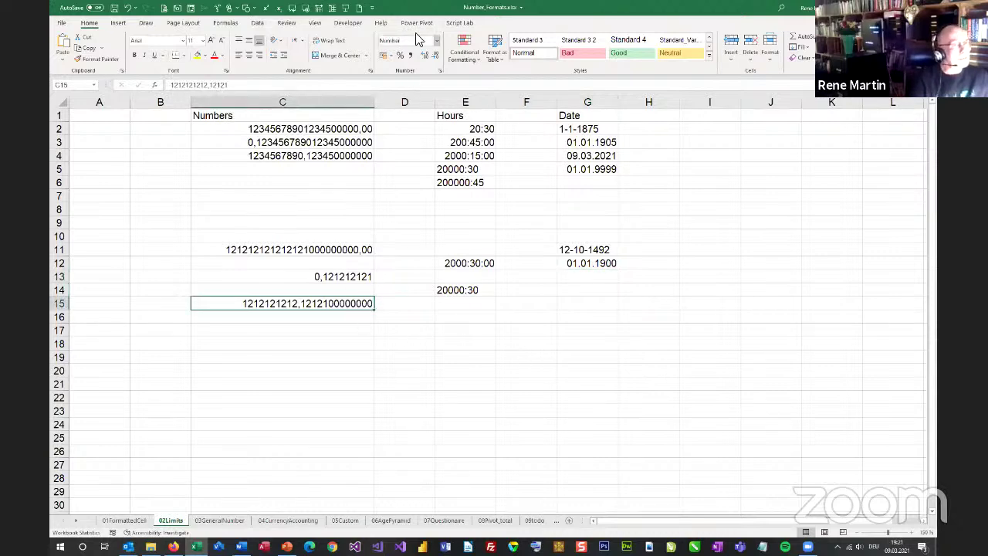
click(436, 40)
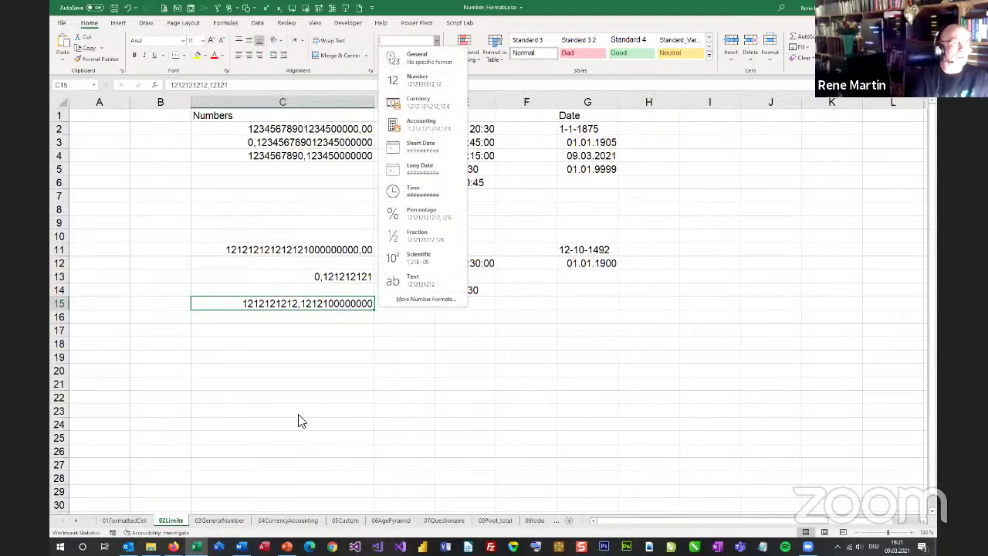
click(294, 369)
Step: Enter 12,34 in C19 and apply the Number format to it
click(292, 348)
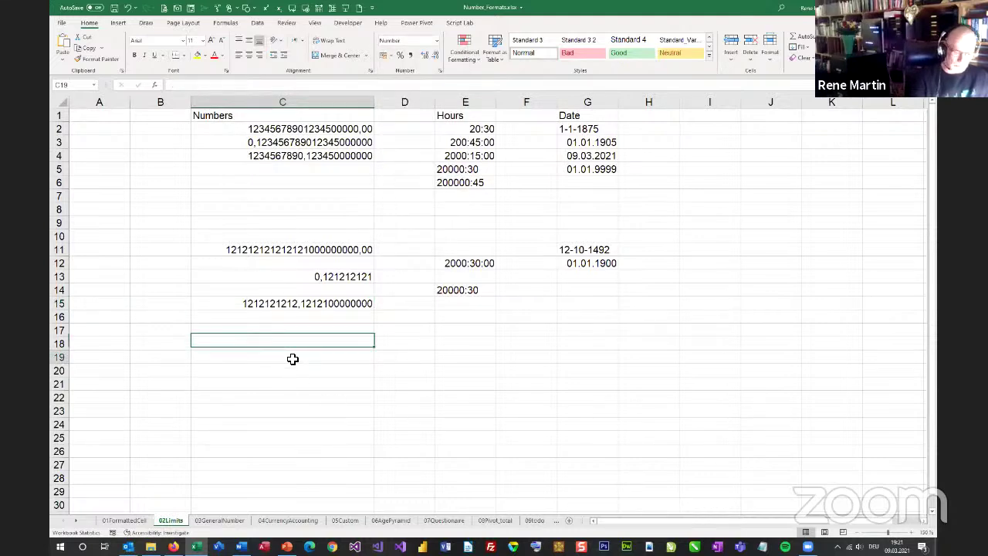
click(292, 360)
text(12,34)
key(Return)
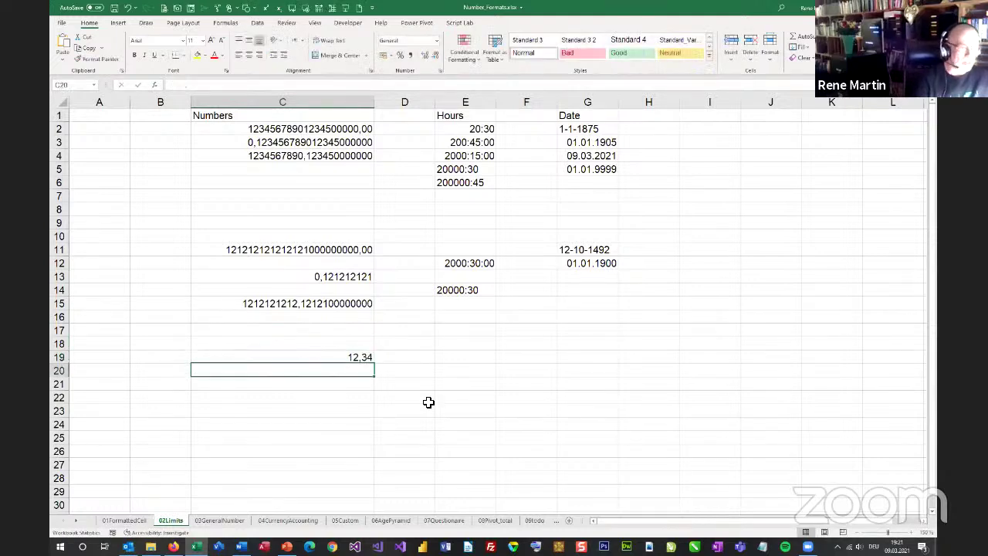
key(Up)
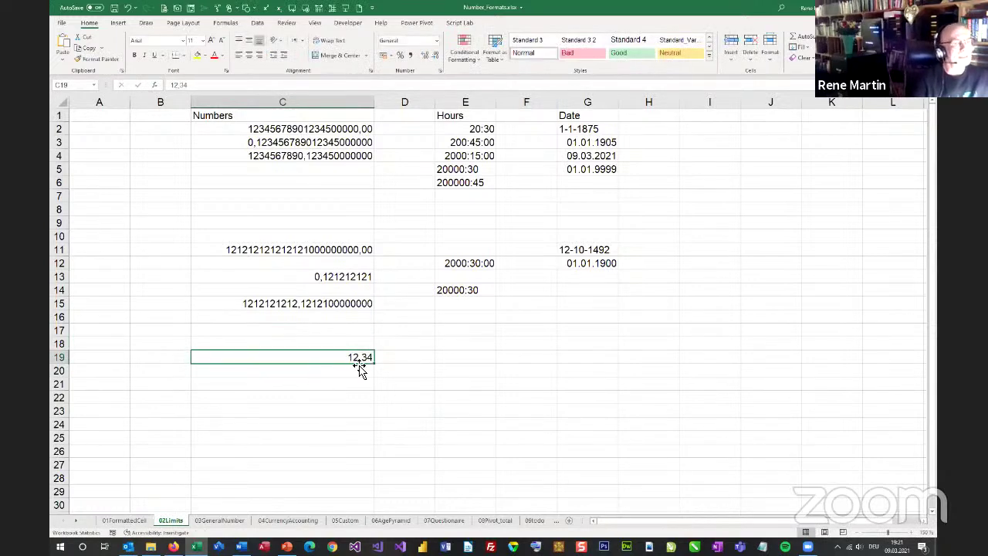
click(437, 40)
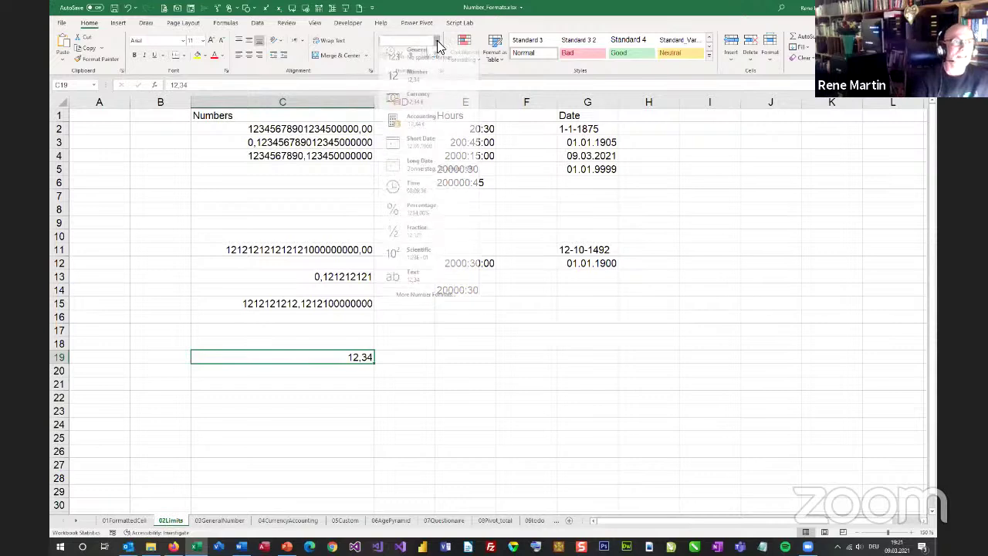
click(439, 77)
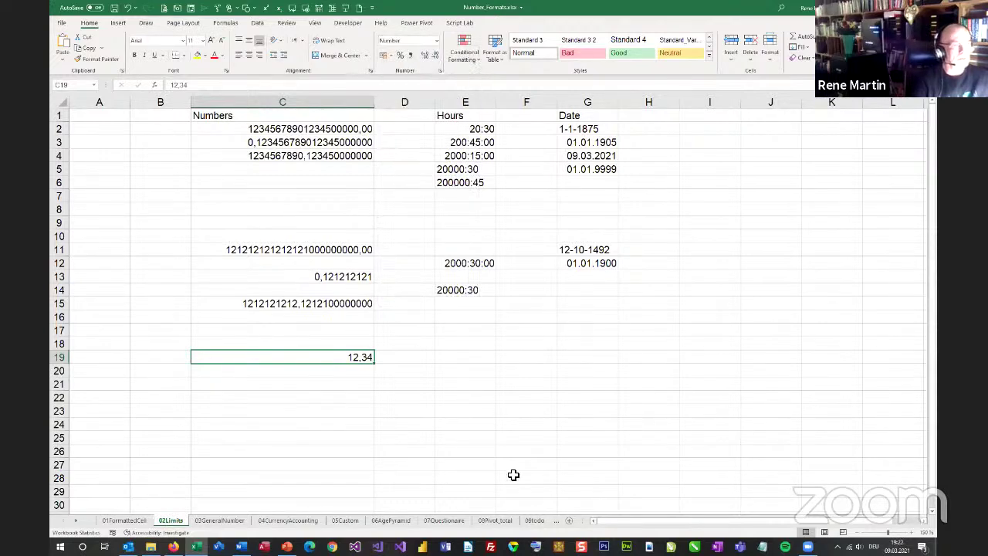
click(236, 520)
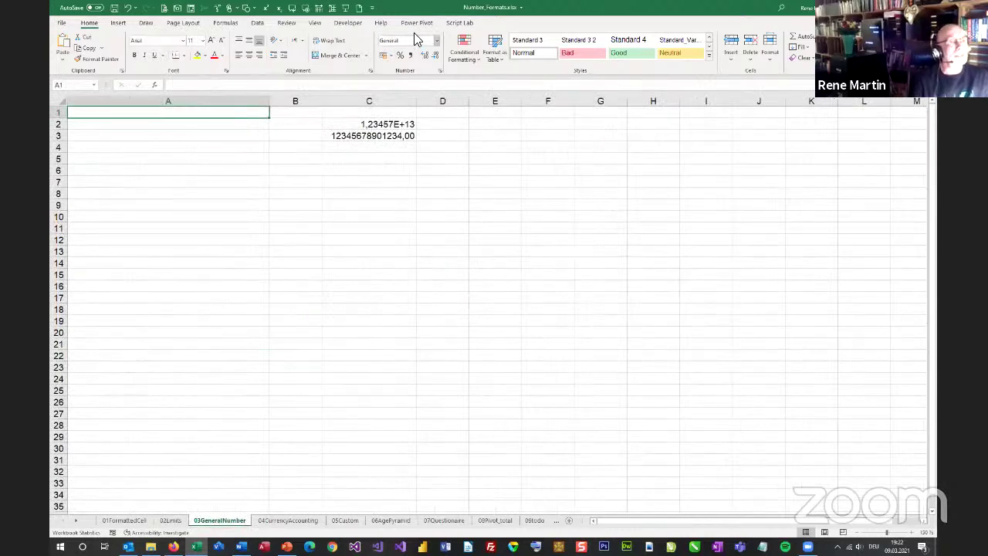
click(437, 41)
click(437, 43)
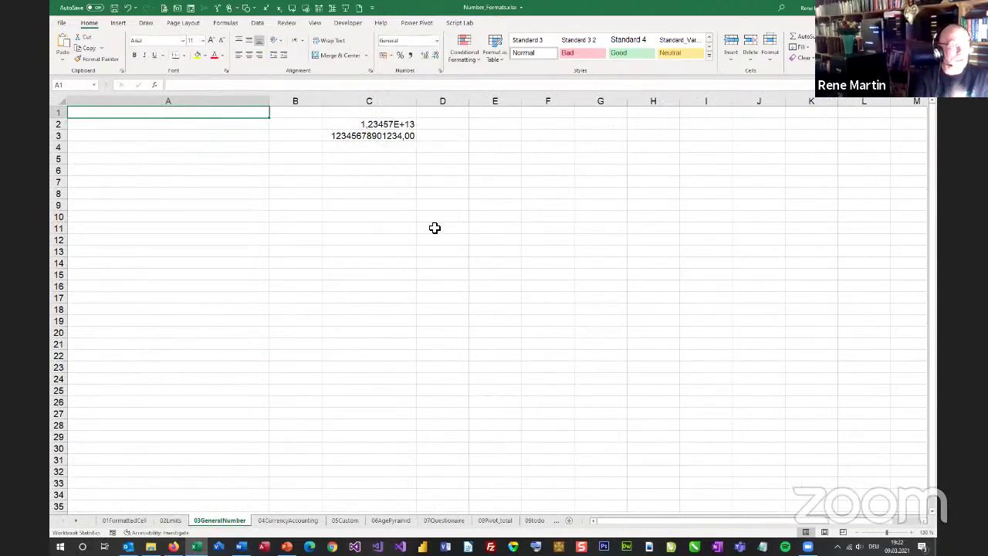
click(399, 182)
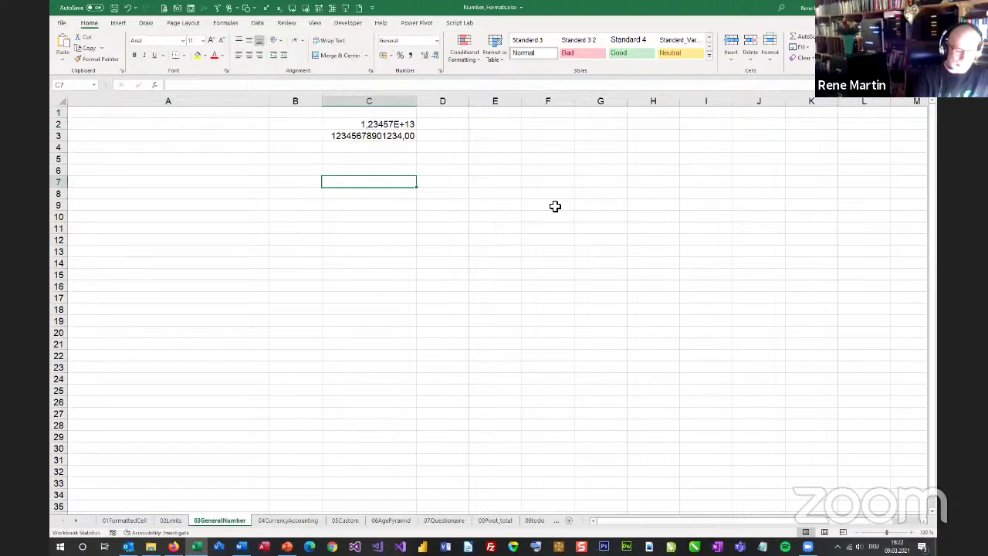
text(12,1212121212121)
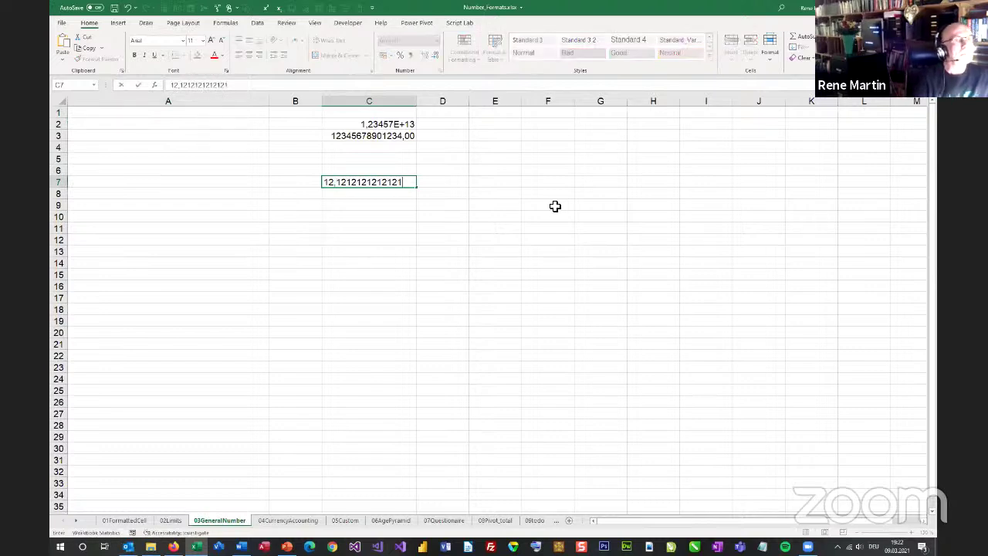
key(Return)
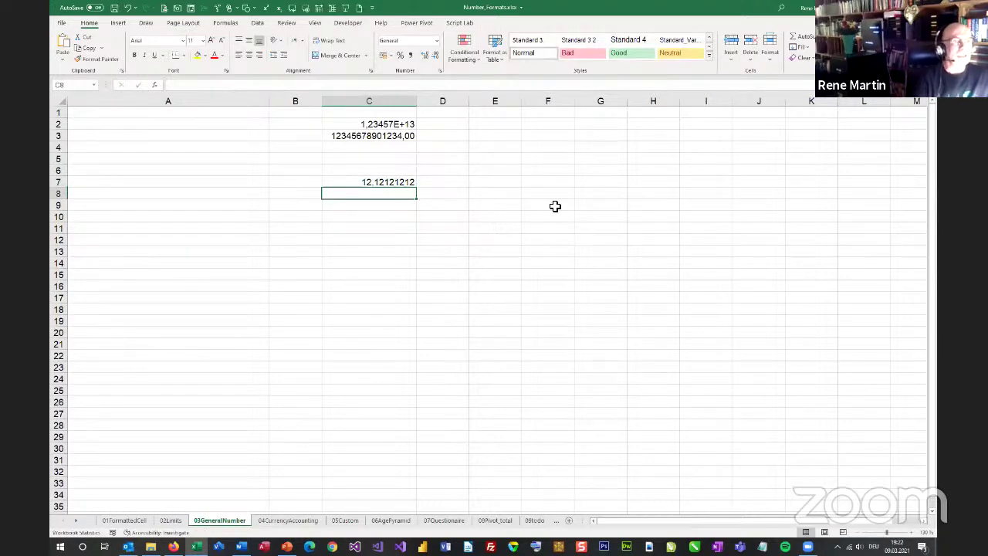
Step: Give C7 the Number format and adjust its decimals down to two places
key(Up)
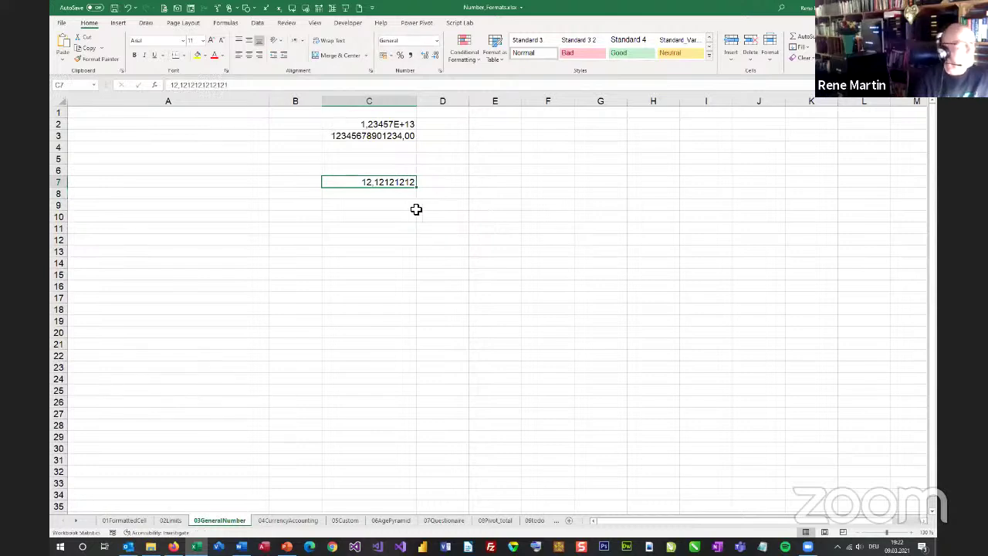
click(437, 40)
click(437, 75)
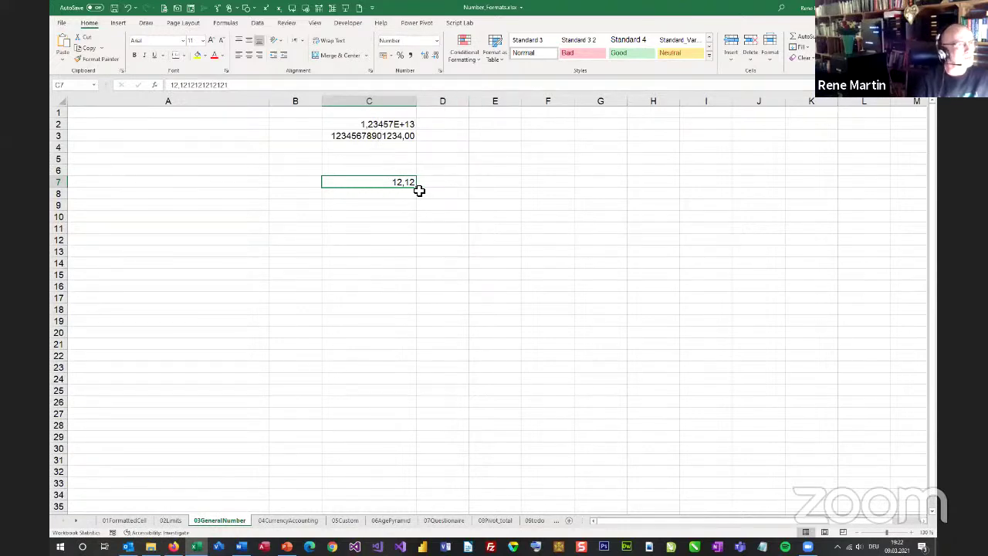
click(423, 56)
click(424, 56)
click(424, 56)
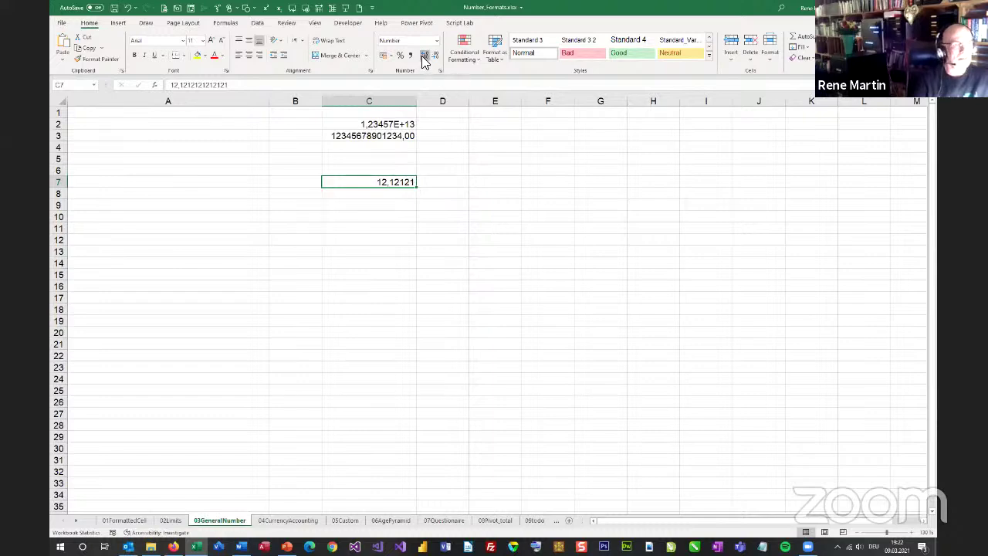
click(423, 56)
click(424, 56)
click(434, 56)
click(434, 55)
click(434, 56)
click(434, 55)
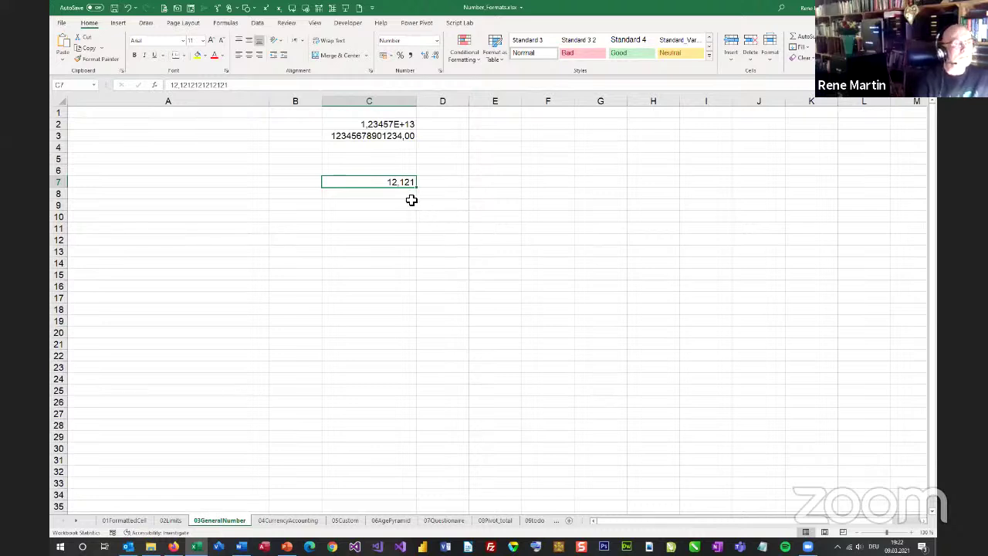
click(434, 56)
Step: Type 2,50 into C7 and C8, ending on cell C10
text(2,50)
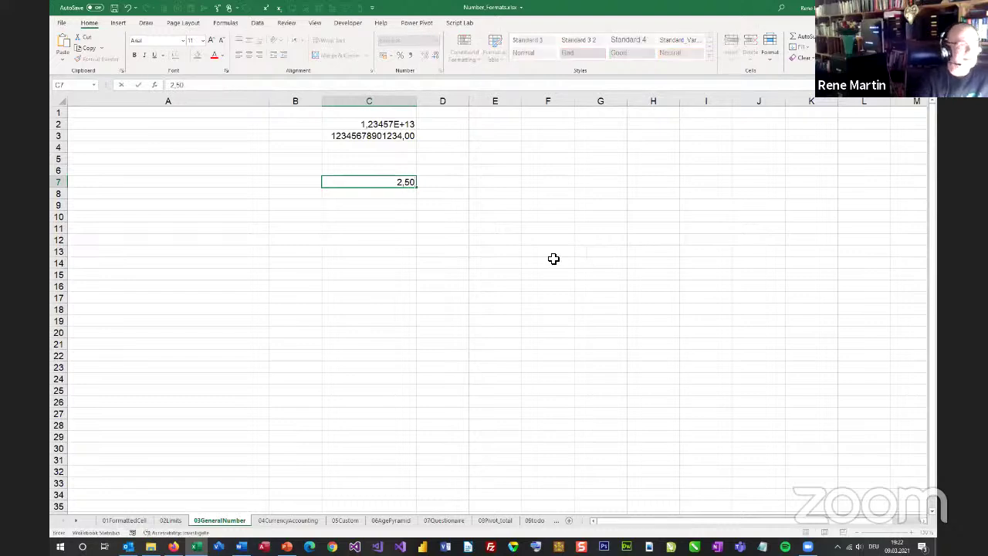
key(Return)
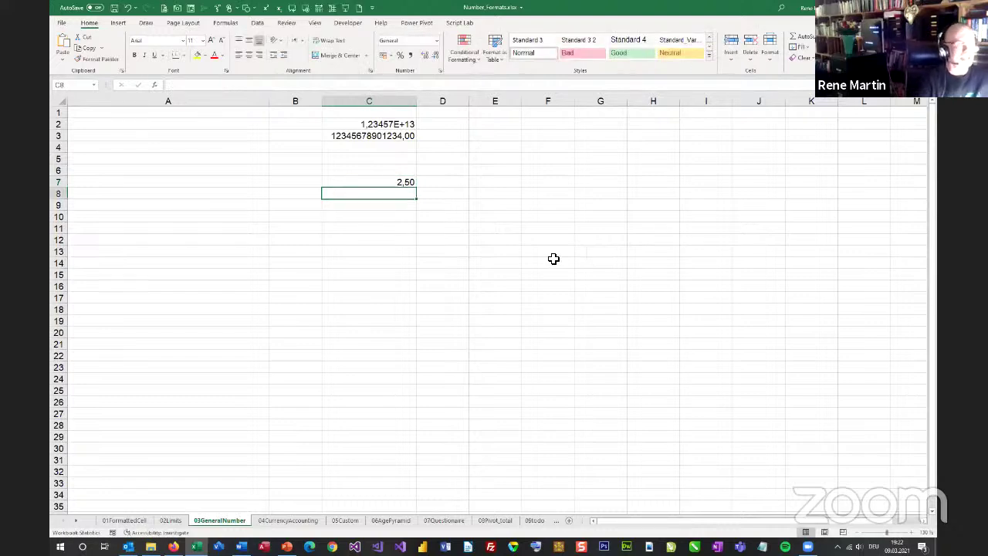
text(2,50)
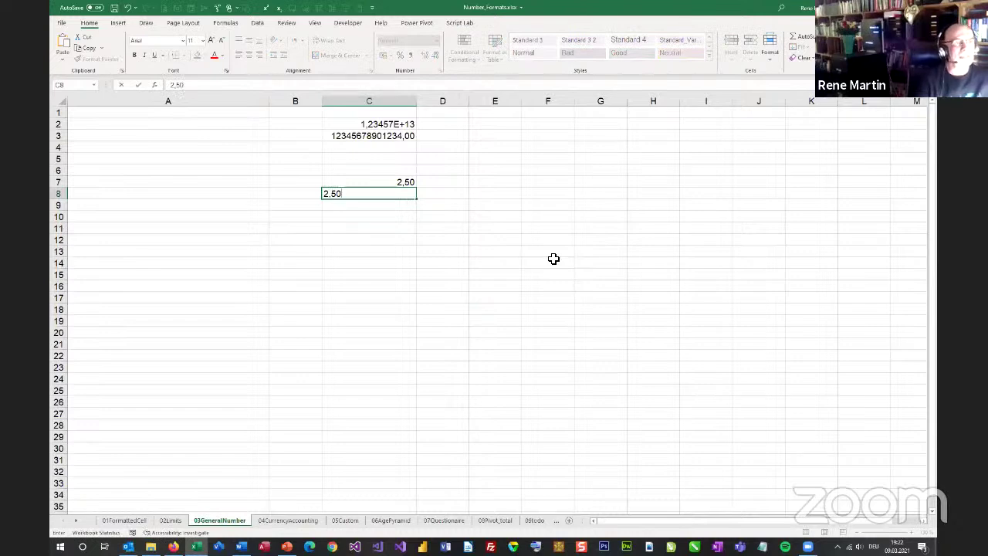
key(Return)
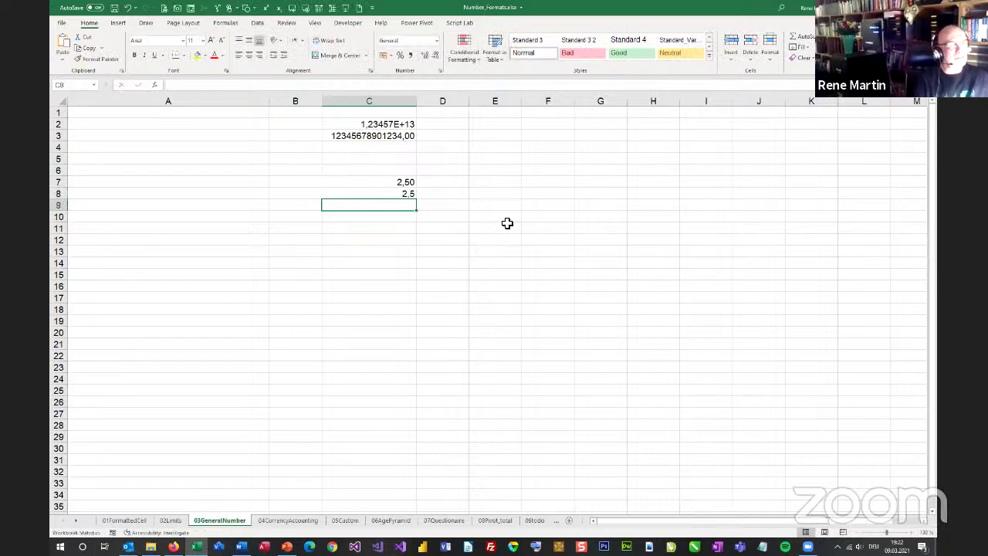
key(Down)
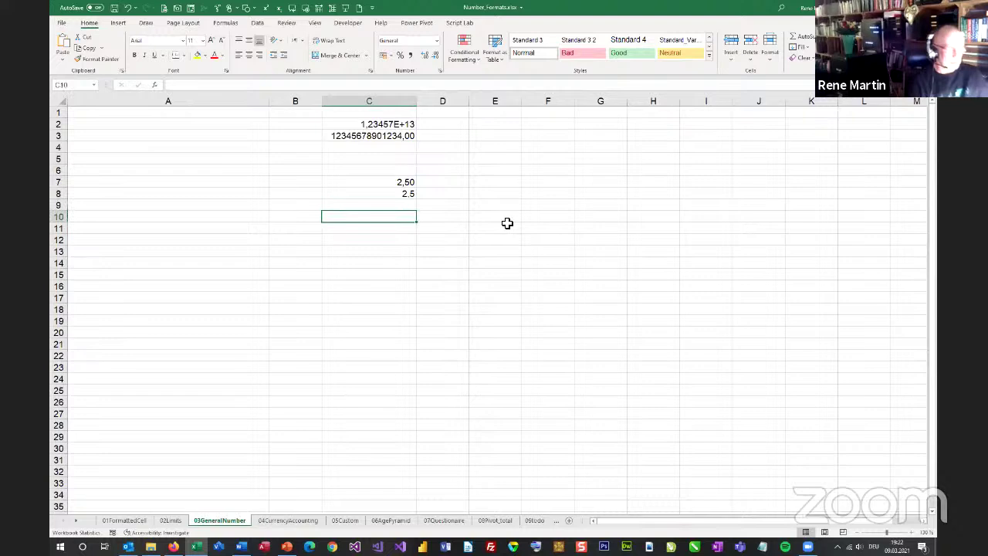
text(121212121212121)
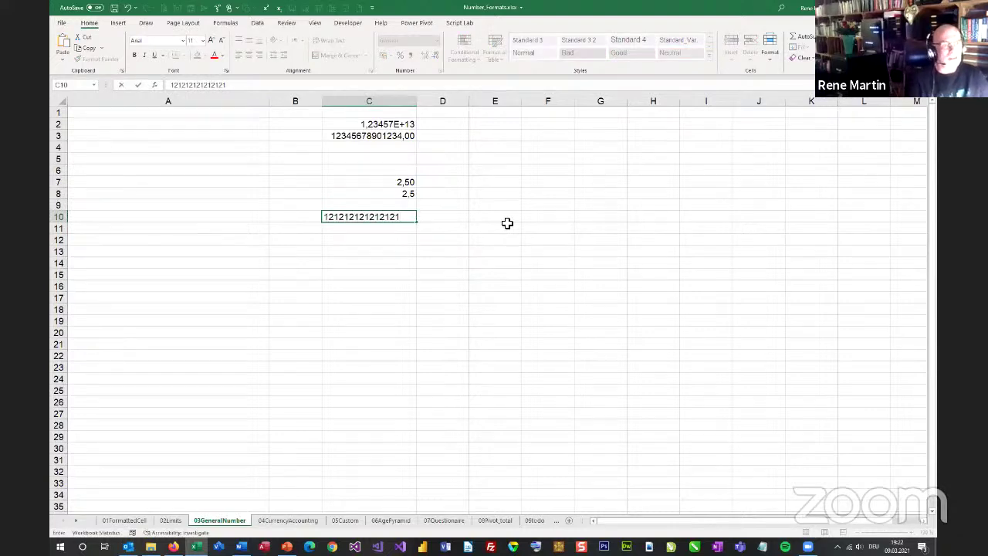
key(Return)
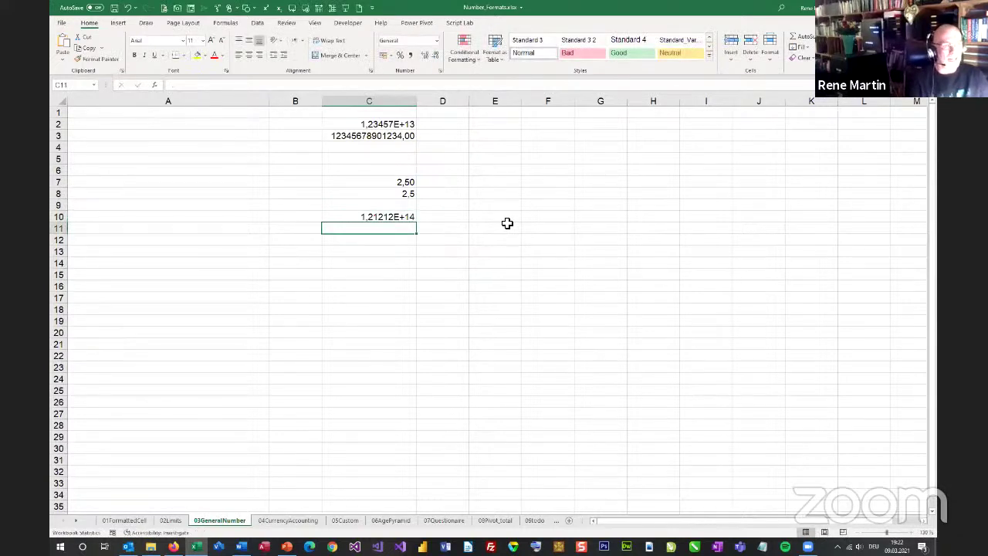
key(Up)
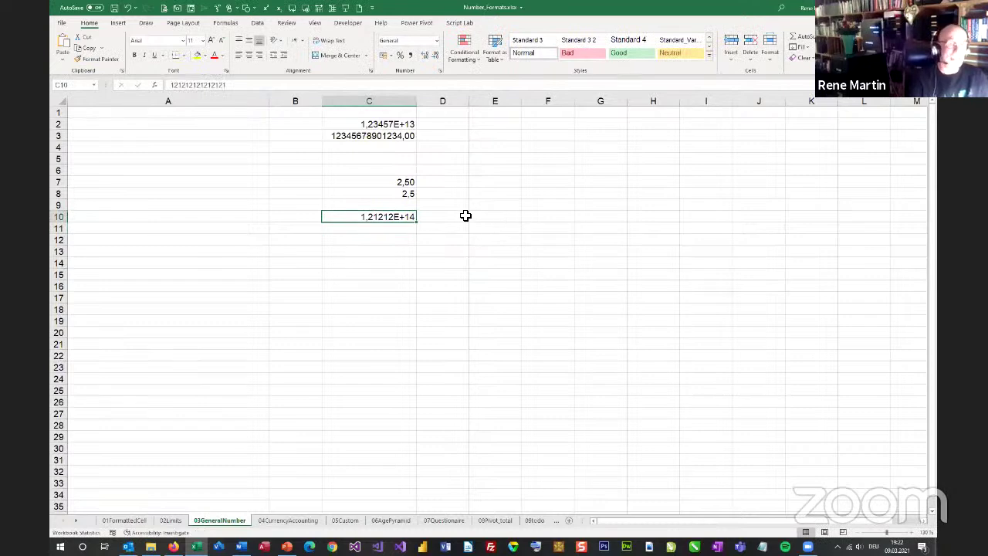
key(Down)
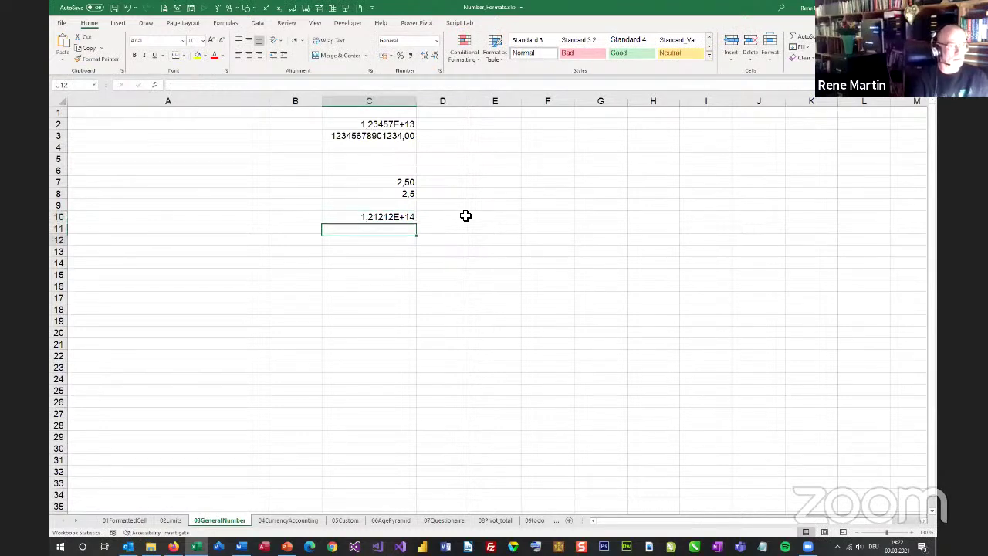
key(Down)
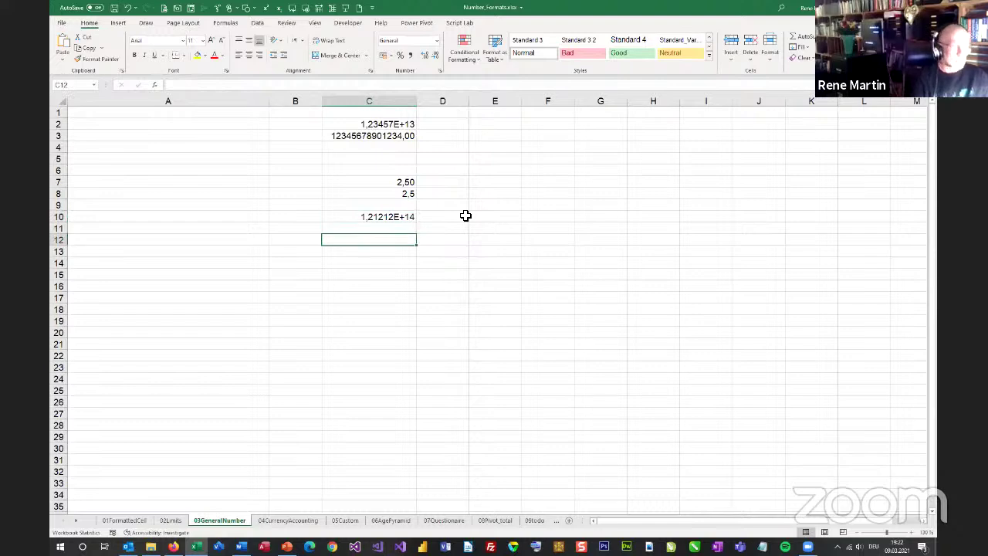
click(437, 40)
click(437, 77)
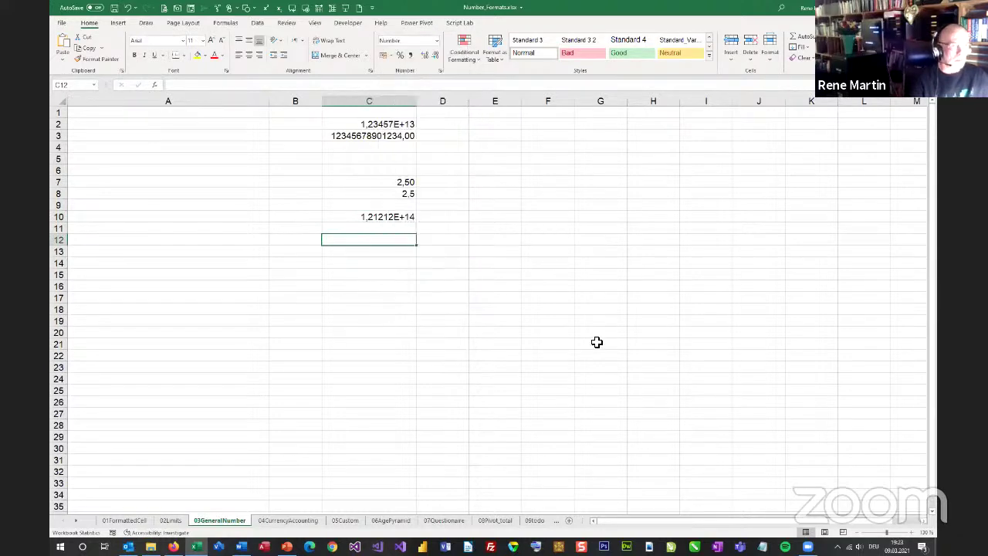
text(1212121212121212)
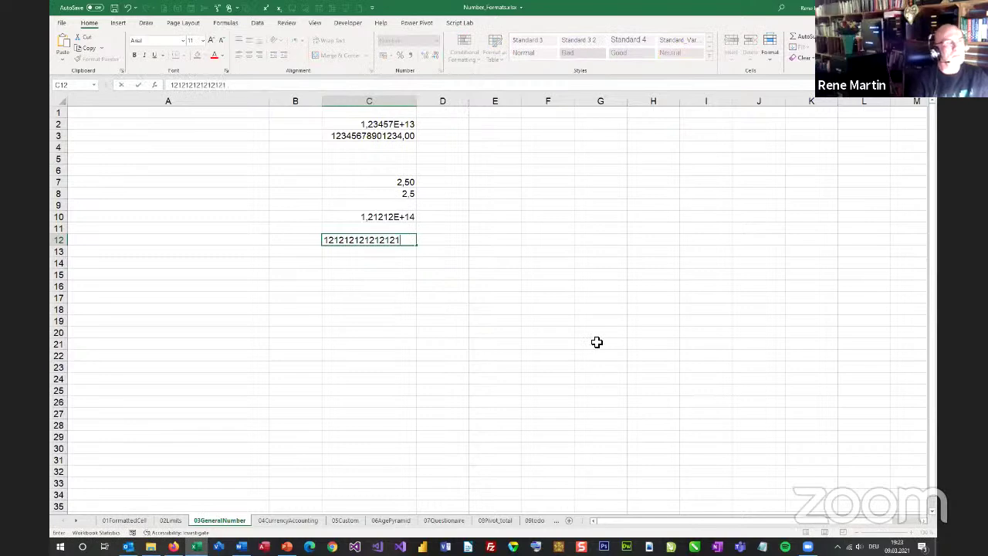
key(Return)
key(Up)
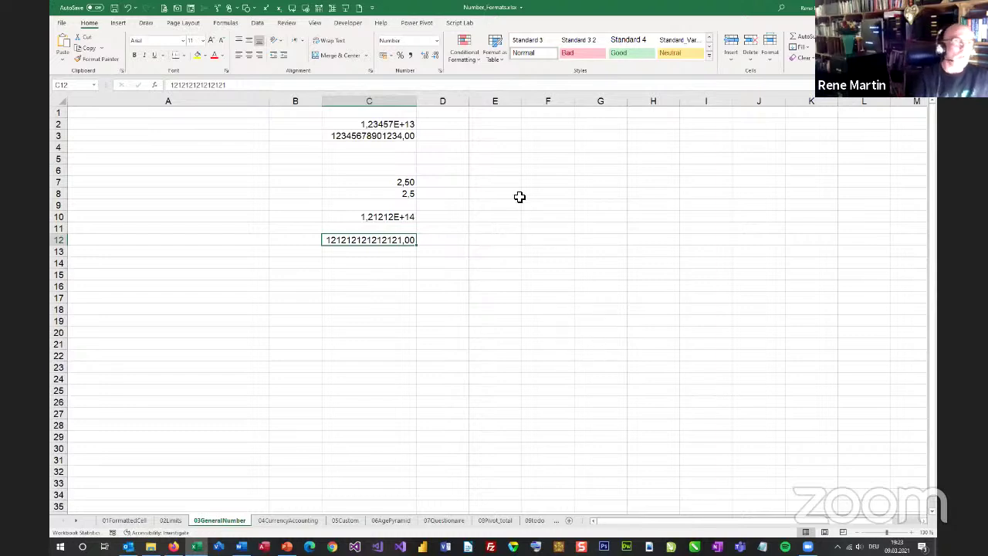
Step: Leave the number format list unchanged and switch to the 04CurrencyAccounting sheet
click(436, 41)
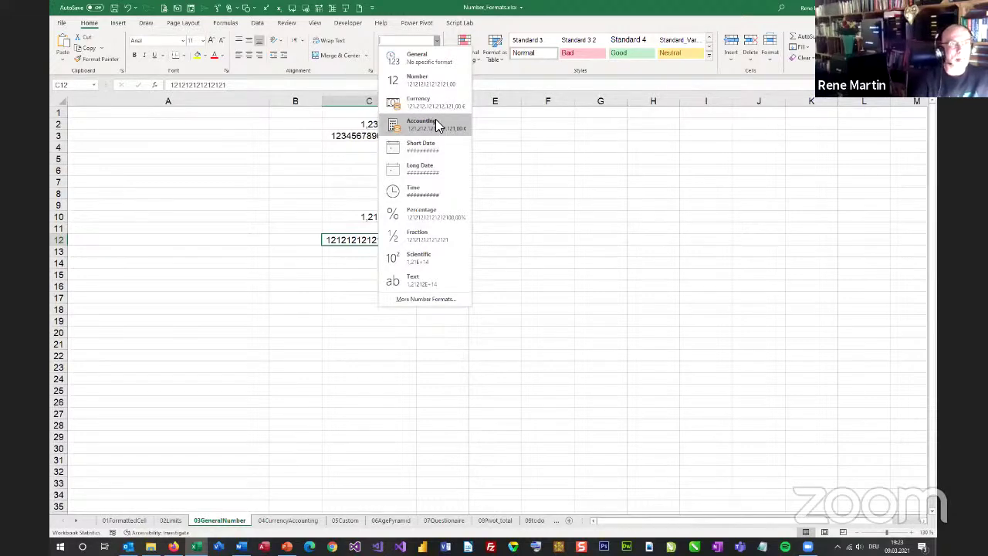
click(584, 272)
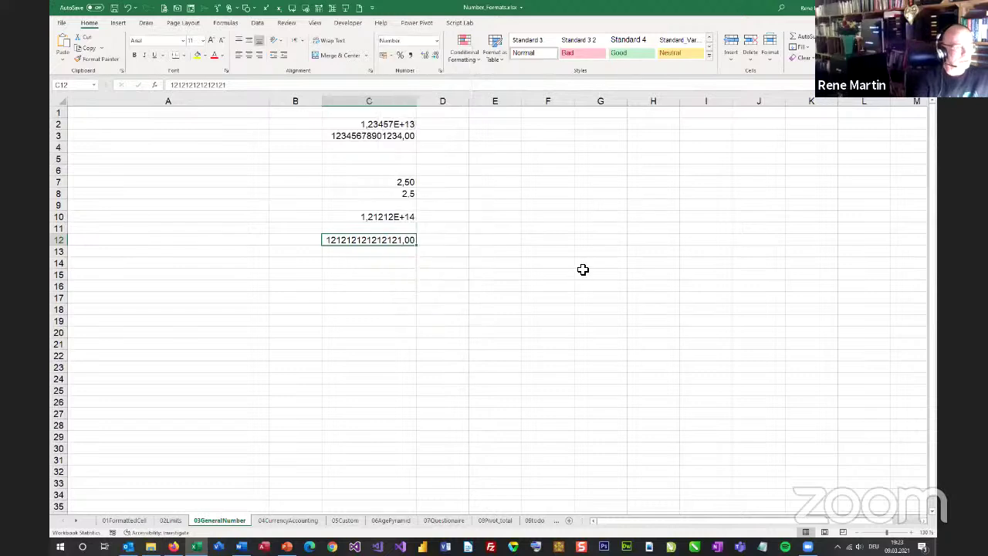
click(281, 522)
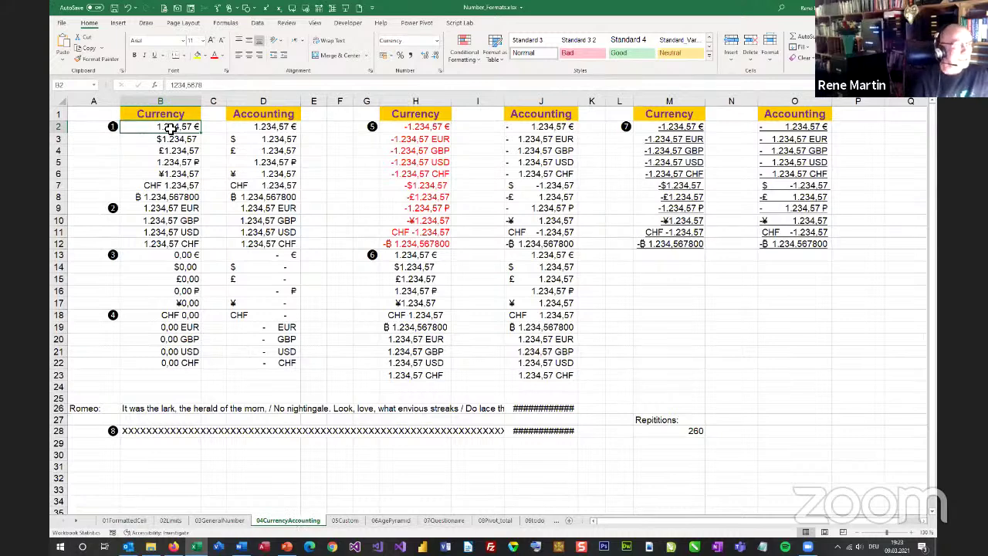
drag(169, 130, 178, 234)
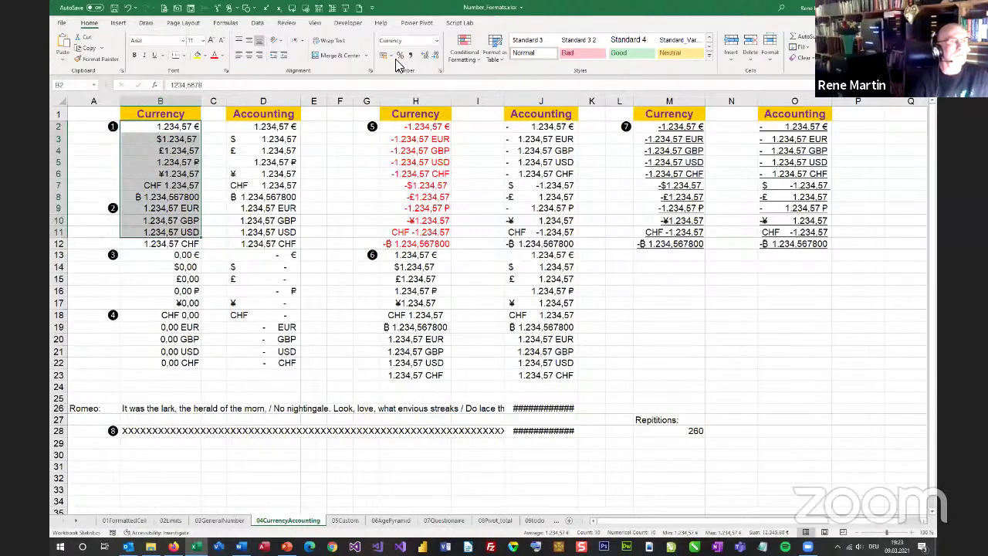
drag(265, 126, 267, 220)
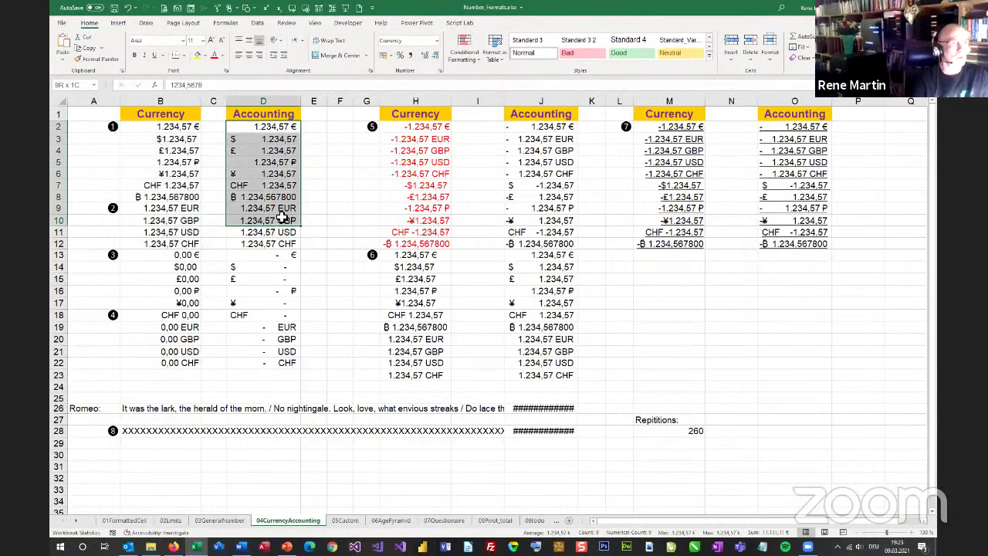
click(332, 138)
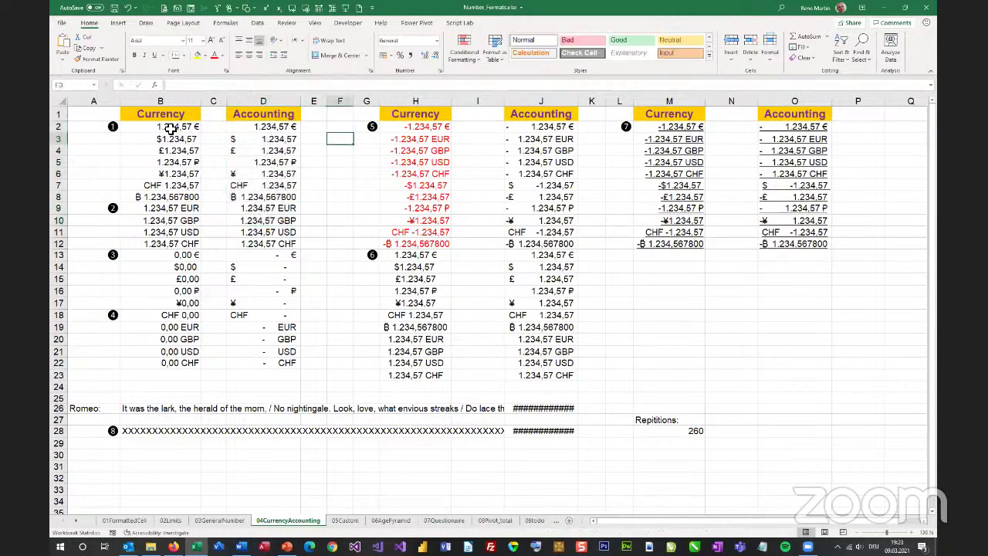
click(170, 127)
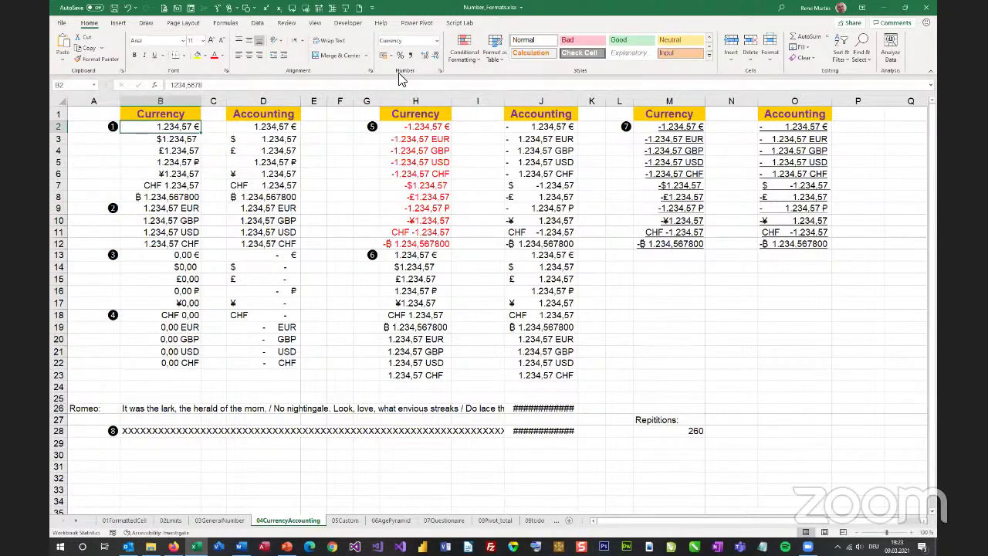
Step: Open Format Cells for B2, check its € Currency symbol, then close and reopen with Ctrl+1
click(439, 72)
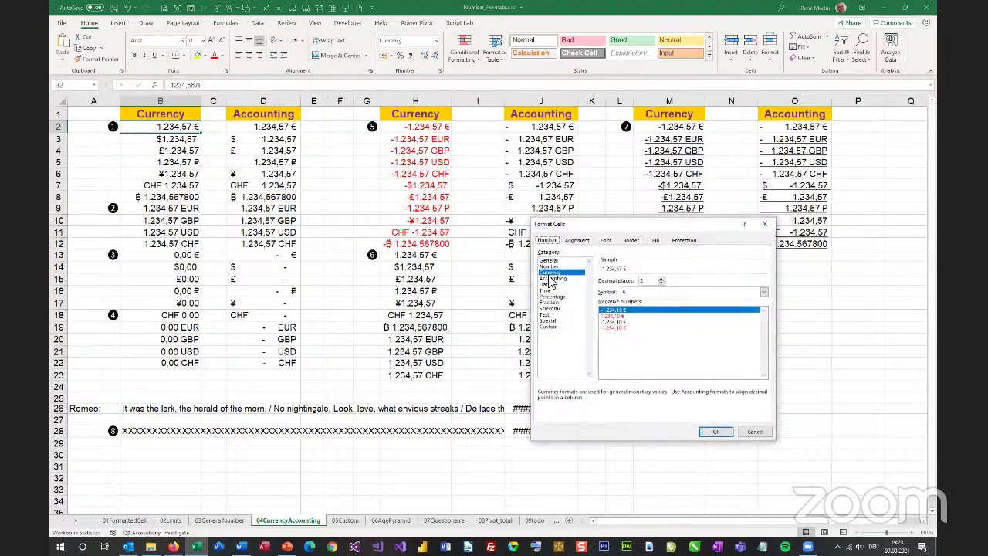
click(647, 293)
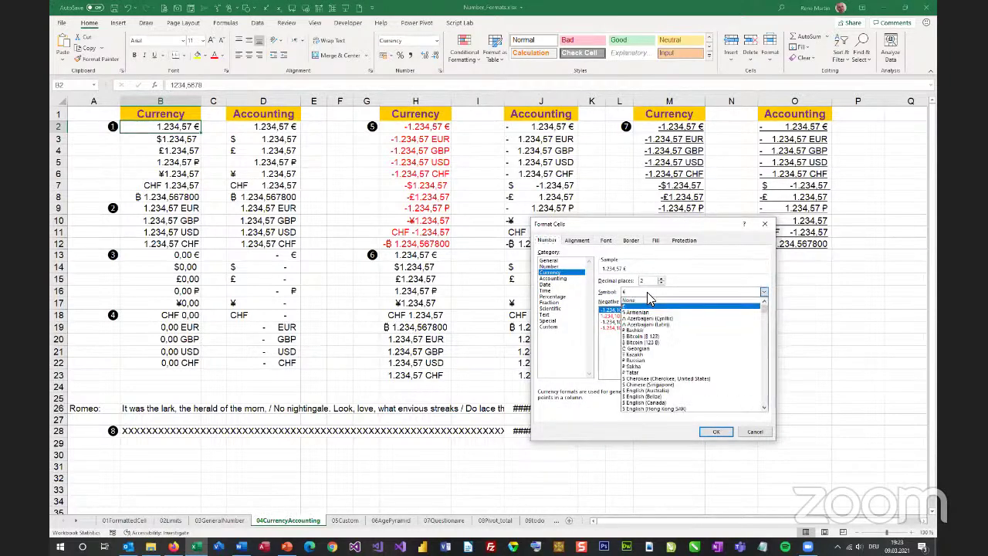
click(647, 293)
key(Escape)
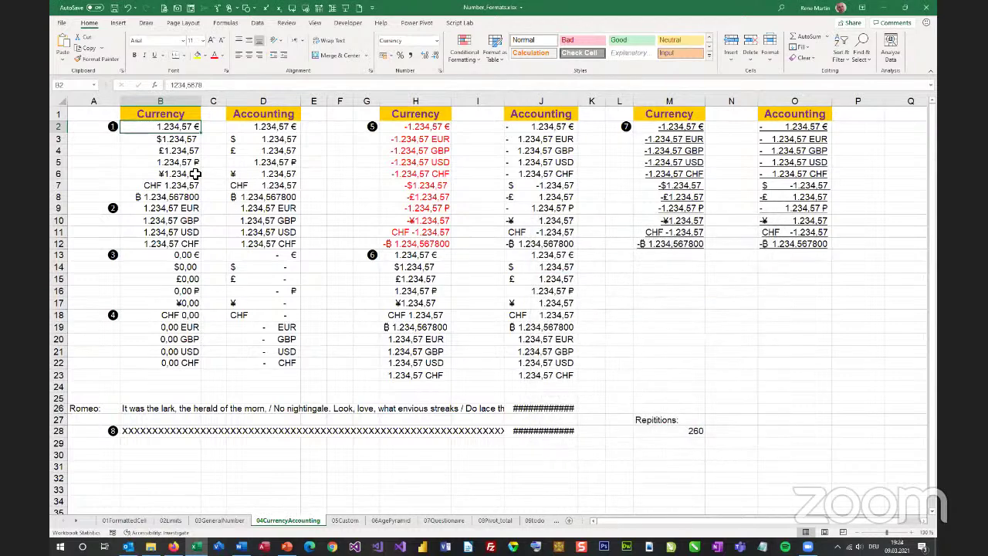
key(ctrl+1)
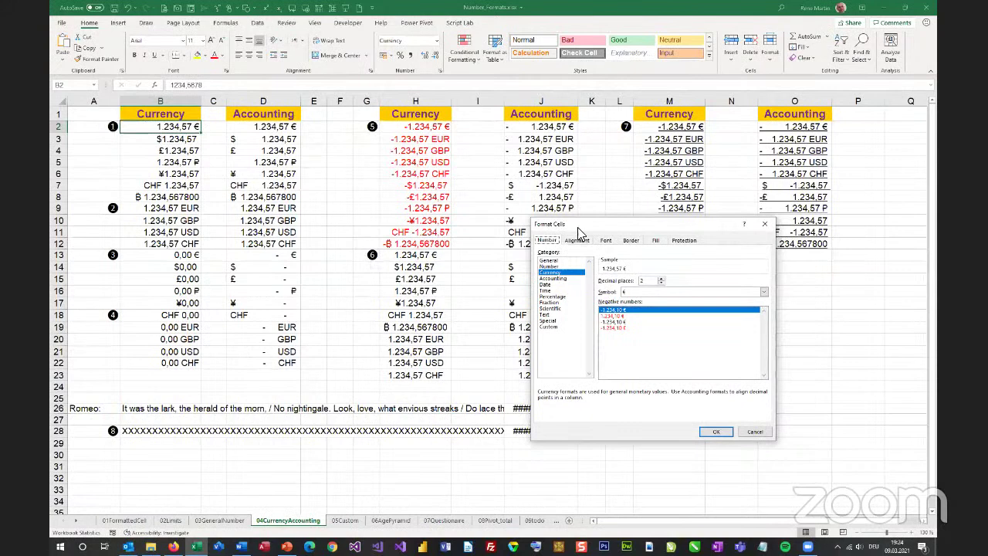
Step: Reopen Format Cells for B2 from its right-click menu and scroll the Currency symbol list
key(Escape)
right_click(168, 129)
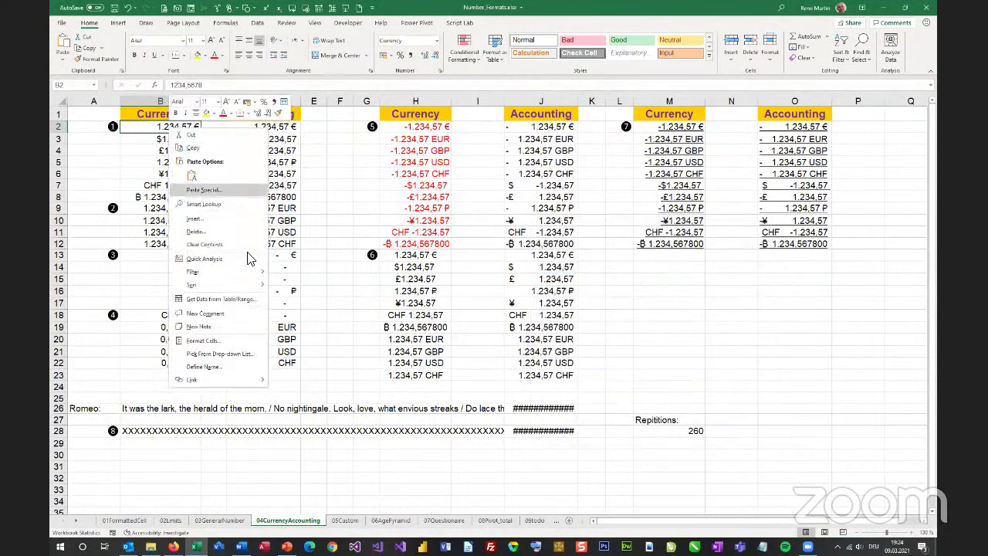
click(254, 337)
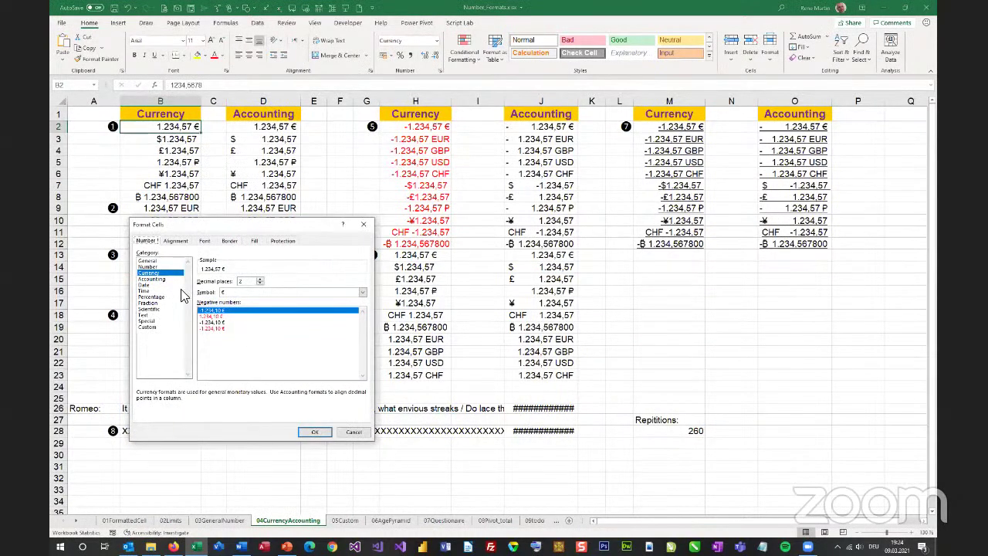
click(276, 293)
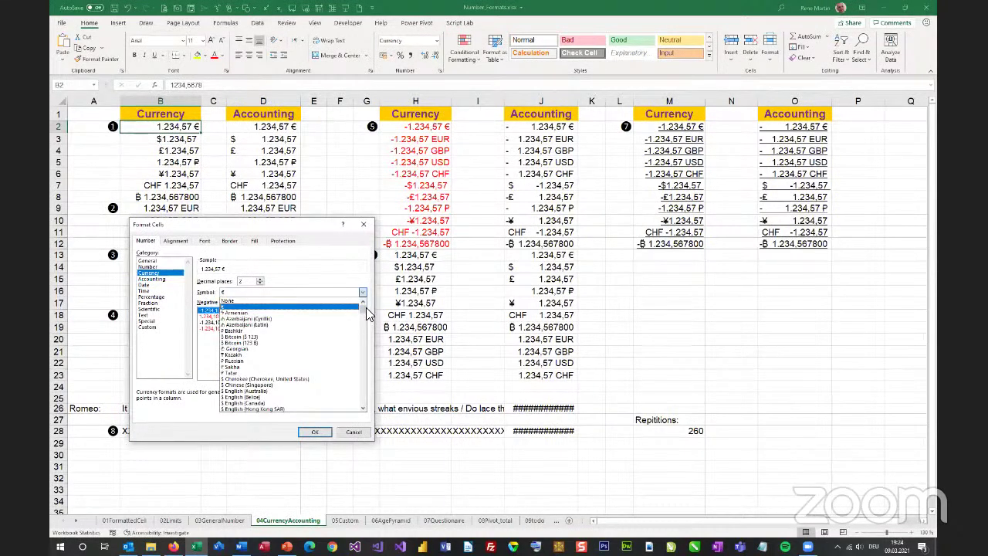
drag(366, 314, 365, 372)
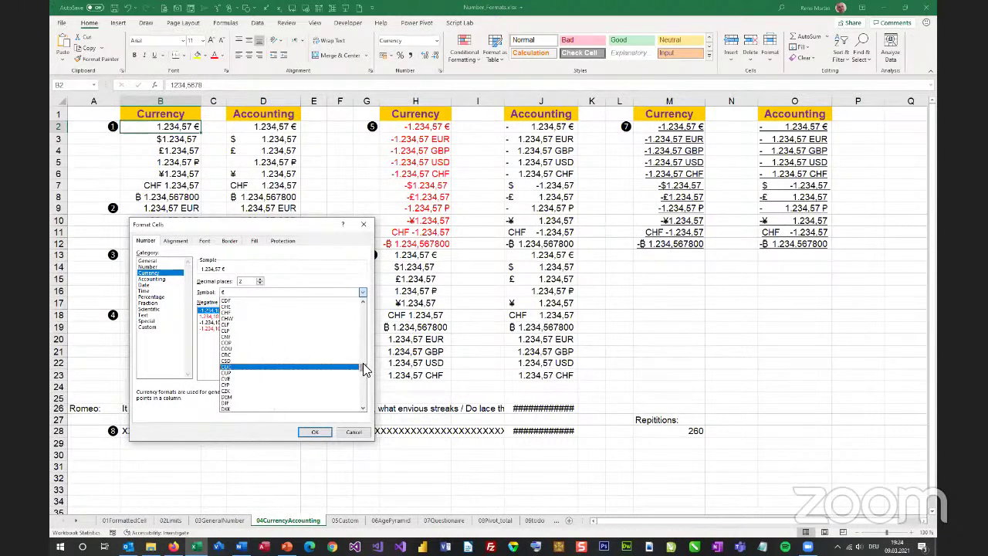
drag(366, 371, 366, 309)
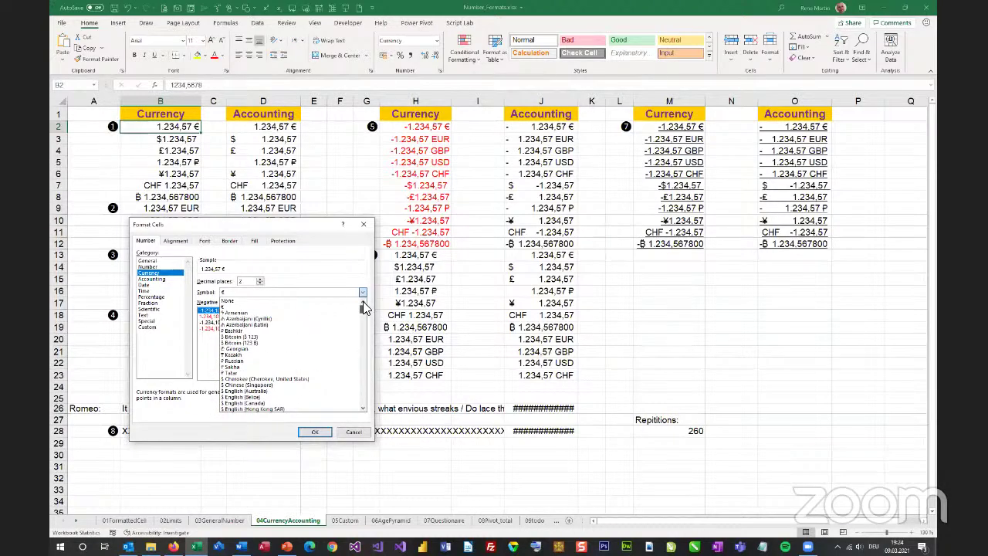
drag(366, 308, 366, 312)
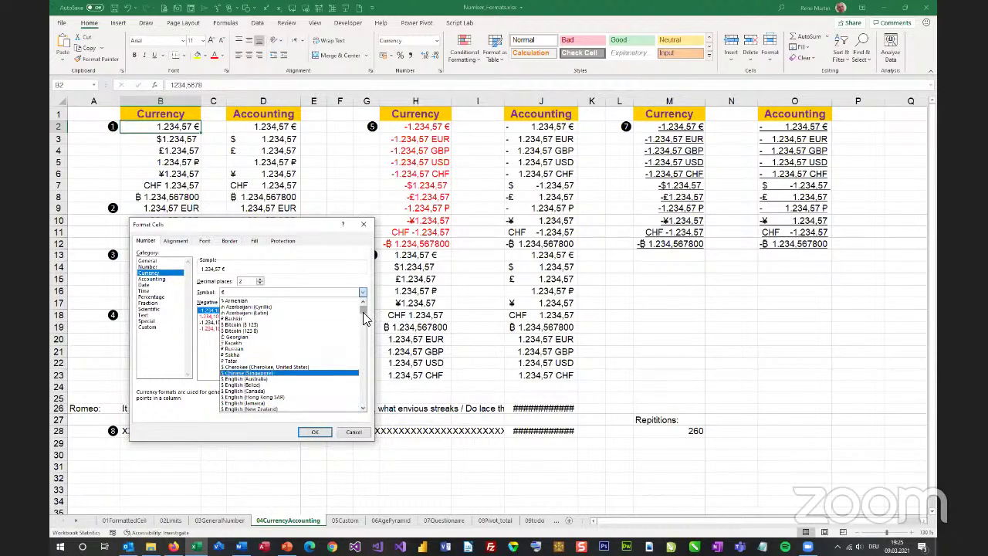
Step: Scroll the symbol list to the € variants, then cancel, leaving B2 at 1.234,57 €
scroll(366, 320, down, 3)
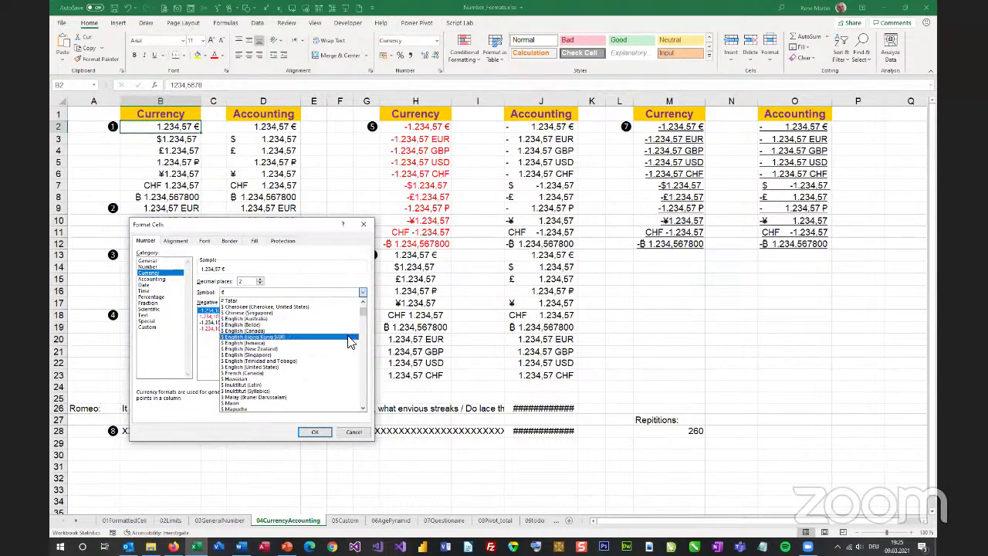
scroll(362, 324, down, 8)
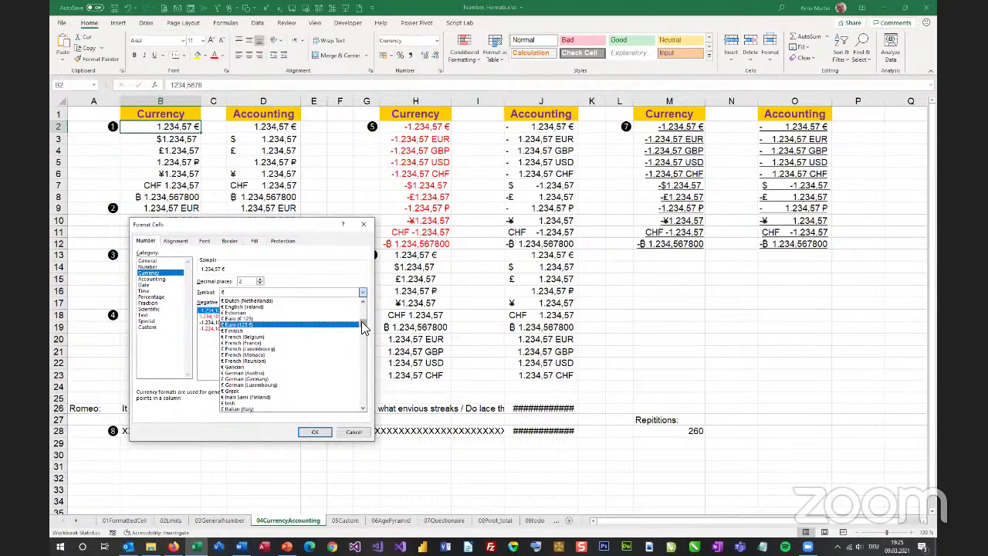
scroll(362, 321, up, 2)
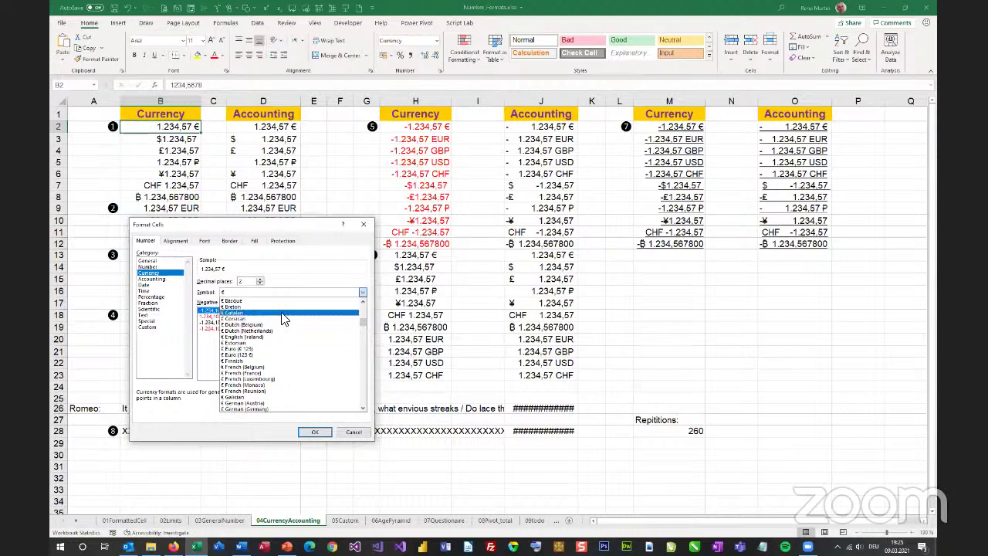
click(364, 409)
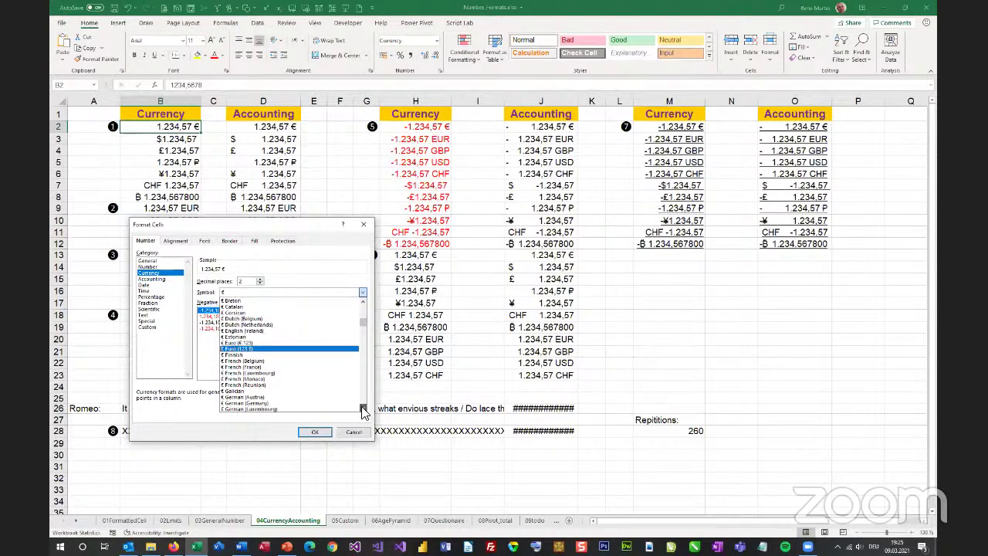
drag(364, 408, 364, 409)
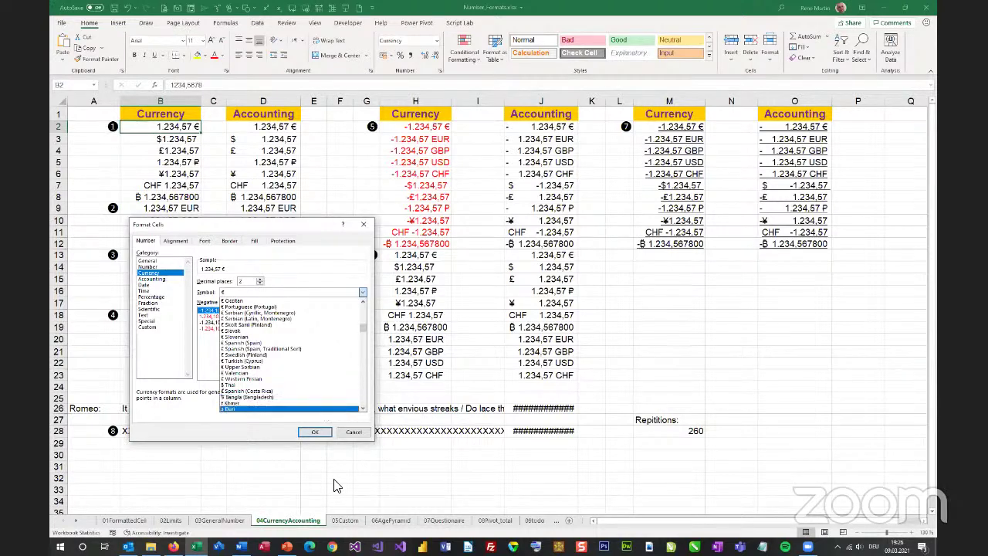
click(354, 432)
click(354, 432)
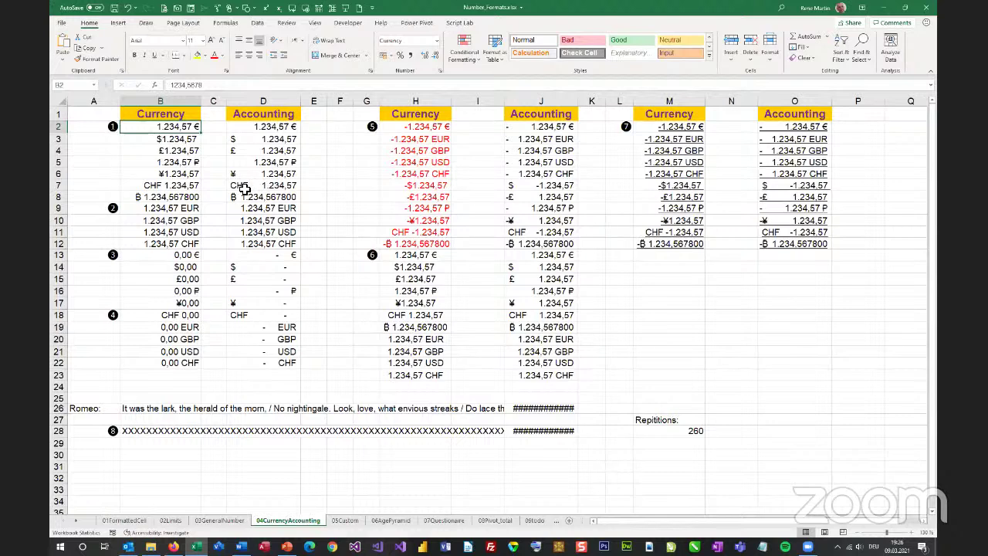
click(187, 186)
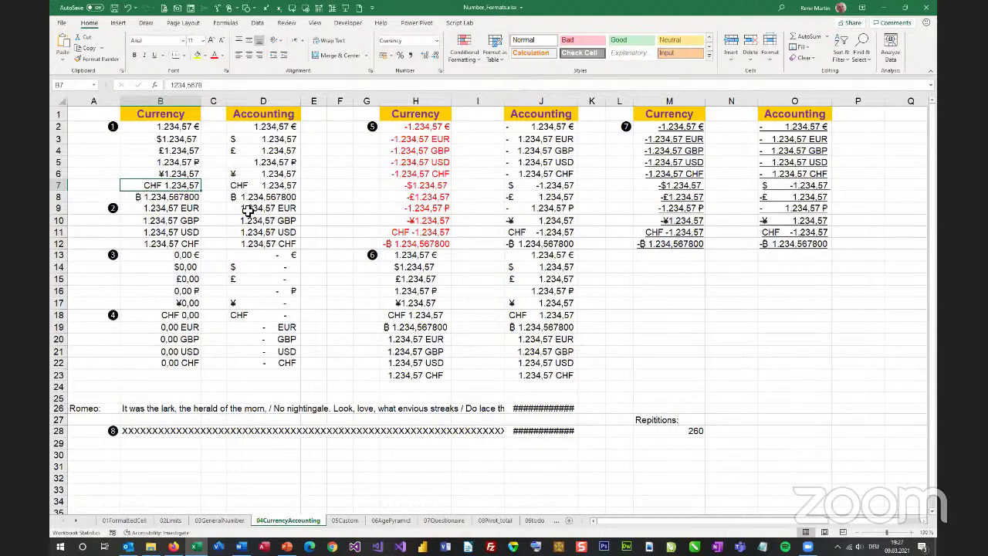
click(176, 152)
drag(176, 152, 178, 186)
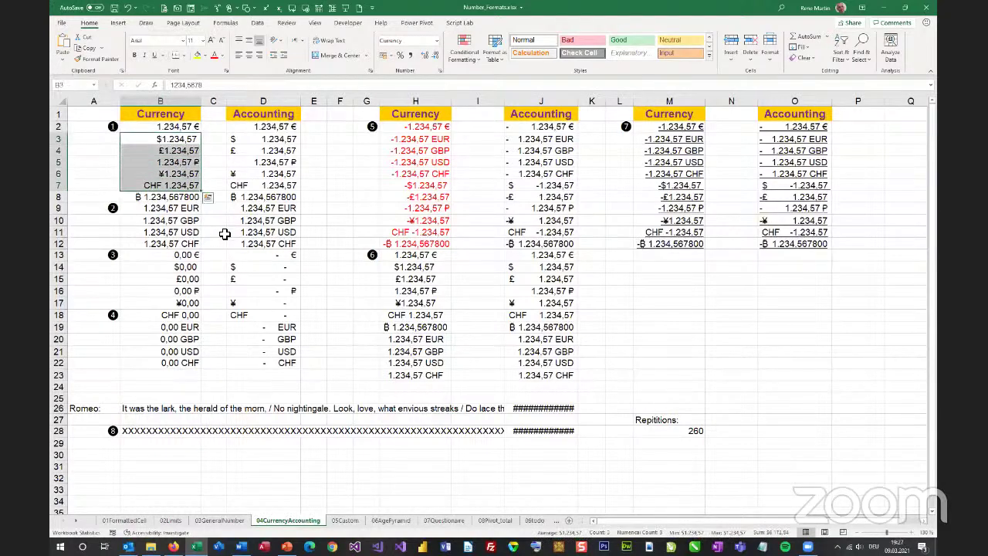
drag(269, 128, 276, 181)
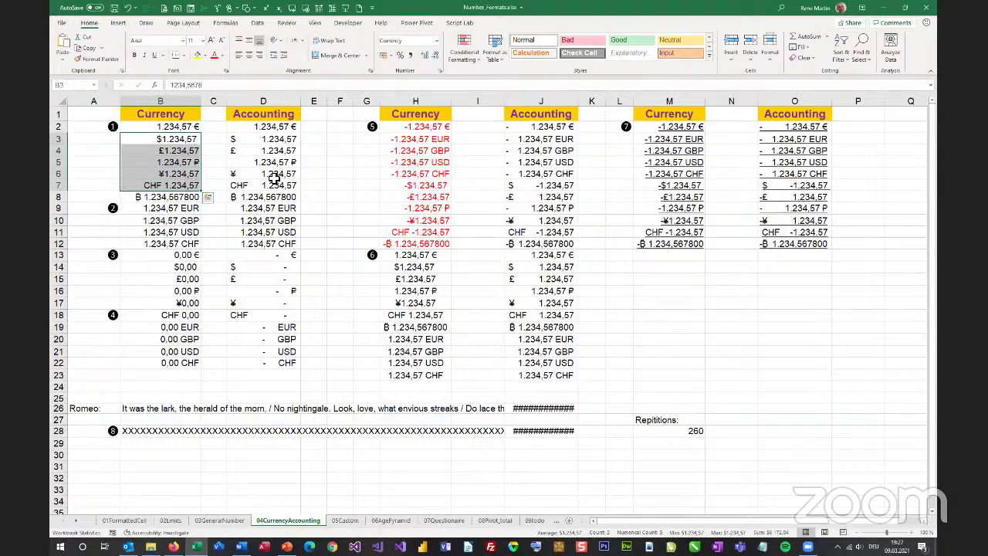
click(337, 212)
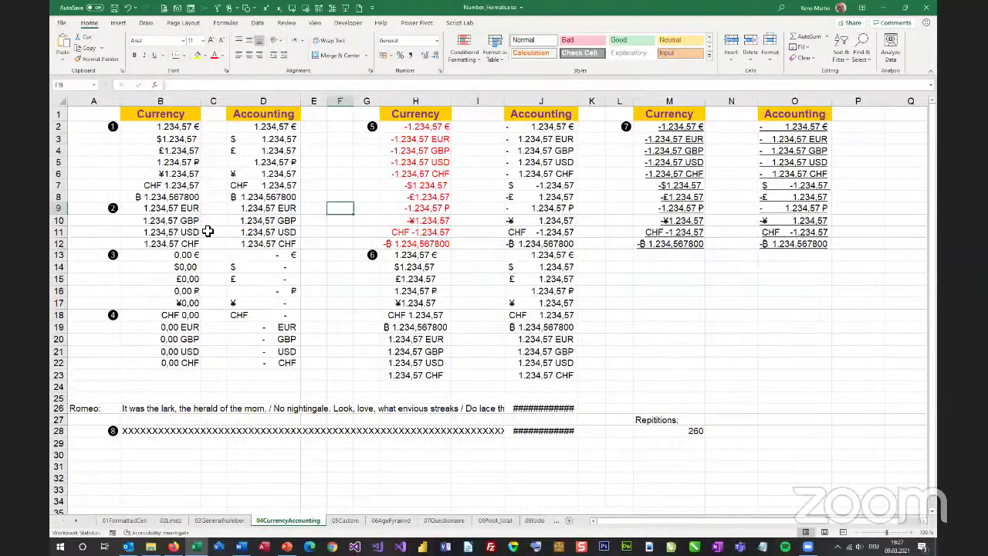
drag(272, 198, 272, 244)
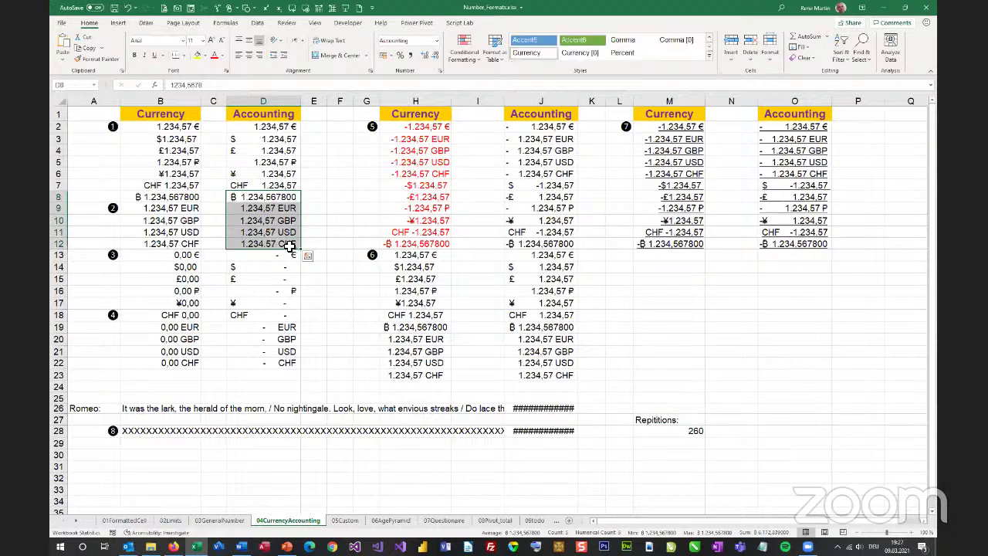
click(187, 209)
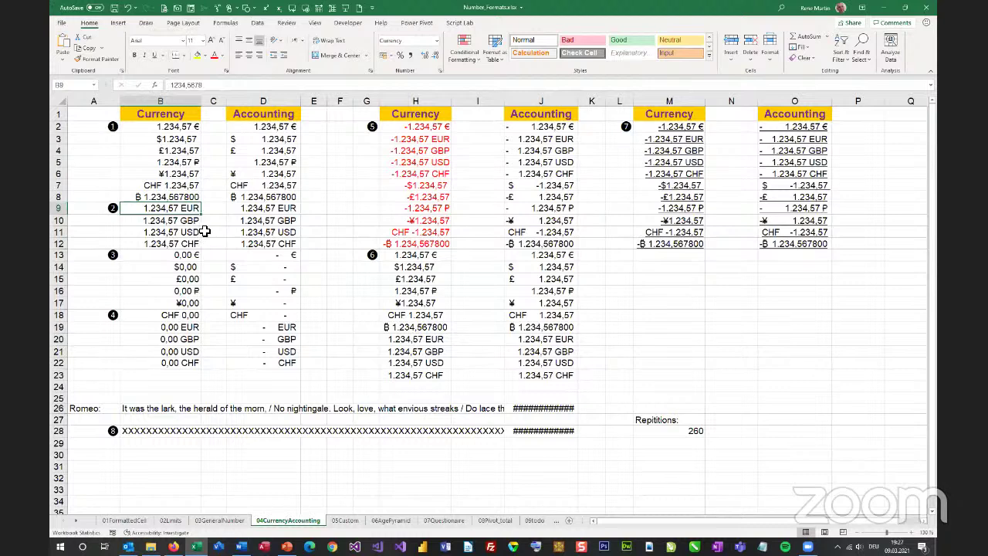
click(189, 259)
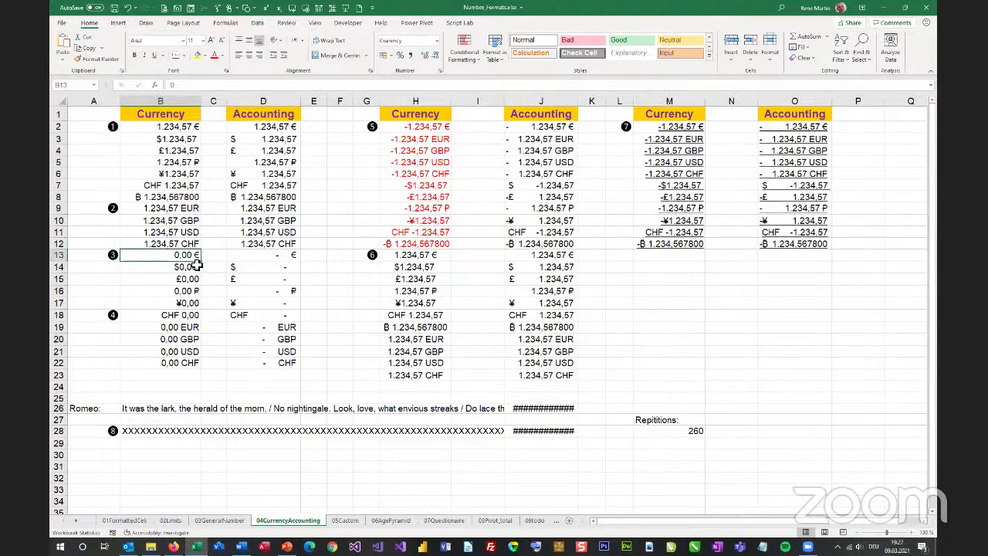
click(278, 257)
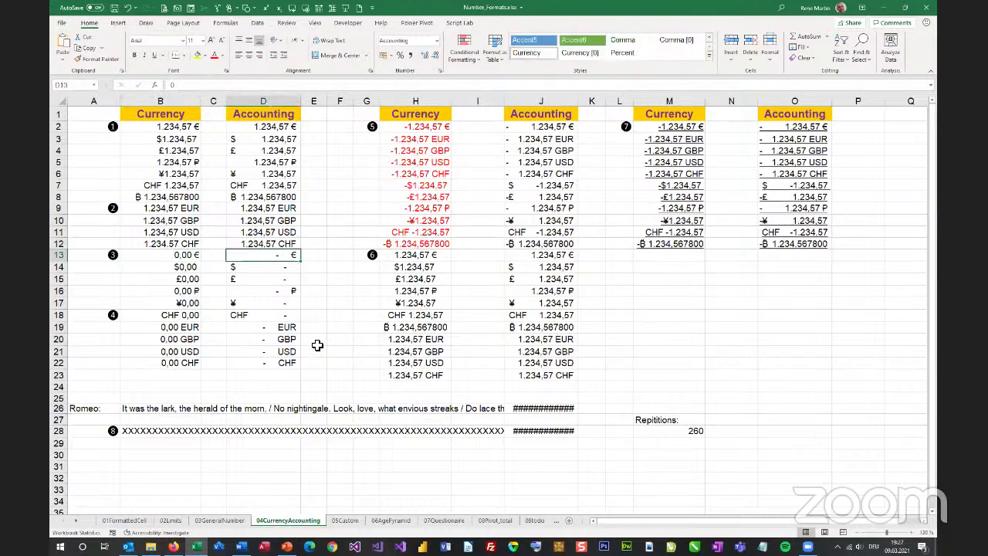
click(190, 272)
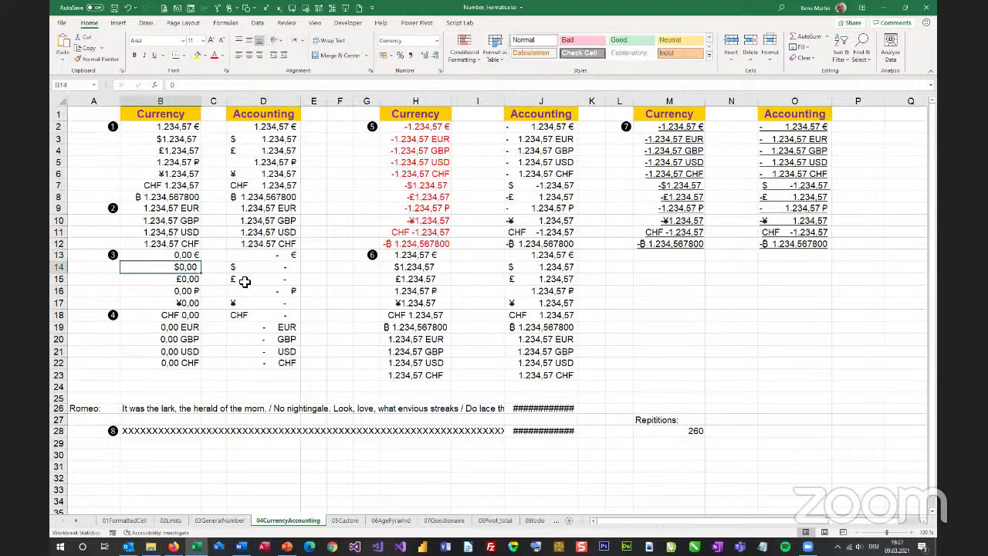
Step: Untick 'Show a zero in cells that have zero value' in Excel Options so zeros appear blank
click(62, 25)
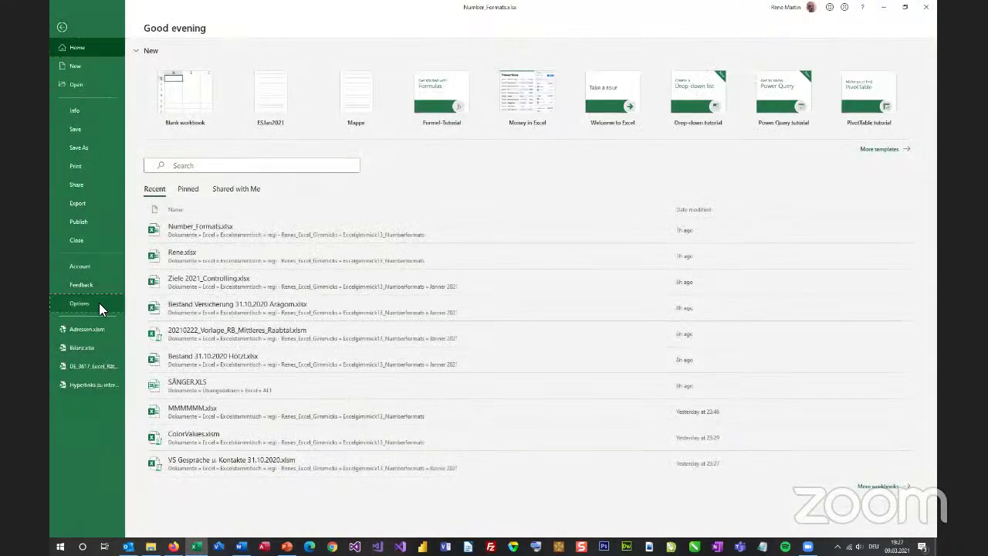
click(79, 303)
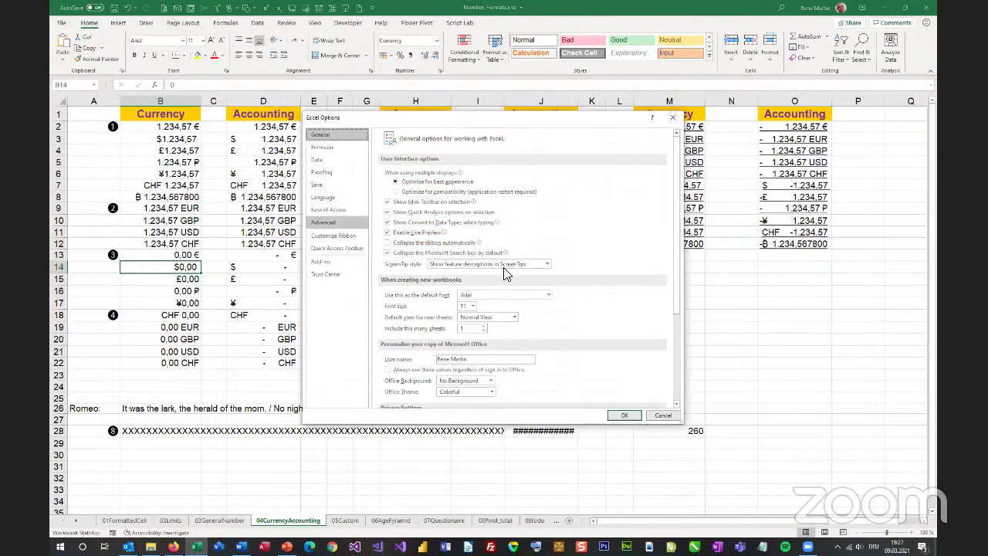
scroll(504, 278, down, 15)
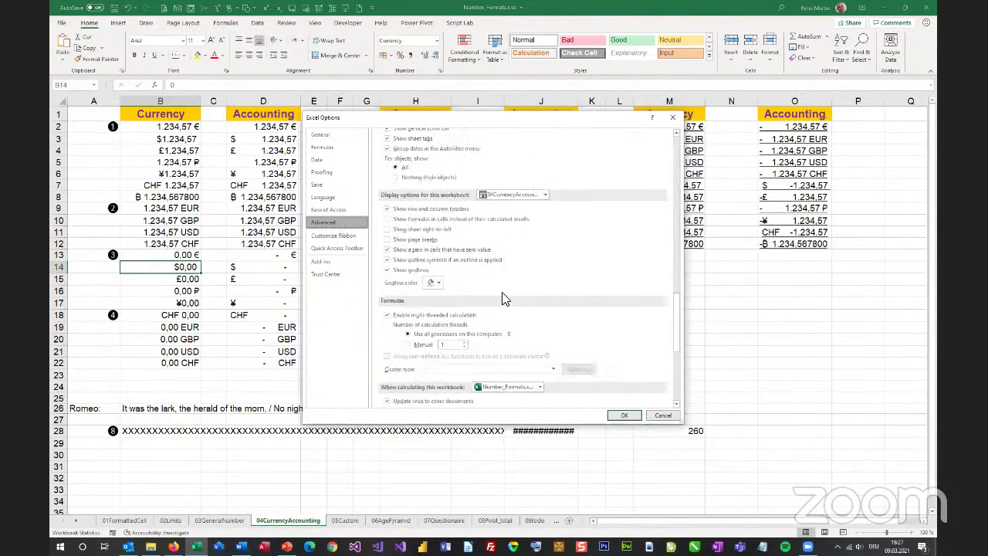
click(433, 251)
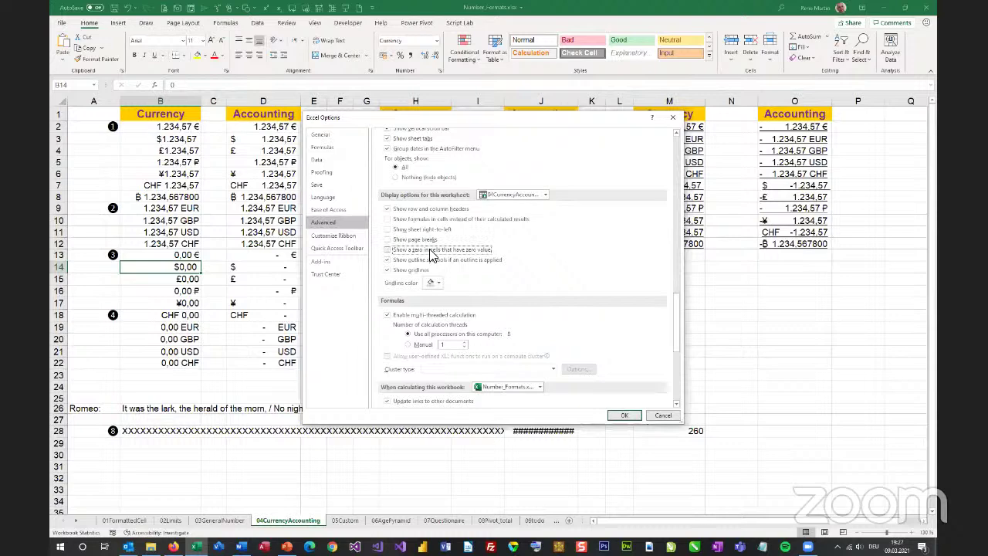
click(627, 414)
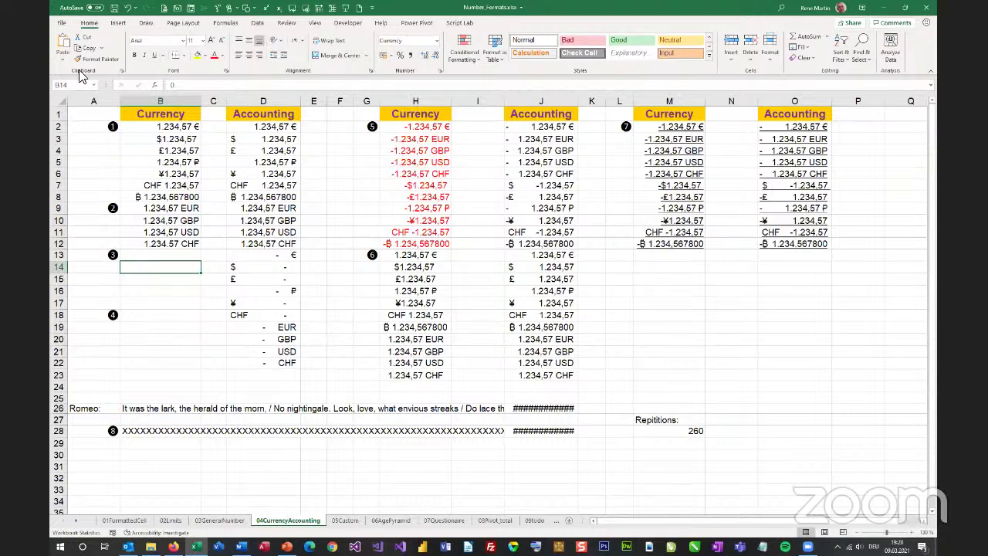
Step: Re-tick 'Show a zero in cells that have zero value' under Excel Options > Advanced
click(61, 23)
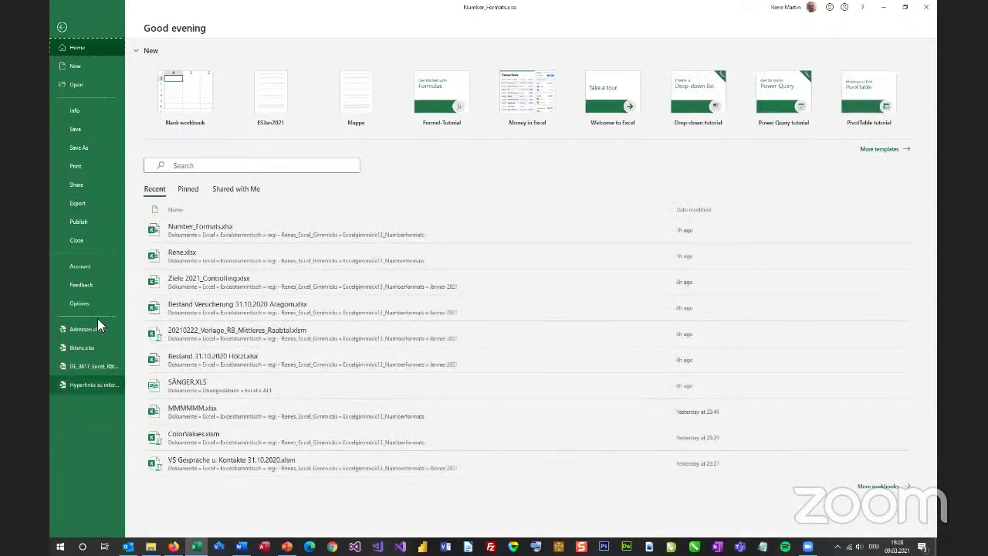
click(96, 303)
click(357, 224)
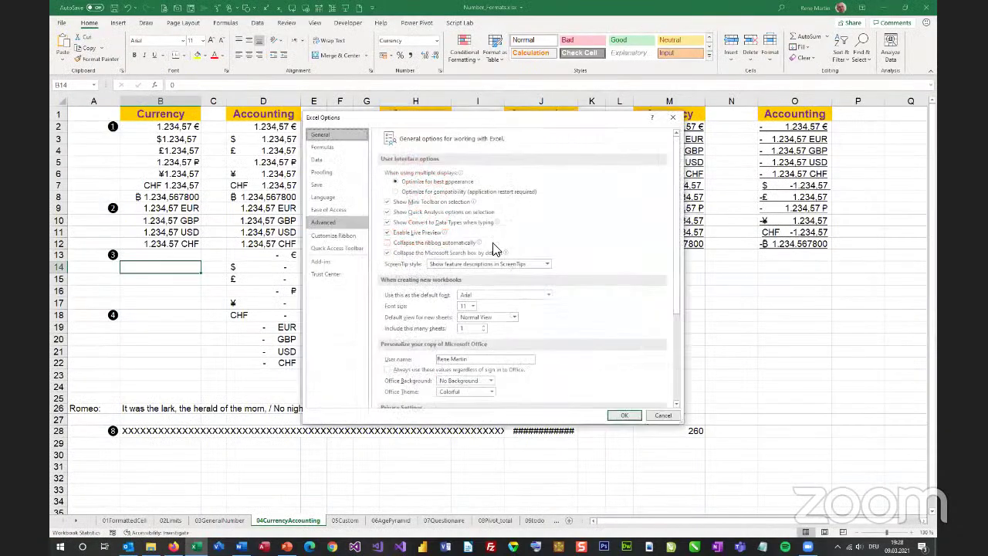
scroll(503, 255, down, 15)
scroll(498, 262, down, 4)
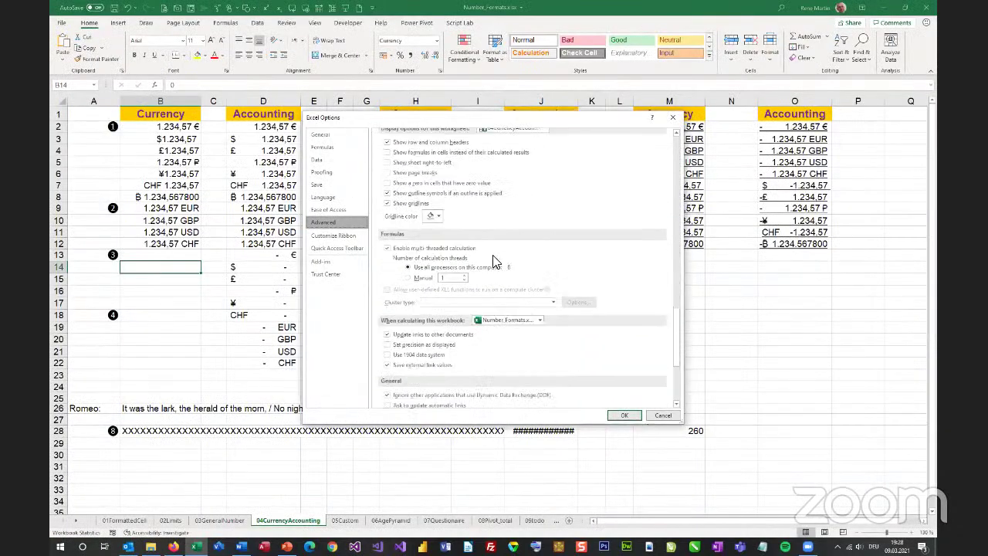
click(435, 183)
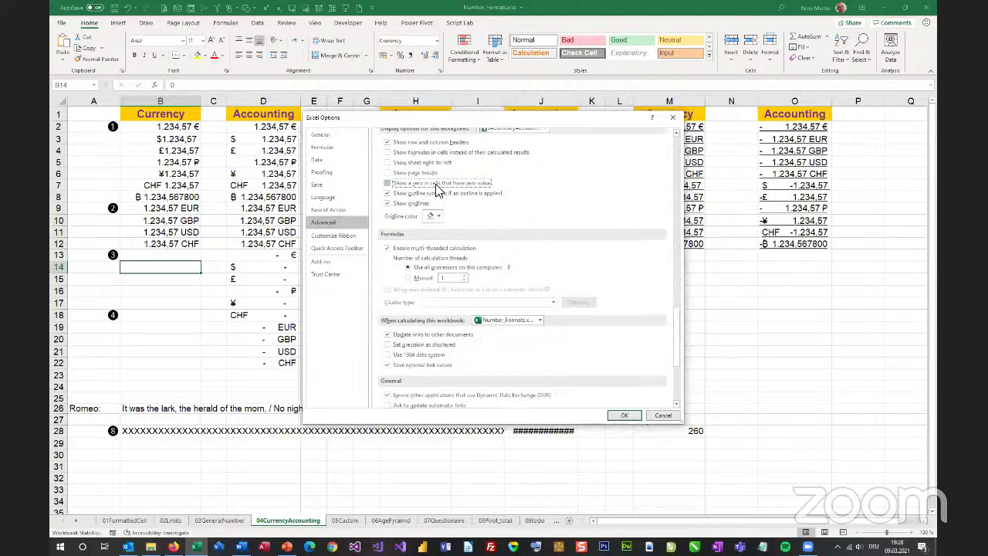
click(624, 416)
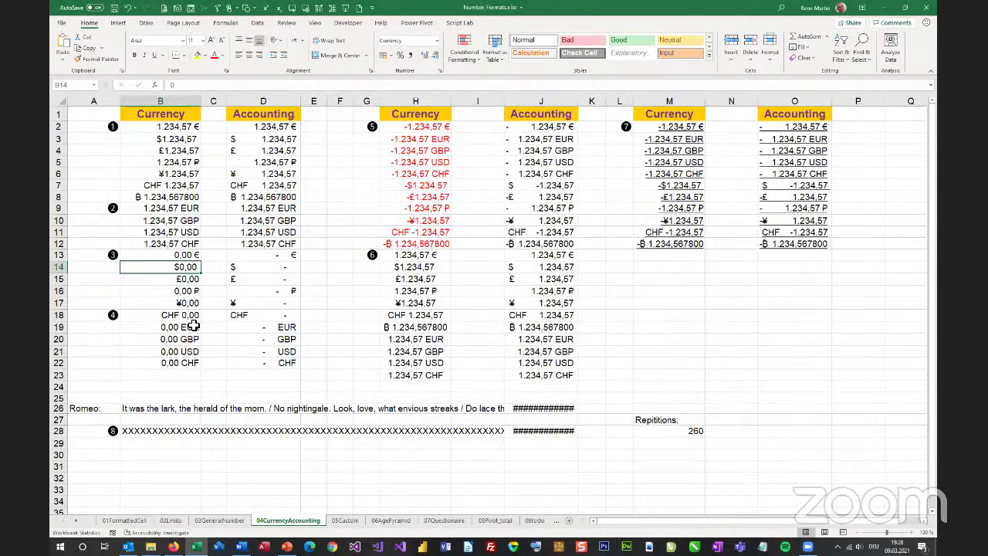
click(439, 163)
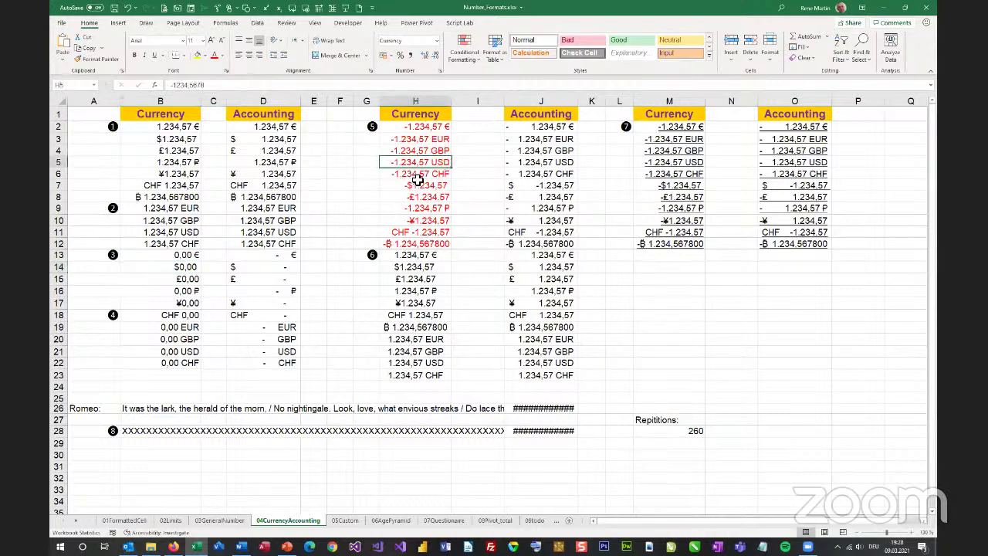
key(ctrl+1)
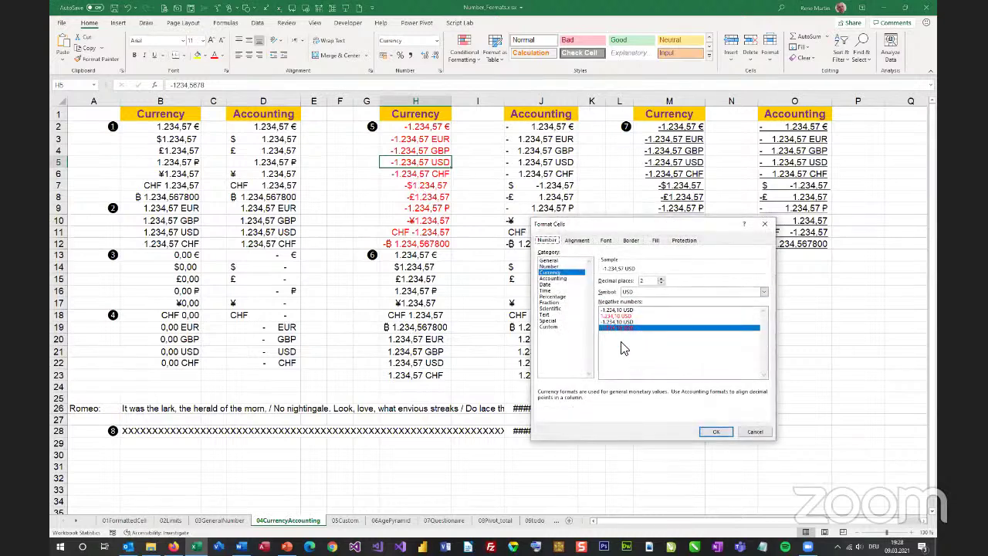
click(566, 279)
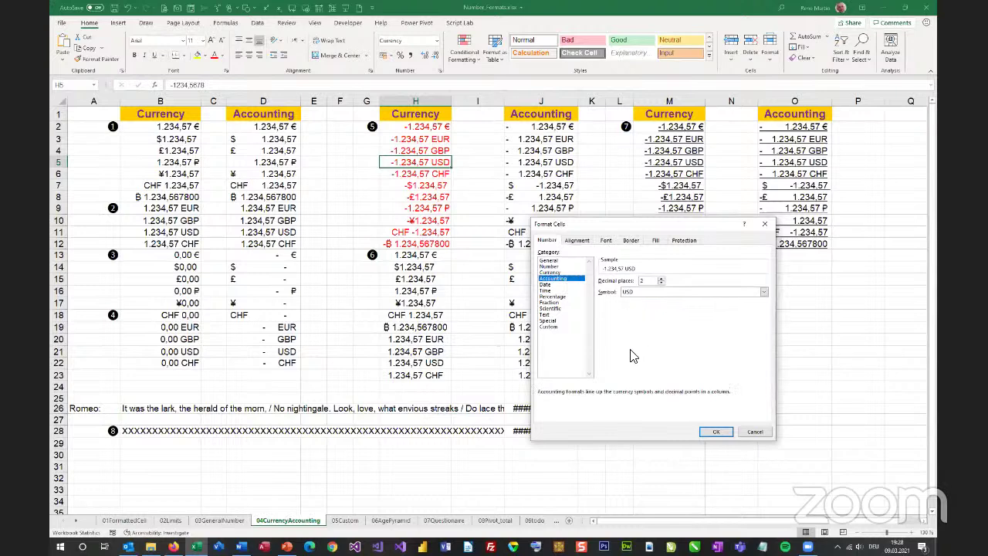
key(Return)
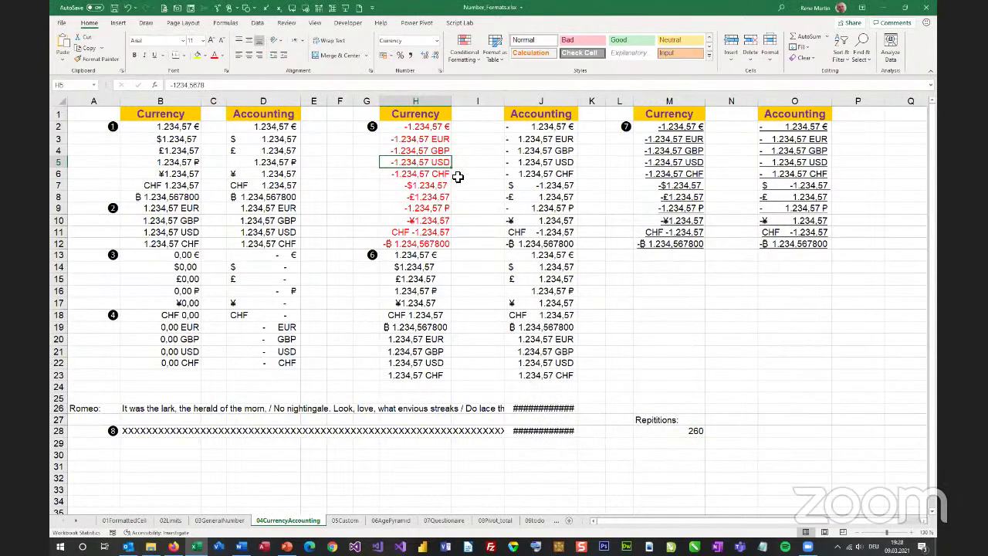
click(421, 282)
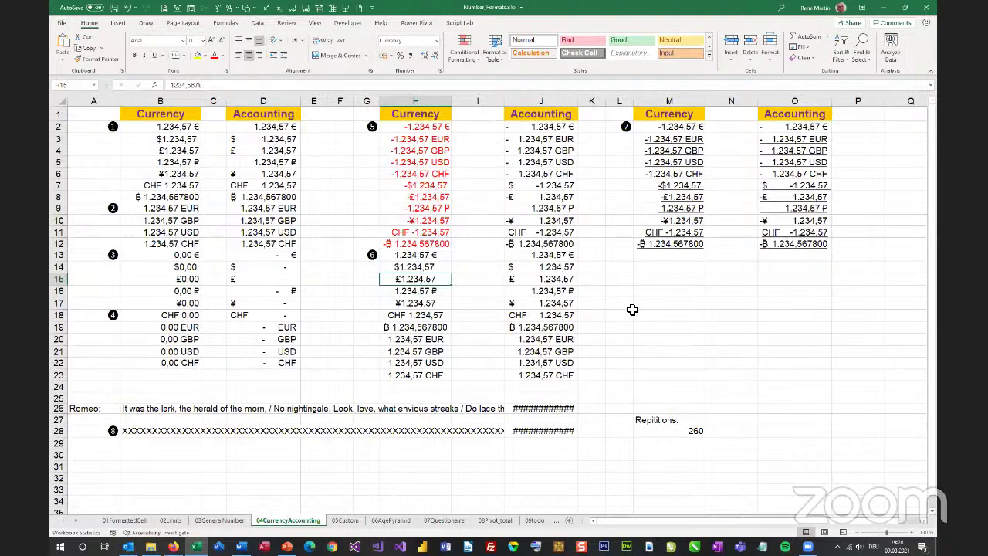
click(569, 284)
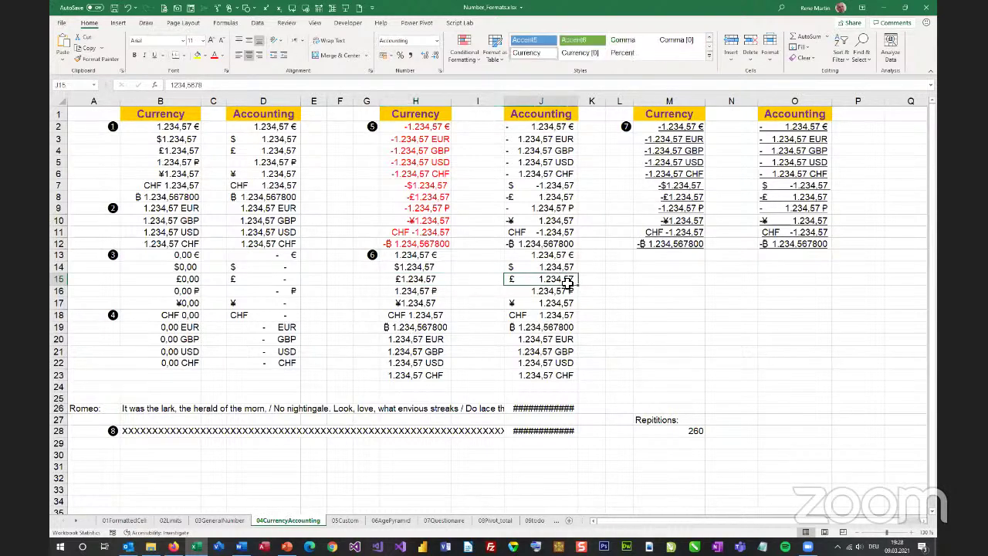
click(251, 60)
click(158, 409)
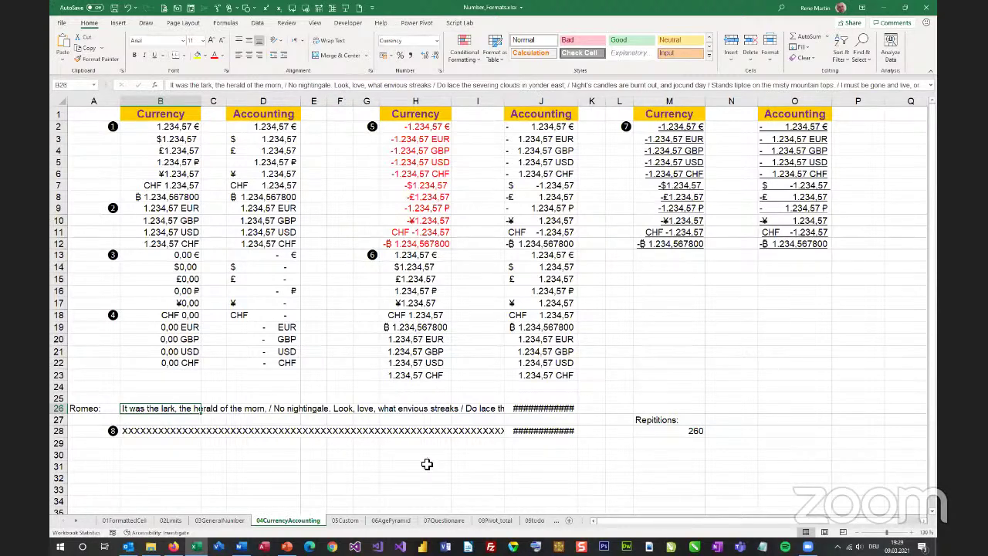
click(533, 411)
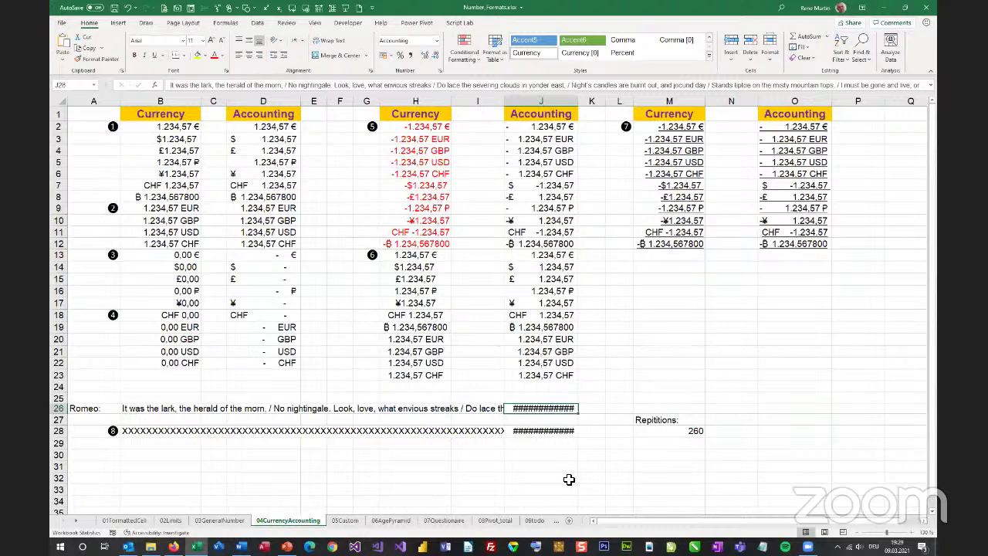
click(553, 434)
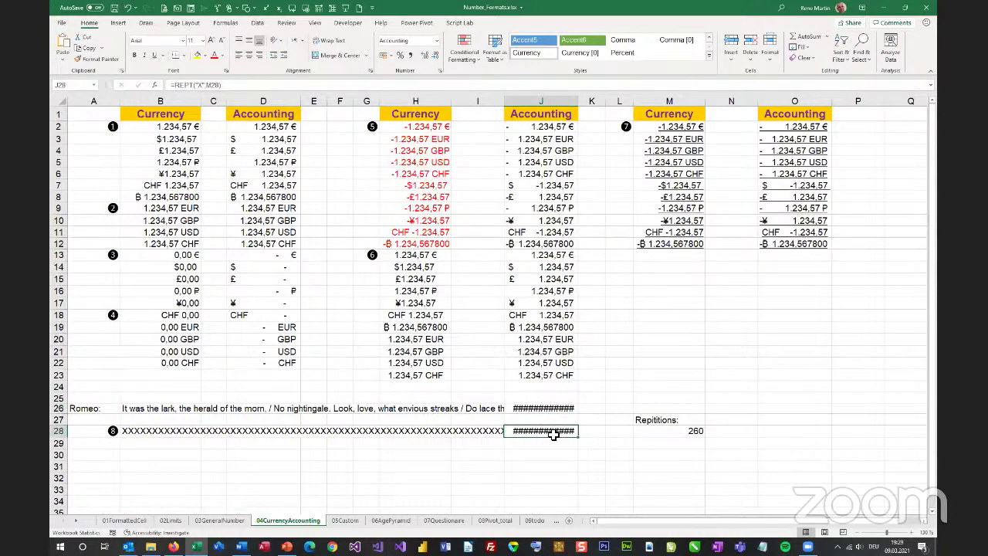
double_click(554, 434)
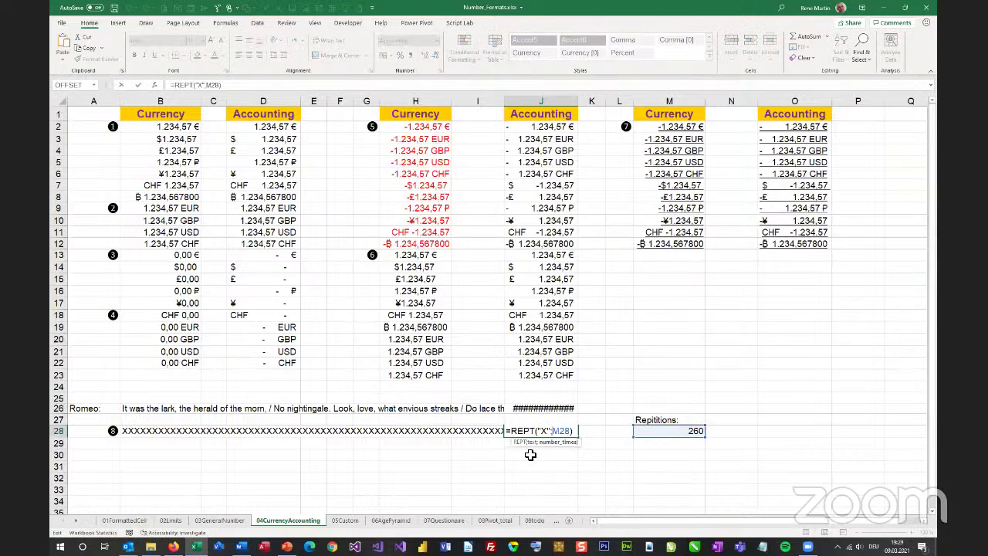
key(Escape)
click(695, 434)
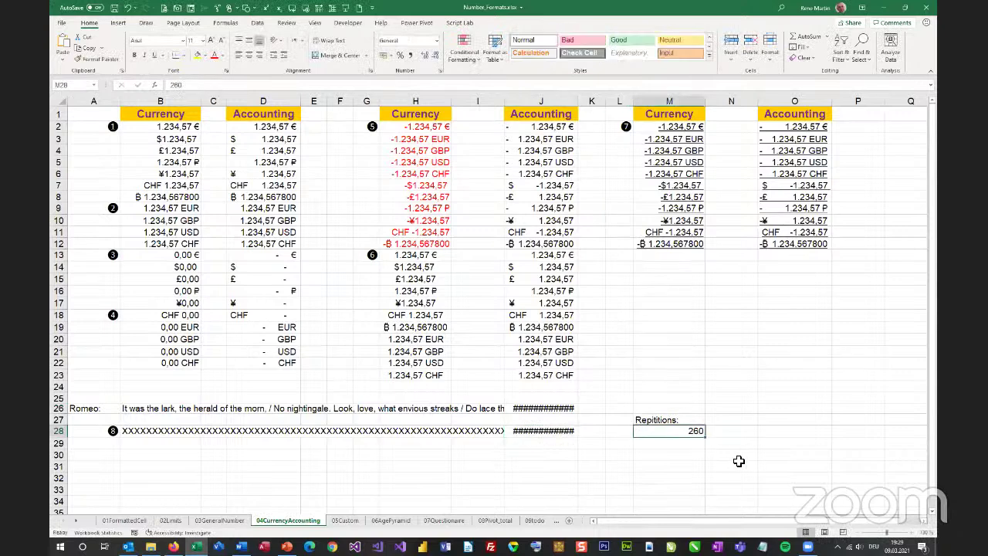
text(250)
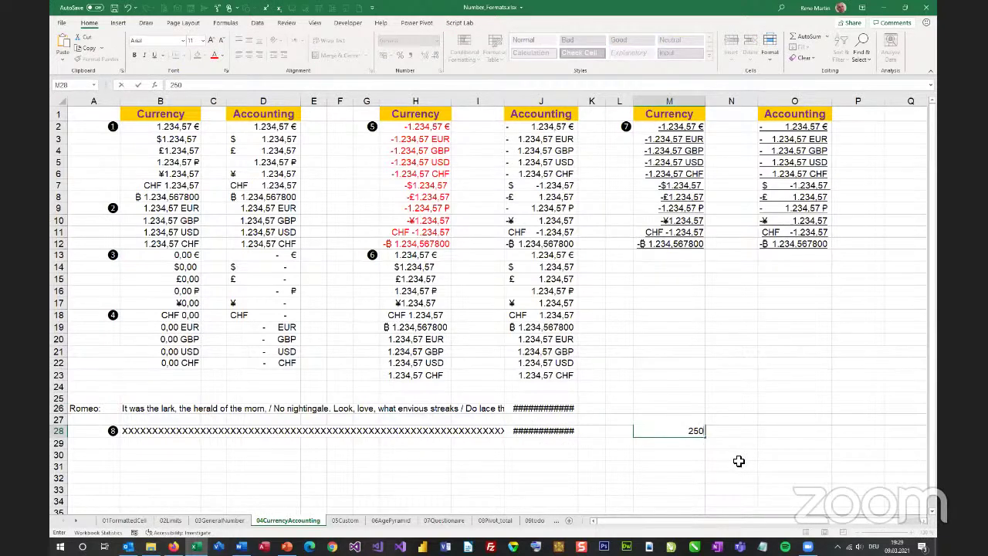
key(Return)
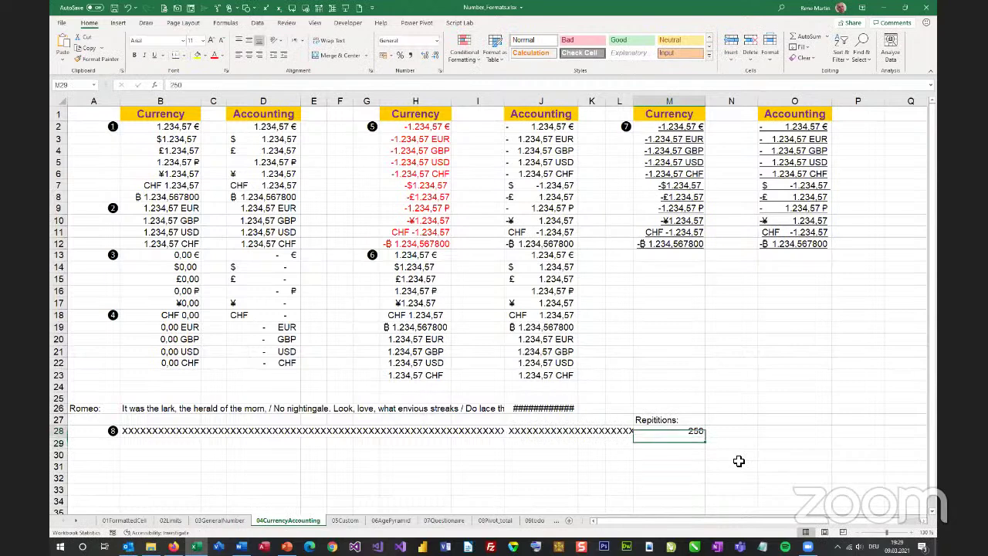
key(Up)
text(260)
key(Return)
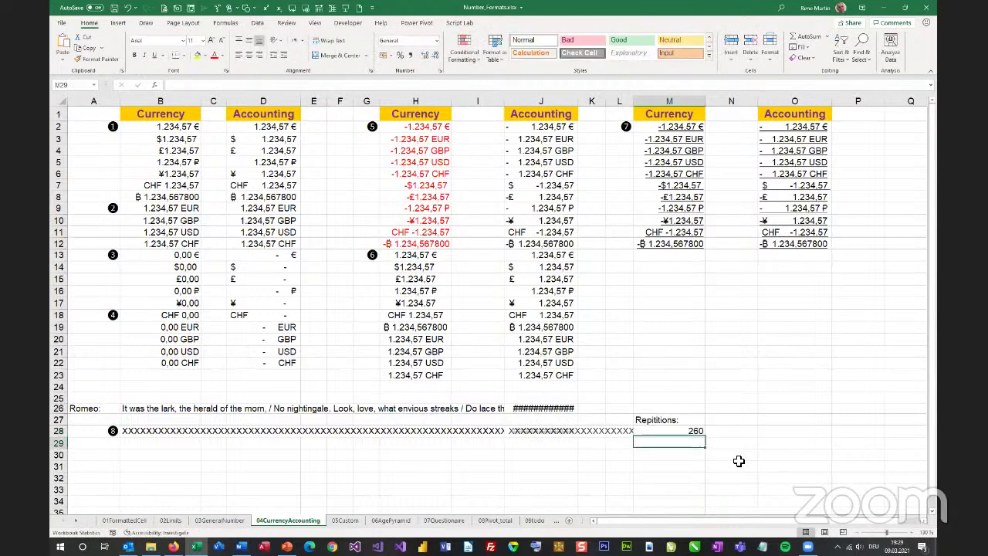
click(517, 455)
Step: Enter a =REPT formula repeating a short name 80 times in J30, then apply Accounting format
text(=)
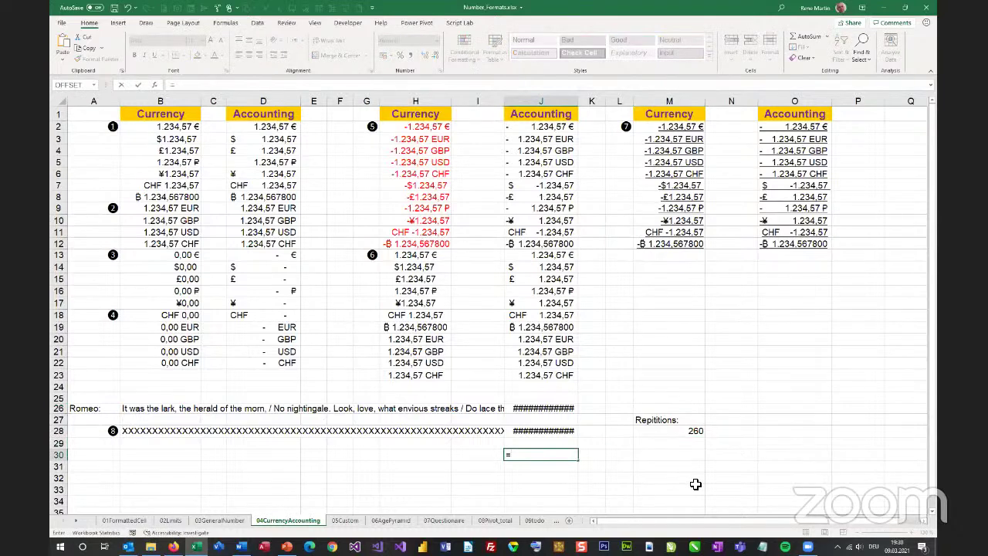
text(rept)
key(Tab)
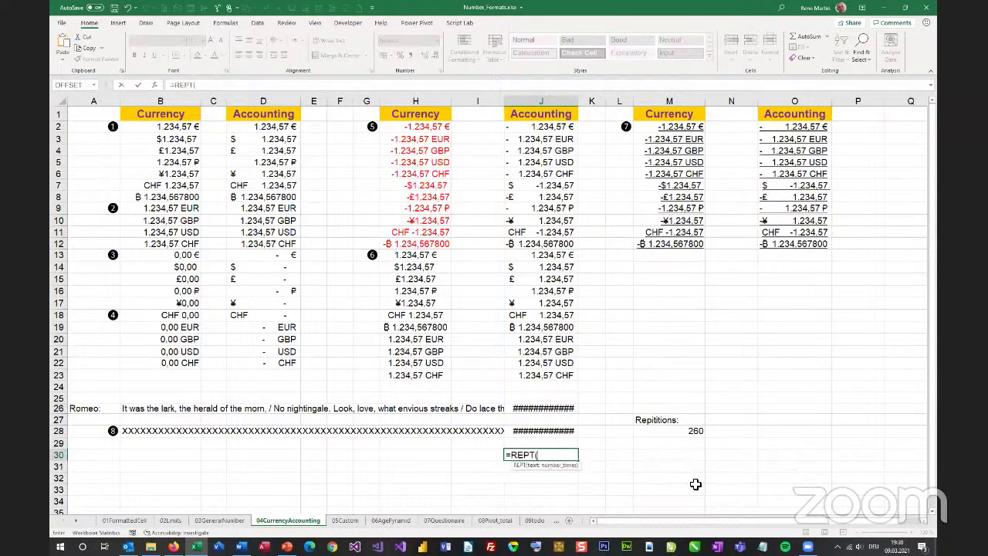
text("Alan";80)
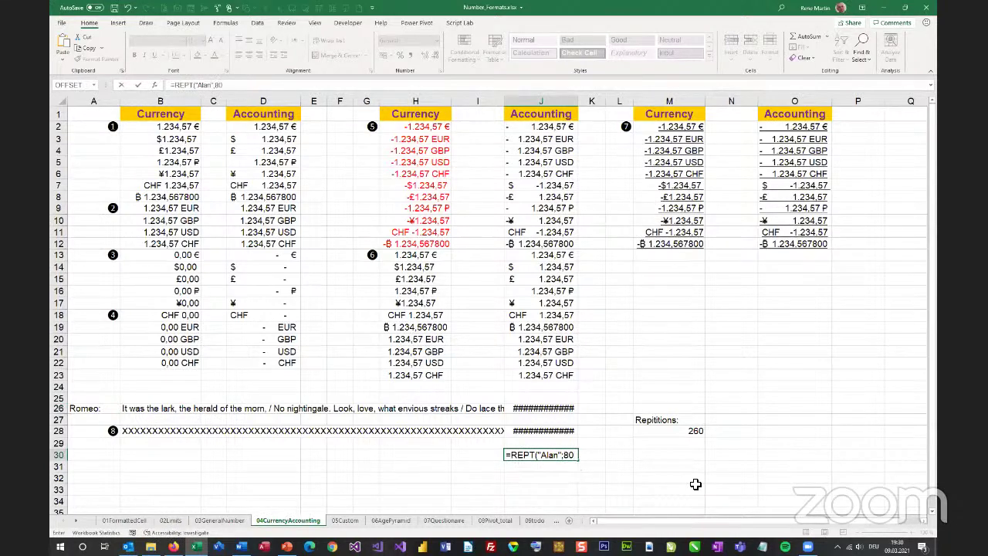
key(Return)
key(Up)
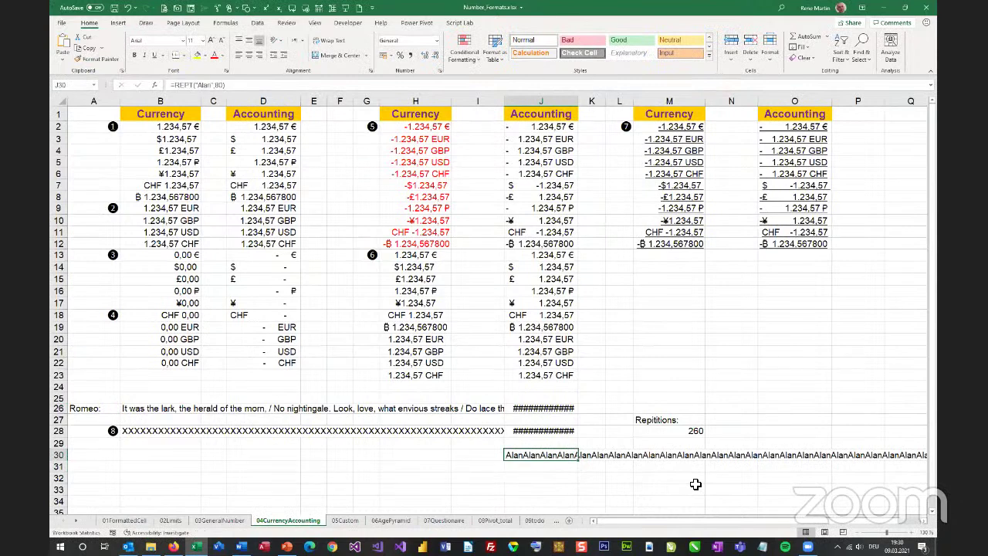
click(436, 42)
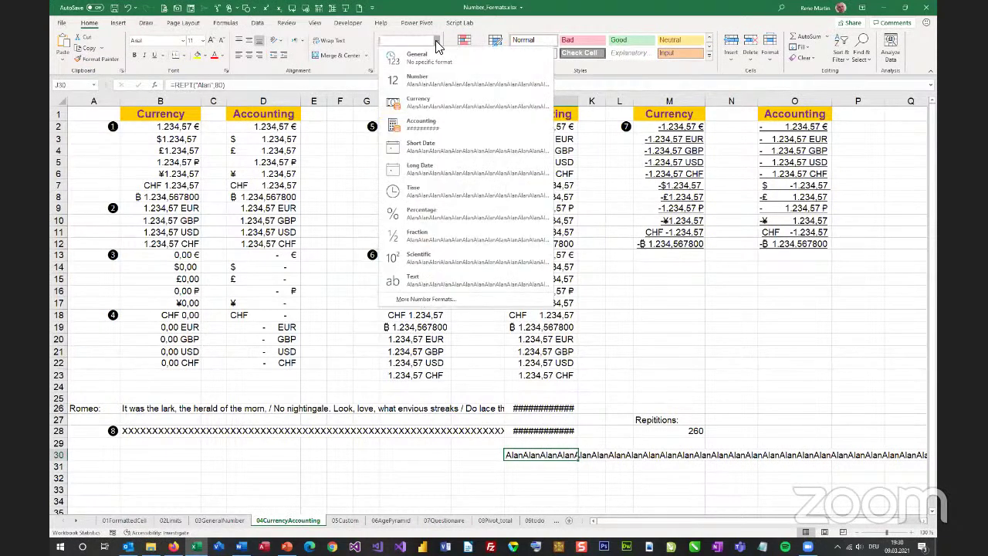
click(454, 126)
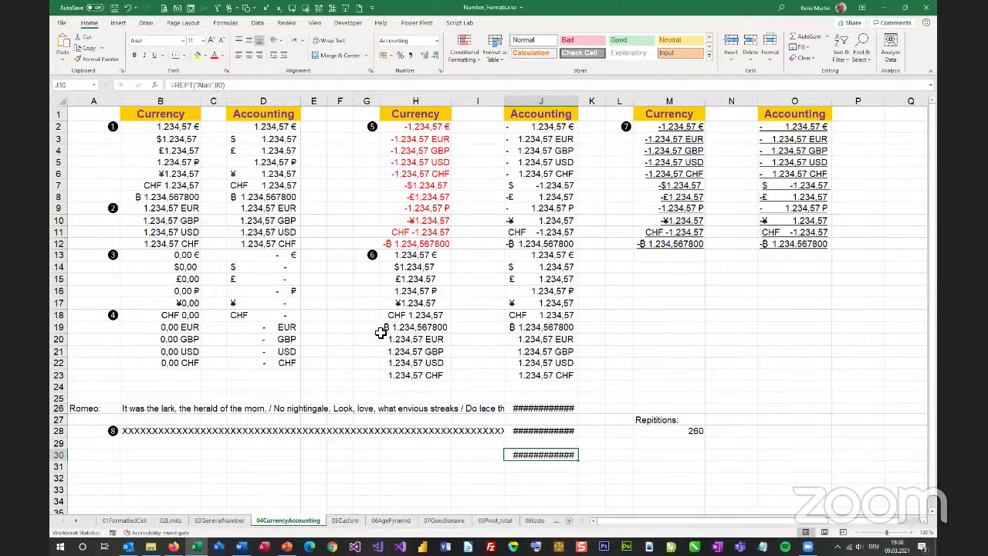
Step: On the 05Custom sheet, enter =CONVERT(10;"kg";"lbm") in E15 to get 22.04622622
click(346, 520)
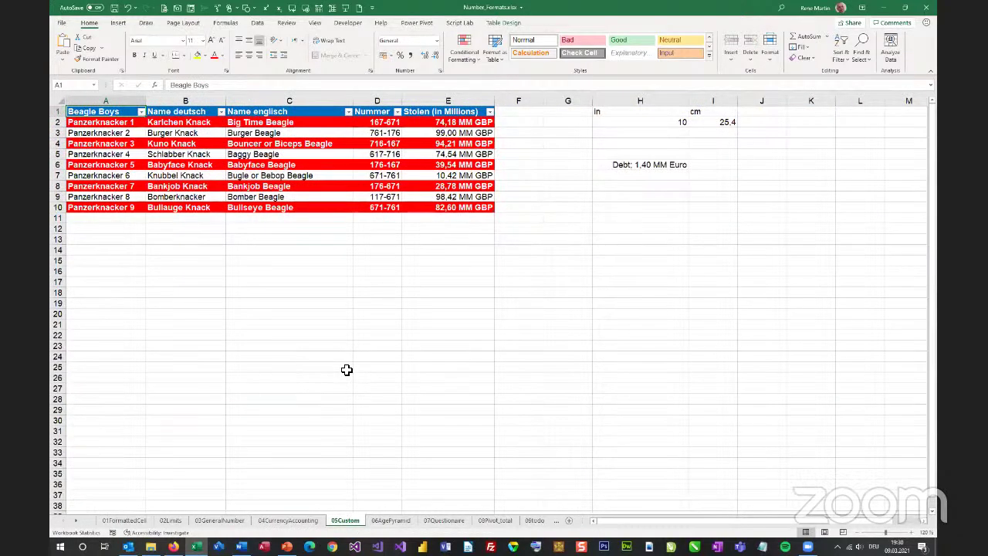
click(468, 263)
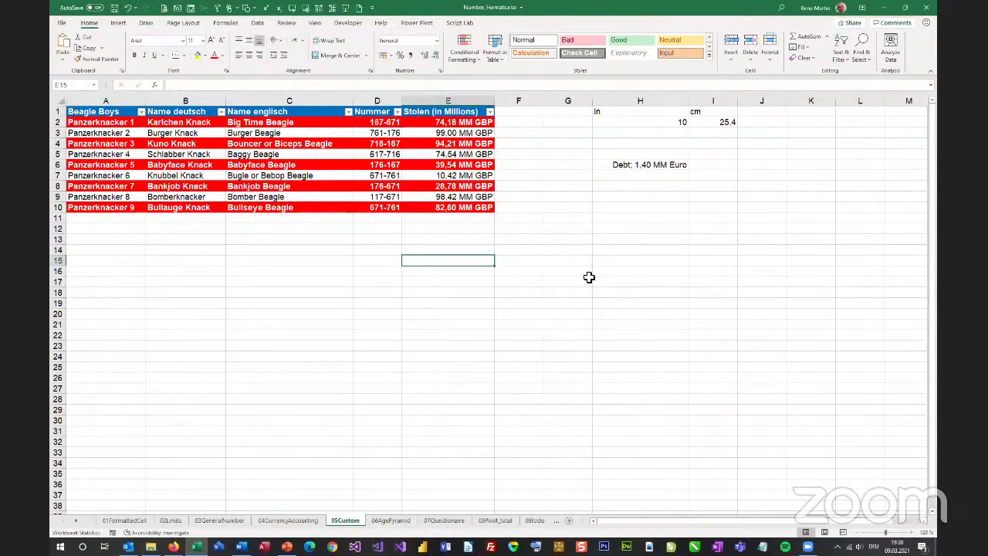
text(=con)
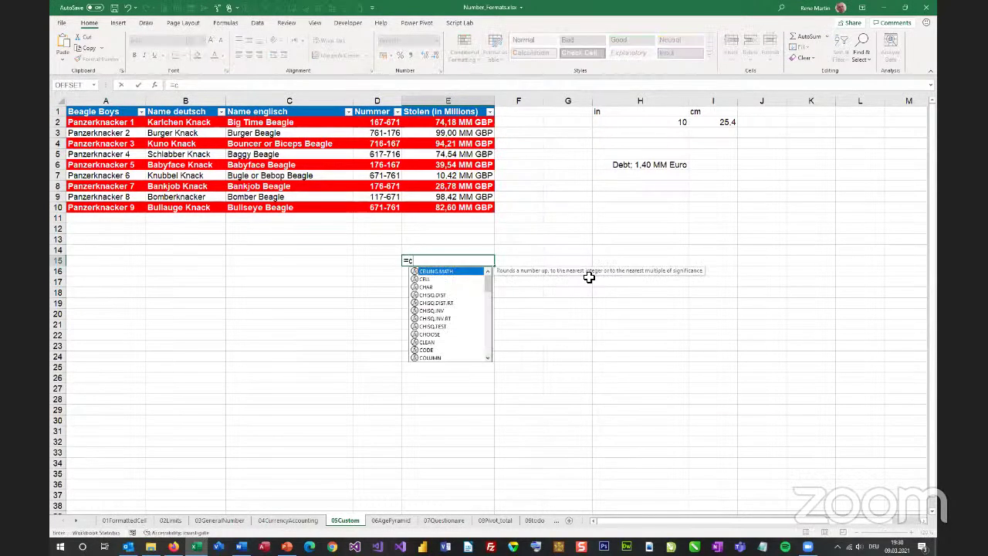
key(Down)
key(Down)
key(Down)
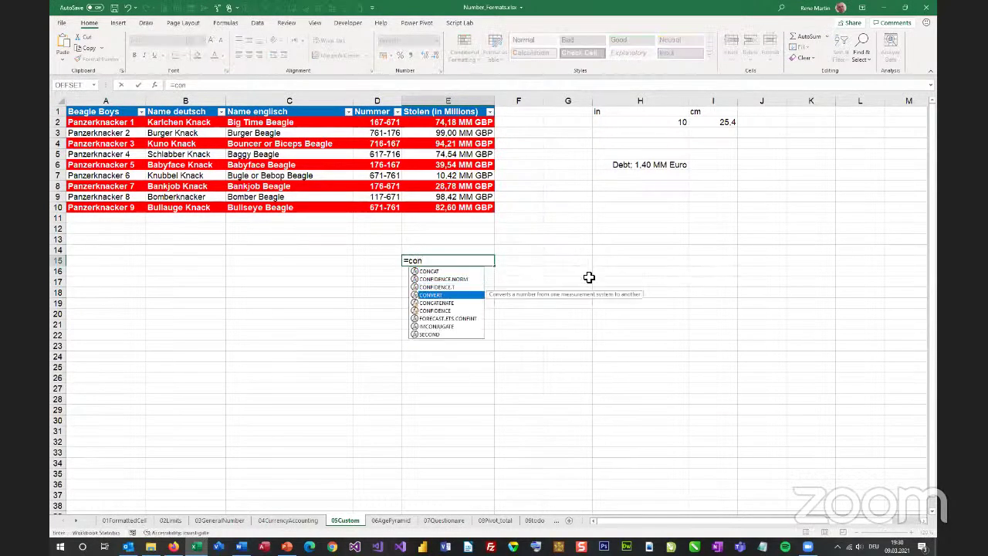
key(Tab)
text(10)
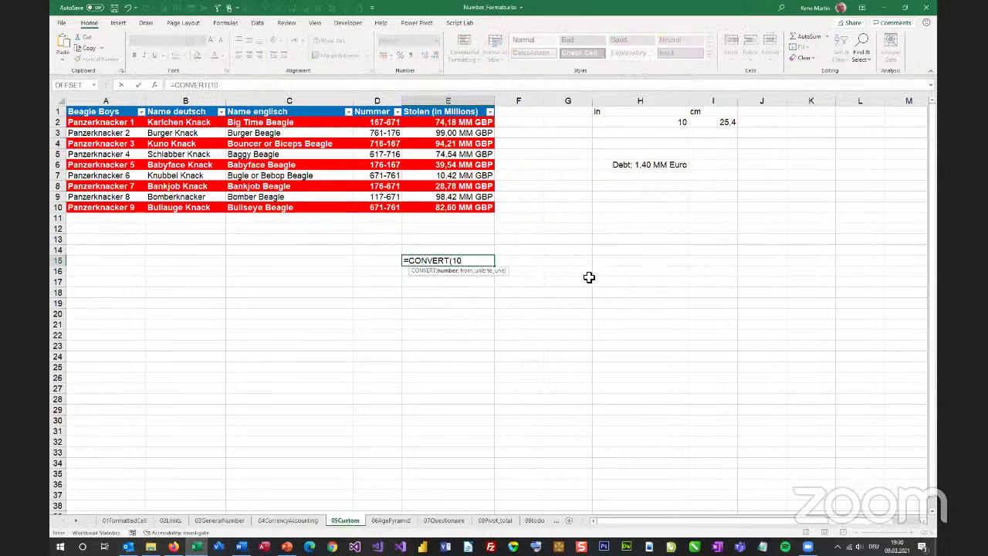
text(;"k)
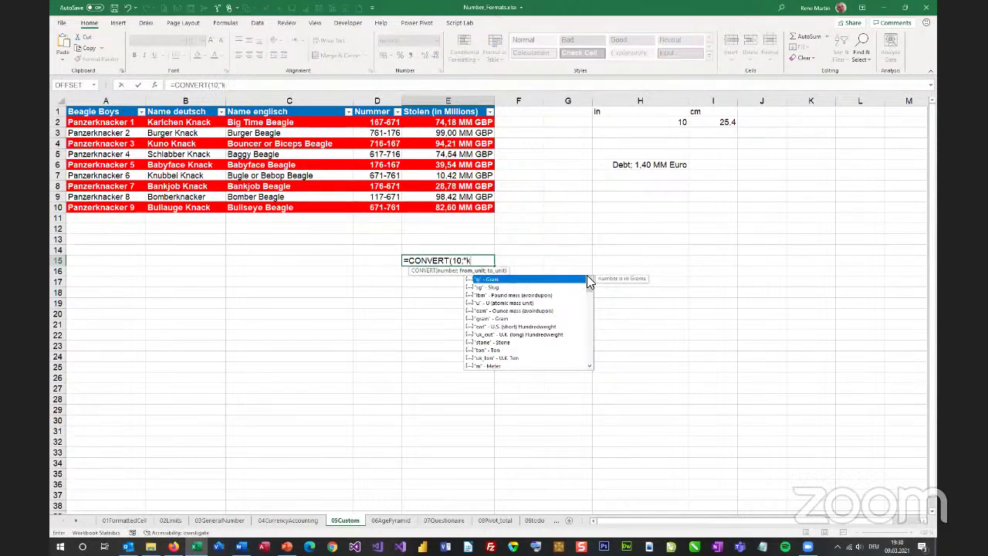
text(g";)
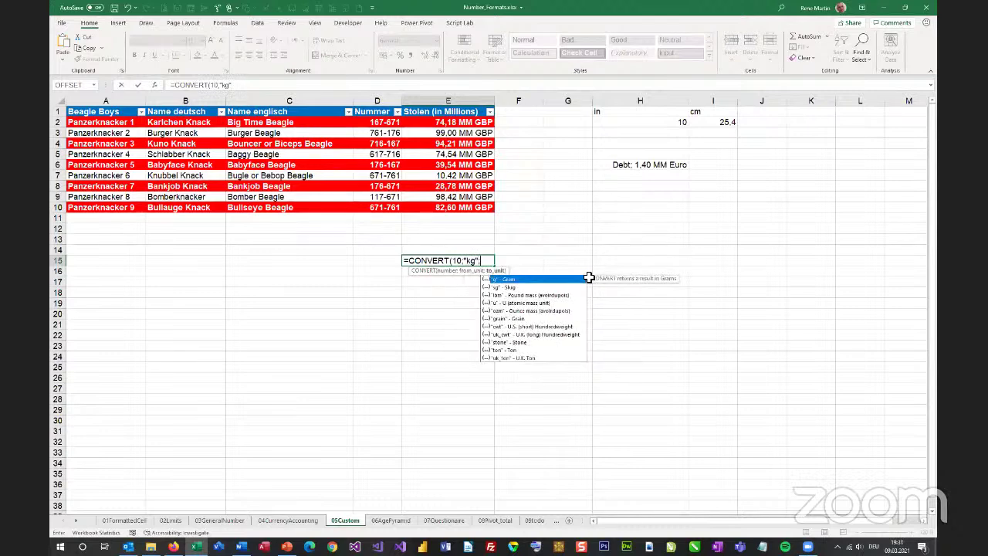
key(Down)
key(Down)
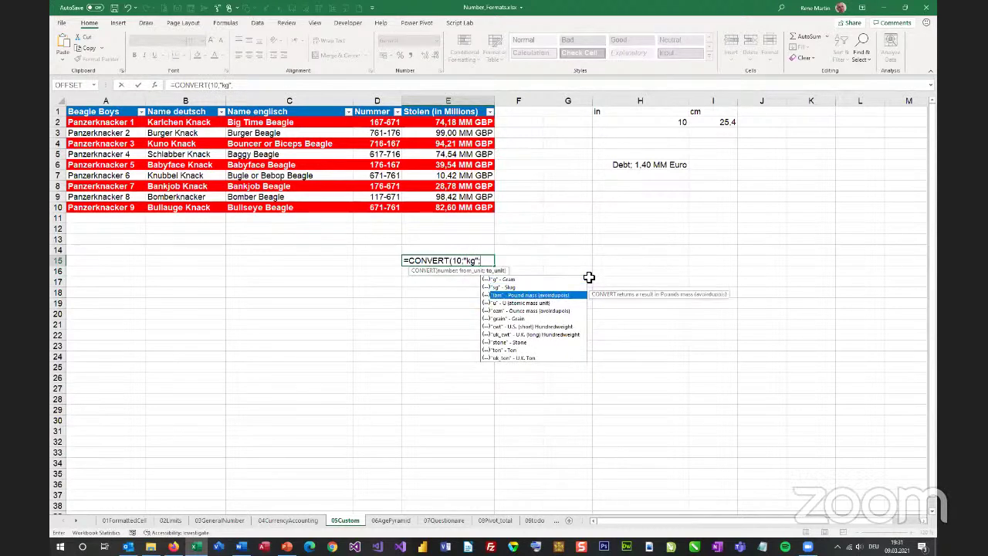
key(Tab)
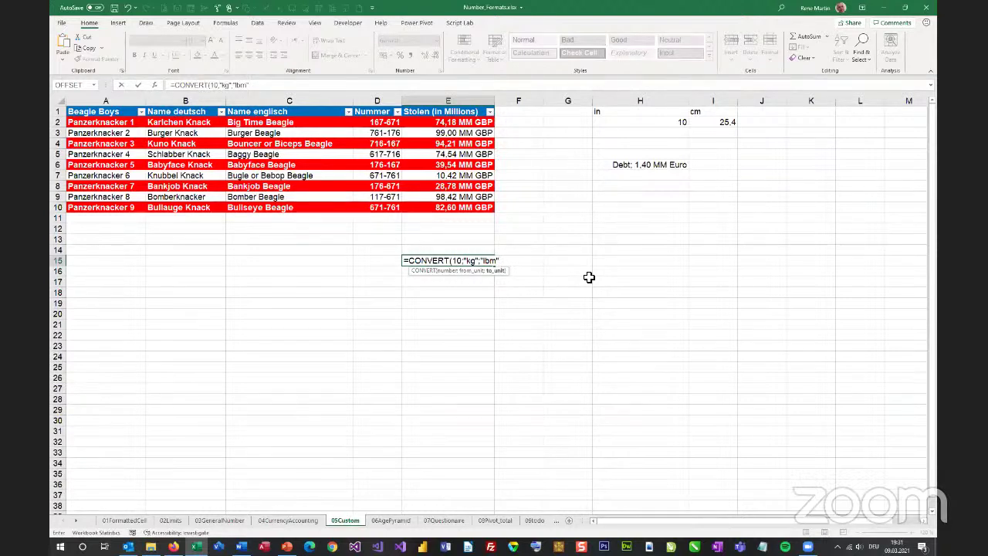
key(Return)
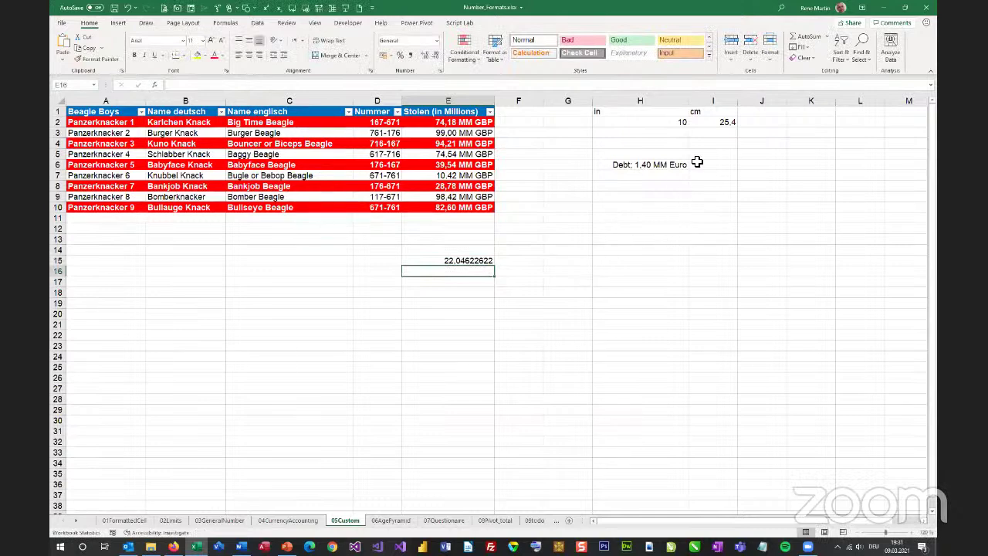
Step: Inspect the existing inch-to-centimetre CONVERT formula in I2 without changing it
click(712, 125)
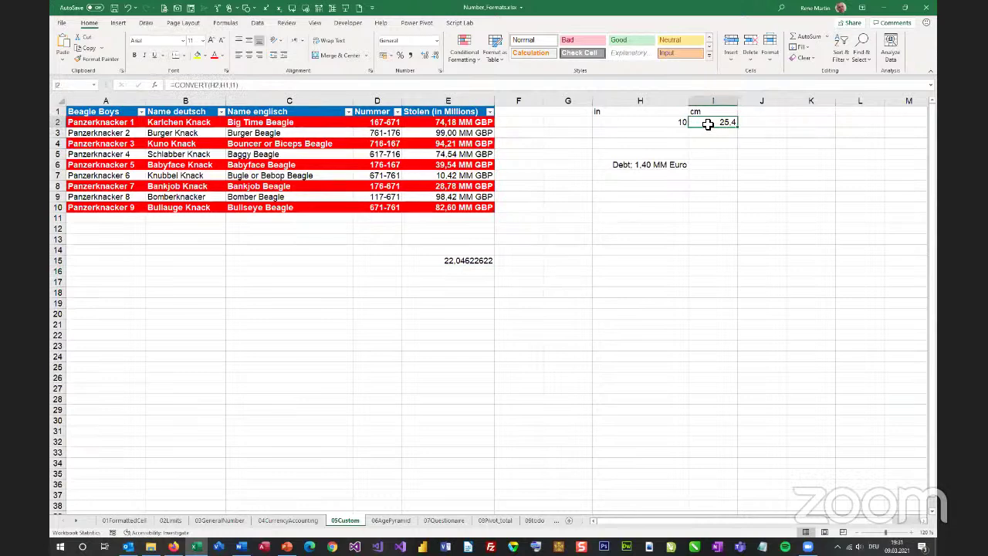
double_click(708, 125)
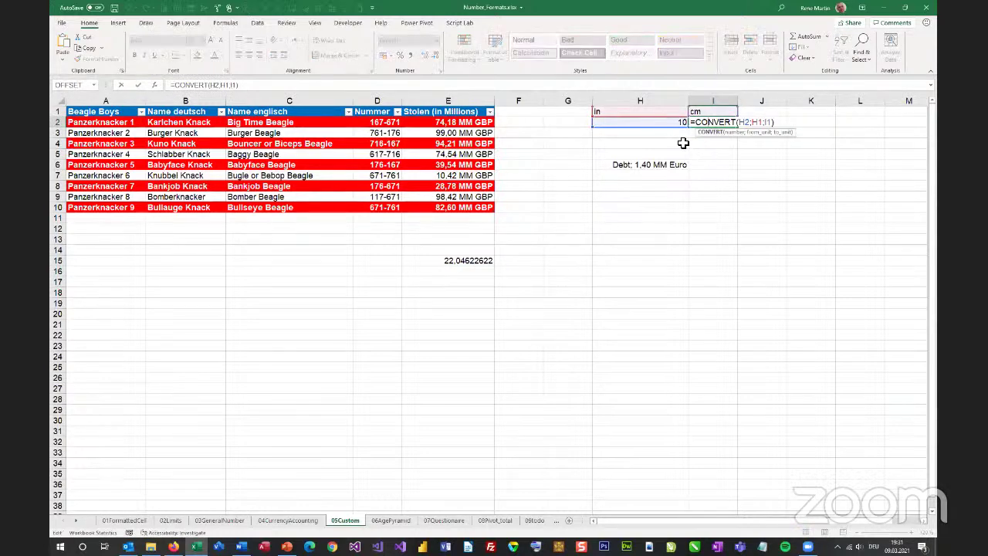
key(Return)
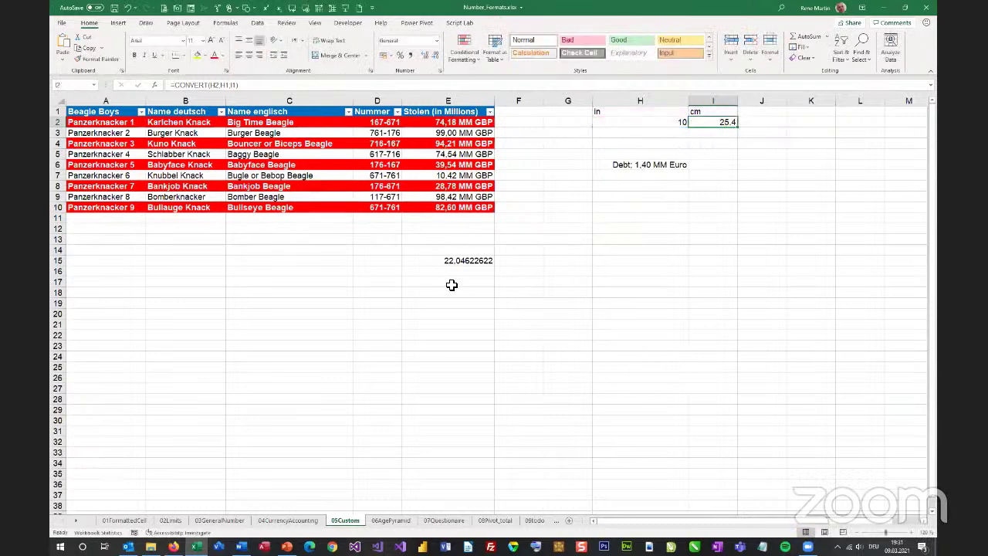
Step: Start a CONVERT formula with 1 in E17, then dismiss the unit suggestion list
click(452, 282)
text(=con)
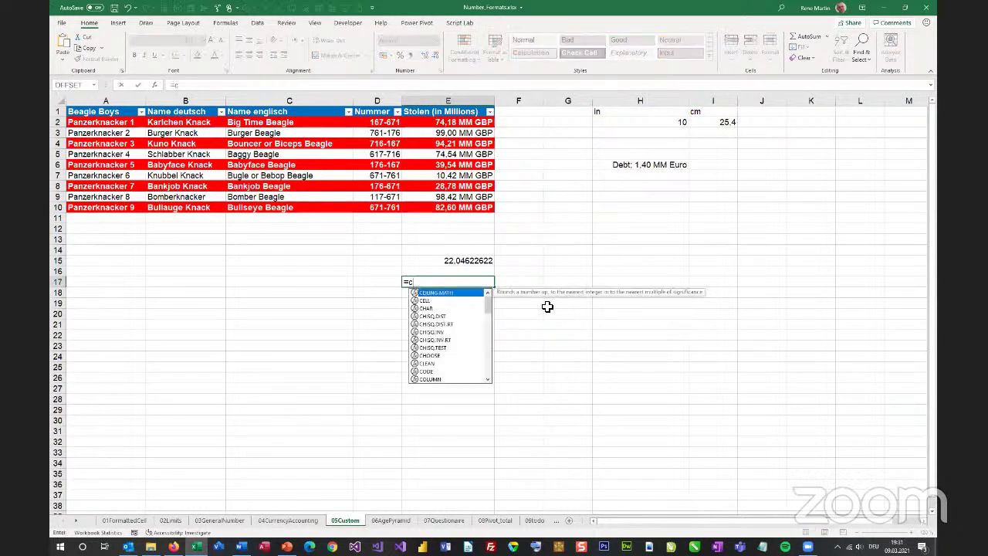
key(Down)
key(Down)
key(Down)
key(Tab)
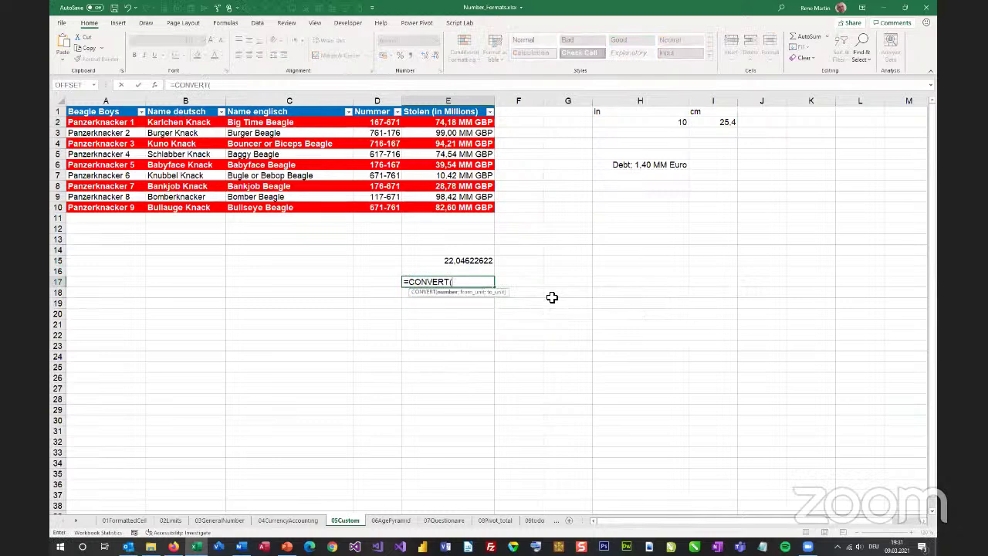
text(1;)
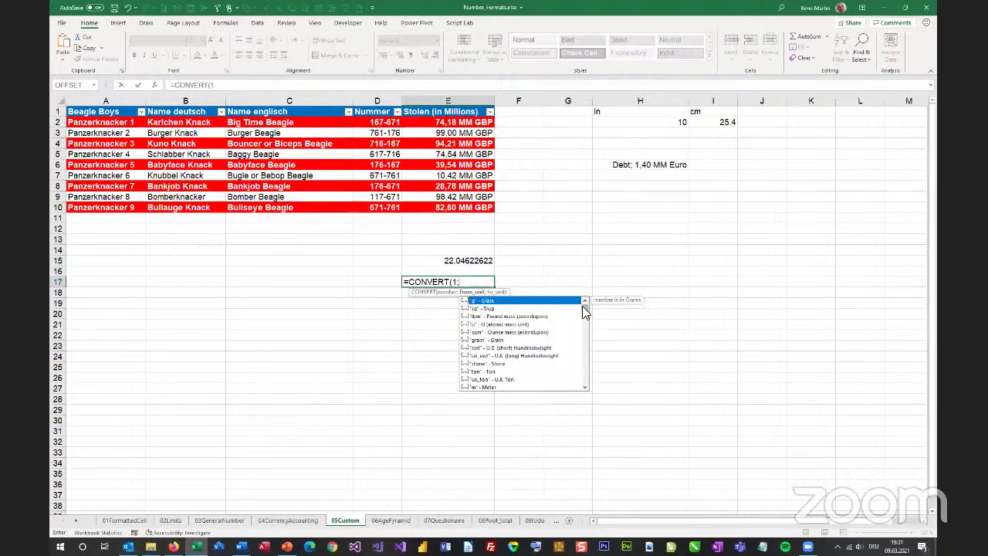
drag(584, 306, 587, 355)
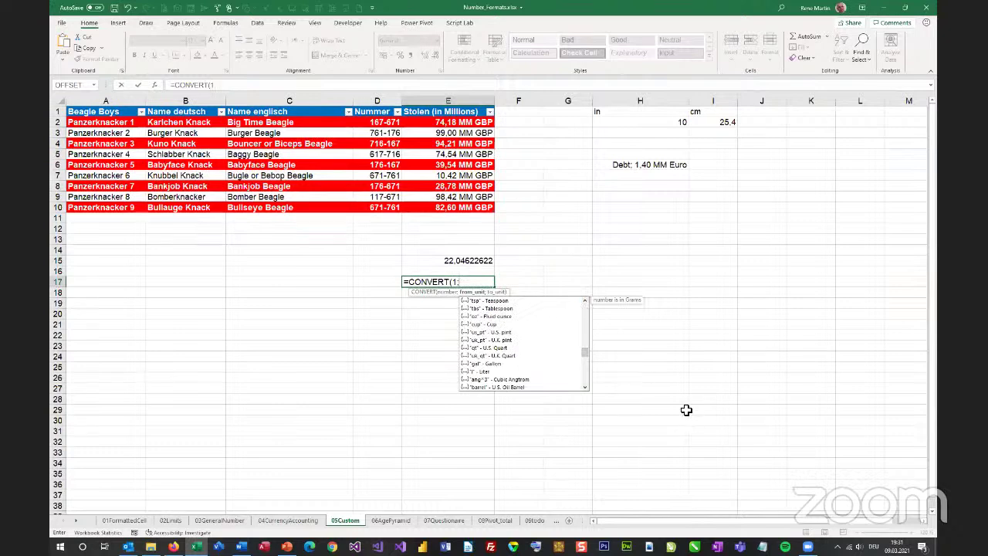
key(Escape)
key(Escape)
Step: Apply the custom number format 0,00 "m²" to E15 so it shows 22,05 m²
click(454, 261)
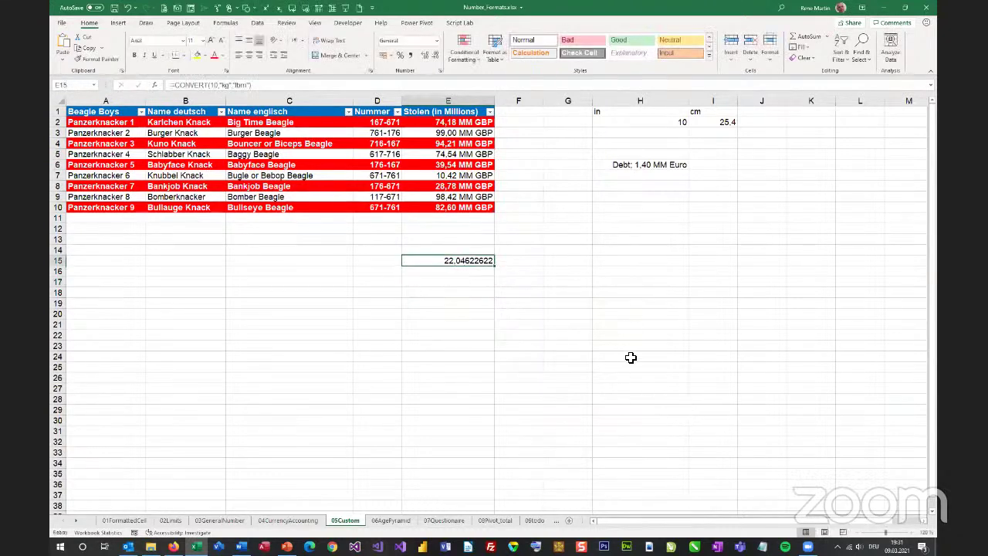
key(ctrl+1)
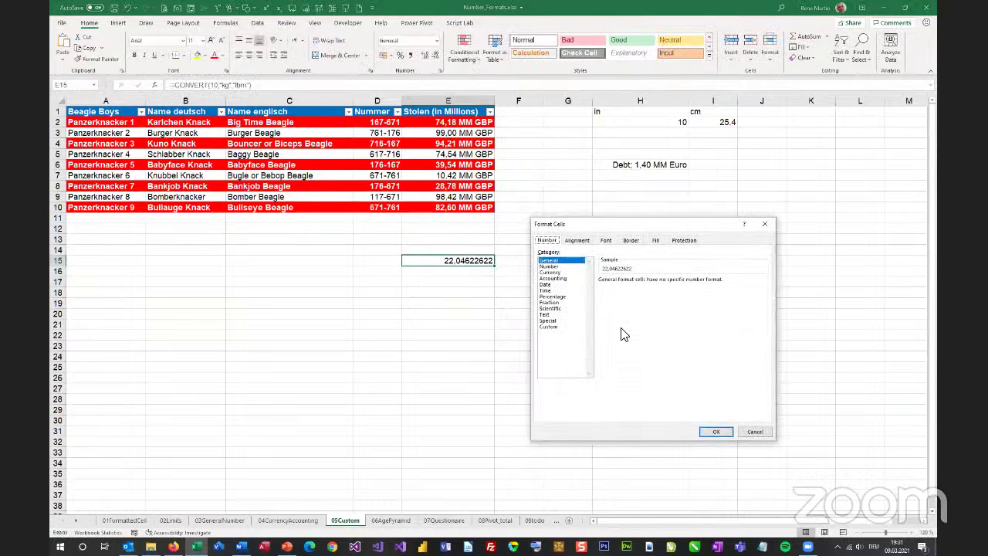
click(559, 328)
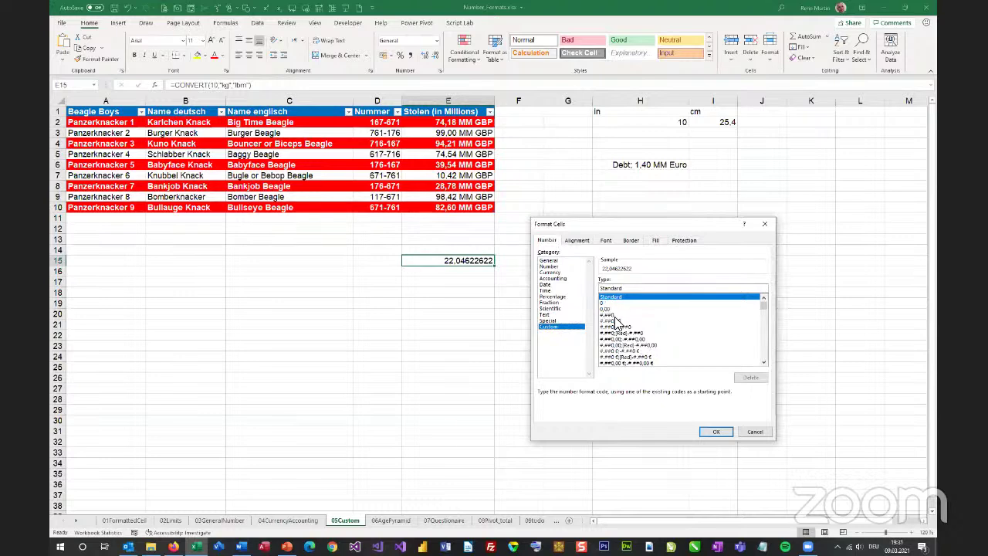
double_click(627, 289)
text(0)
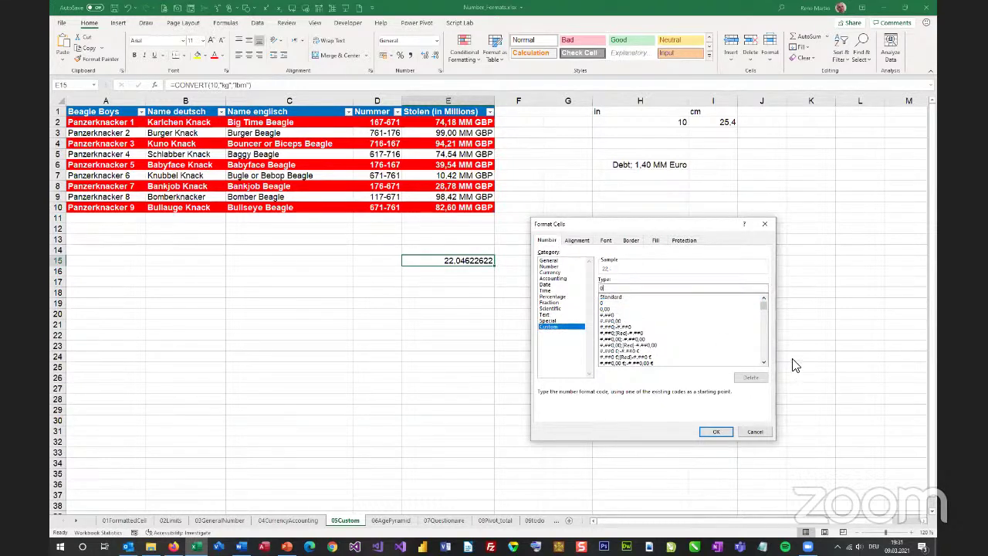
text(,00 "m²")
key(Return)
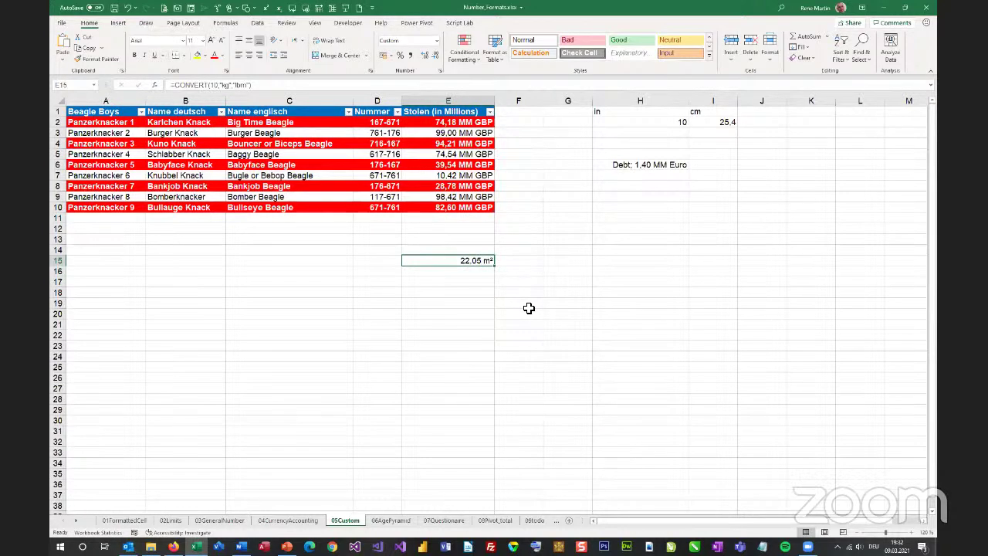
Step: Enter # in E18, then overwrite it with ########
click(463, 291)
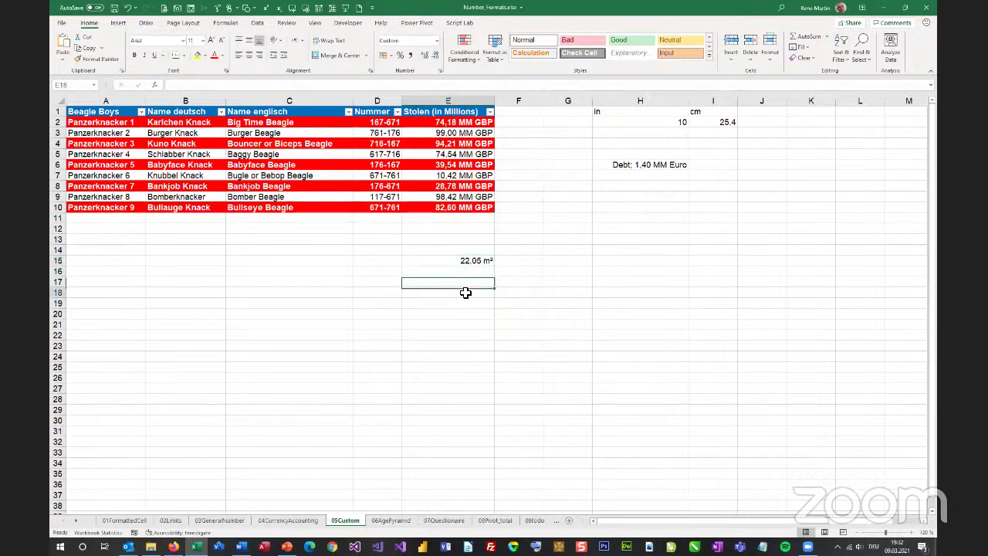
text(#)
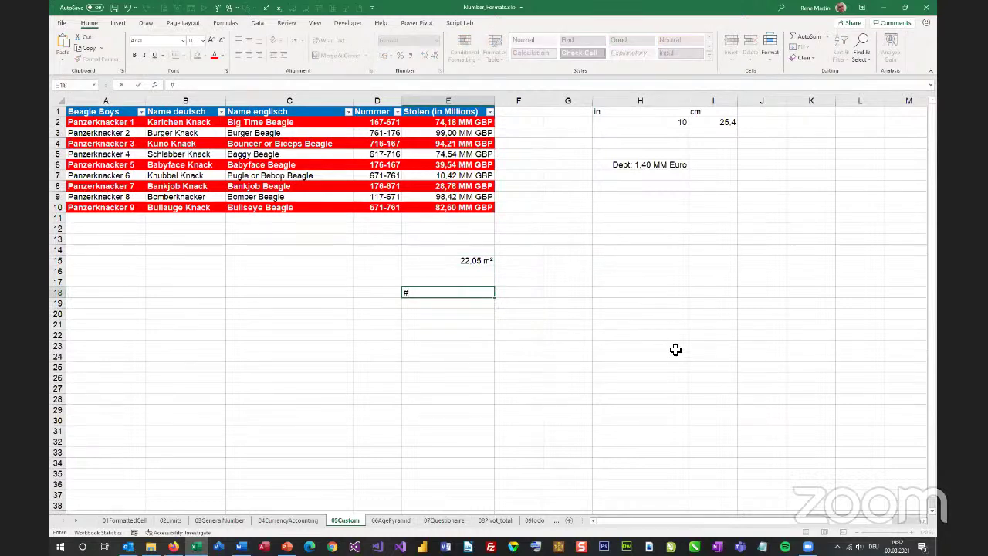
key(Return)
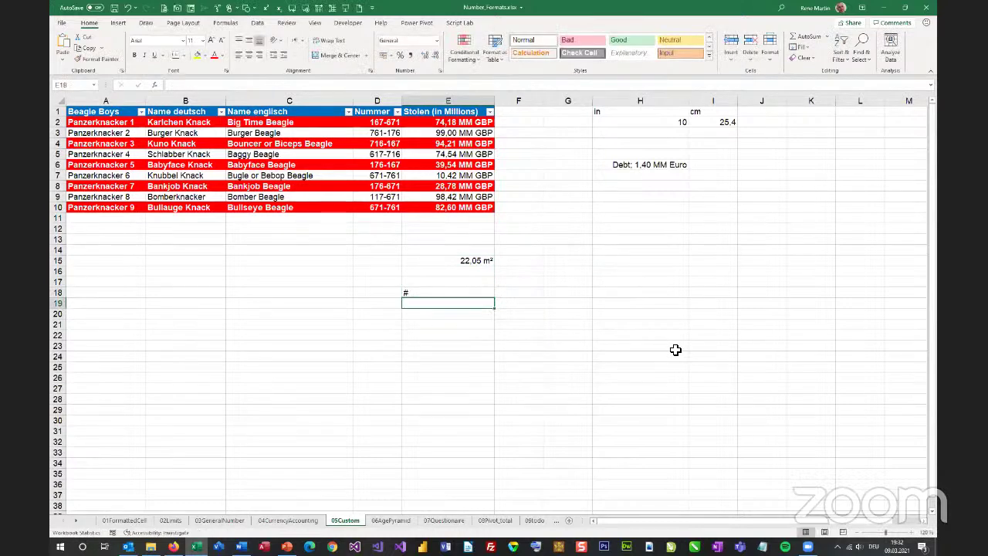
key(Up)
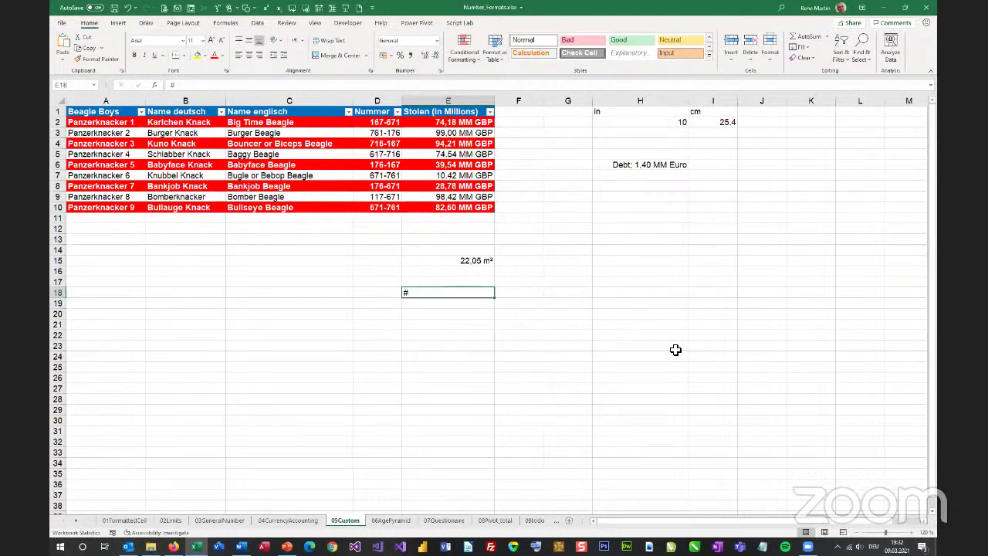
text(########)
key(Return)
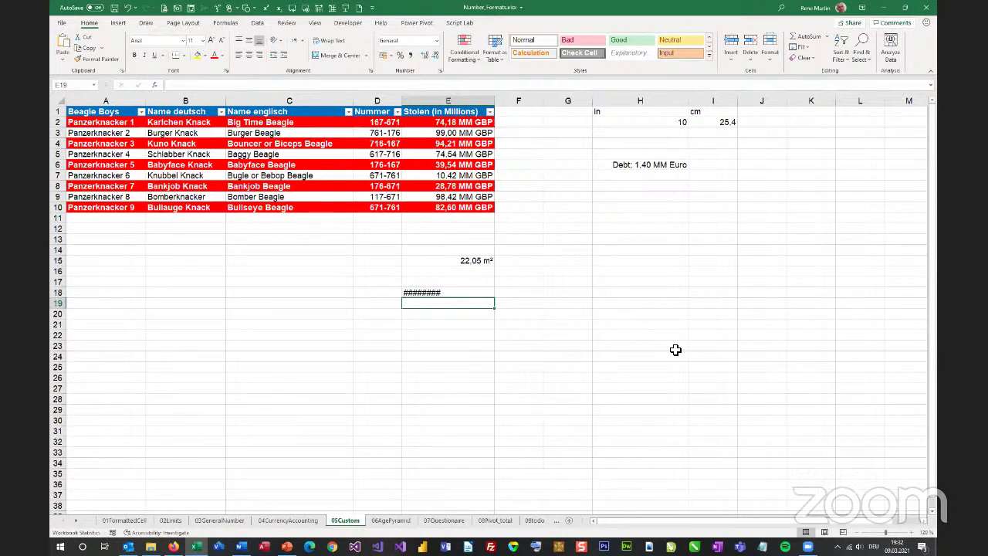
key(Up)
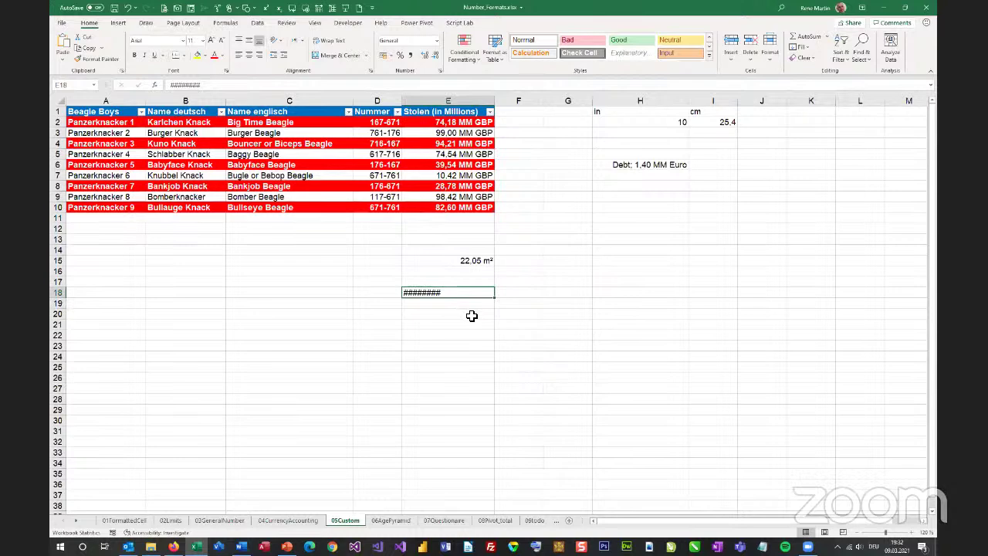
Step: Enter the value 1400000 in cell E22
click(456, 336)
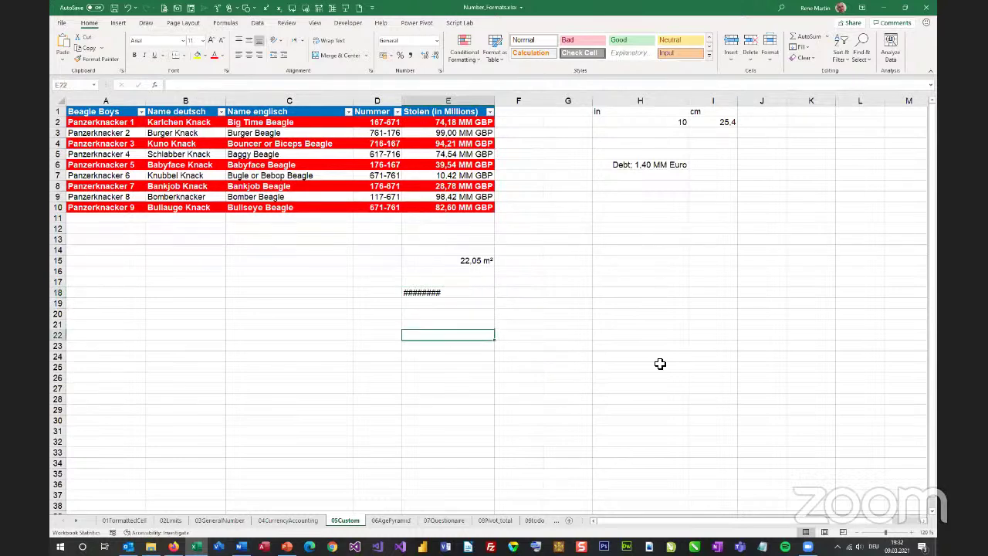
text(1400)
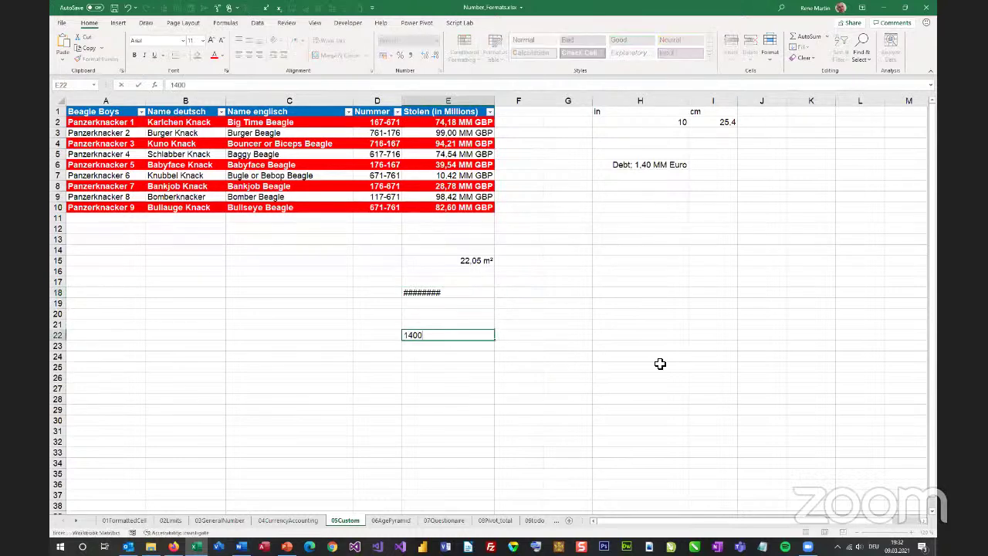
text(000)
key(Return)
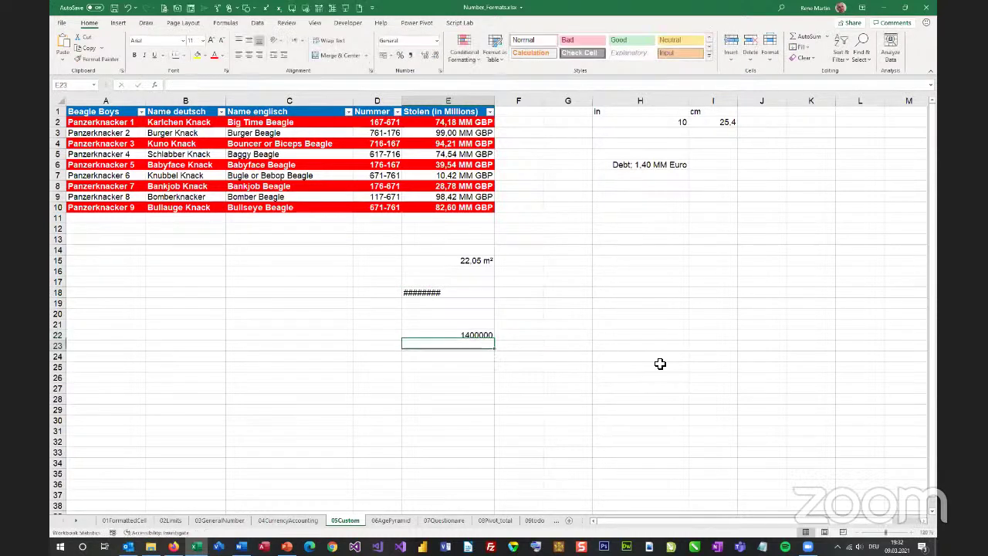
key(Up)
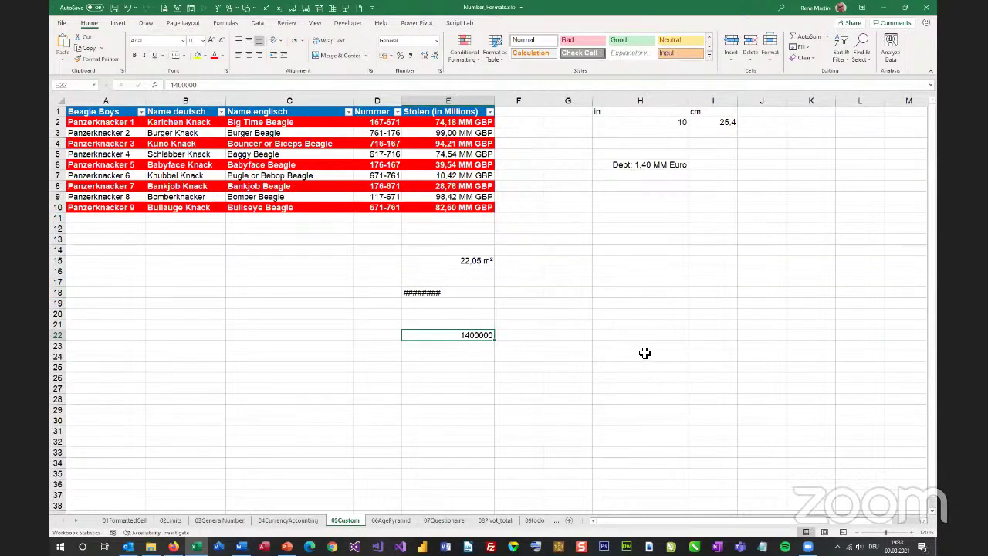
Step: Give E22 the custom format #,,00 "M EUR" so it displays 1.40 M EUR, then review it
key(ctrl+1)
click(549, 327)
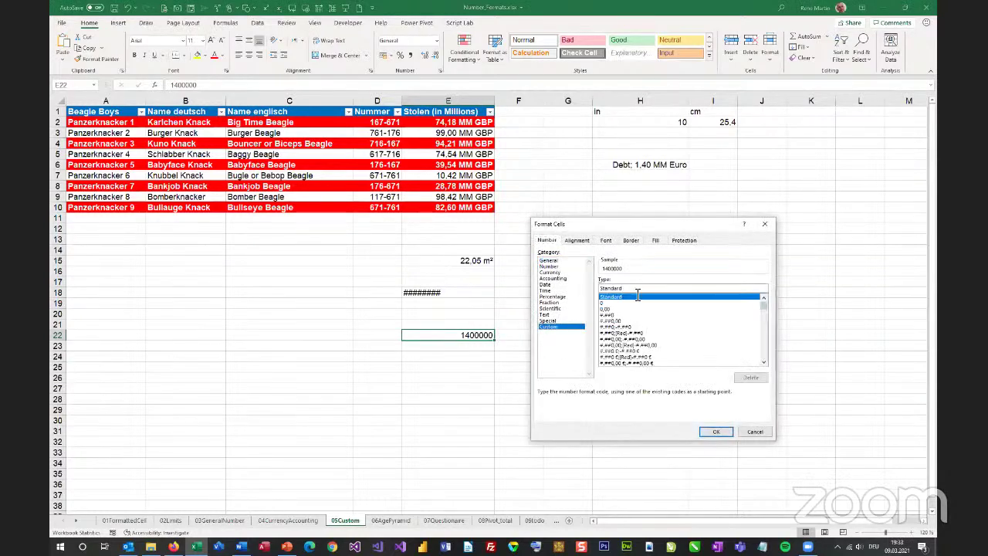
drag(637, 289, 595, 288)
text(#)
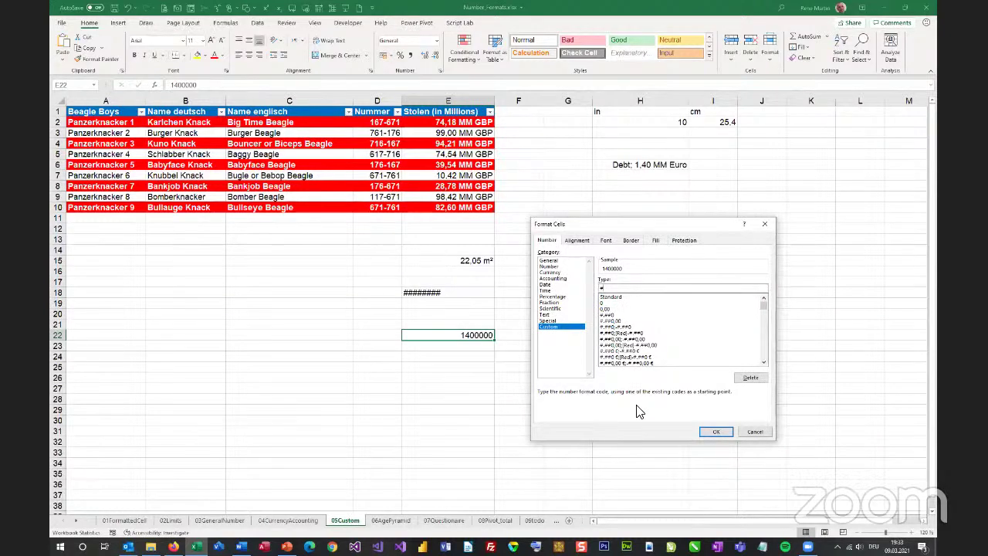
text(..)
text(00)
text("mio)
key(BackSpace)
key(BackSpace)
text(M EUR")
key(Return)
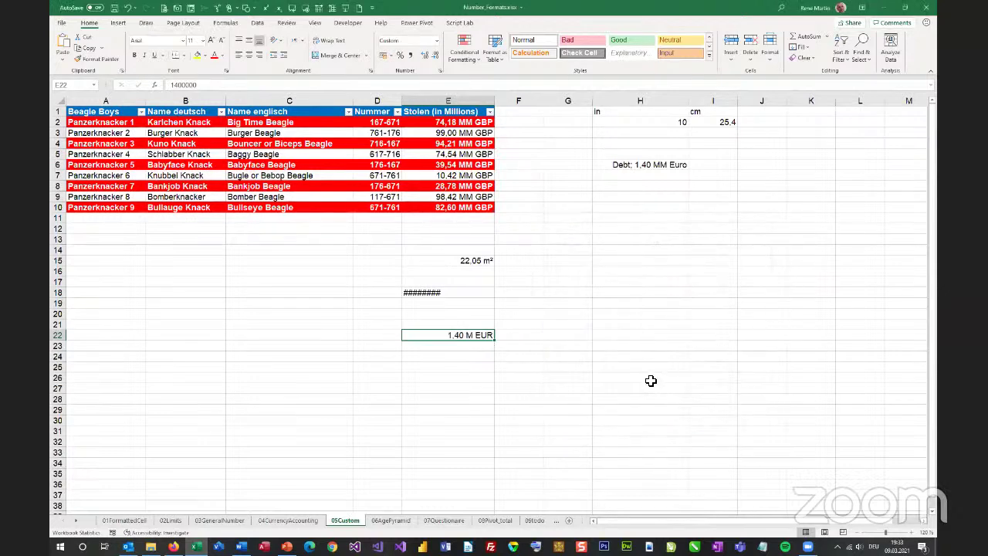
key(ctrl+1)
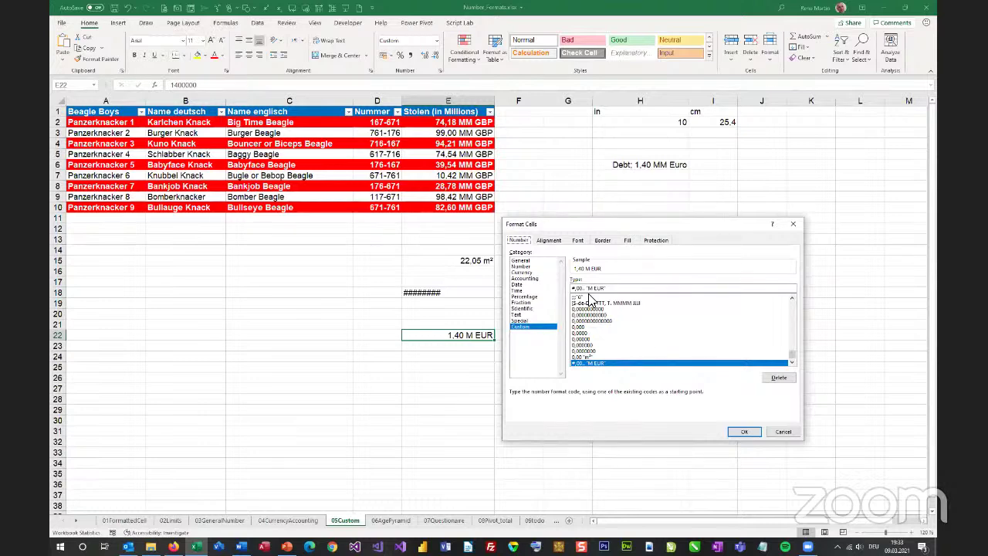
key(Return)
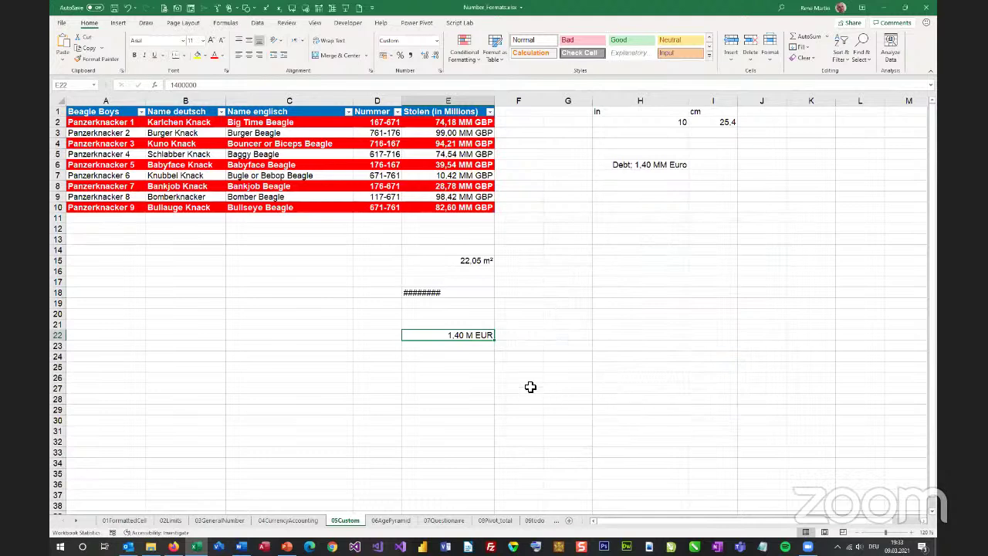
click(487, 367)
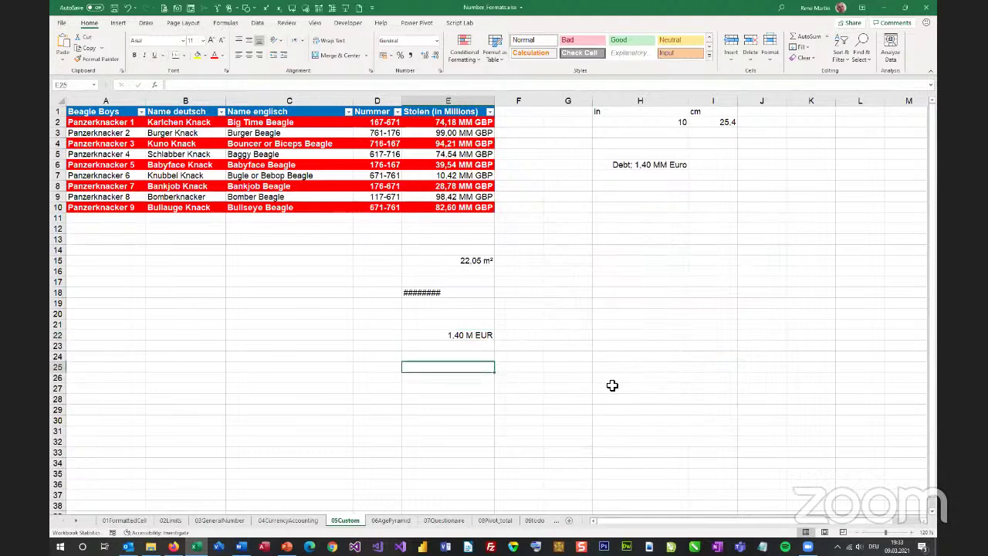
text(1)
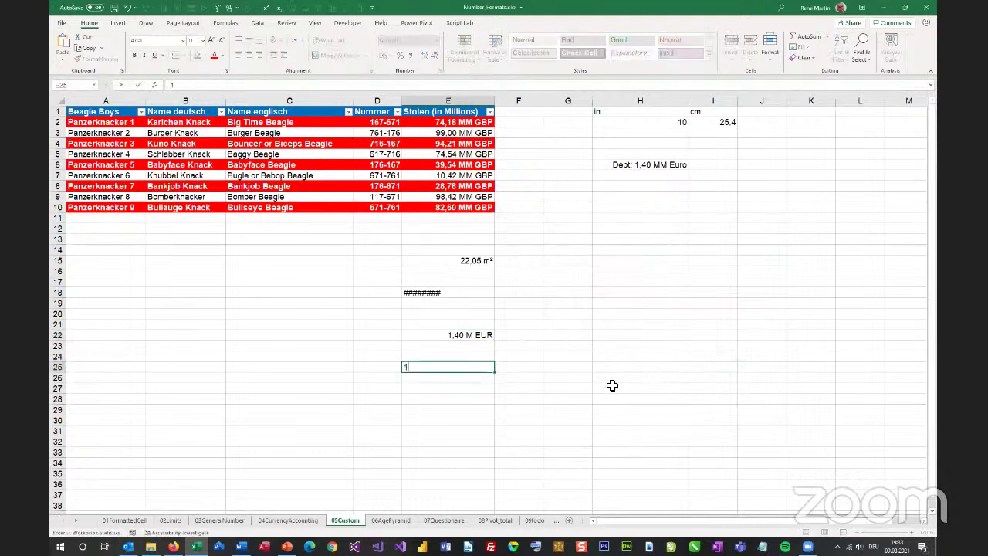
text('234)
key(Escape)
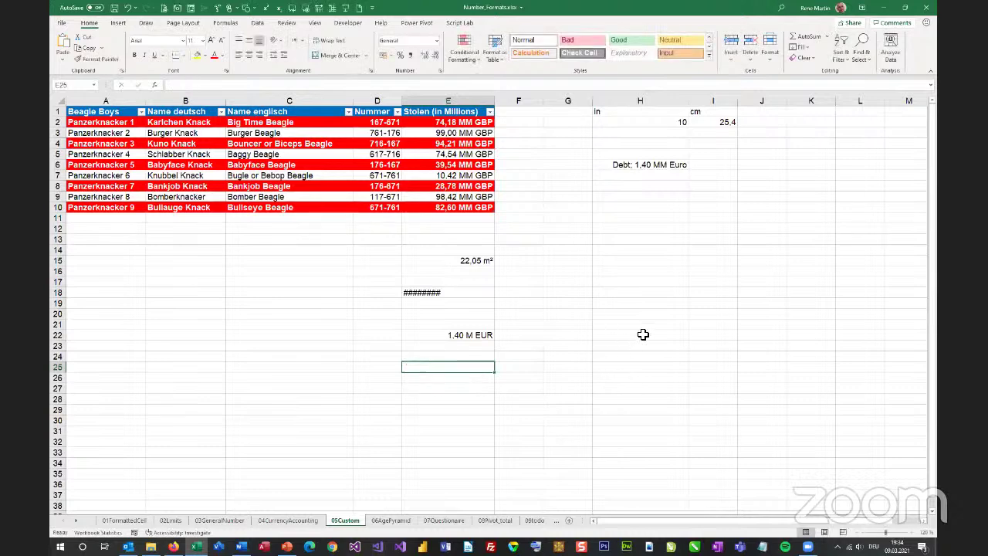
click(468, 133)
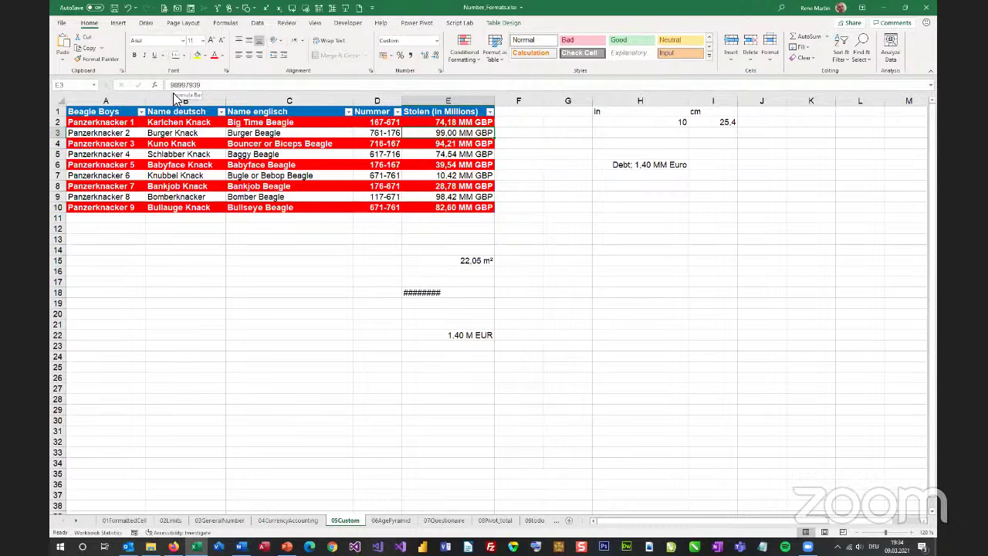
click(473, 156)
click(450, 172)
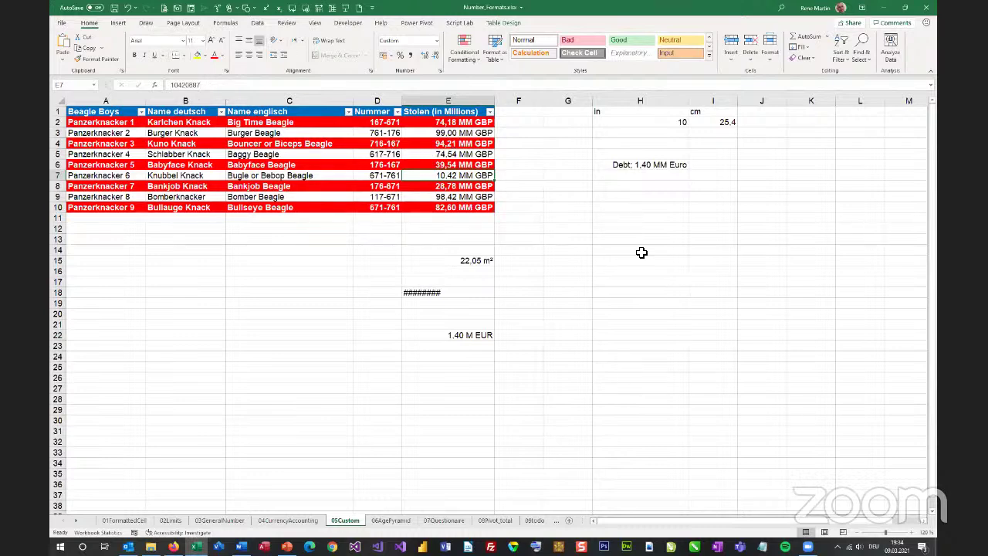
click(478, 382)
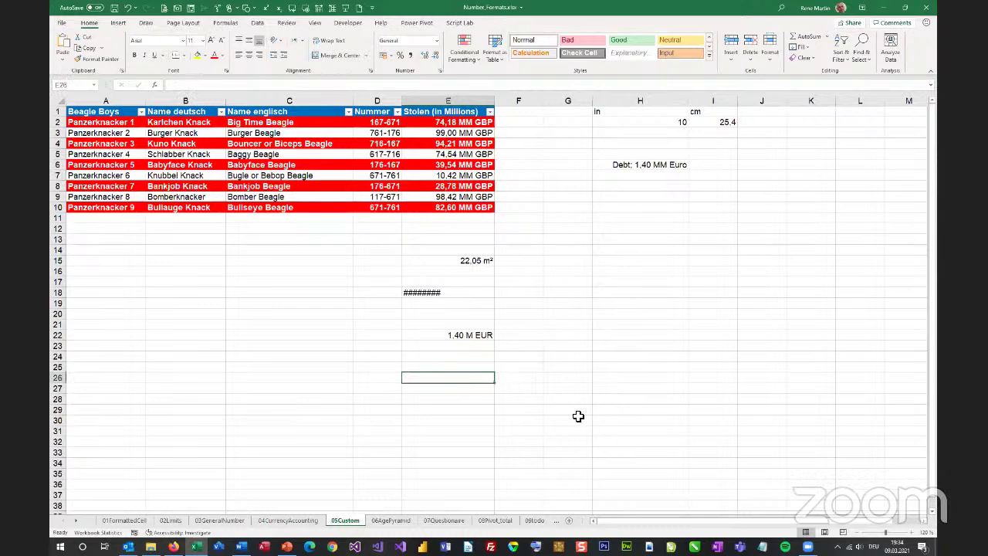
key(ctrl+1)
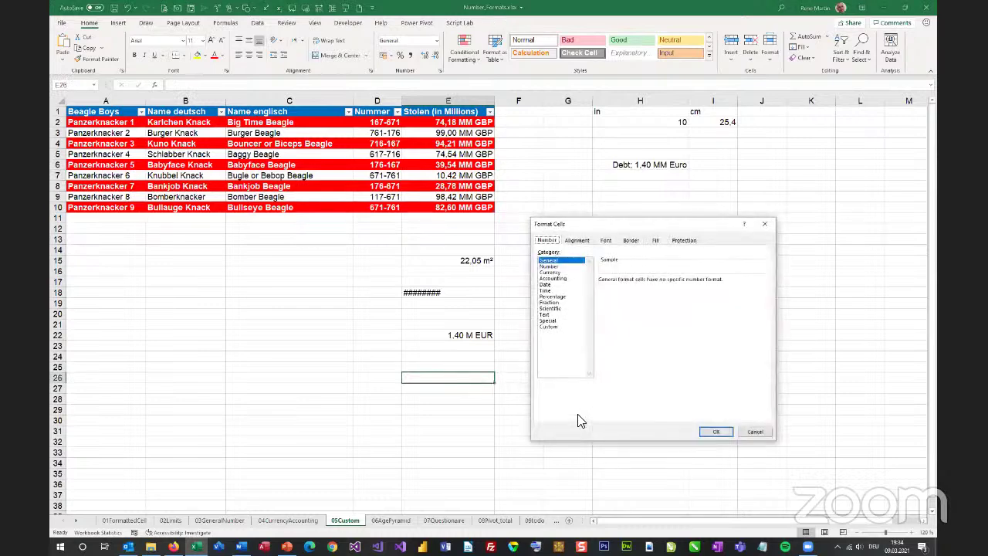
click(551, 328)
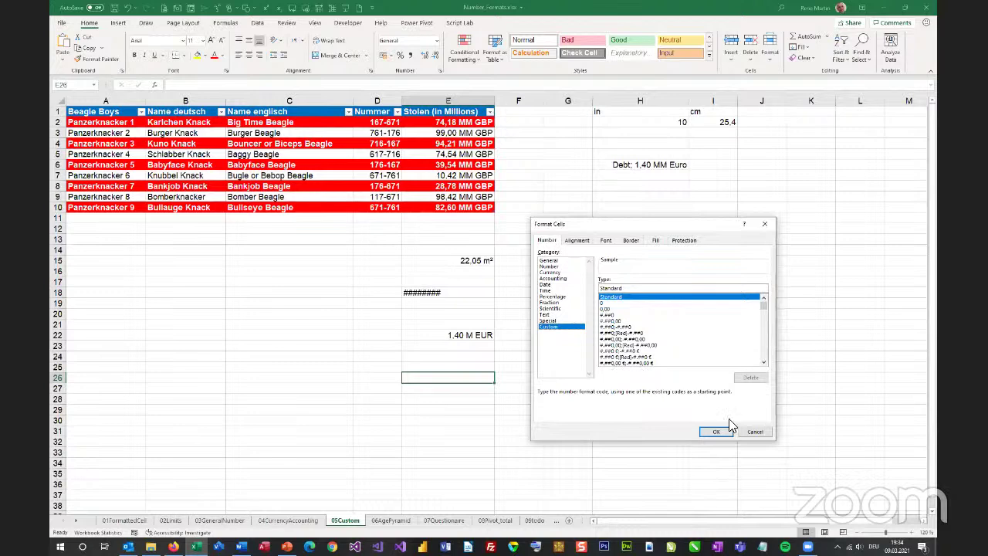
click(753, 432)
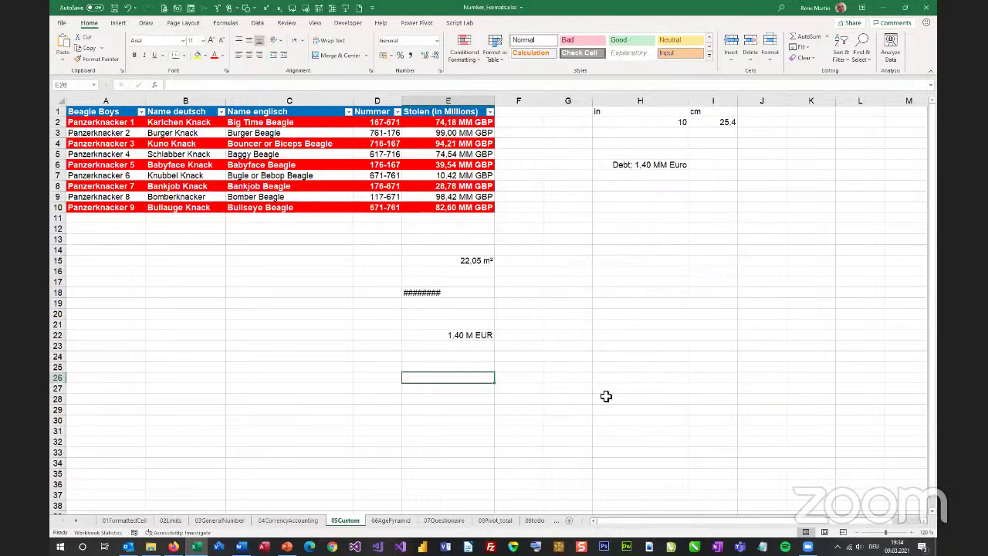
Step: Enter the format-section reminder pos;neg;0;text in E26
text(;;;)
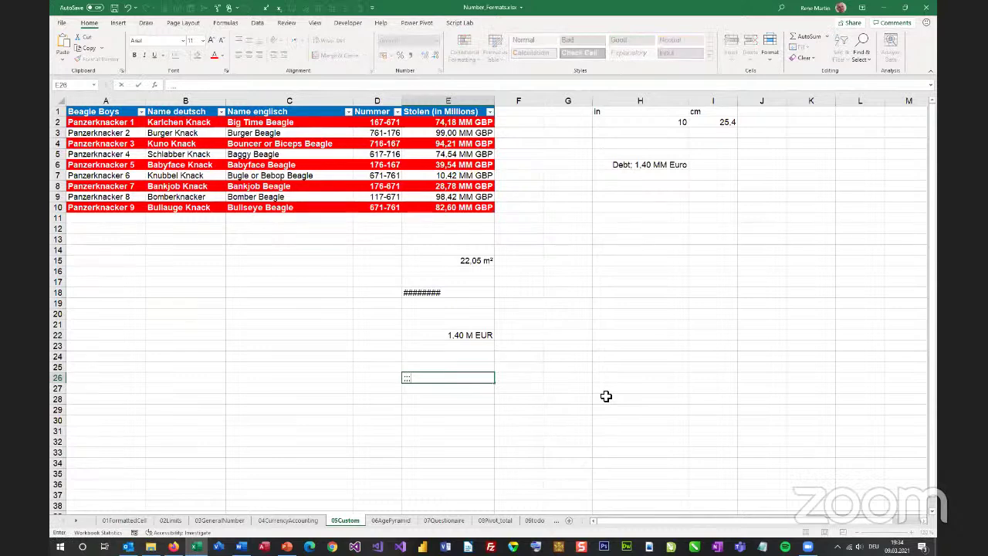
key(F2)
key(Home)
text(pos)
key(Right)
text(neg)
key(Right)
text(0;text)
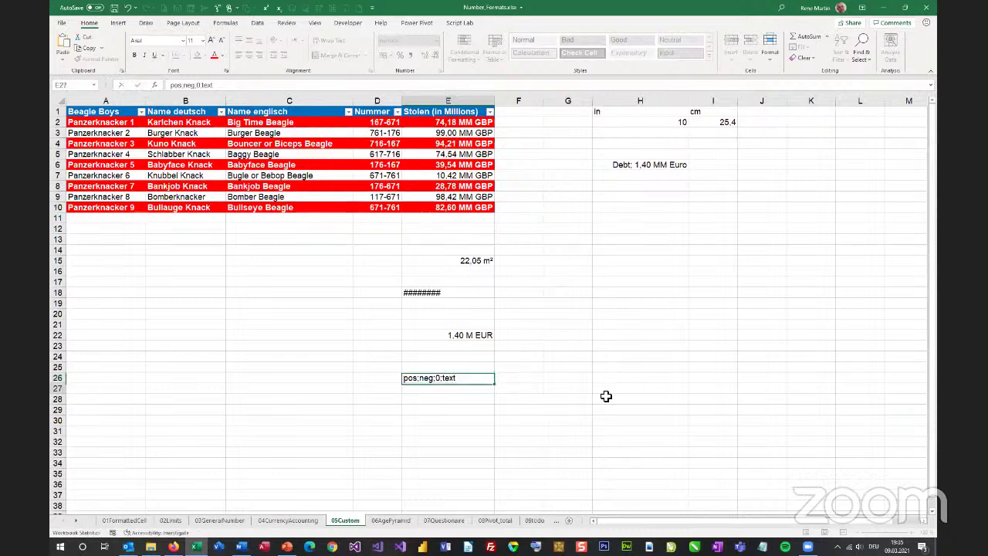
key(Return)
key(Return)
Step: Enter 42 in E28 and reselect that cell
text(42)
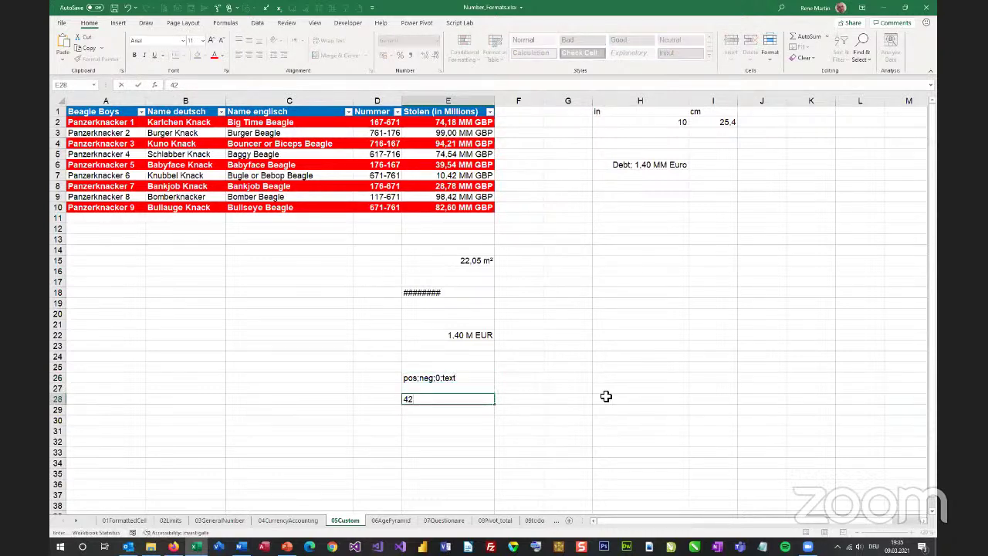
key(Return)
key(Up)
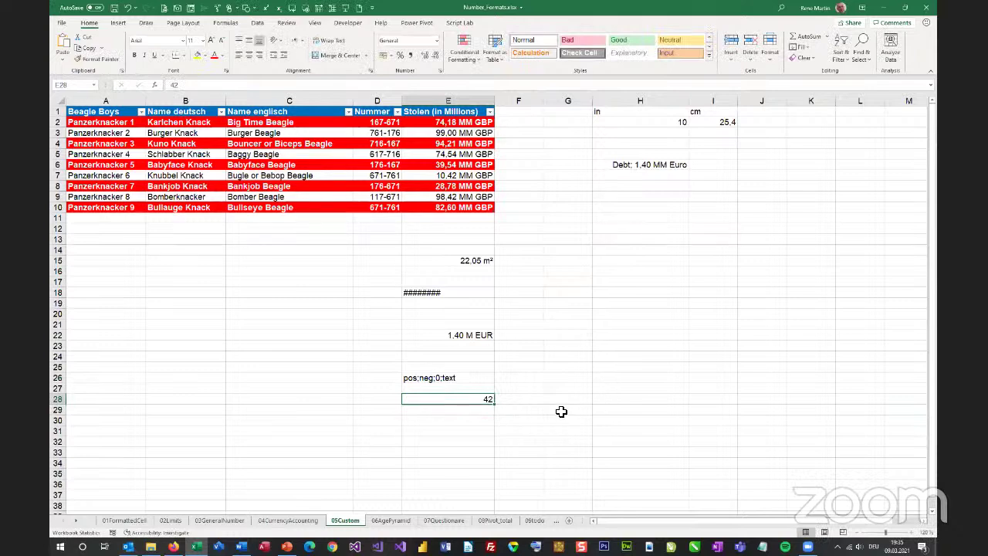
key(ctrl+1)
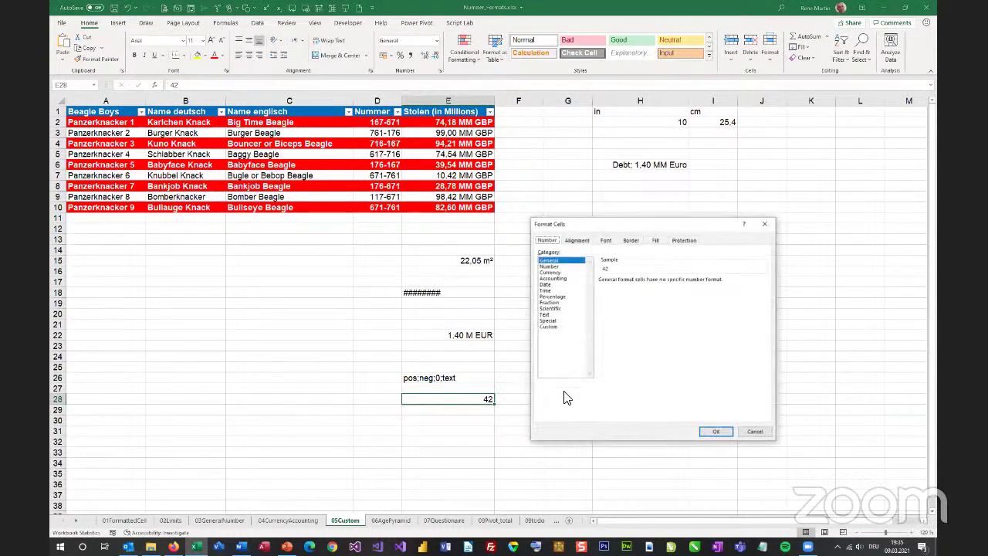
click(562, 327)
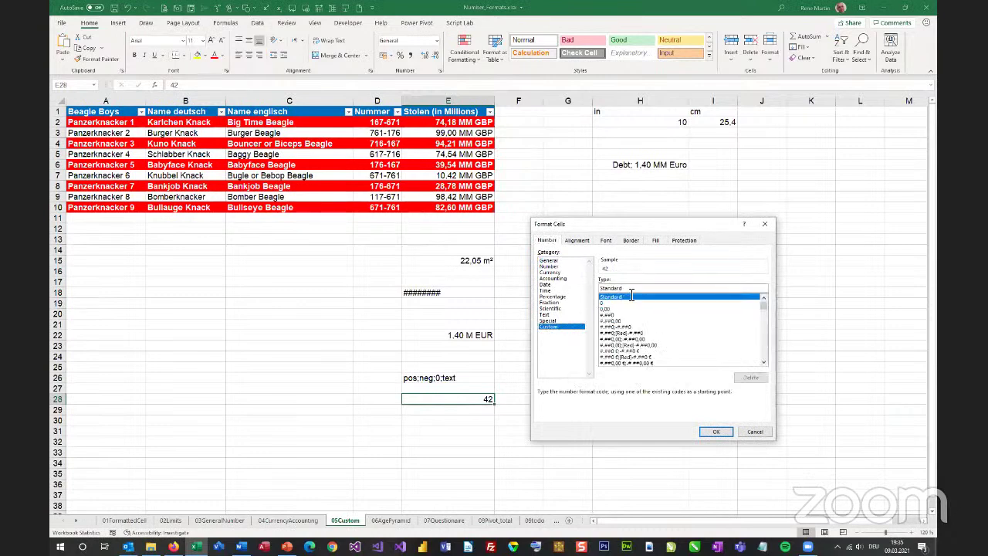
text(0)
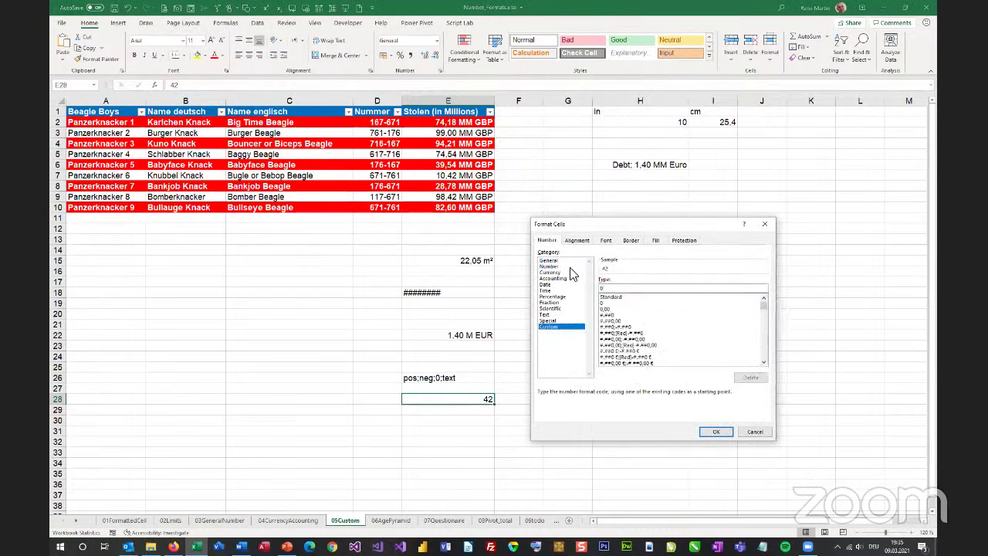
text(;)
text(0;0)
key(Return)
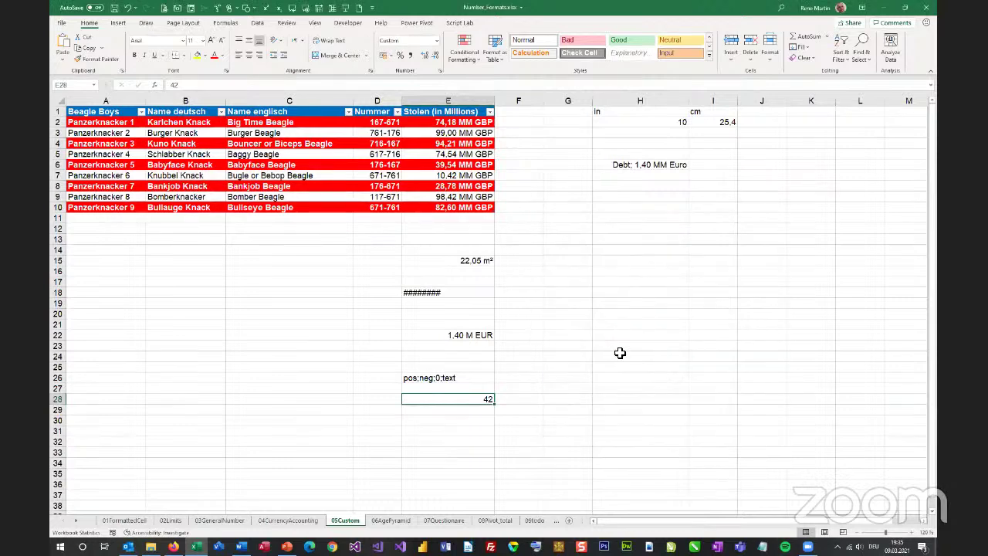
text(-55)
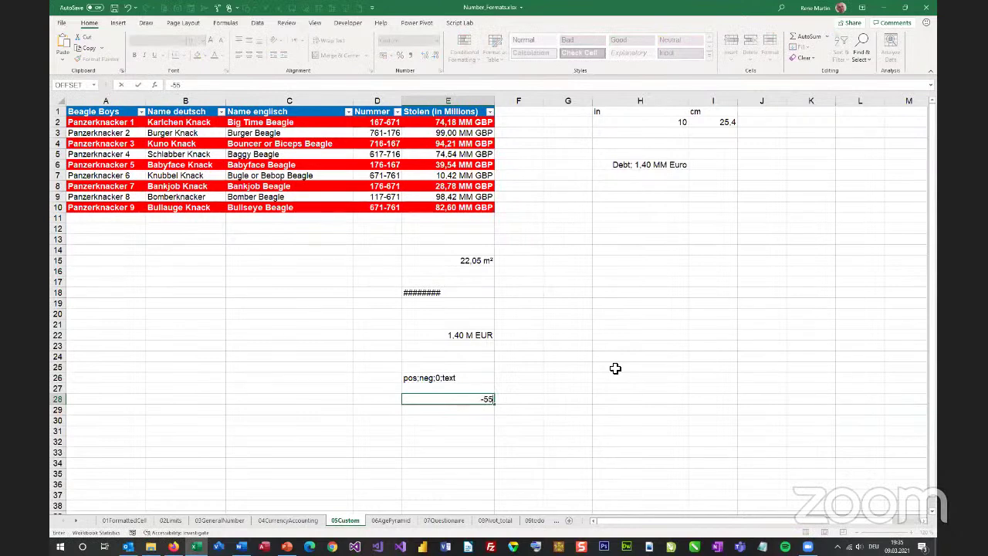
key(Return)
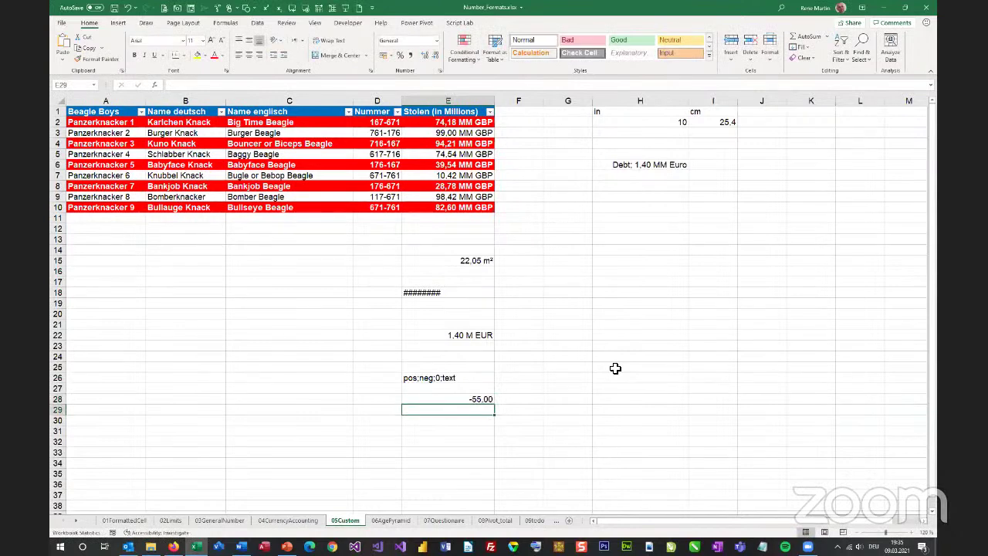
key(Up)
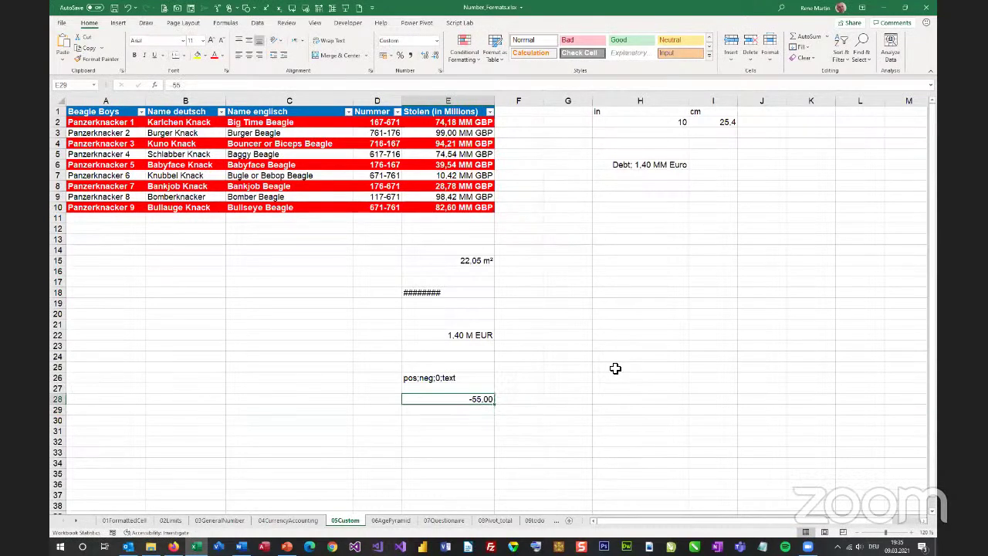
text(55)
key(Return)
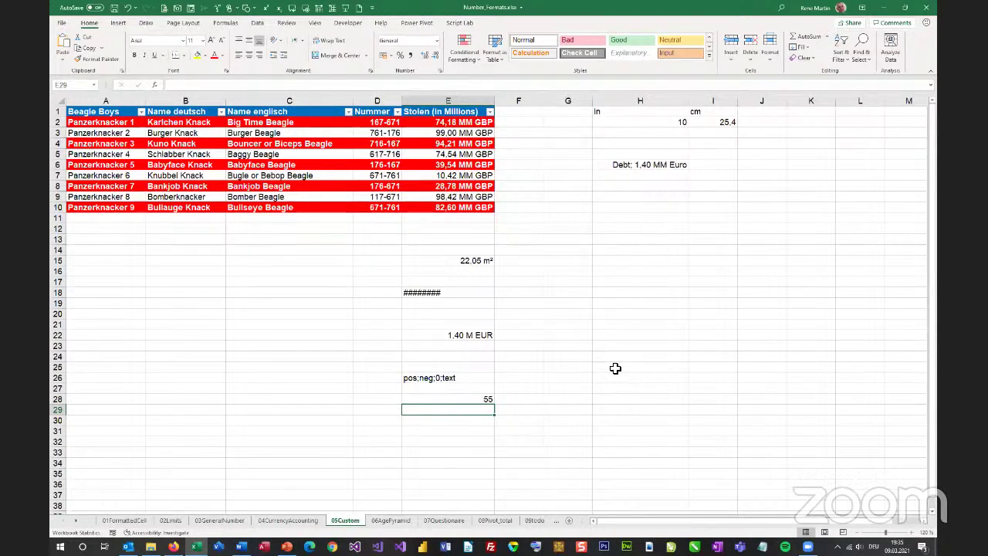
Step: Switch to the 06AgePyramid sheet and delete the age pyramid chart
key(ctrl+Page_Down)
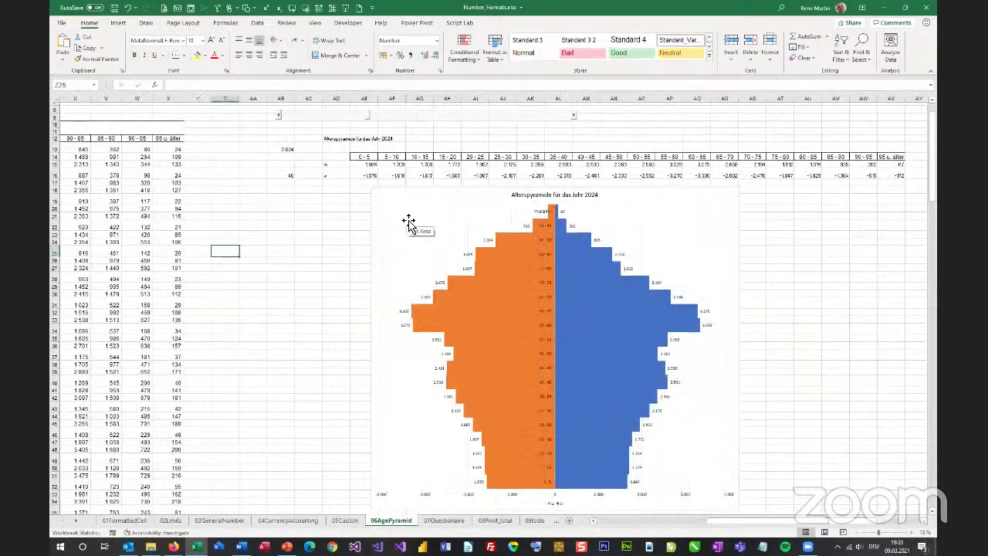
click(388, 205)
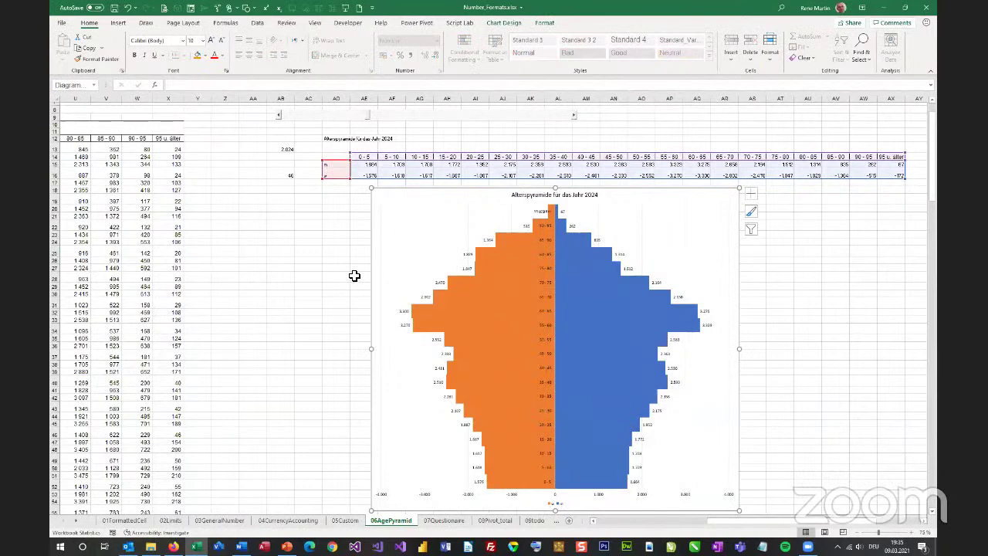
key(Delete)
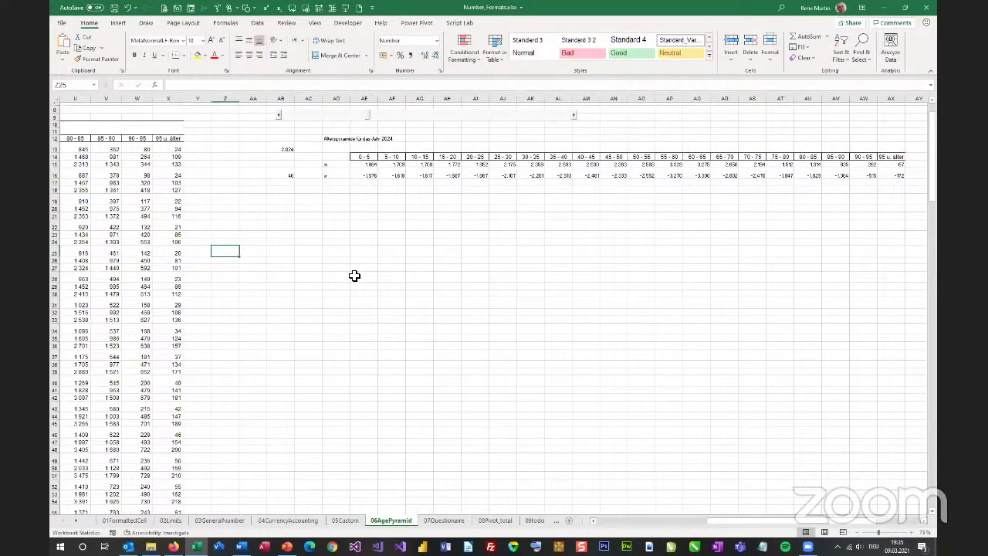
Step: Browse the population data from the top of the sheet across row 18 to AW18
key(Home)
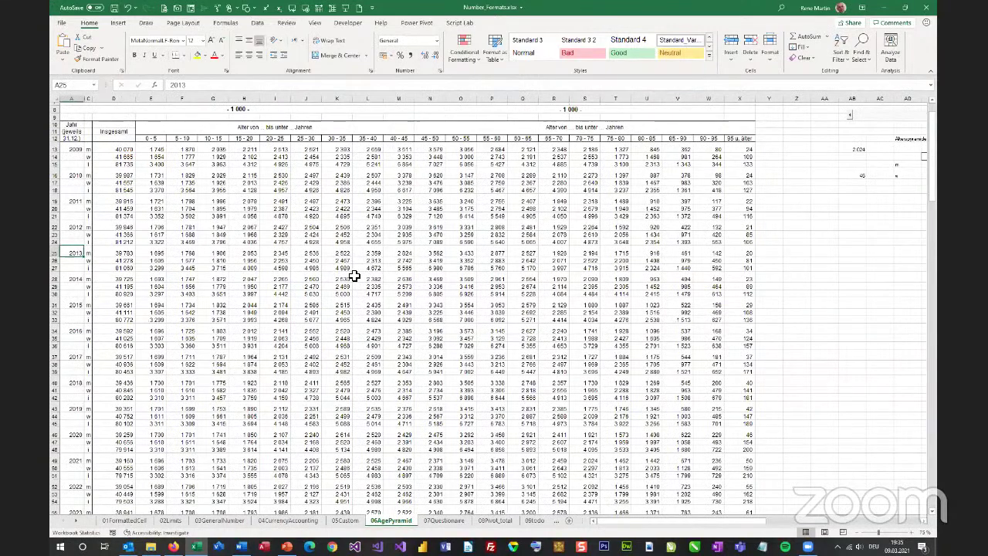
key(ctrl+Home)
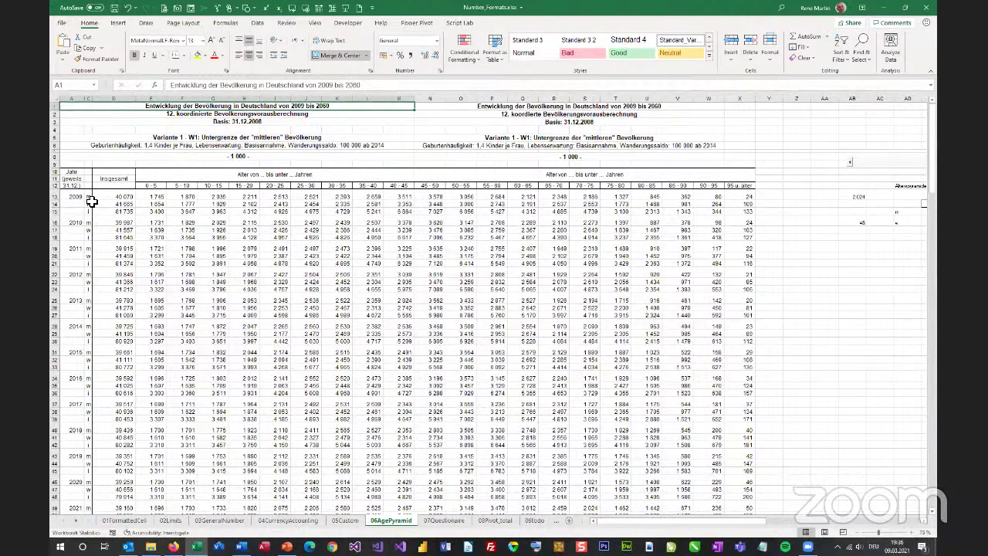
drag(89, 197, 211, 232)
click(206, 241)
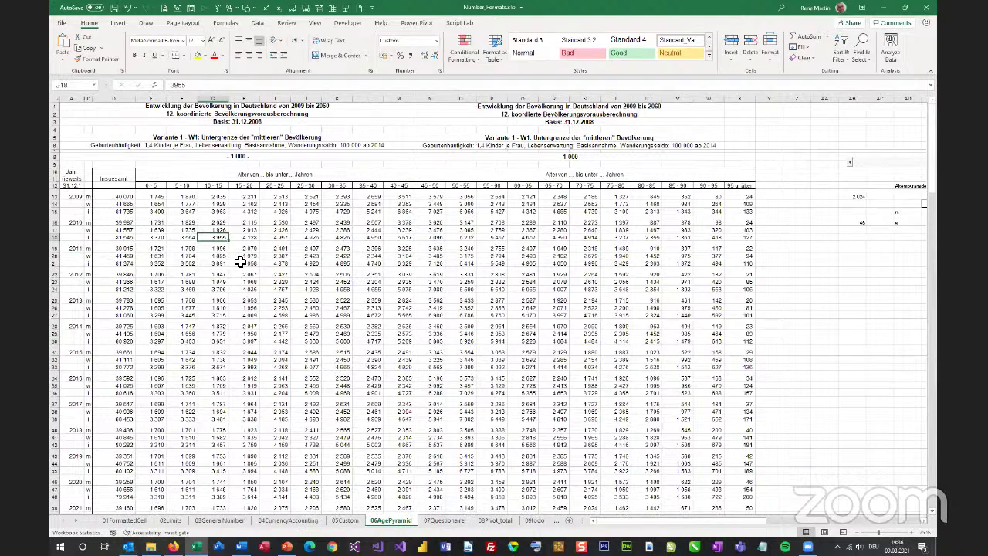
key(Right)
key(Right)
key(Right)
key(Right)
key(Right)
key(Right)
key(Right)
key(Right)
key(Right)
key(Right)
key(Right)
key(Right)
key(Right)
key(Right)
key(Right)
key(Right)
key(Right)
key(Right)
key(Right)
key(Right)
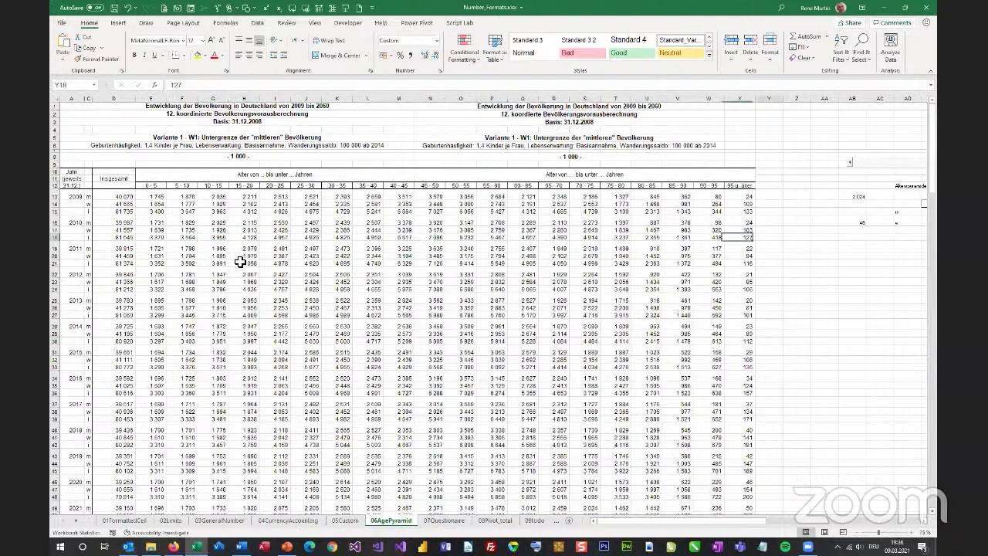
key(Right)
key(Right)
key(Right)
key(Right)
key(Right)
key(Right)
key(Right)
key(Right)
key(Right)
key(Right)
key(Right)
key(Right)
key(Right)
key(Right)
key(Right)
key(Right)
key(Right)
key(Right)
key(Right)
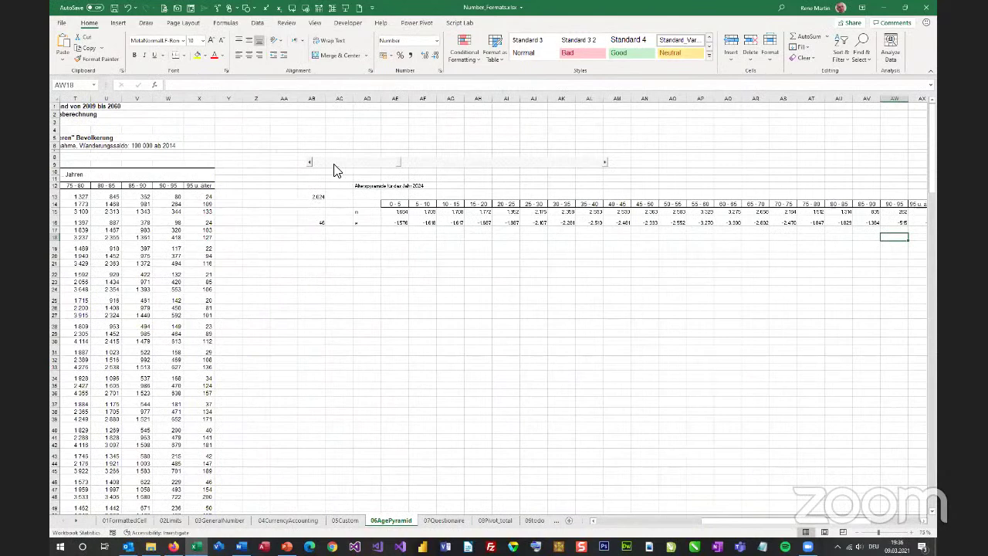
Step: Review the year scroll bar's properties in Design Mode (2009–2060, at 2024), leaving them unchanged
click(348, 23)
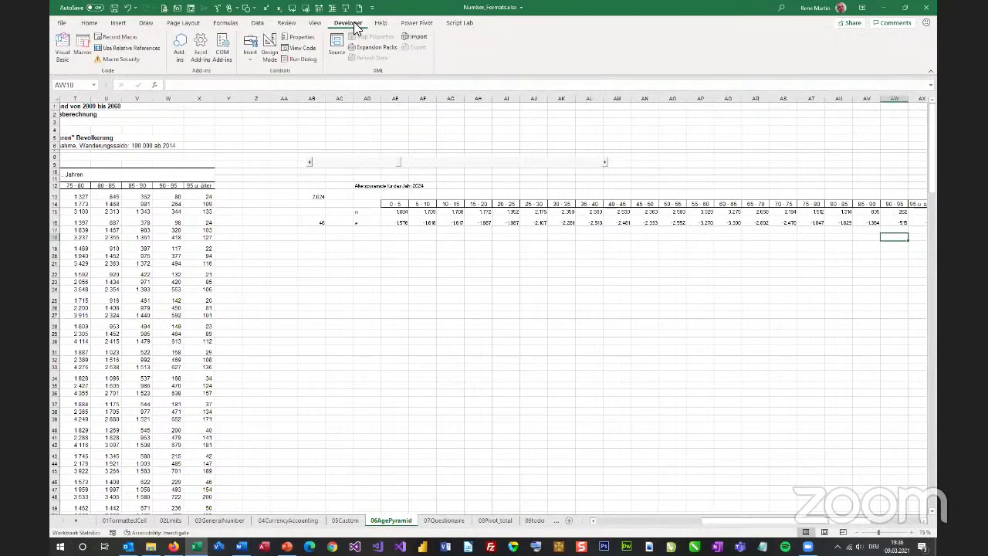
click(251, 54)
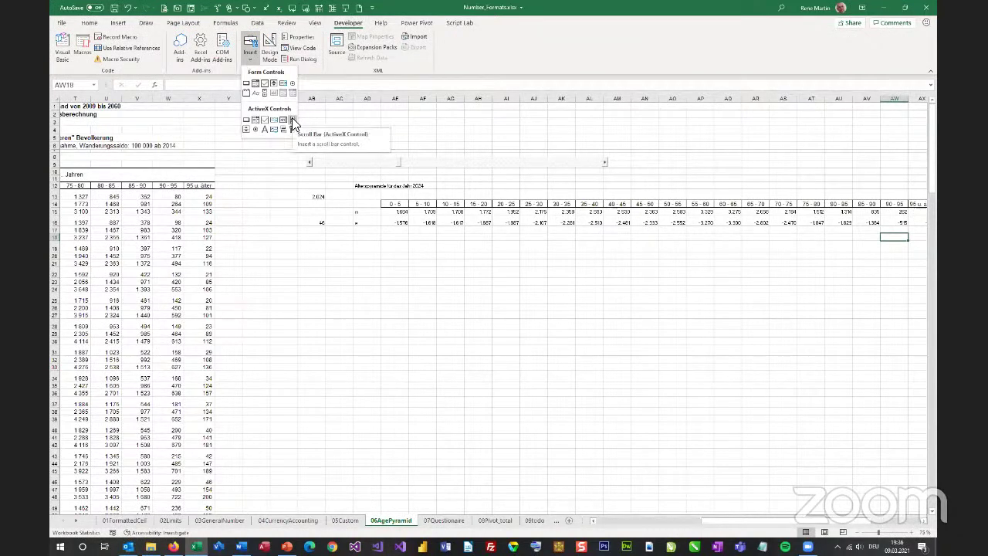
click(329, 111)
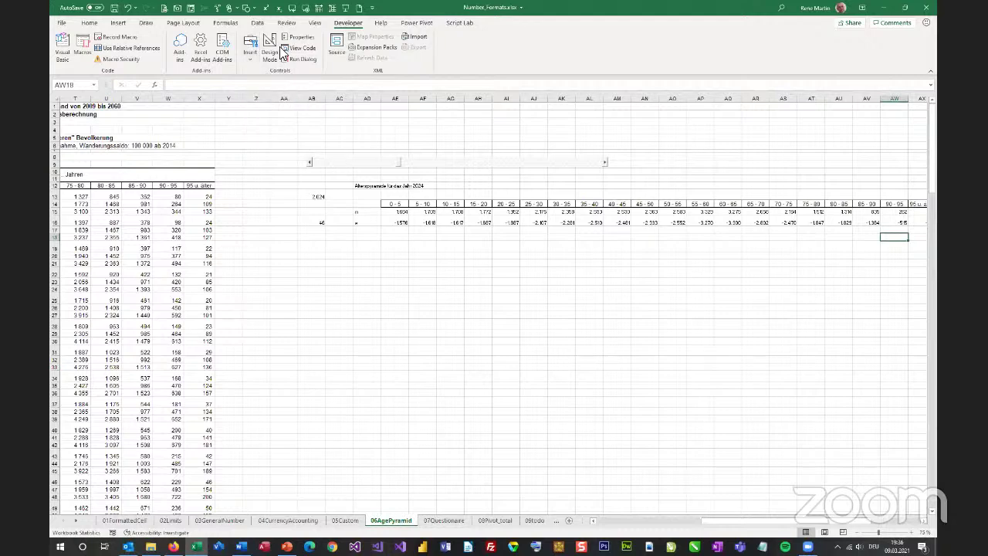
click(277, 51)
right_click(328, 160)
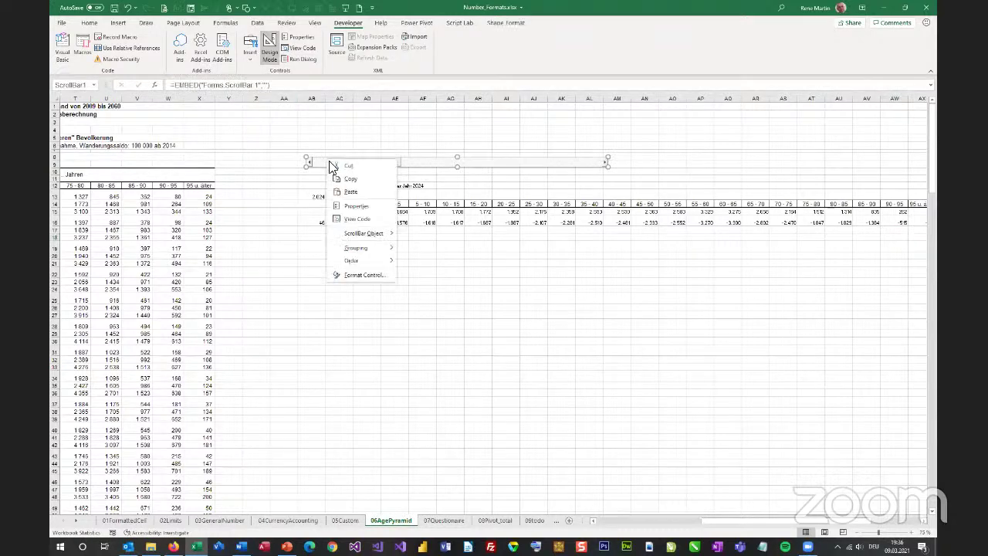
click(357, 206)
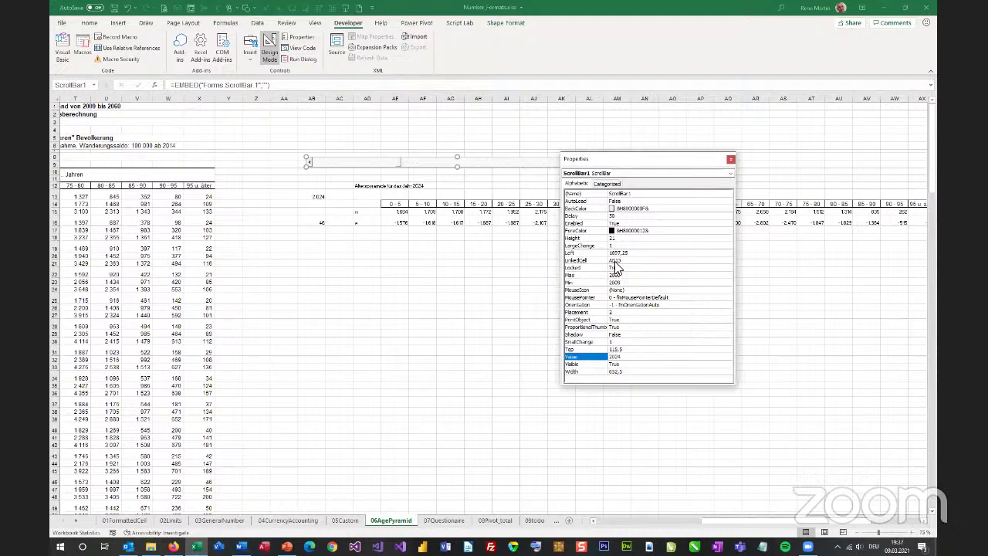
click(732, 158)
click(274, 63)
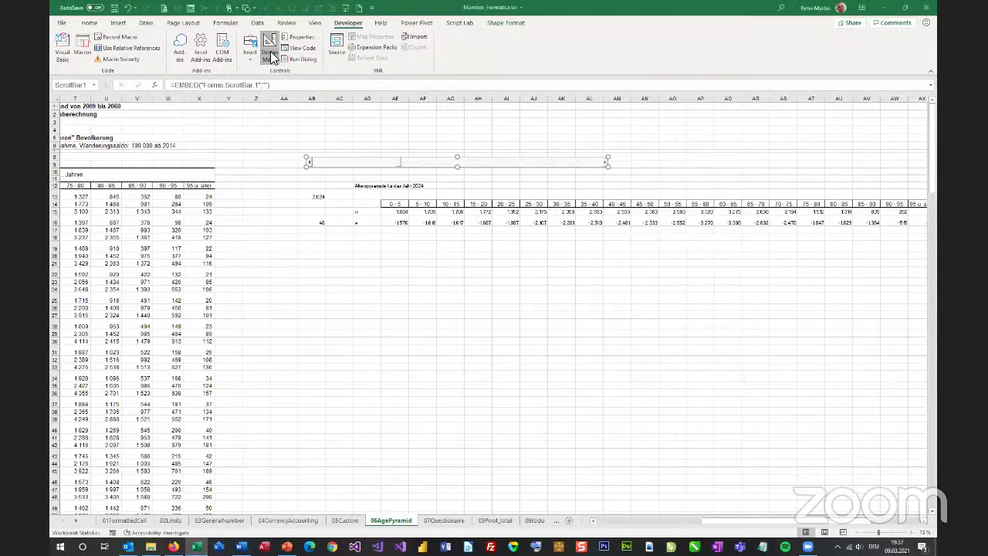
Step: Move the year scroll bar and check AB16's =MATCH(AB13,A13:A188,0) formula
drag(401, 165, 376, 163)
click(317, 198)
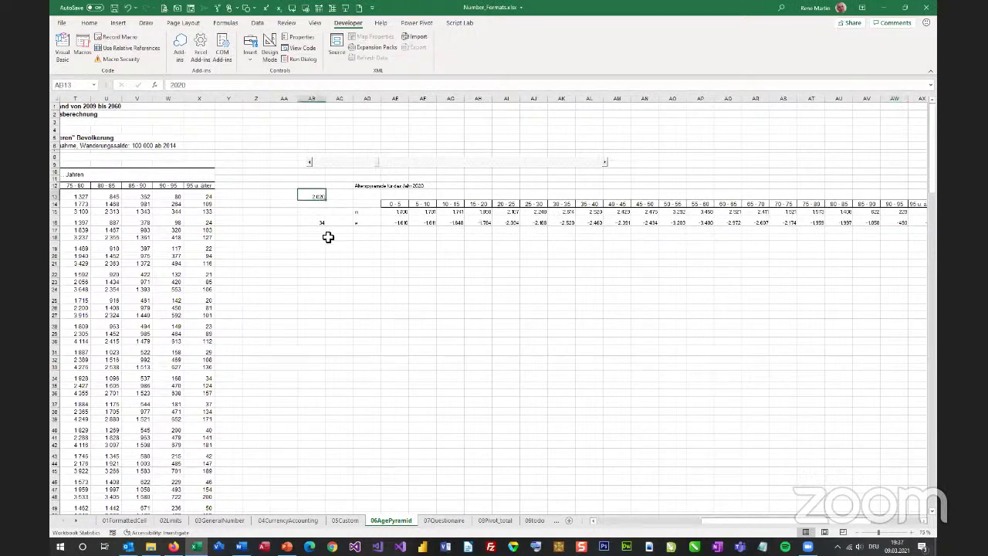
drag(376, 163, 604, 165)
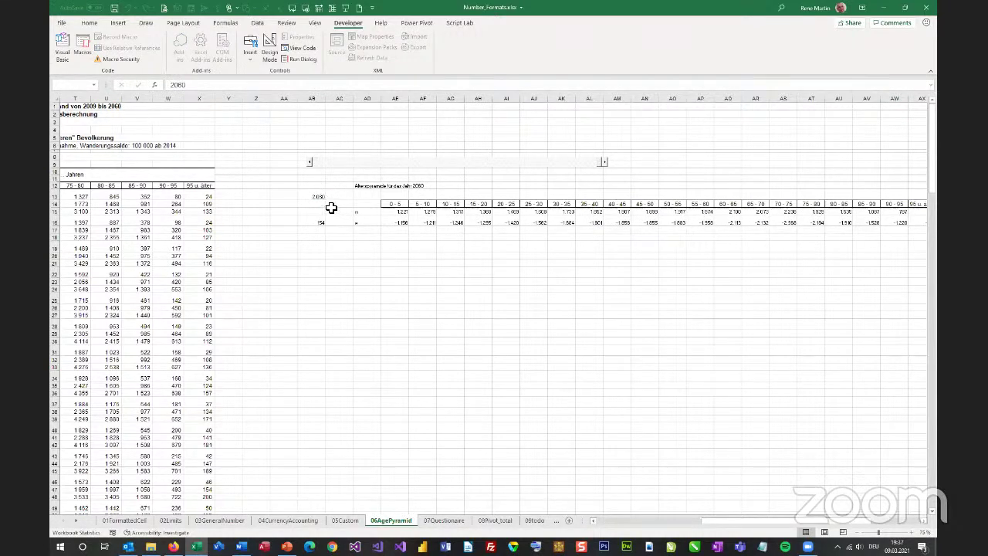
click(316, 196)
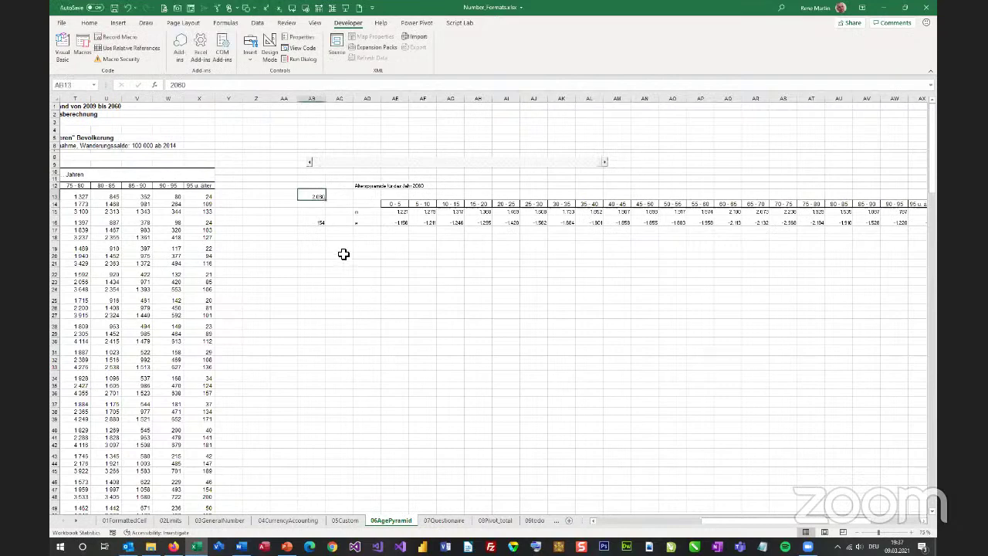
click(322, 221)
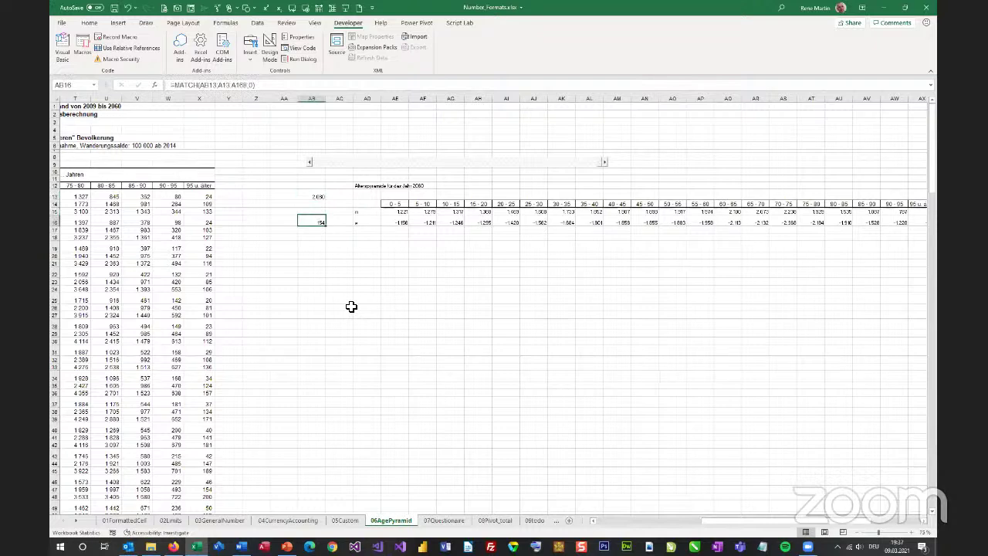
key(F2)
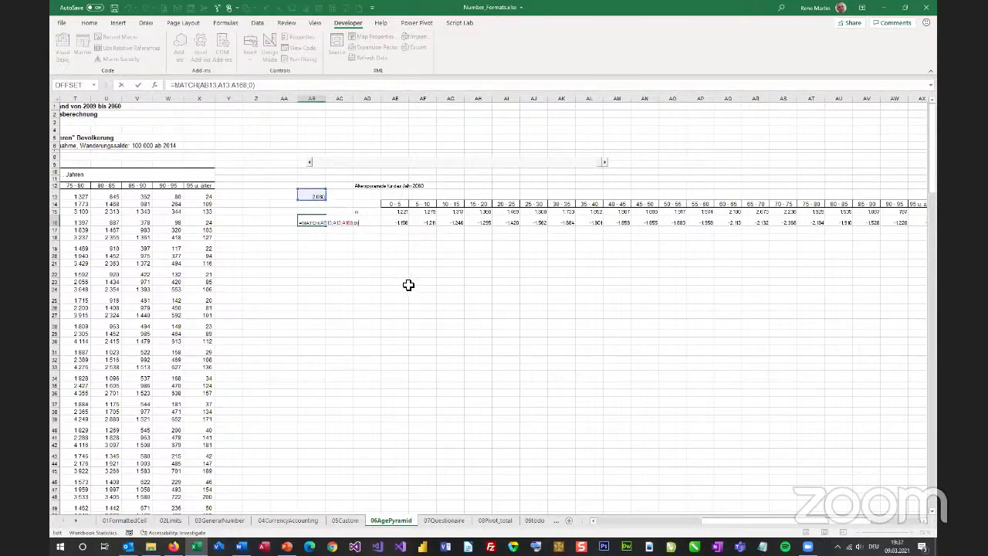
key(ctrl+Return)
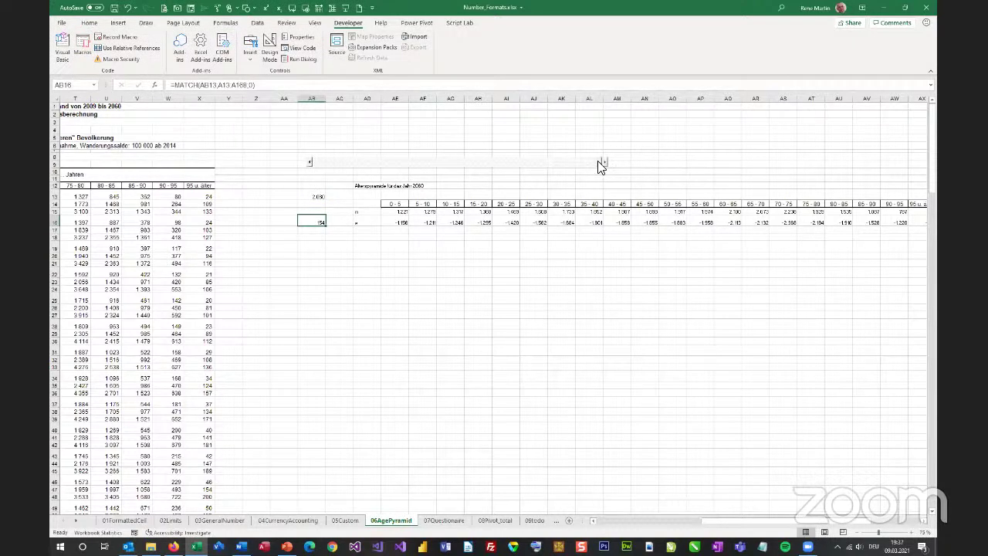
Step: Drag the scroll bar back to 2009 and step the year forward to 2011
drag(601, 167, 311, 163)
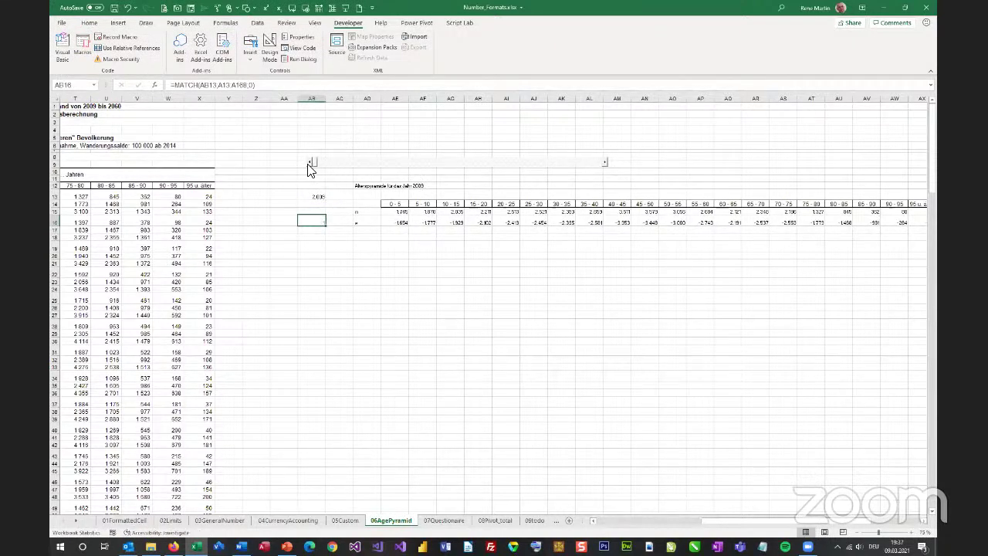
click(317, 223)
click(326, 165)
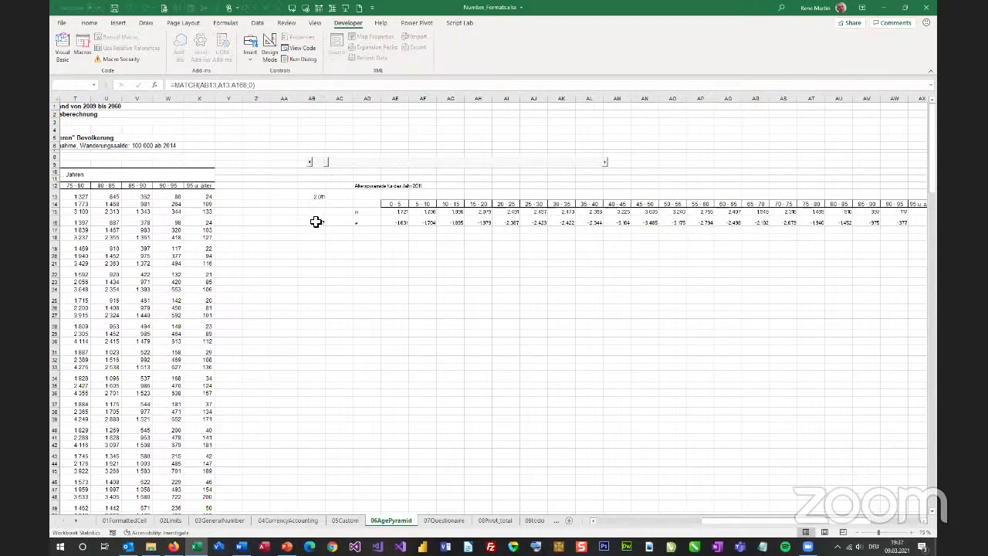
click(316, 222)
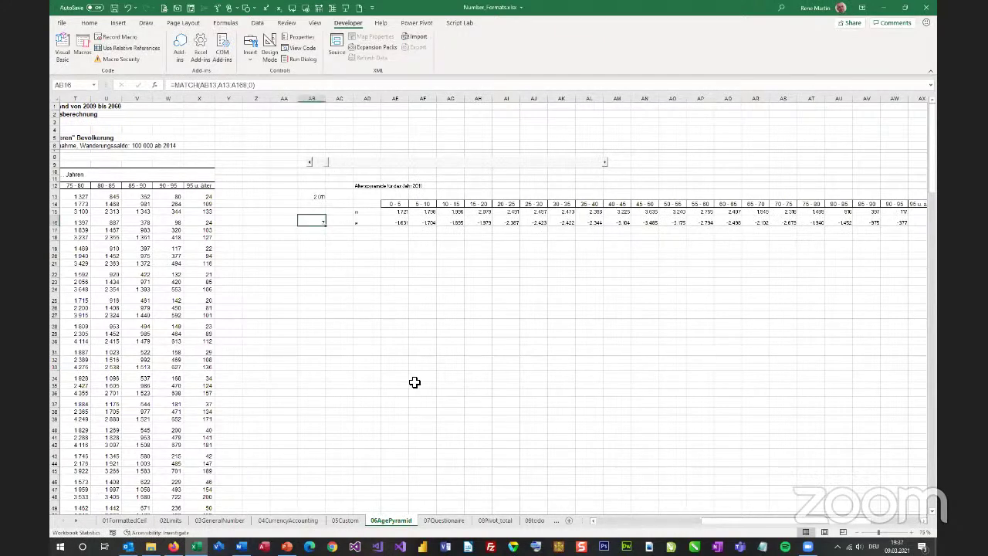
Step: Inspect the =-OFFSET($A$12,$AB$16+1,COLUMN(A1)+3) formula in AE16, comparing it with AE15
click(396, 221)
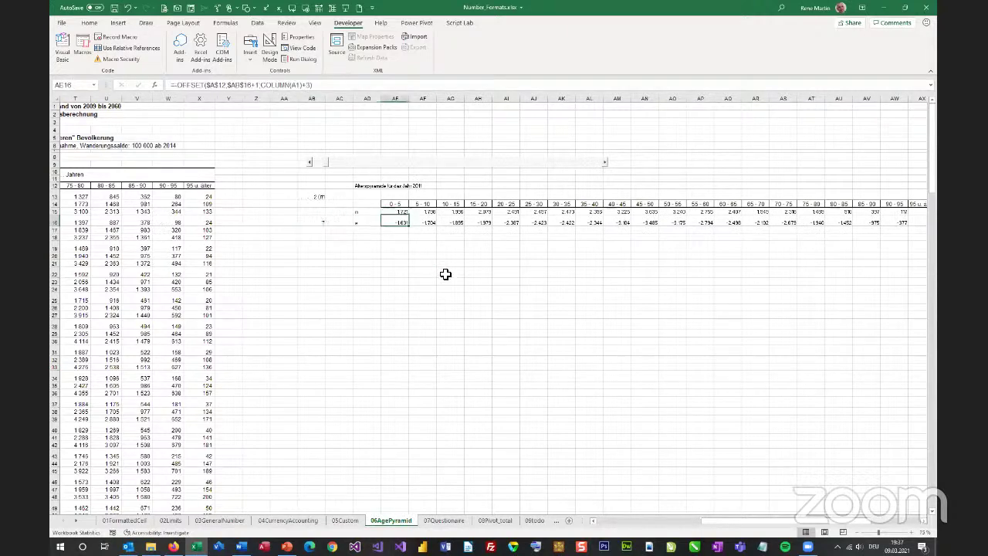
click(403, 213)
double_click(403, 222)
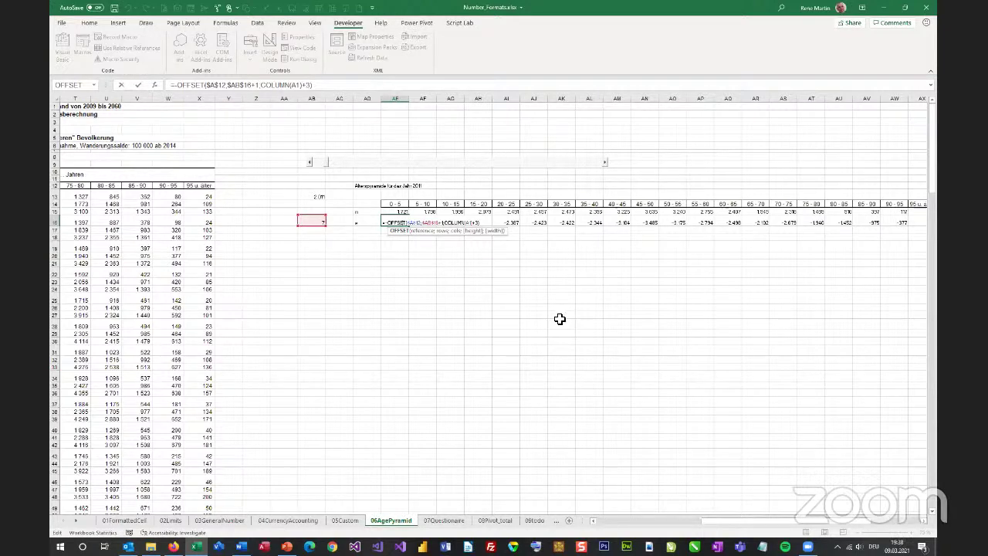
key(ctrl+Return)
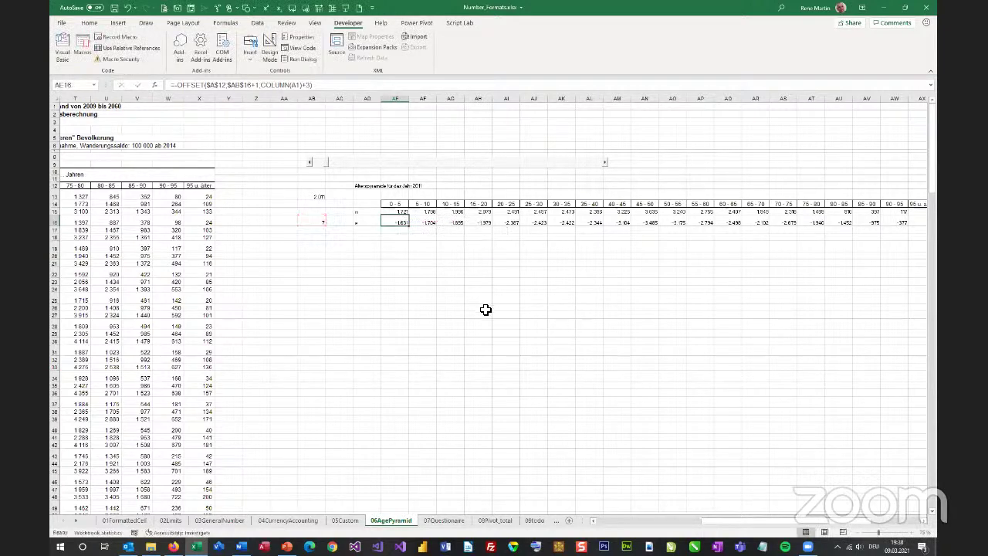
click(400, 212)
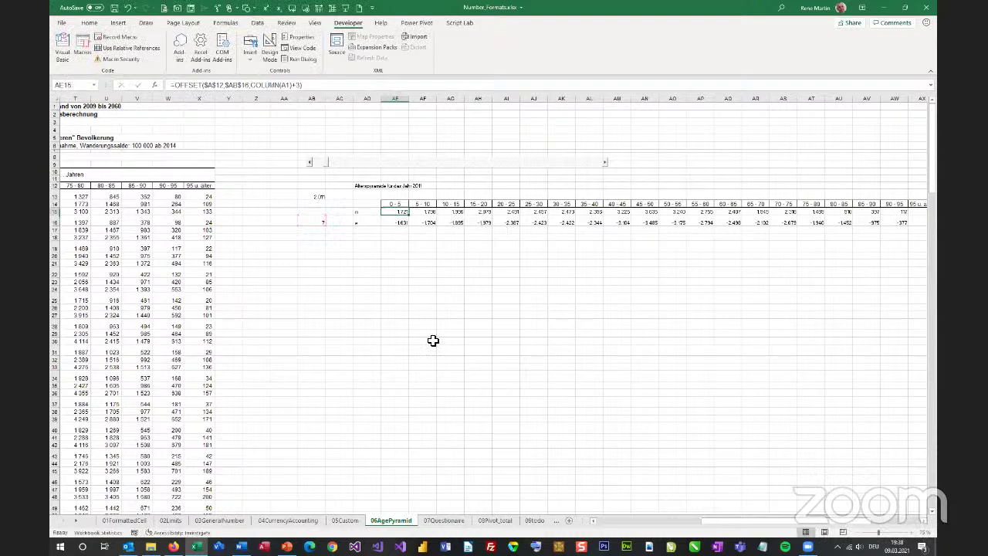
click(400, 223)
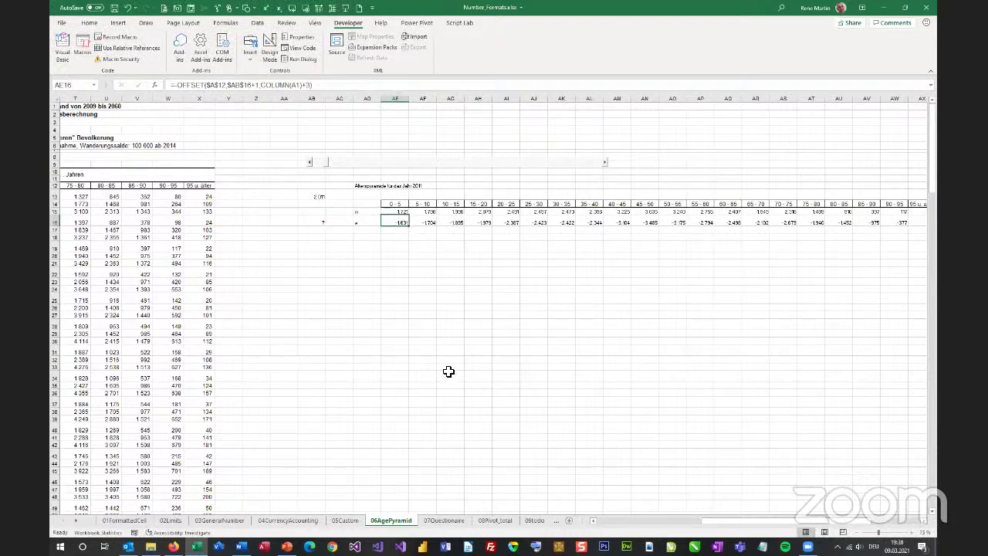
double_click(399, 223)
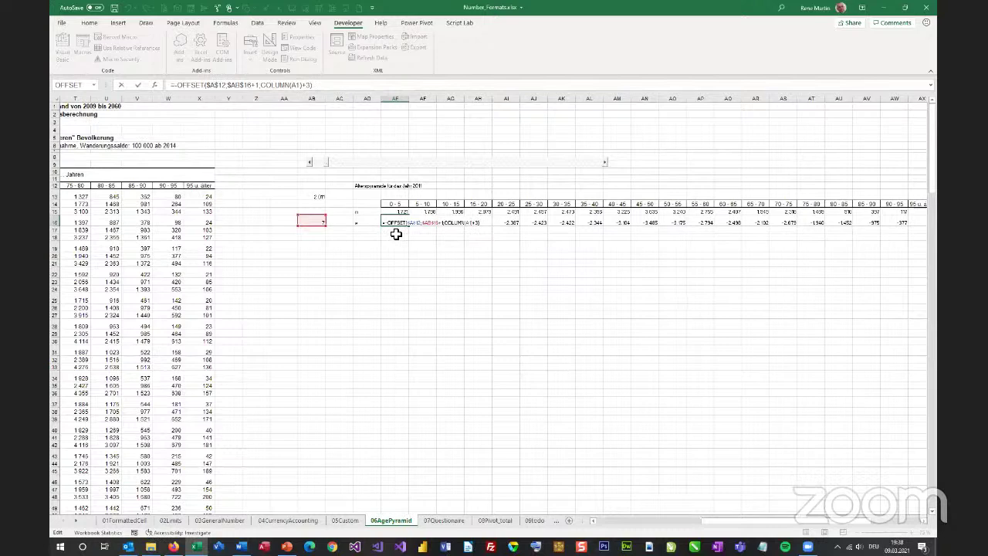
key(ctrl+Return)
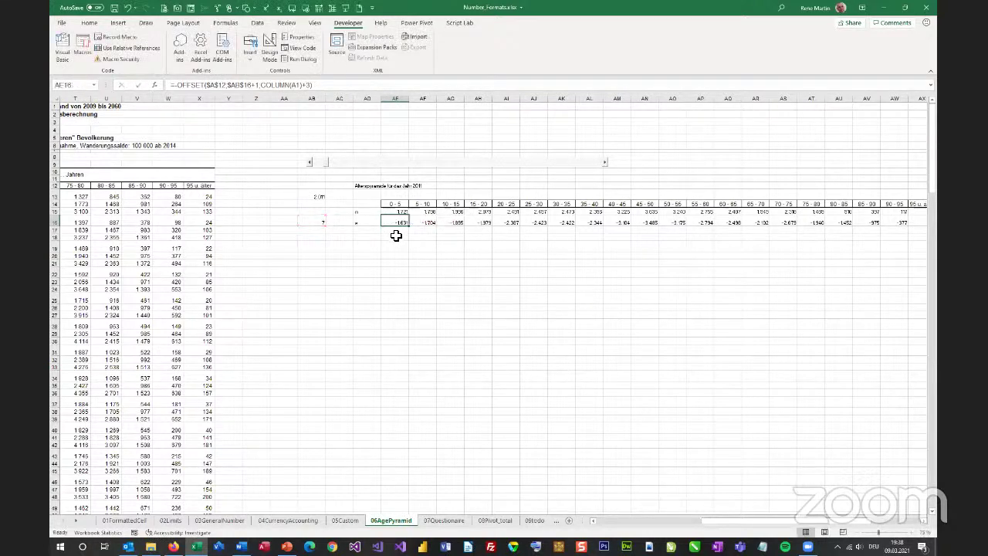
Step: Select the age-group results in row 16 for charting
drag(398, 210, 455, 222)
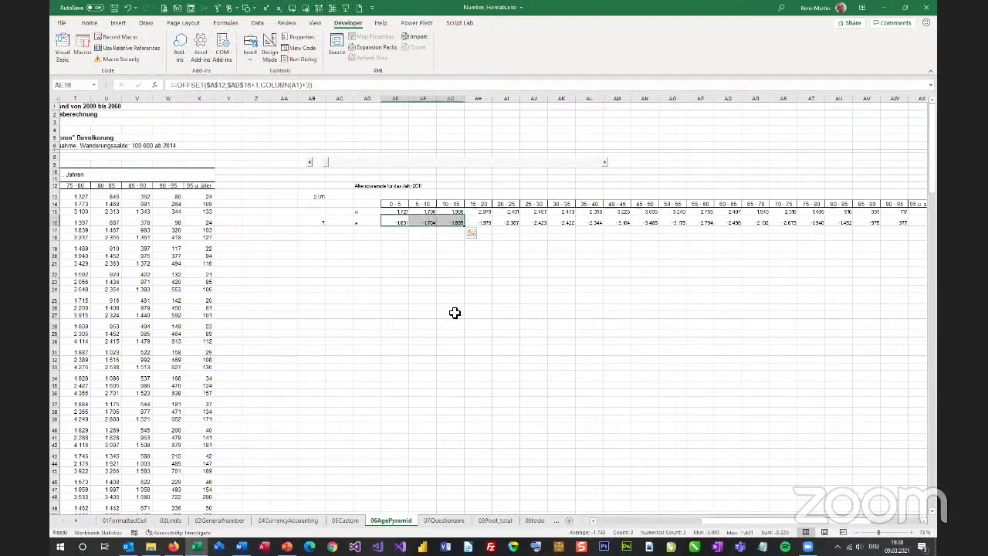
click(423, 223)
click(120, 23)
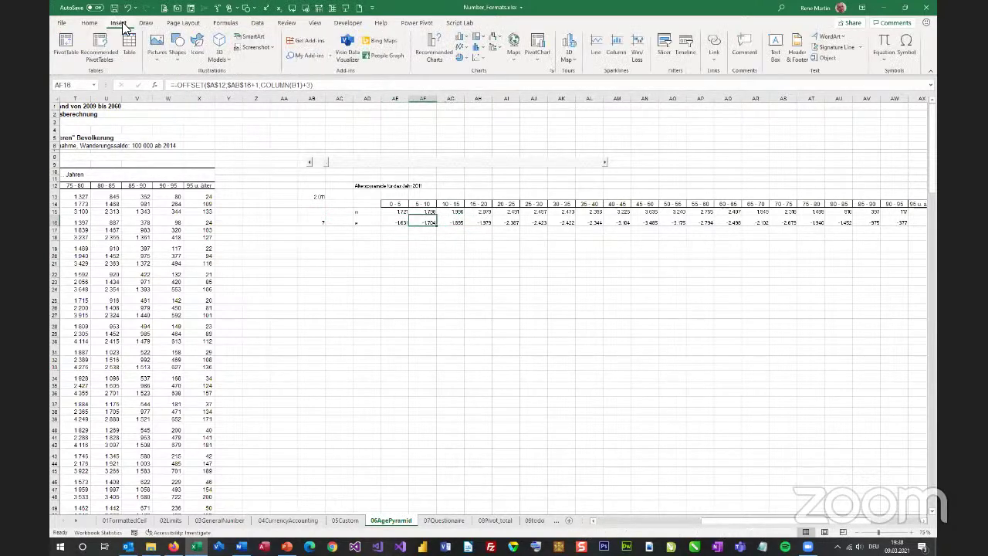
Step: Insert a 2-D bar chart, enlarge it, and set series overlap 100% and gap width 0%
click(467, 40)
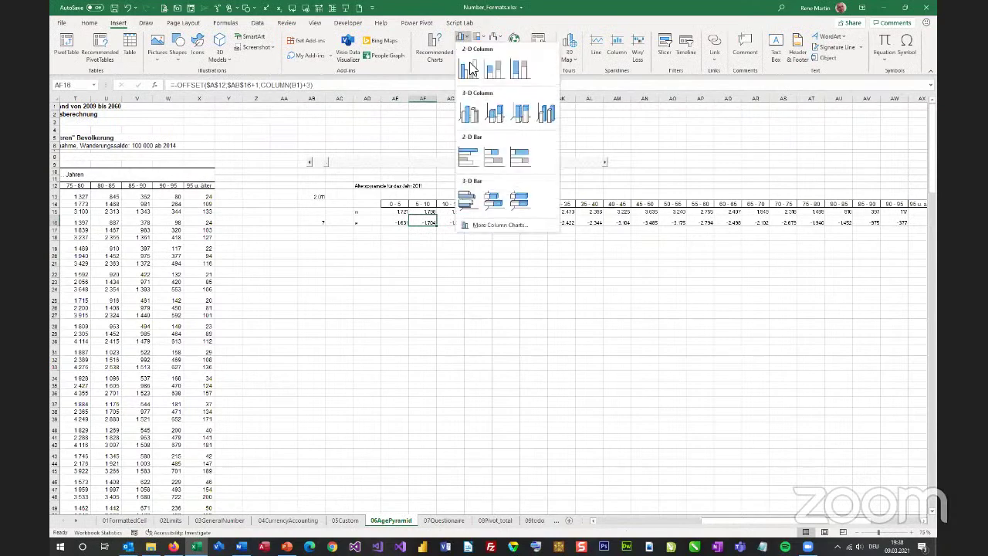
click(488, 157)
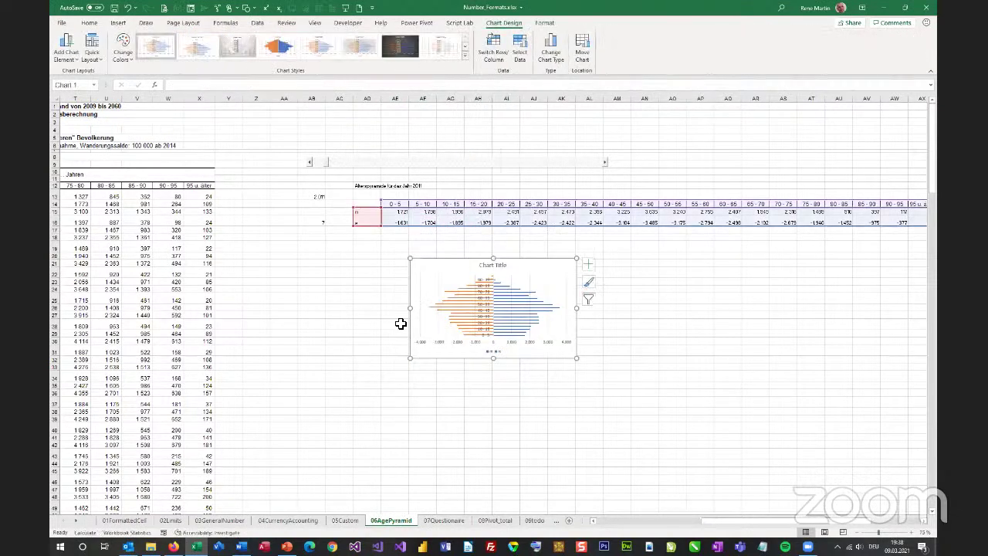
drag(411, 358, 338, 501)
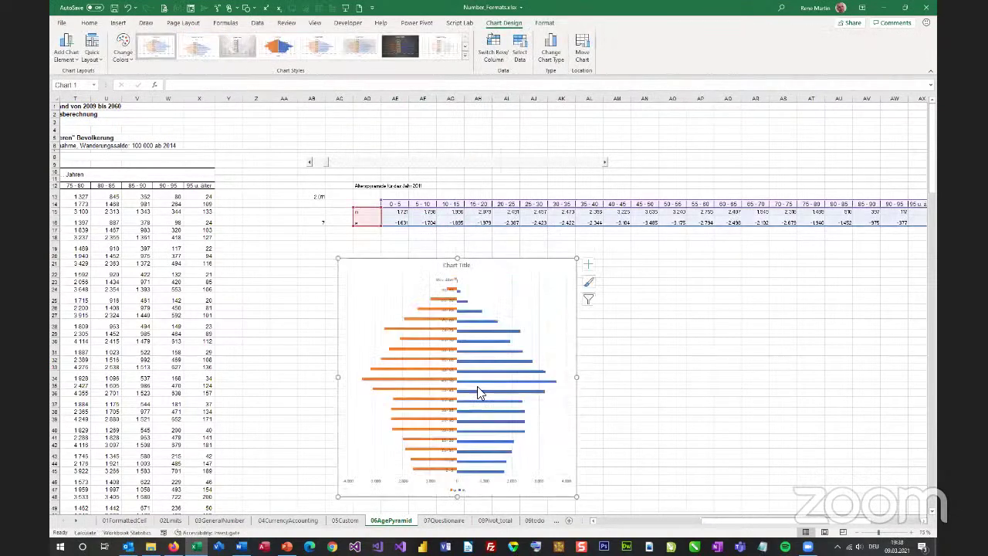
drag(581, 260, 598, 222)
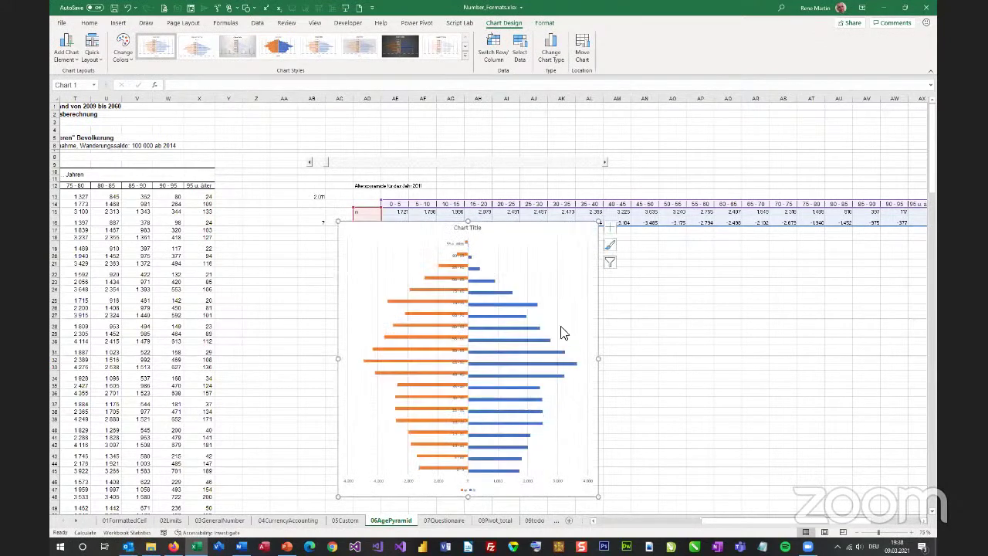
click(489, 310)
right_click(489, 310)
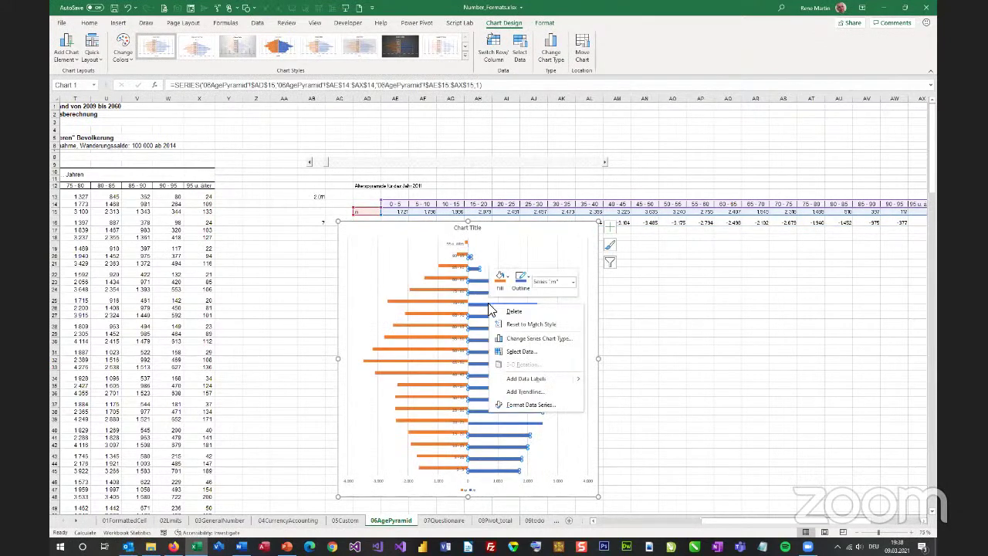
click(533, 405)
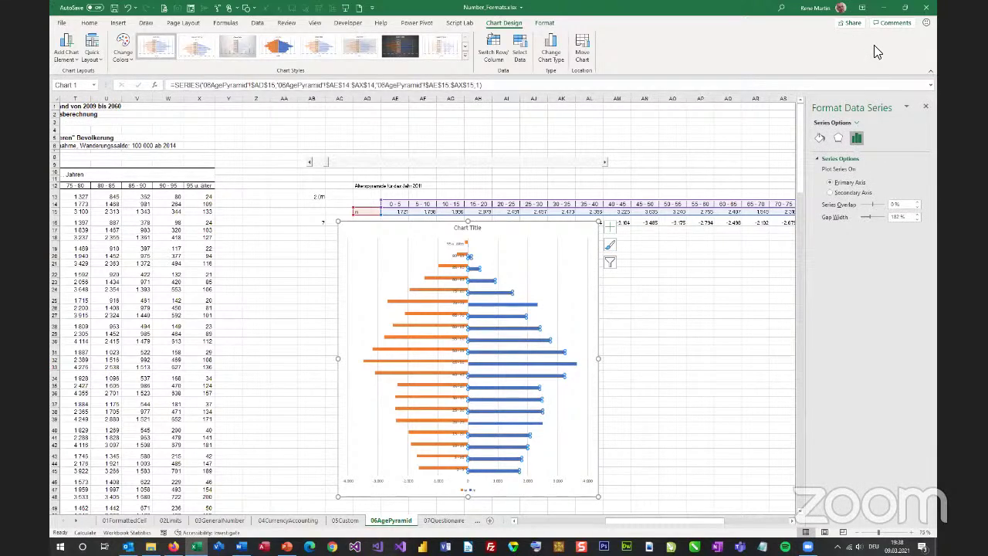
drag(873, 222, 892, 206)
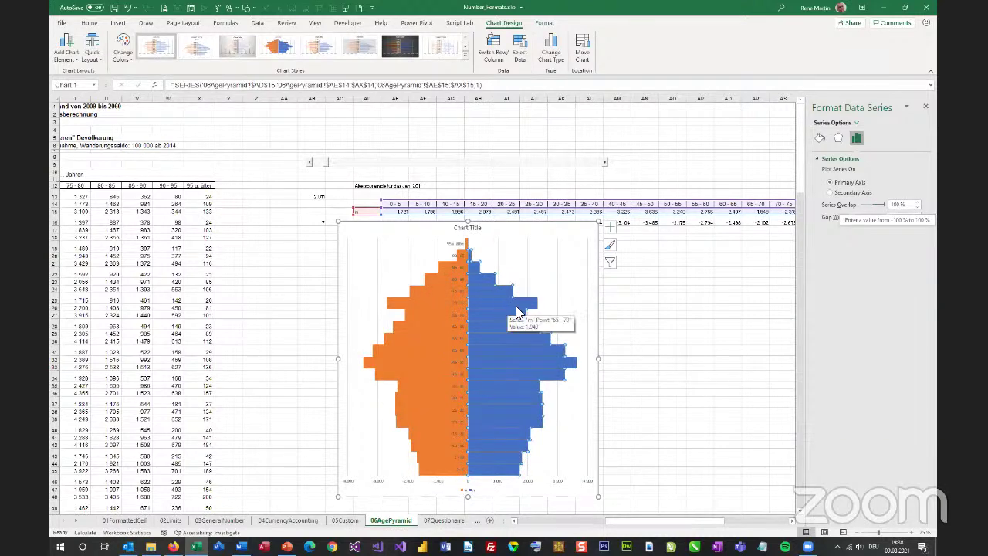
Step: Add data labels to both the blue and orange series of the age pyramid
right_click(507, 298)
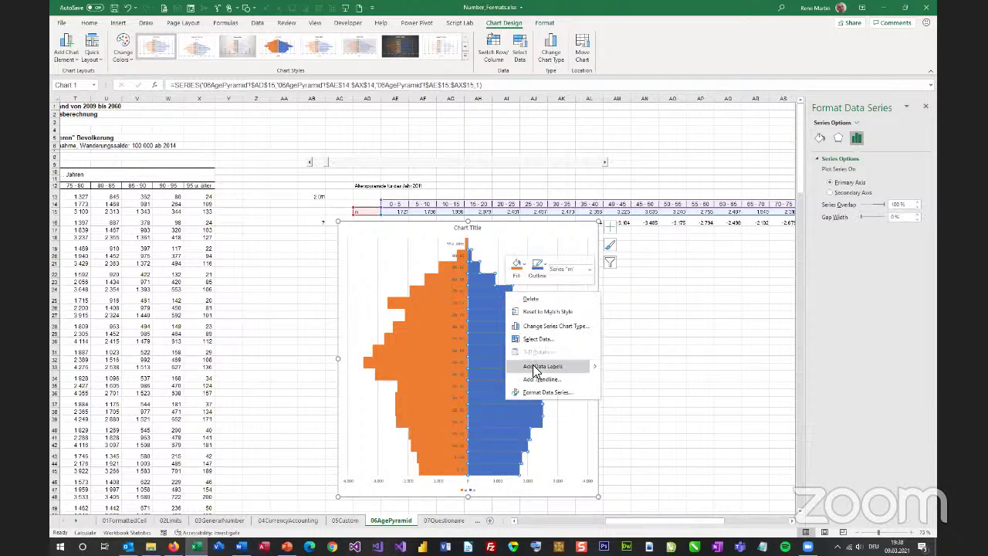
click(533, 366)
right_click(426, 271)
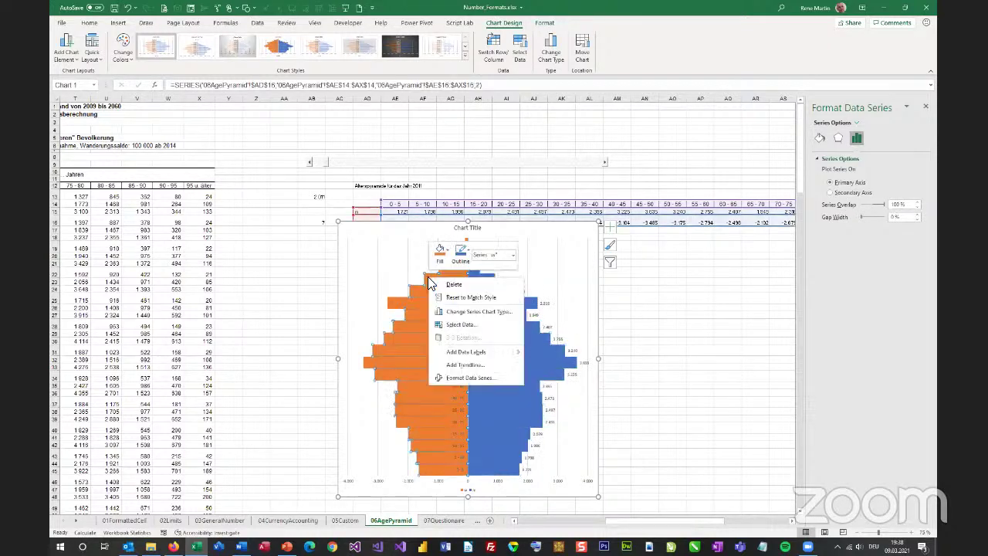
click(468, 349)
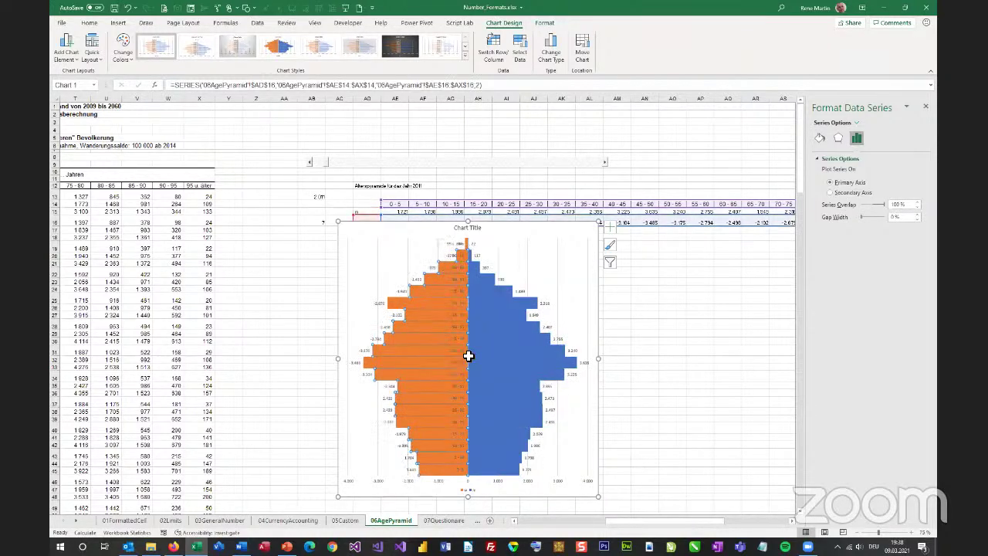
Step: Replace the orange labels' number Format Code with #.##0;#.##0 to drop minus signs
click(420, 288)
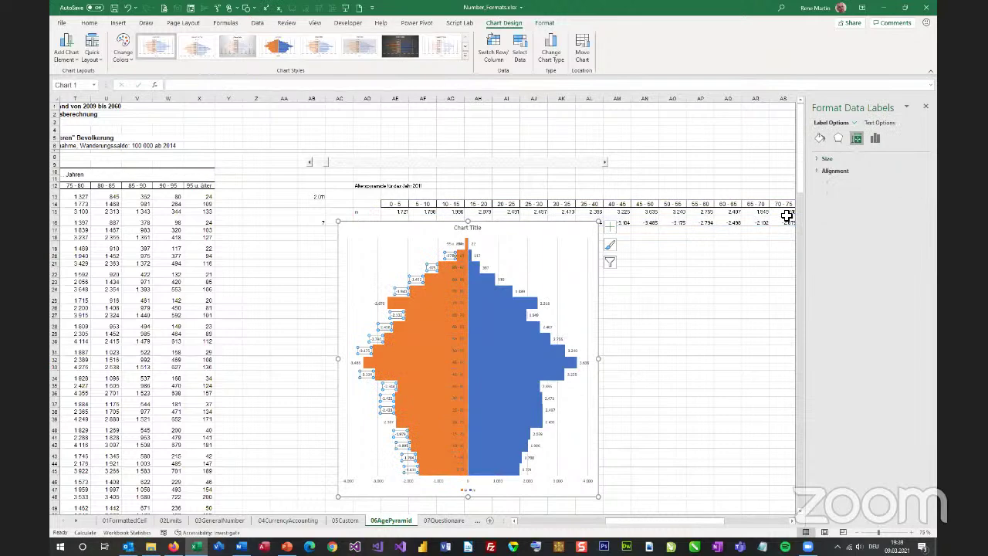
click(875, 139)
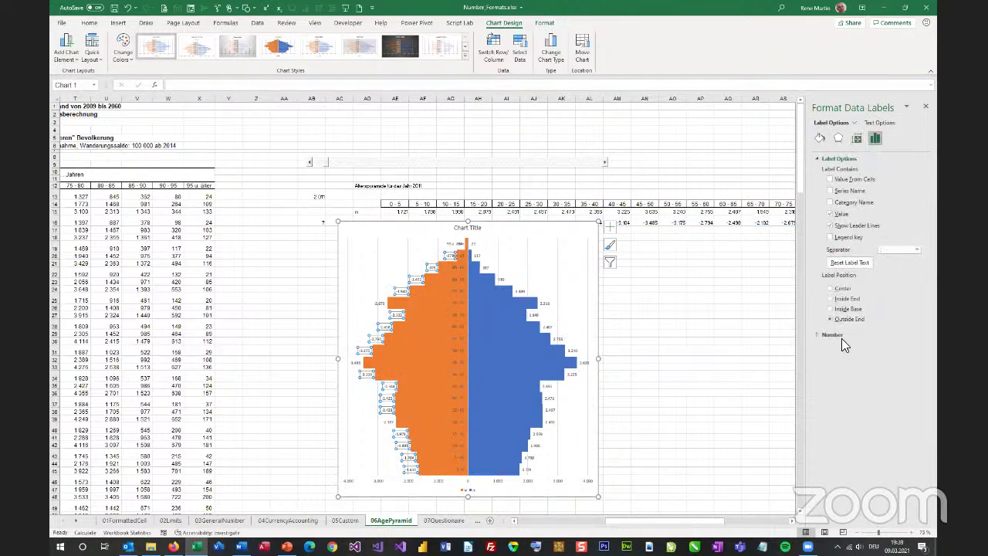
click(816, 335)
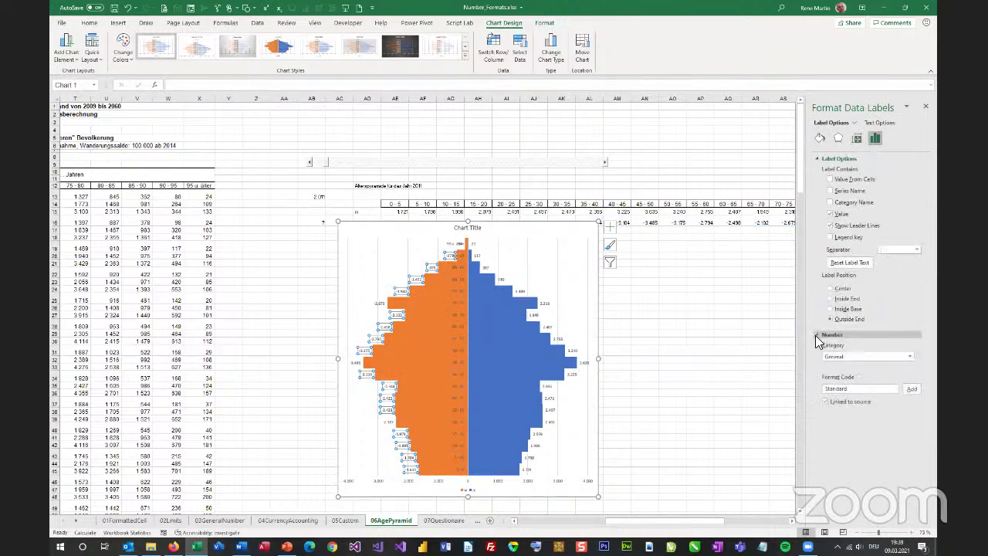
double_click(859, 389)
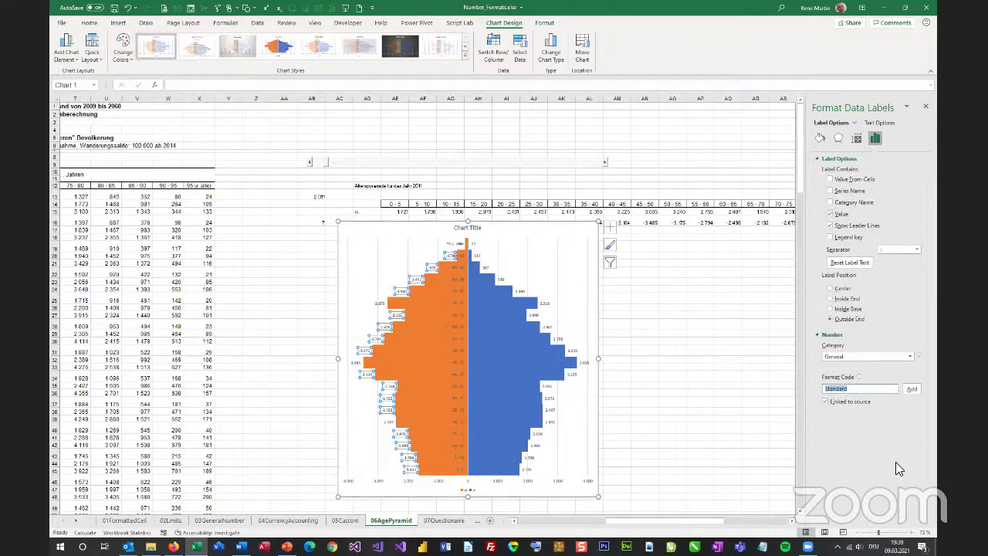
text(0;#.##0)
Step: Apply the #.##0;#.##0 custom format to the orange labels, verify it, and widen the chart rightward
click(912, 389)
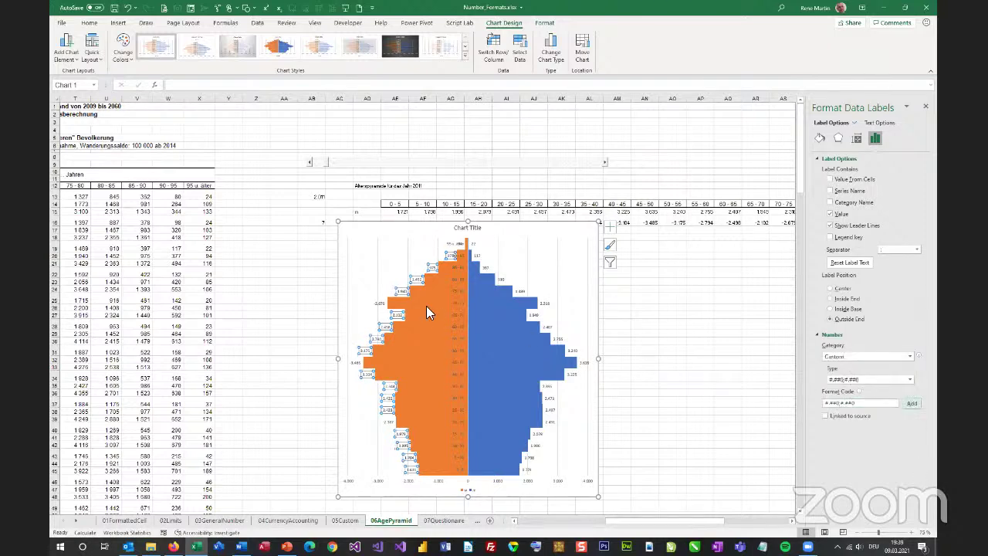
click(364, 230)
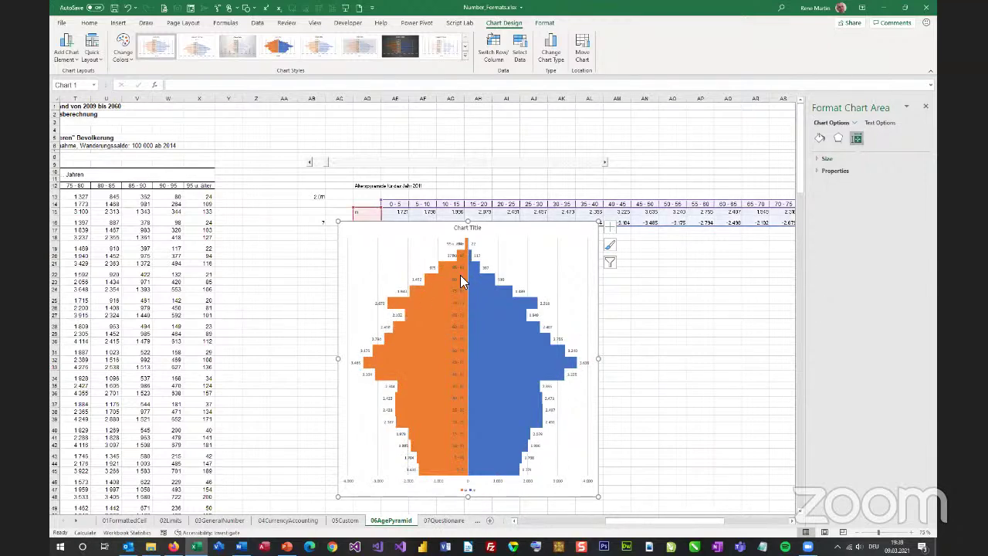
click(417, 283)
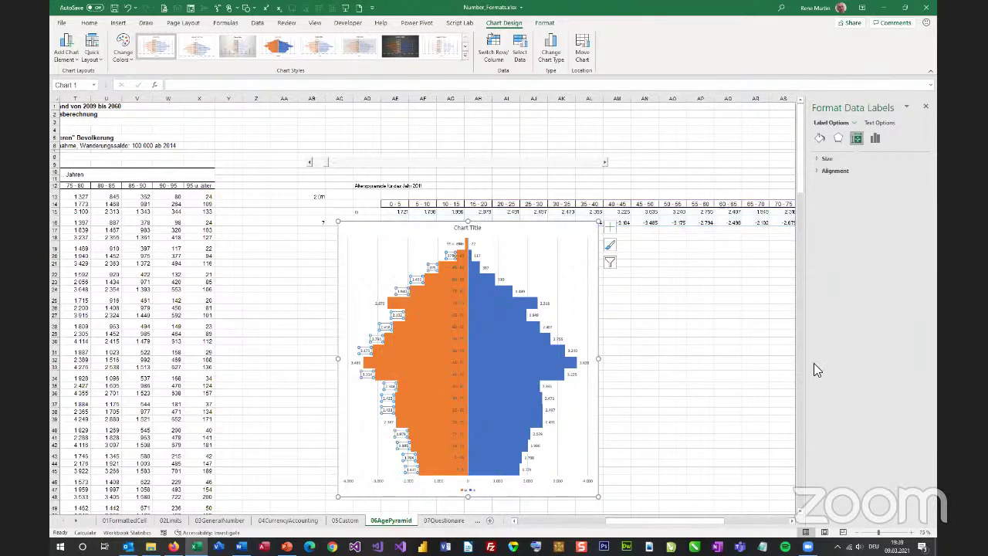
click(875, 139)
click(832, 171)
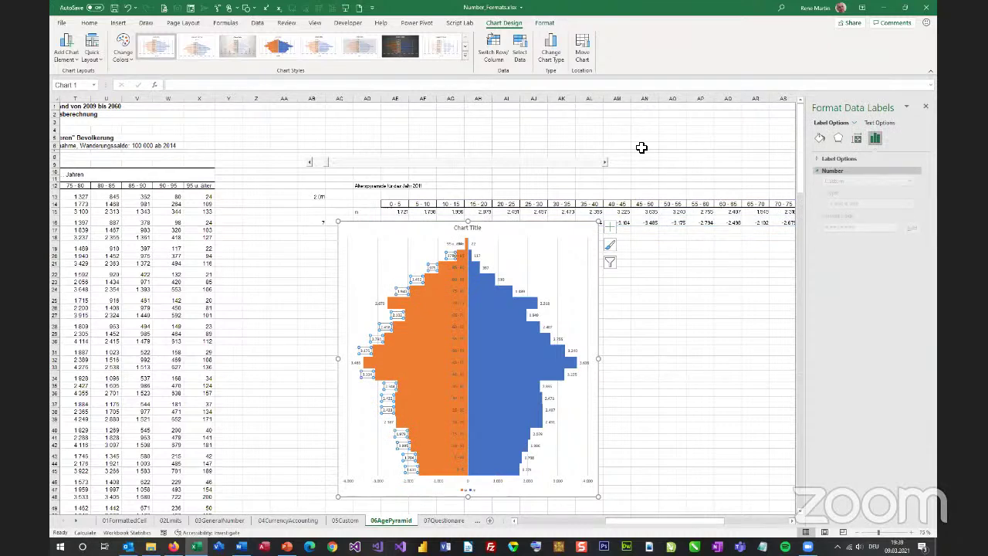
click(87, 25)
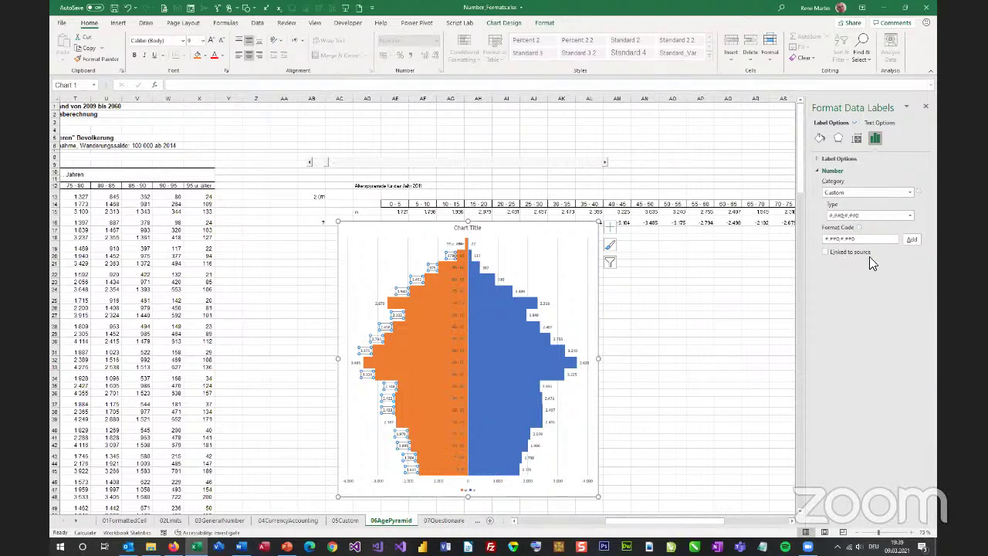
drag(605, 364, 655, 355)
click(726, 264)
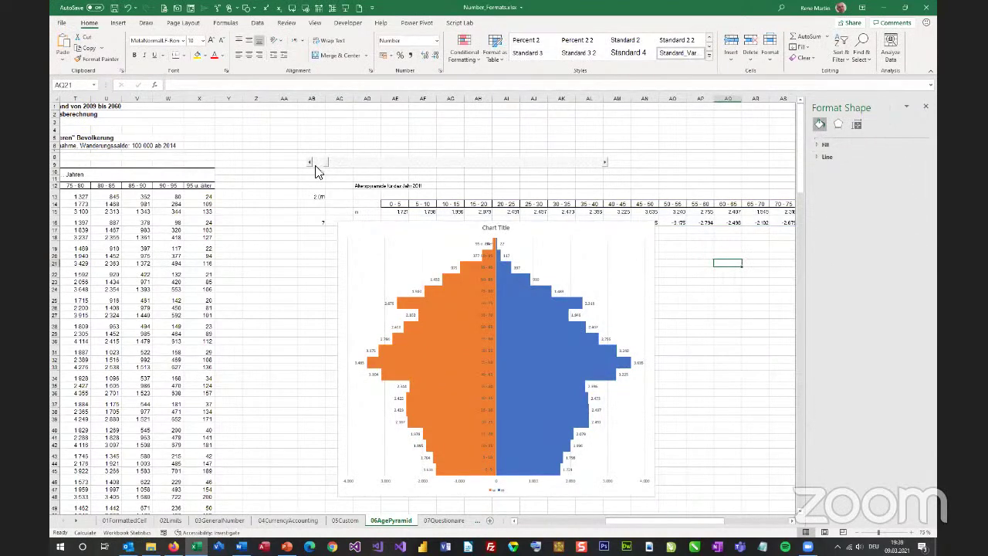
Step: Drag the year scroll bar right so the pyramid updates to a later year
drag(322, 168, 555, 177)
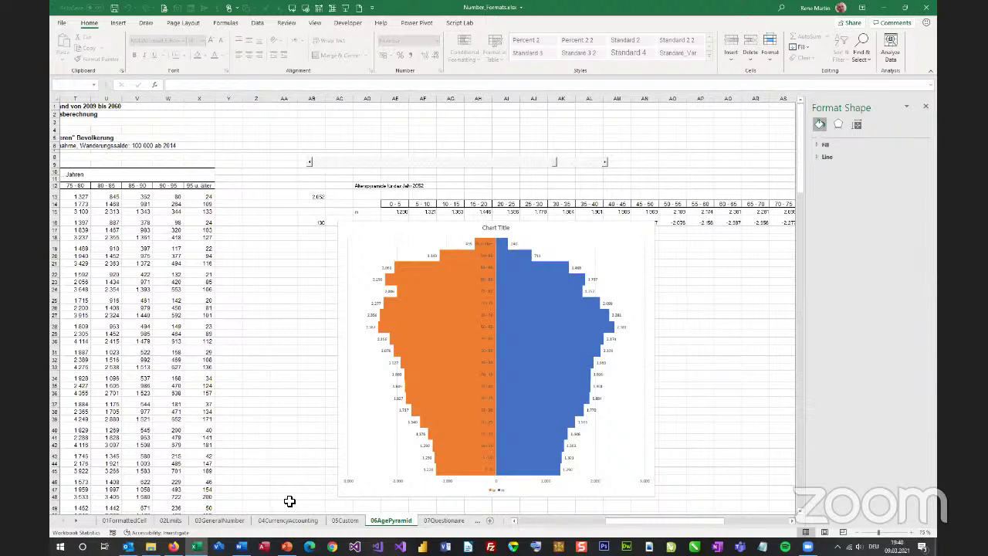
Step: Switch to the 07Questionaire sheet
click(444, 520)
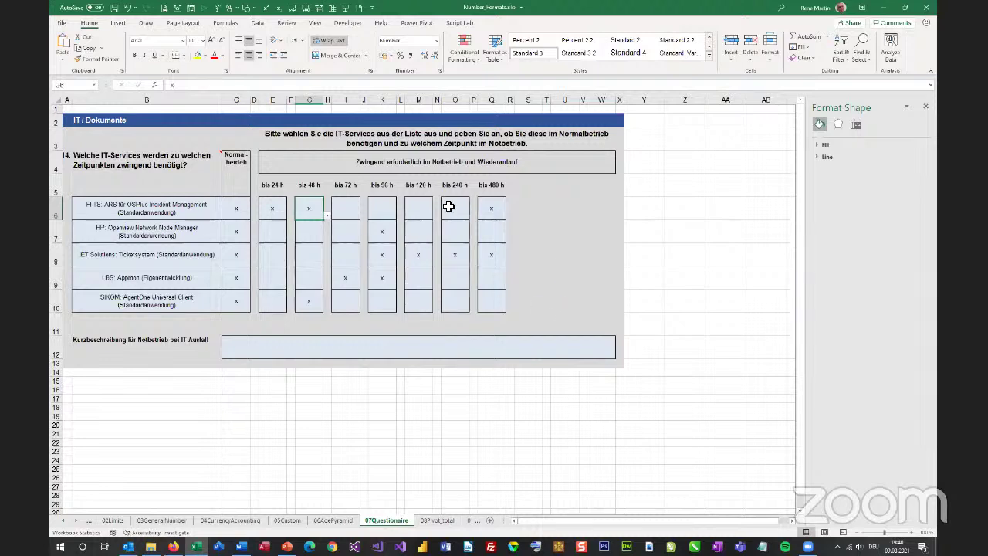
Step: Set cell I7 (HP row, bis 72 h) to 'keine Angabe' from its dropdown, replacing x
click(67, 160)
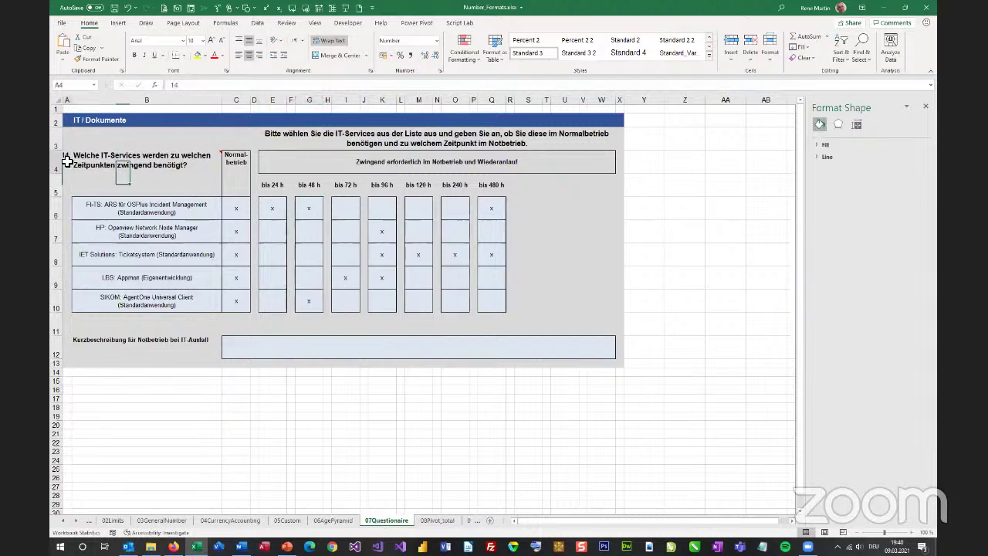
click(346, 236)
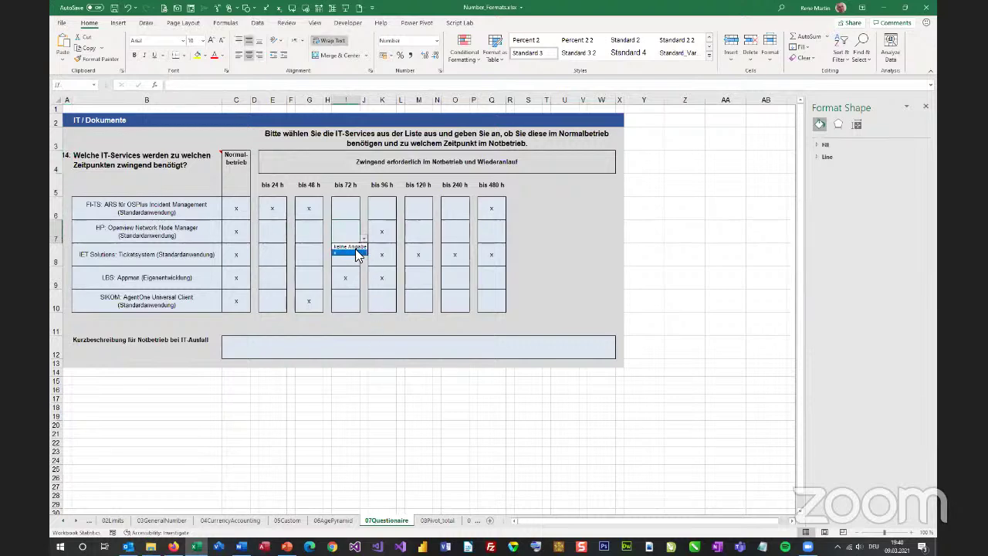
click(355, 255)
click(364, 238)
click(349, 247)
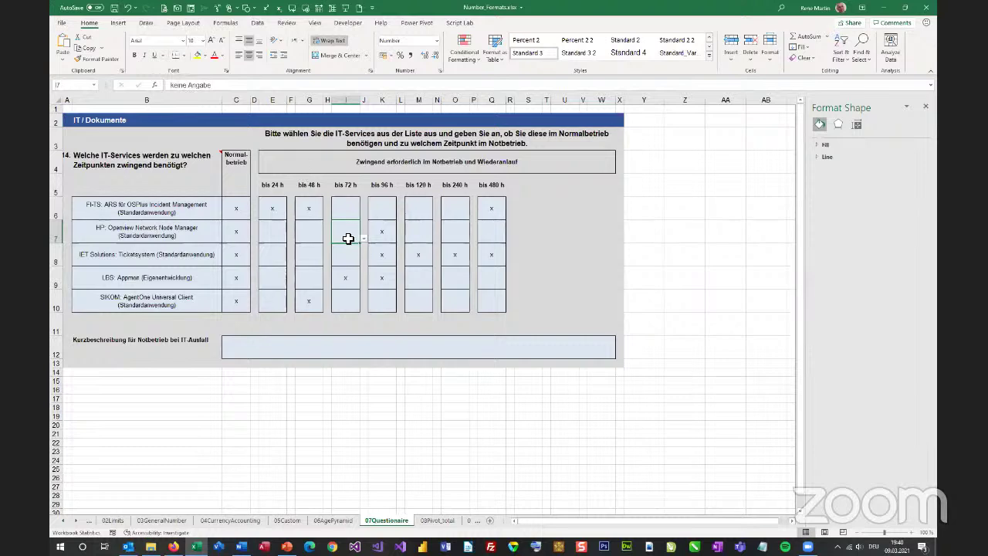
Step: Enter 'nope' in B18 and give it a white font colour
click(197, 408)
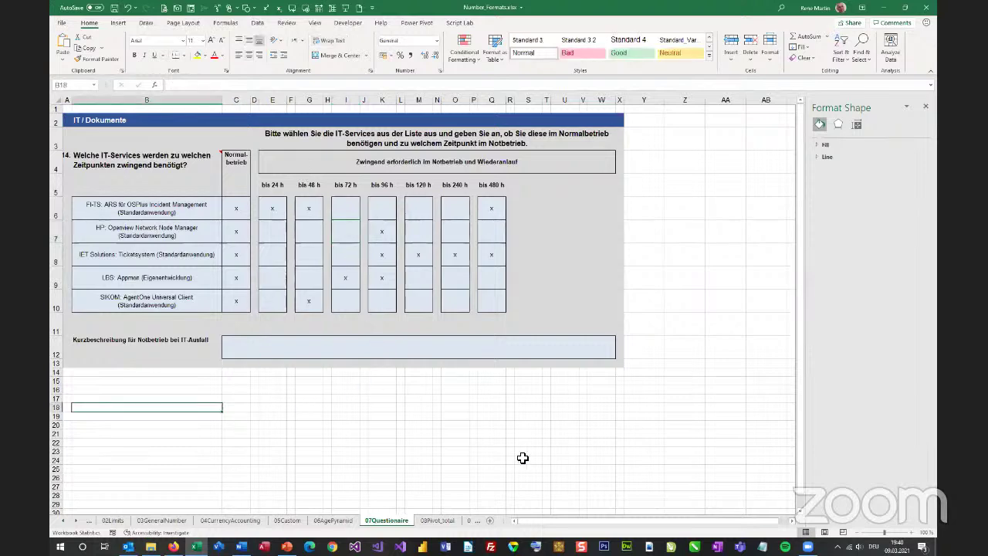
text(nope)
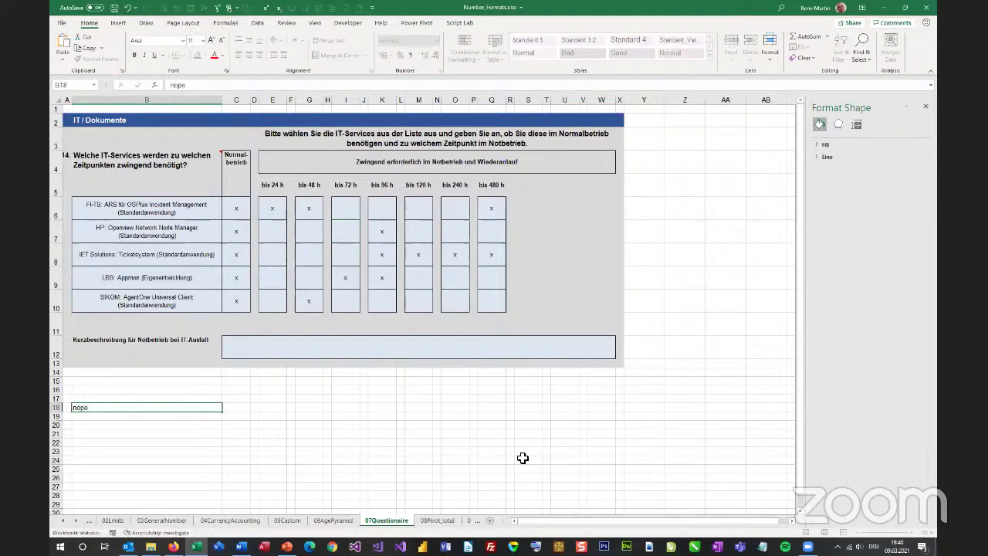
key(Return)
key(Up)
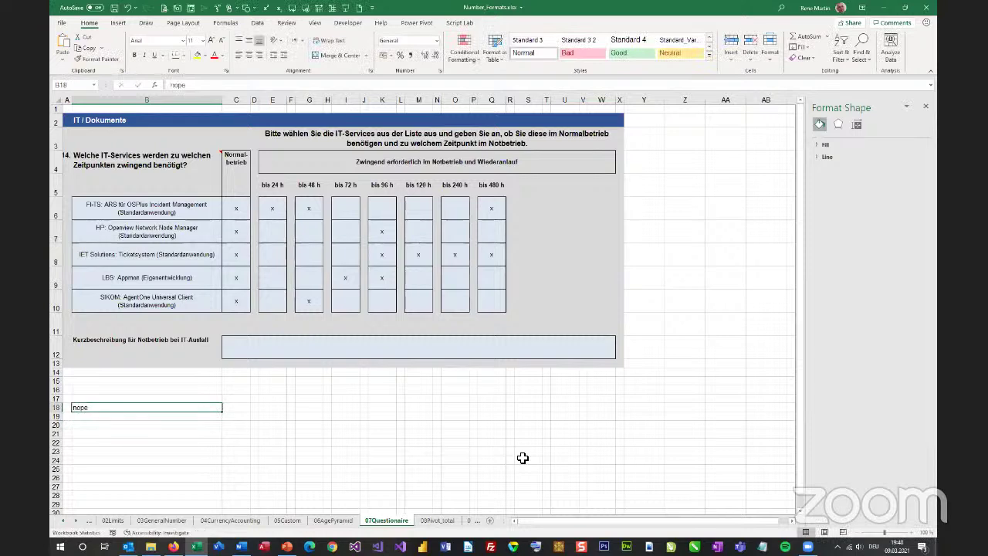
click(222, 56)
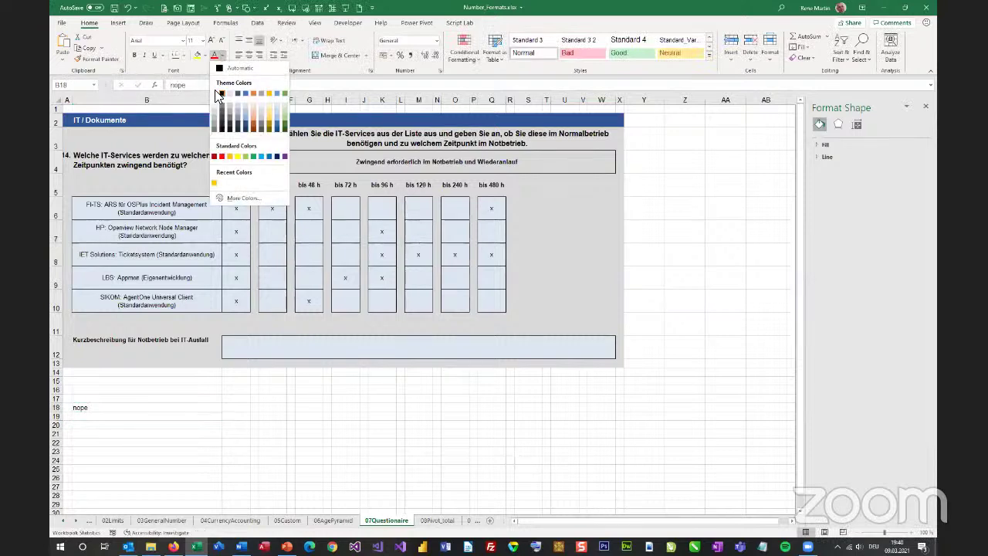
click(219, 93)
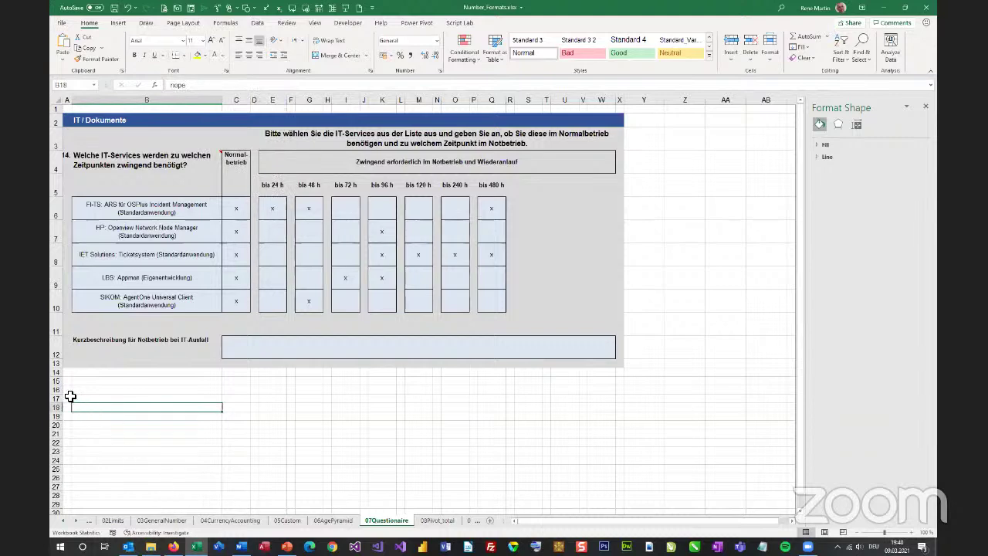
Step: Fill the block A16:C22 with gold
drag(68, 391, 256, 445)
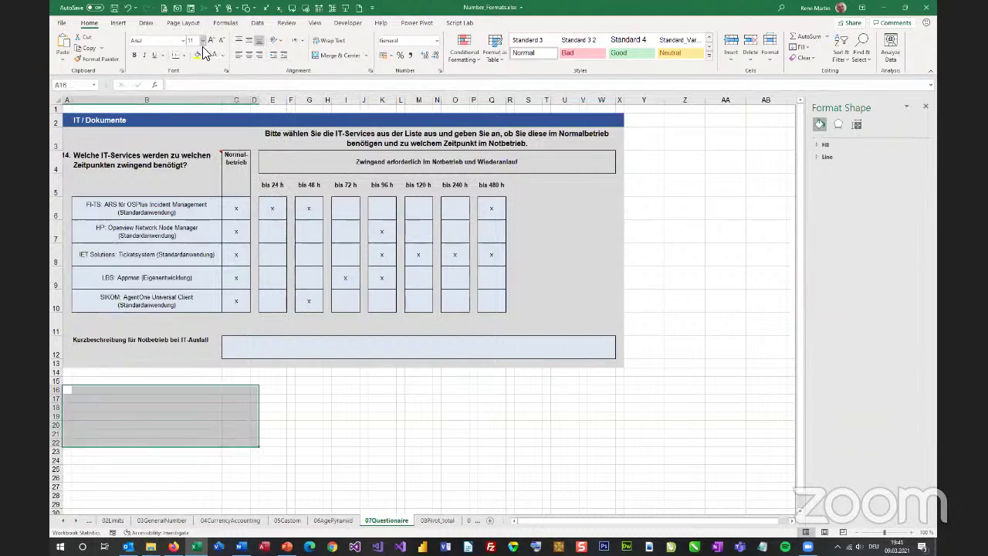
click(207, 56)
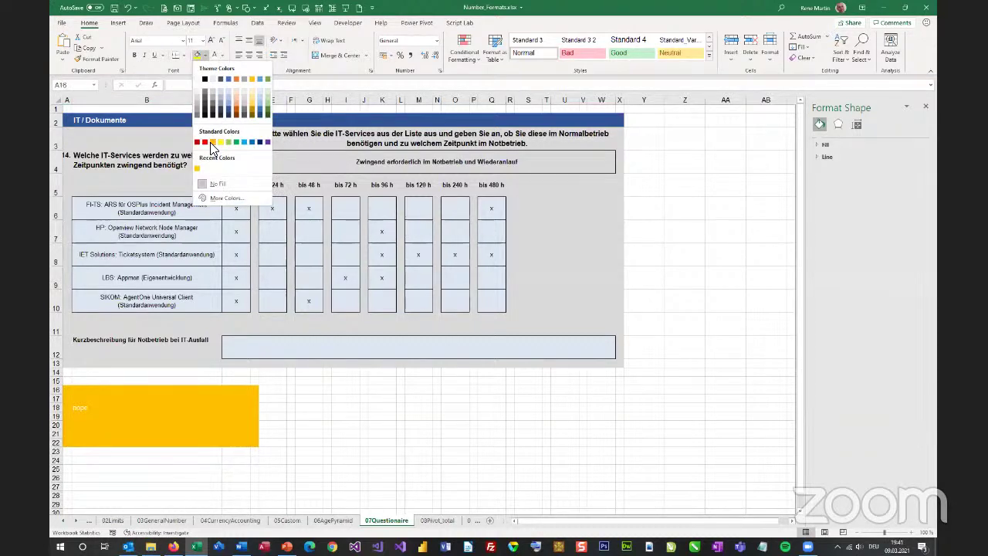
click(216, 138)
click(126, 416)
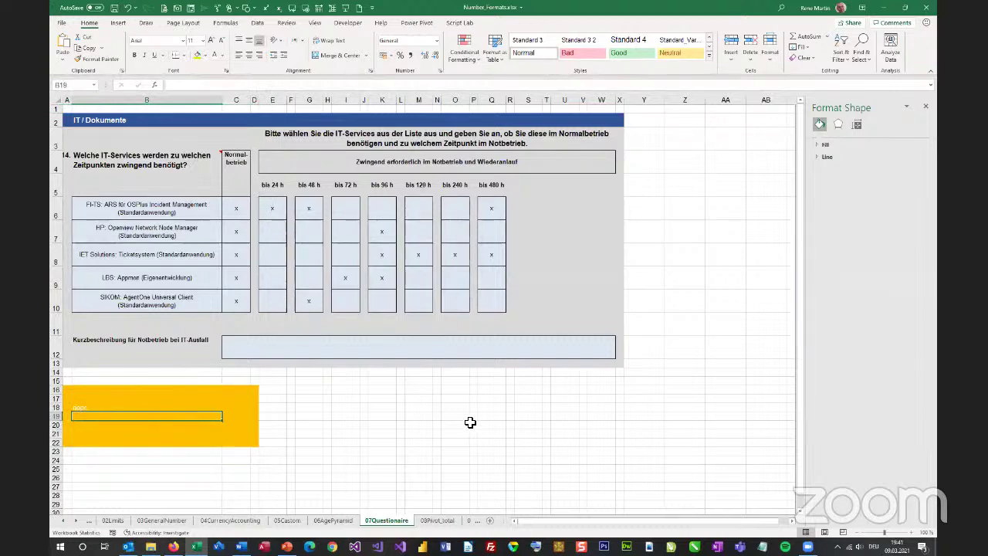
Step: Give B18 the custom number format ; so 'nope' is hidden
click(99, 410)
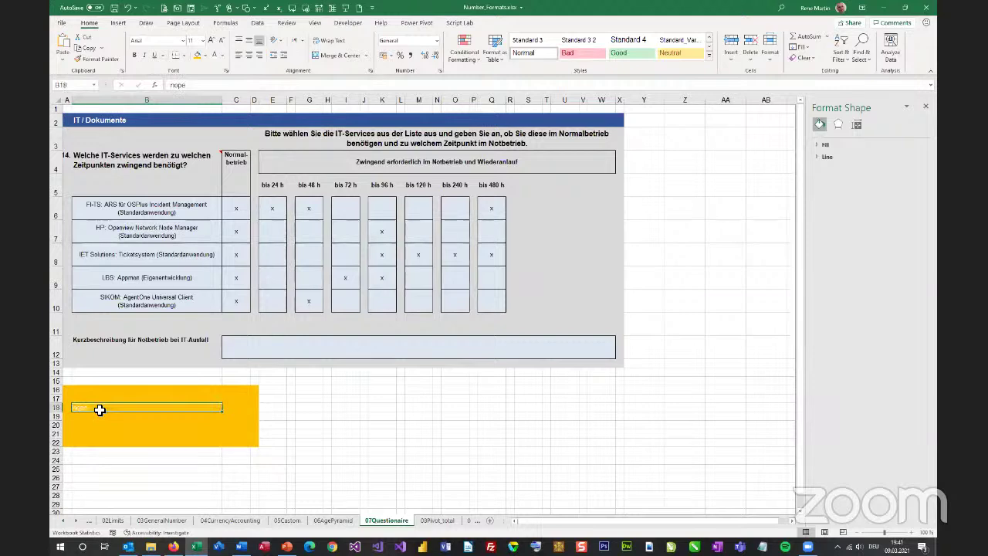
key(ctrl+1)
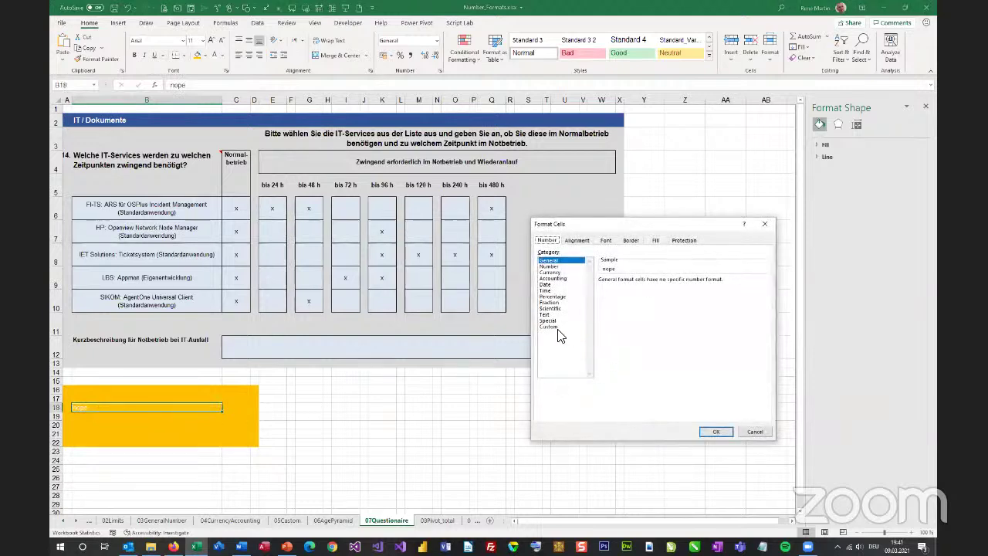
click(557, 327)
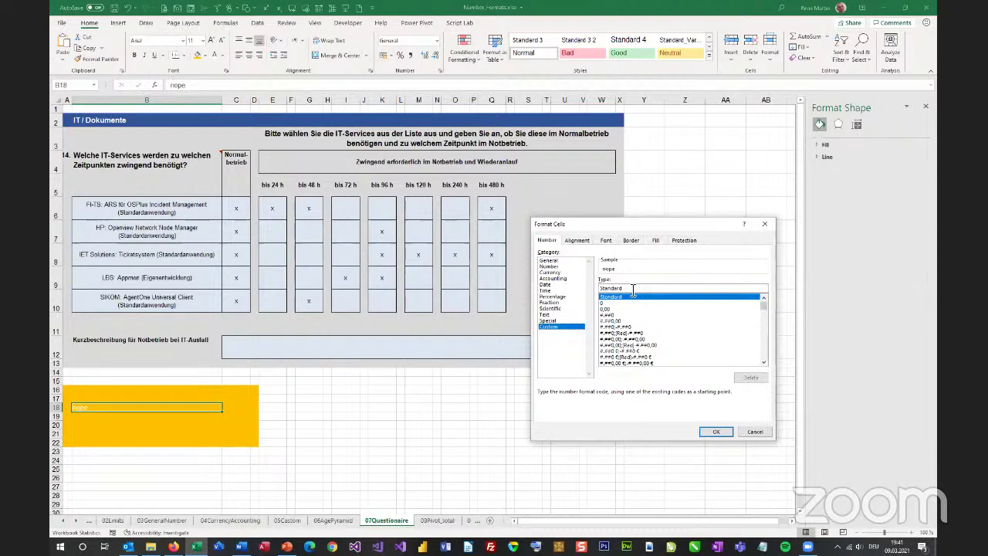
key(BackSpace)
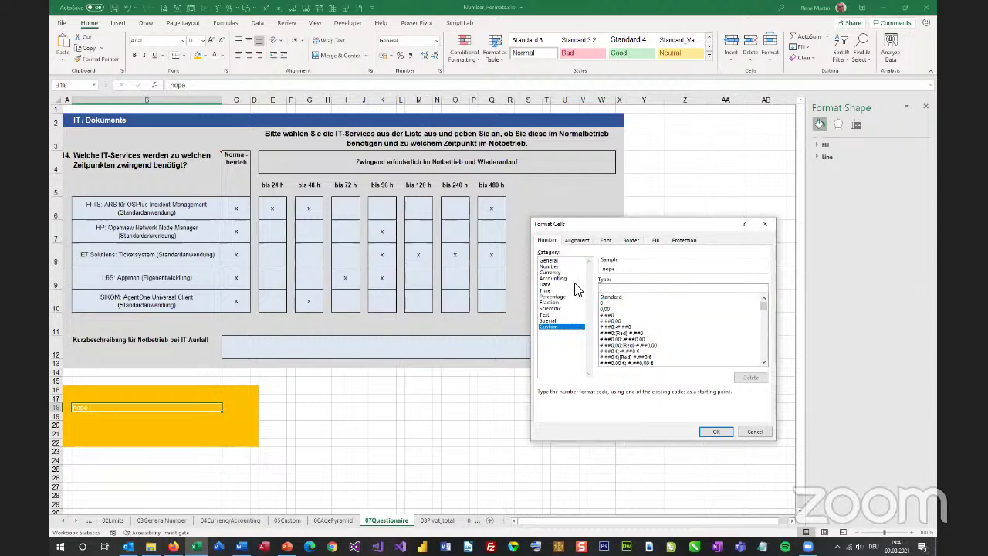
text(;;;)
click(716, 432)
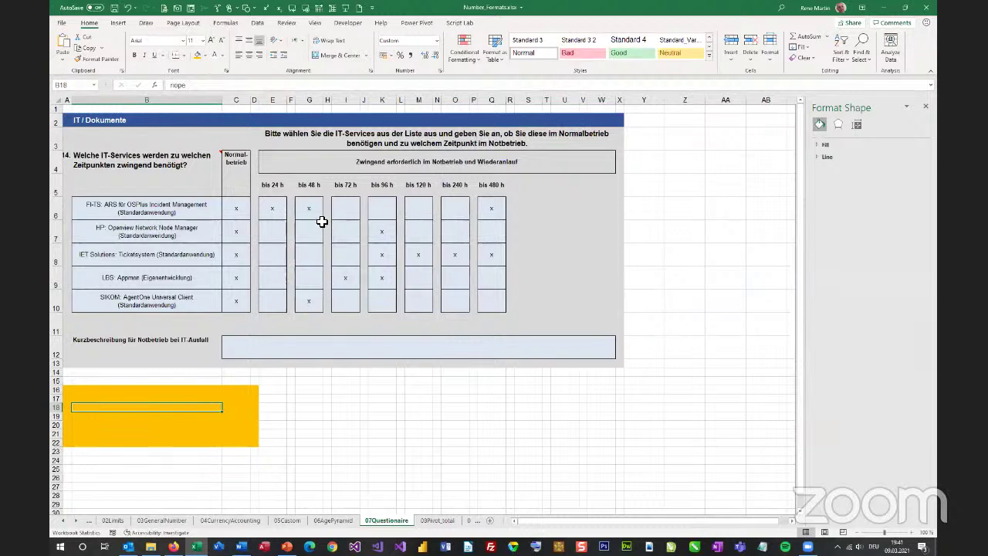
Step: Open I6's keine Angabe conditional formatting rule in the rule editor
click(353, 210)
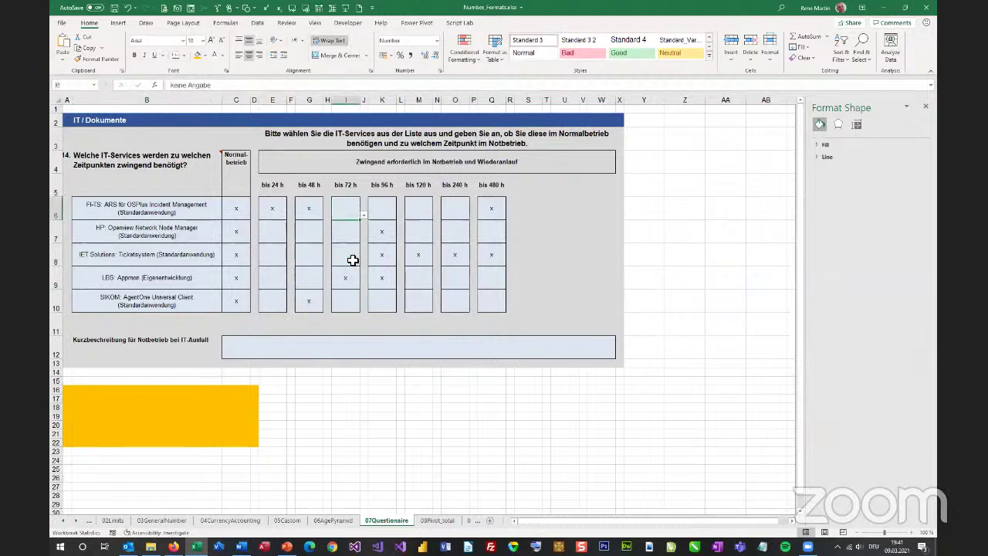
click(464, 48)
click(484, 212)
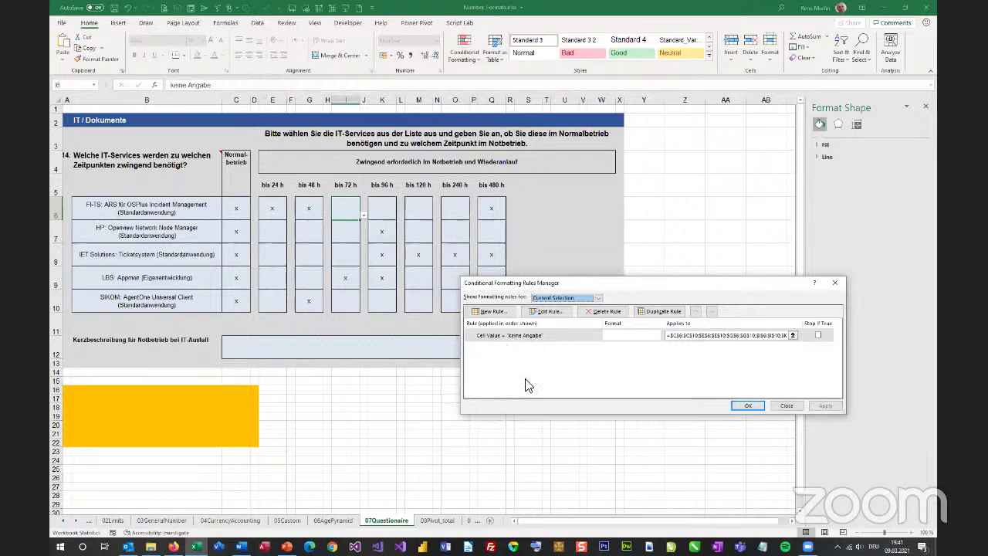
click(550, 312)
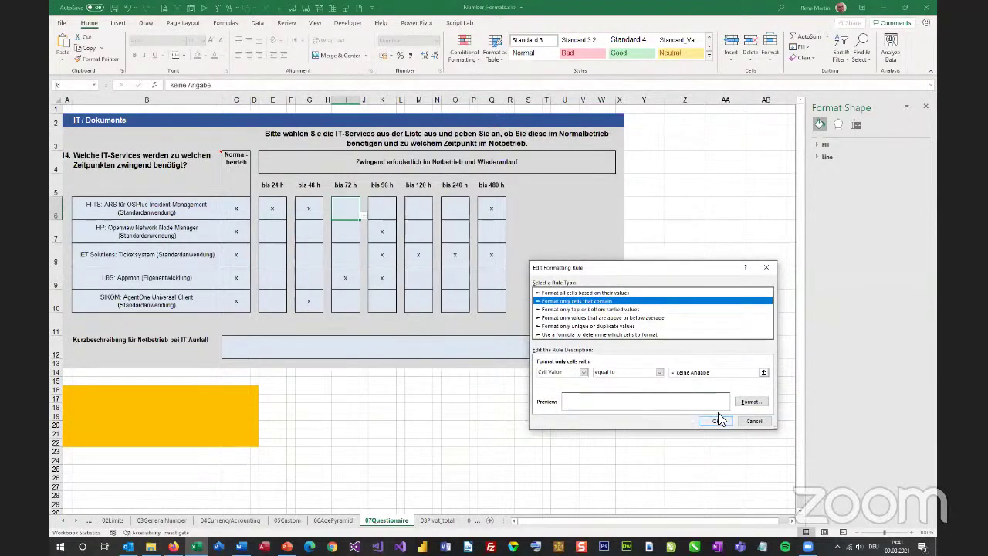
drag(649, 274, 361, 220)
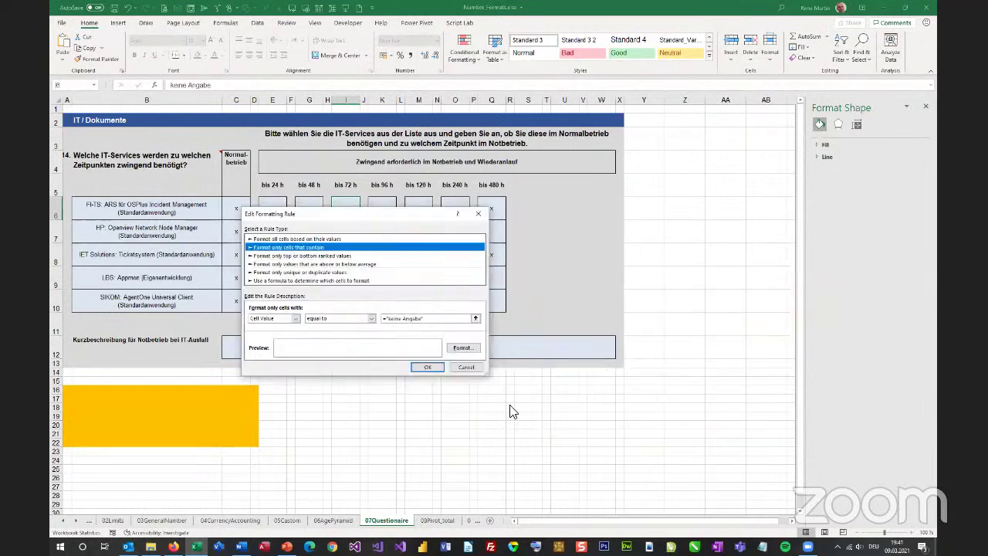
drag(488, 375, 655, 373)
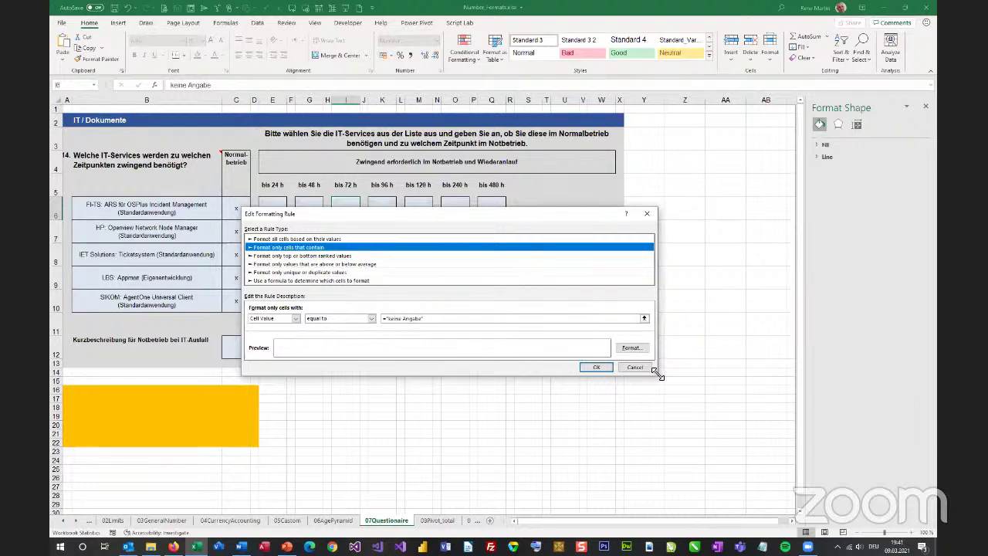
drag(657, 374, 630, 373)
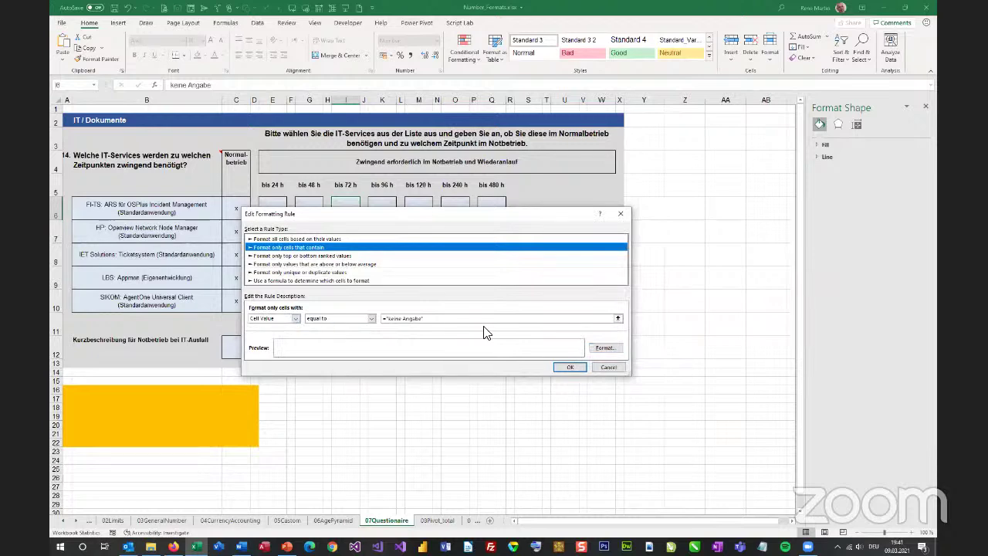
Step: Review the rule's custom number format, then cancel out of all rule windows unchanged
click(605, 349)
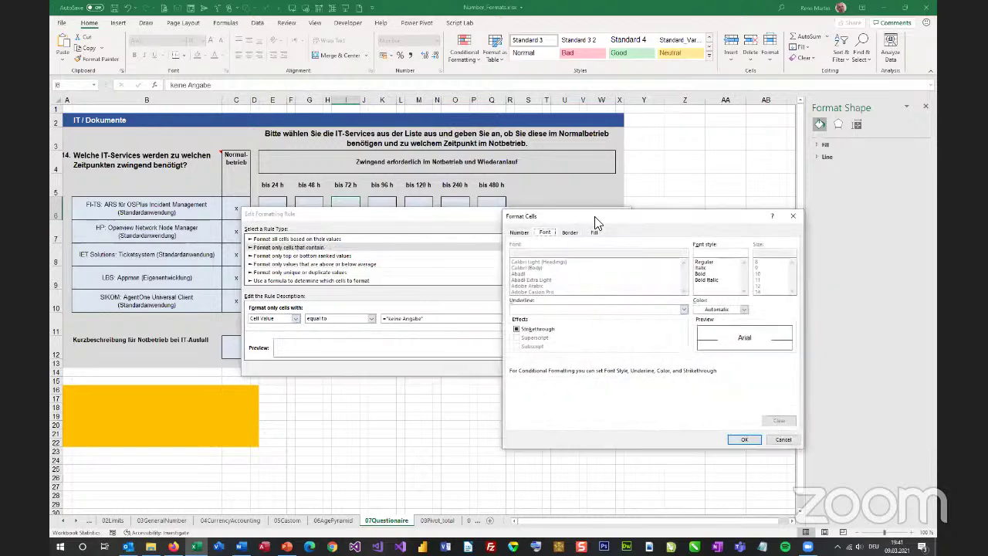
drag(584, 221, 444, 263)
click(377, 275)
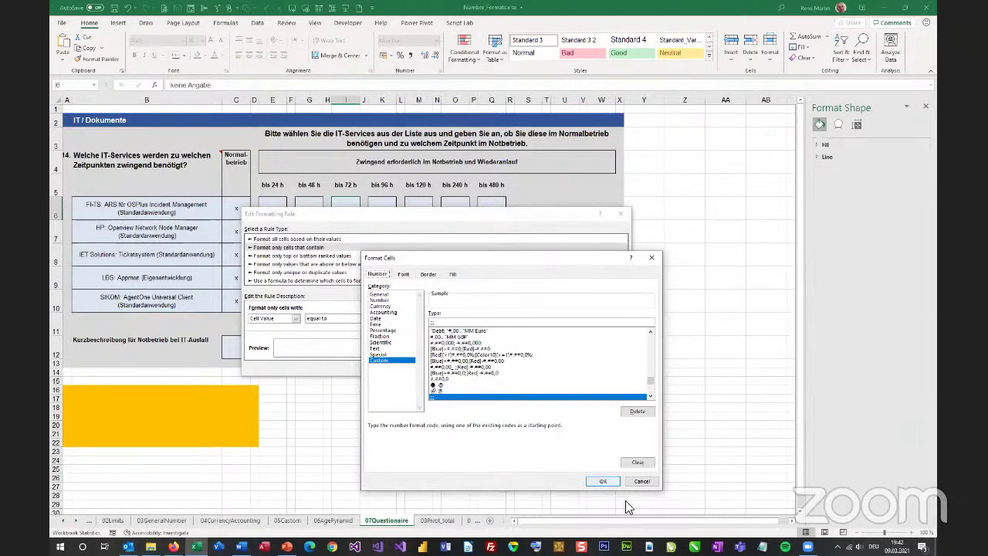
click(638, 479)
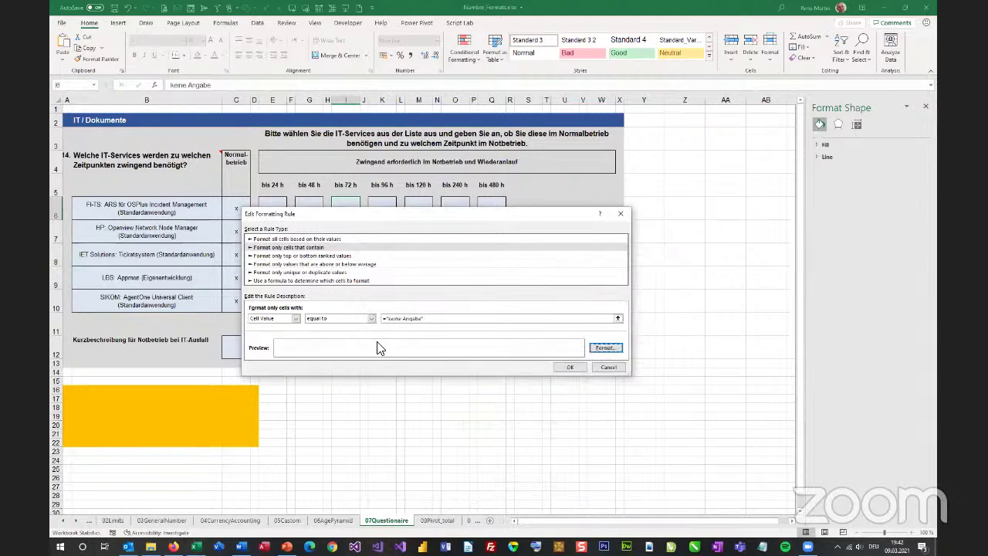
click(608, 366)
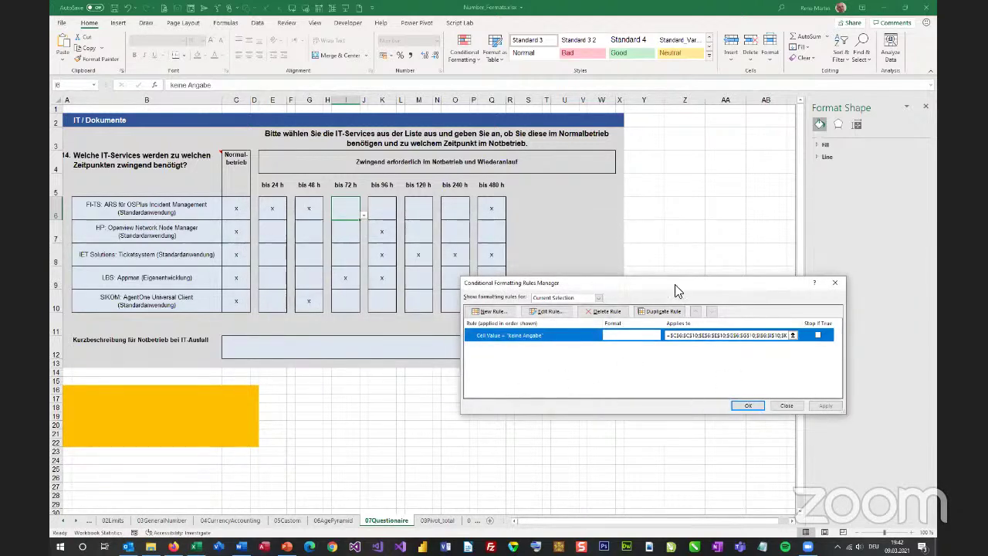
drag(672, 291, 491, 289)
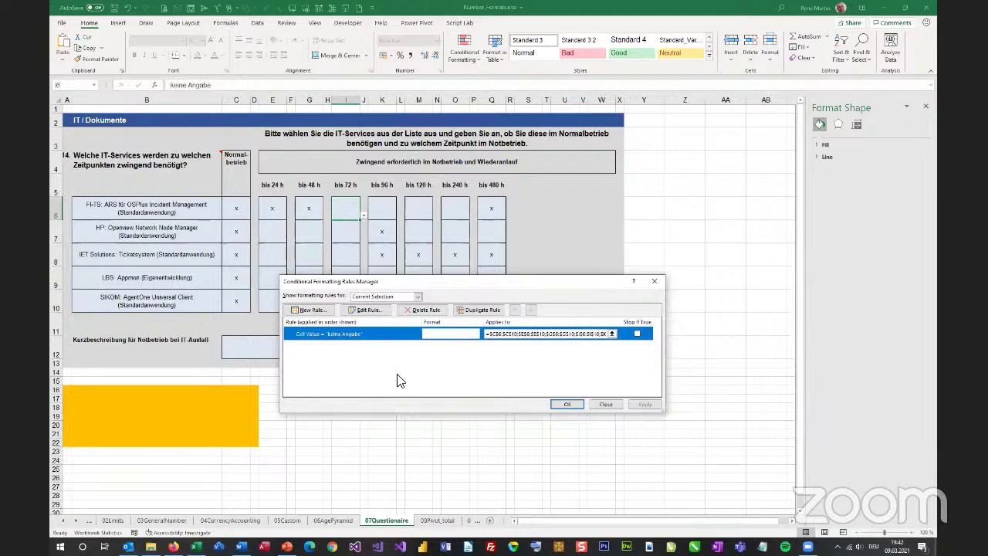
click(609, 403)
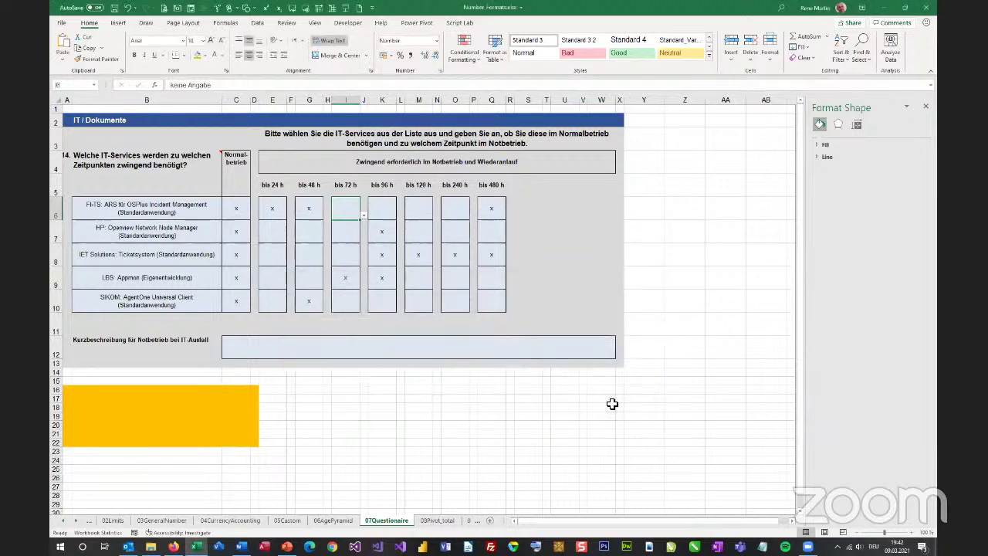
Step: Switch I6 to x and back to keine Angabe, then go to 08Pivot_total
click(363, 215)
click(353, 230)
click(363, 215)
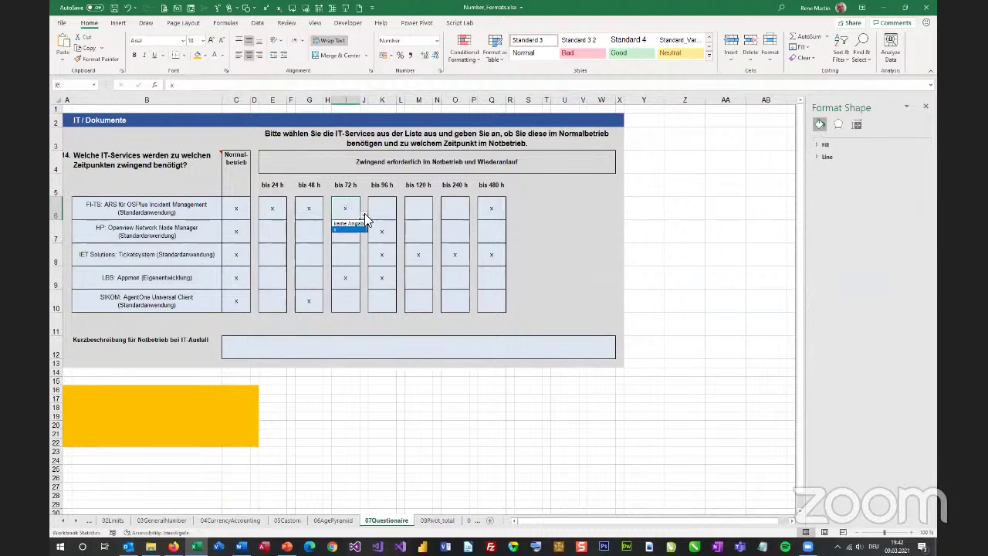
click(348, 223)
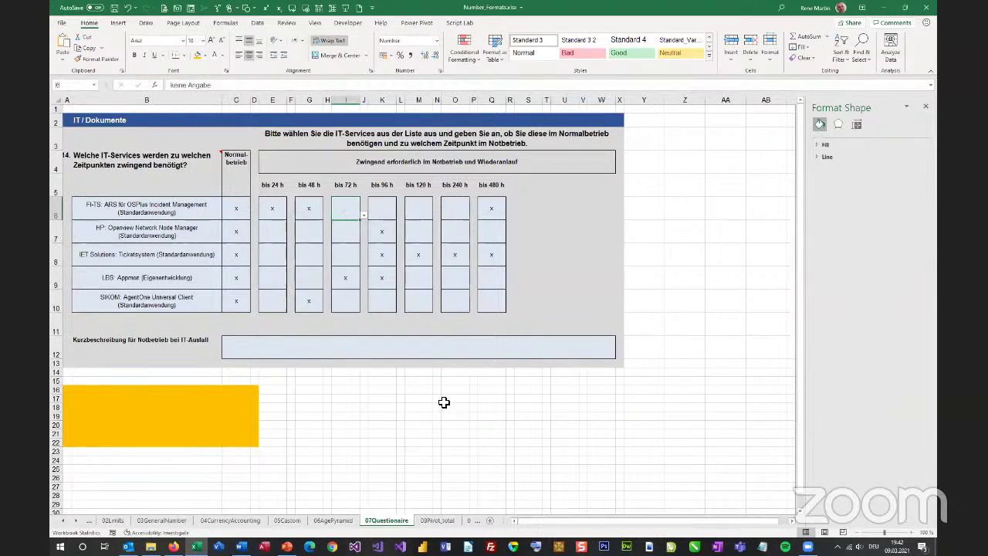
key(ctrl+Page_Down)
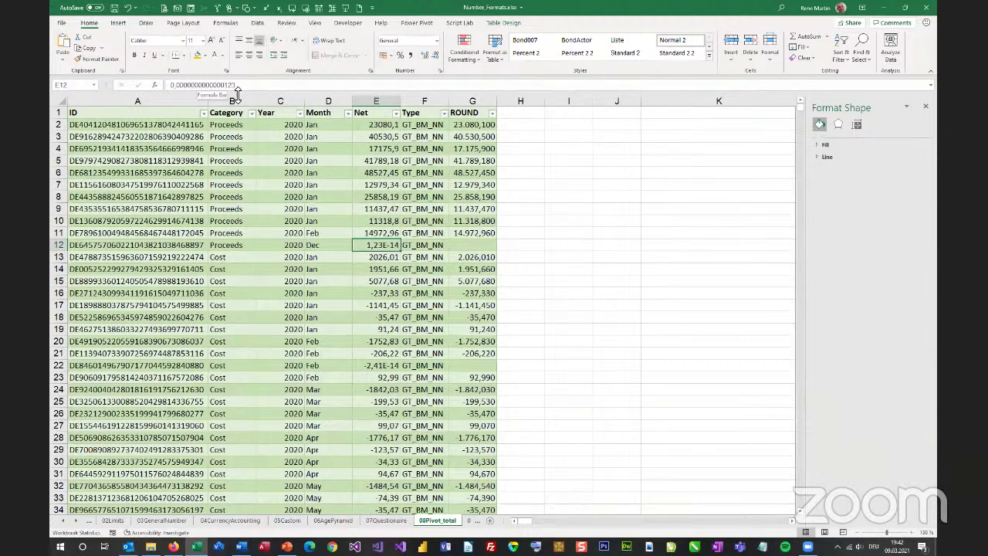
Step: Inspect the tiny negative value in E22 and undo to restore G12's ROUND formula
click(363, 367)
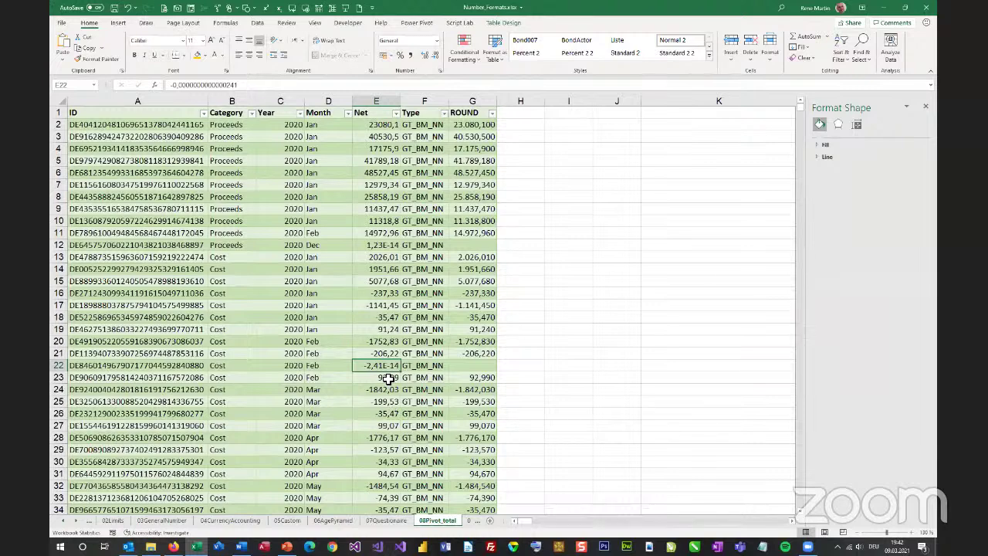
click(478, 244)
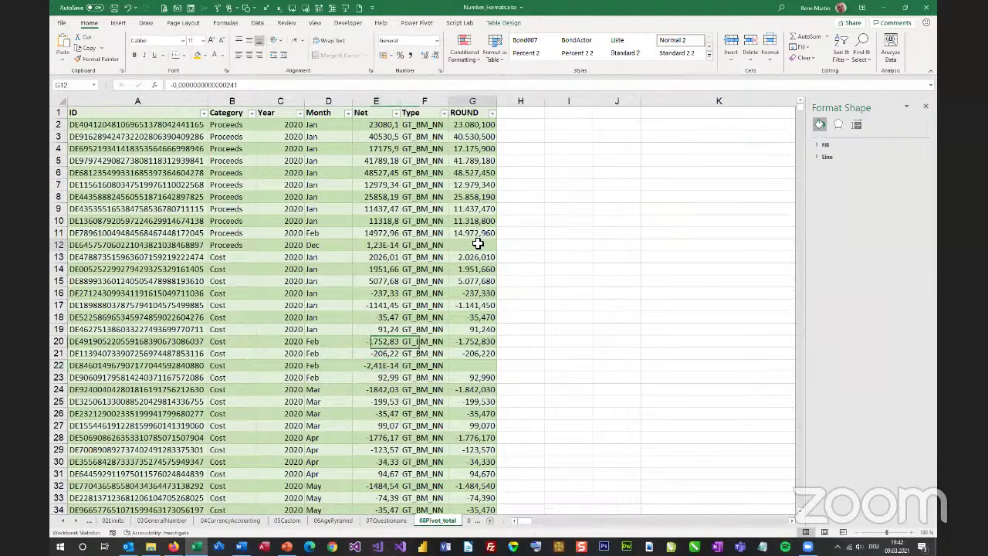
key(ctrl+z)
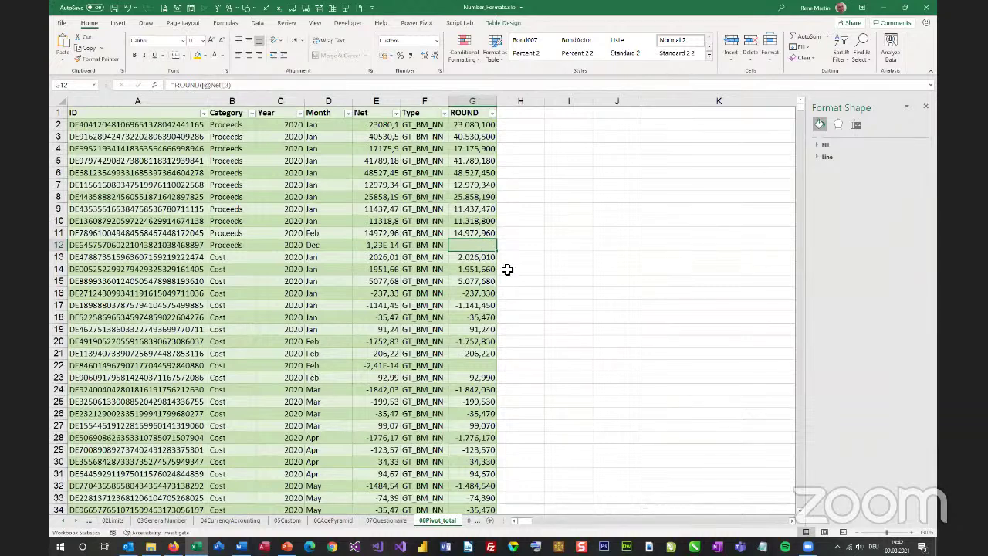
Step: Review G12's number format, then select G22 and move to the 09todo sheet
key(ctrl+1)
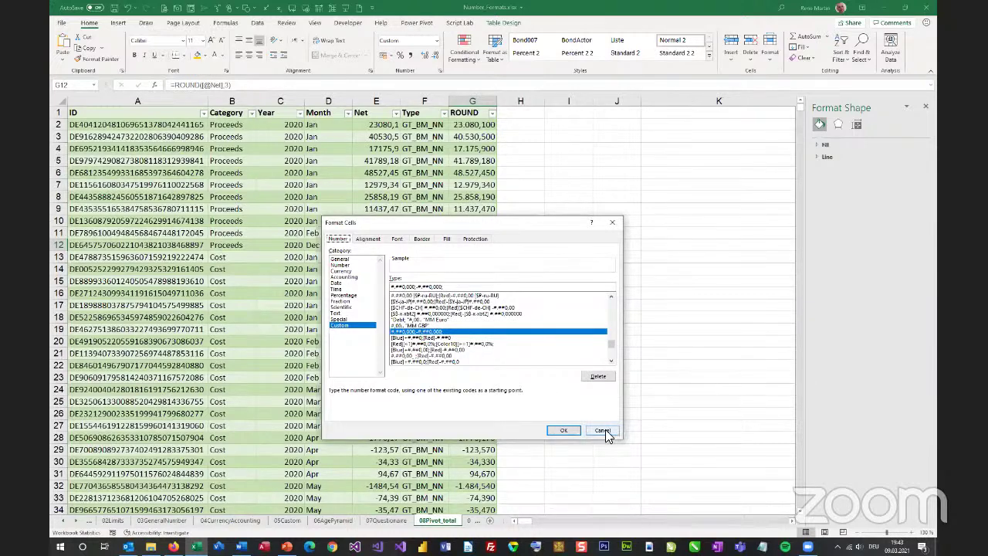
click(563, 430)
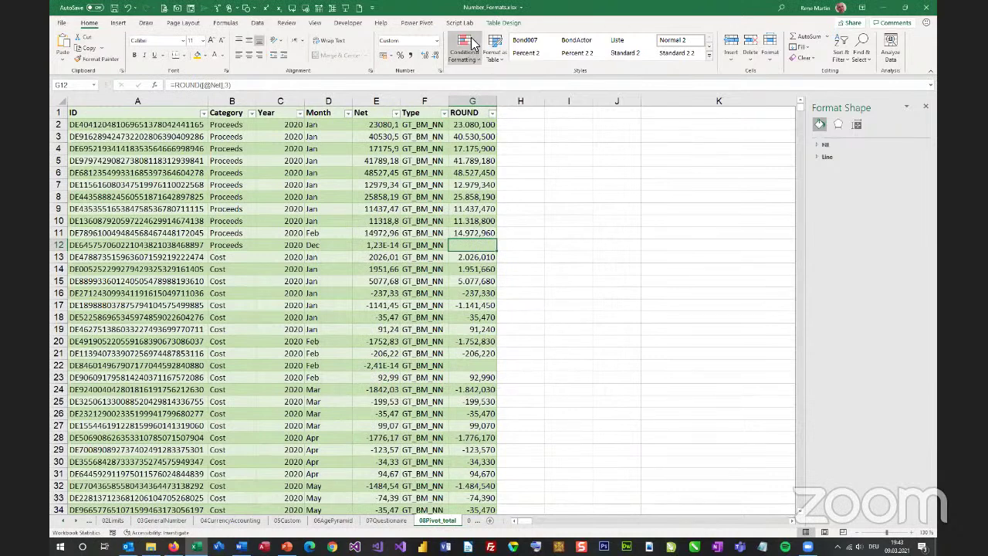
click(482, 368)
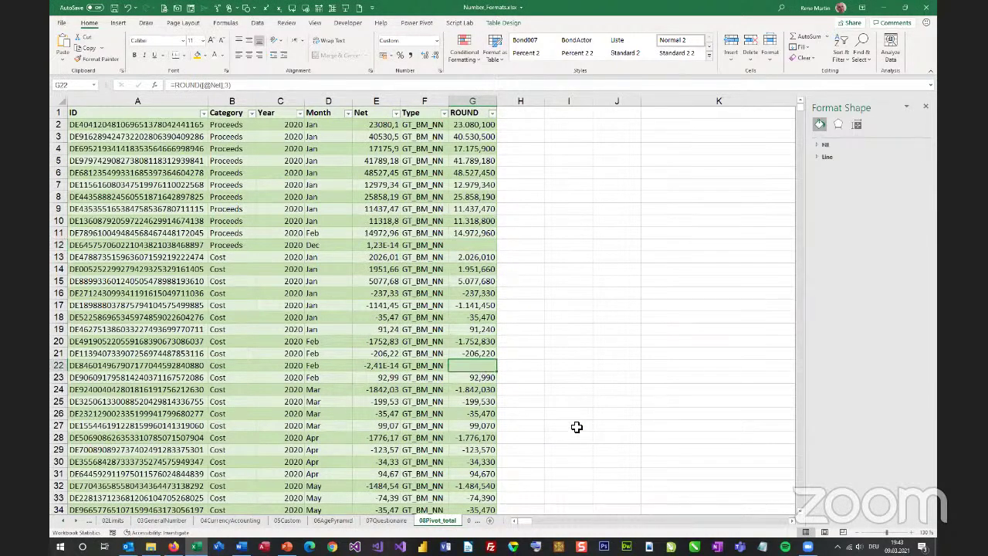
key(ctrl+Page_Down)
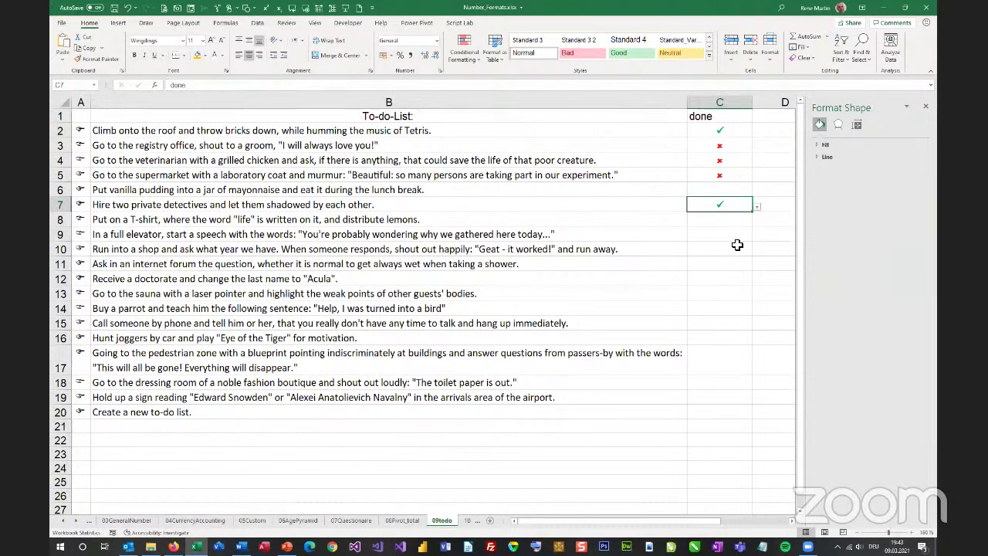
Step: Set the status in C7 and C8 to 'in progress' so both show red crosses
click(757, 208)
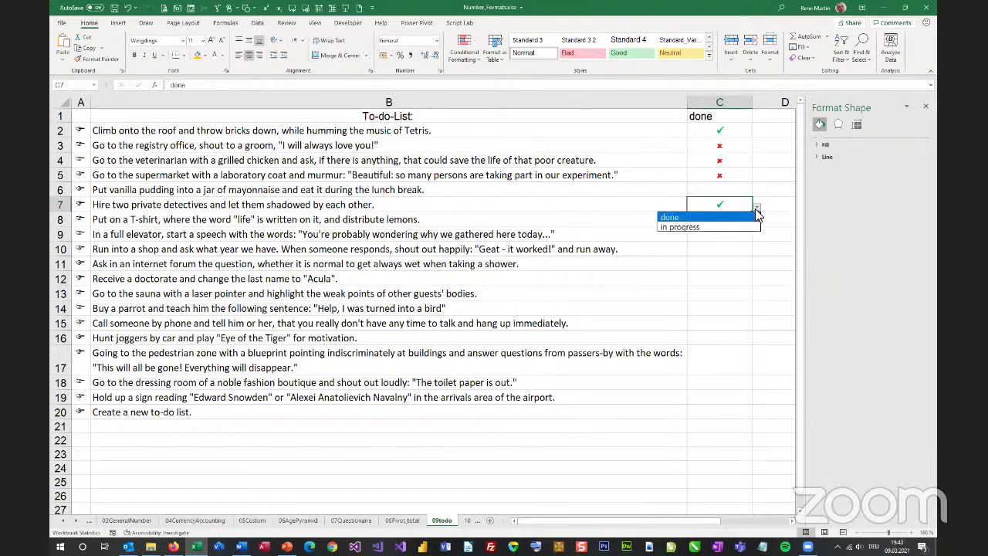
click(745, 227)
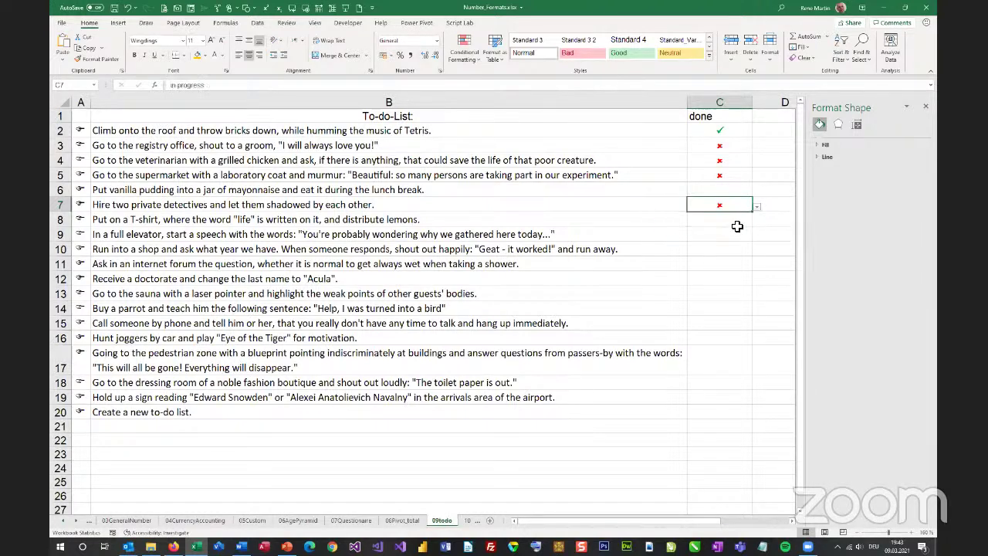
click(734, 223)
click(757, 221)
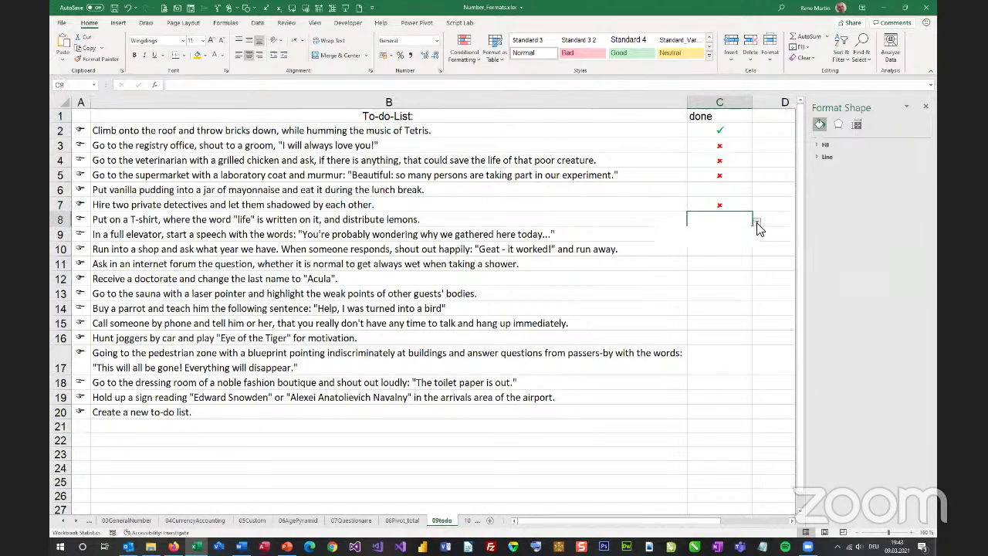
click(742, 232)
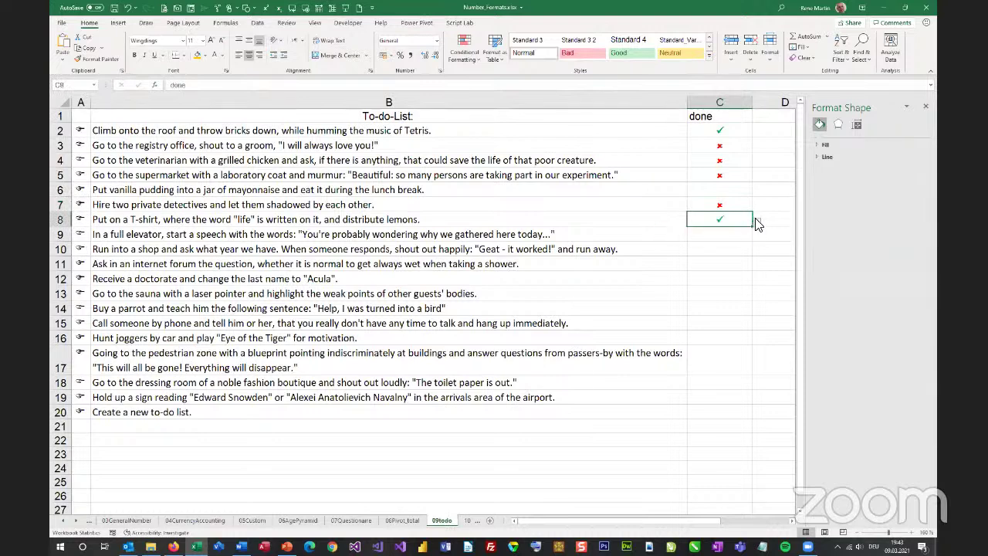
click(757, 221)
click(755, 243)
click(465, 442)
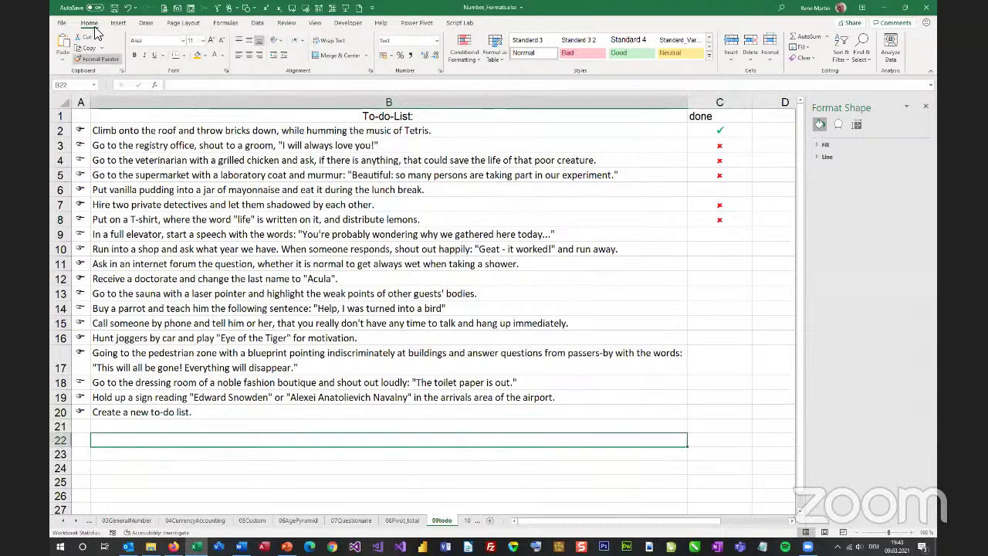
Step: Insert the Wingdings cross (251) and check mark (252) symbols into B22
click(118, 22)
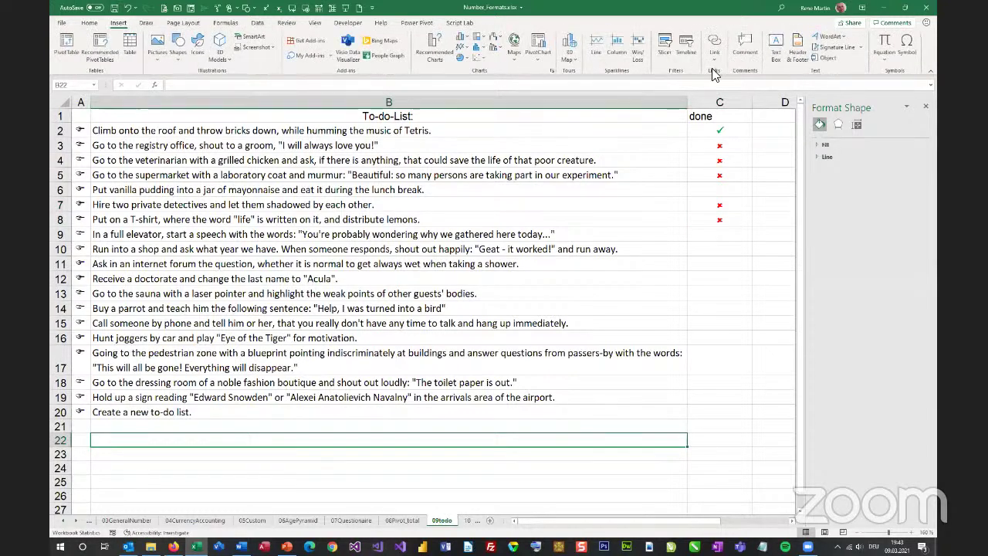
click(906, 48)
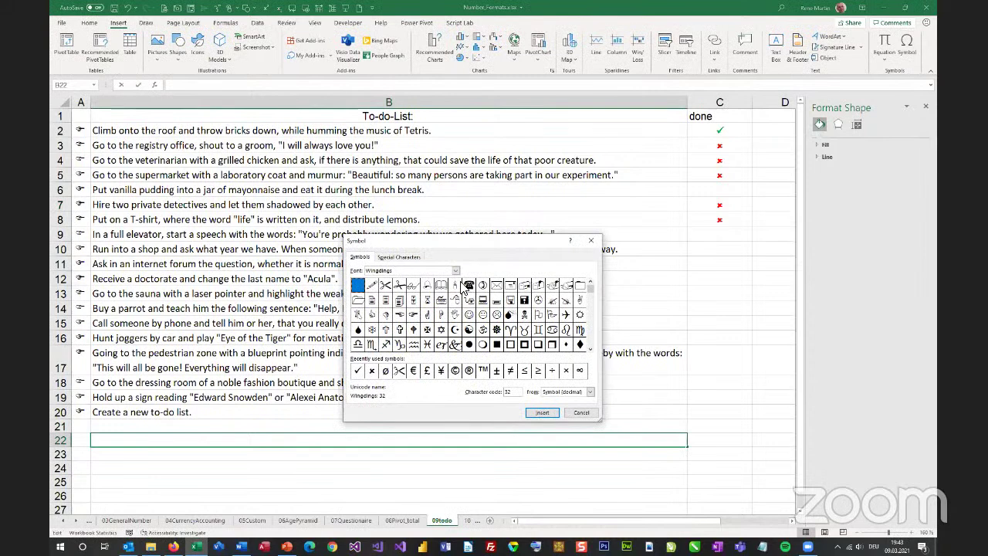
scroll(463, 290, down, 5)
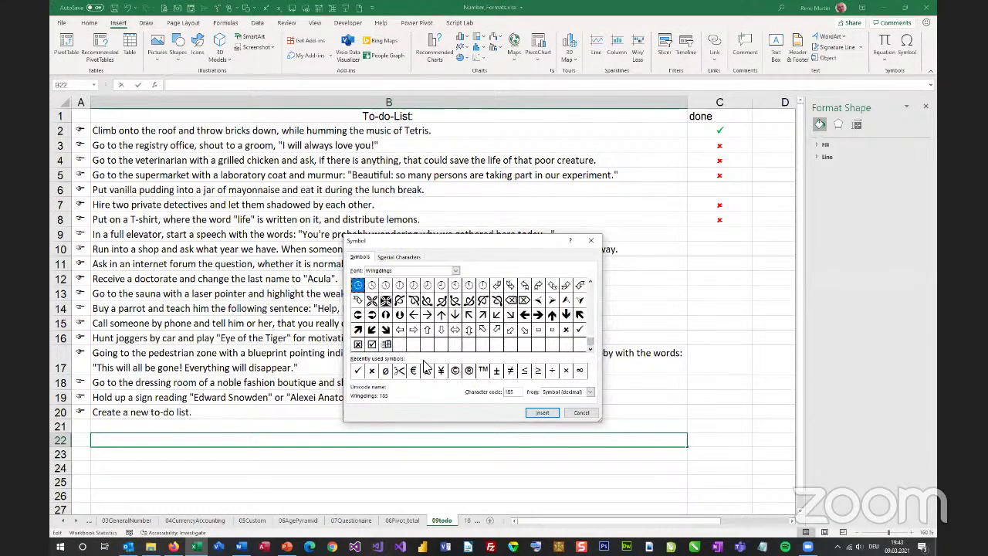
click(564, 332)
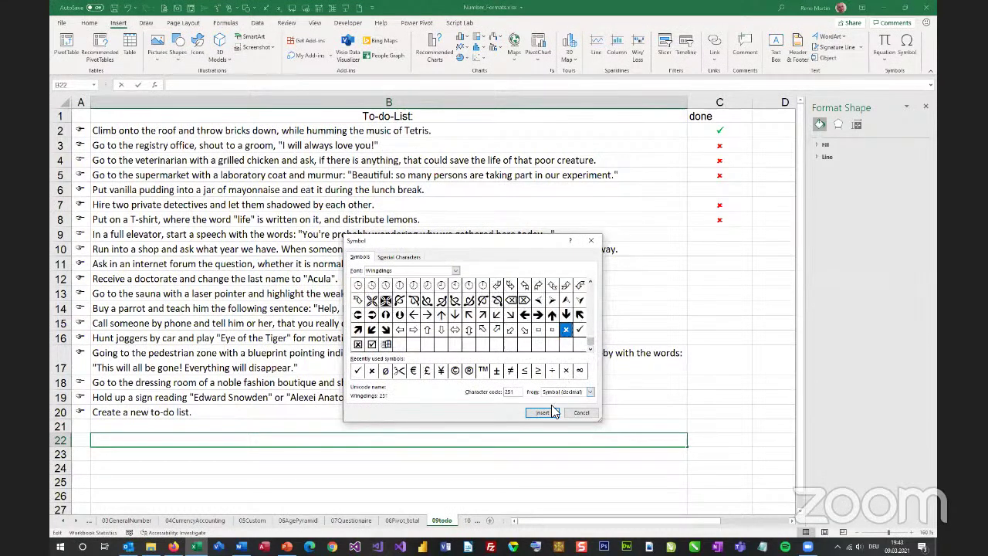
click(546, 412)
click(580, 330)
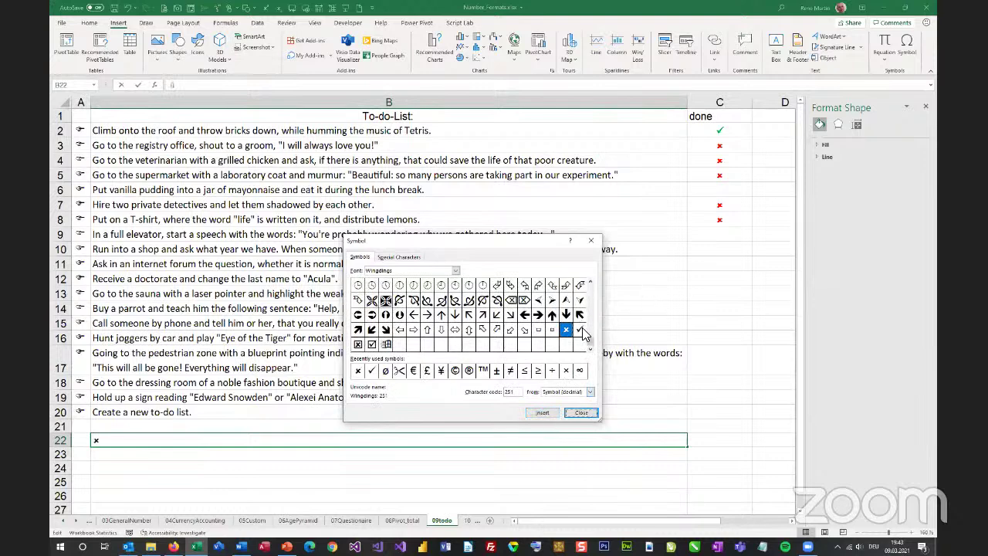
click(543, 412)
click(583, 412)
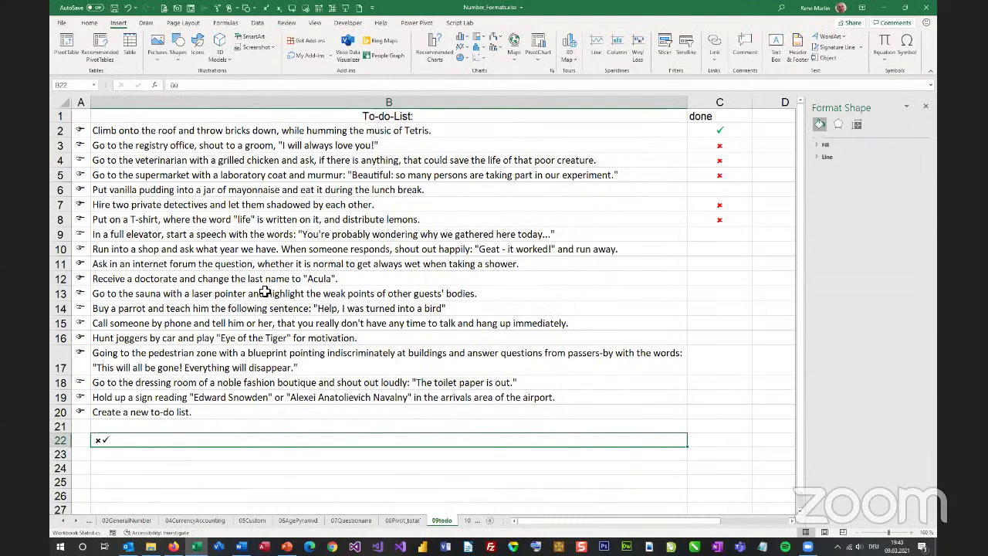
Step: Change B22's font to Verdana so the symbols display as ûü
click(90, 23)
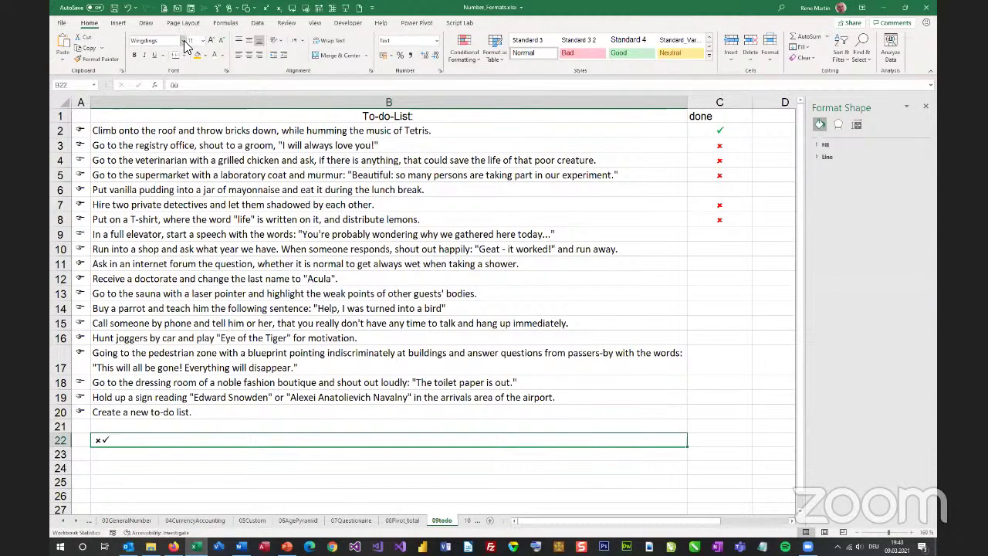
click(182, 41)
text(Verdana)
key(Return)
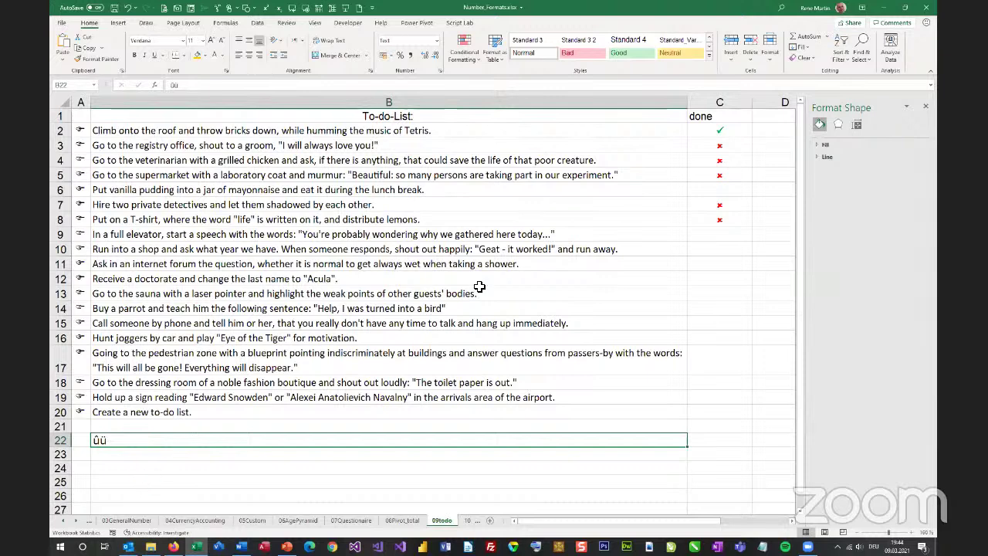
click(730, 235)
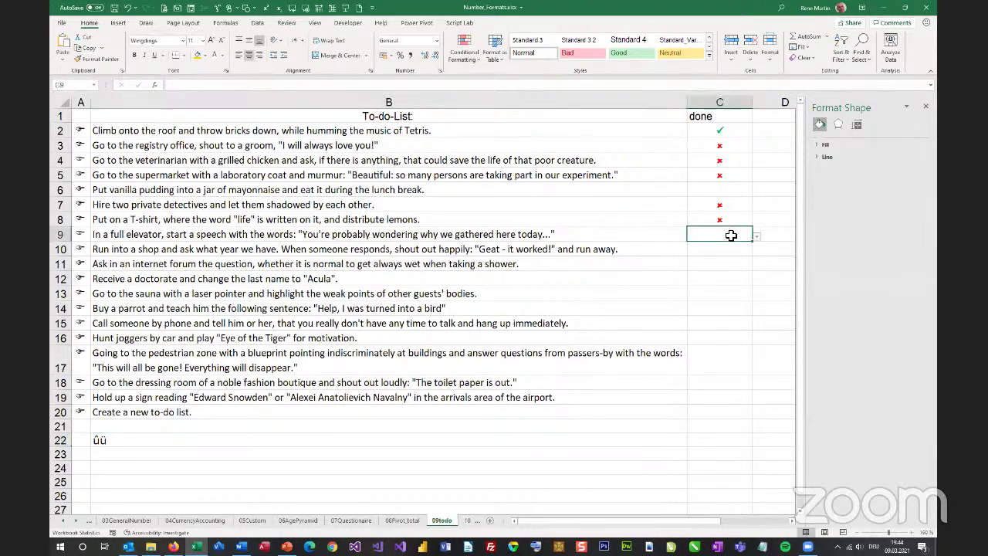
click(756, 236)
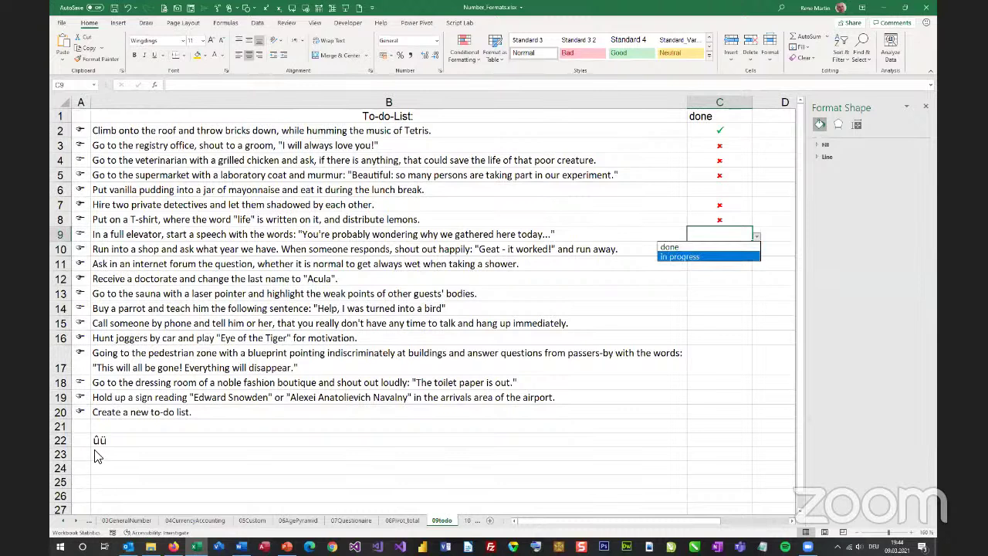
key(Escape)
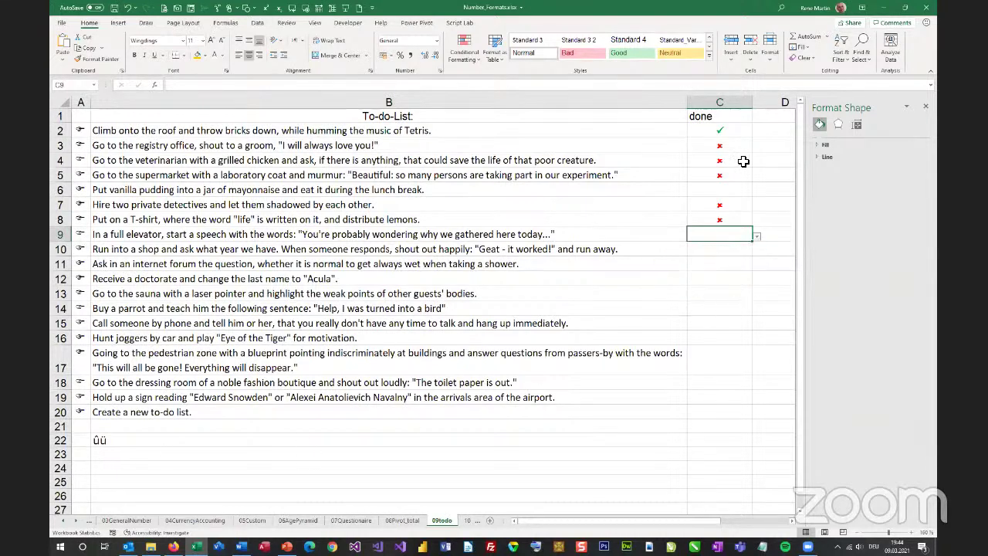
click(726, 143)
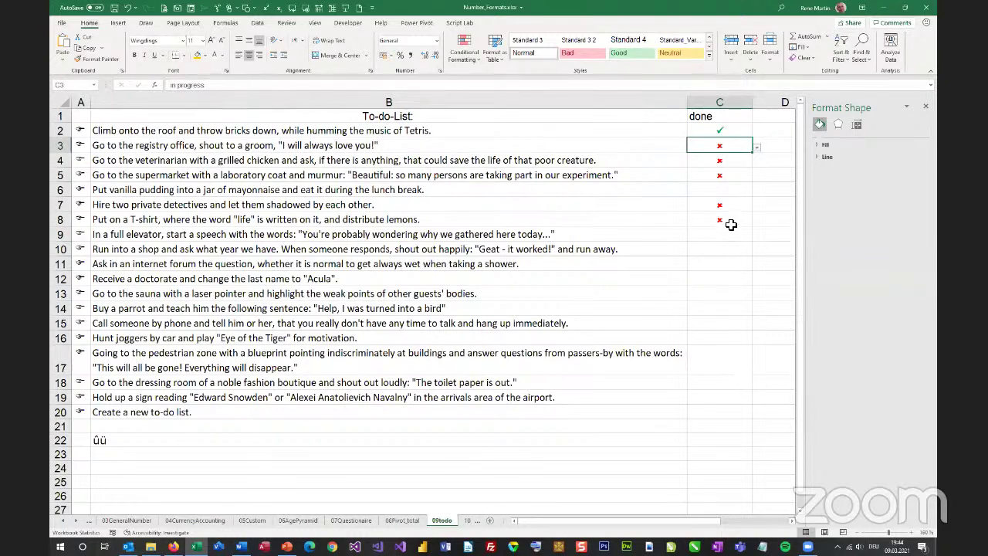
Step: Open the done rule from the Conditional Formatting Rules Manager and look at its format
click(472, 59)
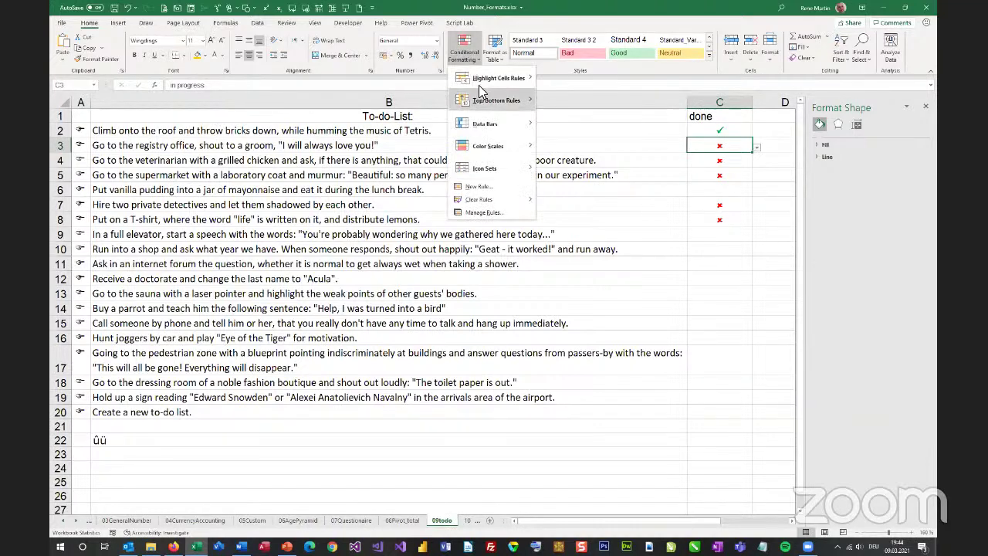
click(485, 213)
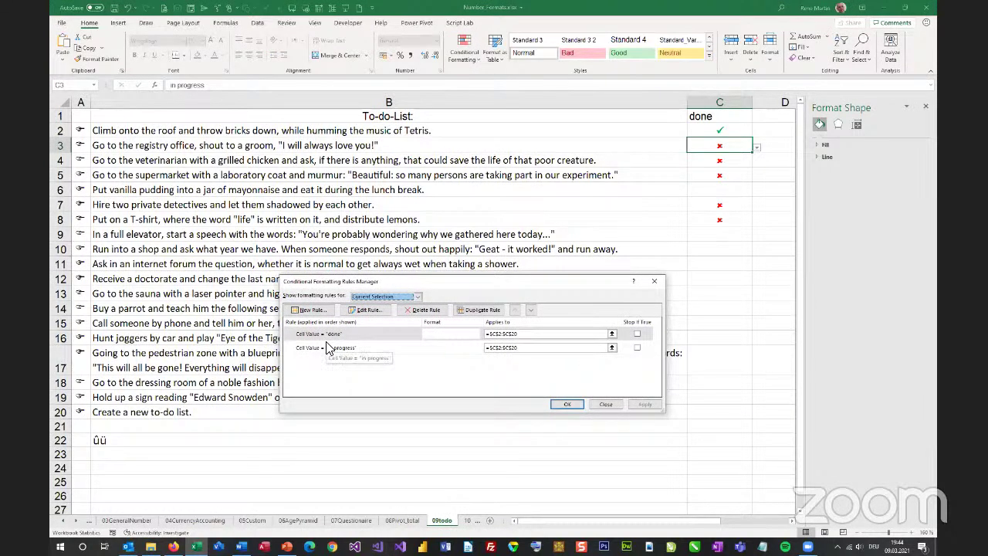
click(369, 310)
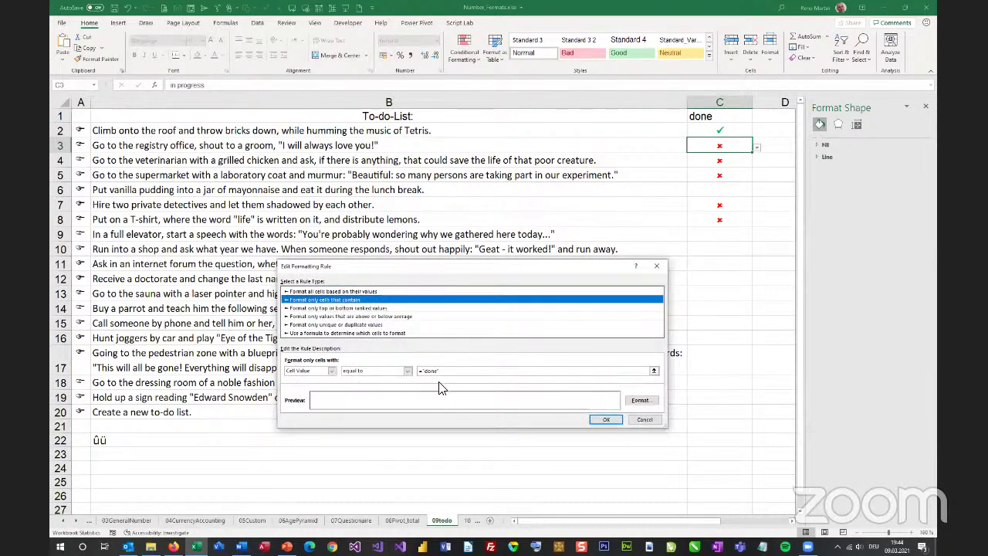
click(640, 400)
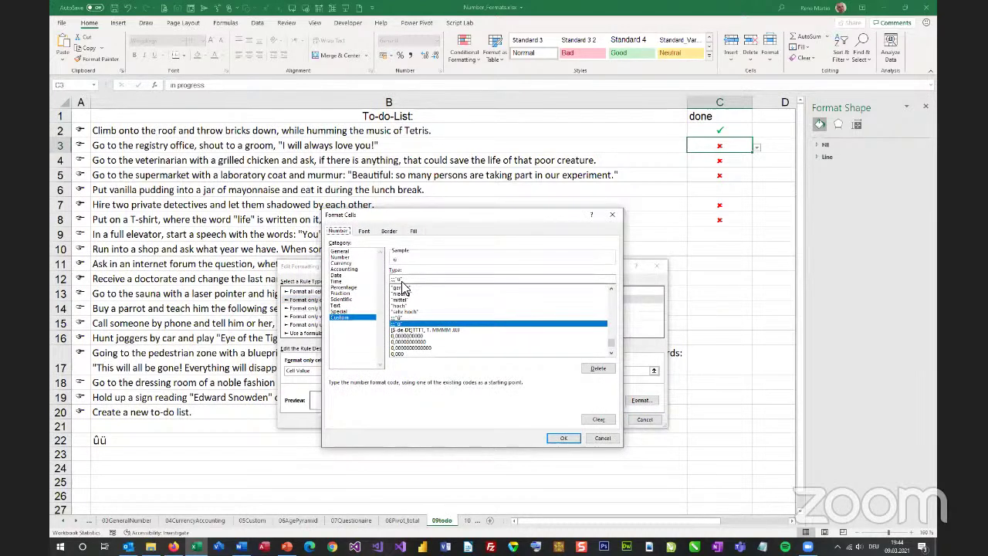
key(Escape)
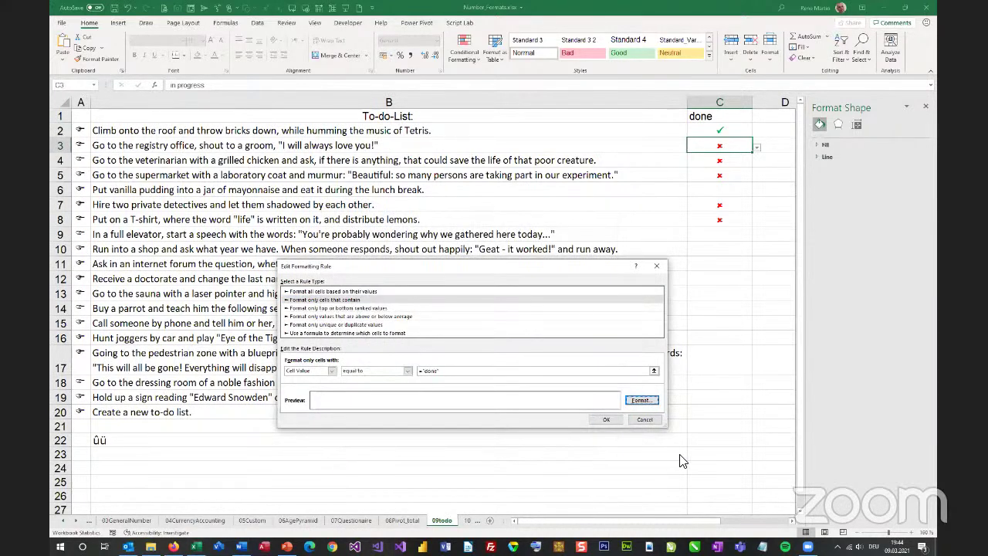
Step: Confirm the done rule's font formatting and close all the rule windows
click(639, 401)
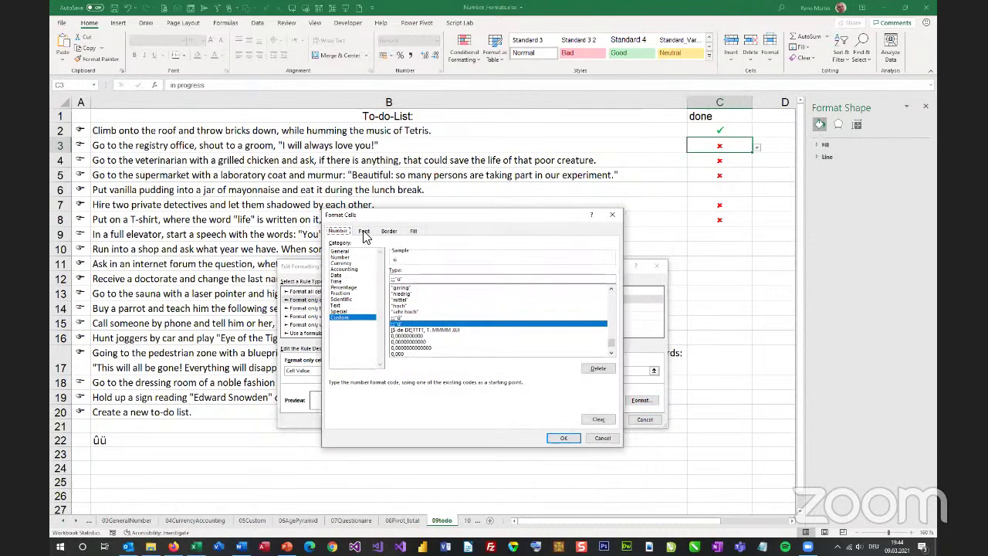
click(364, 232)
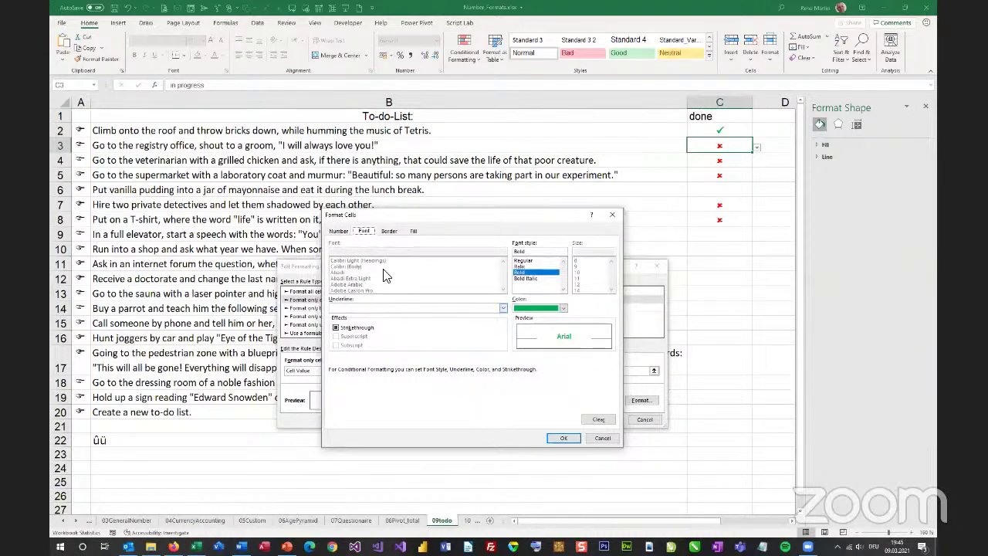
click(604, 438)
click(643, 419)
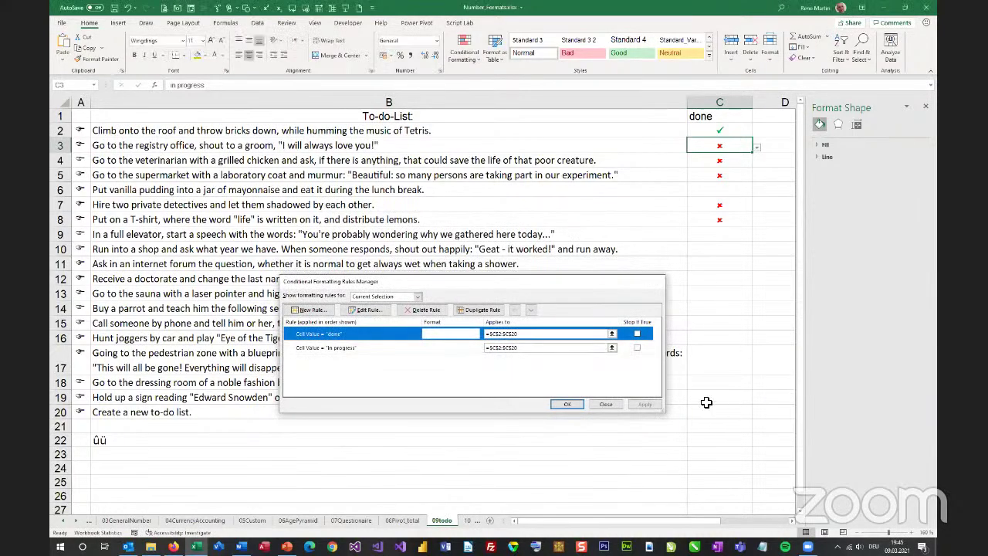
key(Return)
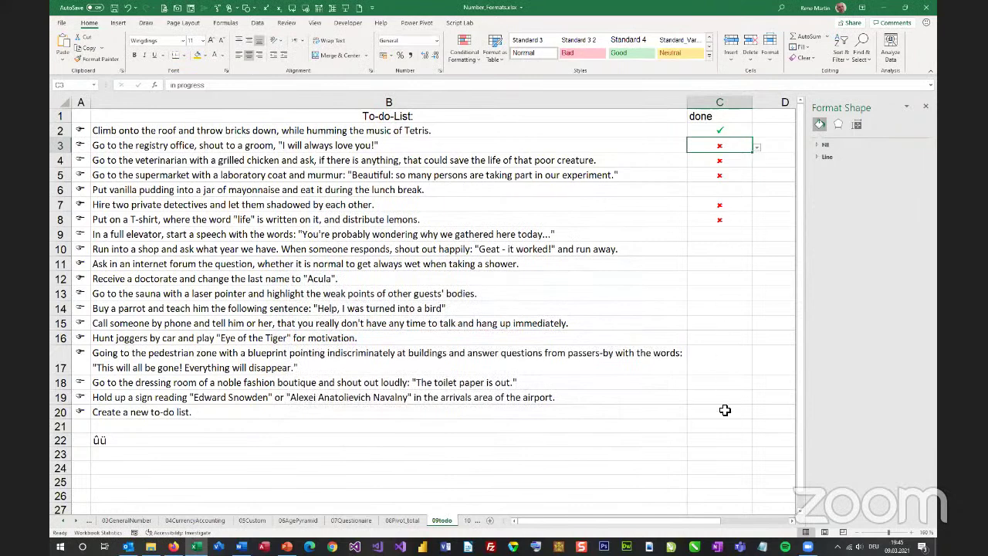
Step: Set C10's status to 'in progress' and C11's status to 'done' via their dropdowns
click(718, 250)
click(758, 254)
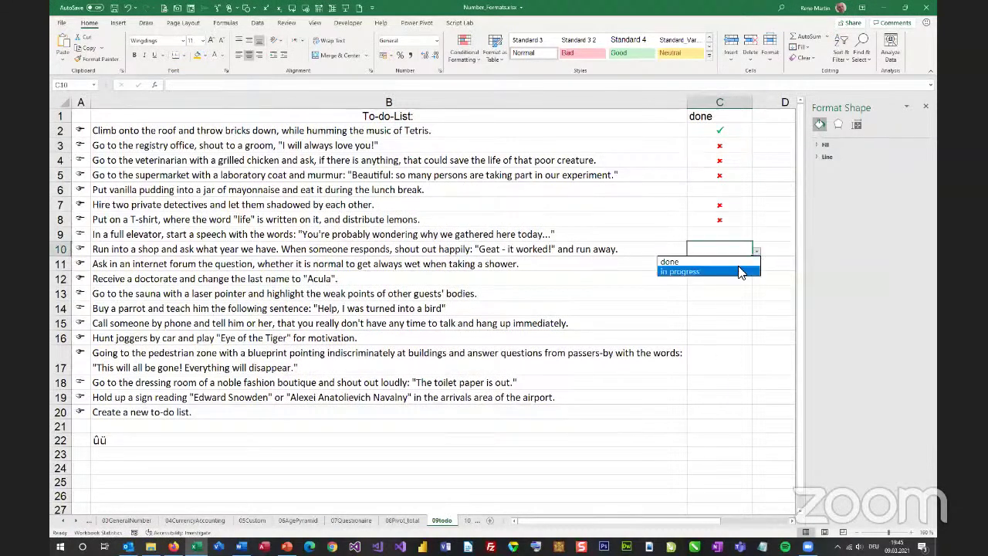
click(741, 261)
click(741, 267)
click(758, 266)
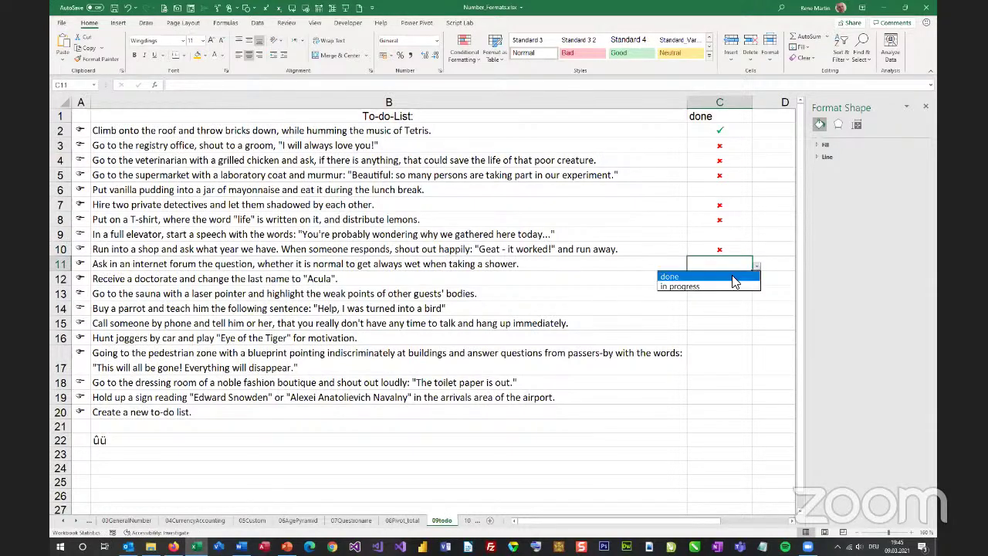
click(732, 279)
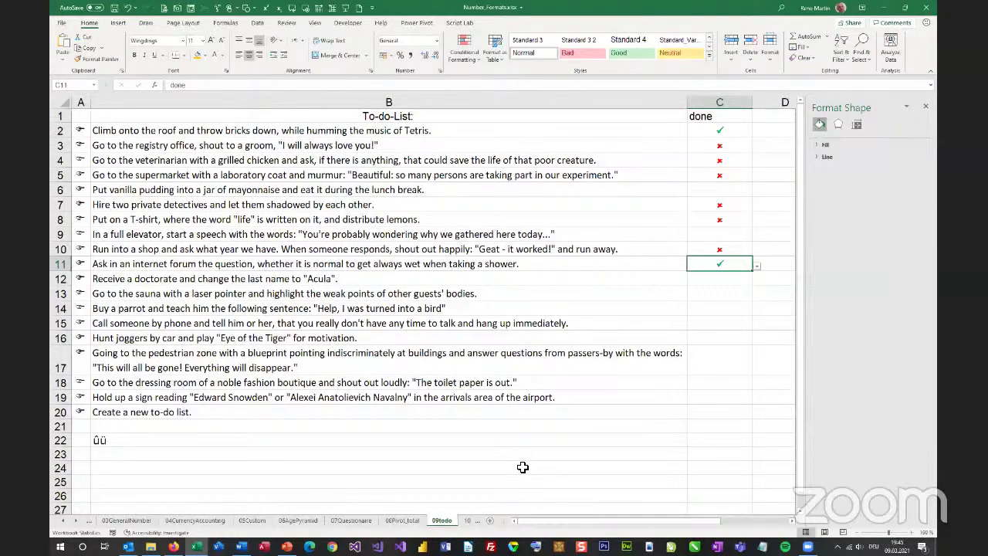
Step: Open the Uebungsplanung_Vorlage20210212.xlsm workbook from its folder in File Explorer
click(467, 520)
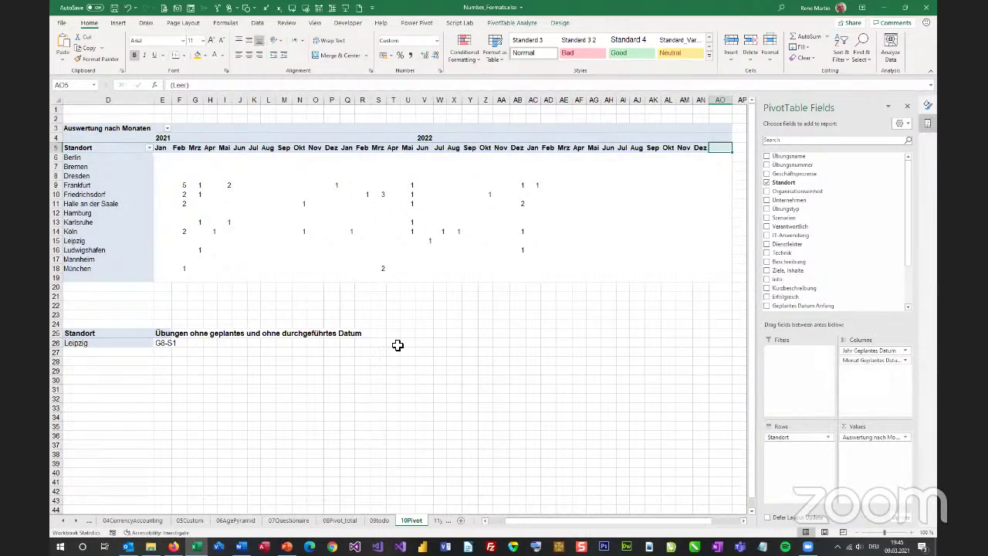
click(151, 546)
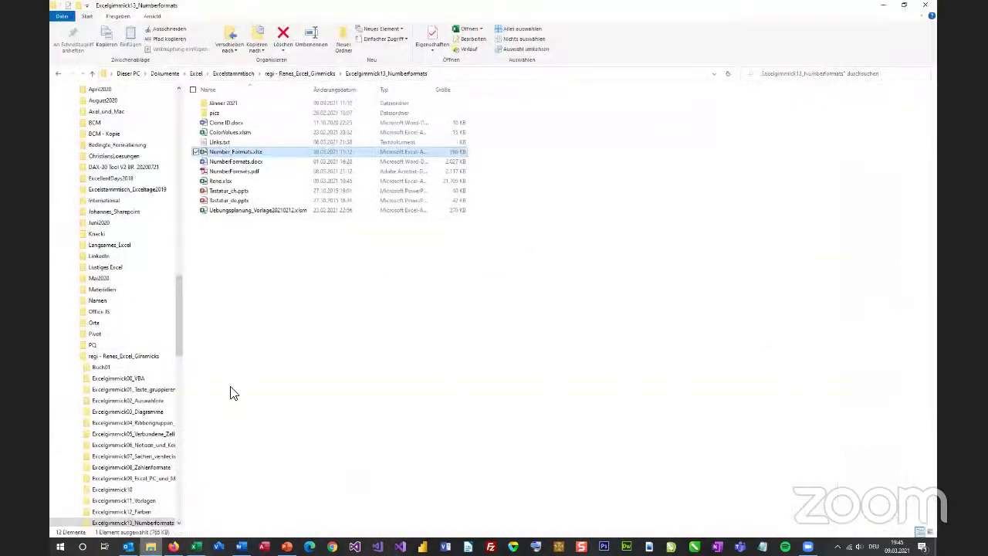
click(246, 214)
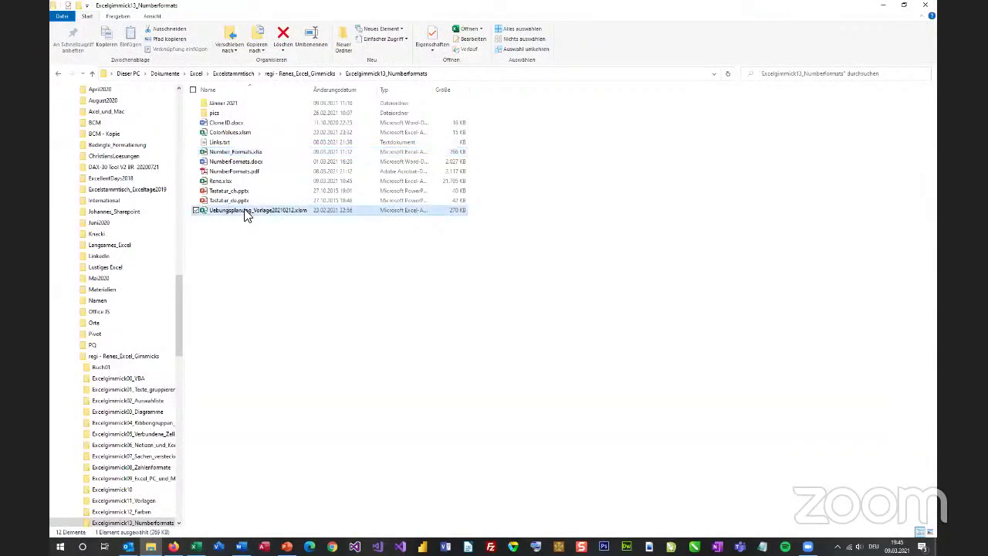
double_click(246, 214)
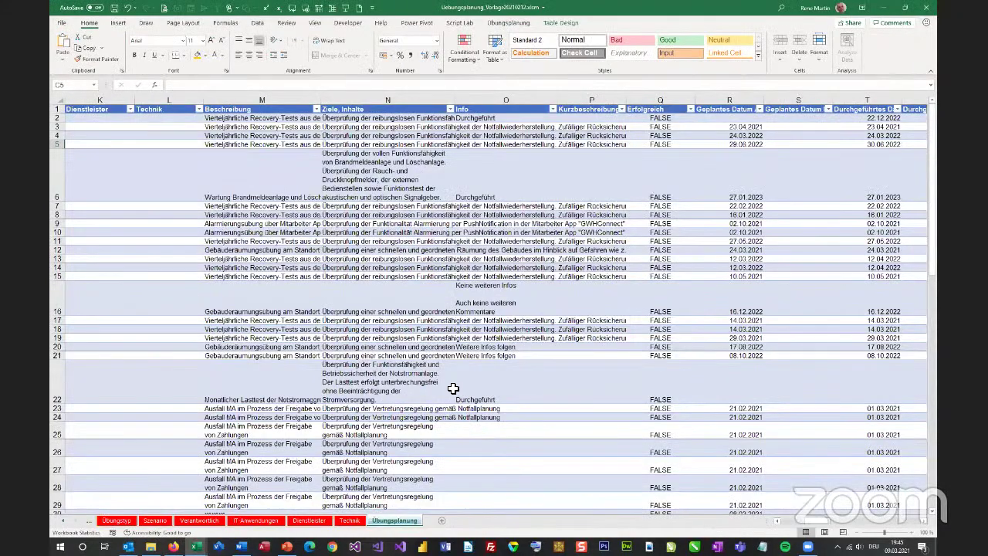
Step: Step along row 7 from Standort through the date columns to the planned month column
click(290, 207)
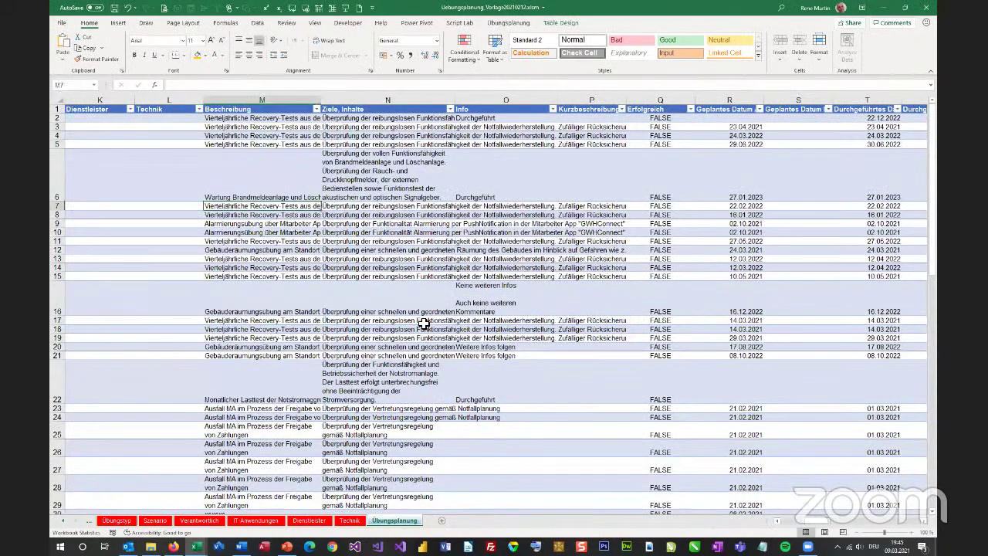
key(Left)
key(Left)
key(Left)
key(Left)
key(Left)
key(Left)
key(Left)
key(Left)
key(Left)
key(Left)
key(Left)
key(Left)
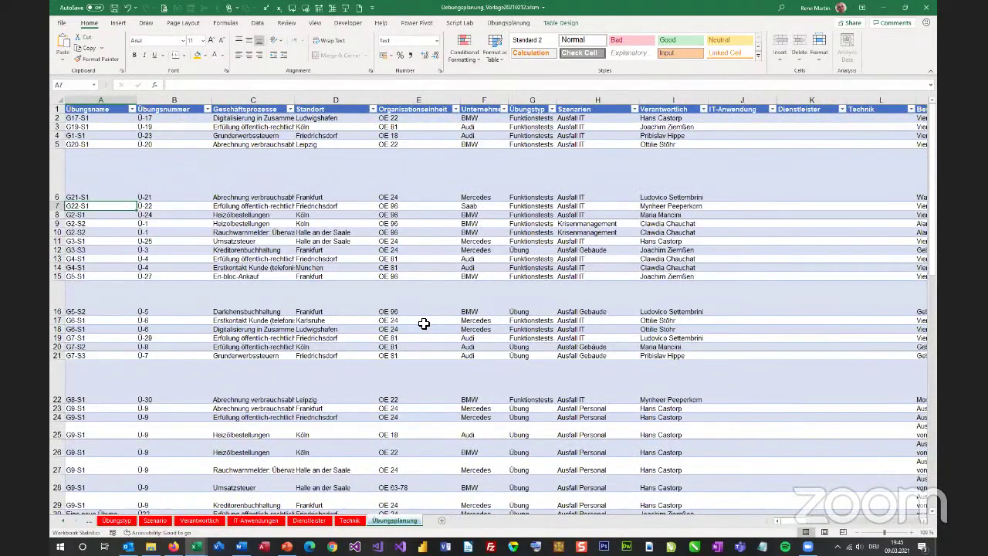
key(Right)
key(Right)
key(Right)
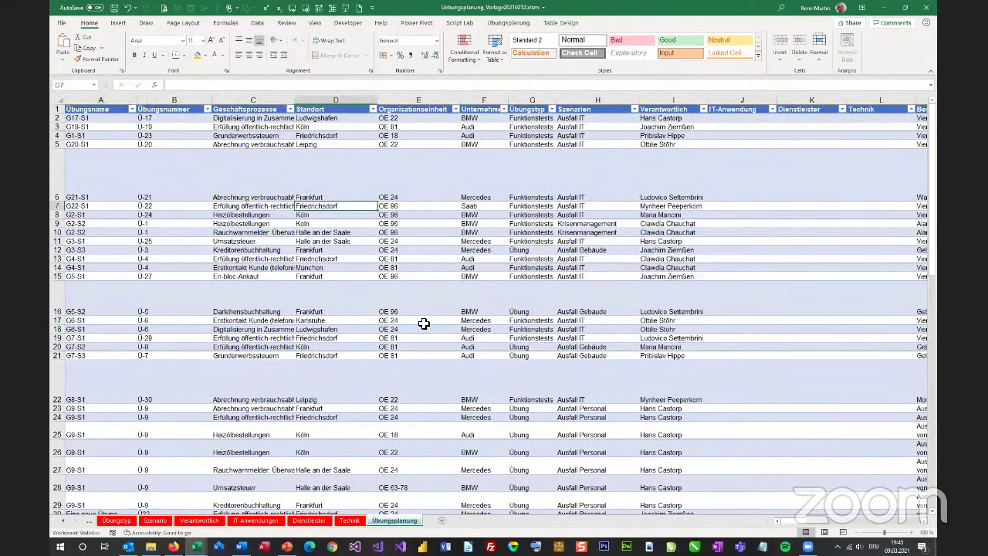
key(Right)
key(Right)
key(Right)
key(Right)
key(Right)
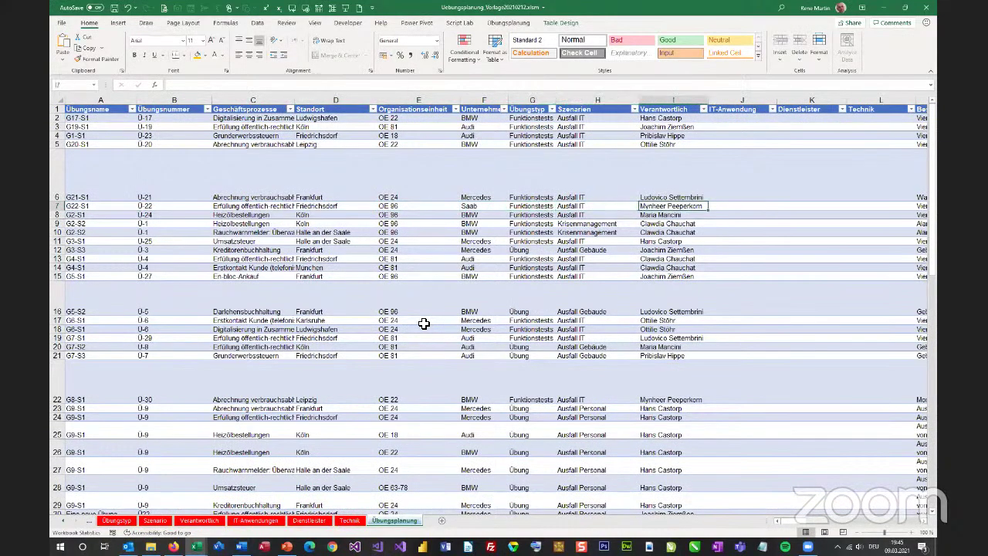
key(Right)
key(Right)
key(Right)
key(Right)
key(Right)
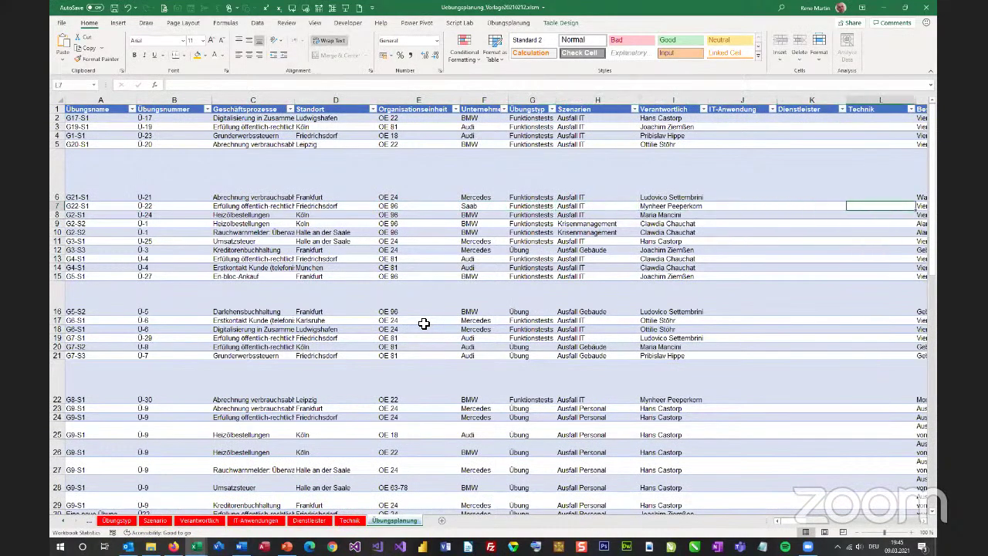
key(Right)
key(Right)
key(Right)
key(Right)
key(Right)
key(Right)
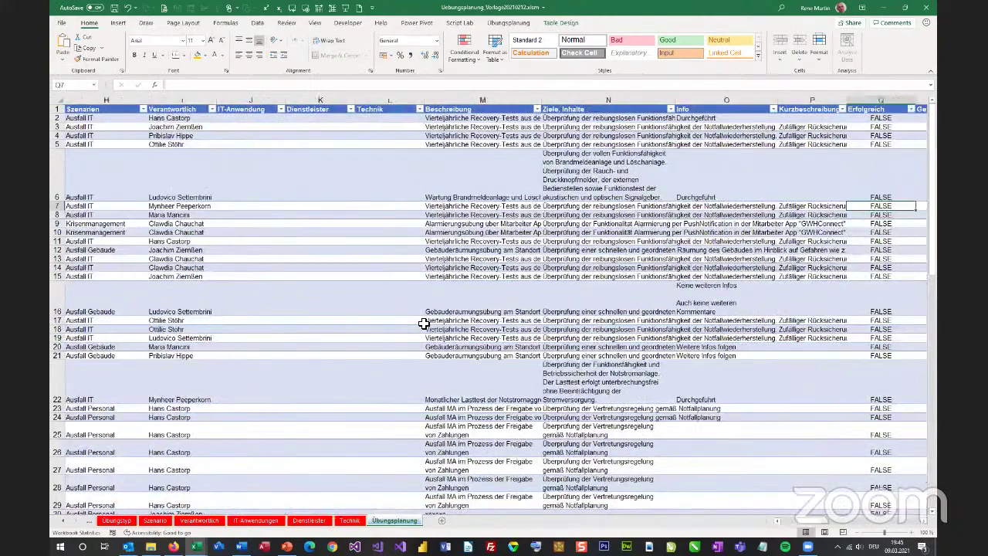
key(Right)
key(Right)
key(Right)
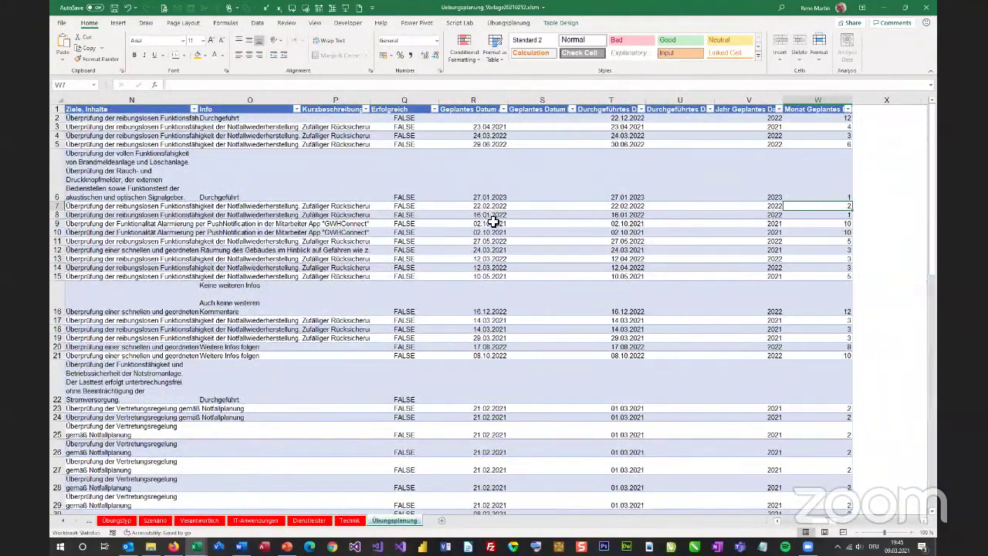
Step: Compare row 8's planned date with its Jahr Geplantes Datum and Monat Geplantes values
click(492, 217)
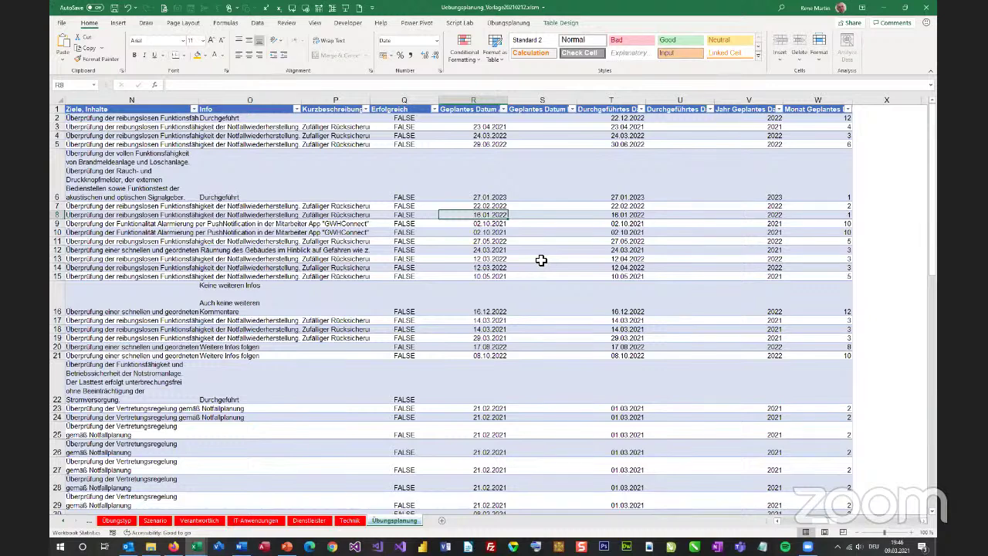
click(763, 215)
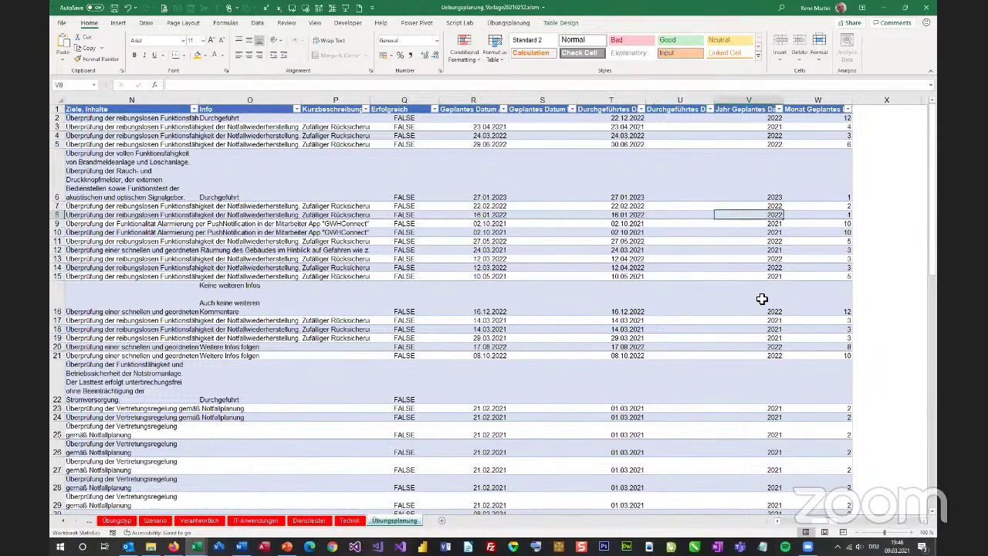
key(Right)
key(Right)
key(Right)
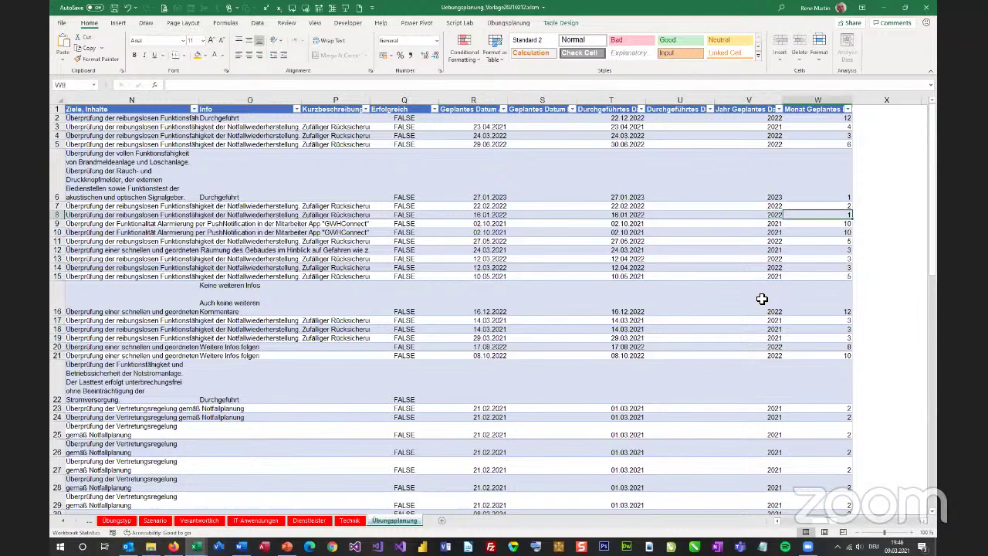
key(Left)
key(Left)
key(Left)
key(Left)
key(Left)
key(Left)
key(Left)
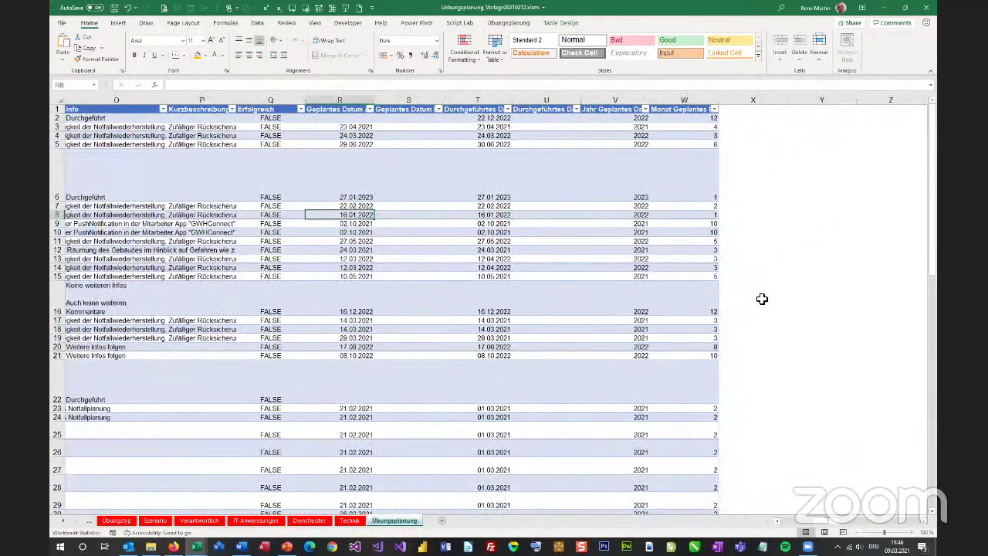
key(Right)
key(Right)
key(Right)
key(Right)
key(Right)
key(Left)
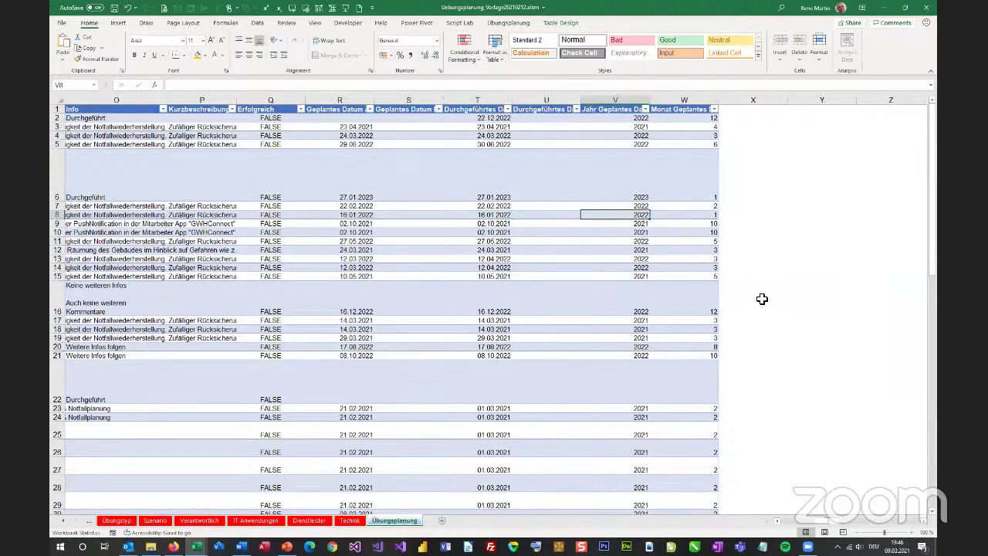
key(Right)
key(Left)
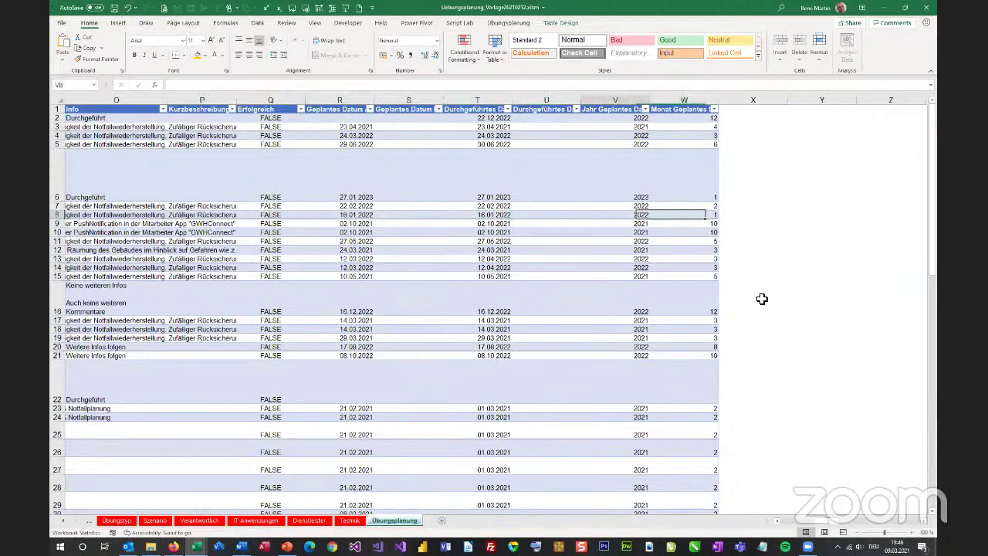
key(Right)
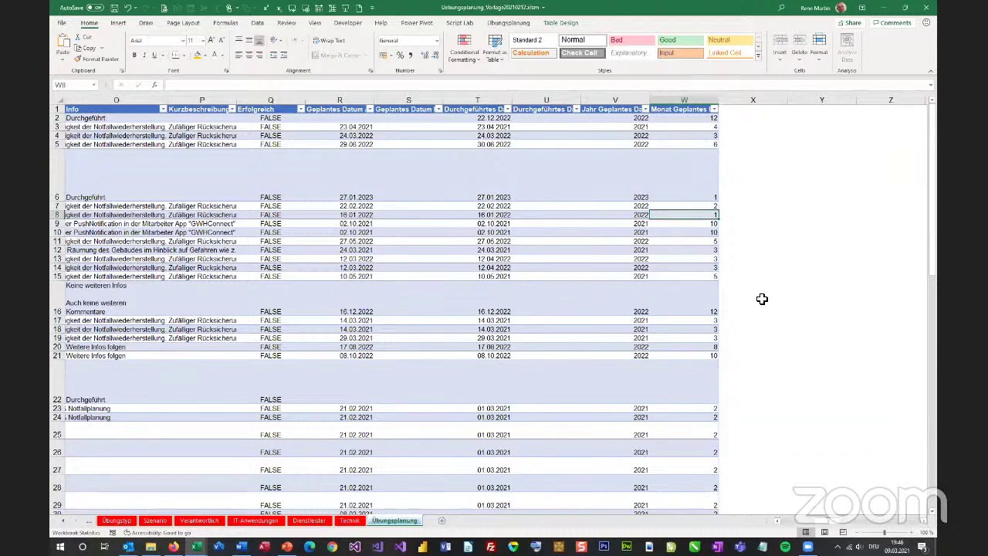
Step: Build the Datenauswertung (Pivot) by Unternehmen and Monat, with Adresse as Spalte C, on a new sheet
click(508, 23)
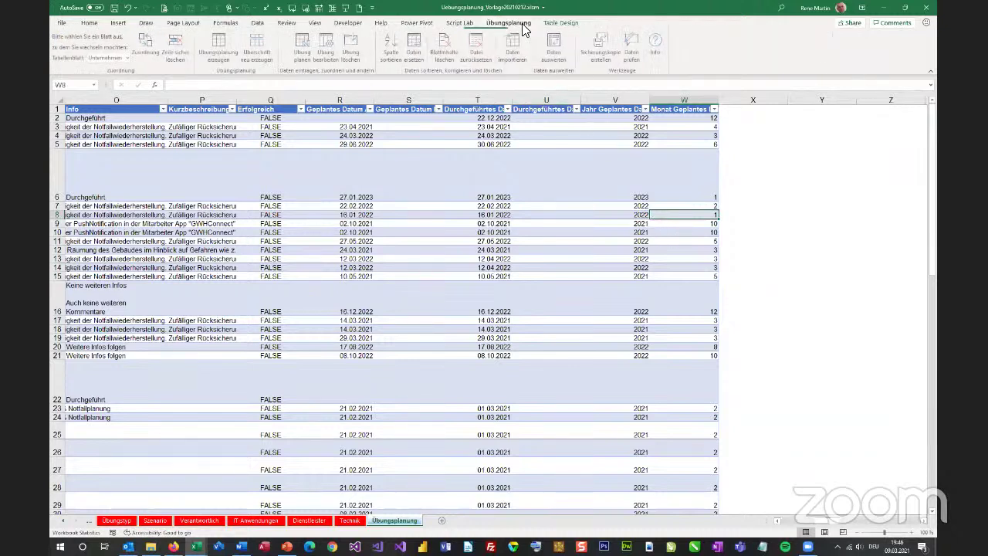
click(556, 51)
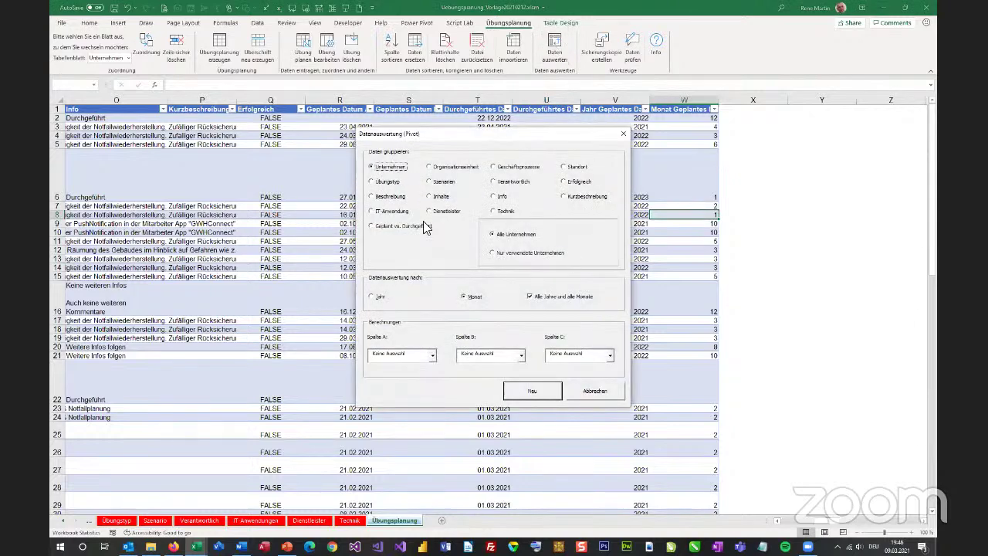
click(554, 355)
click(571, 374)
click(547, 307)
drag(524, 135, 449, 141)
click(464, 398)
click(466, 400)
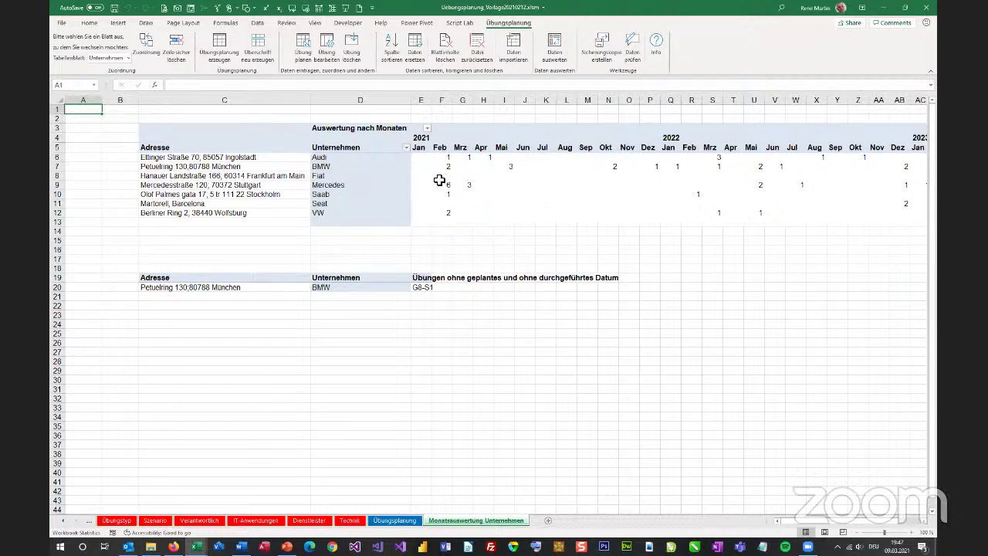
click(421, 150)
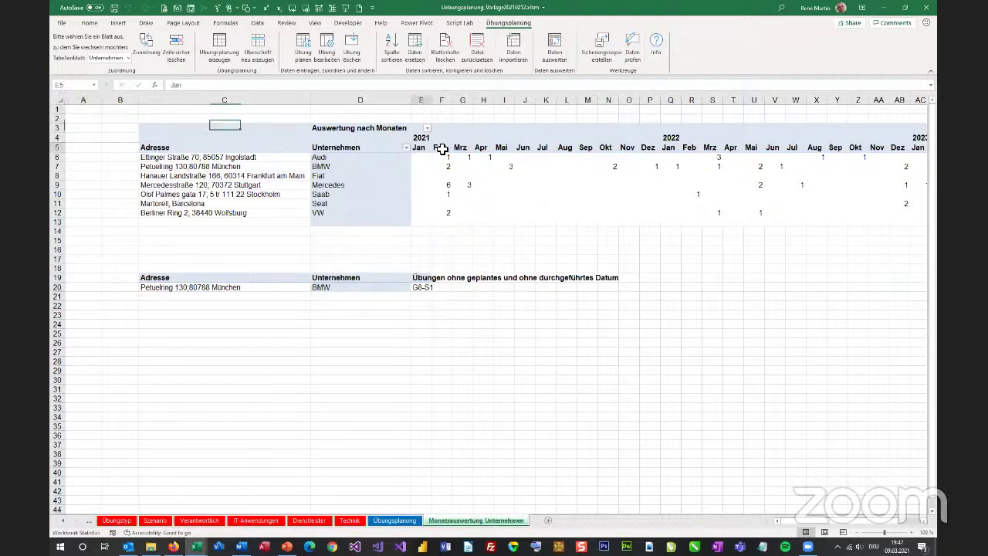
click(440, 148)
drag(524, 149, 551, 231)
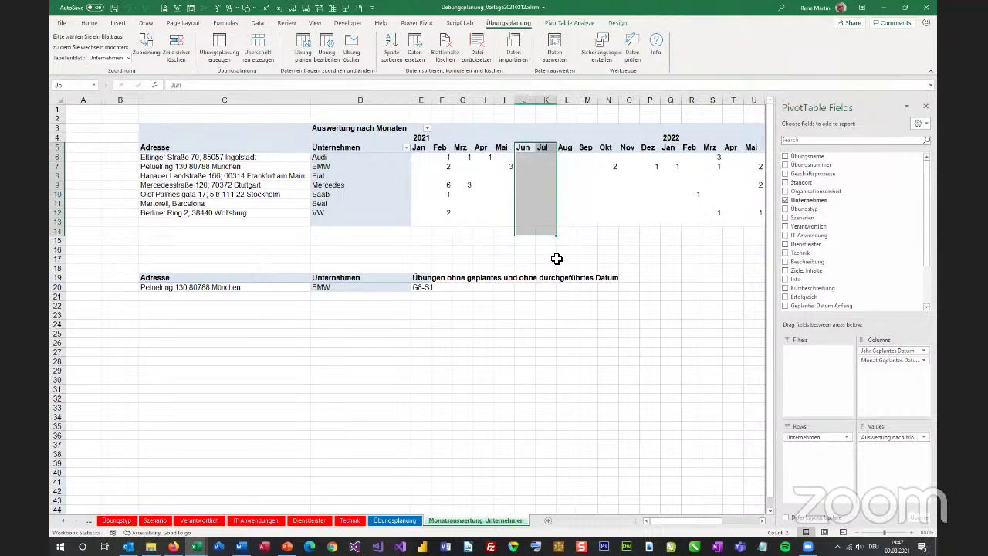
click(546, 185)
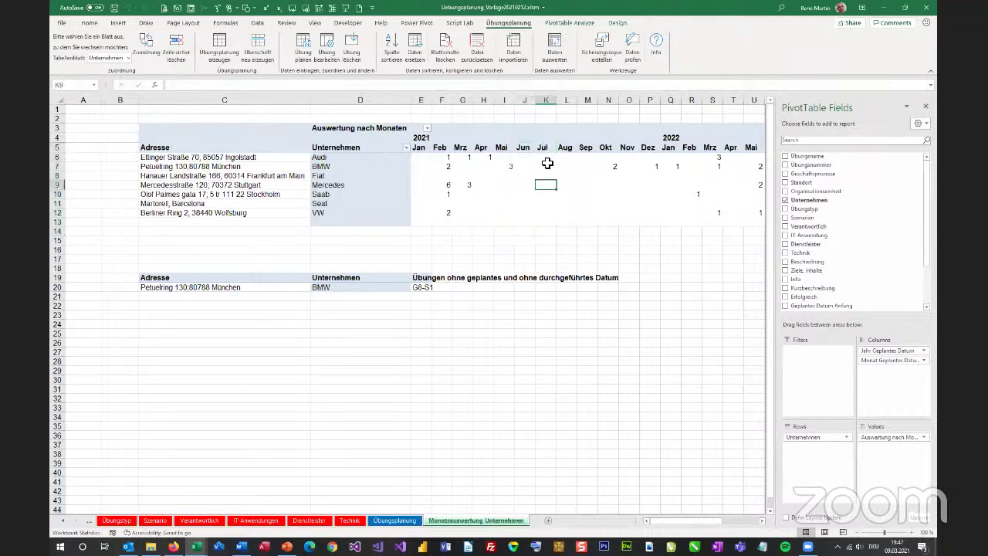
click(417, 521)
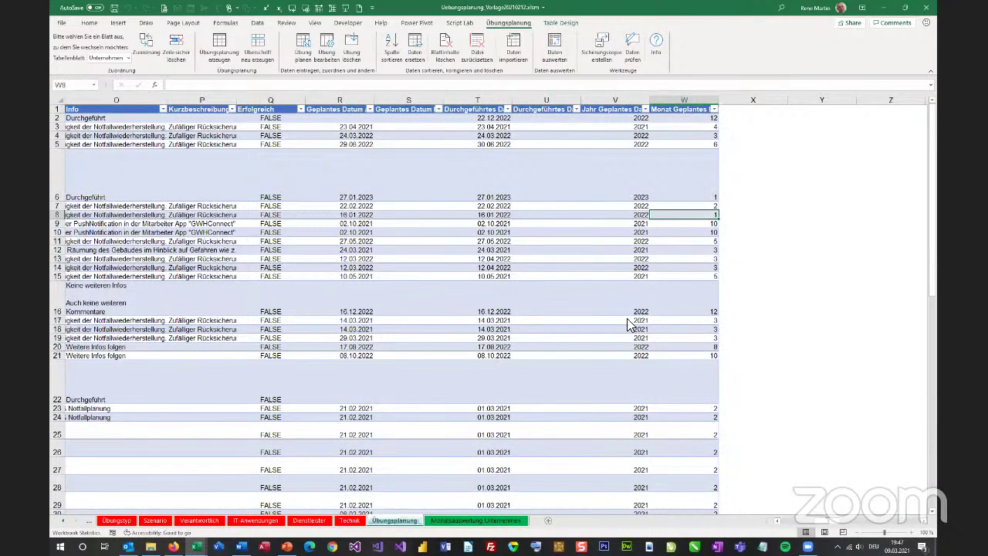
key(ctrl+Page_Down)
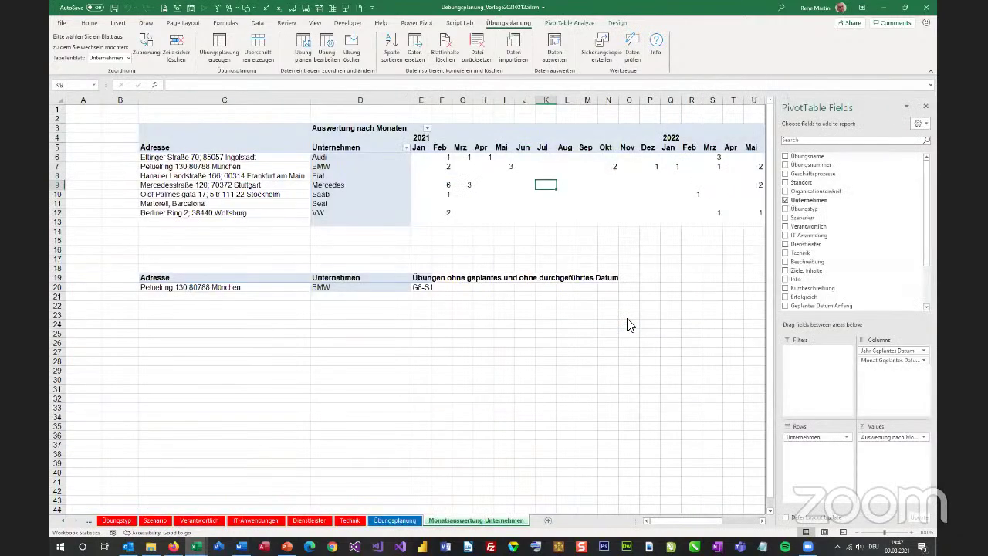
click(395, 521)
scroll(661, 434, down, 20)
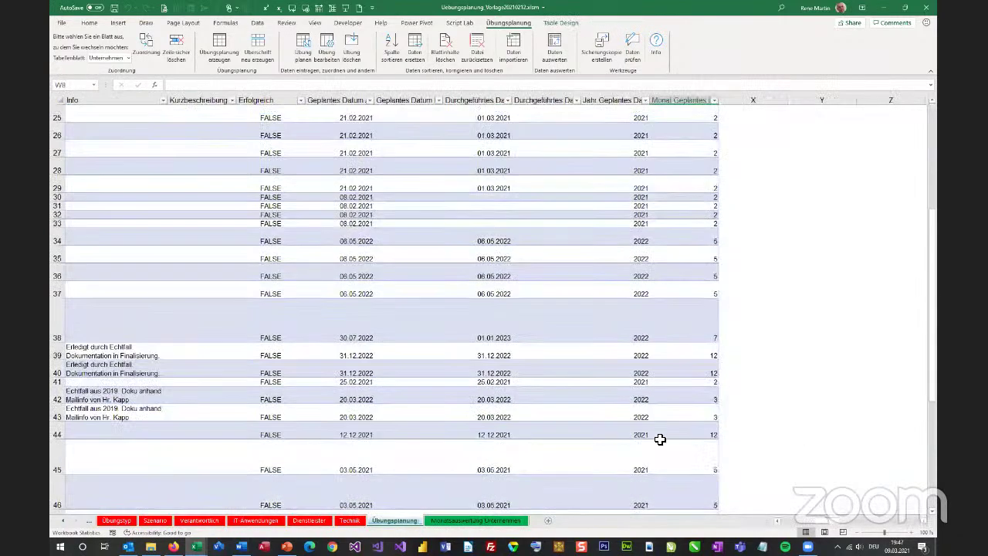
scroll(662, 434, up, 12)
scroll(668, 439, down, 3)
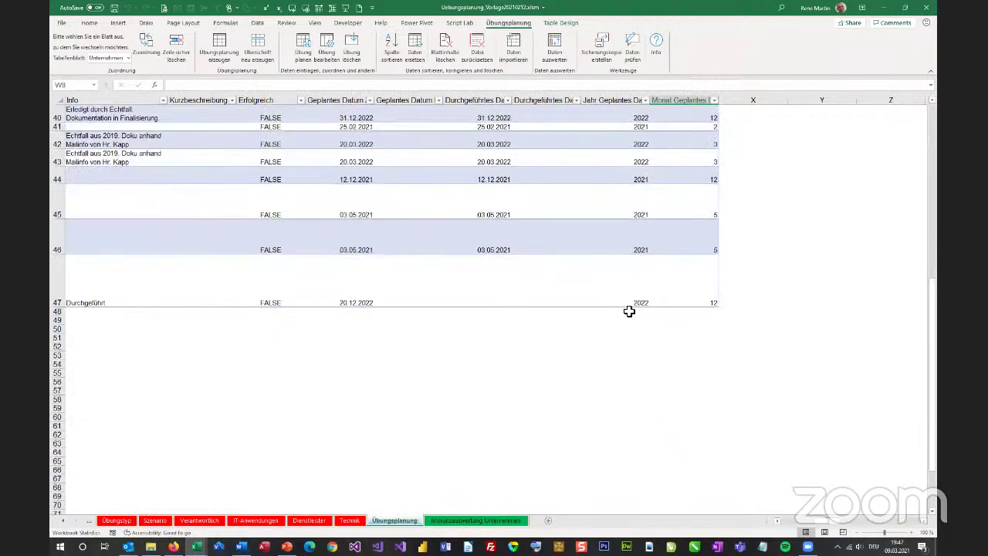
drag(628, 313, 627, 446)
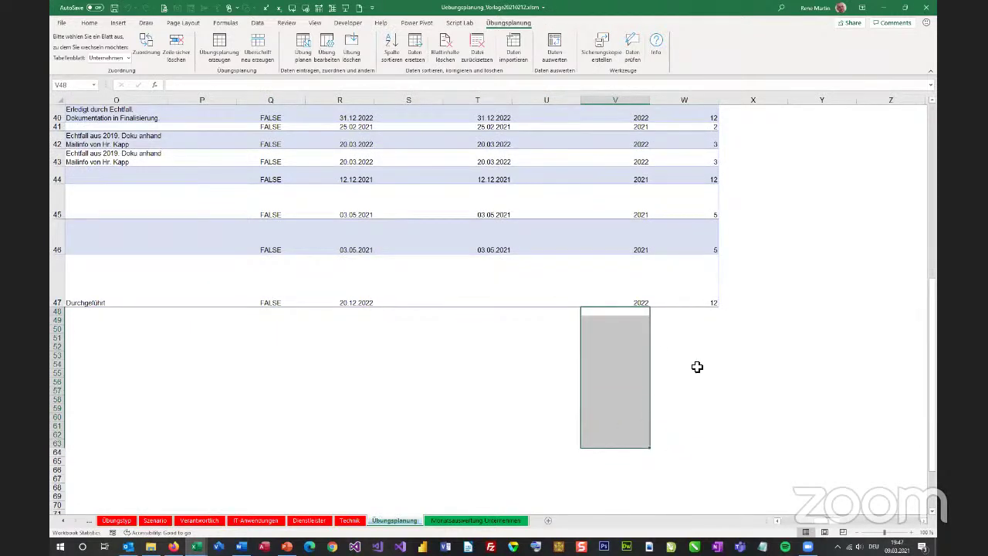
drag(684, 314, 686, 436)
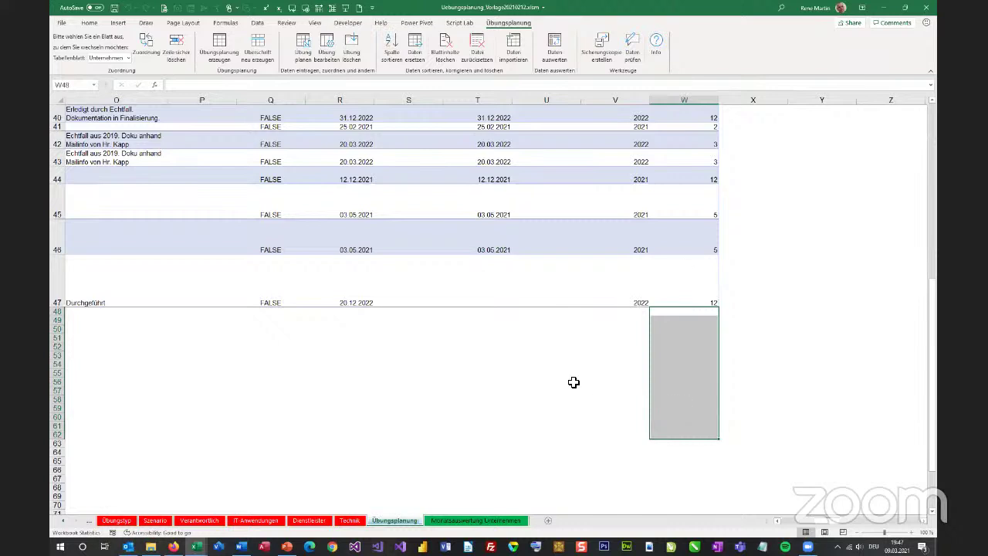
click(493, 522)
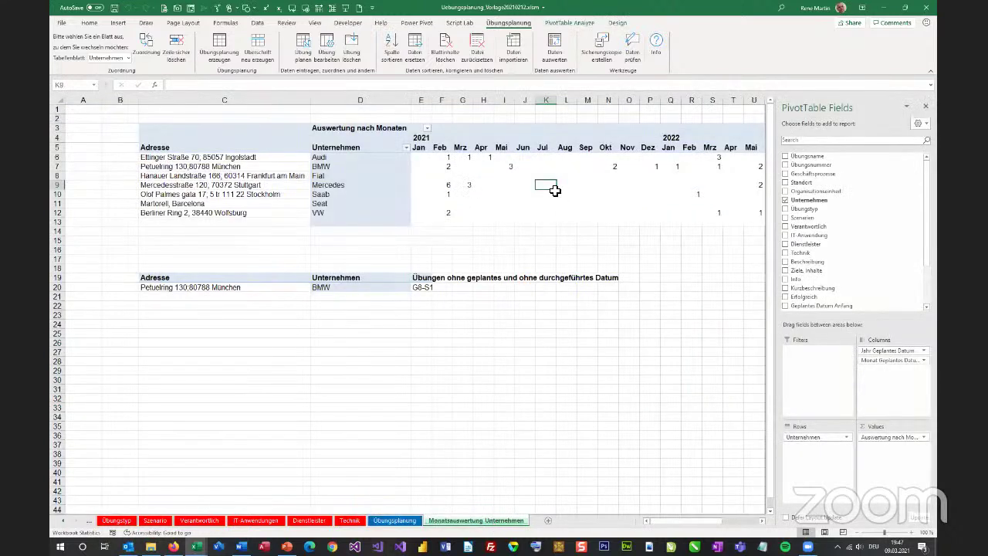
click(395, 521)
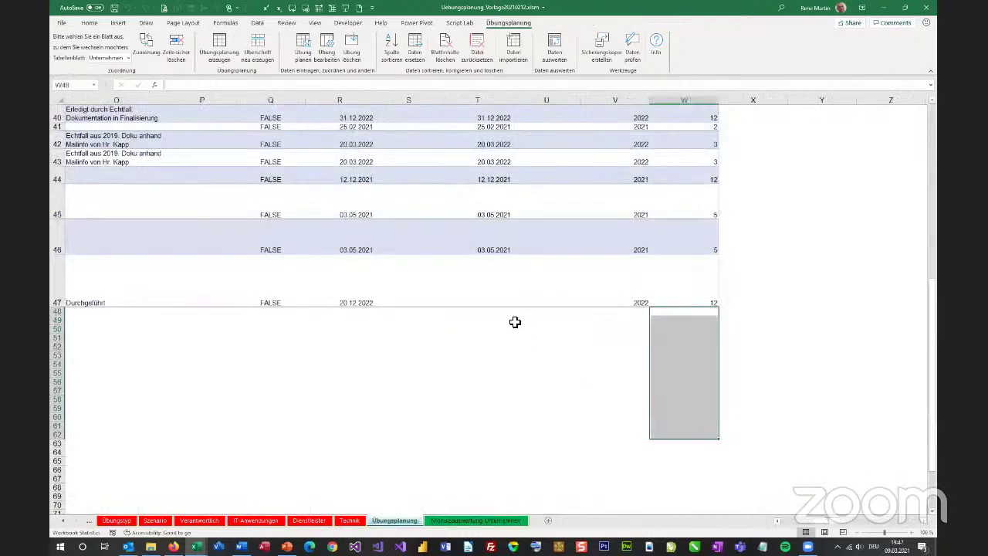
click(484, 521)
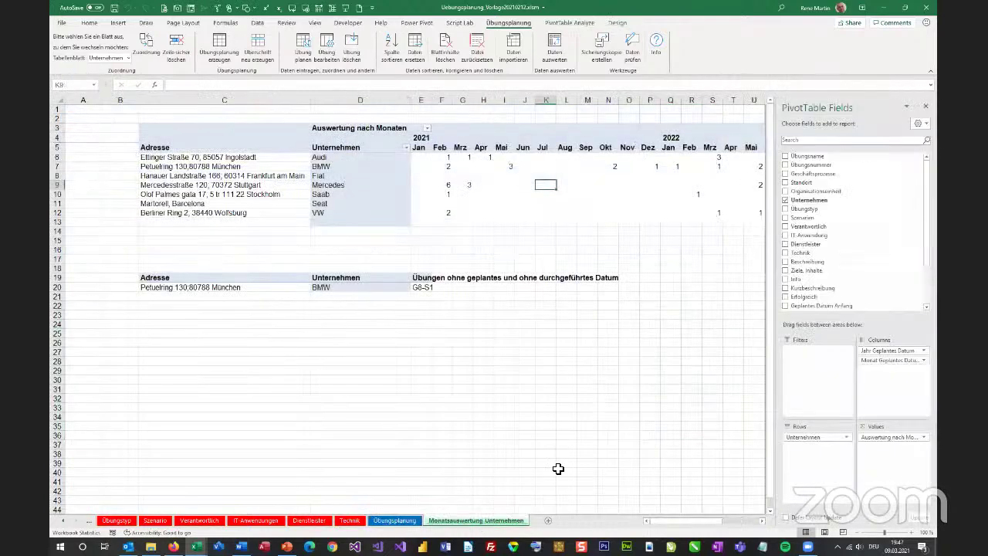
drag(693, 525, 739, 524)
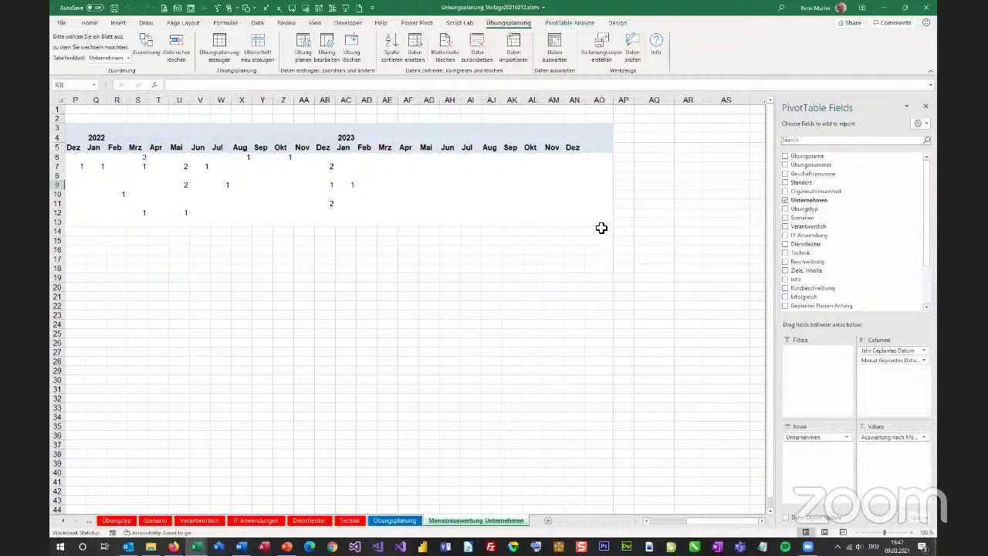
click(596, 149)
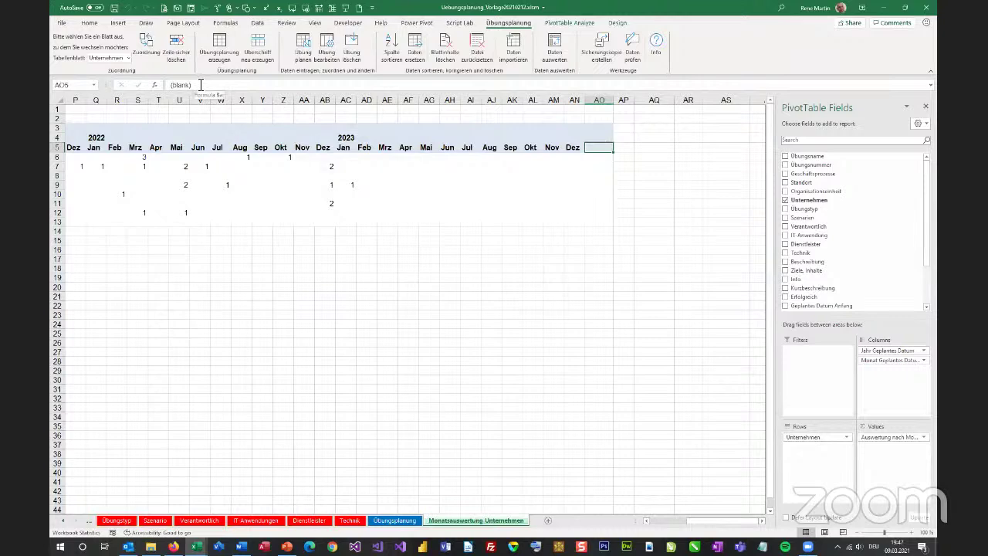
click(601, 158)
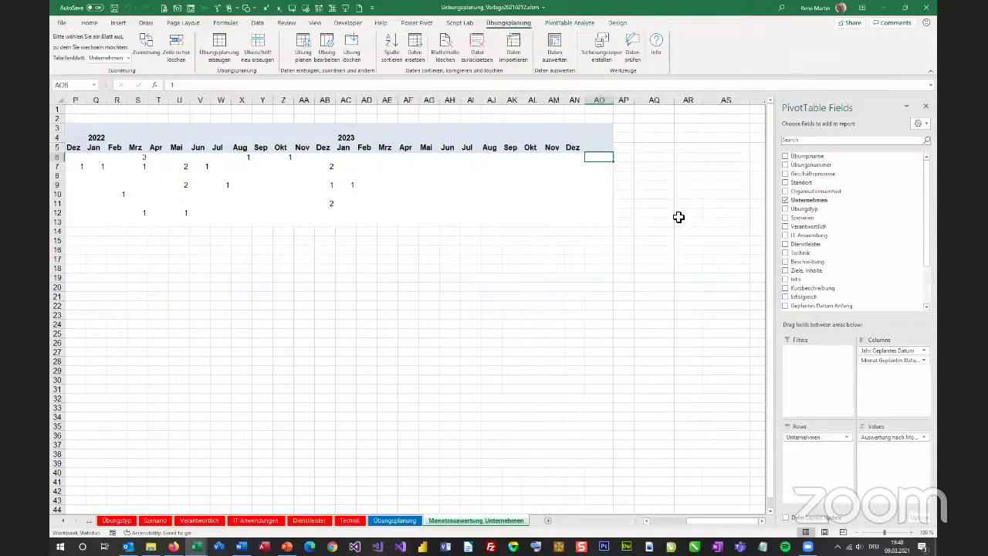
key(Down)
key(Down)
key(Down)
key(Down)
key(Down)
key(Down)
key(Down)
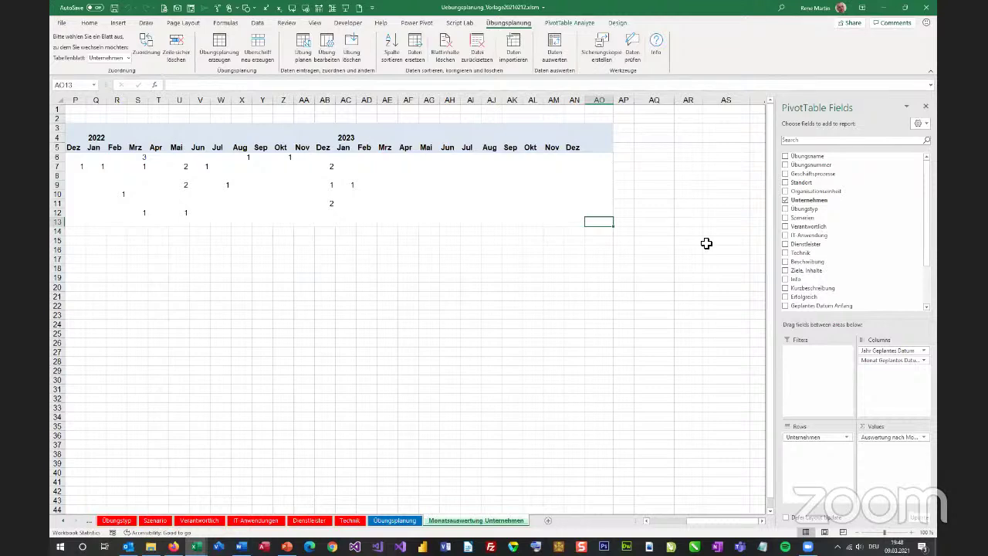
click(602, 149)
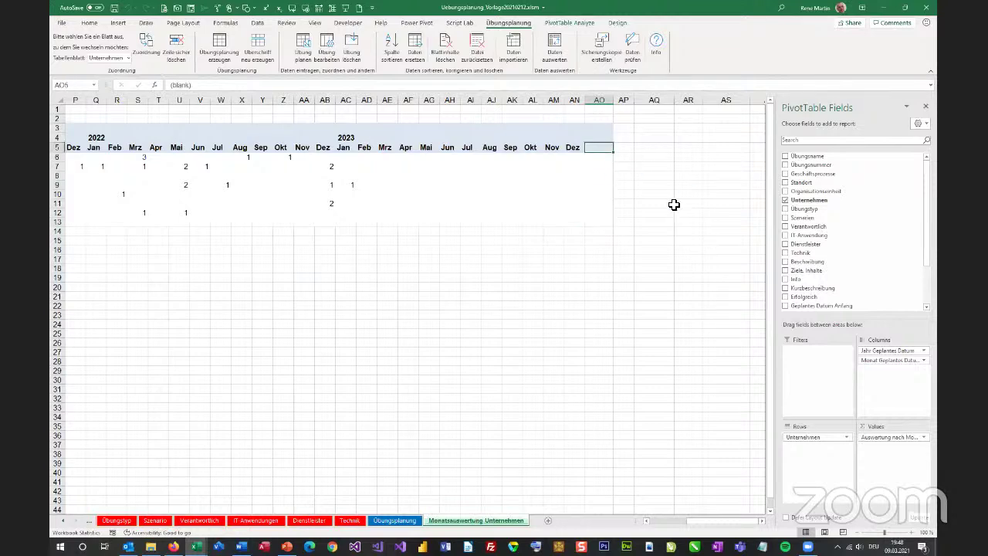
click(607, 177)
click(597, 143)
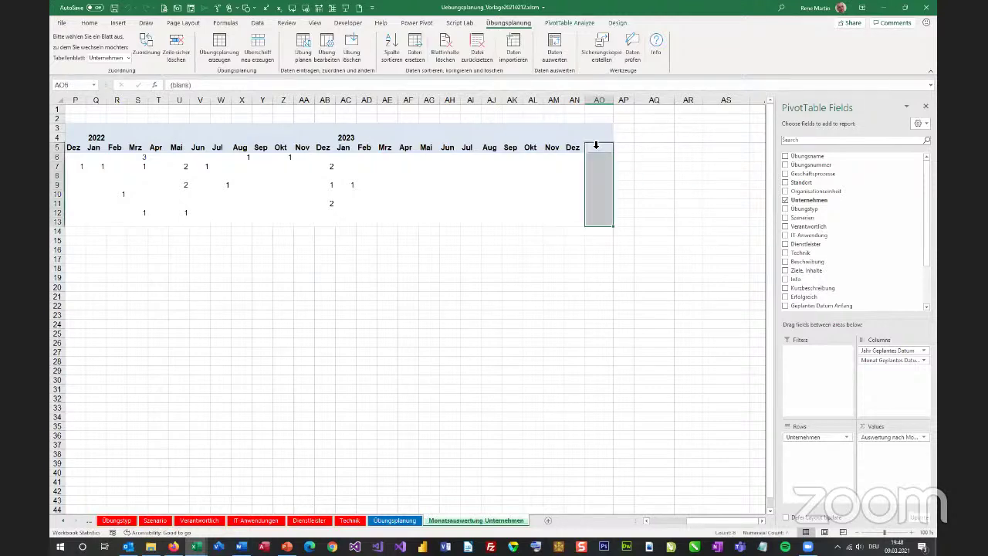
click(592, 148)
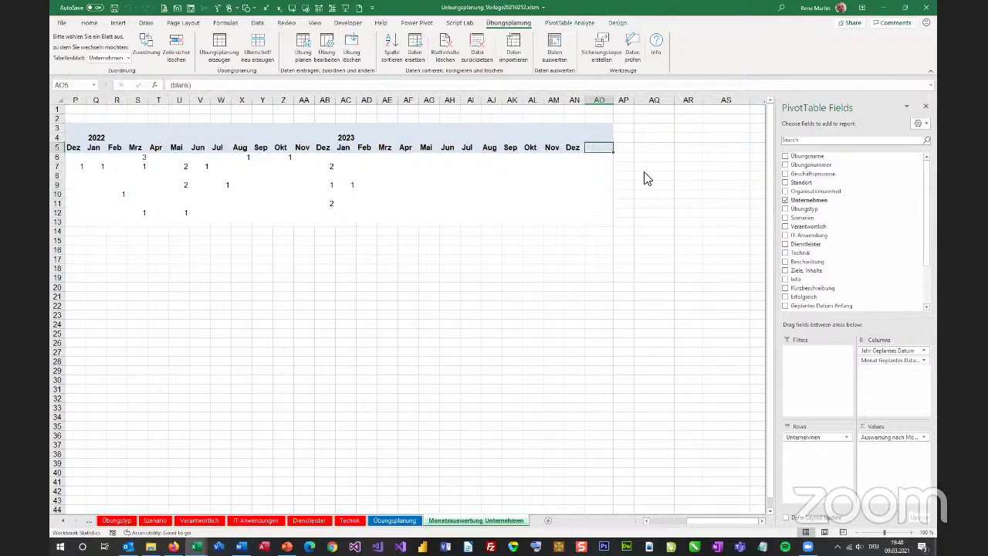
key(ctrl+1)
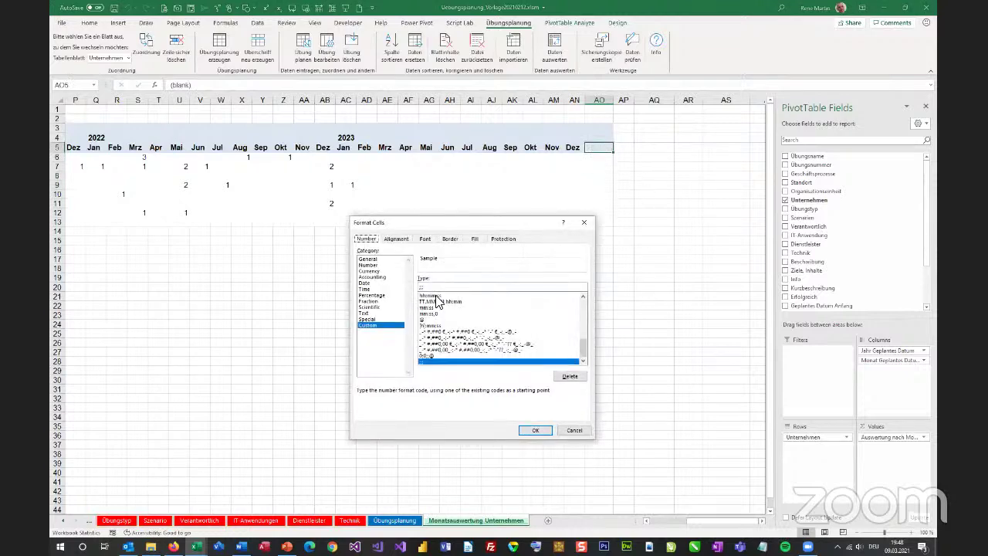
click(576, 430)
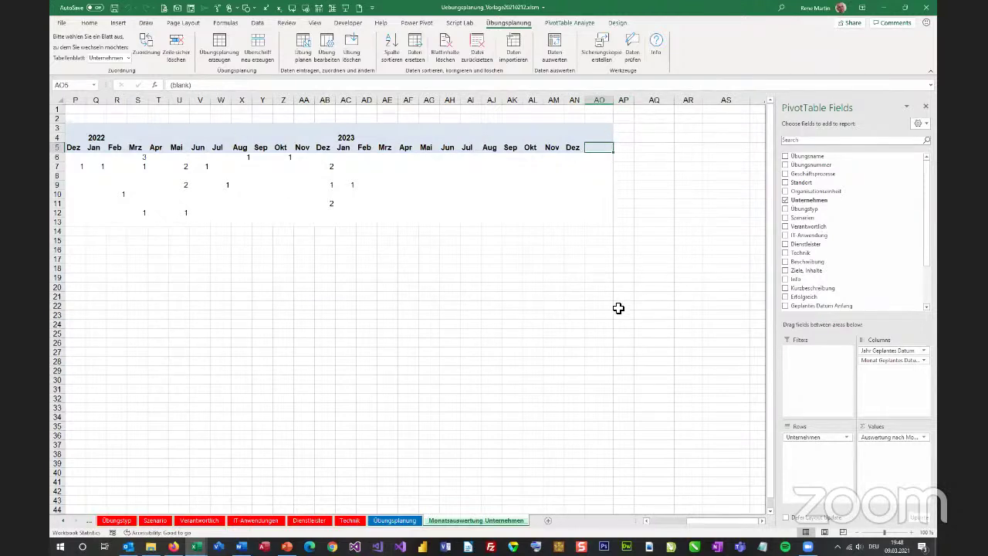
Step: Close the Übungsplanung workbook, declining the backup copy and not saving changes
click(929, 10)
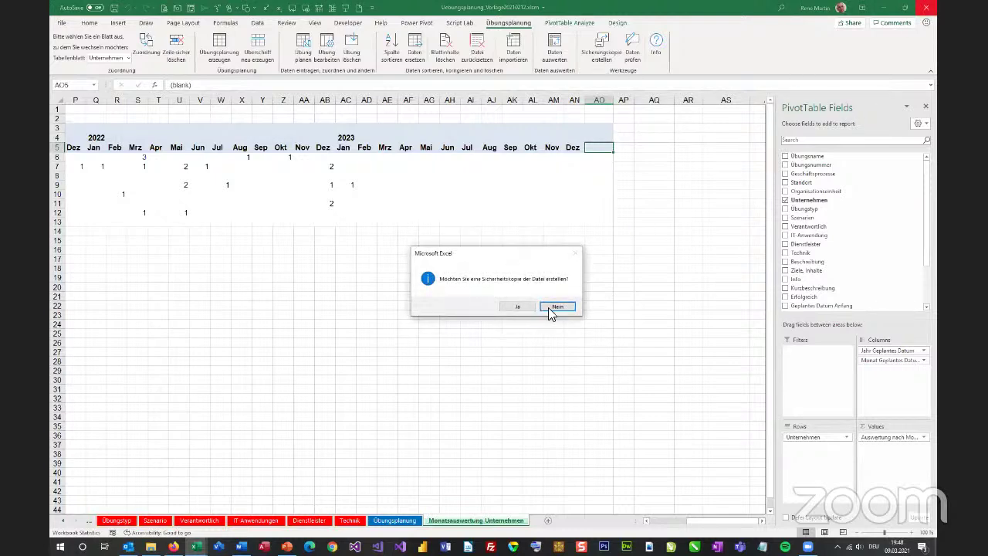
click(542, 307)
click(498, 284)
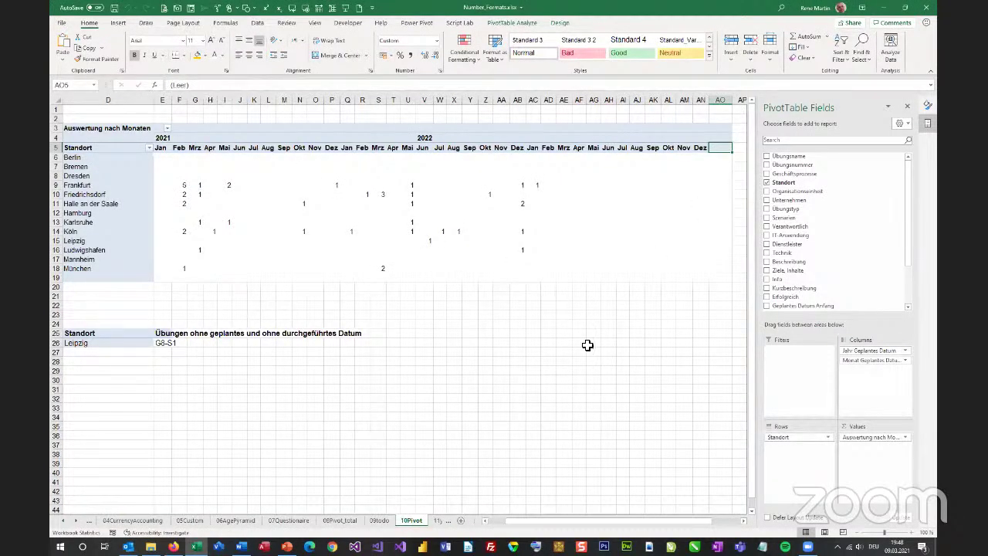
Step: Show the 11year(s) sheet of Number_Formats with its year/years values
click(718, 160)
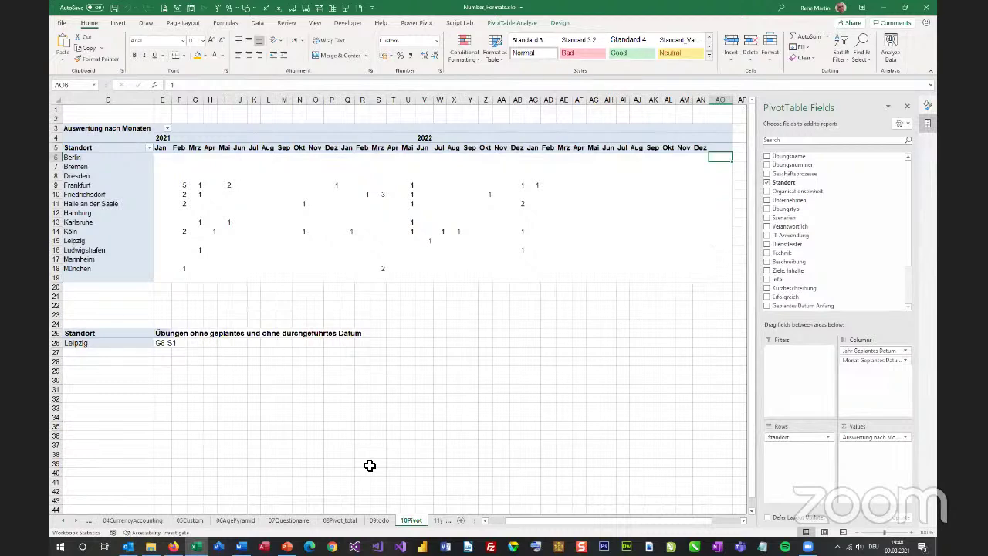
key(ctrl+Page_Down)
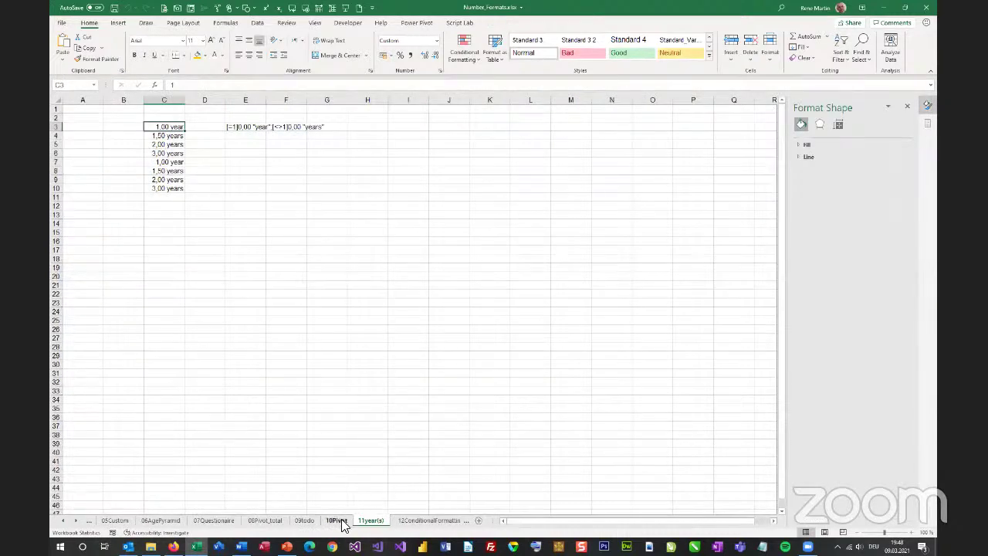
click(338, 521)
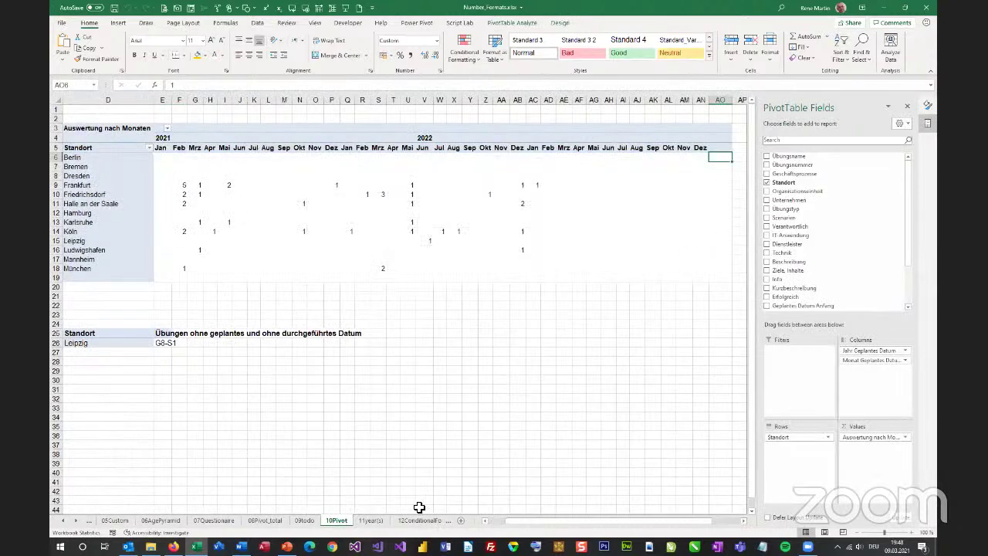
click(370, 521)
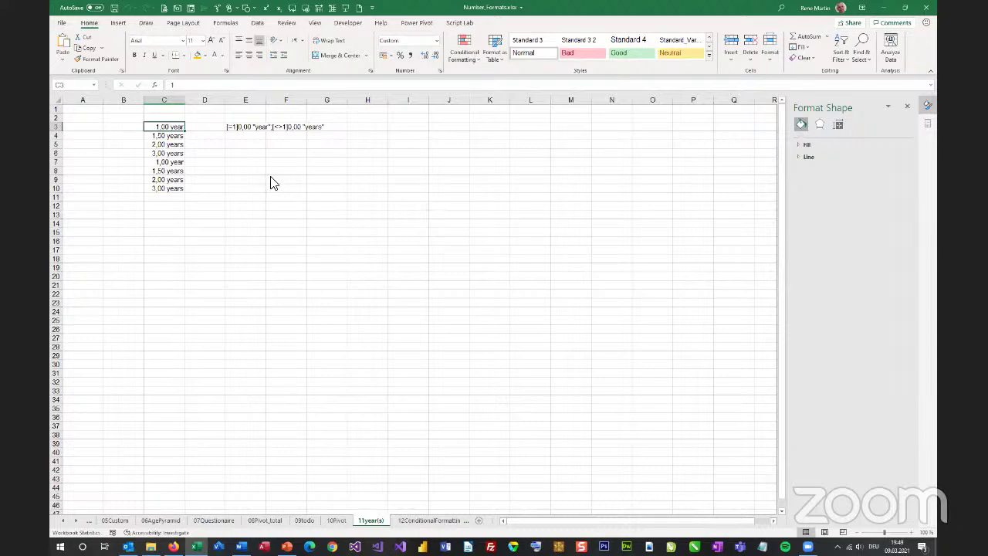
Step: Inspect C3's custom year/years number format code without changing it
key(ctrl+1)
click(417, 334)
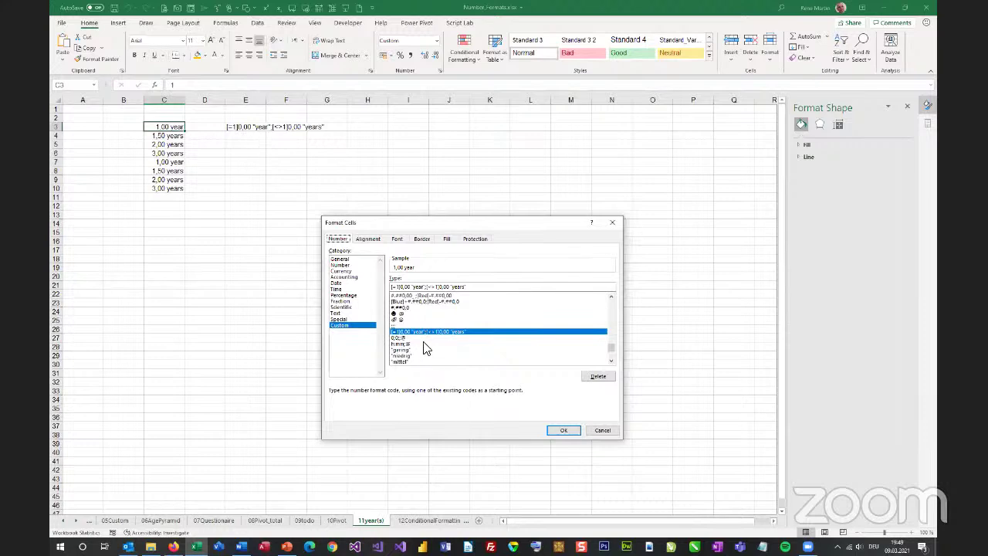
key(Return)
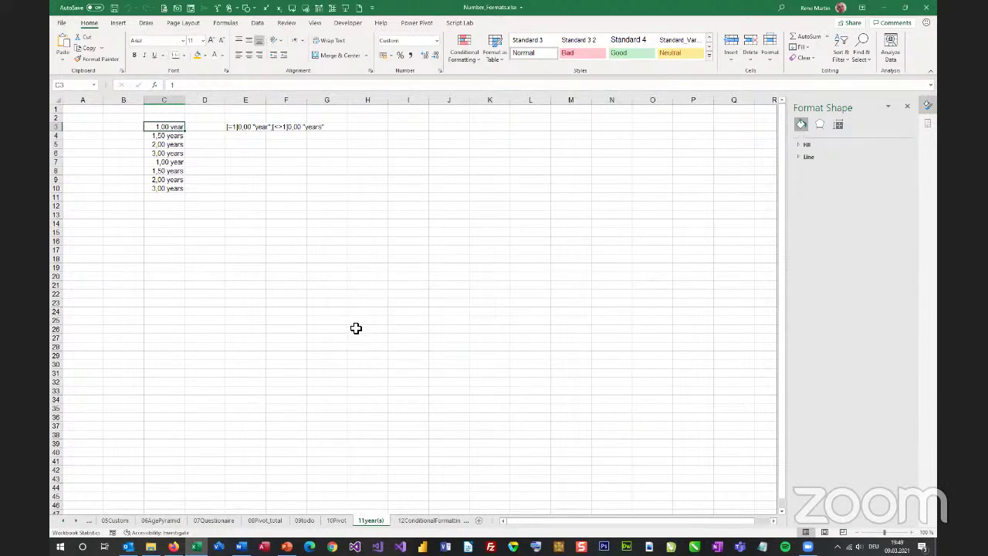
Step: Enter 12, then 1, in C3 so it shows '1,00 year', then go to 12ConditionalFormatting
text(12)
key(Return)
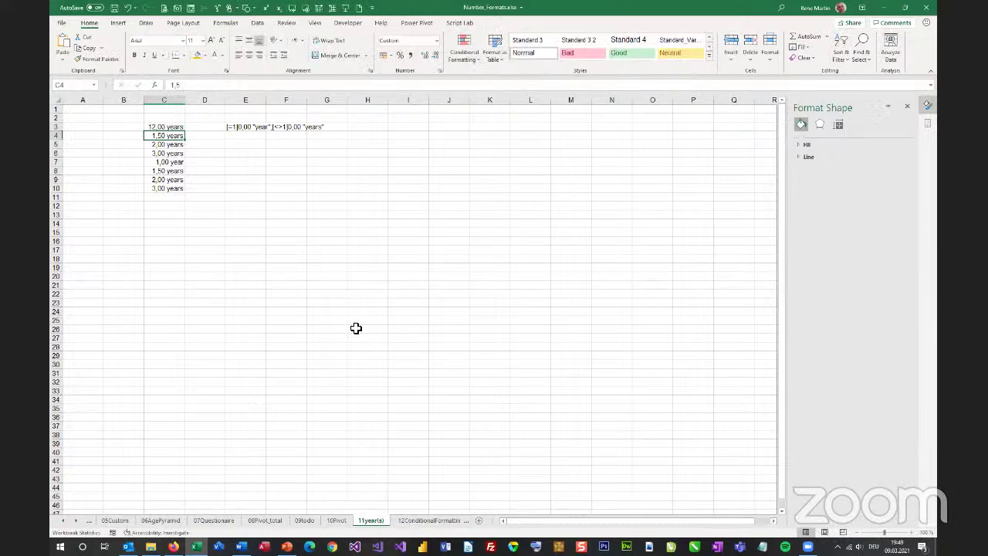
key(Up)
text(1)
key(Return)
key(Up)
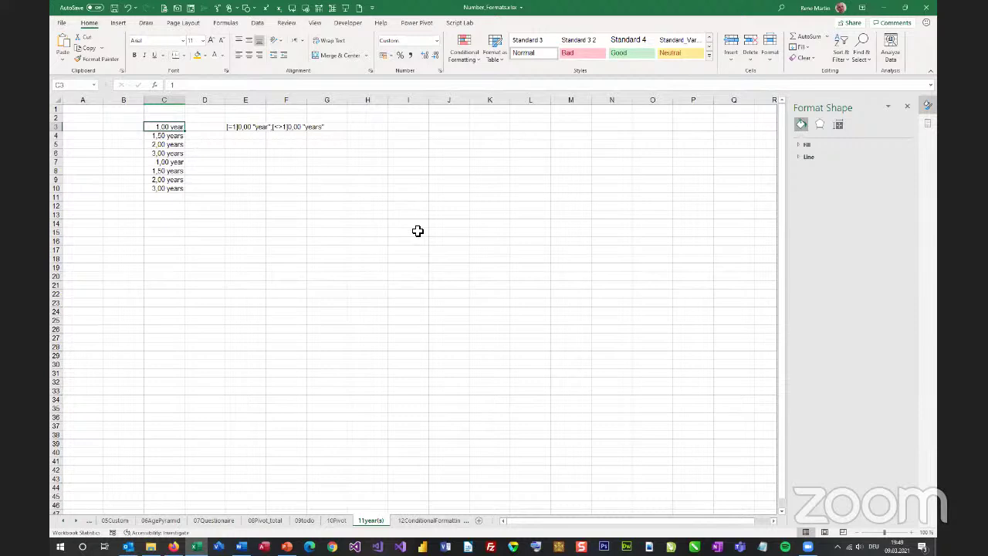
key(ctrl+Page_Down)
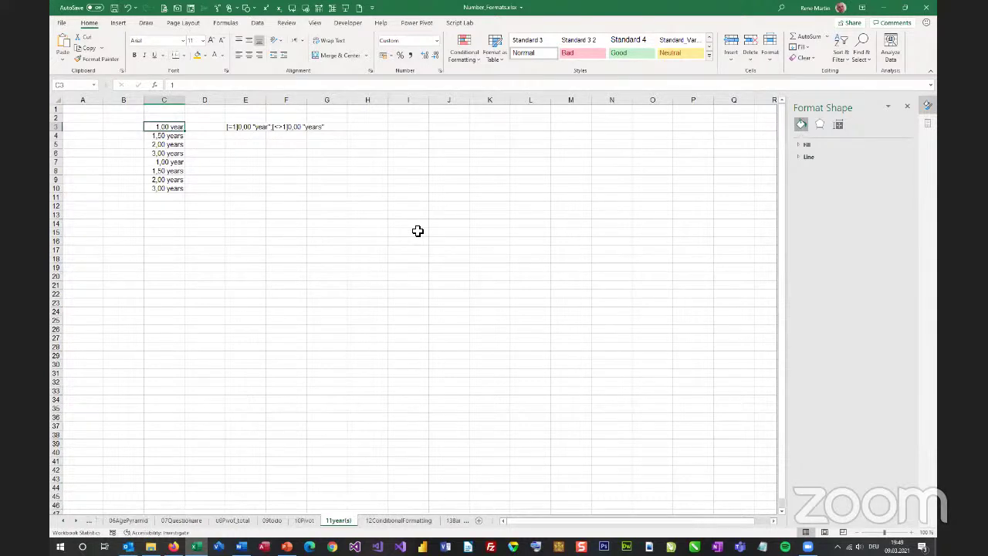
Step: Review the colour-threshold custom format on H9 (value 64), then switch to the 13Bank sheet
click(369, 181)
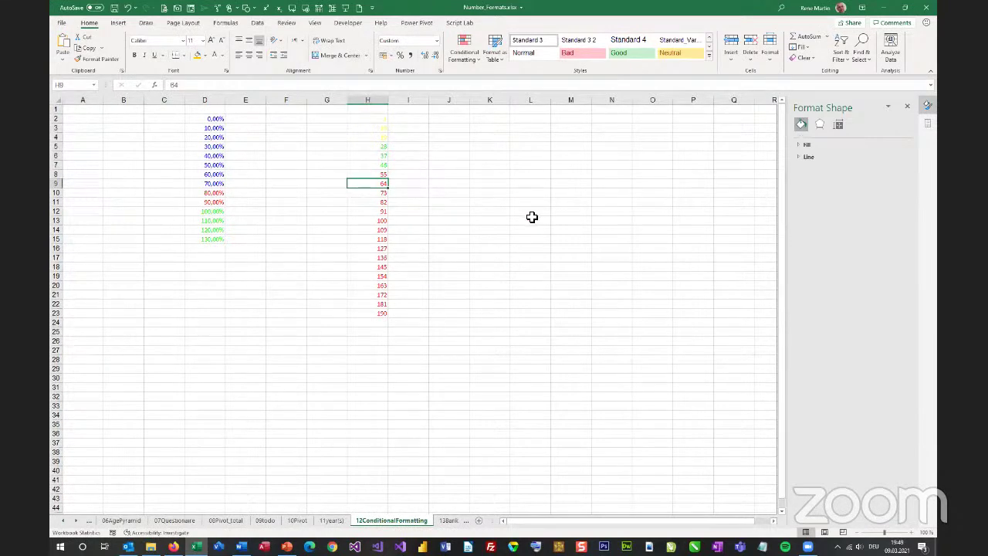
key(ctrl+1)
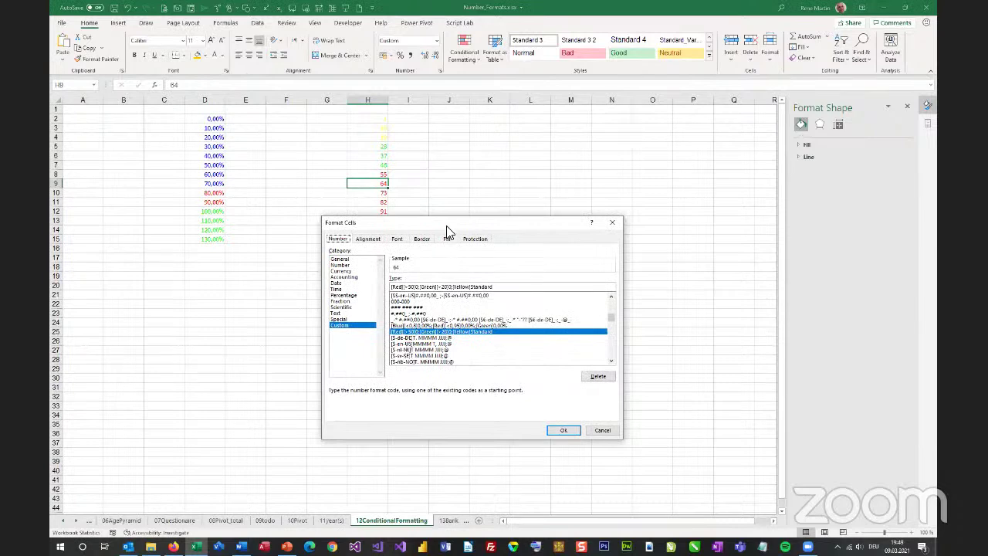
drag(450, 230, 523, 222)
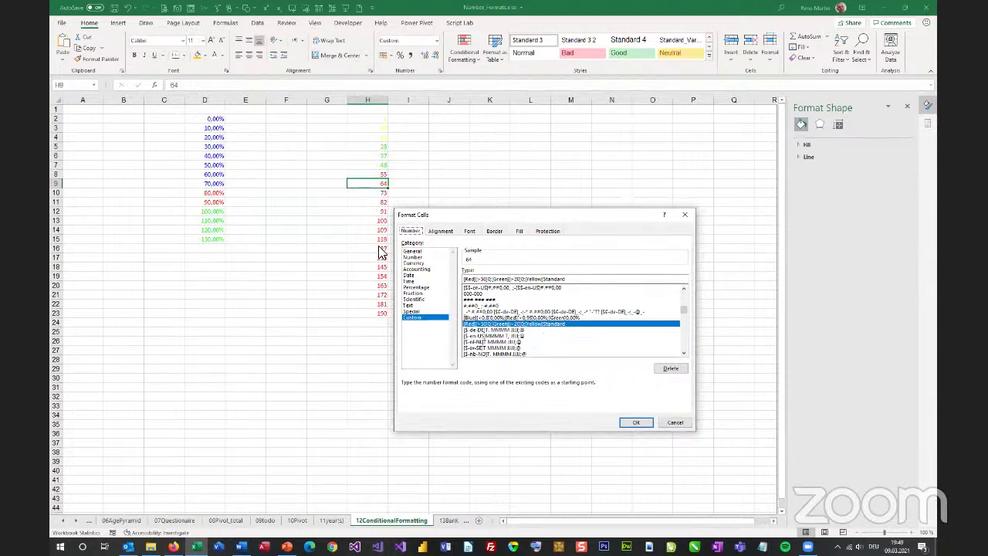
key(Escape)
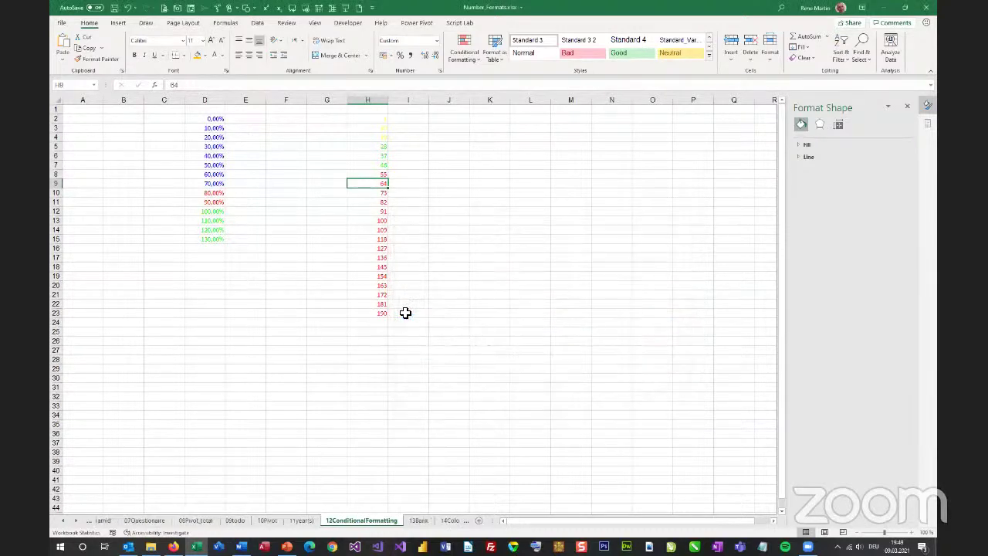
key(ctrl+Page_Down)
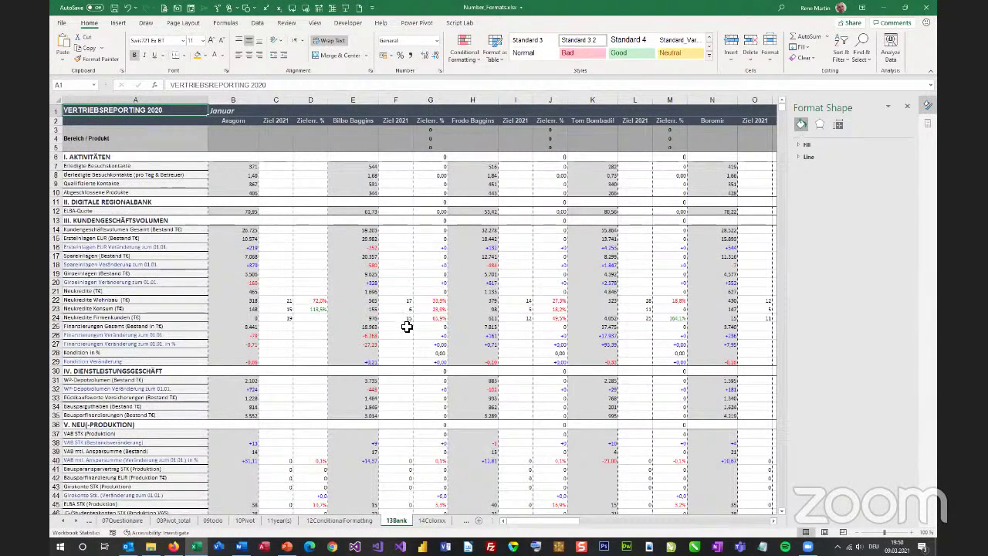
Step: Open Bestand Versicherung 31.10.2020 Aragorn.xlsx from the Jänner 2021 folder
mouse_move(197, 547)
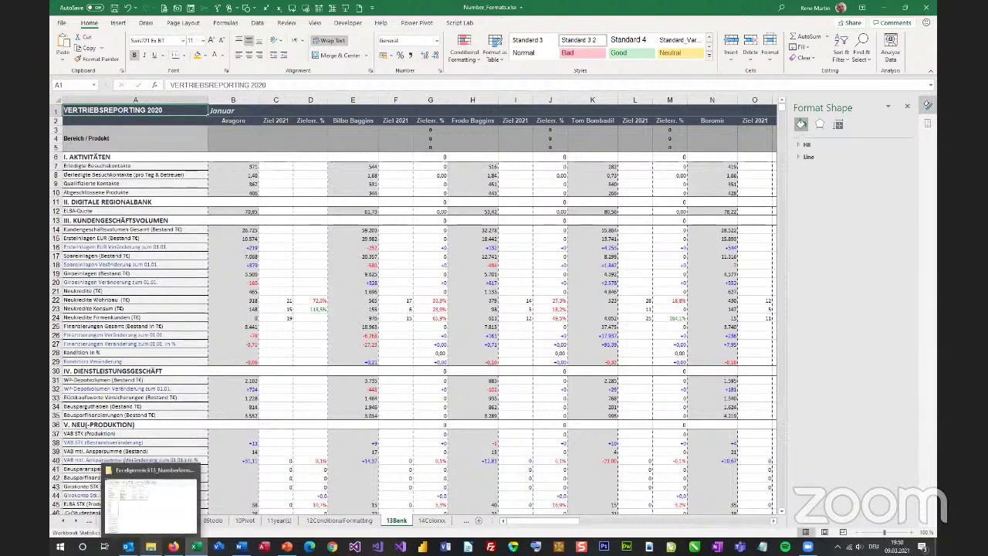
click(150, 500)
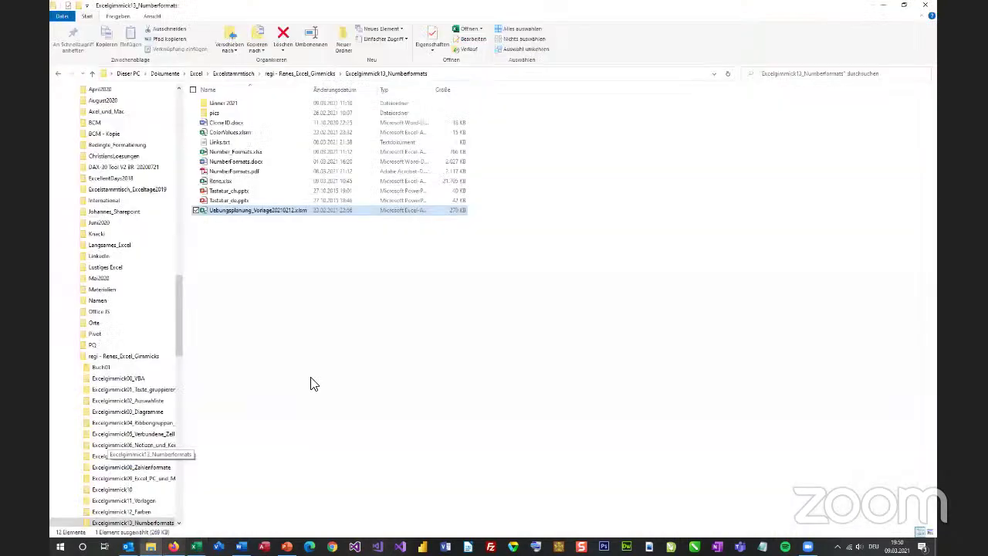
double_click(256, 104)
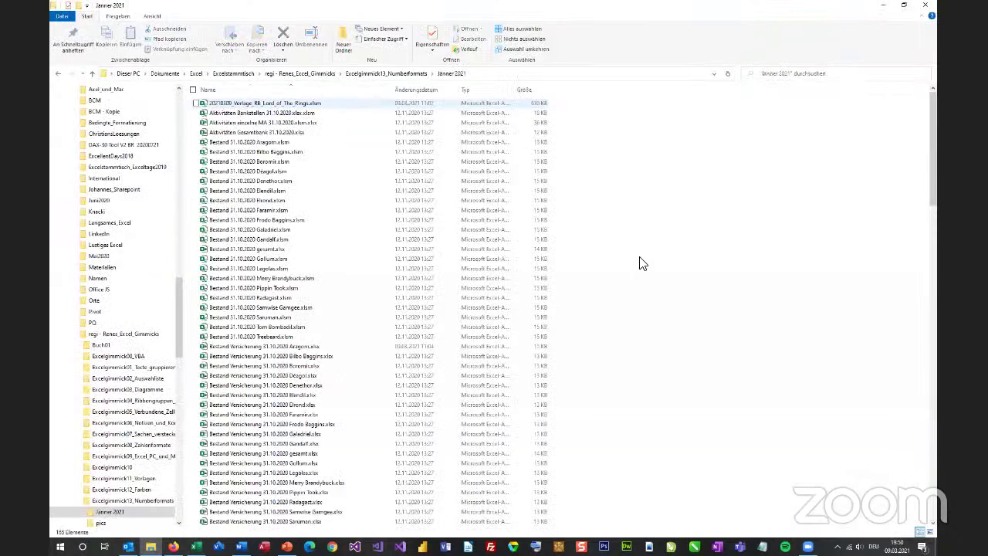
scroll(633, 280, down, 3)
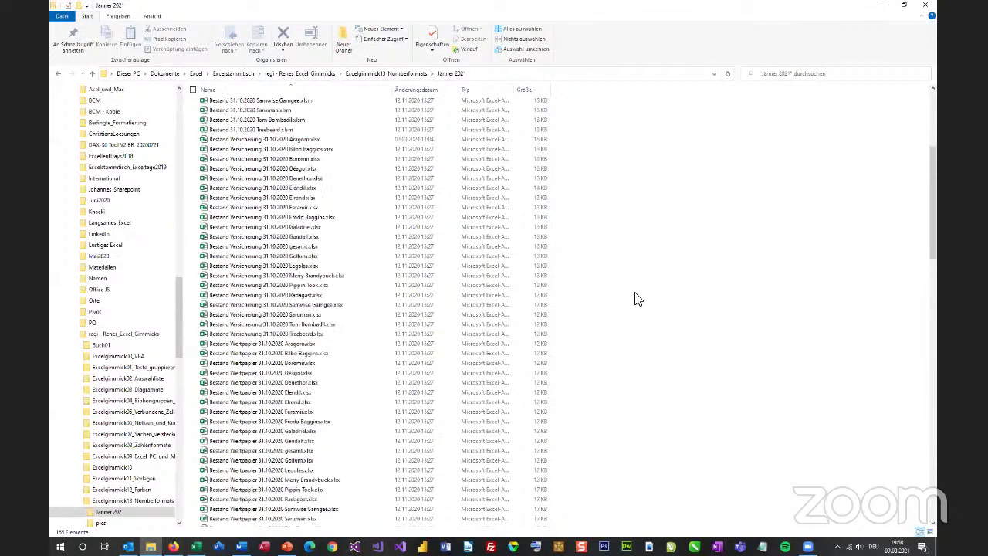
scroll(636, 296, up, 3)
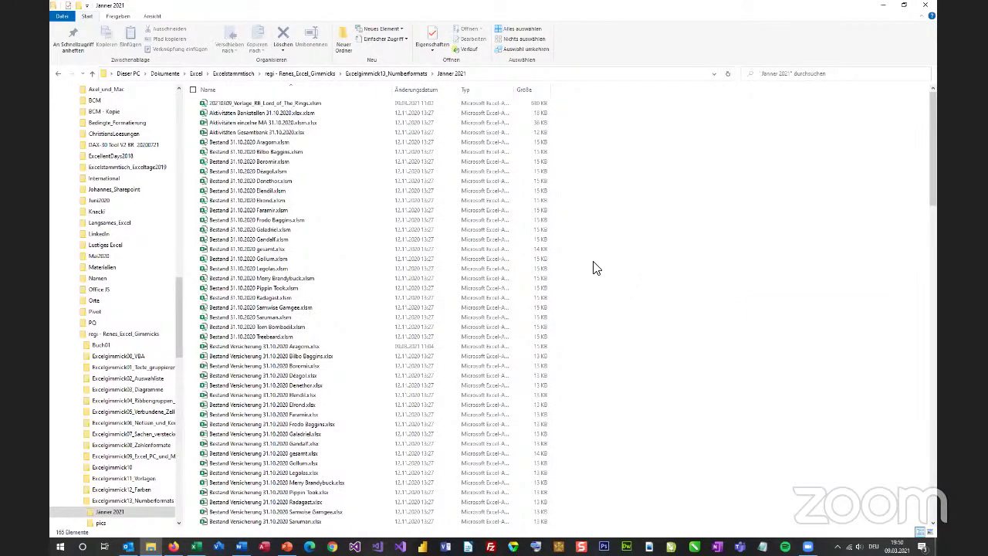
double_click(245, 353)
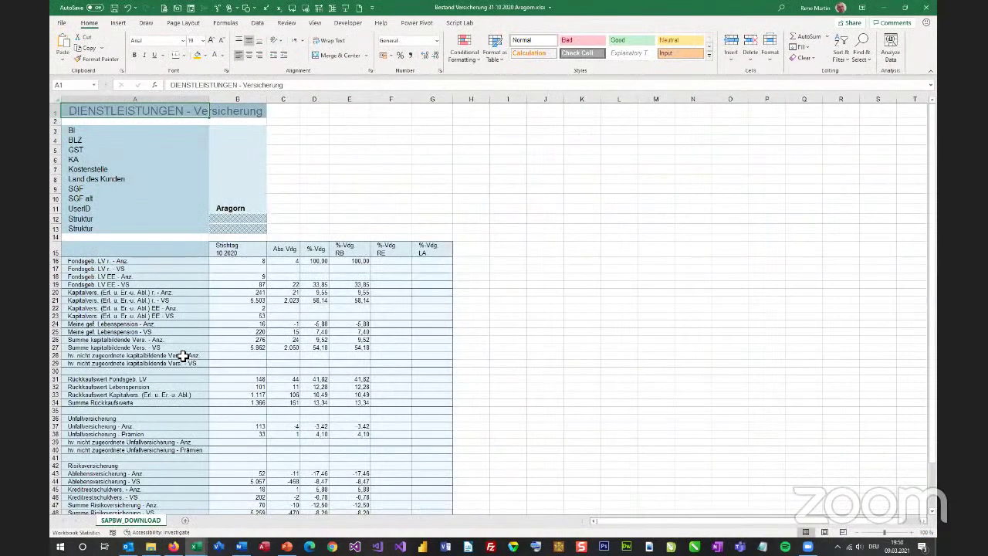
Step: Look over A17:A35, B15:G15 and C26, close the workbook, and return to File Explorer
drag(118, 268, 126, 421)
drag(221, 249, 436, 247)
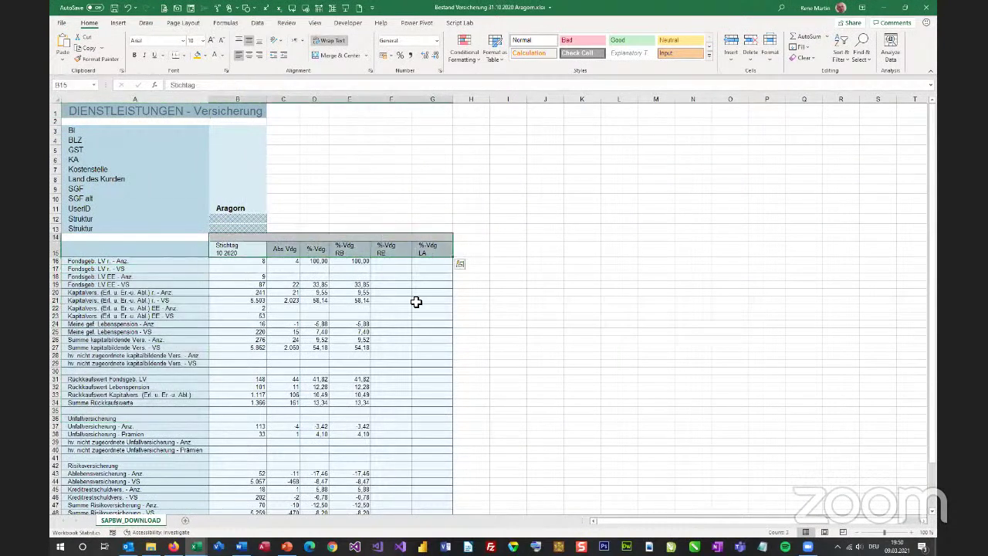
click(294, 340)
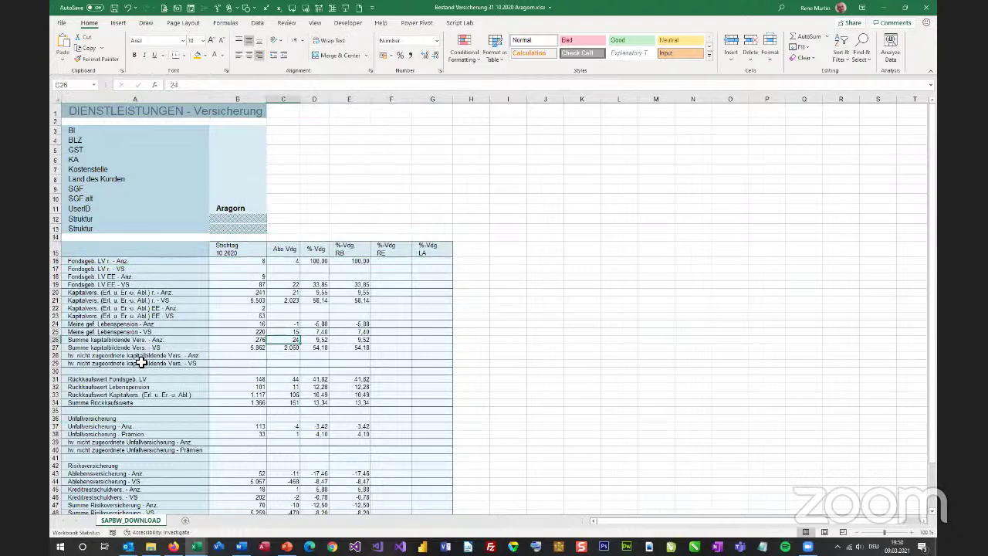
click(927, 14)
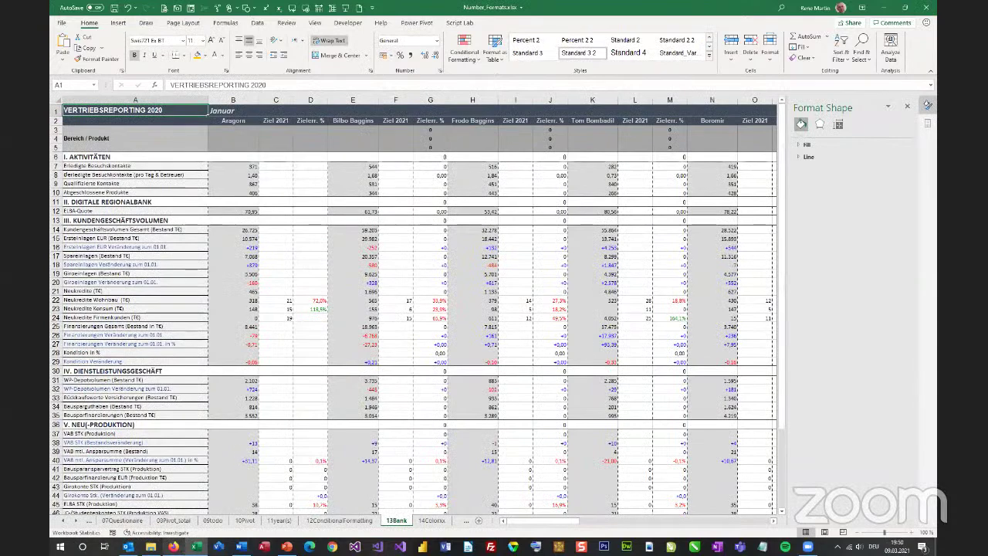
key(alt+Tab)
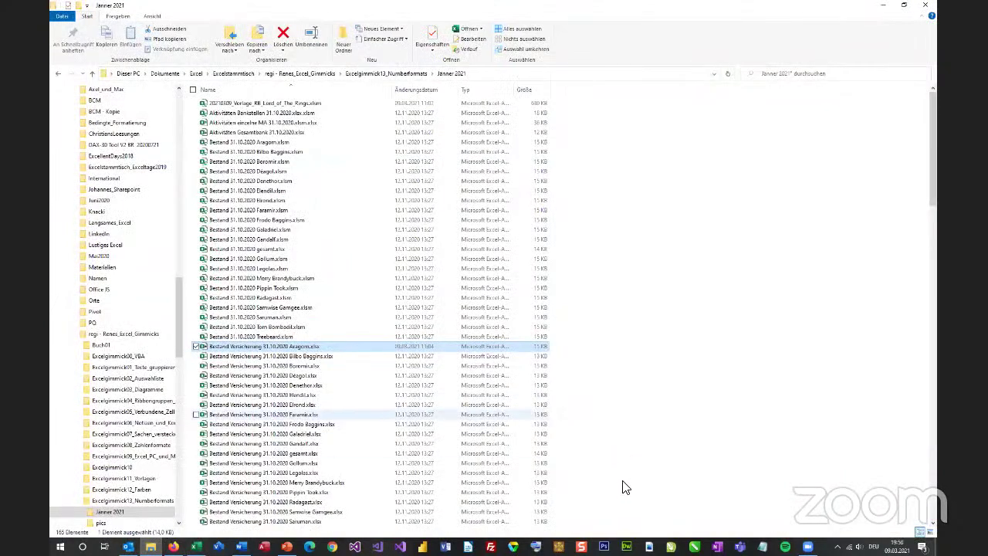
Step: Open the last file, Ziele 2021_Controlling.xlsx, then close it
scroll(625, 487, down, 18)
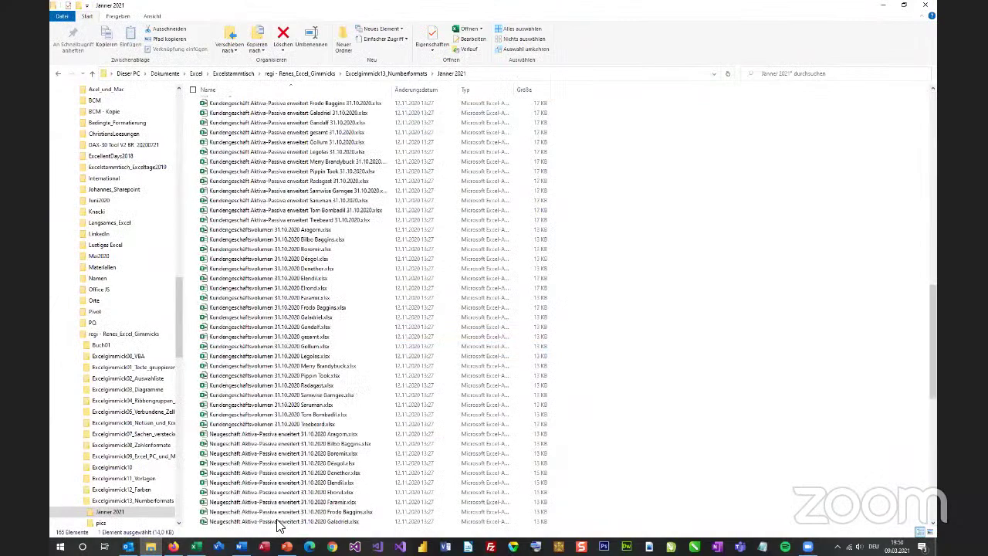
key(End)
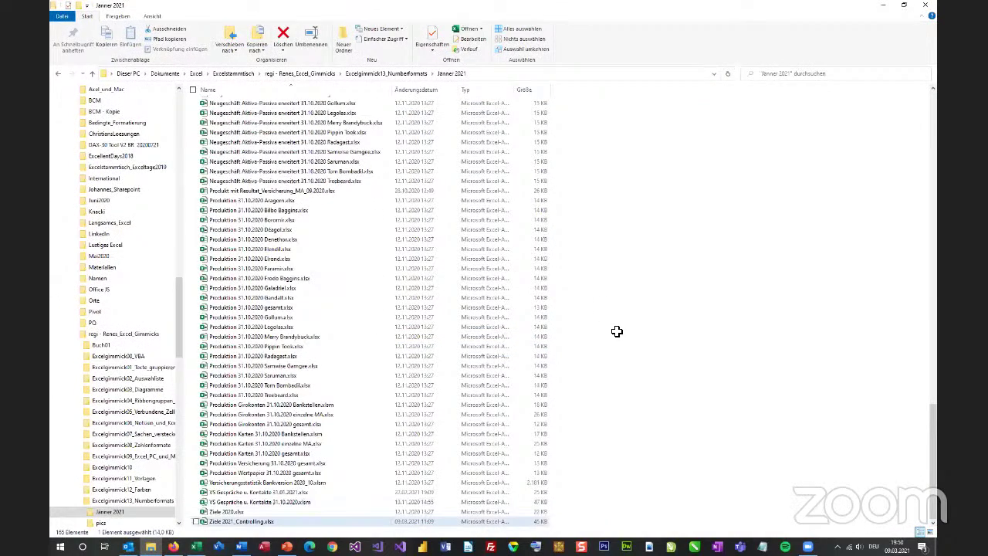
key(Return)
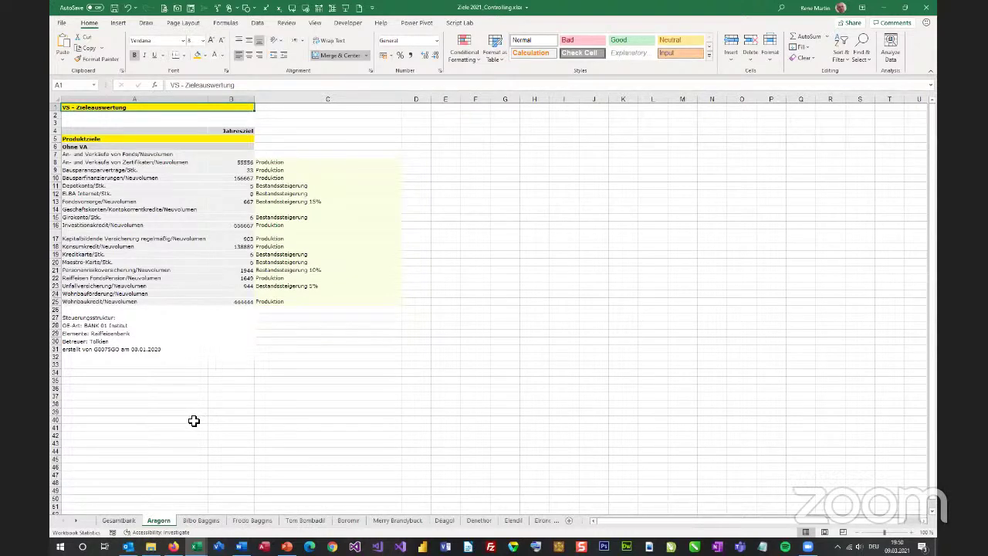
click(927, 7)
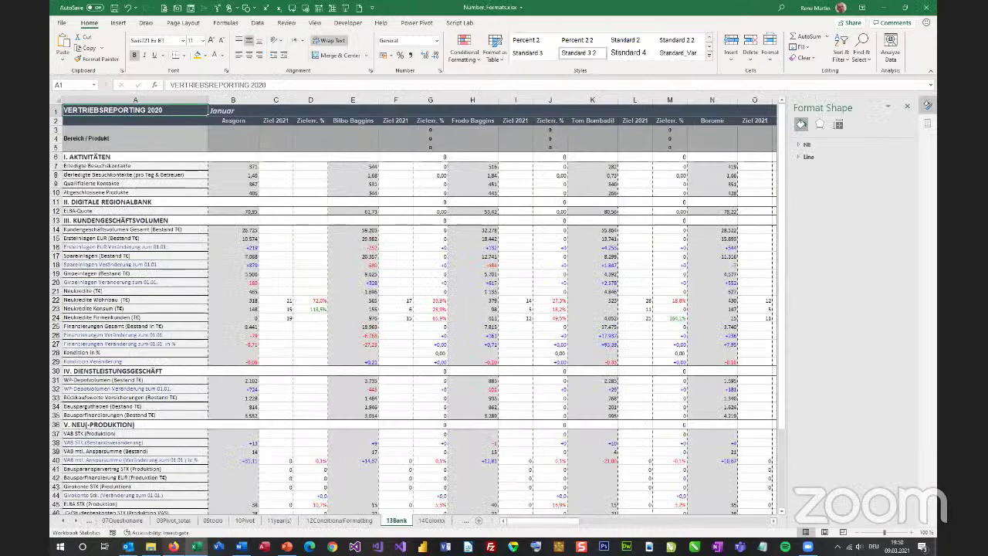
Step: Open 20210309_Vorlage_RB_Lord_of_The_Rings.xlsm from the Jänner 2021 folder
click(150, 547)
scroll(351, 191, down, 3)
scroll(351, 191, up, 15)
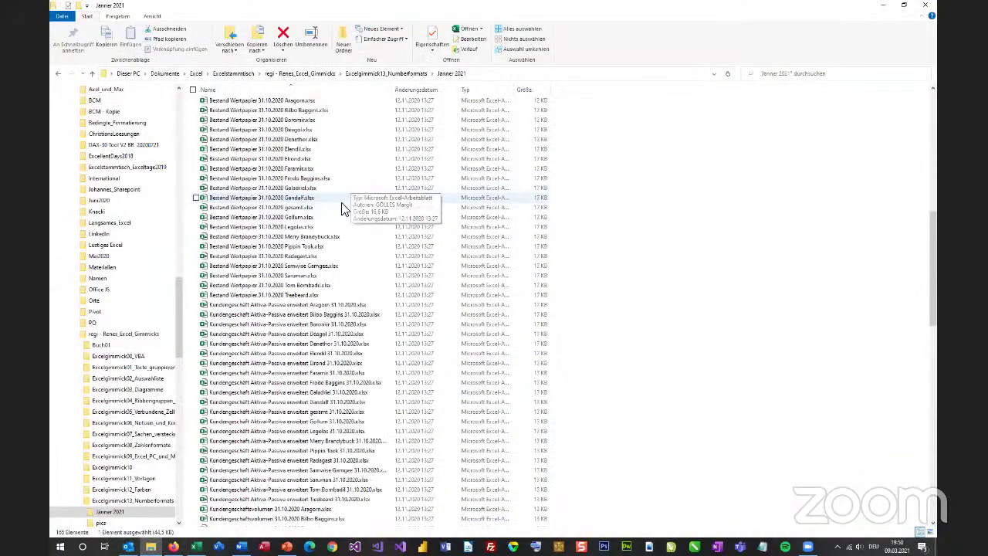
double_click(345, 103)
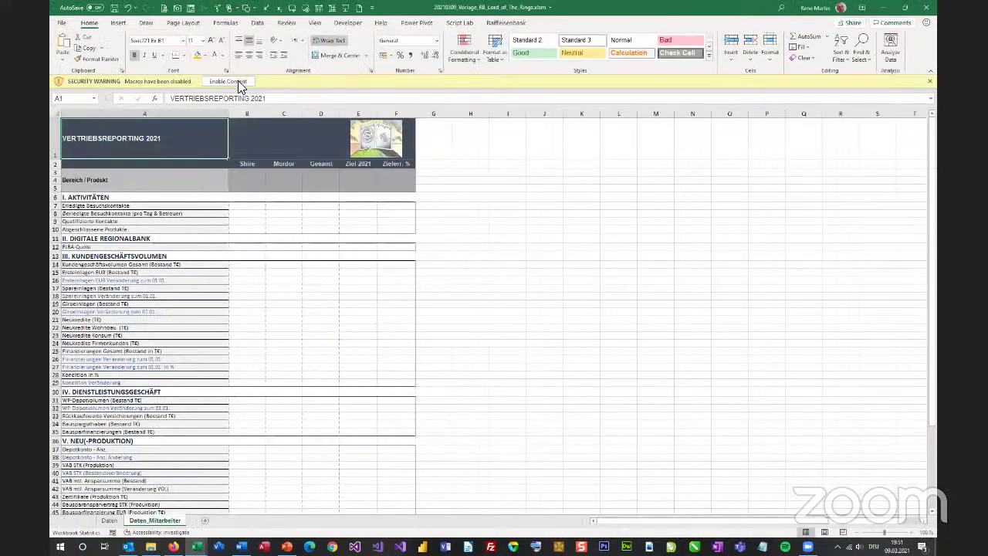
Step: Enable macros and inspect the Gesamt, Mordor and Shire header cells on the Daten sheet
click(238, 83)
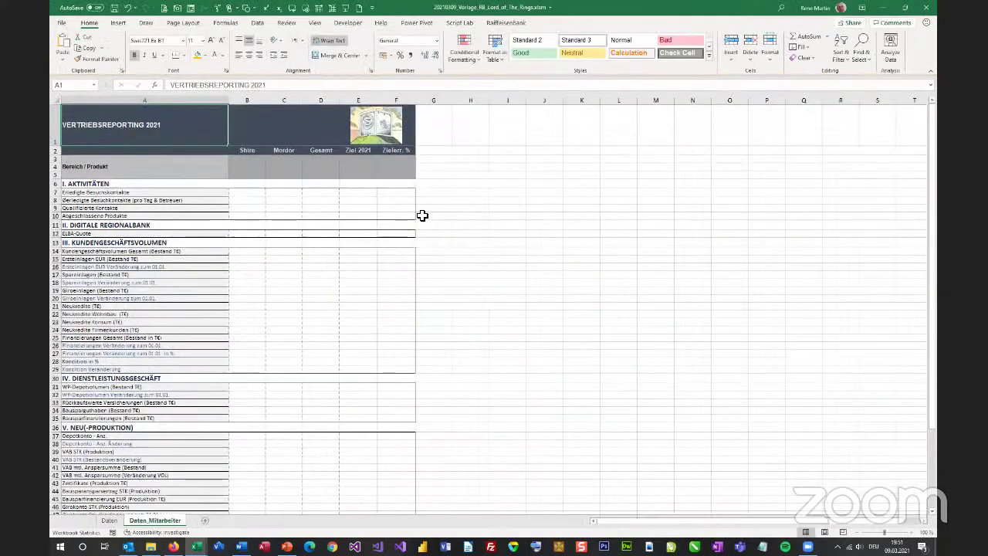
click(118, 521)
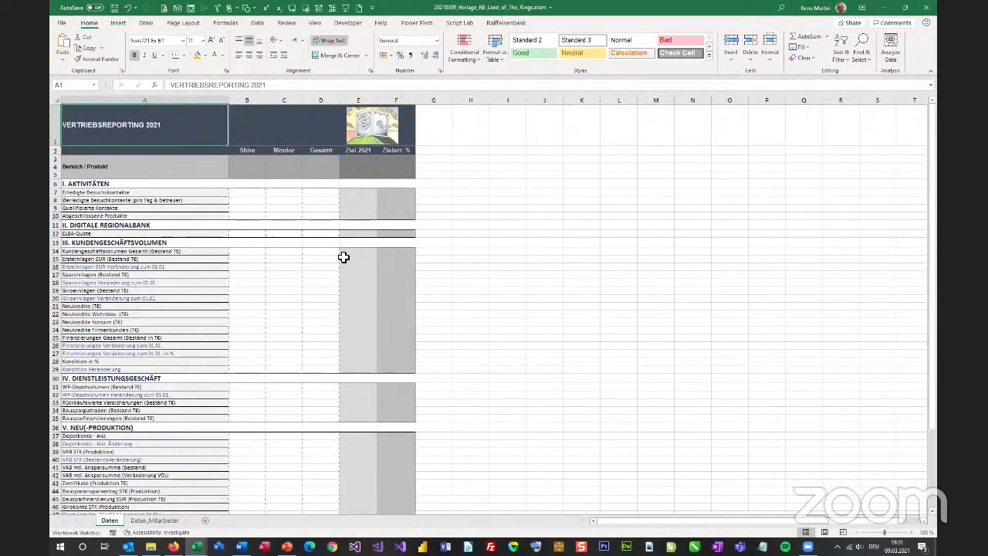
click(322, 153)
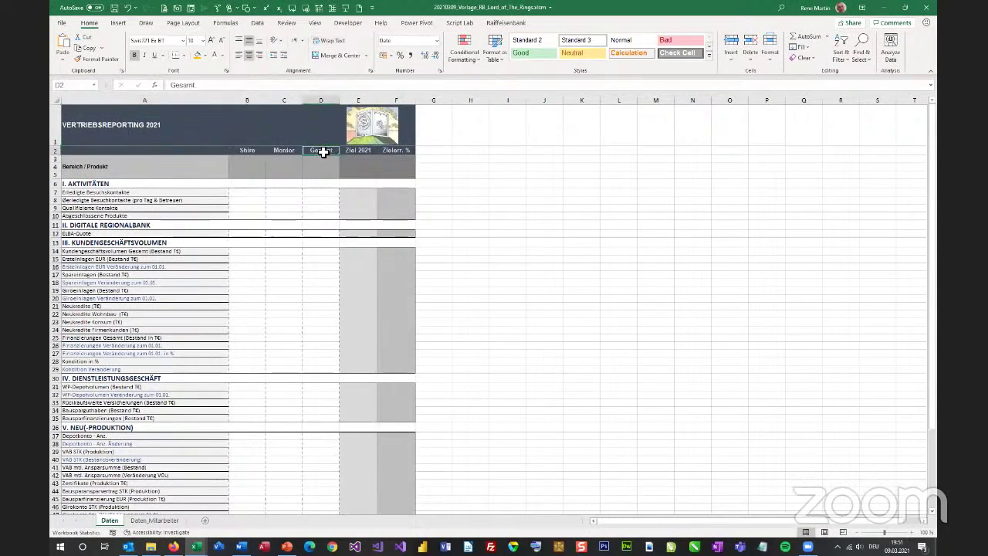
click(286, 152)
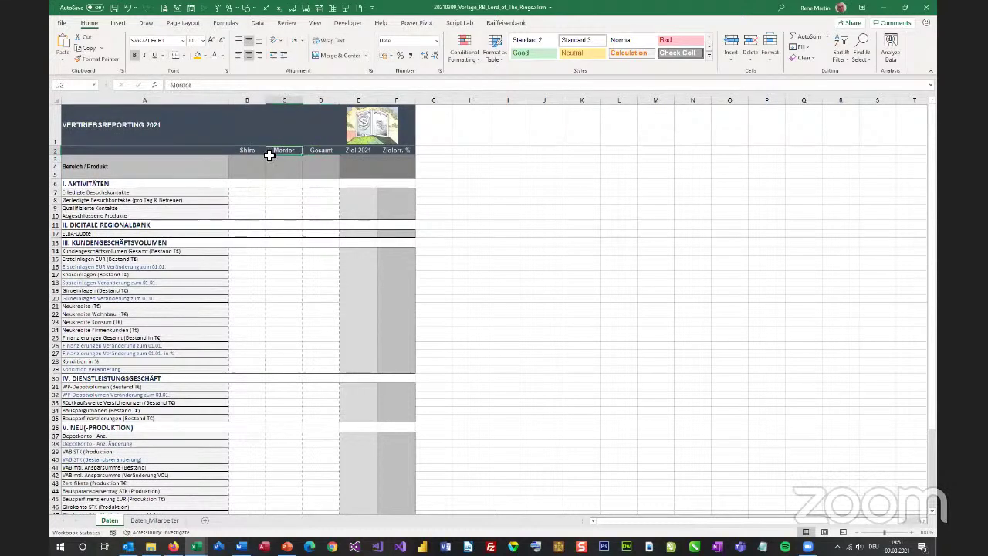
click(239, 152)
click(283, 152)
Step: View the Daten_Mitarbeiter sheet, then close the template workbook without saving
click(170, 521)
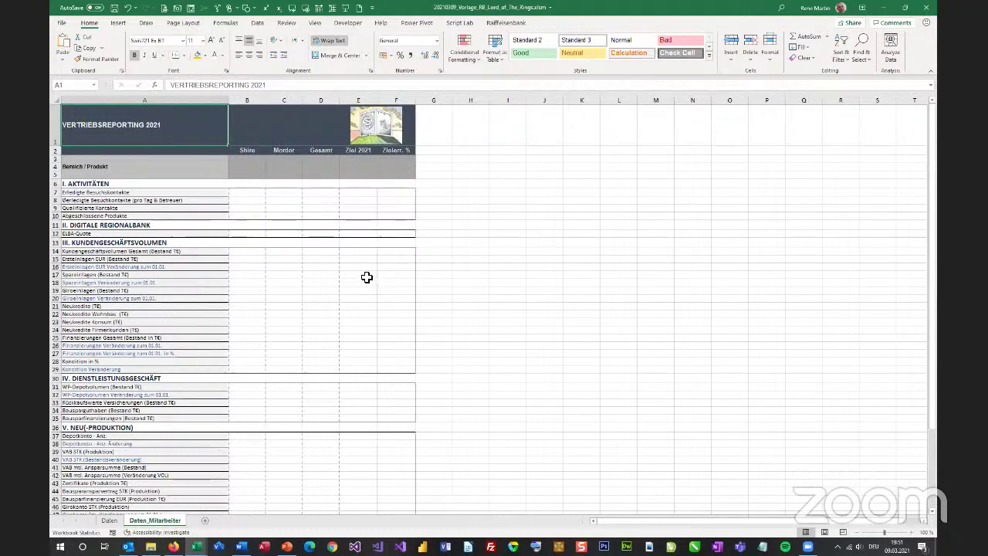
click(932, 10)
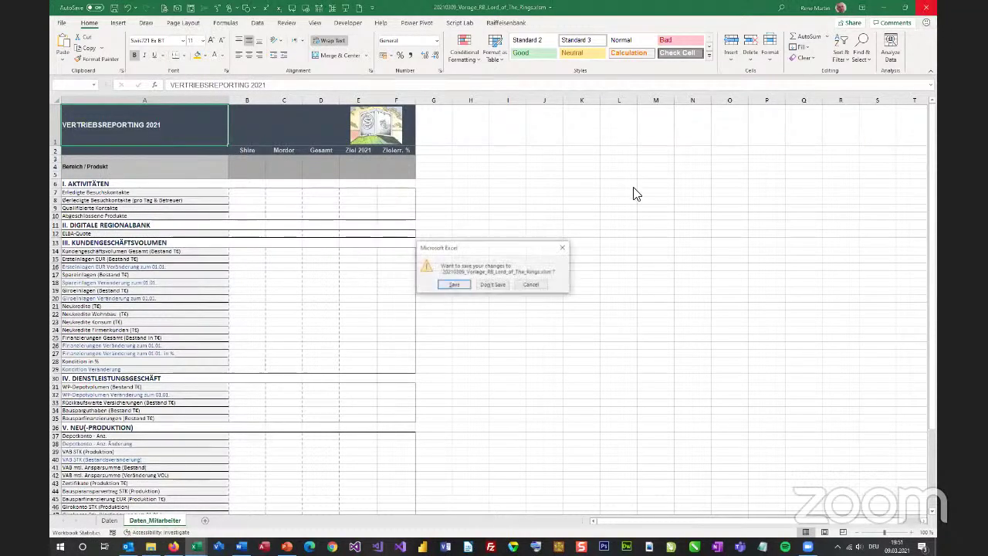
click(502, 285)
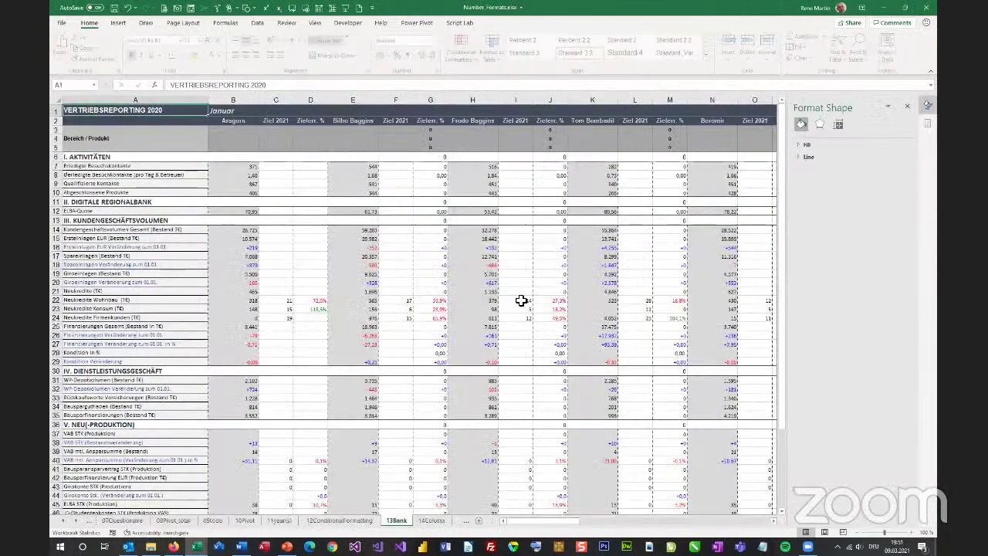
Step: Inspect the Zielerr. % values in column D (118,5%, 72%) and their conditional formatting
drag(311, 276, 316, 378)
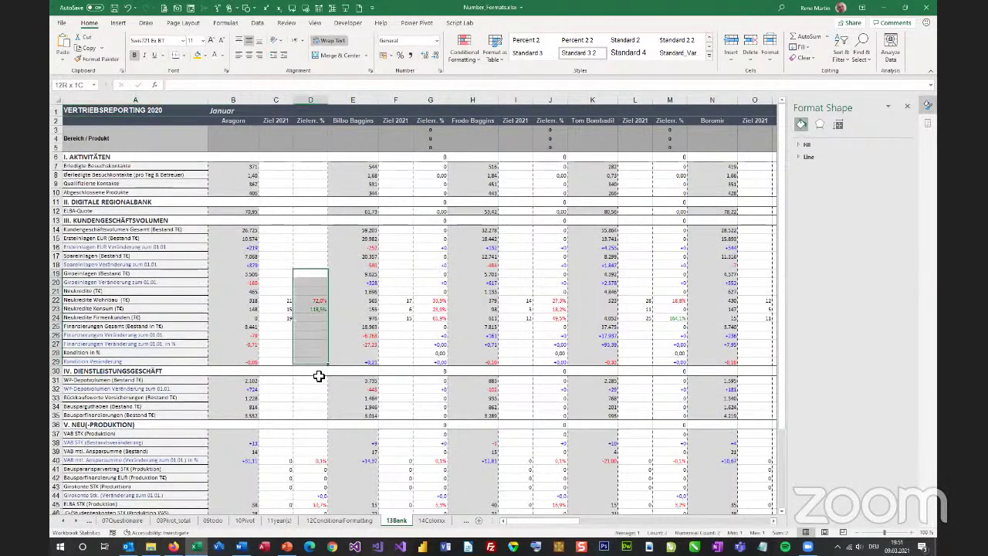
click(322, 337)
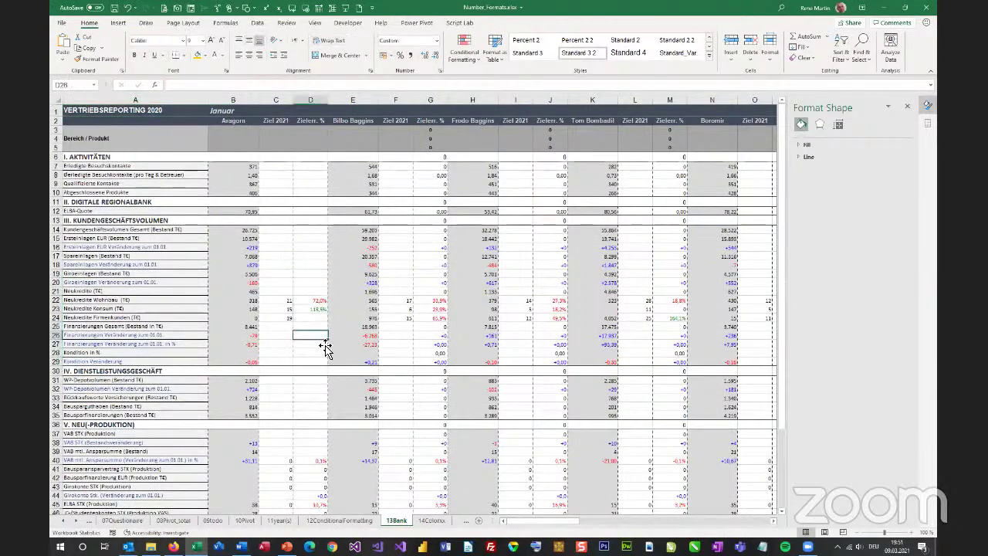
click(302, 311)
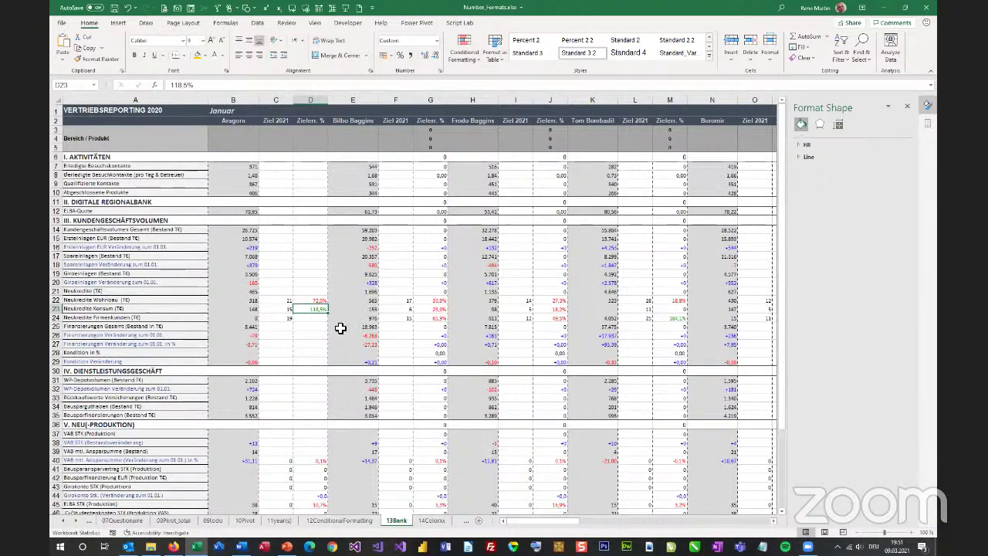
click(316, 301)
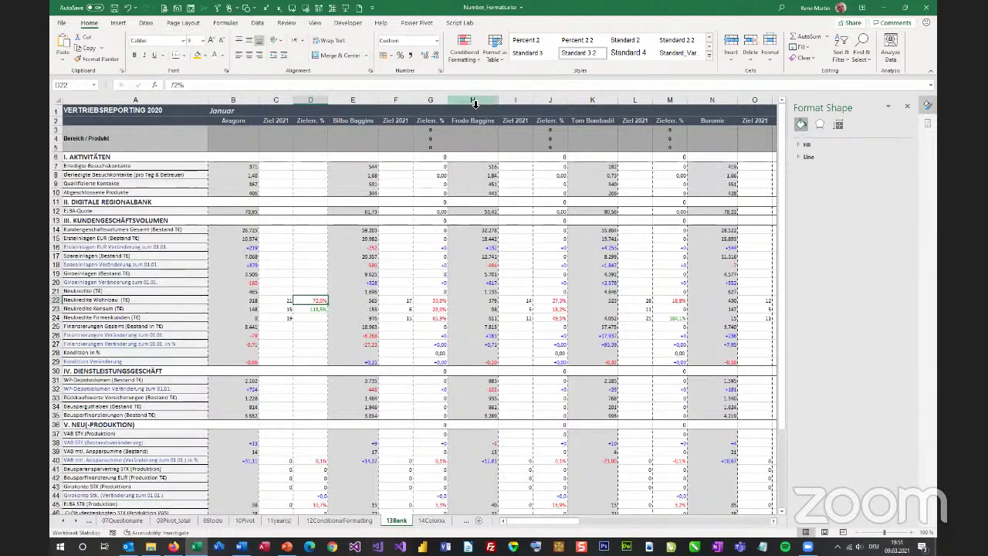
click(465, 60)
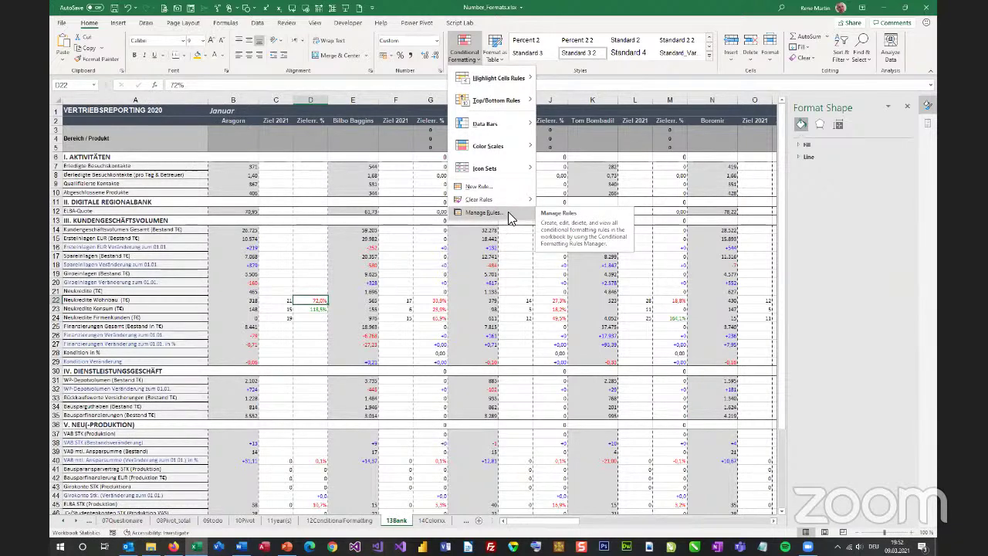
key(Escape)
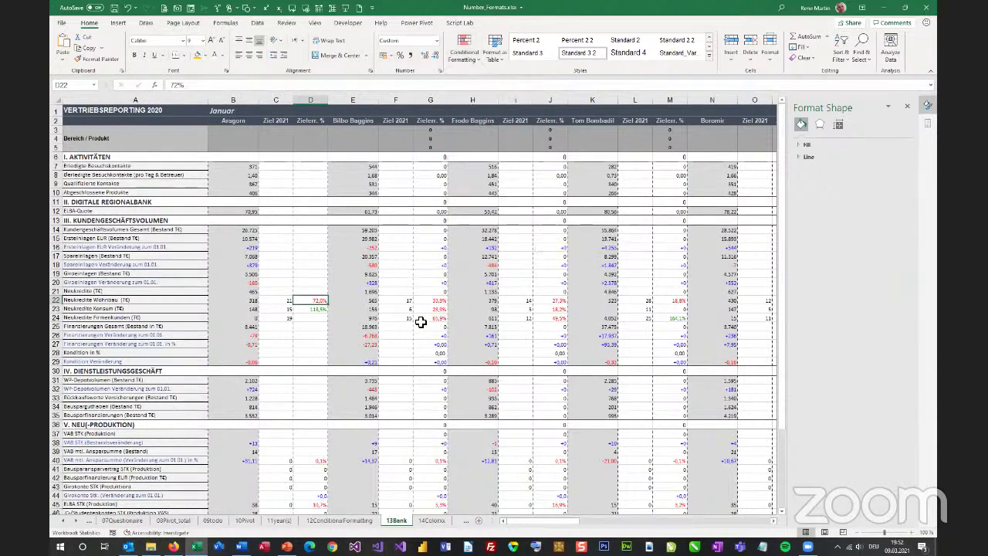
Step: View D22's custom percentage format without changes, then move to the 14Colorxx sheet
key(ctrl+1)
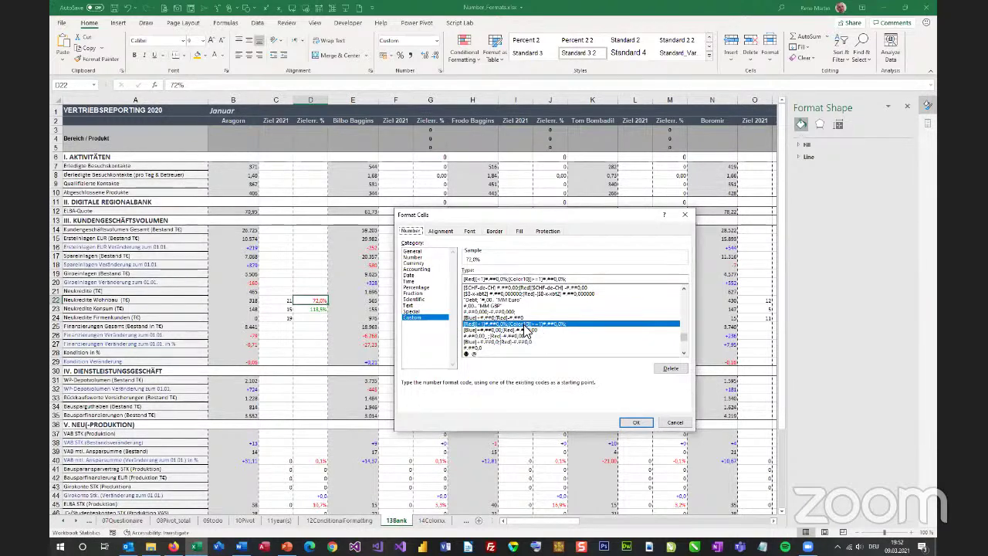
click(674, 425)
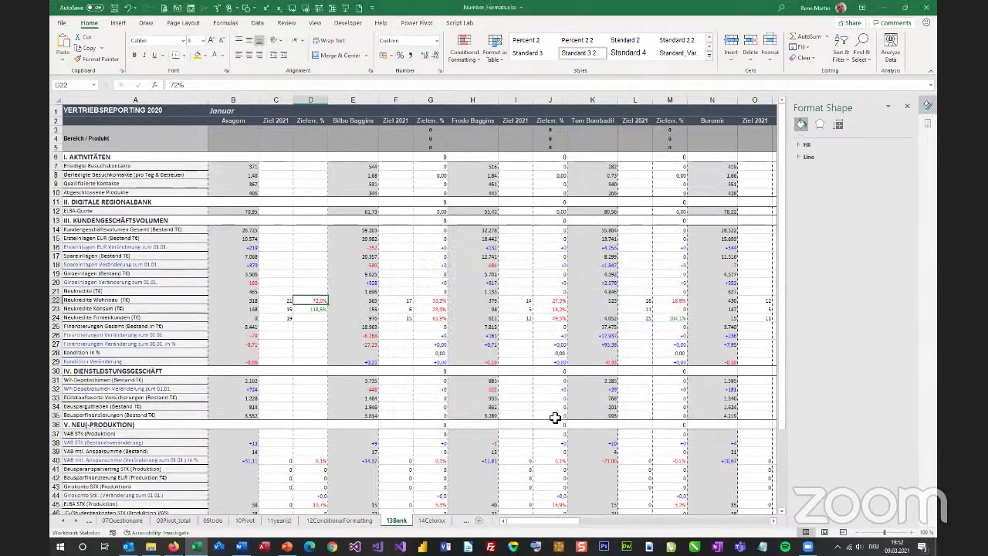
key(ctrl+Page_Down)
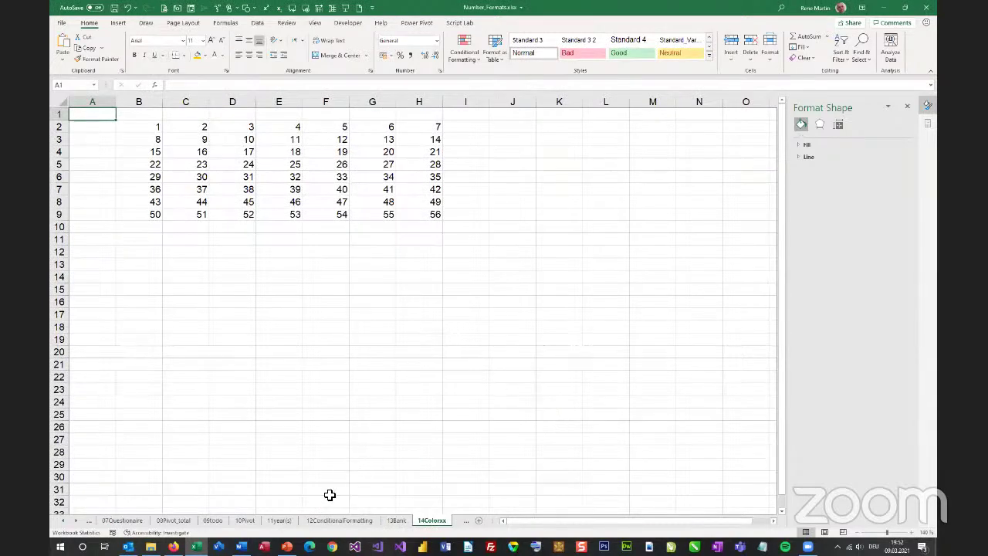
Step: Glance at 12ConditionalFormatting, return to 14Colorxx, then bring up the Jänner 2021 folder in File Explorer
click(329, 521)
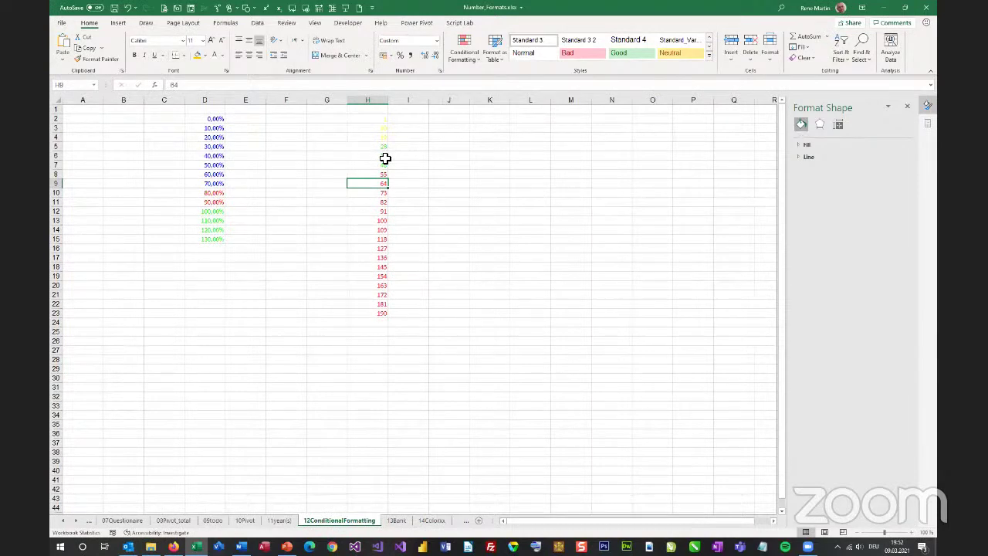
click(433, 522)
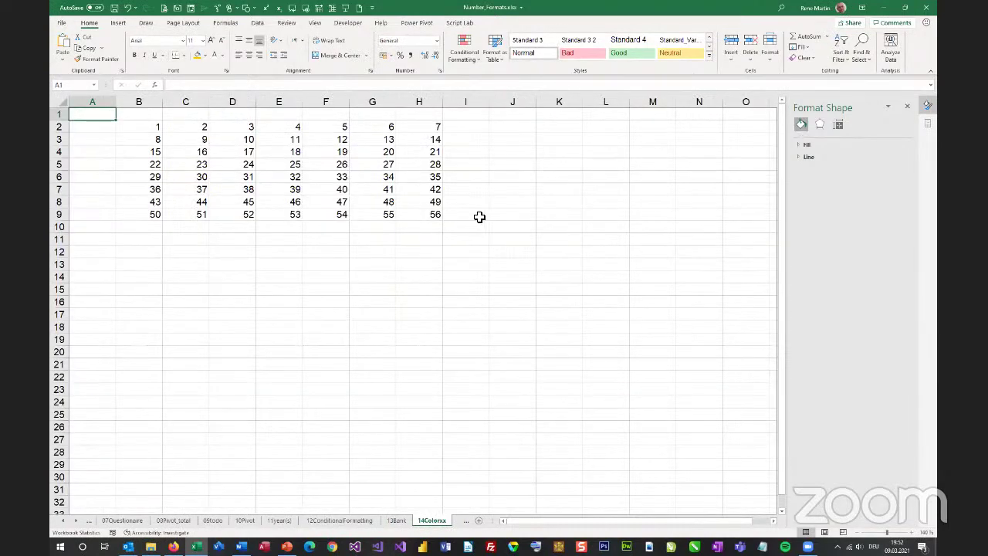
click(150, 547)
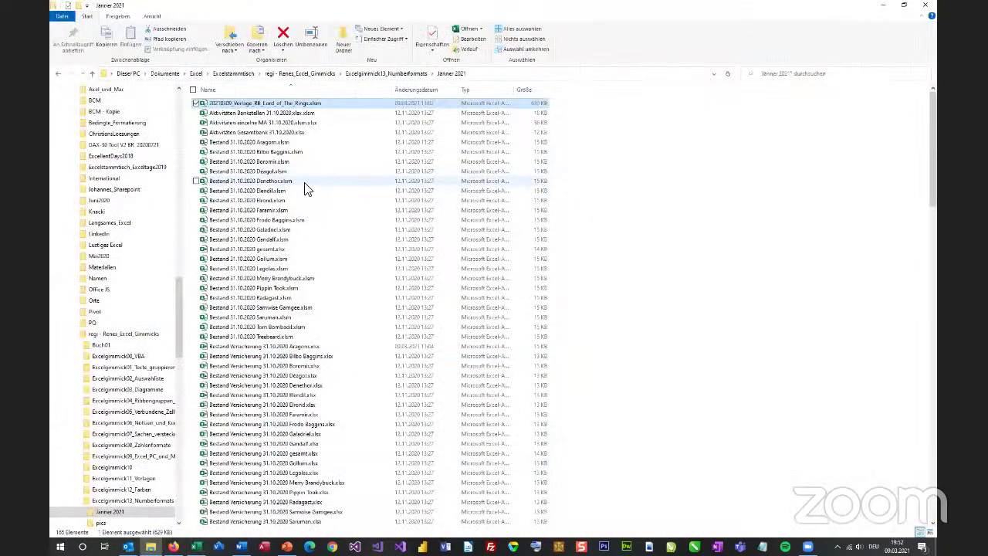
Step: Go up to the Excelgimmick13_Numberformats folder and open ColorValues.xlsm
key(alt+Up)
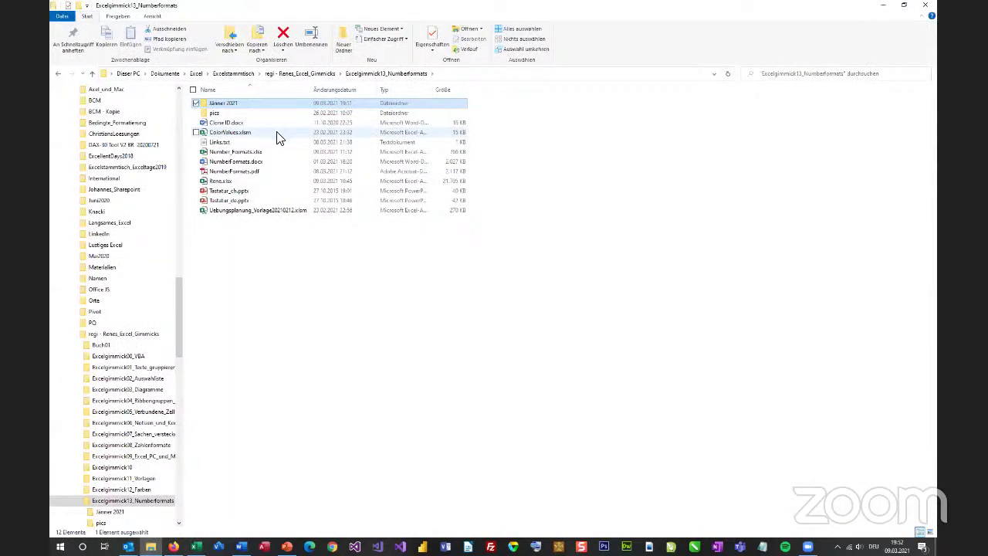
double_click(278, 136)
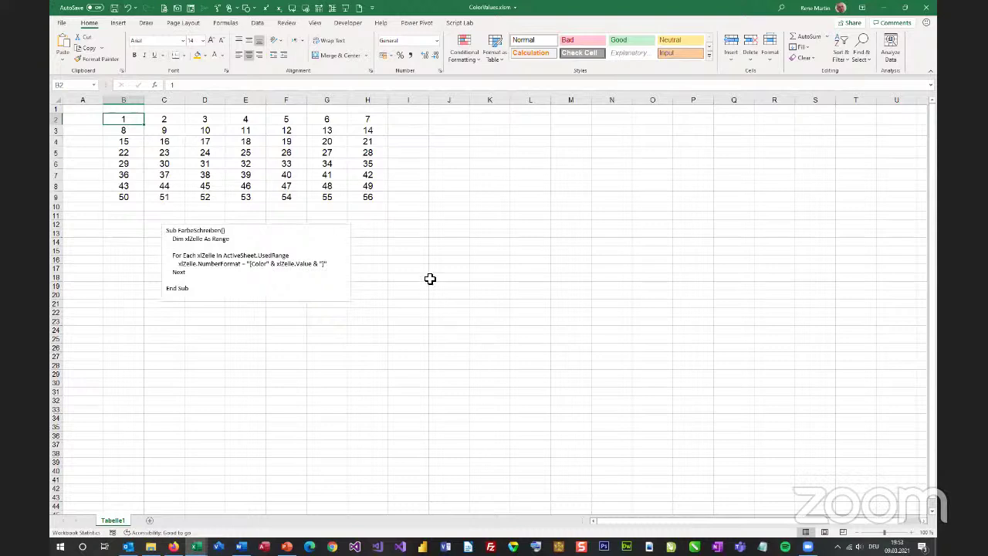
Step: Run the FarbeSchreiben macro, check the coloured 10 in D3, then close ColorValues.xlsm without saving
click(348, 22)
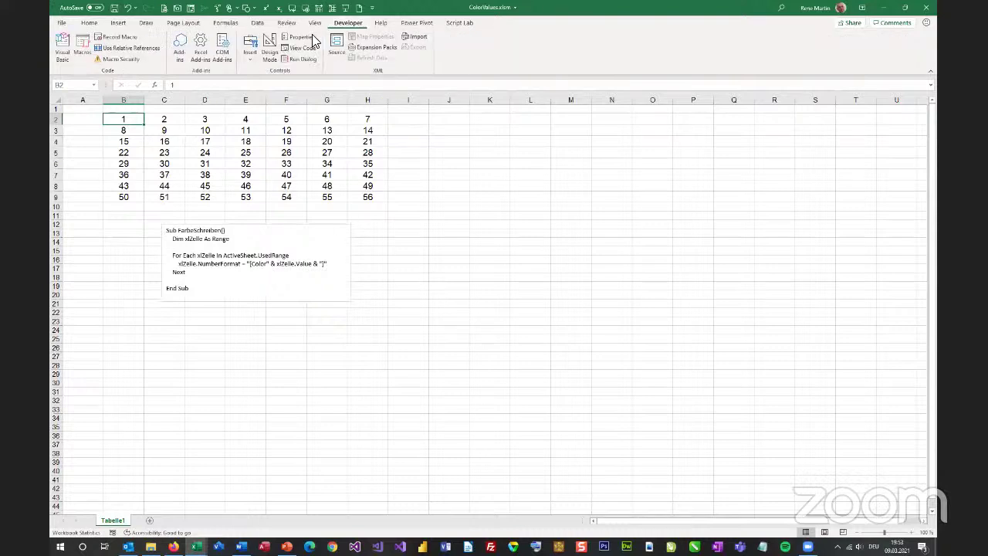
click(80, 48)
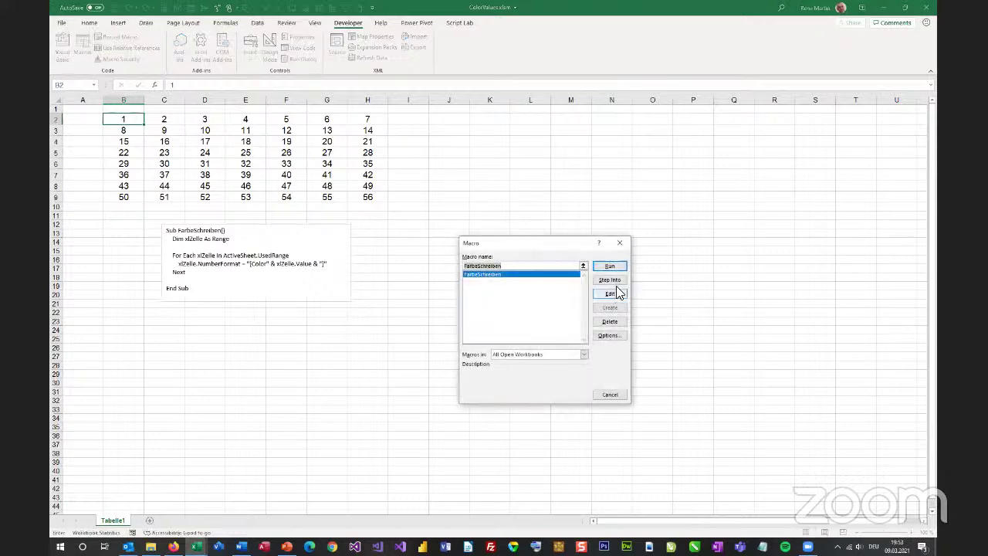
click(609, 266)
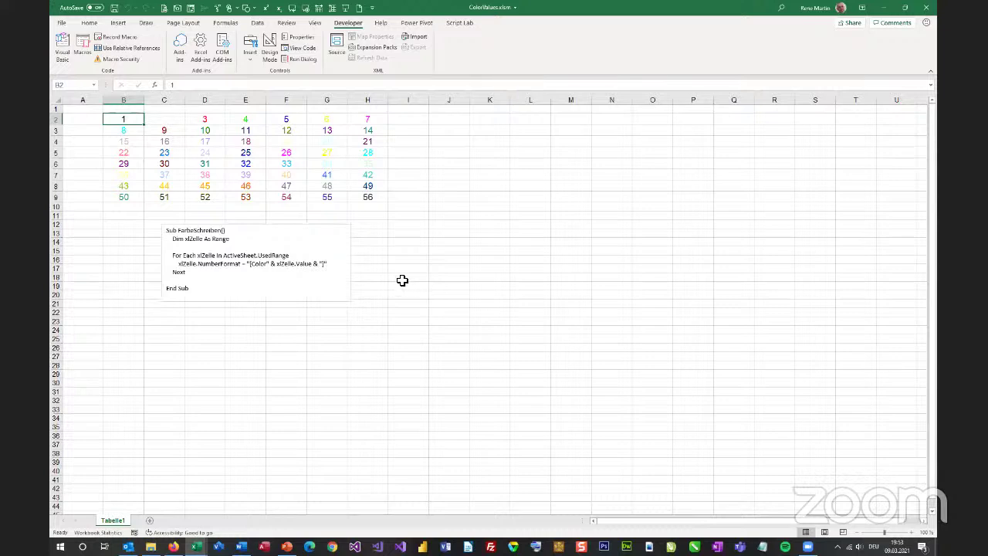
click(221, 131)
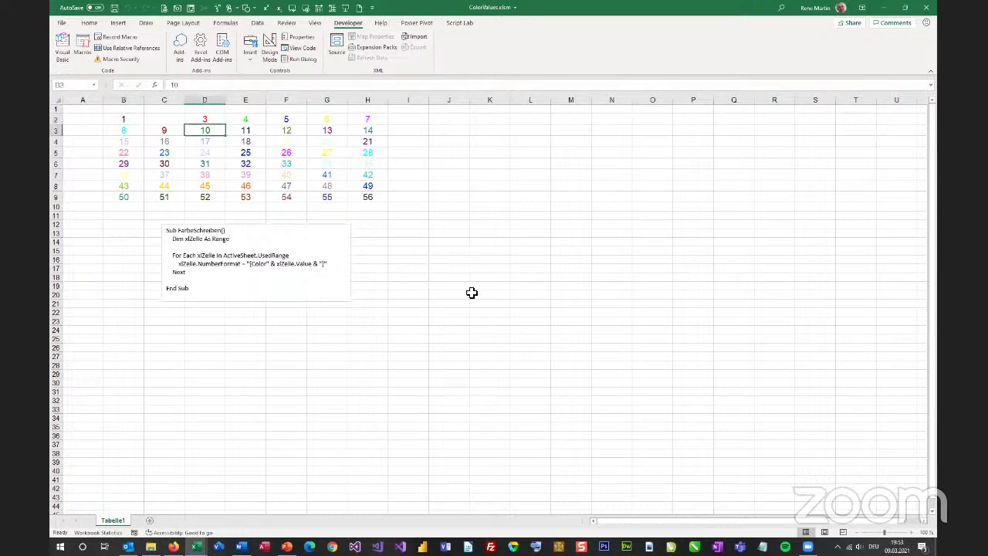
key(ctrl+w)
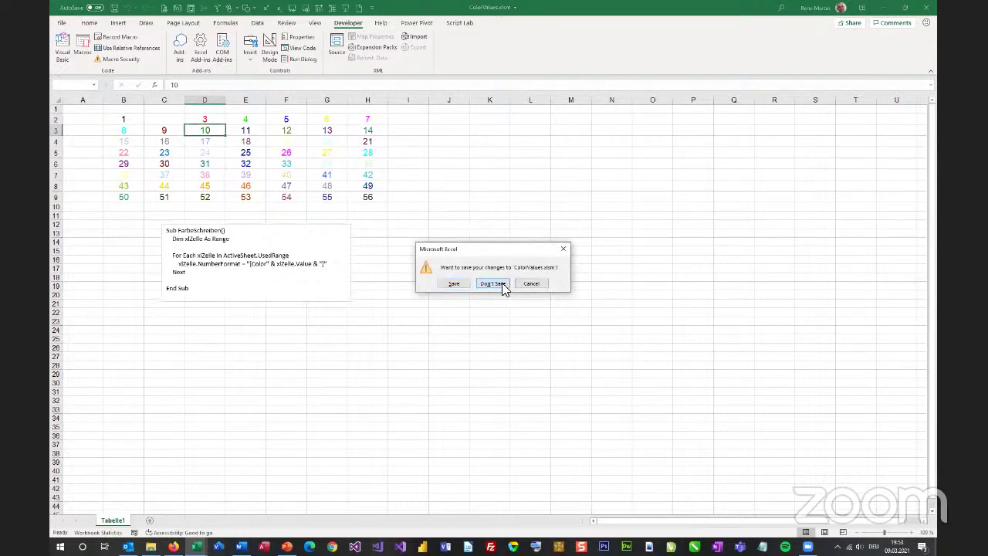
click(494, 285)
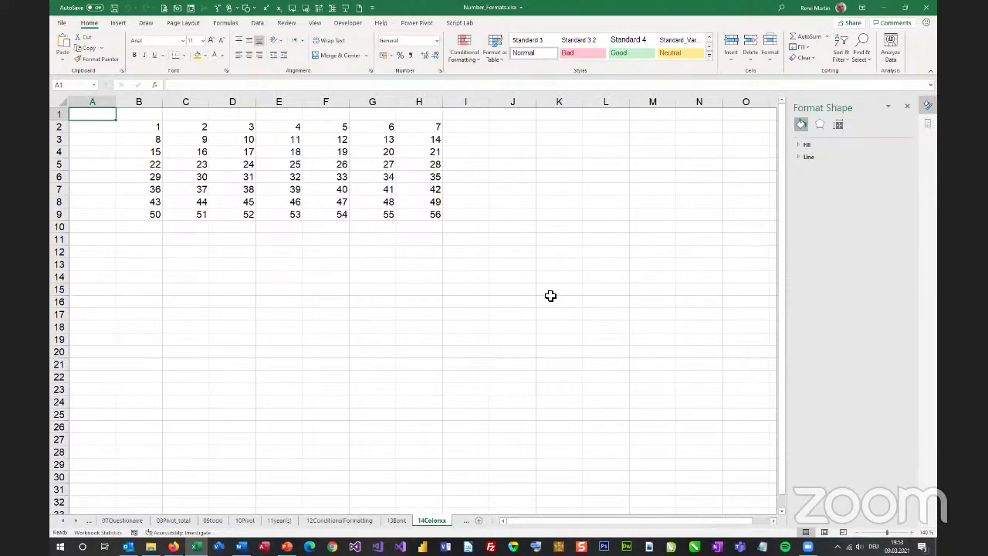
Step: Drag the ABC-Analyse chart down to uncover columns D–K, then select the Umsatz values in column B
key(ctrl+Page_Down)
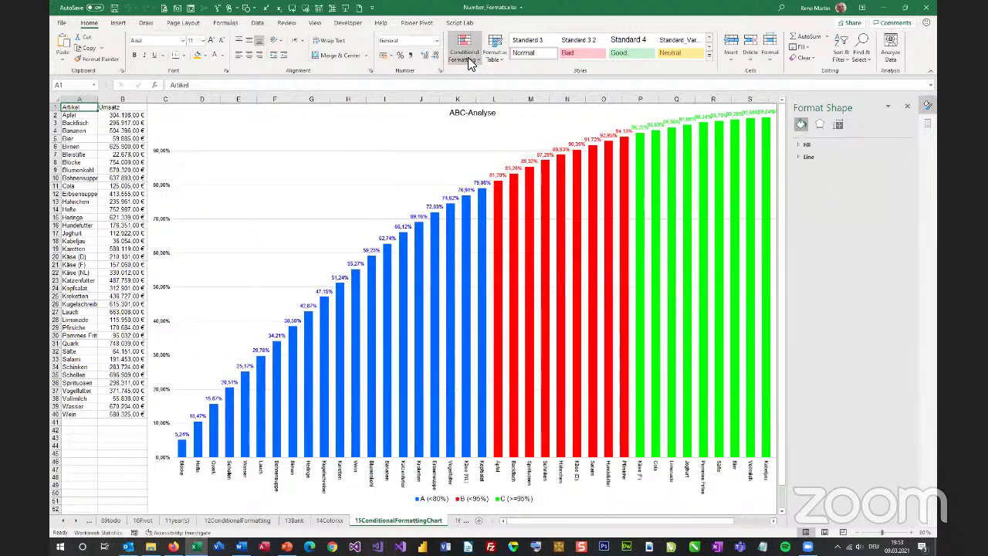
click(451, 225)
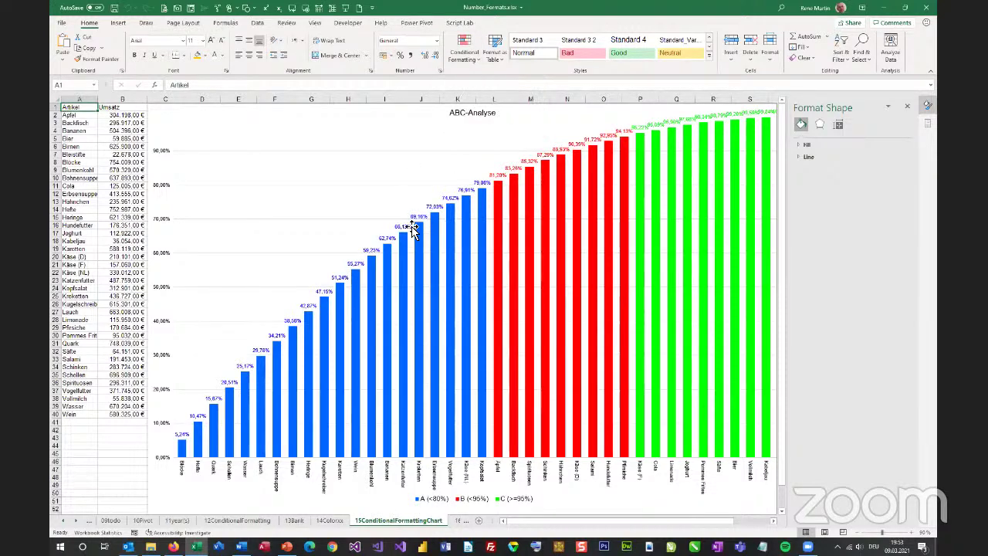
click(408, 226)
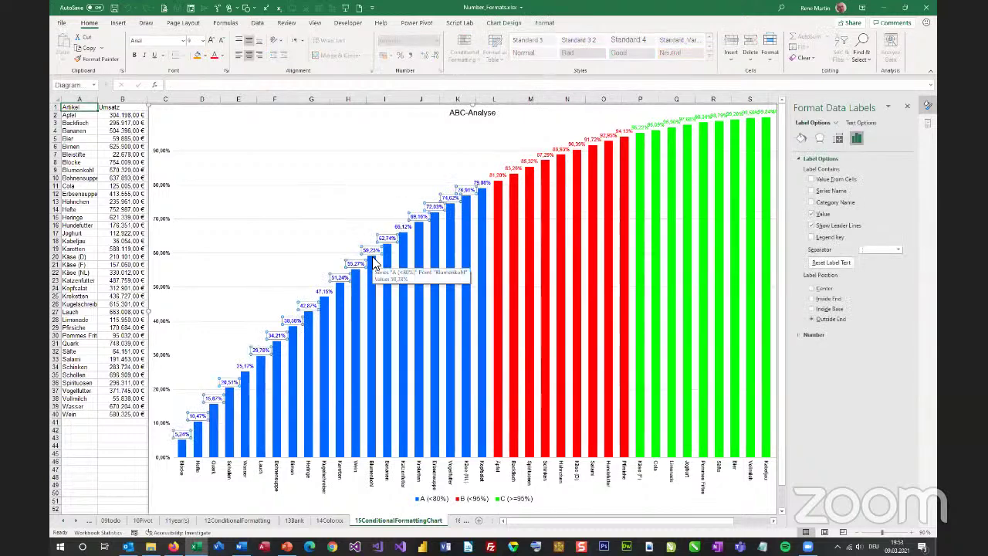
drag(158, 118, 173, 236)
key(Escape)
drag(70, 115, 126, 255)
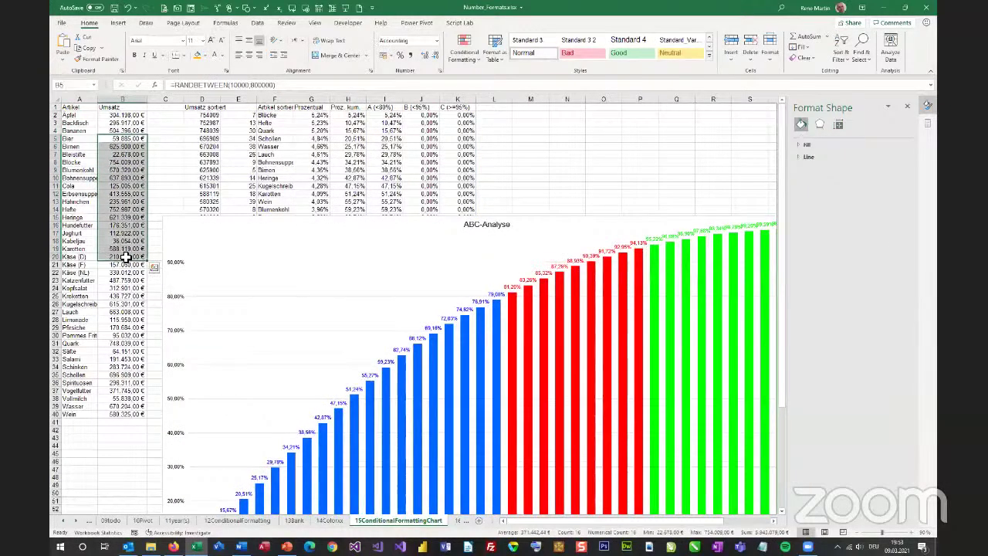
Step: Inspect the LARGE and random sales formulas, then recalculate the random sales figures repeatedly
click(203, 154)
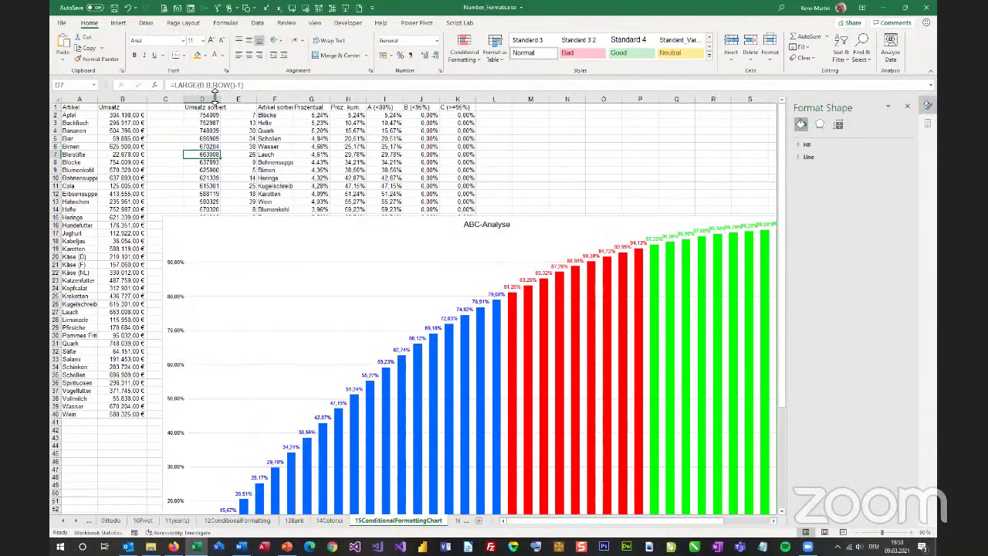
click(133, 140)
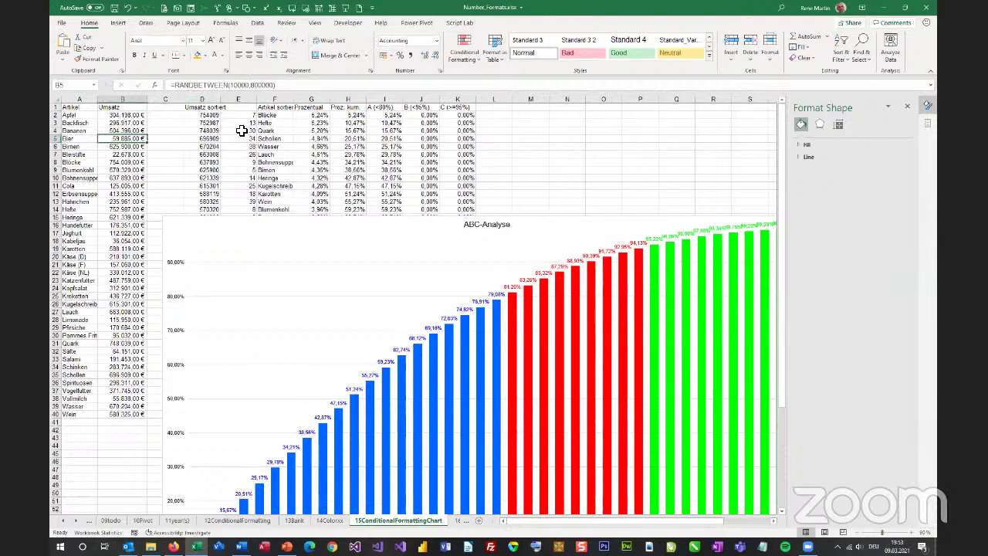
click(226, 23)
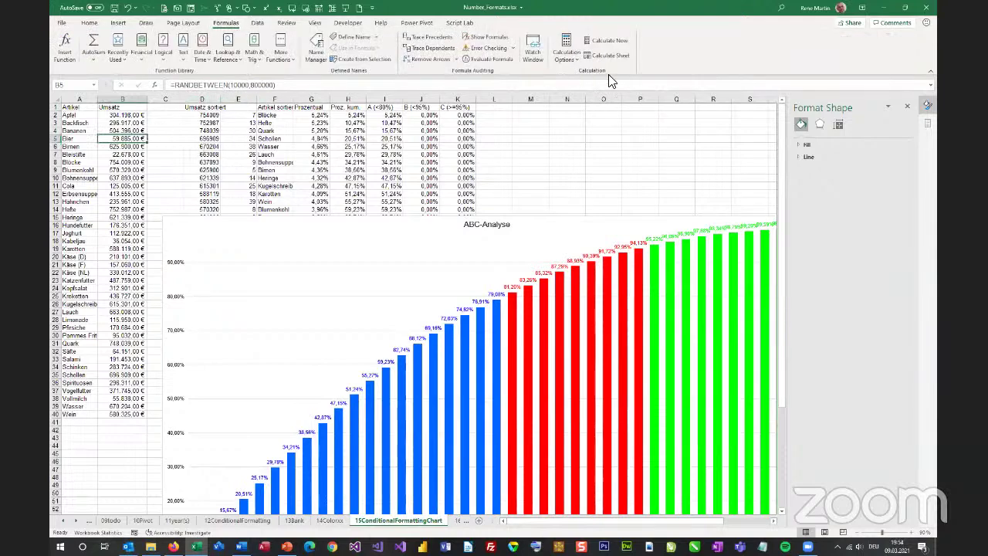
click(617, 40)
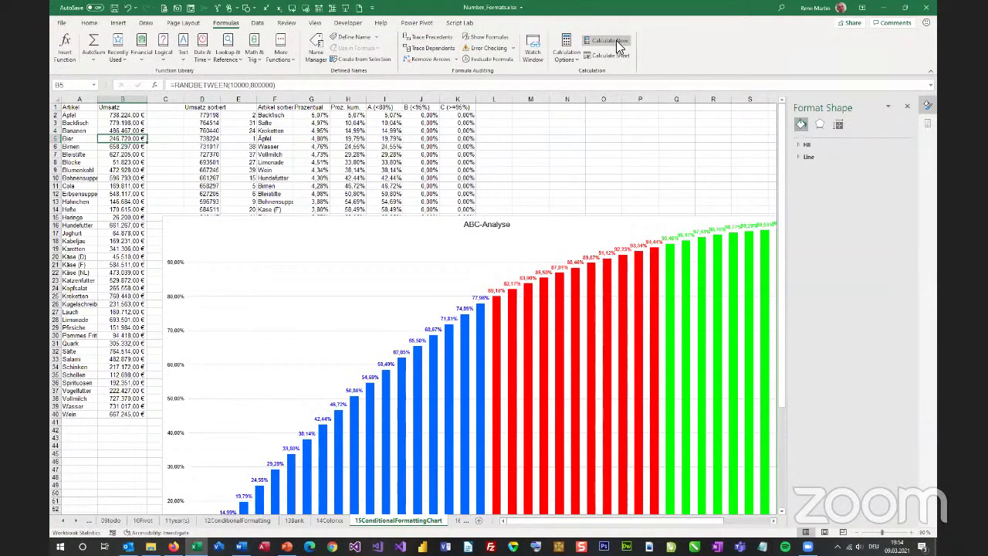
click(616, 41)
key(Right)
key(Right)
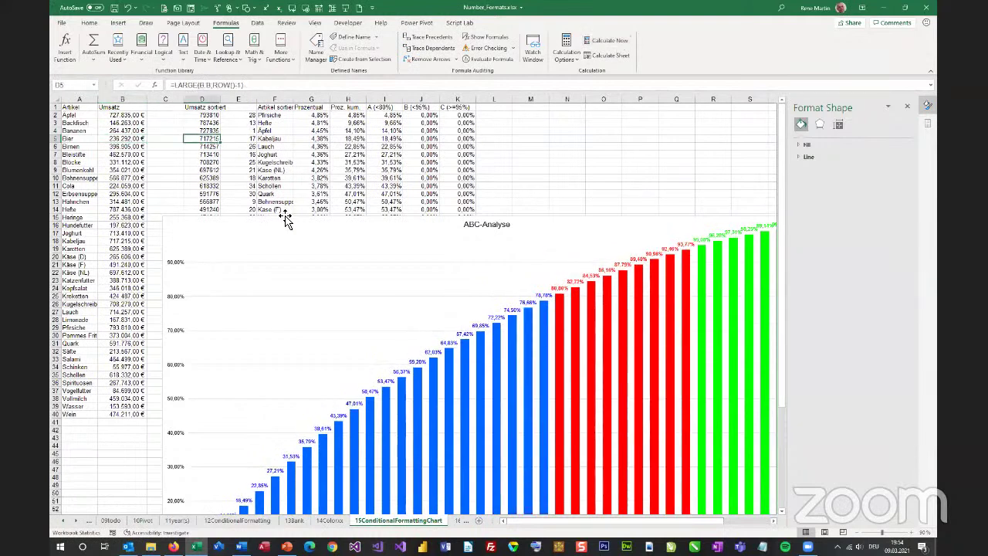
Step: Select the rank and article columns and move the ABC chart to the lower right
drag(249, 132, 251, 186)
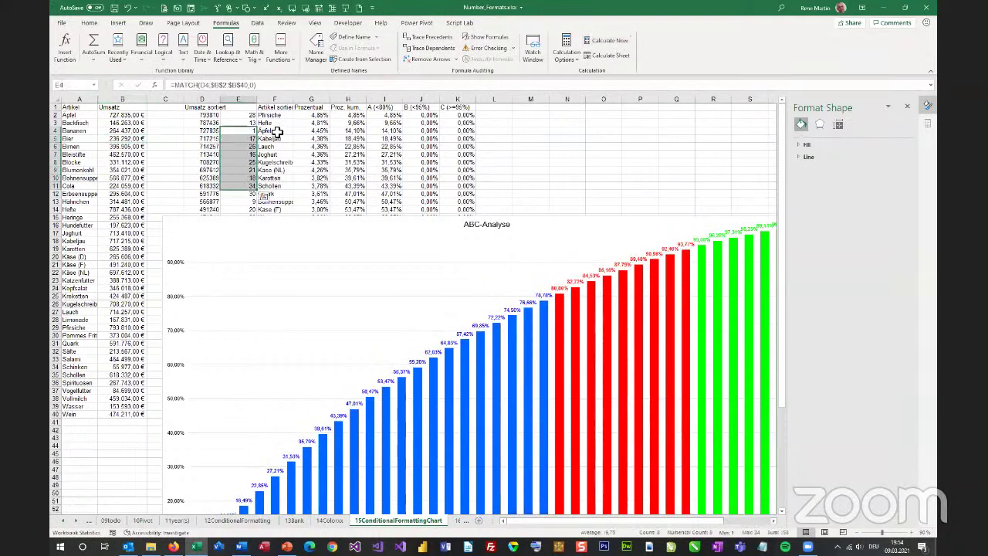
drag(277, 133, 284, 170)
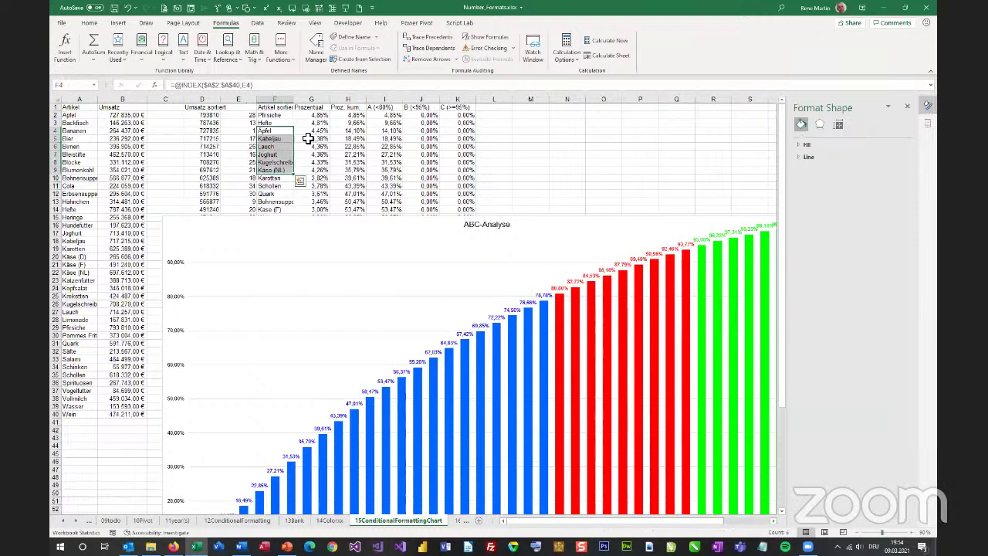
drag(190, 256, 417, 291)
Step: Inspect the share and cumulative percentage formulas in columns G–H, then set the chart beside the data
click(318, 114)
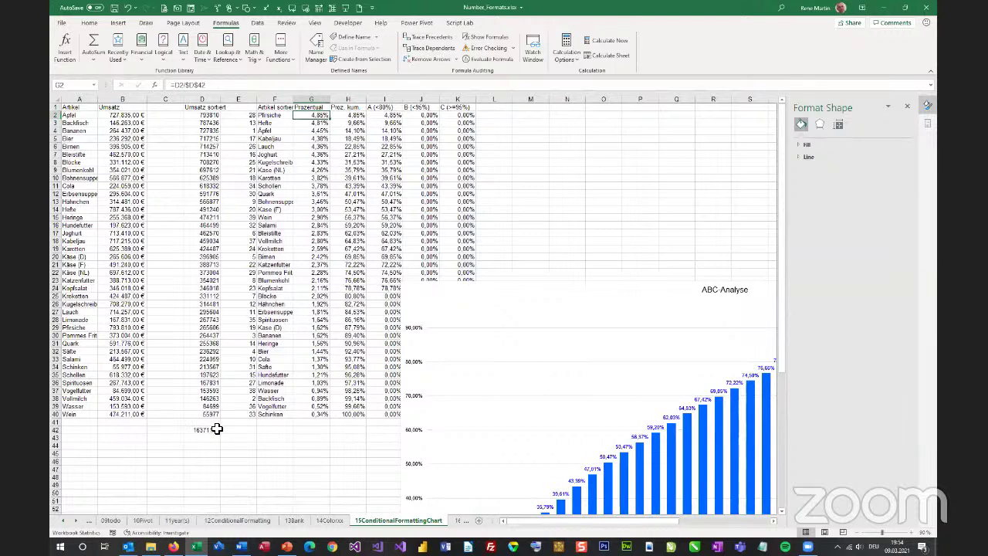
click(356, 117)
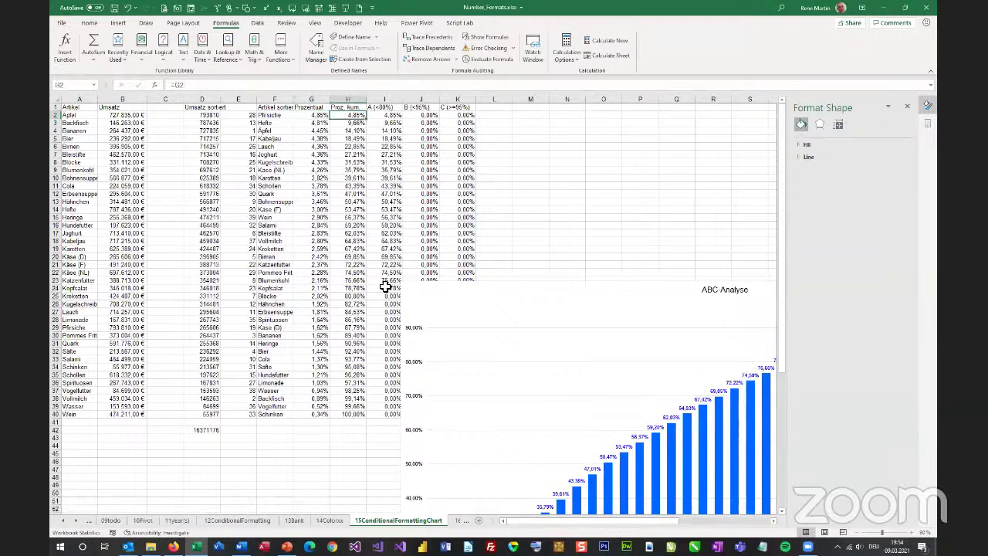
click(351, 123)
click(352, 131)
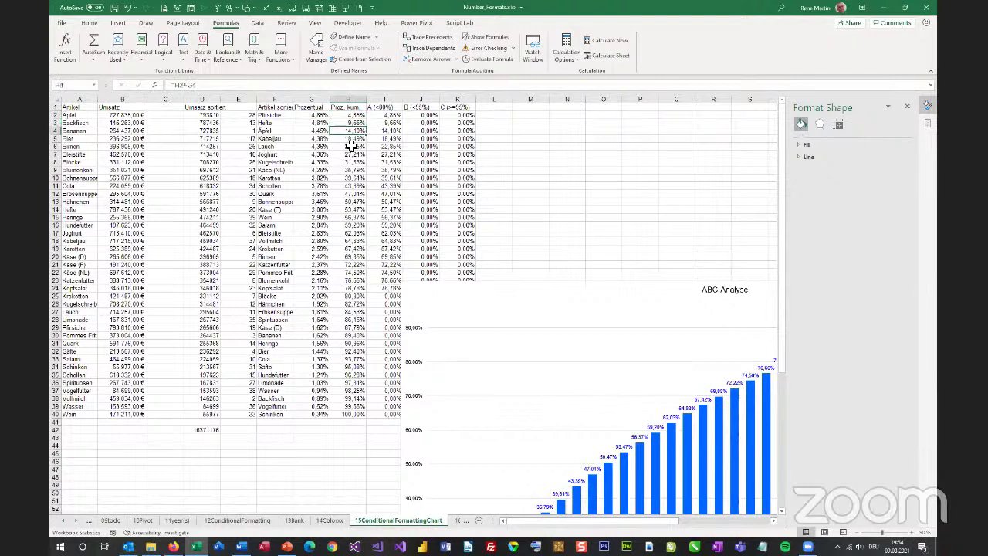
click(348, 248)
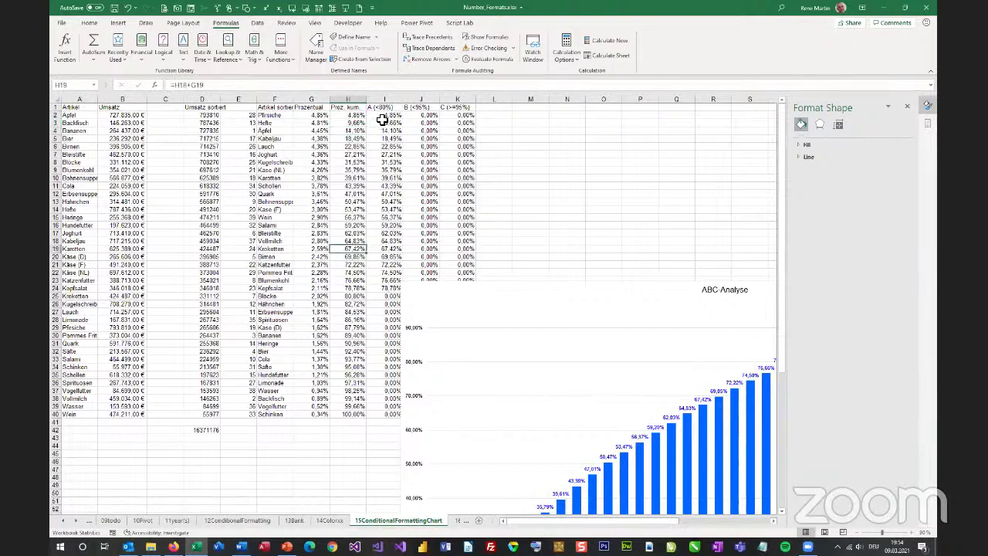
drag(380, 116, 381, 291)
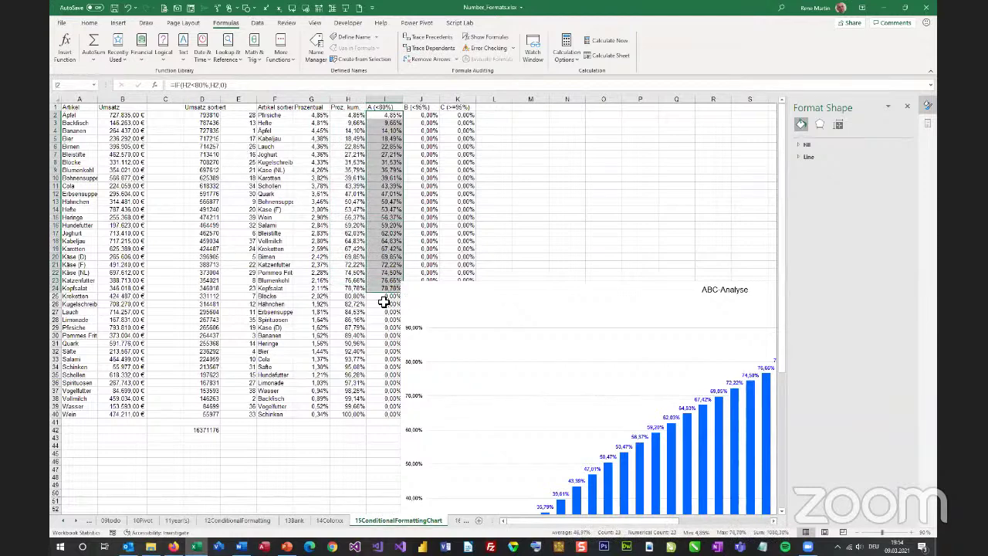
drag(432, 283, 541, 268)
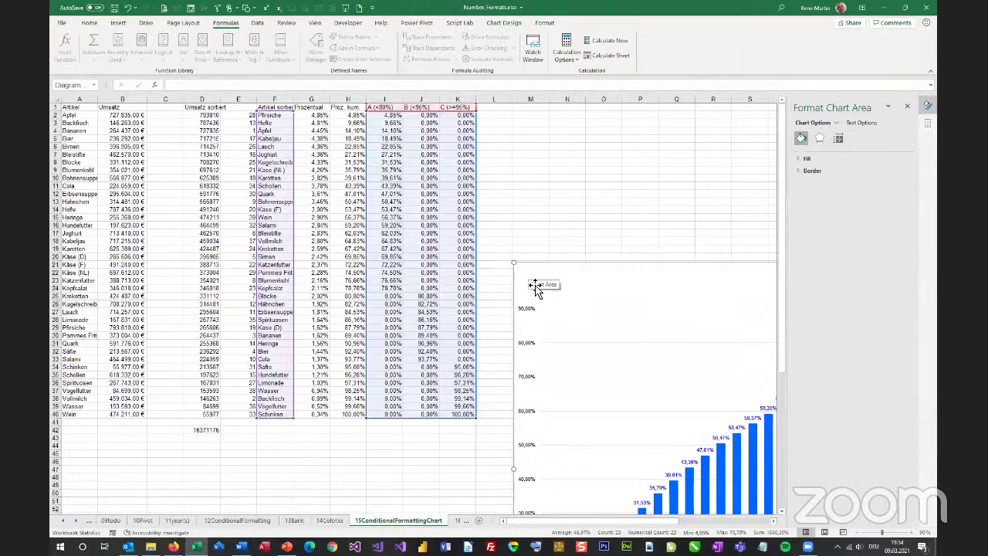
Step: Put the chart back over the top-left data, recalculate, and view the blue labels' custom number code
drag(535, 287, 122, 132)
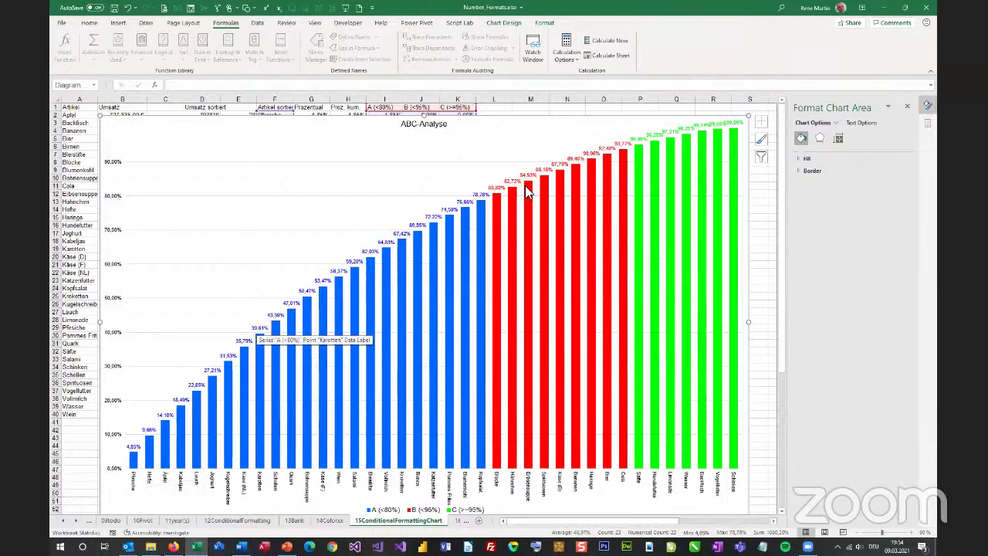
click(602, 43)
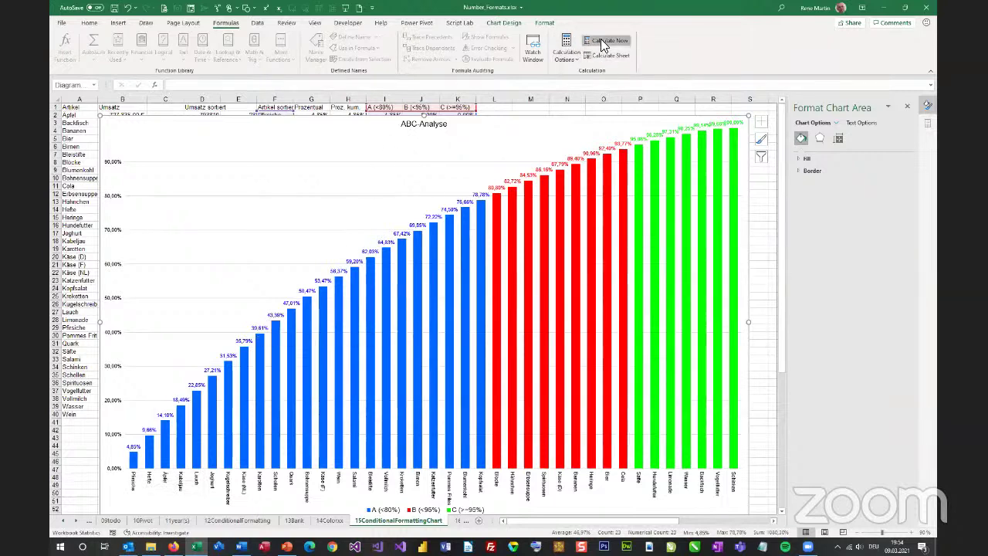
click(451, 196)
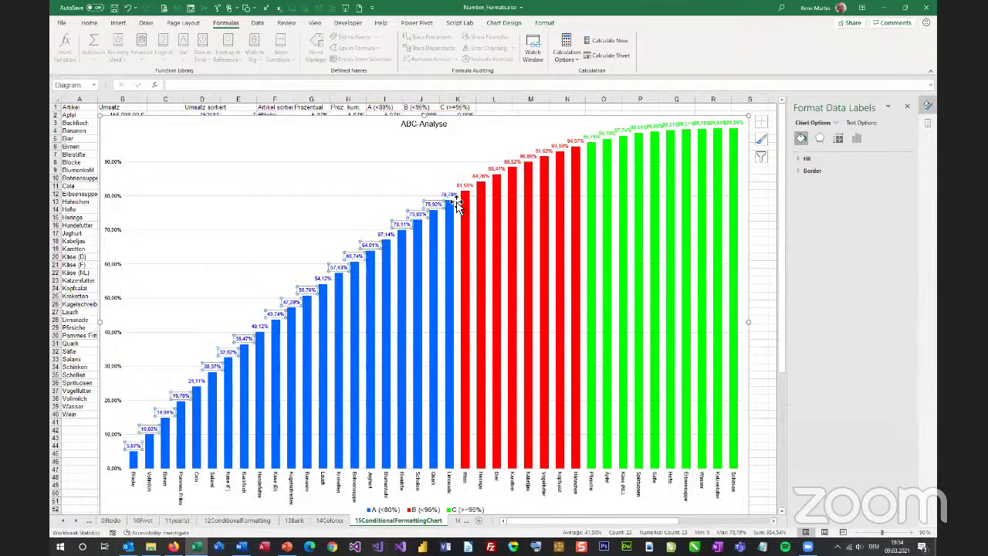
right_click(439, 205)
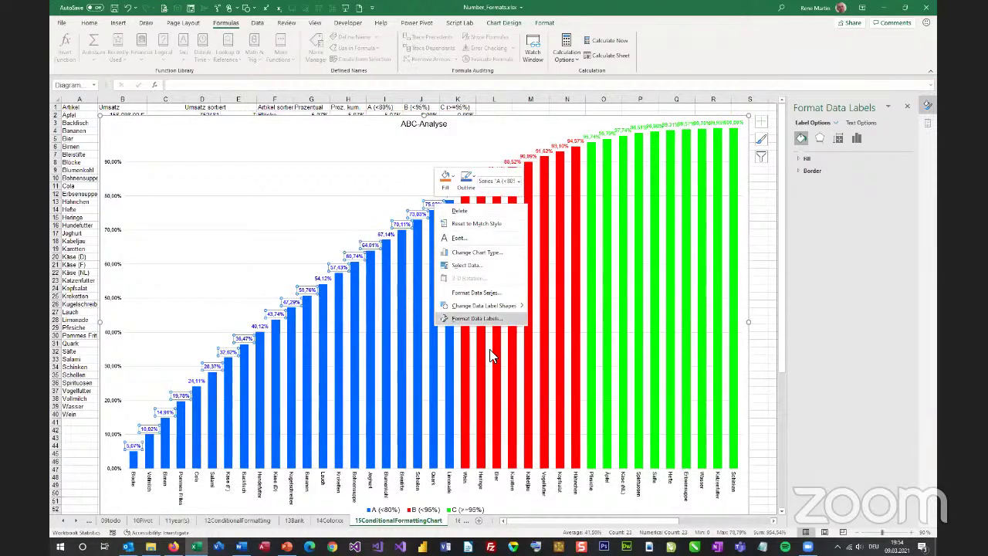
click(481, 321)
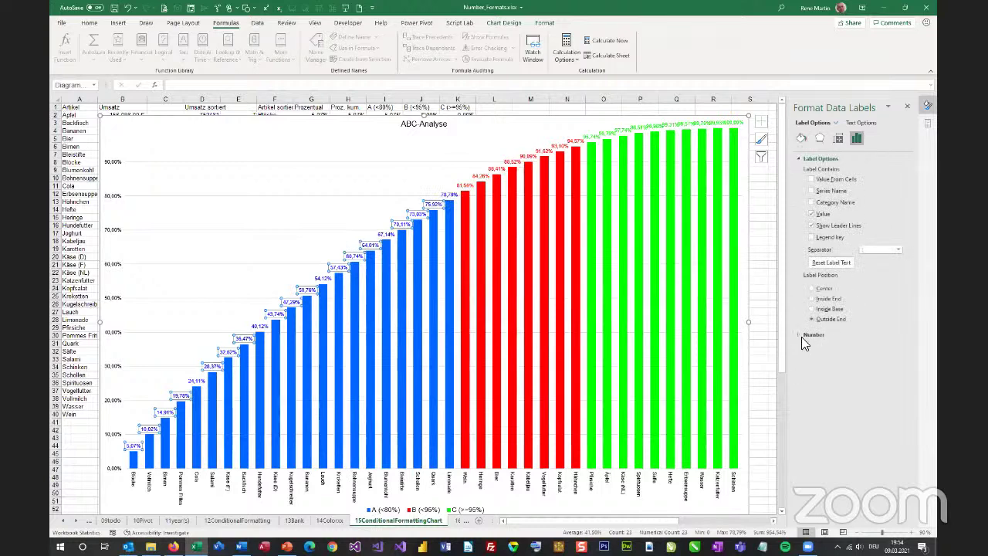
click(798, 333)
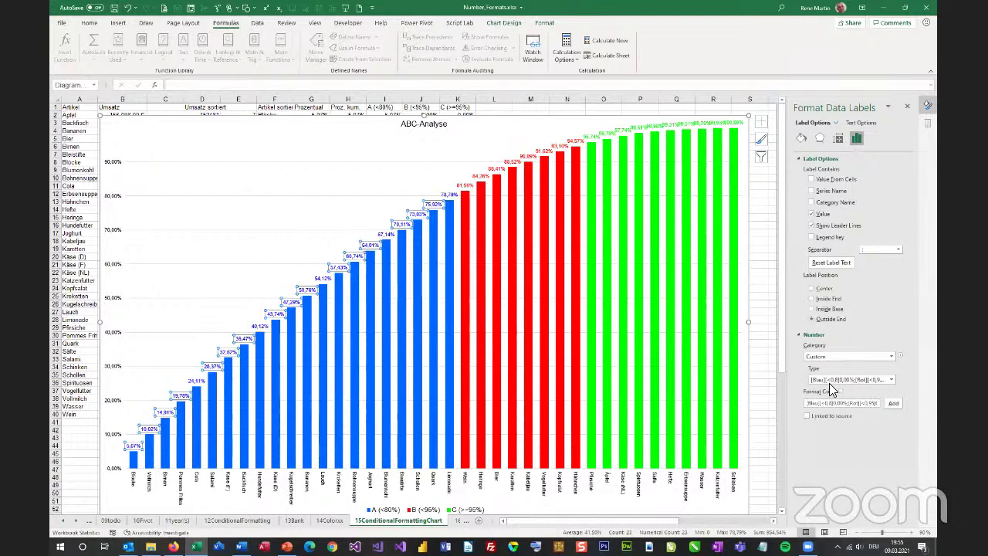
click(892, 380)
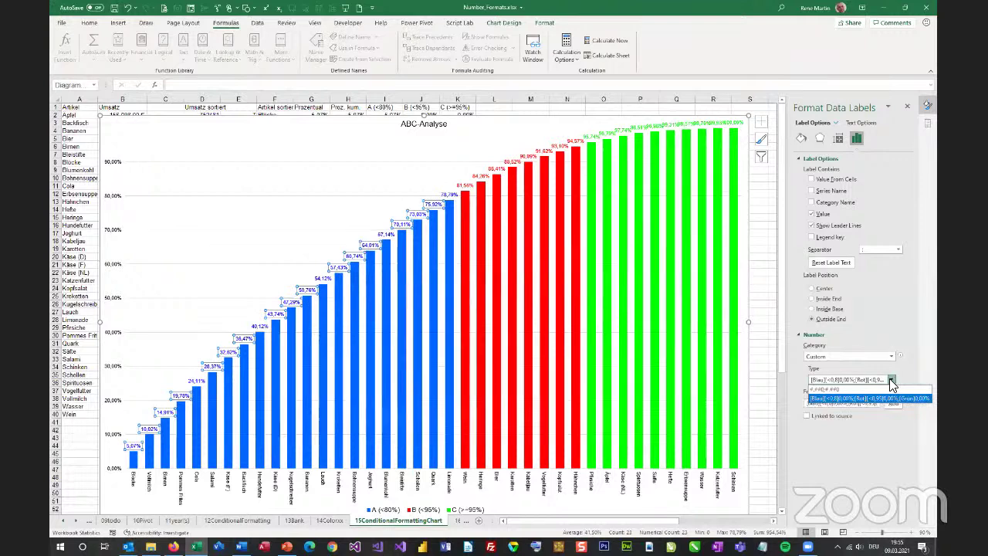
click(892, 379)
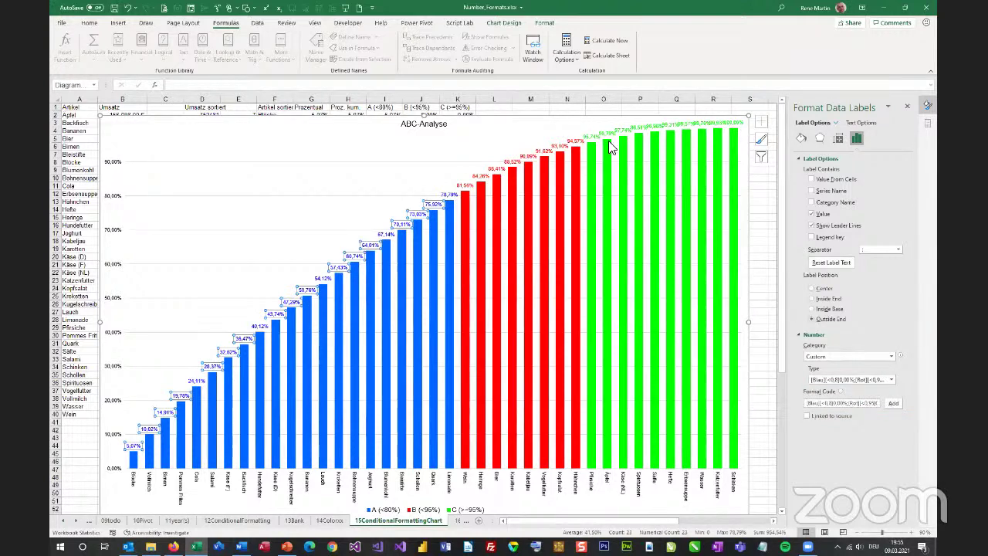
Step: Reselect the blue data labels, then switch to the 16ChartMoreThanThreeArgs sheet
click(75, 122)
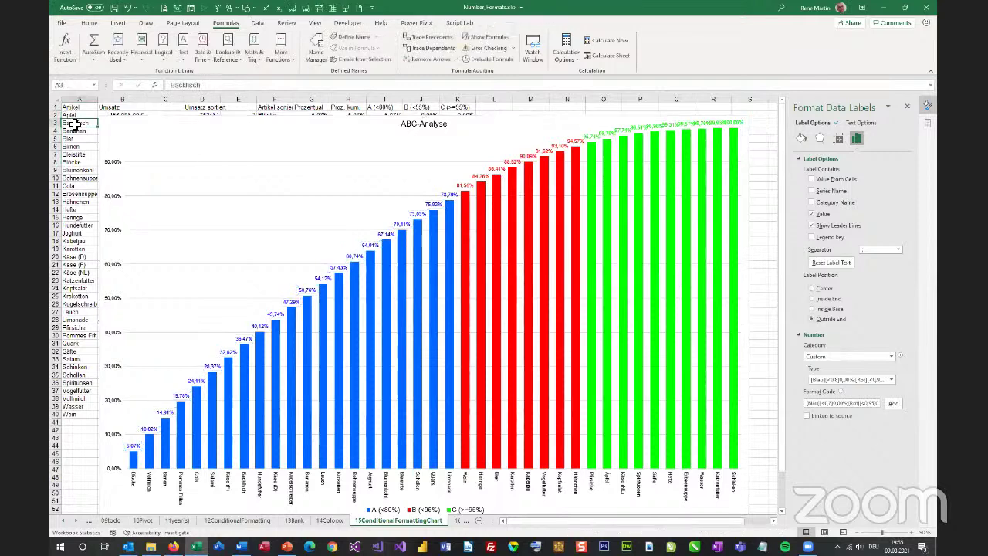
click(353, 256)
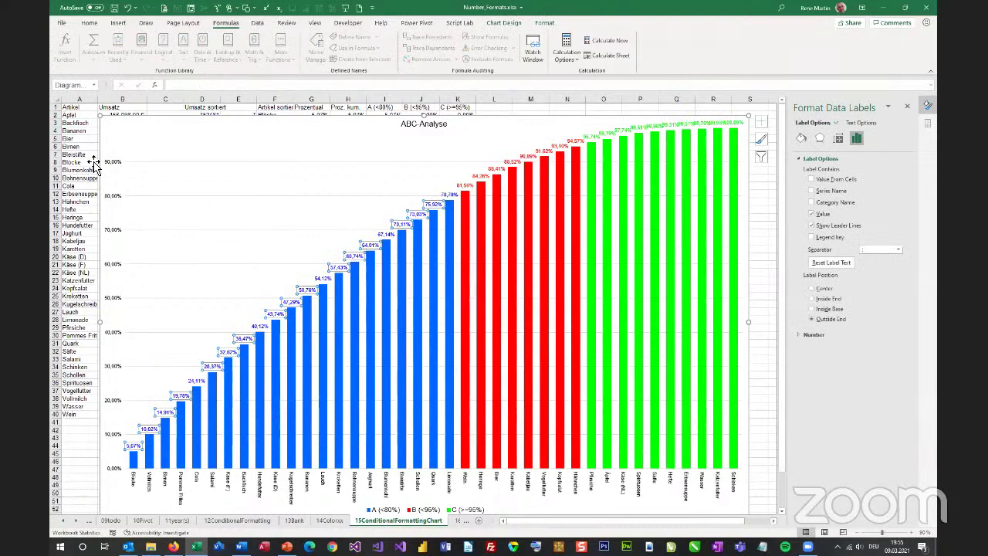
click(239, 436)
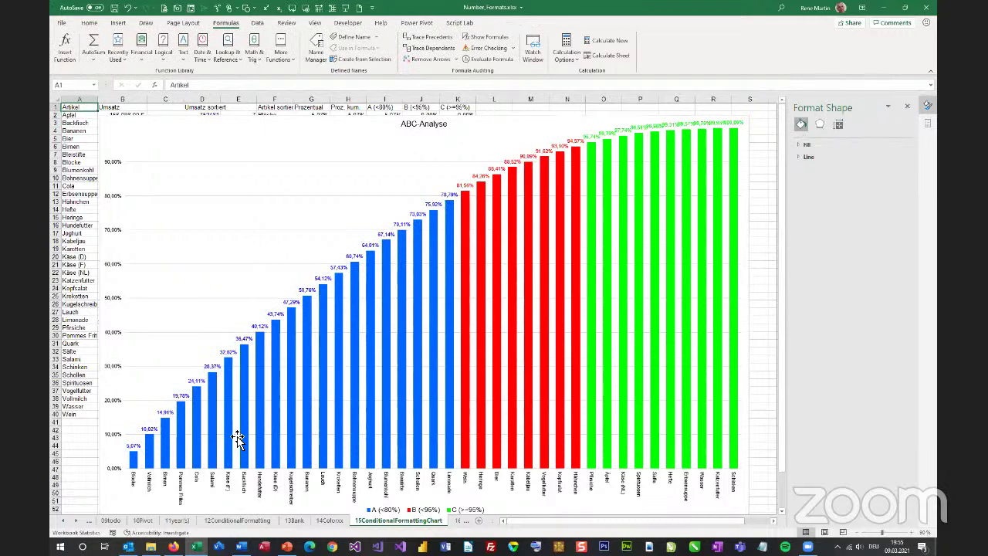
click(459, 521)
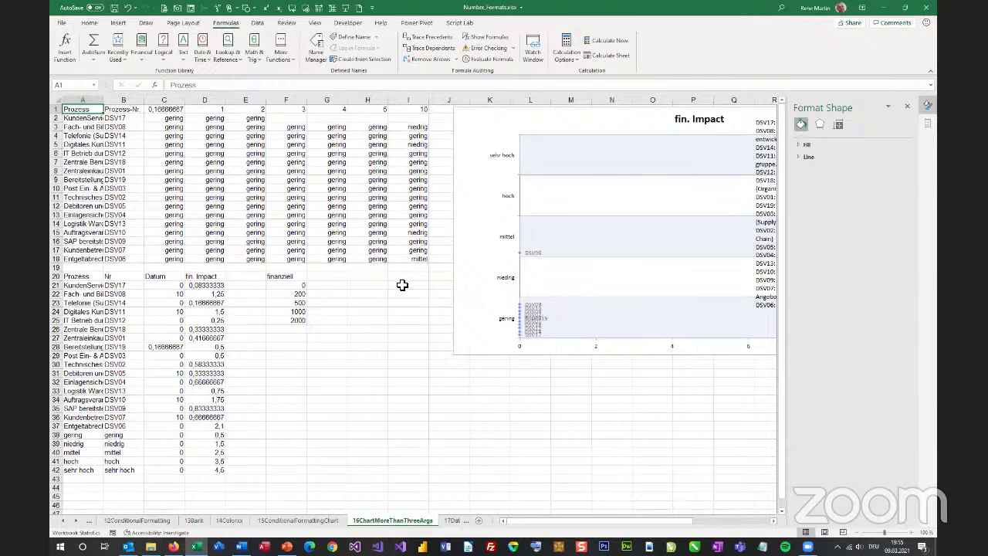
click(317, 366)
key(F2)
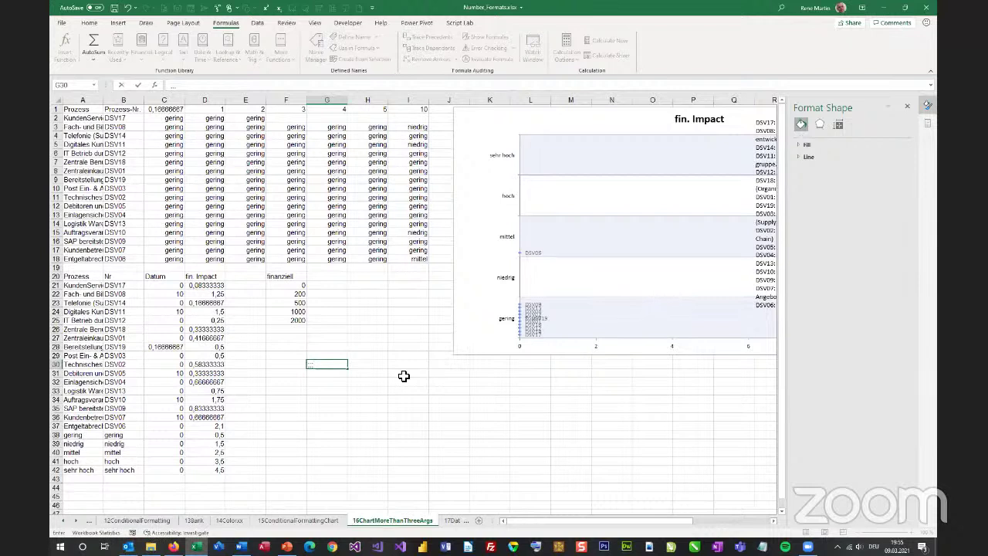
key(Escape)
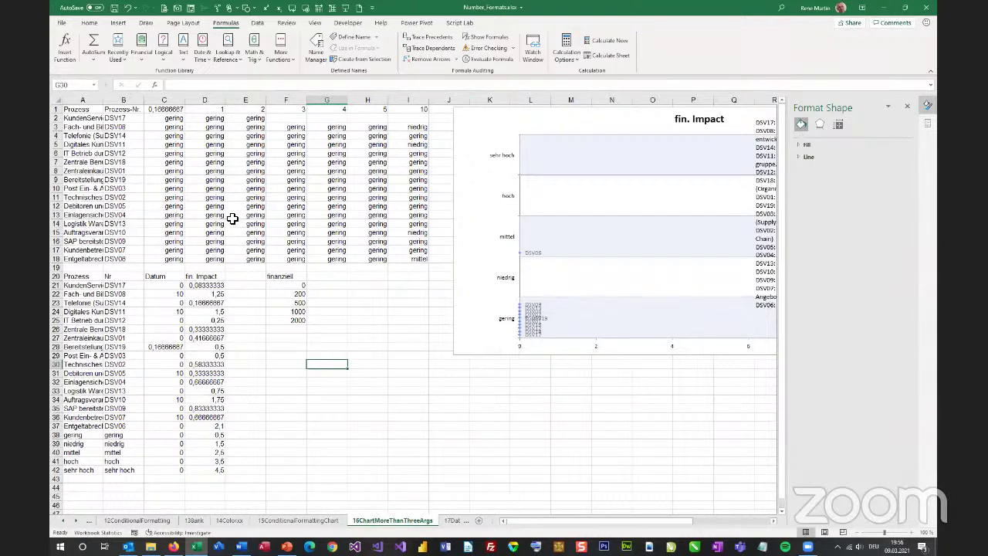
click(217, 182)
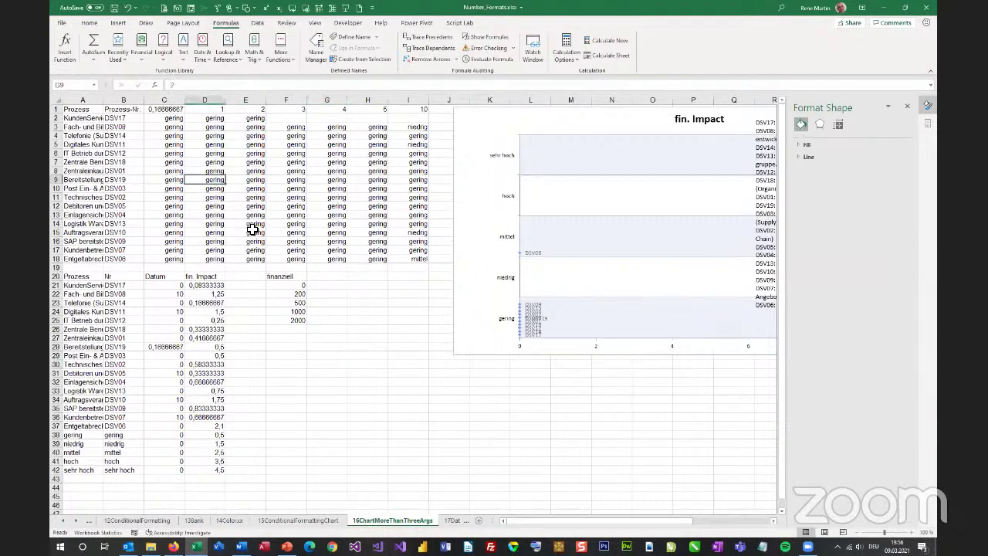
click(290, 171)
click(373, 170)
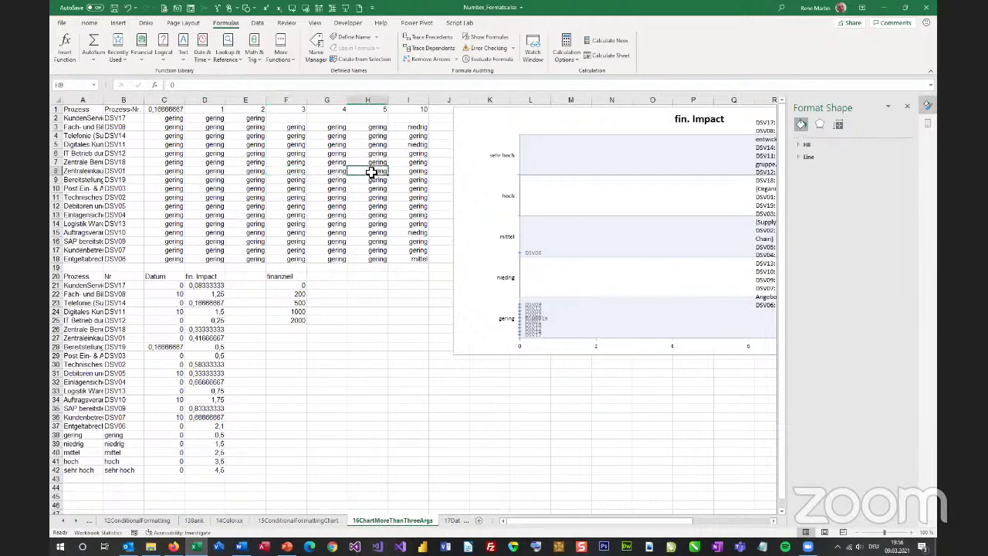
click(416, 225)
click(417, 249)
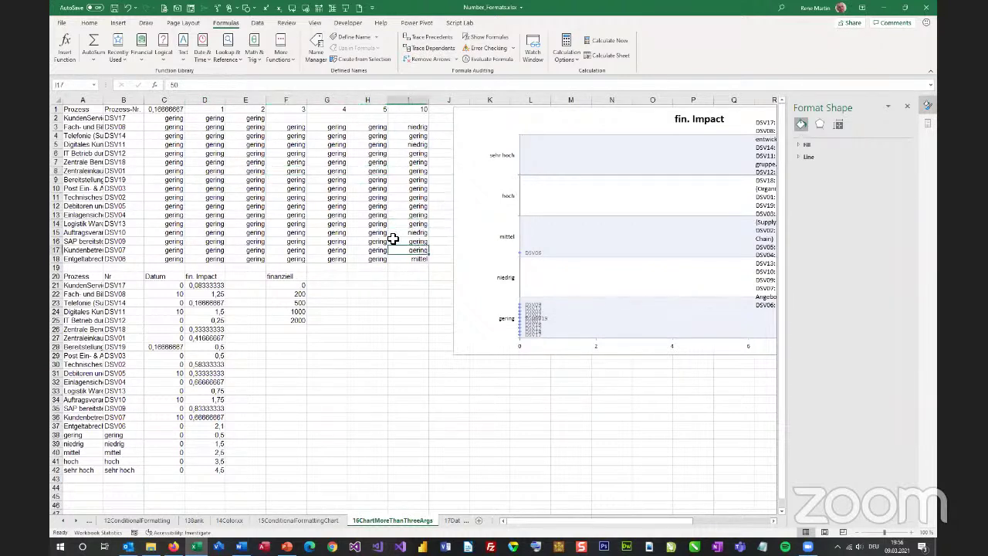
click(417, 260)
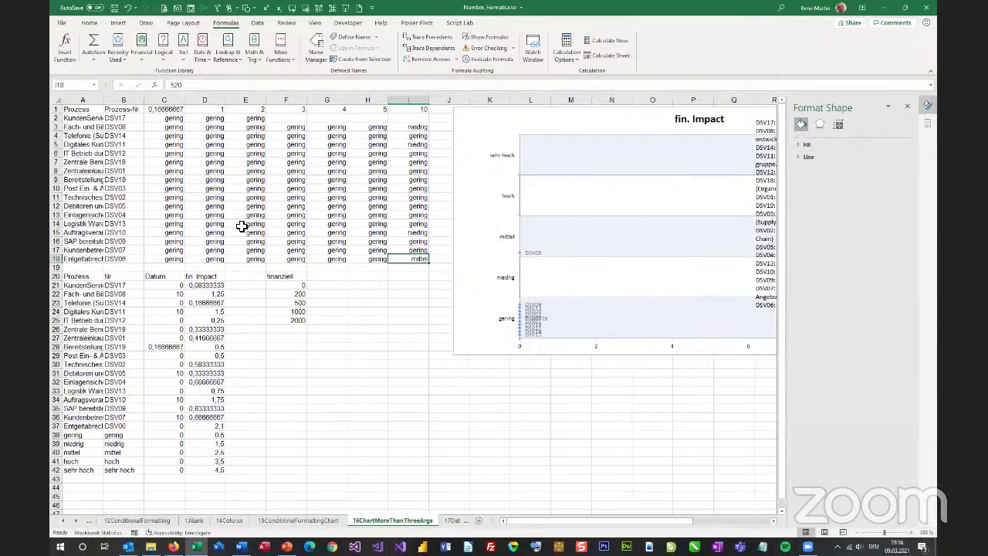
key(ctrl+1)
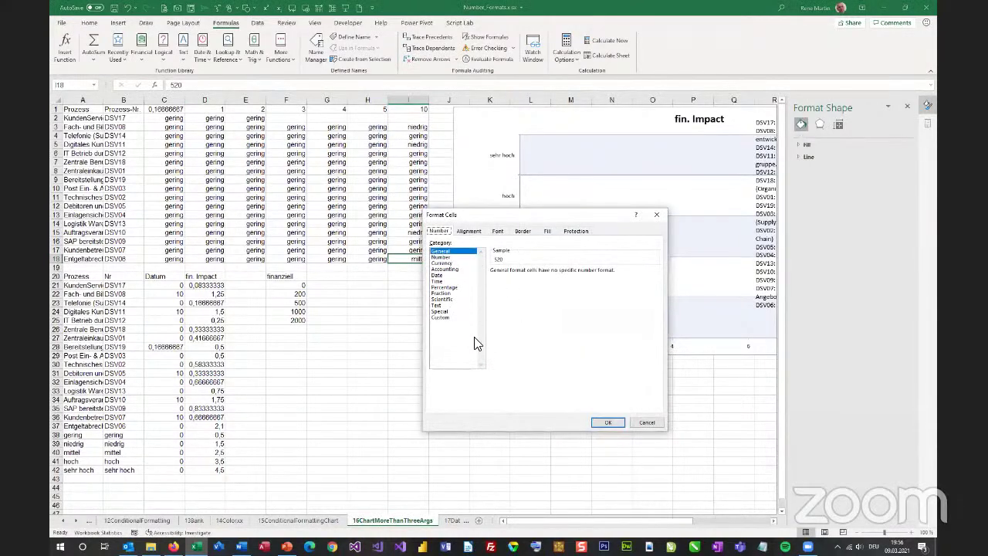
key(Escape)
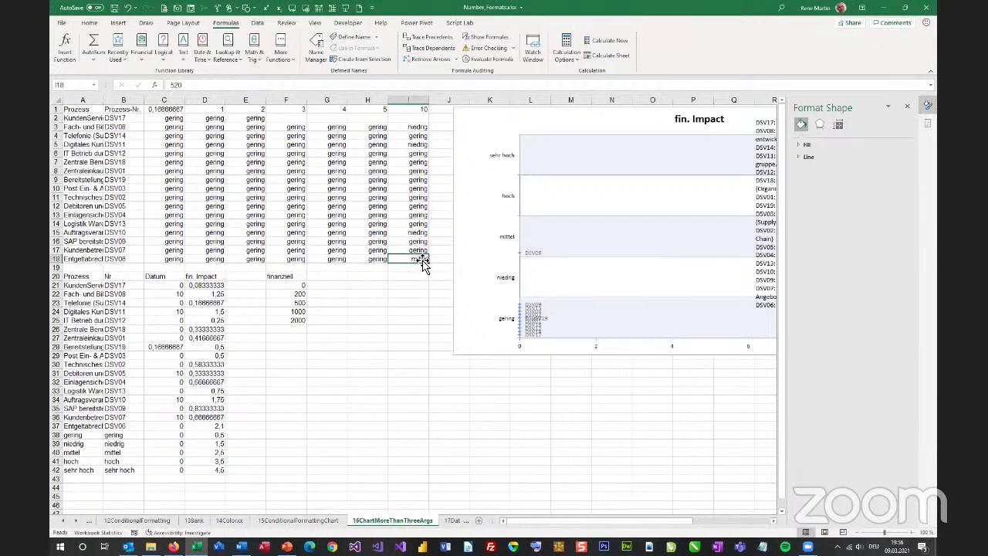
click(89, 22)
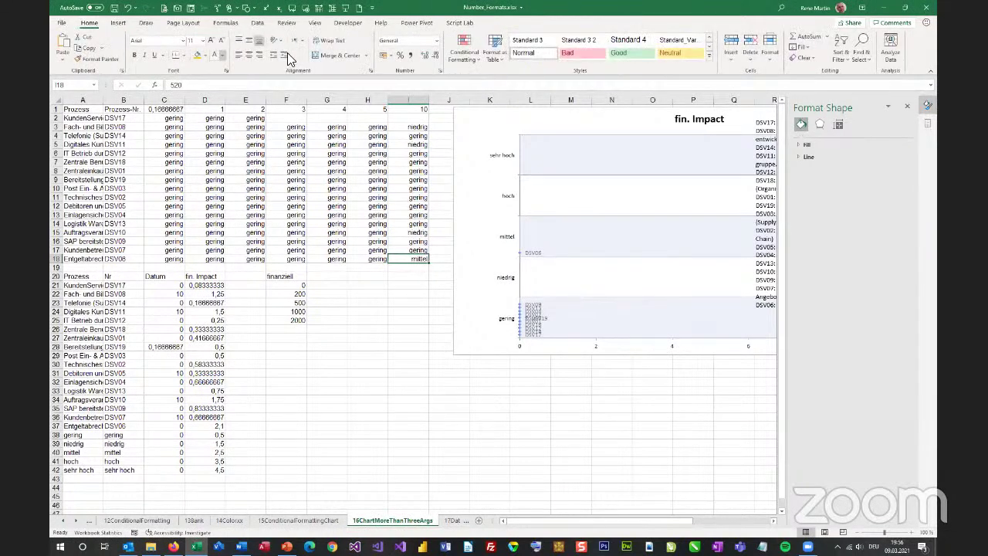
click(467, 56)
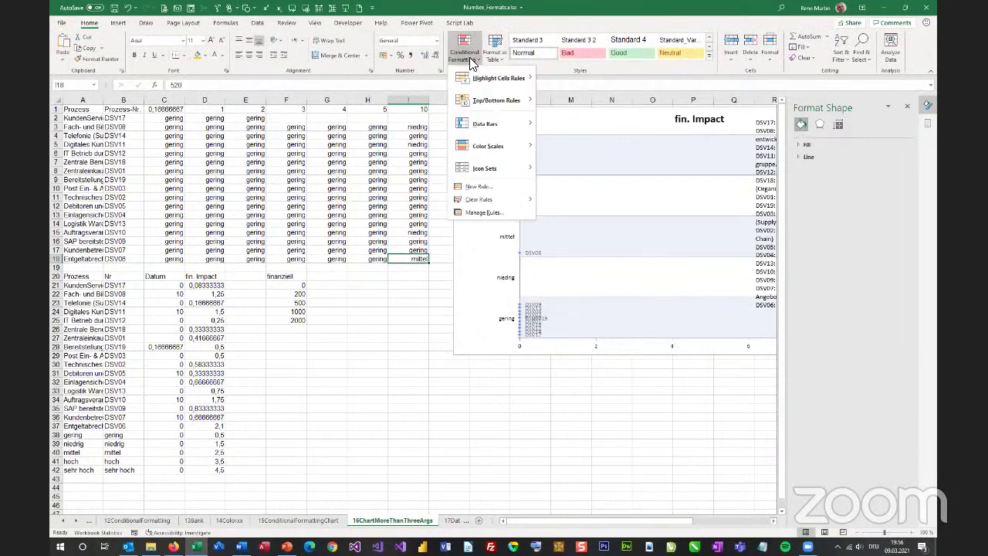
click(502, 208)
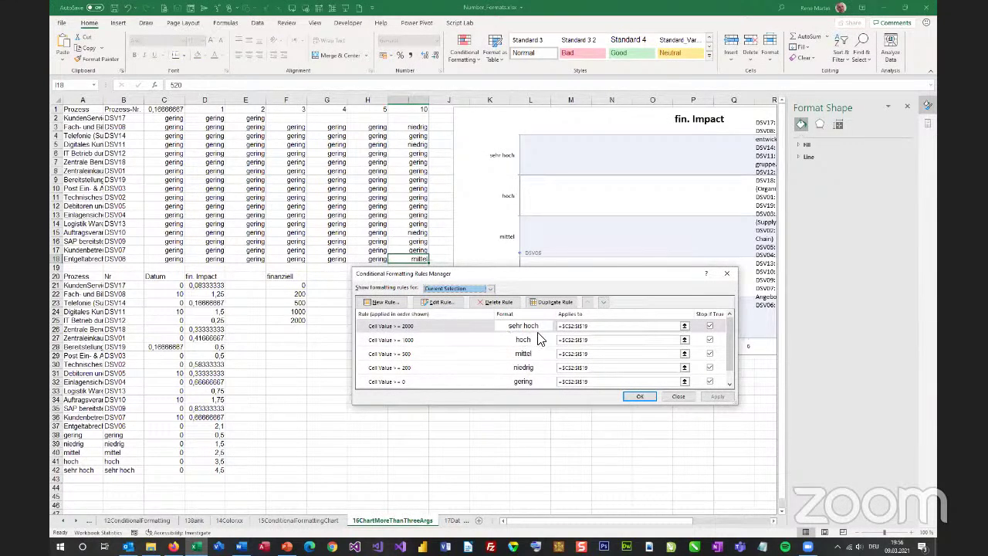
click(375, 341)
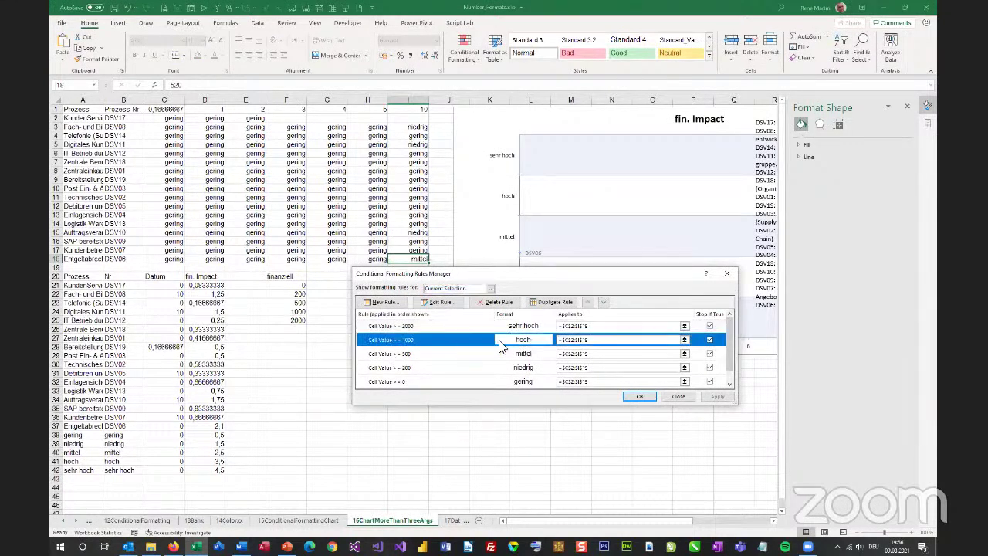
click(437, 303)
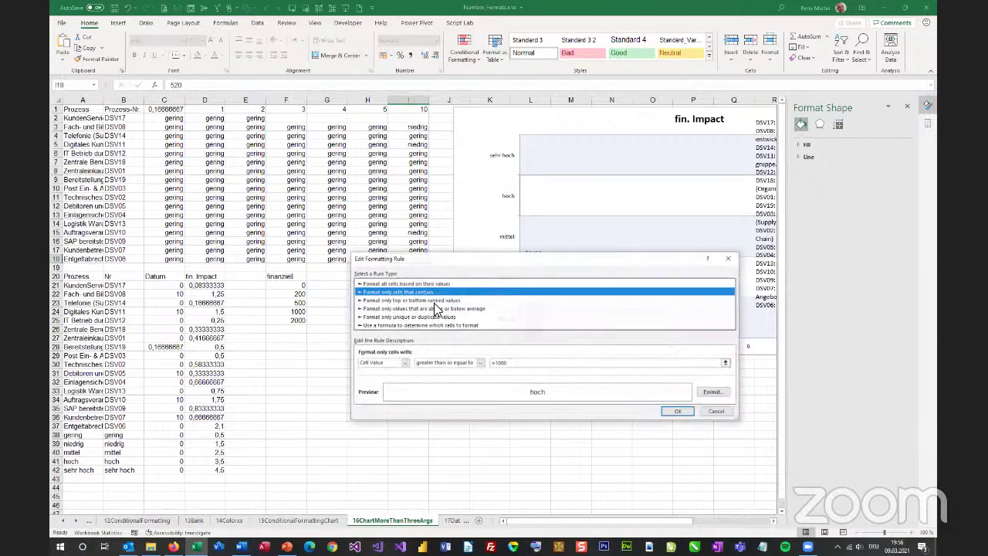
click(712, 392)
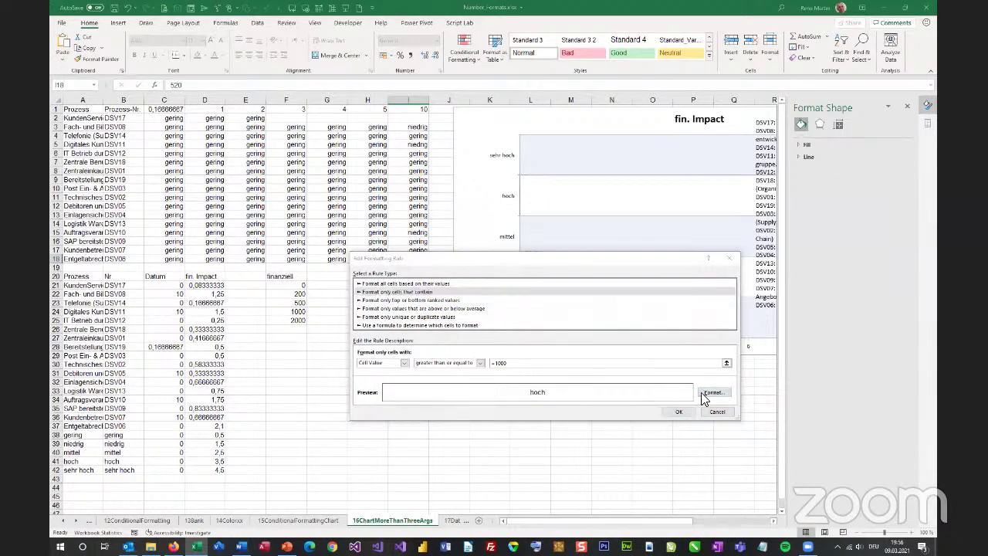
click(411, 224)
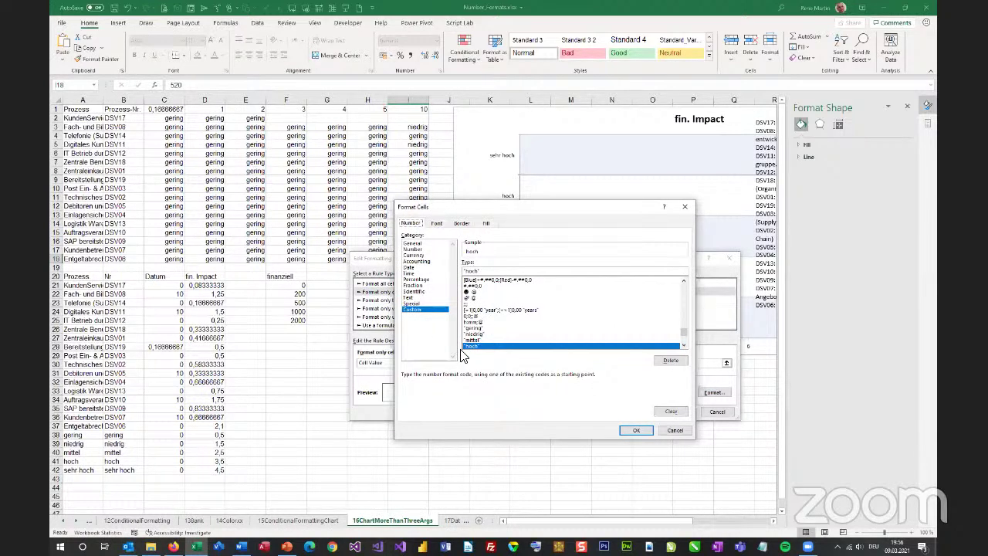
click(675, 431)
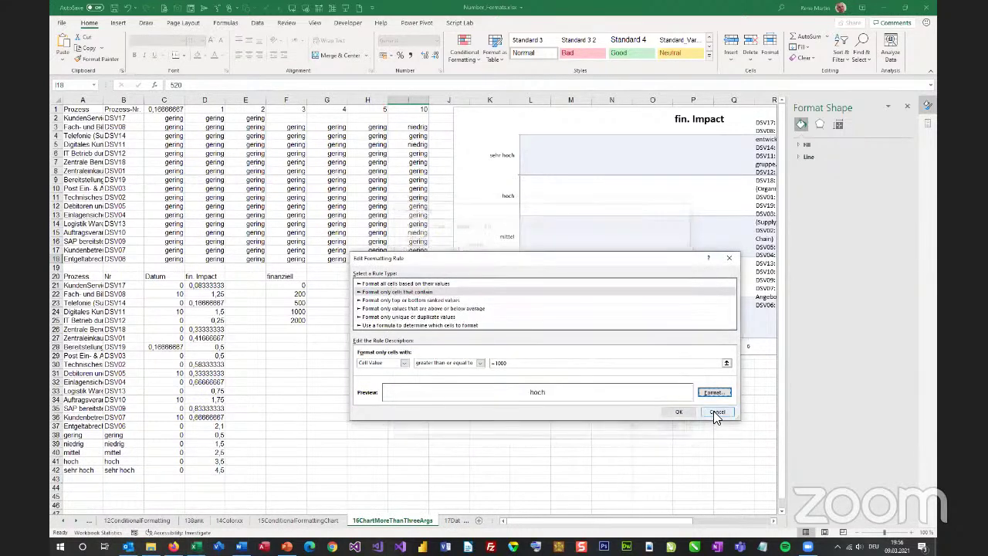
click(693, 411)
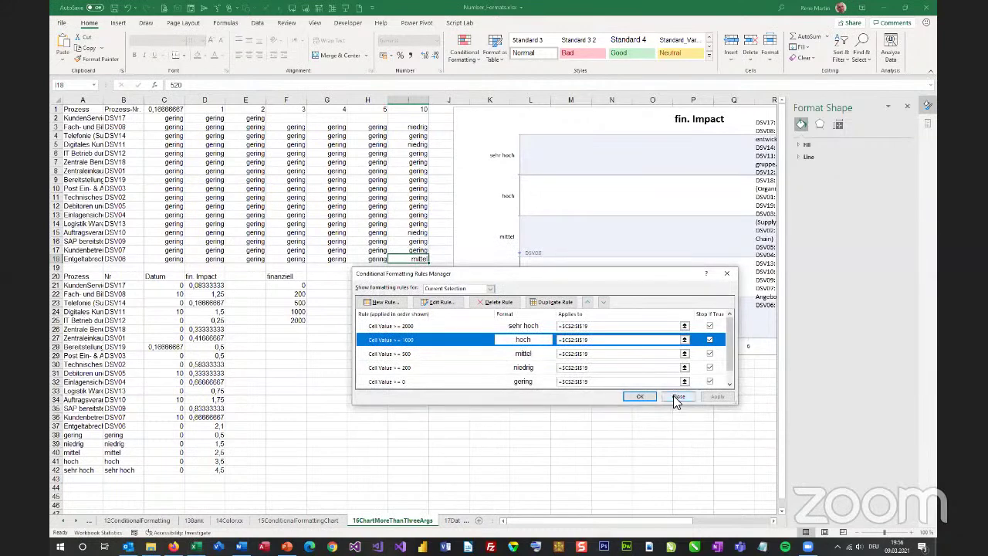
click(675, 397)
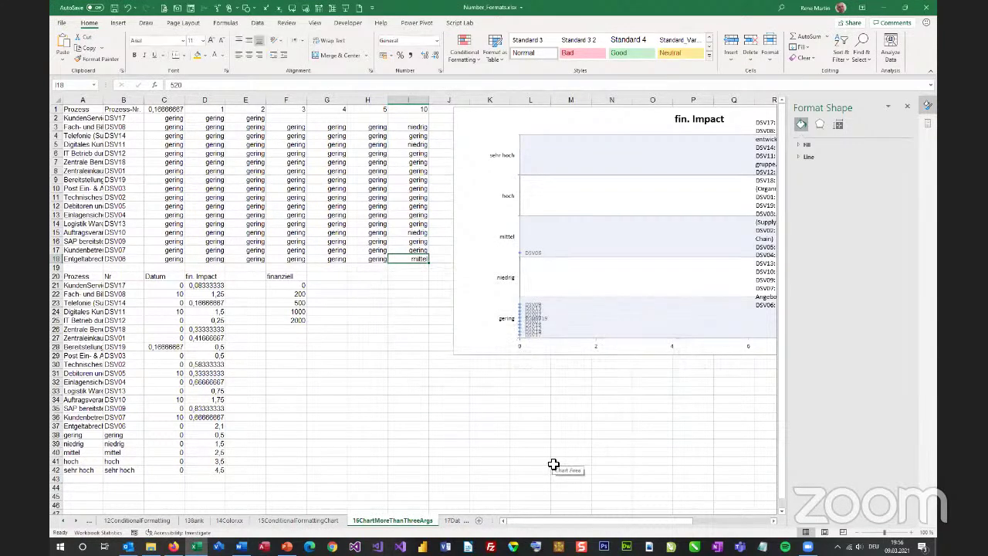
Step: Go to the 17Date01 sheet and scroll right to column L
key(ctrl+Page_Down)
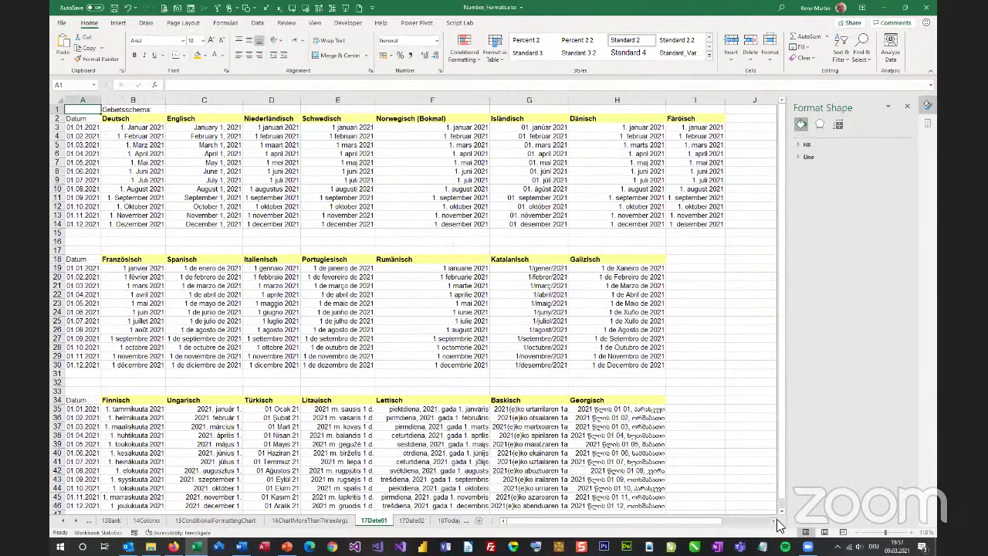
scroll(556, 301, right, 3)
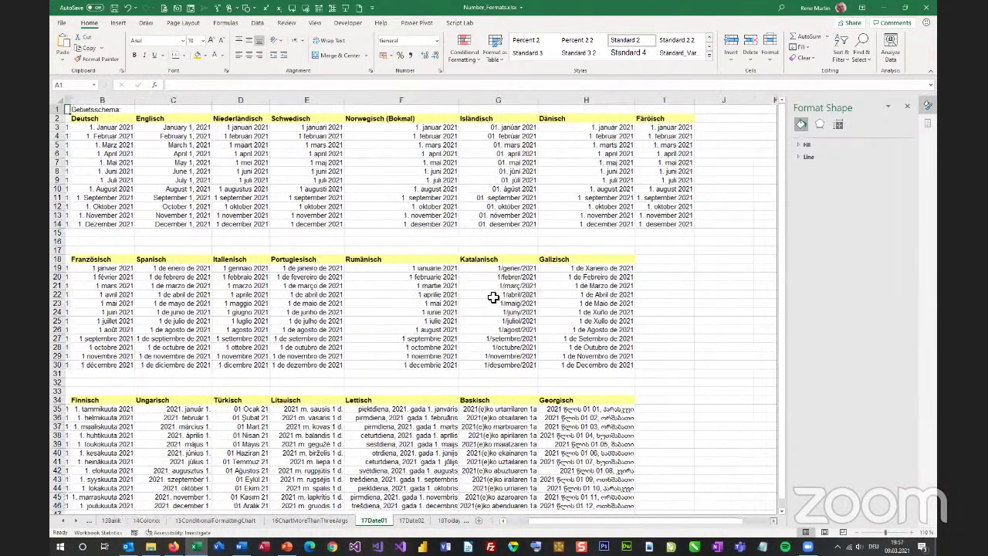
scroll(578, 353, right, 3)
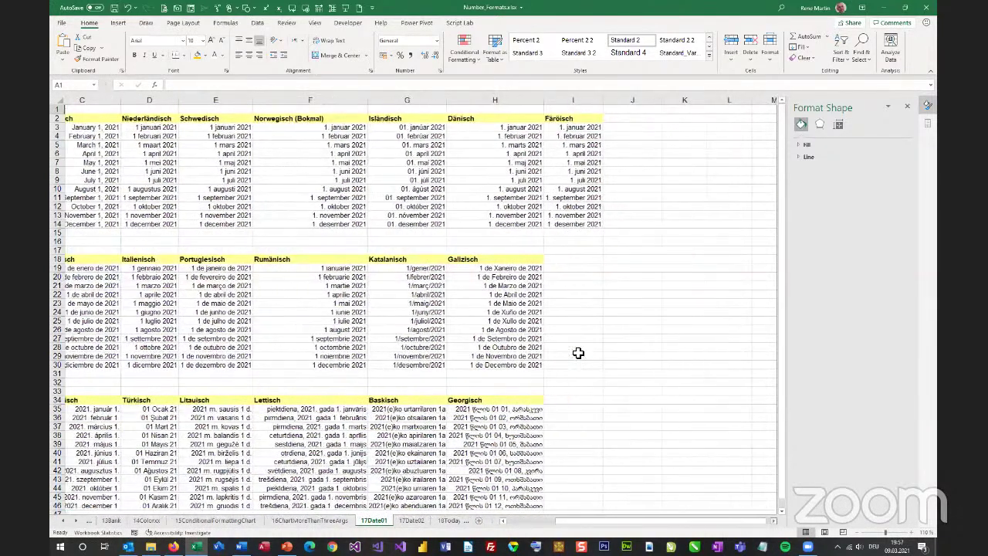
scroll(579, 353, right, 4)
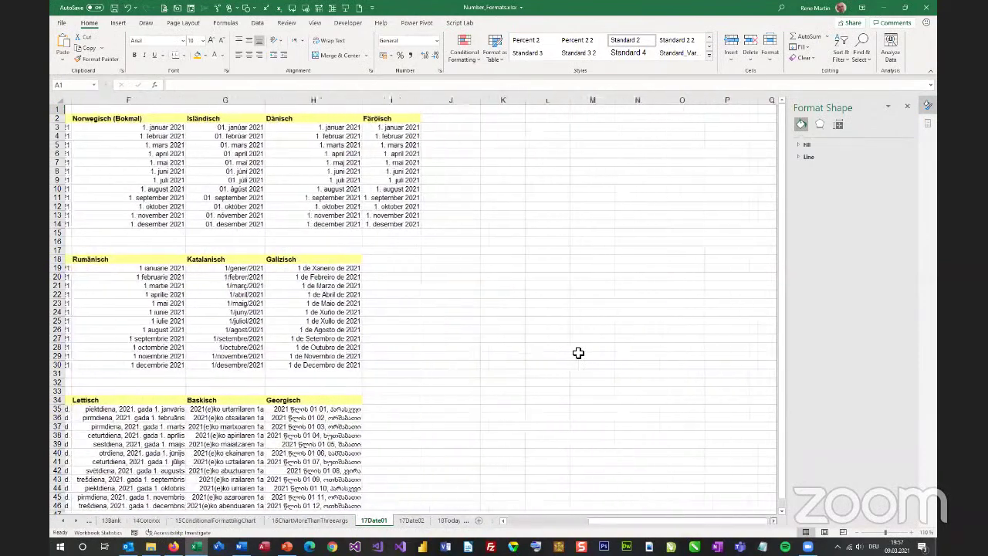
Step: Insert today's date 09.03.2021 into L21, then briefly view the PowerPoint keyboard picture
key(ctrl+period)
key(Return)
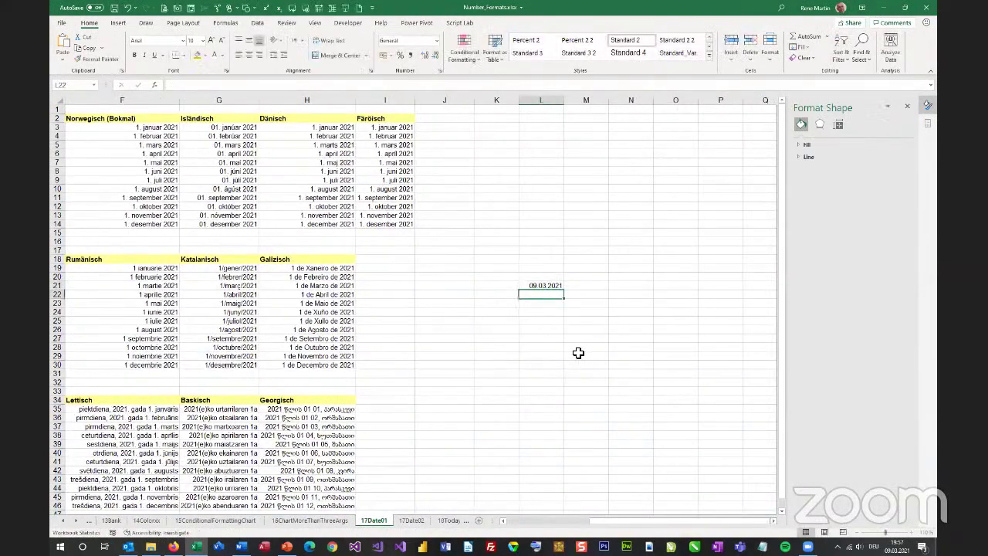
key(Down)
key(Down)
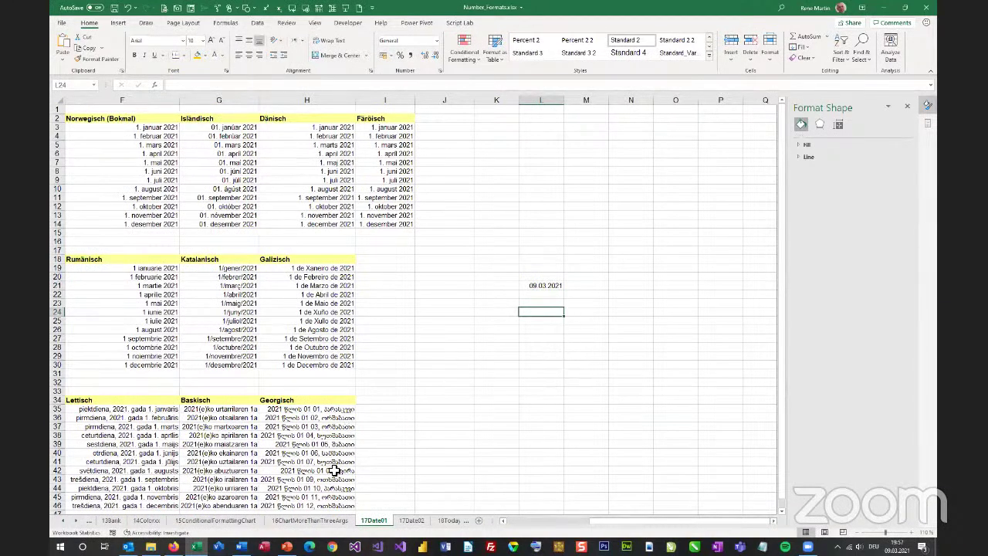
click(286, 546)
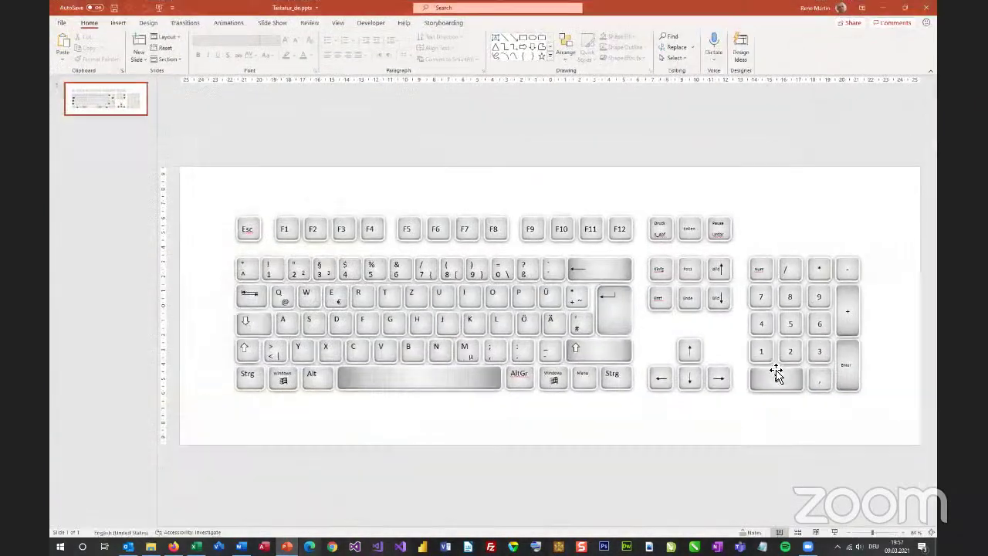
click(886, 13)
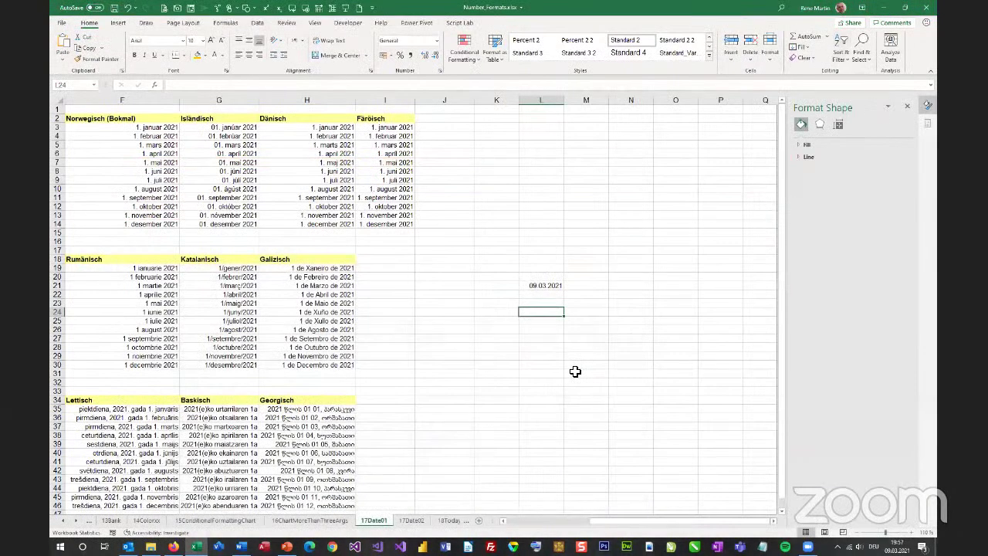
Step: Enter 9-3-21 in L24 and 9/3/21 in L25, formatting L25 as the number 44264
text(9-3-21)
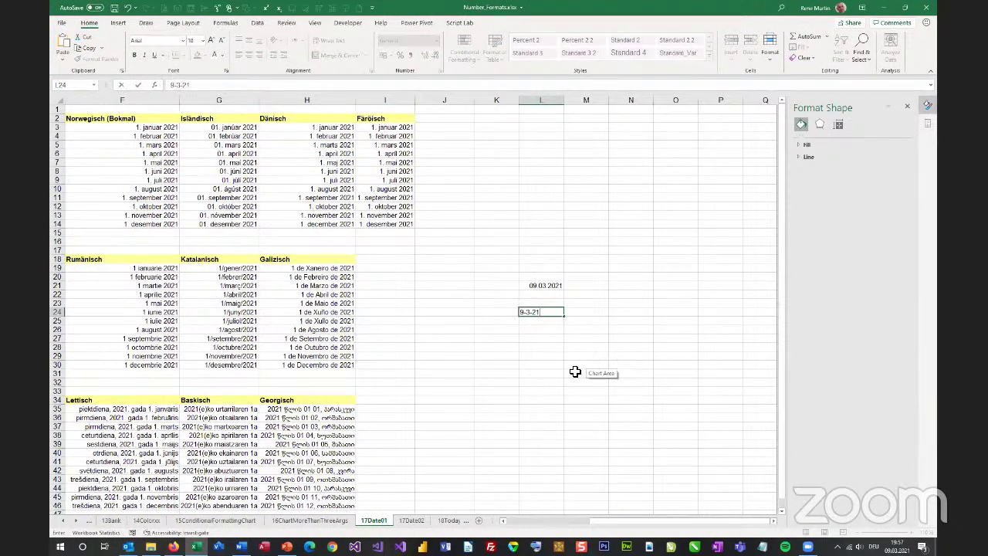
key(Return)
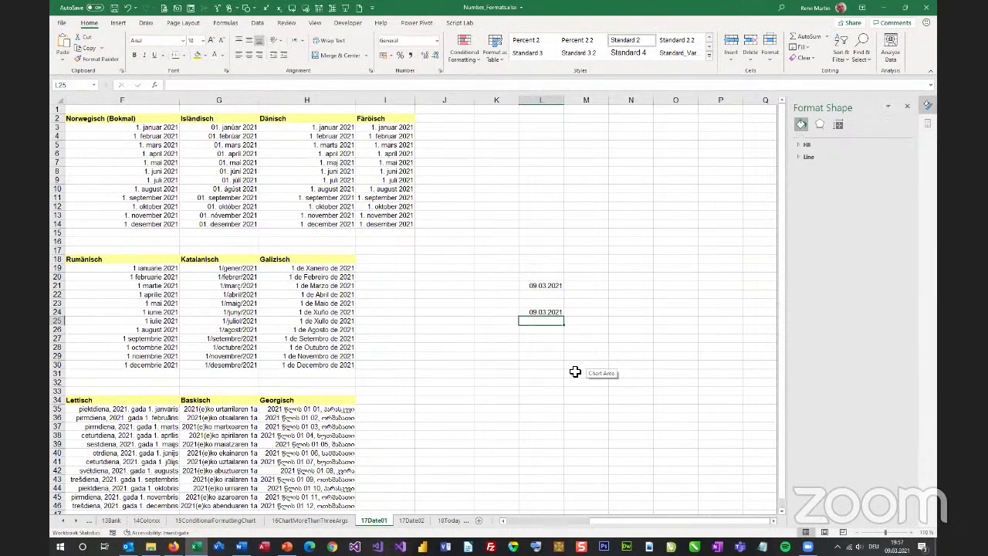
text(9)
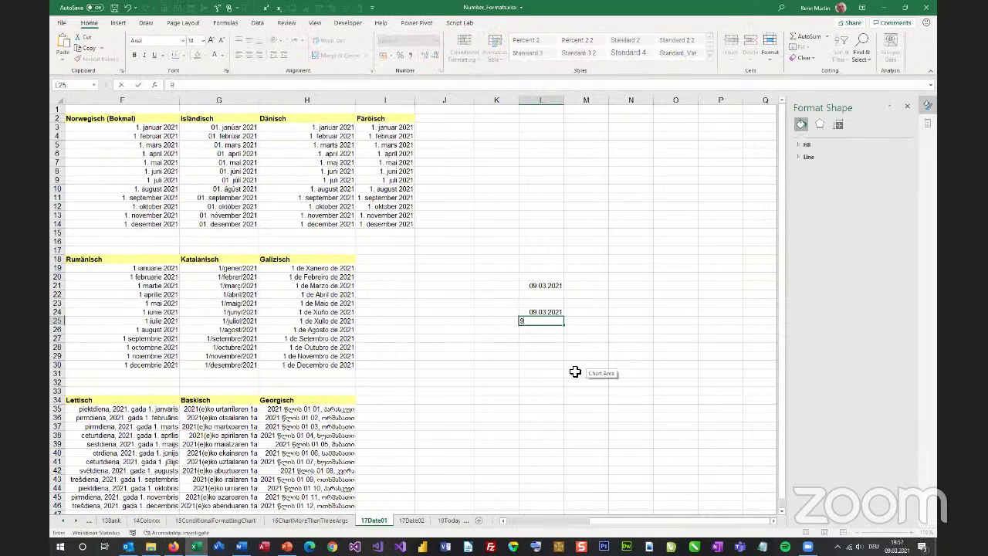
text(/3/21)
key(Return)
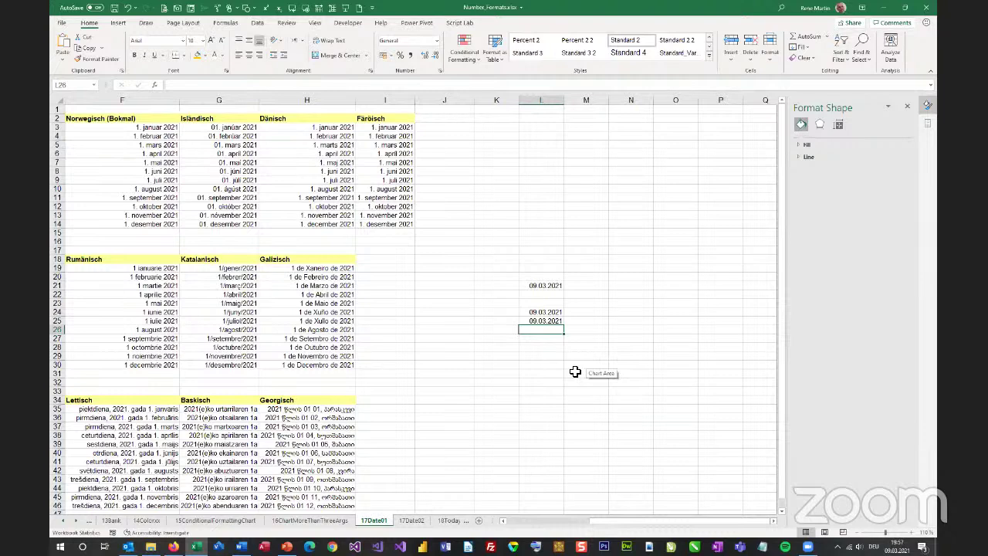
click(540, 320)
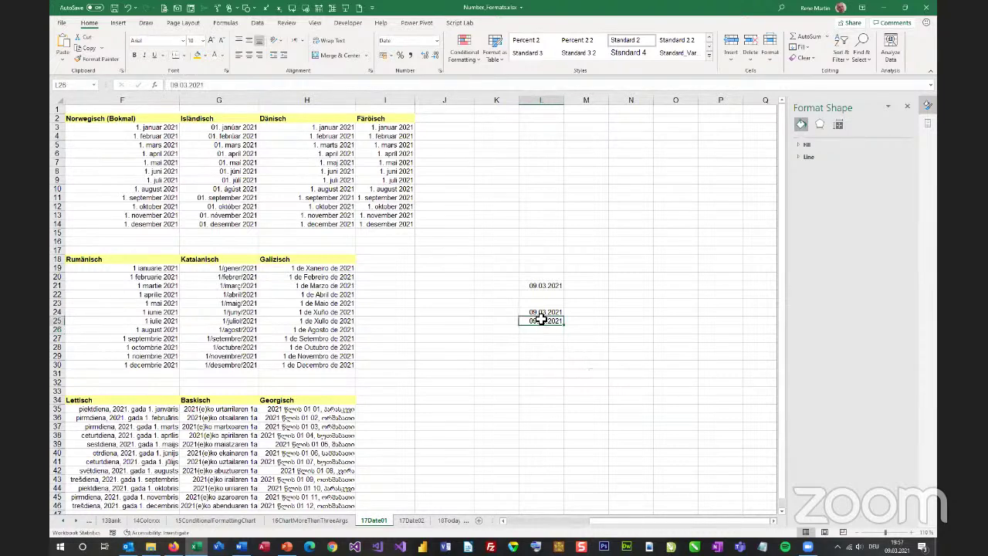
click(437, 41)
click(436, 59)
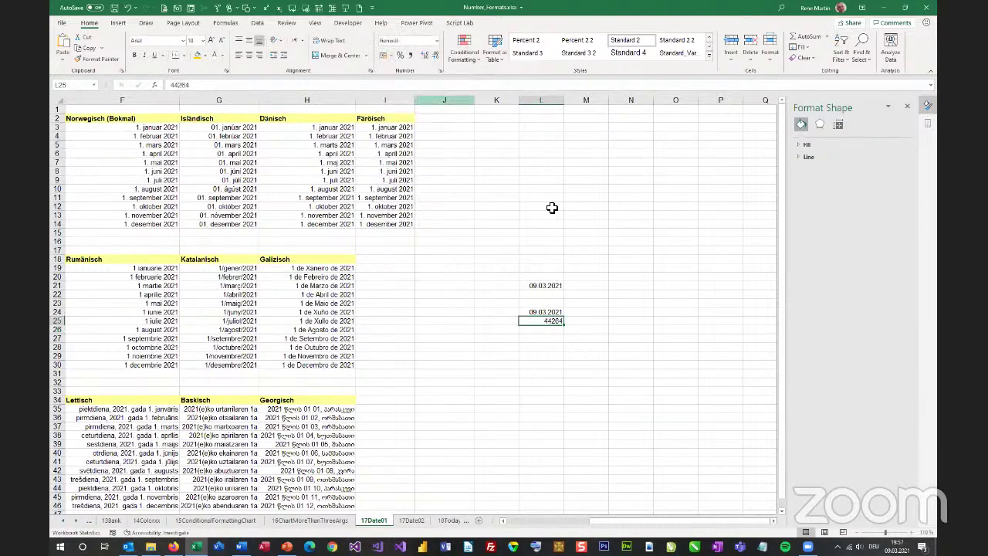
Step: Enter 31-4-21 in L28, where it stays as text, and move back to L24
click(557, 346)
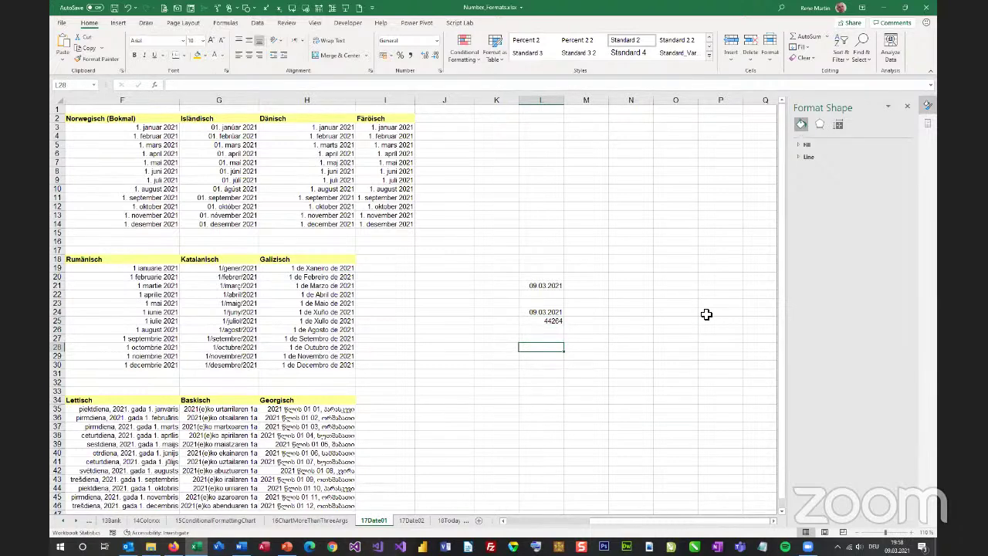
text(31-)
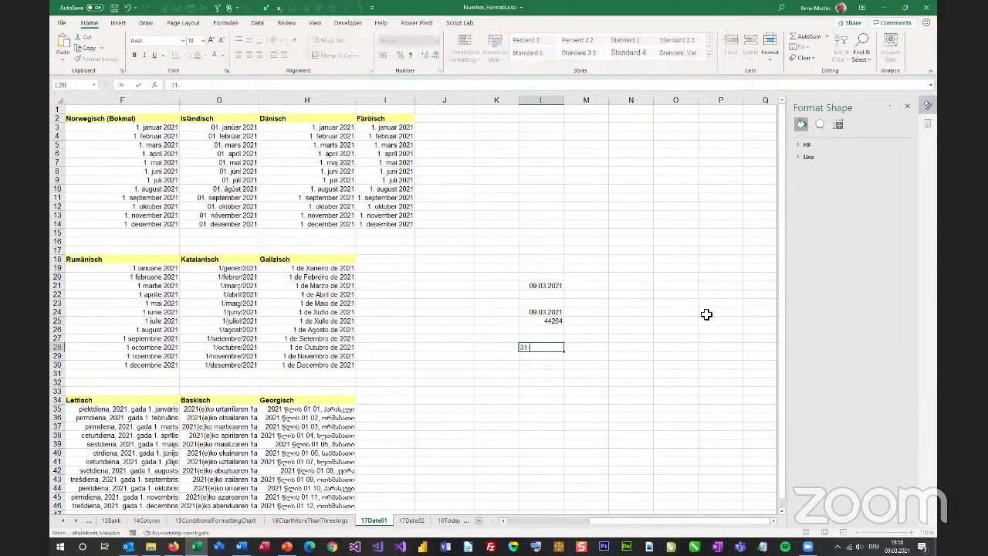
text(4-21)
key(Return)
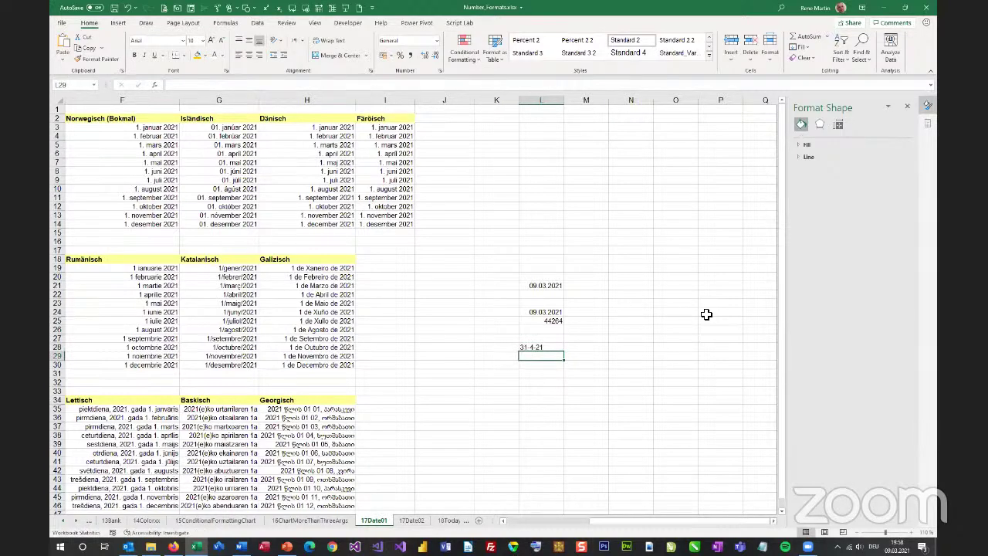
key(Up)
key(Up)
key(Up)
key(Up)
key(Up)
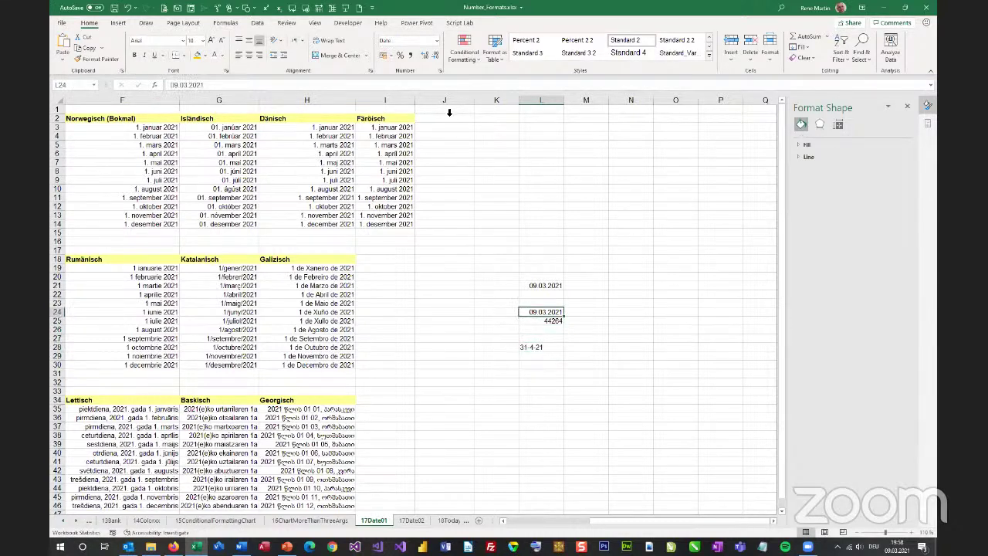
Step: Apply the März 12 month-and-year date type to L24
click(439, 69)
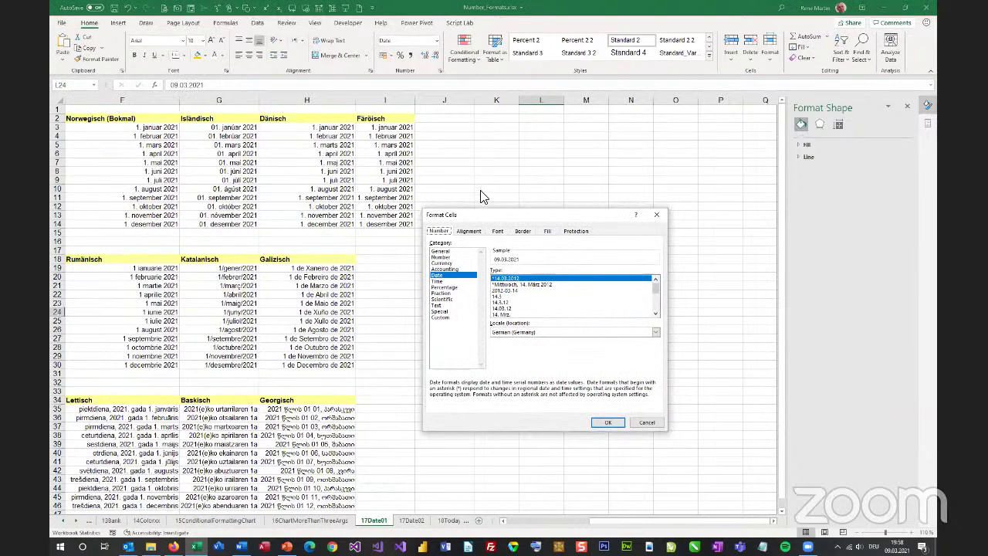
drag(495, 222, 287, 166)
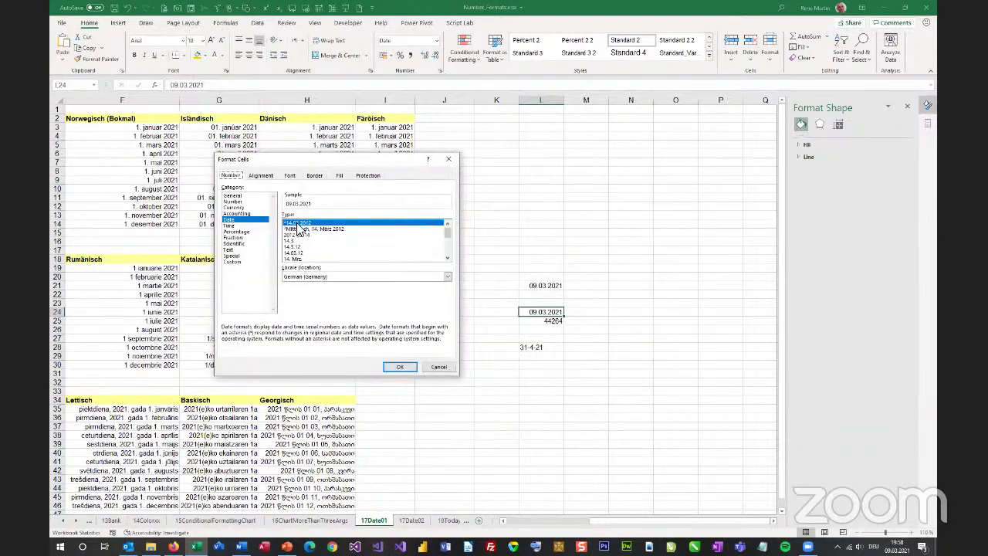
click(448, 258)
click(448, 258)
click(448, 258)
click(448, 258)
click(448, 258)
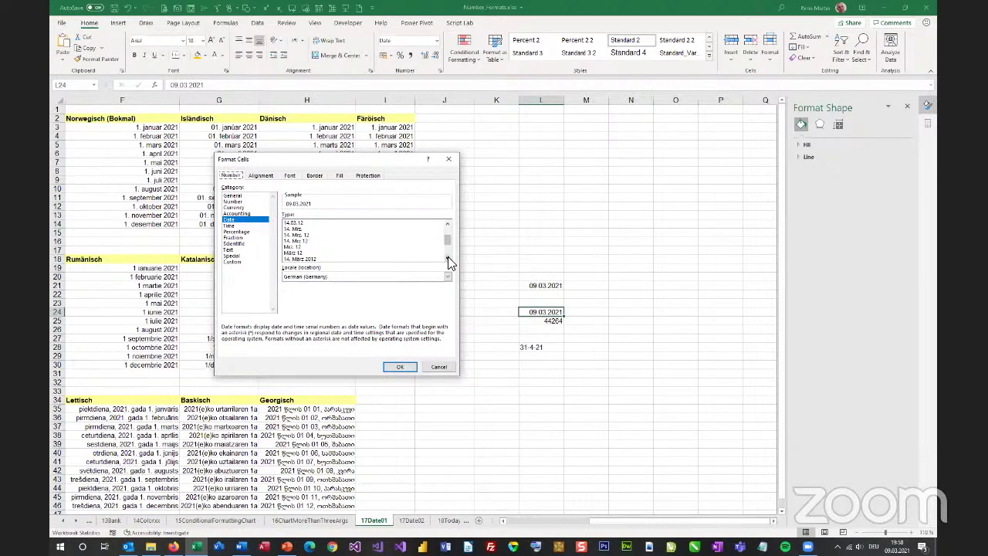
click(448, 259)
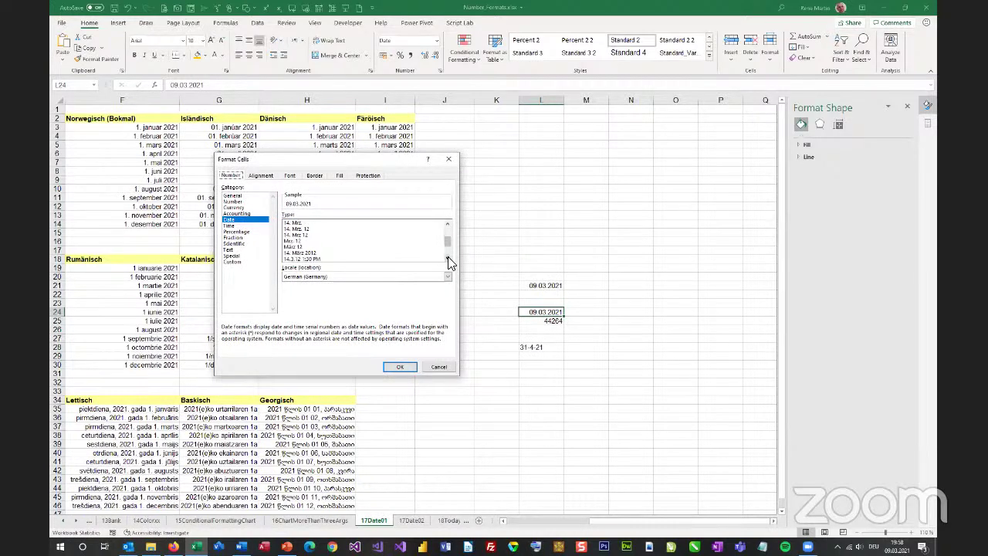
click(366, 246)
click(409, 368)
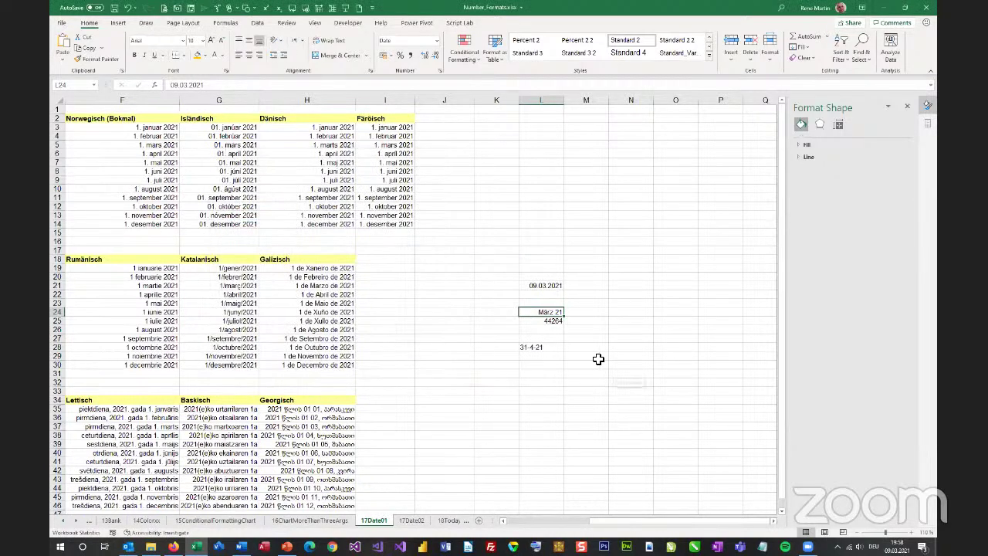
Step: Browse the locale list for L24's format, leaving German (Germany) unchanged
click(440, 70)
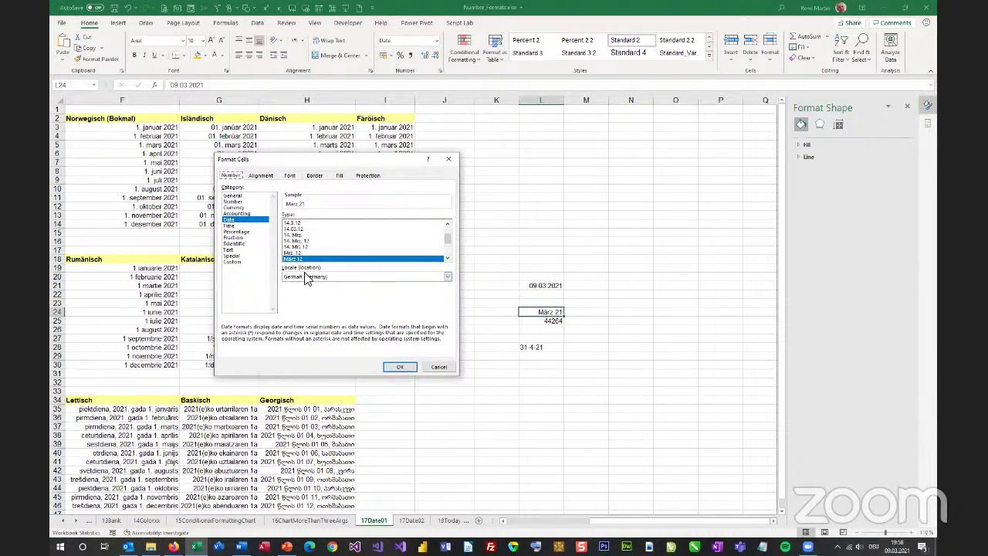
click(448, 276)
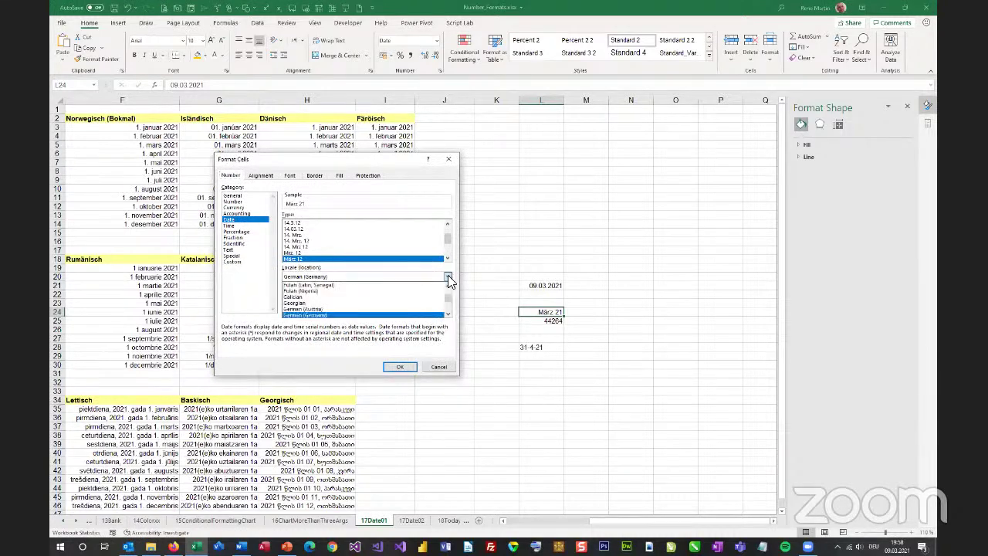
click(448, 315)
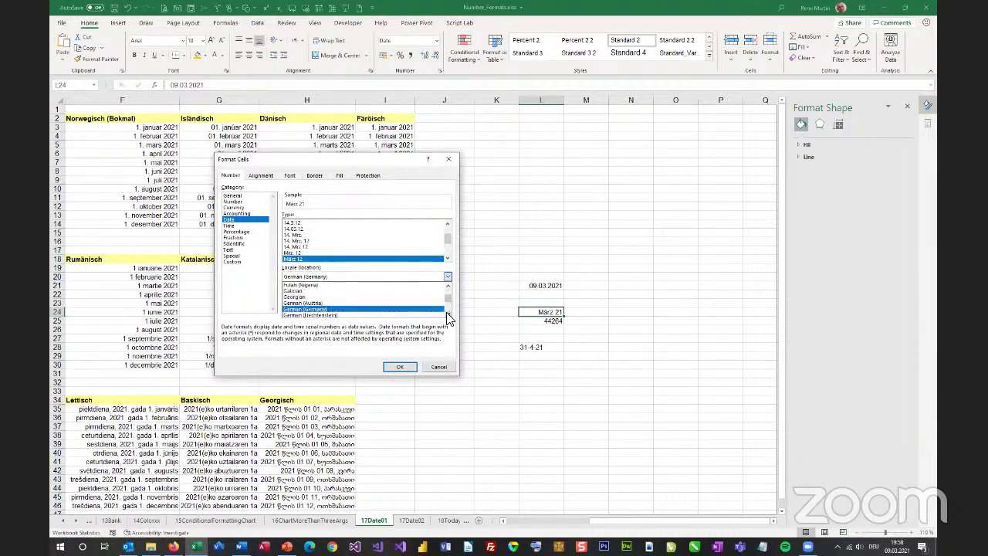
click(448, 315)
click(448, 314)
click(448, 314)
click(448, 286)
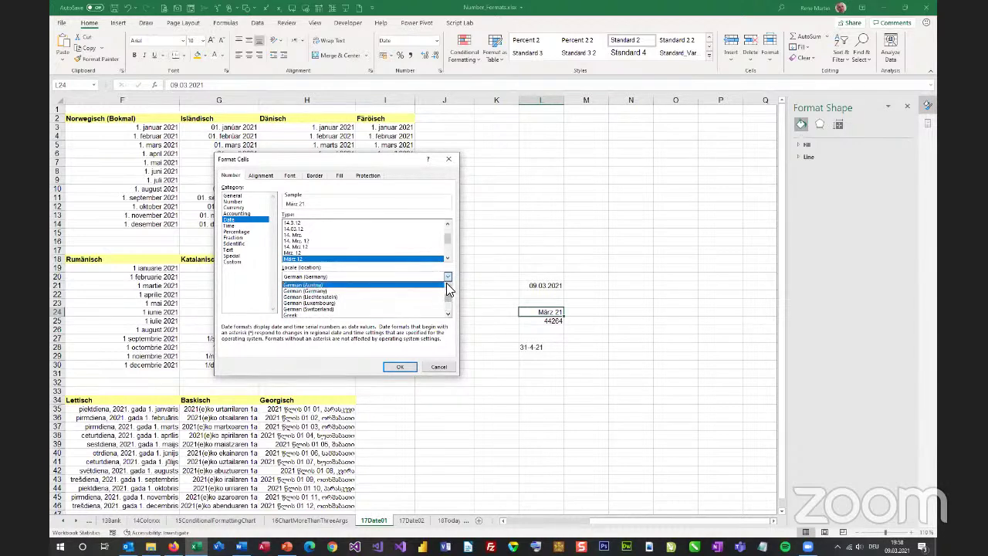
click(448, 286)
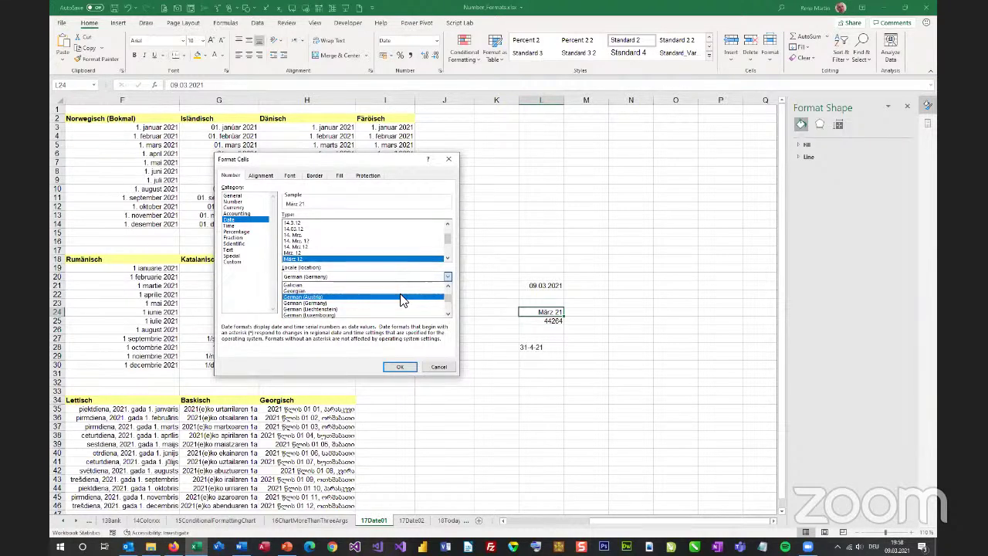
click(375, 352)
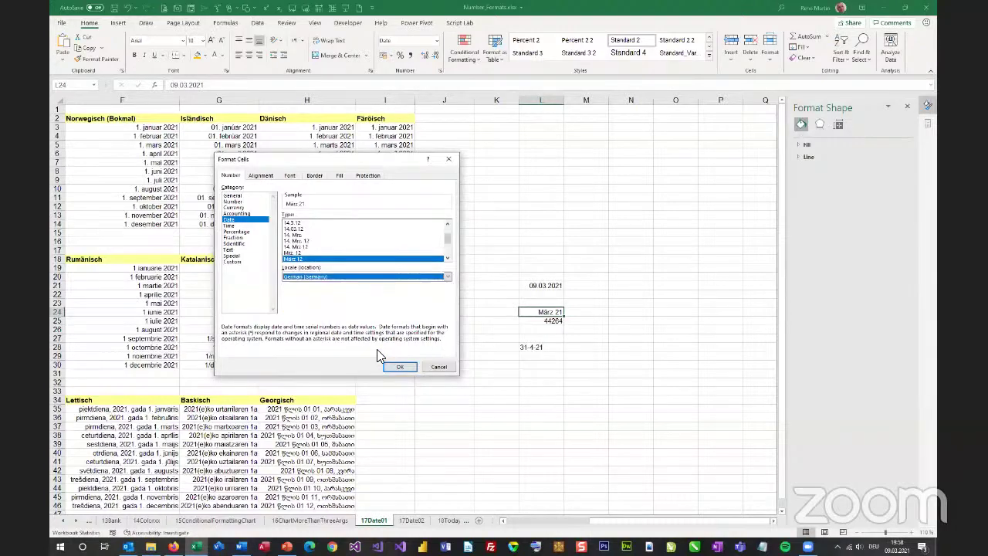
click(446, 367)
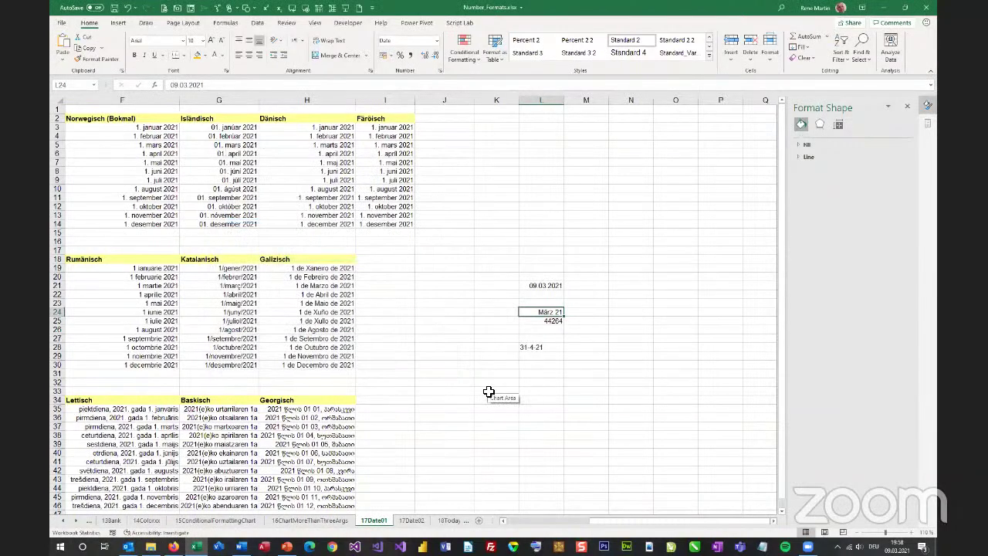
Step: Inspect A3's date formula and the number formats of the Deutsch, English and Dutch dates
key(ctrl+Home)
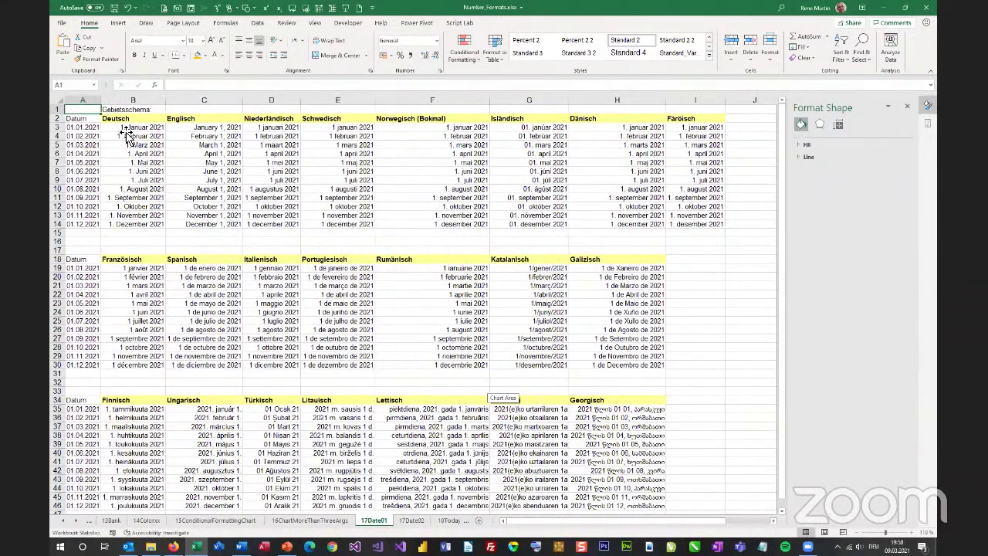
click(124, 128)
click(87, 136)
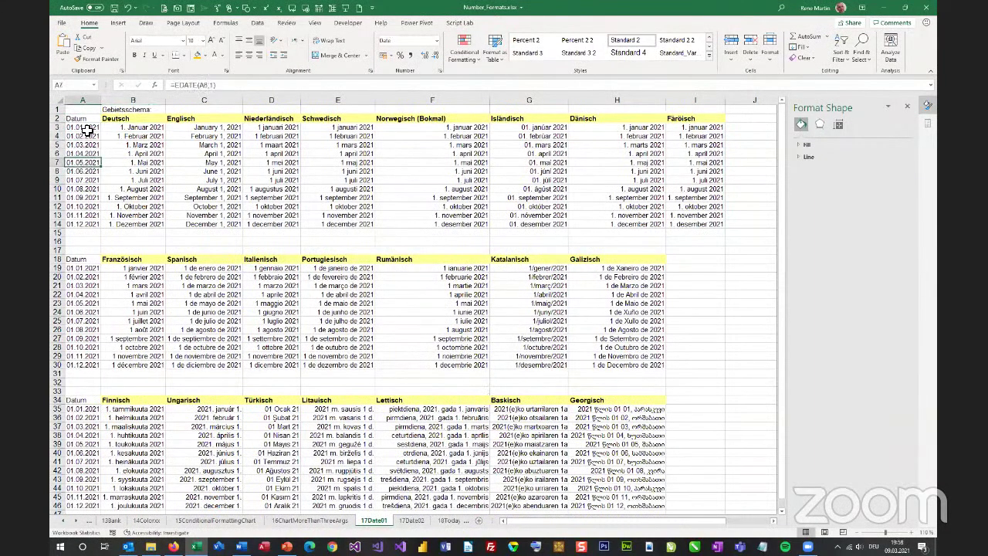
click(87, 128)
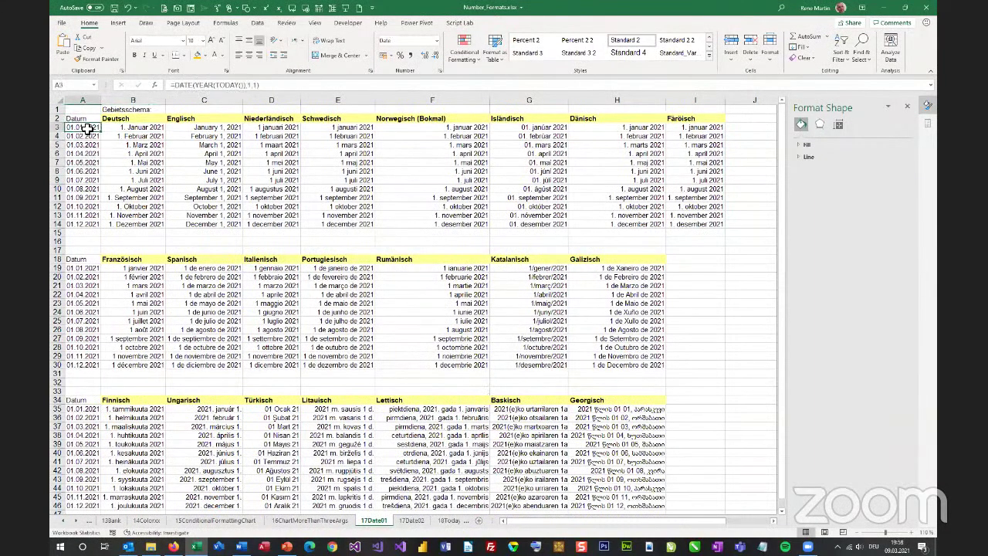
click(153, 128)
key(ctrl+1)
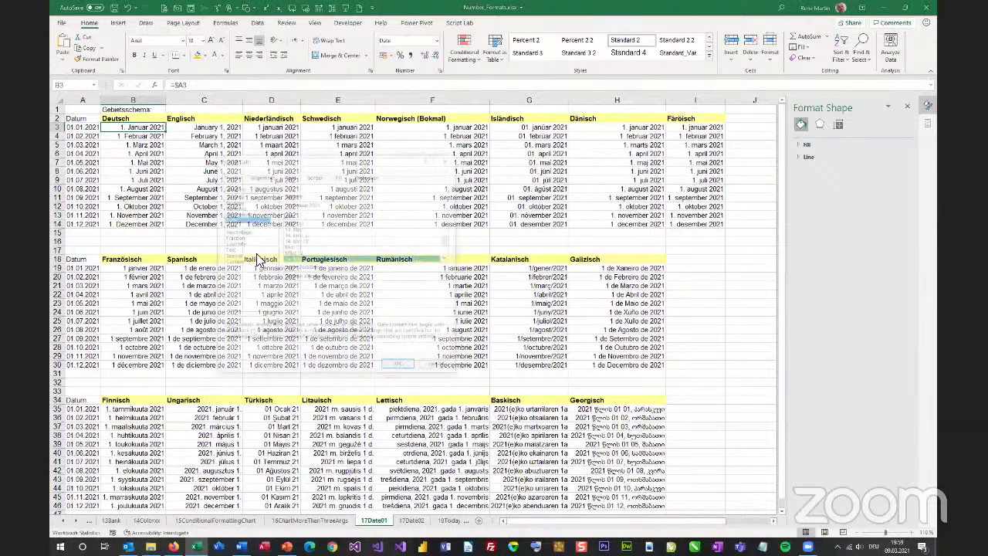
key(Escape)
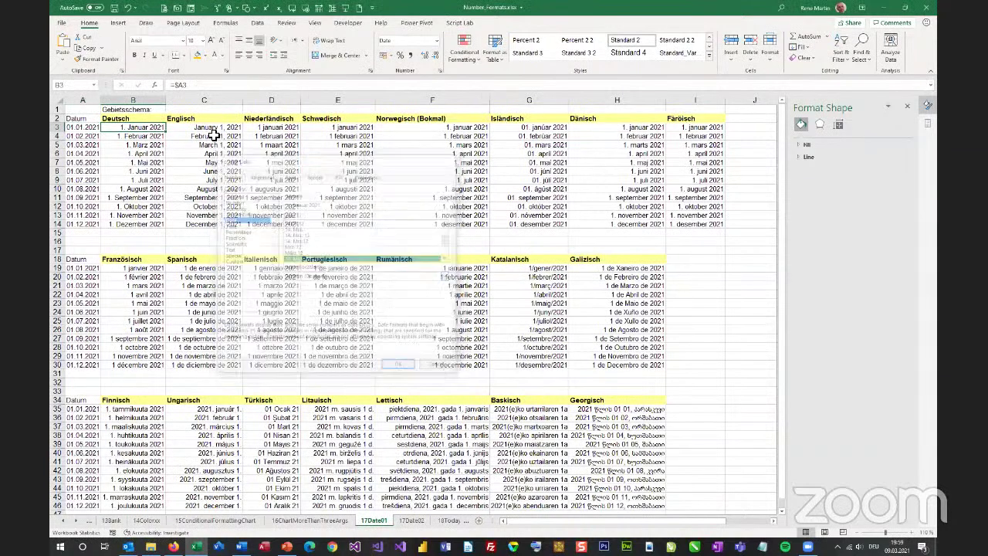
click(213, 136)
key(ctrl+1)
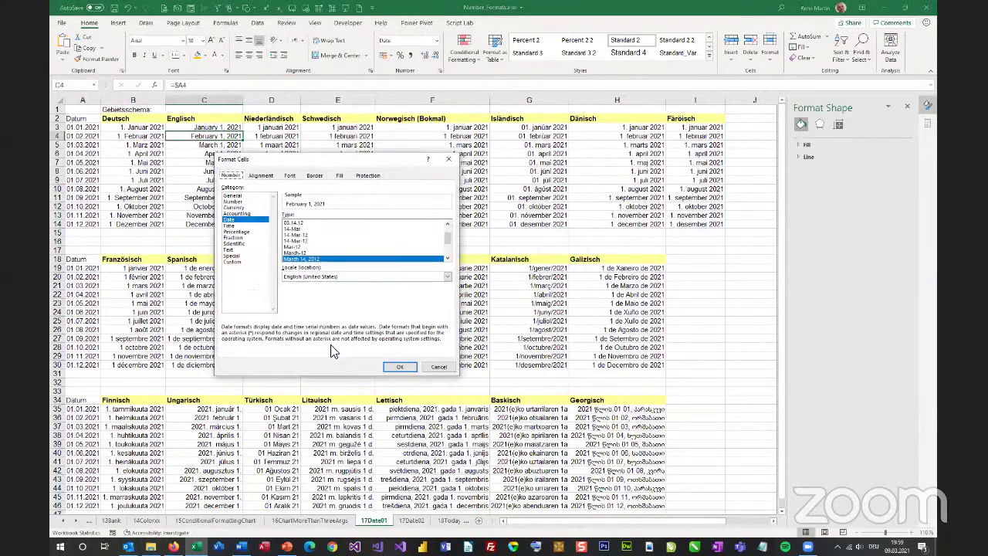
key(Escape)
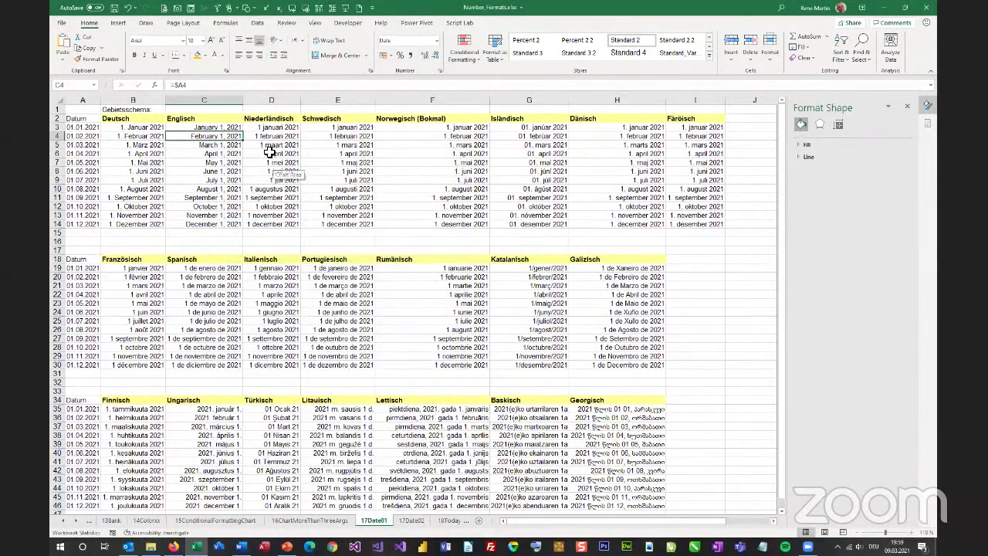
click(271, 153)
key(ctrl+1)
click(419, 340)
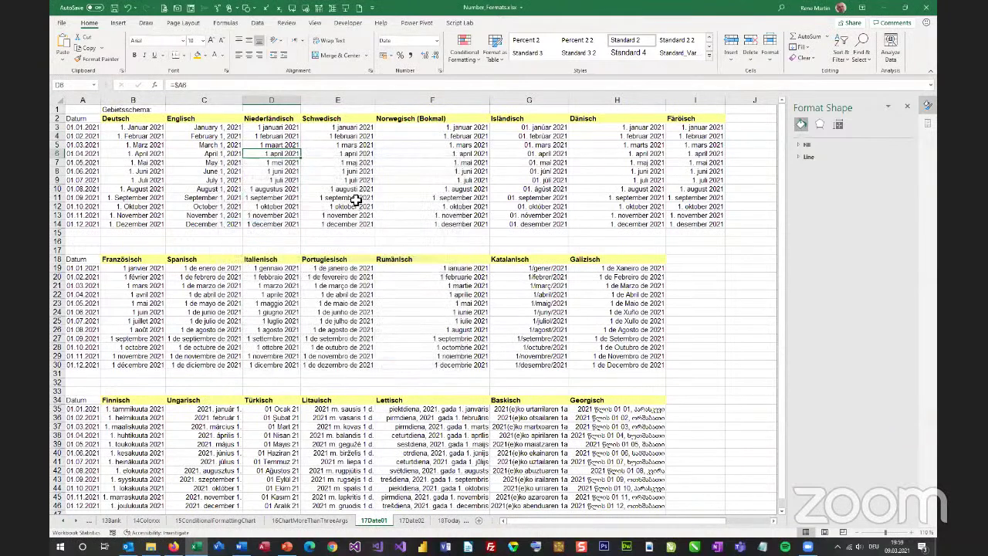
Step: Check the Portuguese and Turkish date formats, then move to the 17Date02 sheet
click(361, 322)
key(ctrl+1)
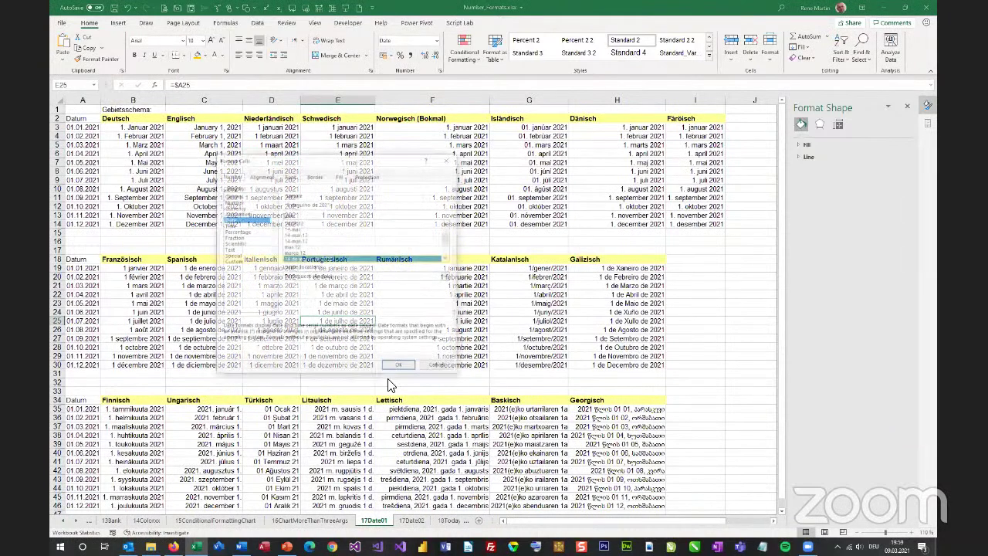
key(Escape)
click(295, 464)
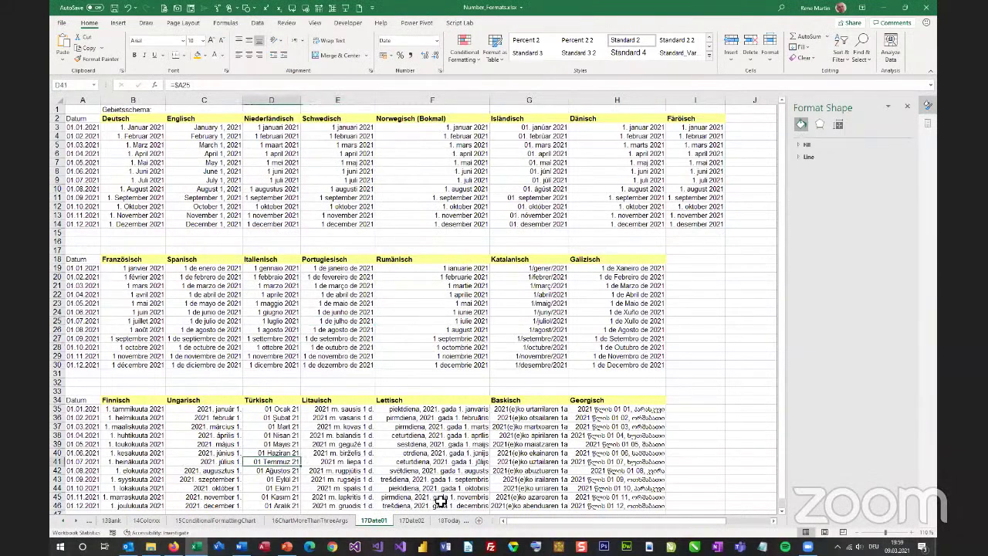
key(ctrl+1)
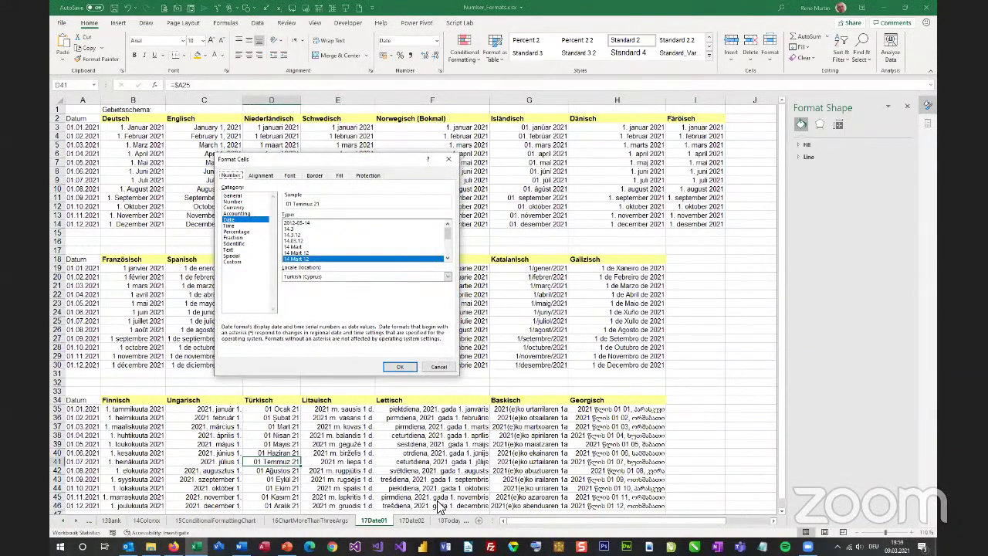
key(Escape)
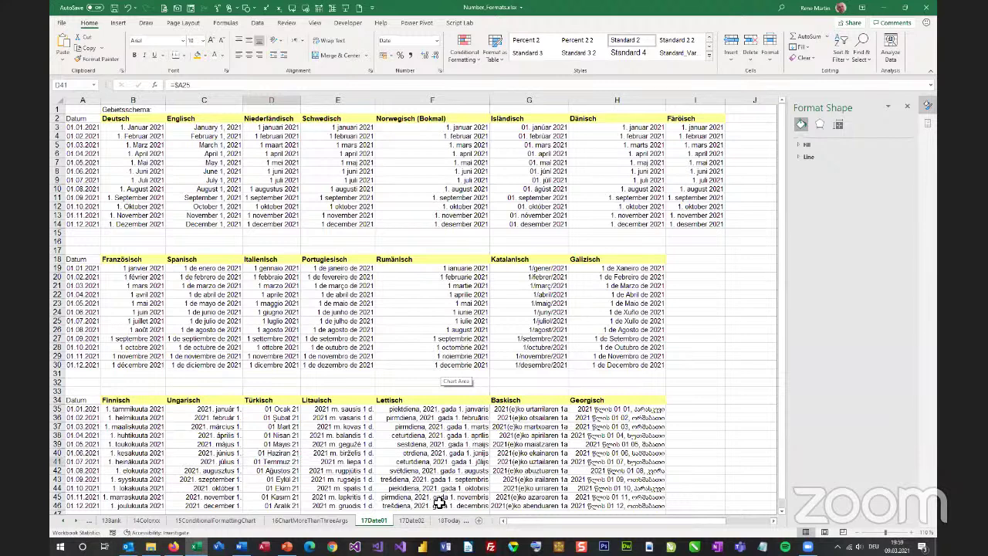
key(ctrl+Page_Down)
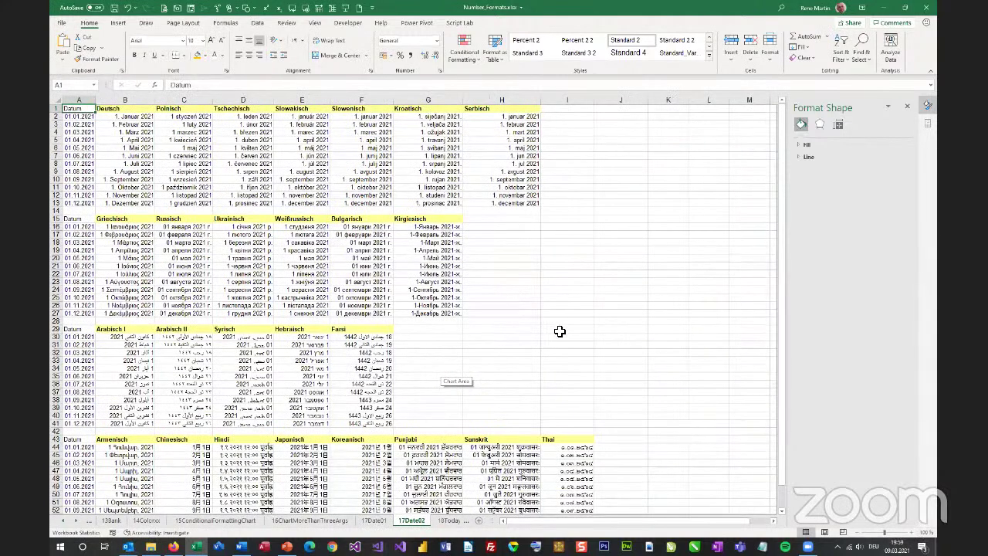
Step: Inspect the Russian date format in C16 without changing it
click(369, 227)
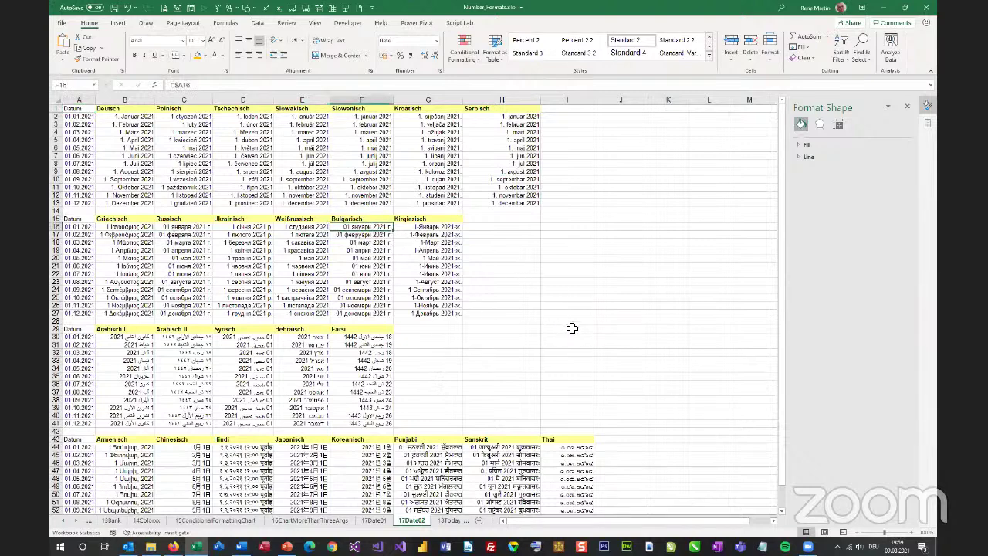
key(Left)
key(Left)
key(Left)
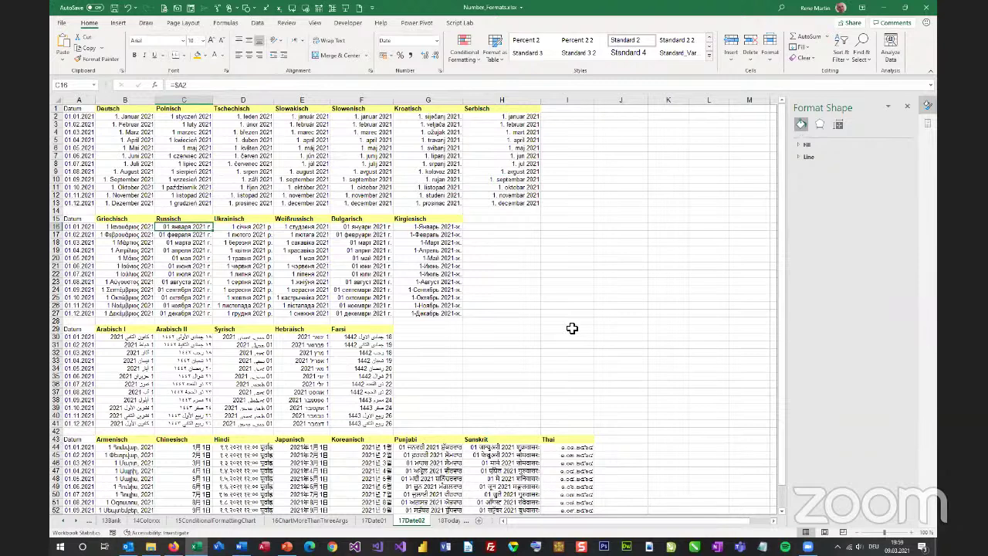
key(ctrl+1)
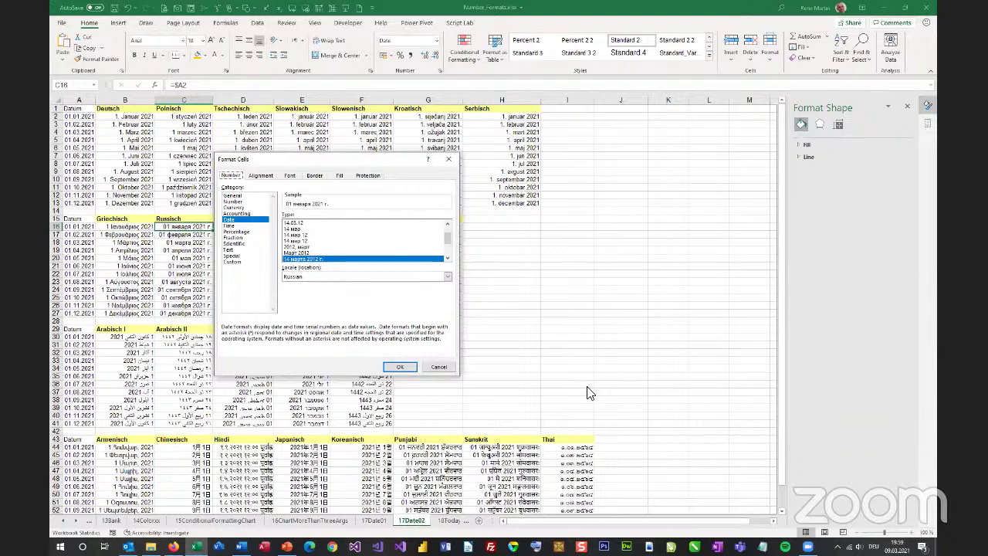
key(Escape)
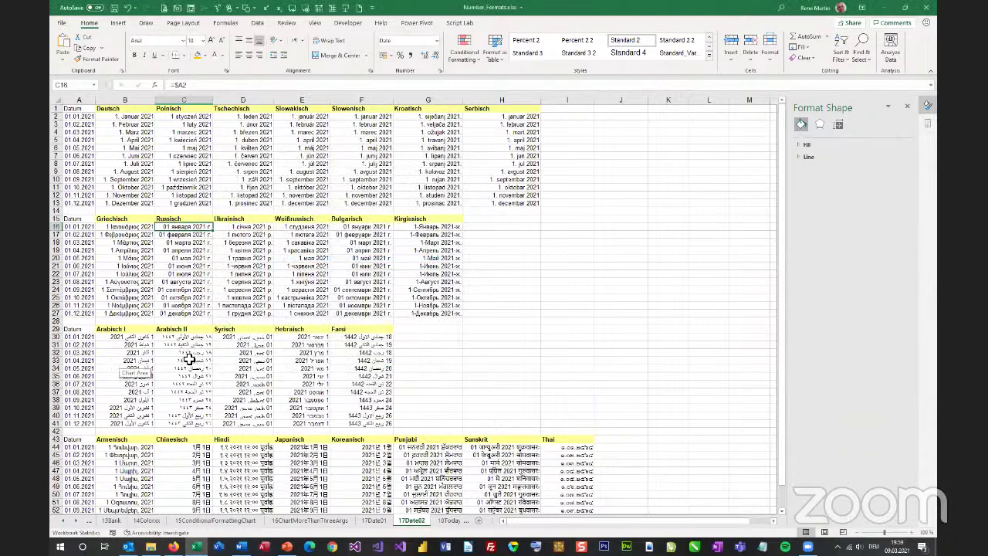
Step: Check C33's Hijri calendar type, then move to the 18TodayDiffLanguages sheet
click(189, 360)
key(ctrl+1)
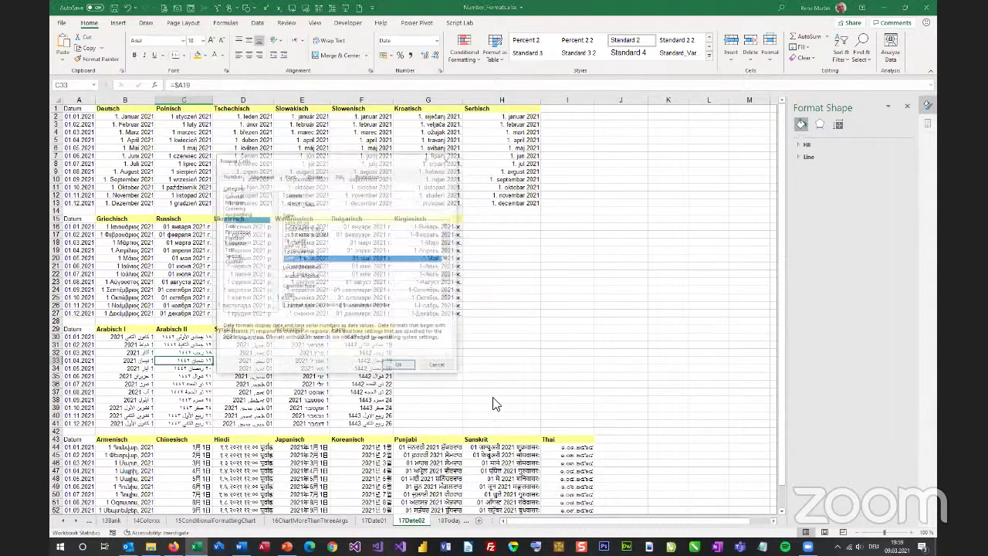
click(305, 296)
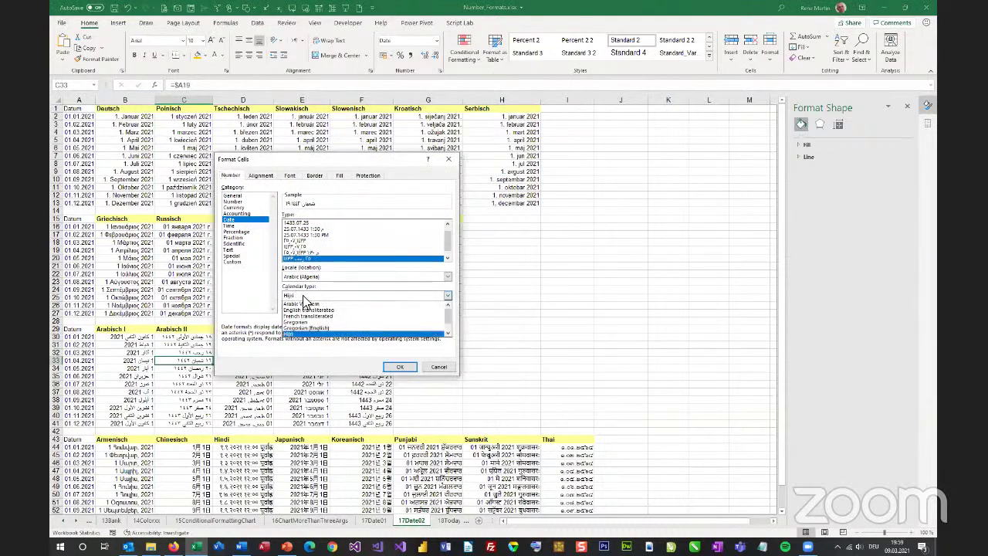
click(303, 296)
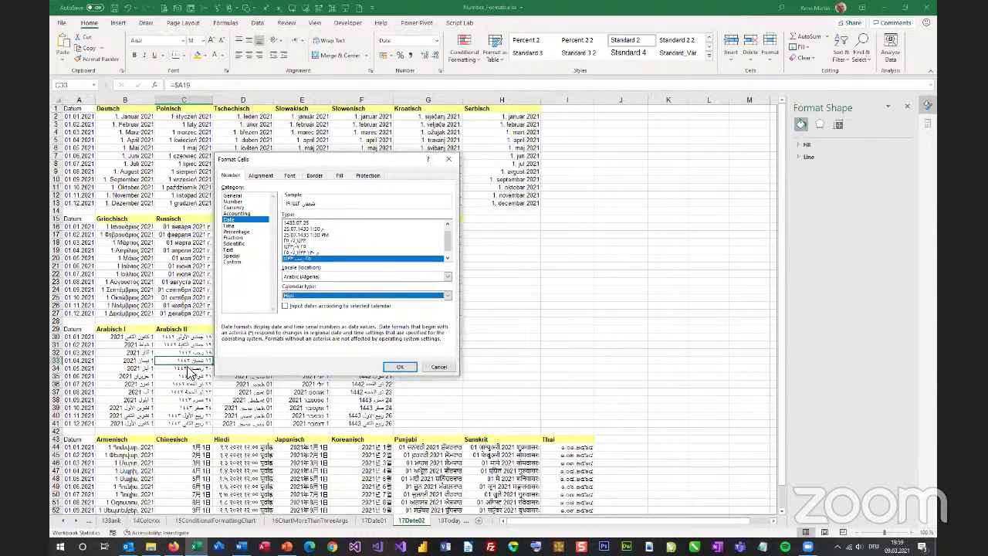
click(408, 366)
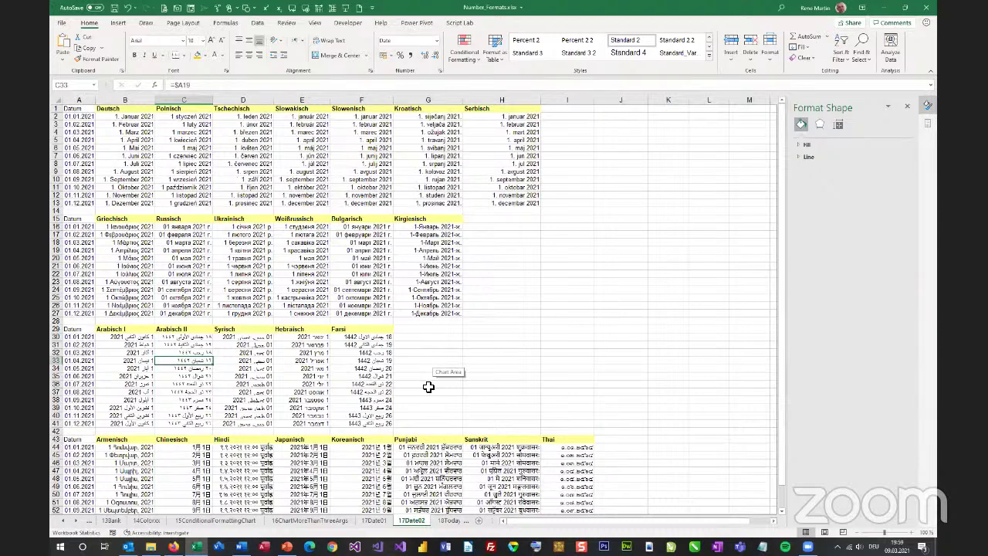
scroll(477, 397, down, 3)
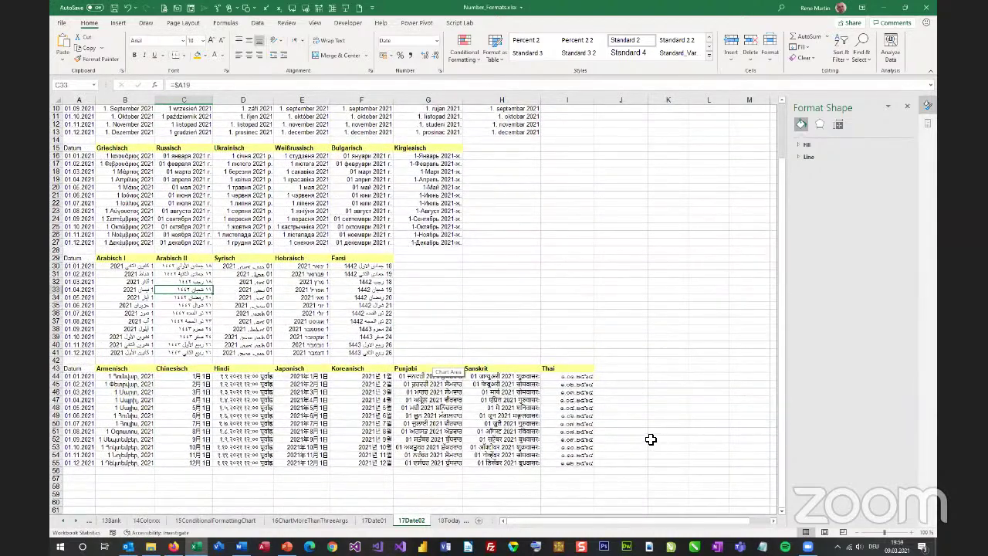
scroll(651, 440, up, 3)
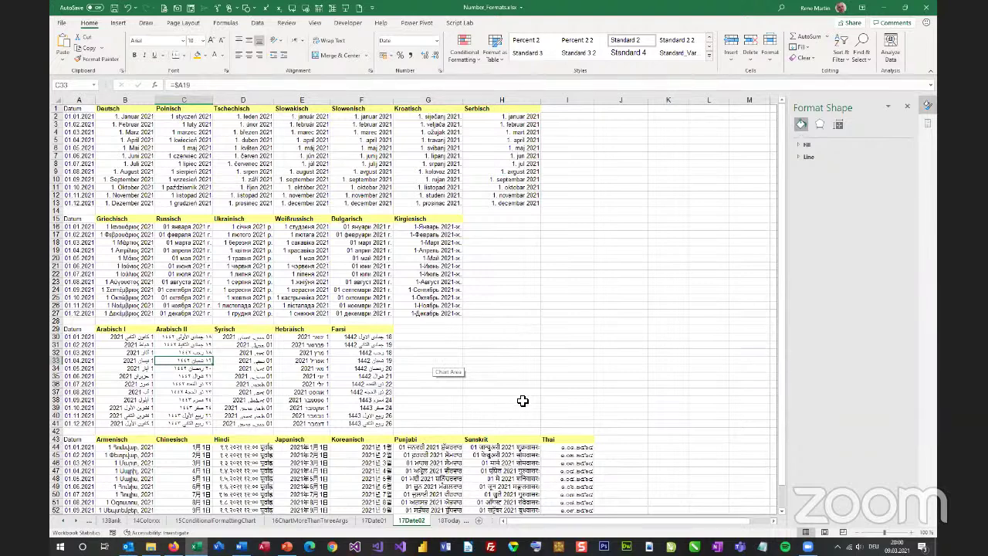
key(ctrl+Page_Down)
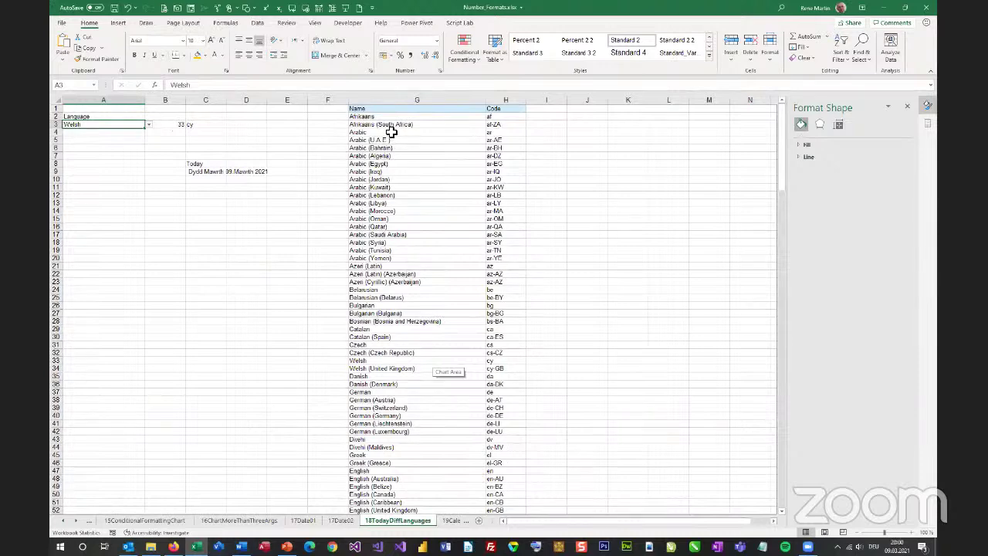
Step: Select the language names and codes, then insert today's date into B17
drag(391, 133, 404, 404)
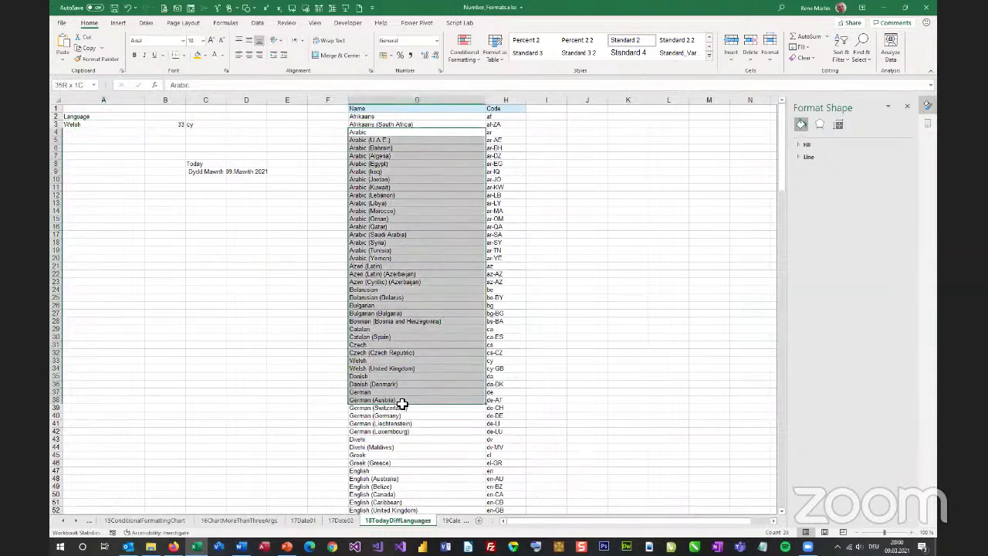
drag(495, 141, 504, 329)
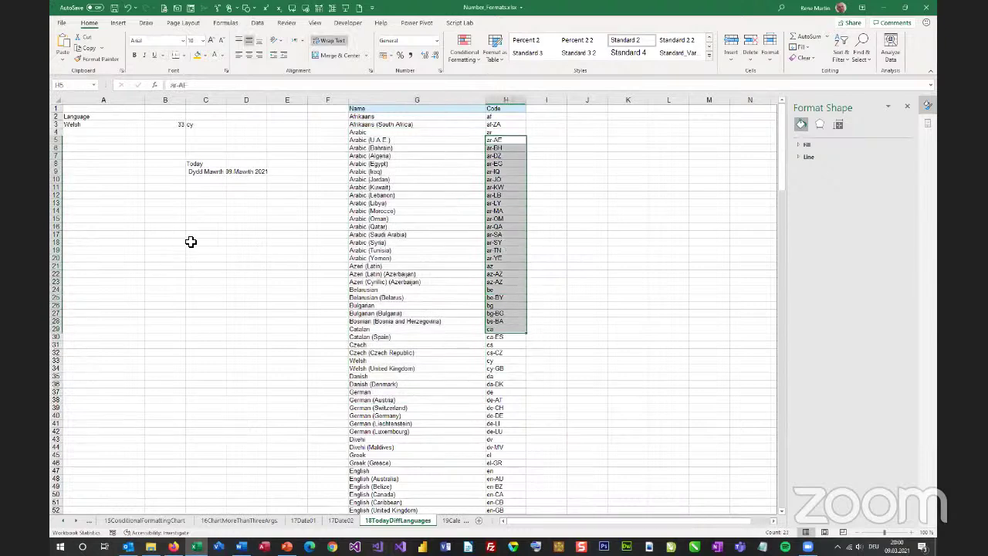
click(163, 234)
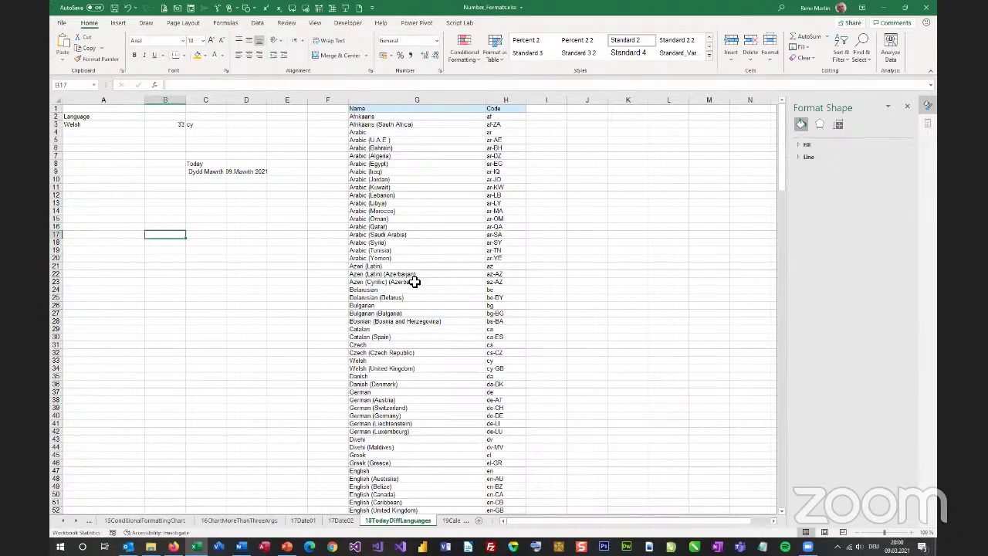
key(ctrl+period)
key(Return)
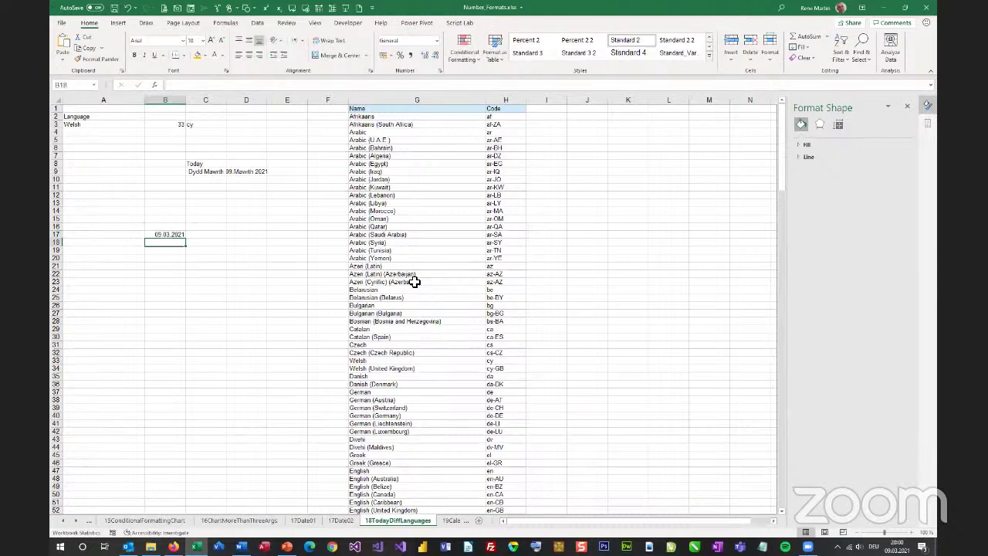
key(Up)
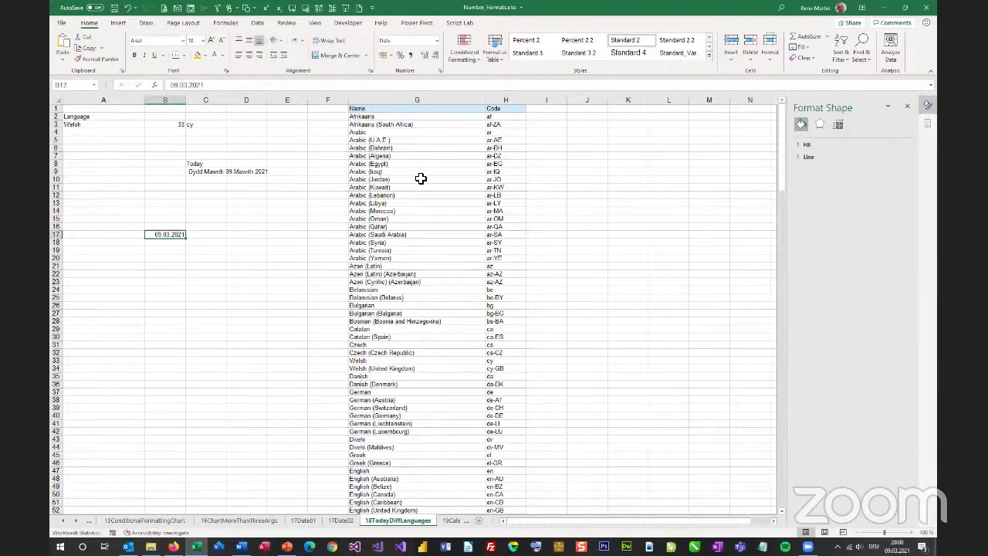
Step: Format B17 with the 2012-03-14 year-month-day date type, showing 2021-03-09
key(ctrl+1)
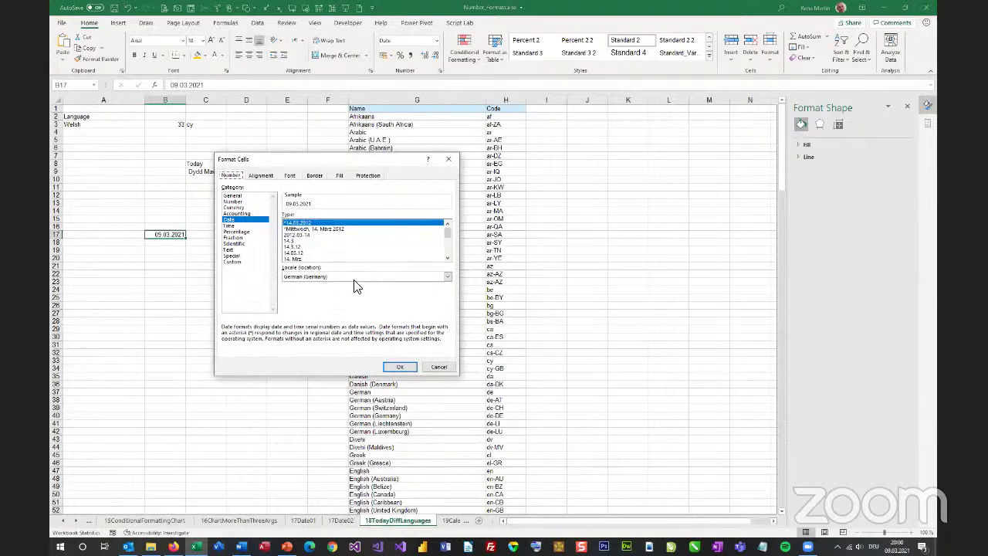
click(334, 235)
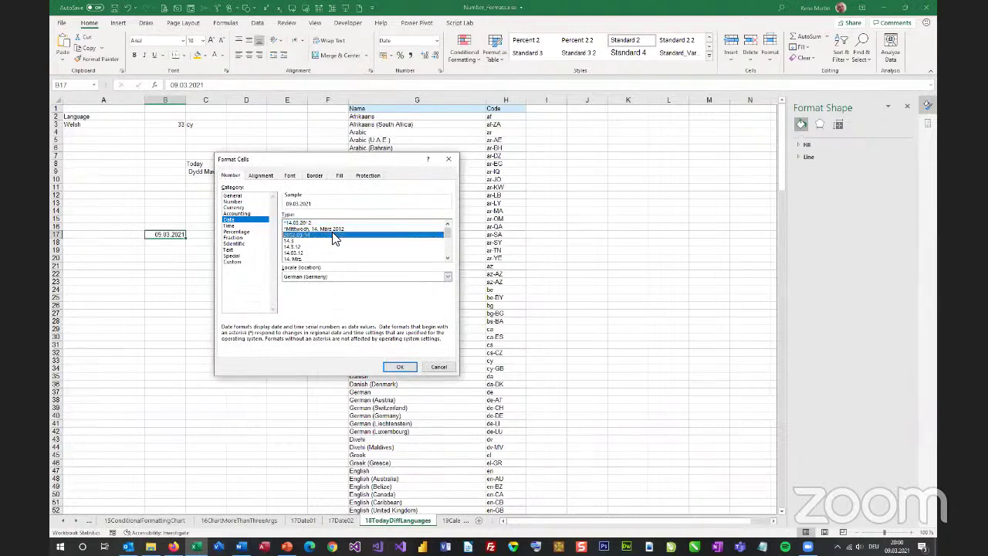
click(232, 262)
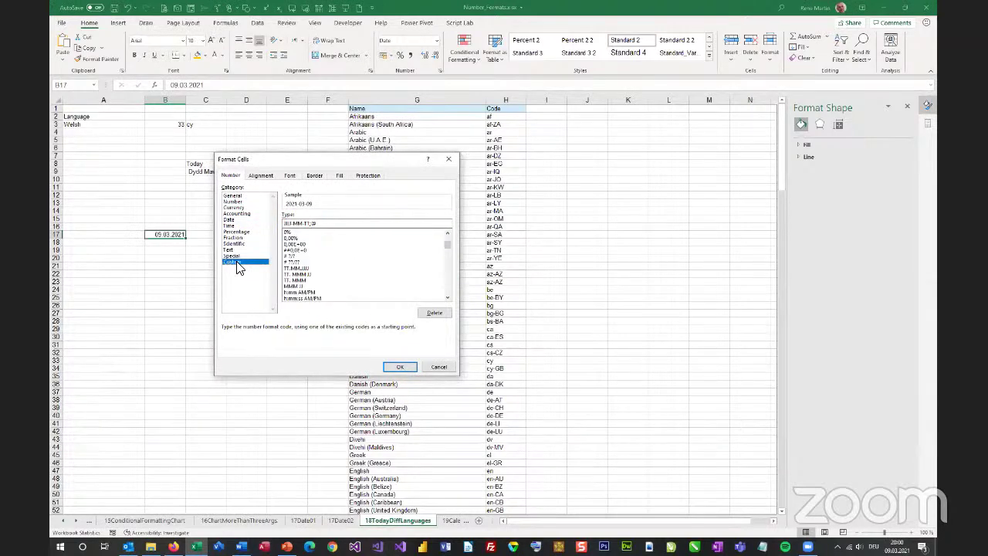
click(232, 220)
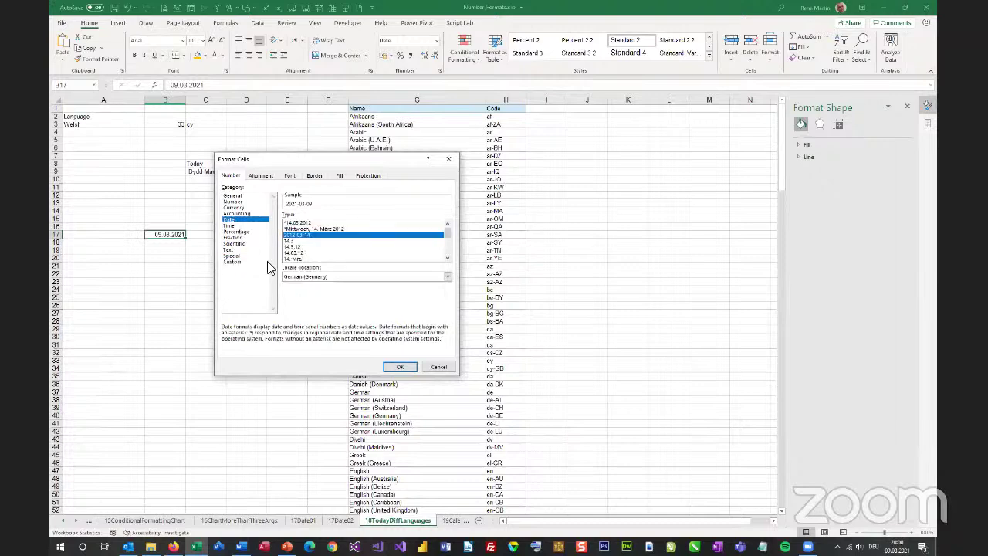
click(400, 367)
Step: Preview the German month-and-year custom code for B17 without applying it, then select A3
key(ctrl+1)
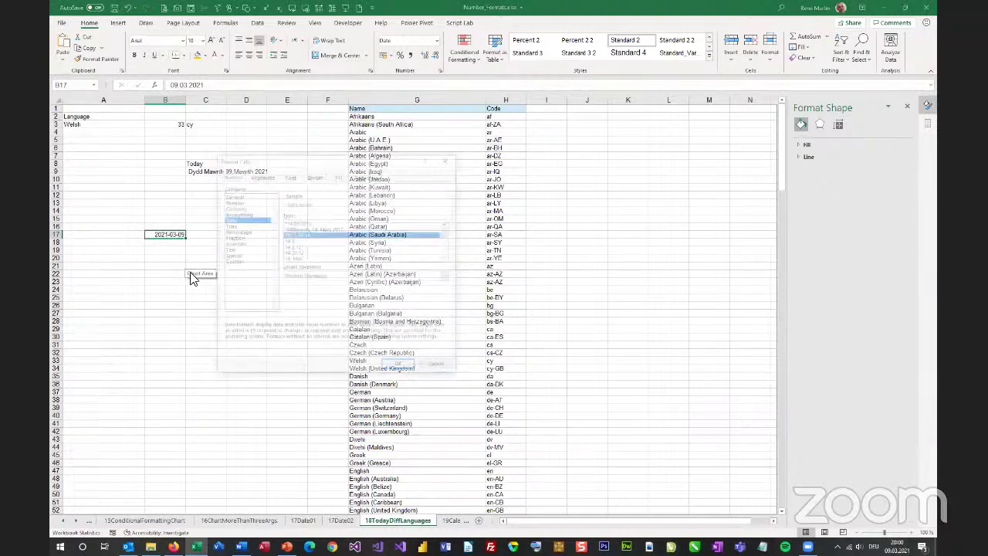
click(232, 262)
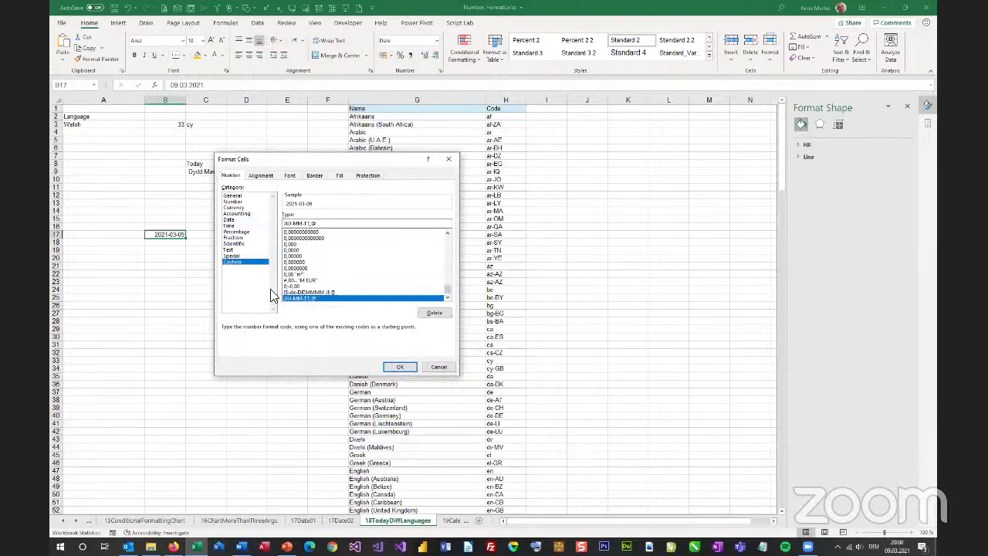
click(299, 292)
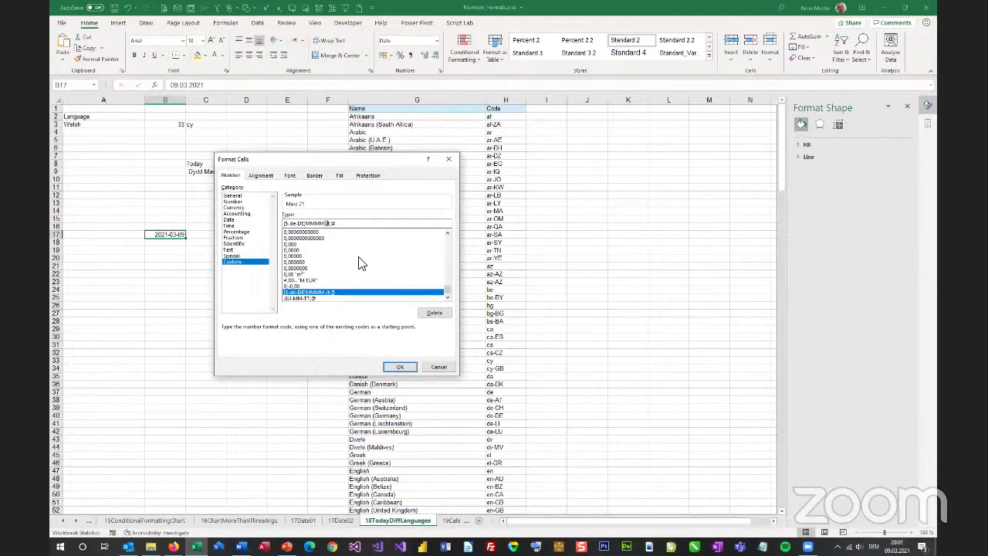
key(Escape)
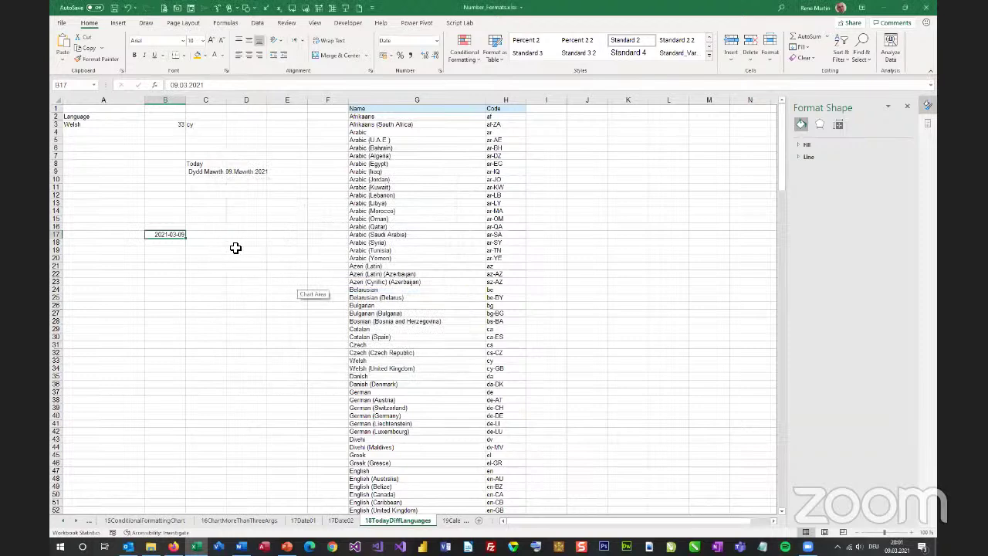
click(96, 128)
Step: Open and close A3's language list and the Data Validation menu, keeping Welsh, then inspect B3's MATCH formula
click(149, 125)
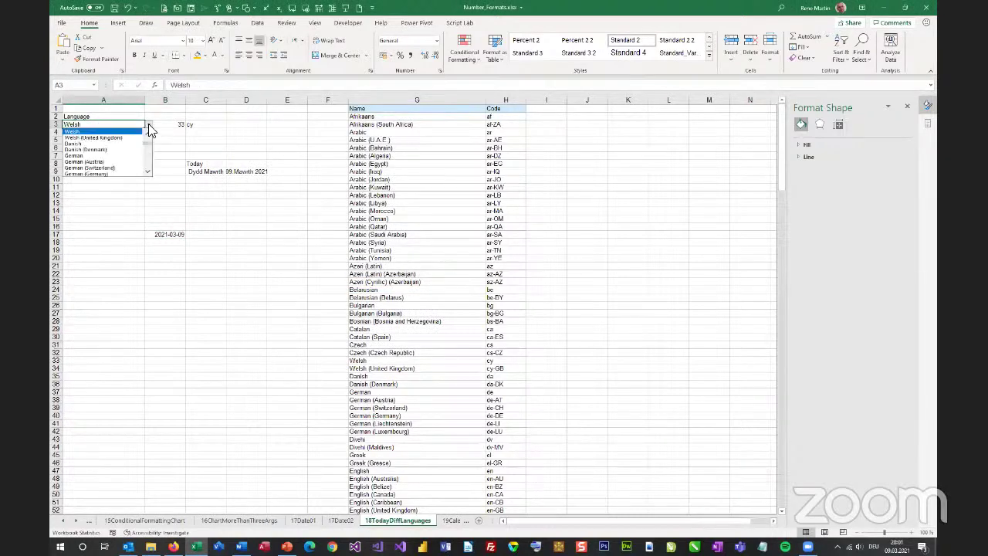
click(149, 126)
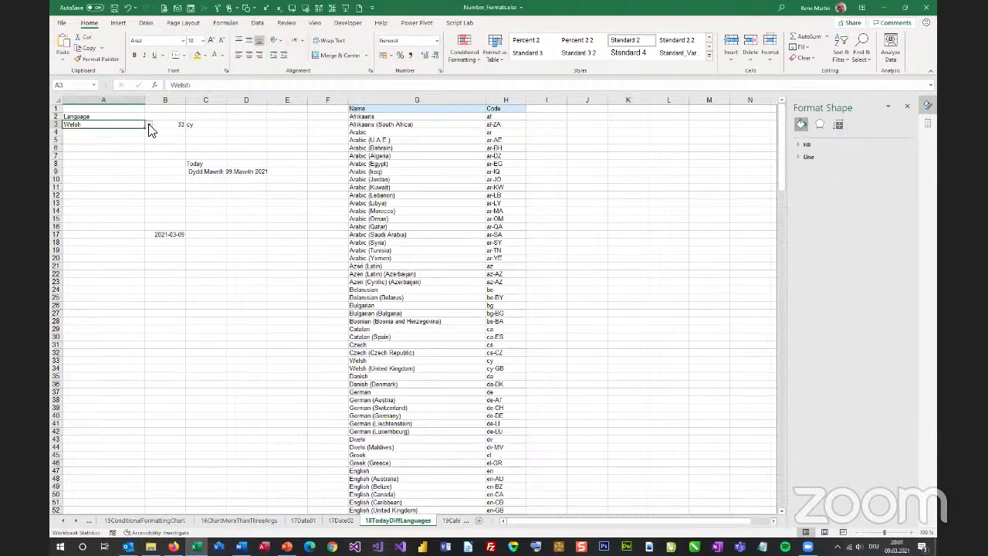
click(261, 21)
click(578, 62)
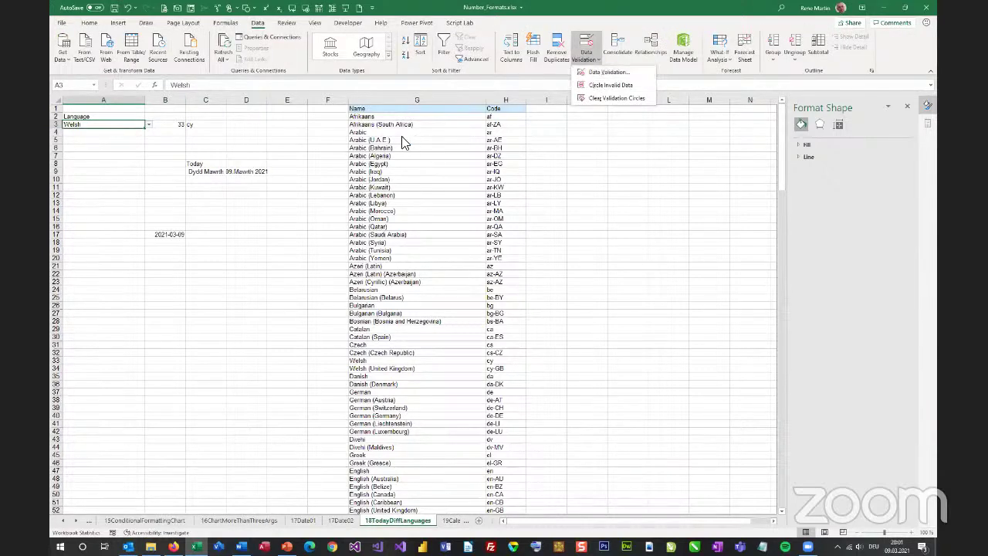
click(150, 130)
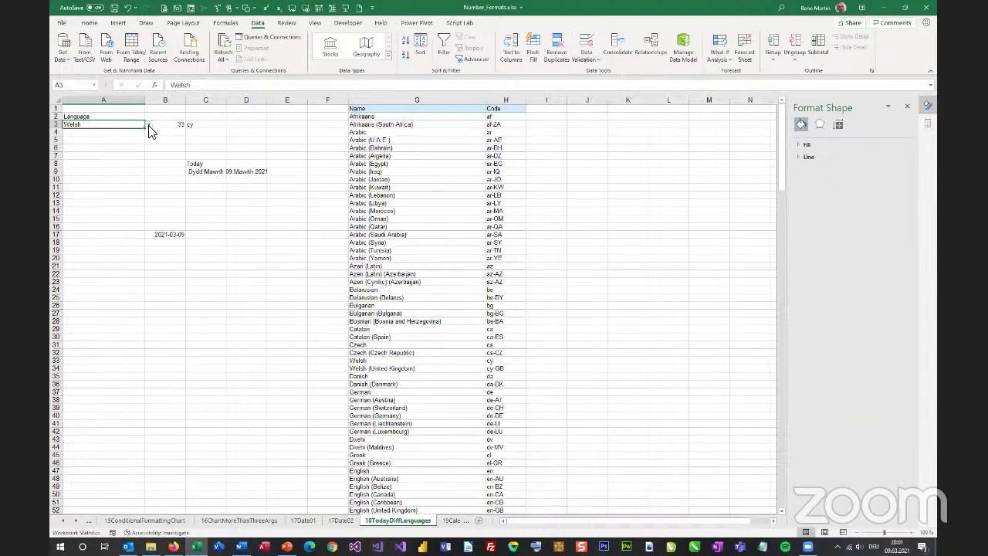
click(149, 126)
click(150, 125)
click(163, 125)
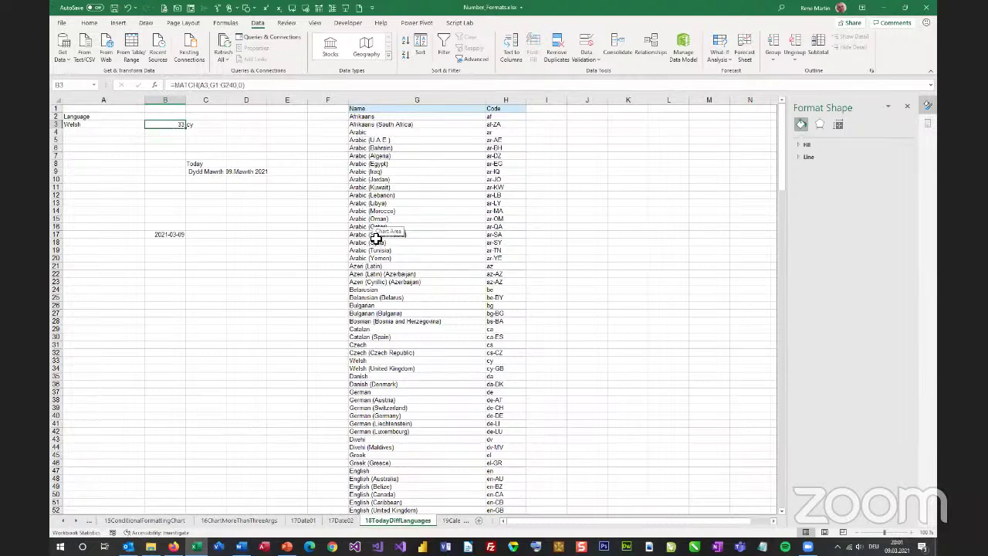
Step: Inspect C3's INDEX formula and C9's TEXT(TODAY()) formula producing the Welsh date
click(220, 125)
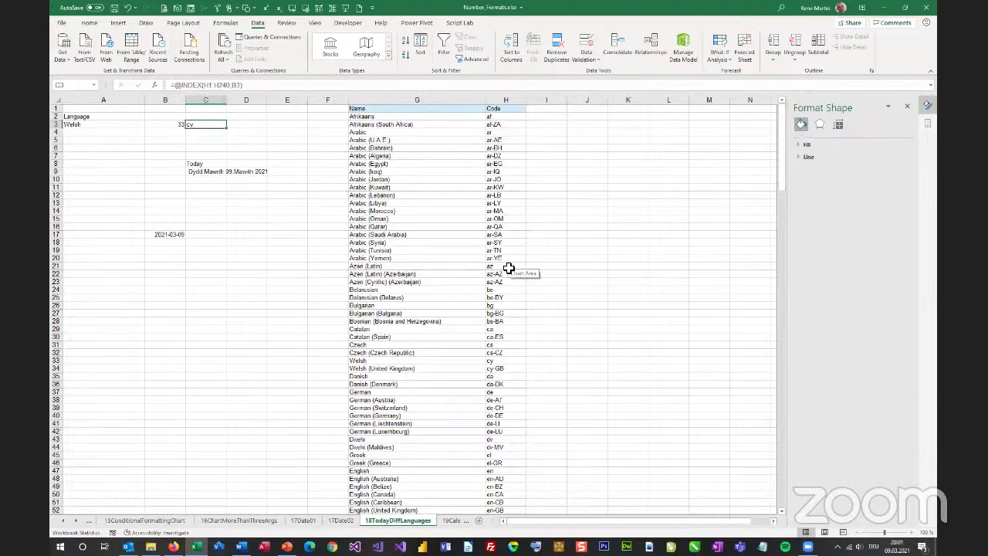
click(210, 172)
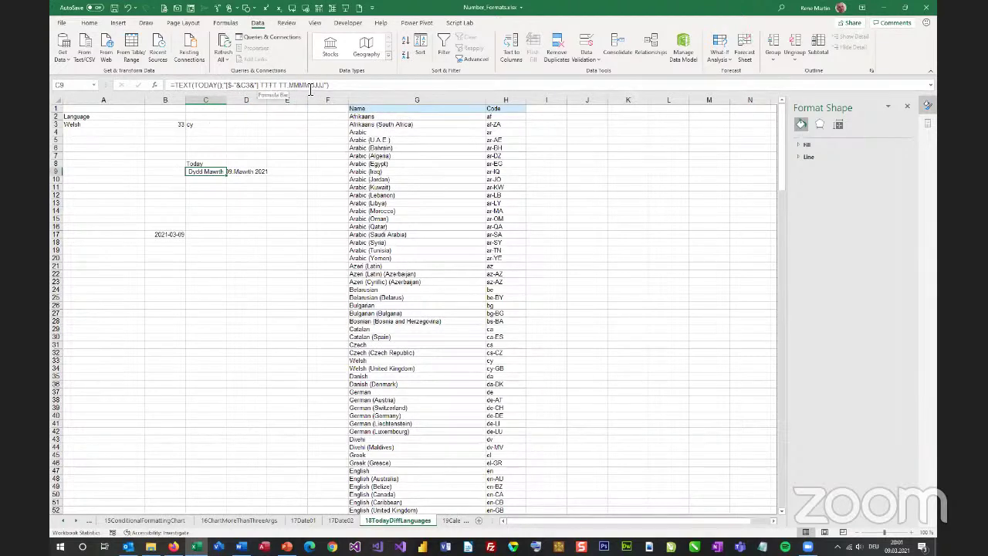
Step: Set A3 to Danish, Bulgarian (Bulgaria), then Czech, ending on English (United Kingdom) for en-GB
click(112, 127)
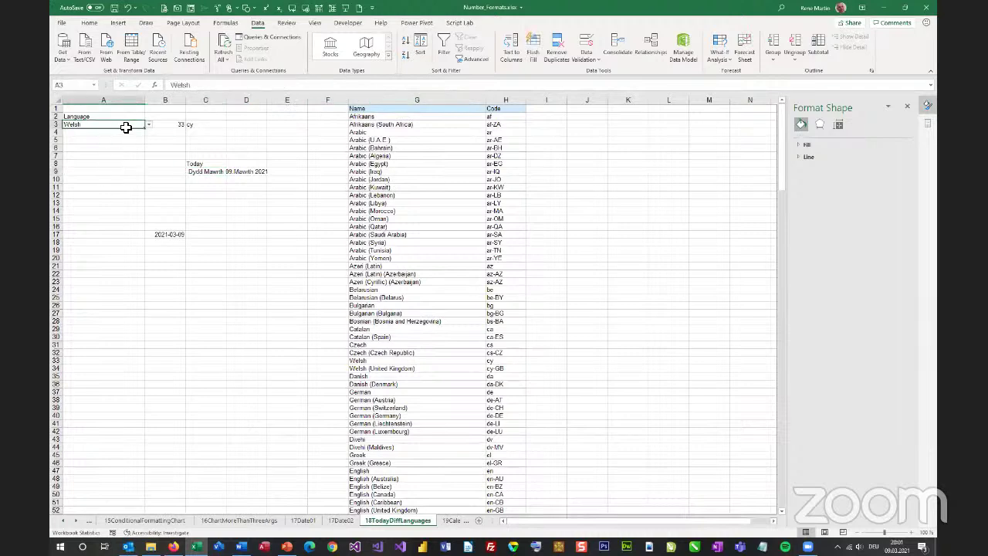
click(148, 124)
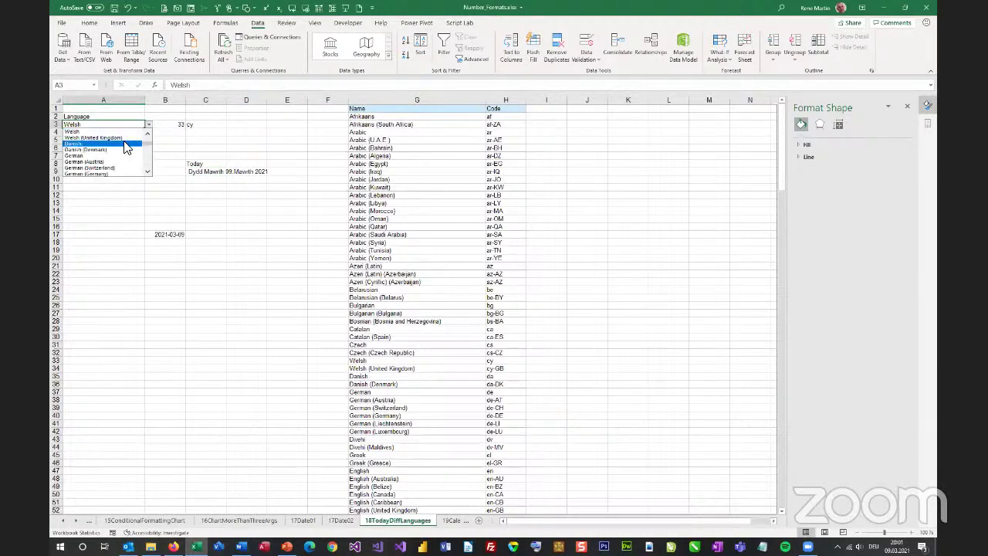
click(125, 144)
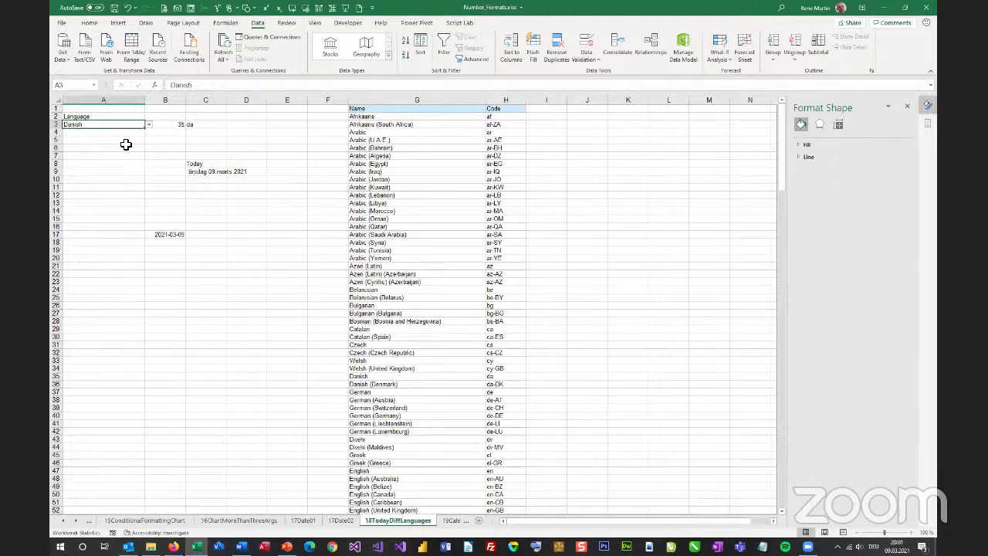
click(148, 124)
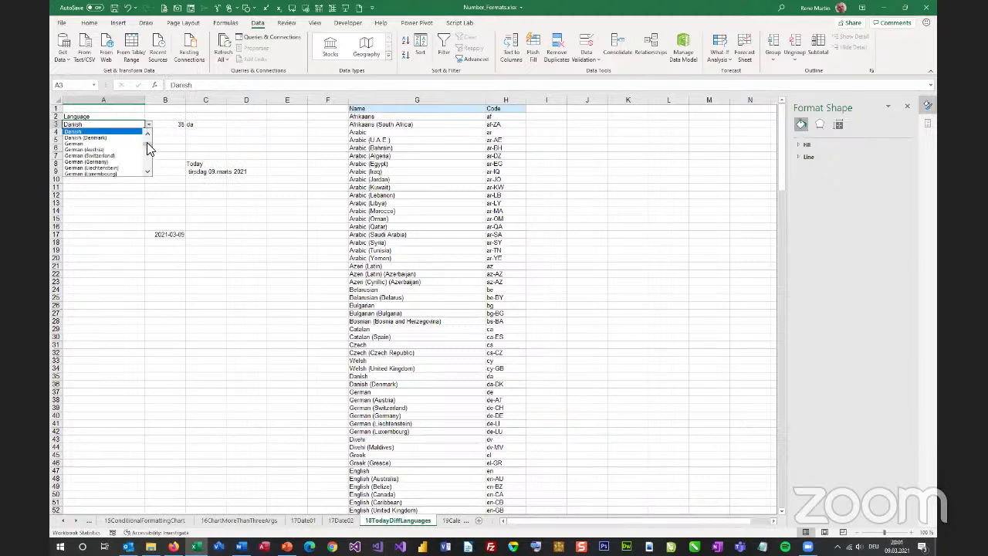
scroll(150, 155, up, 3)
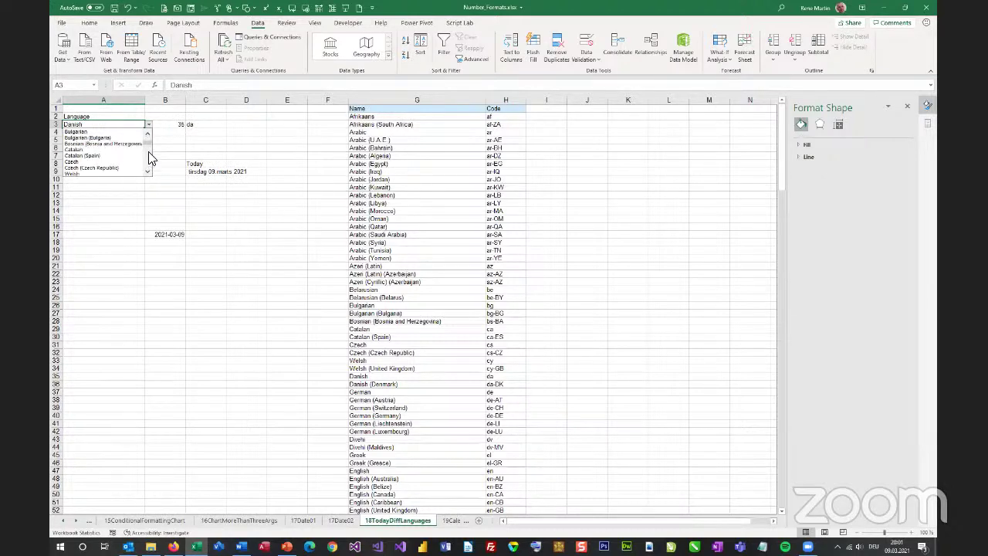
click(120, 138)
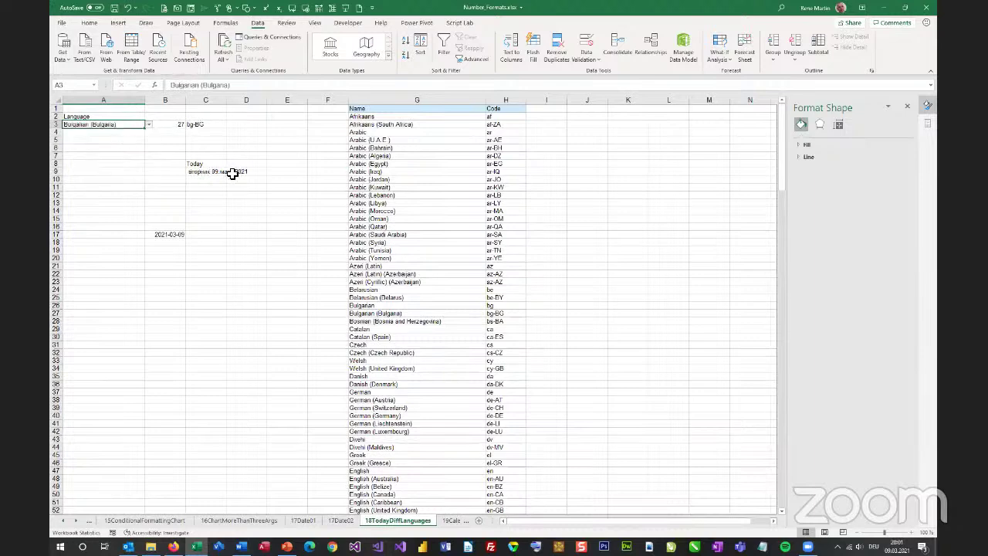
click(149, 125)
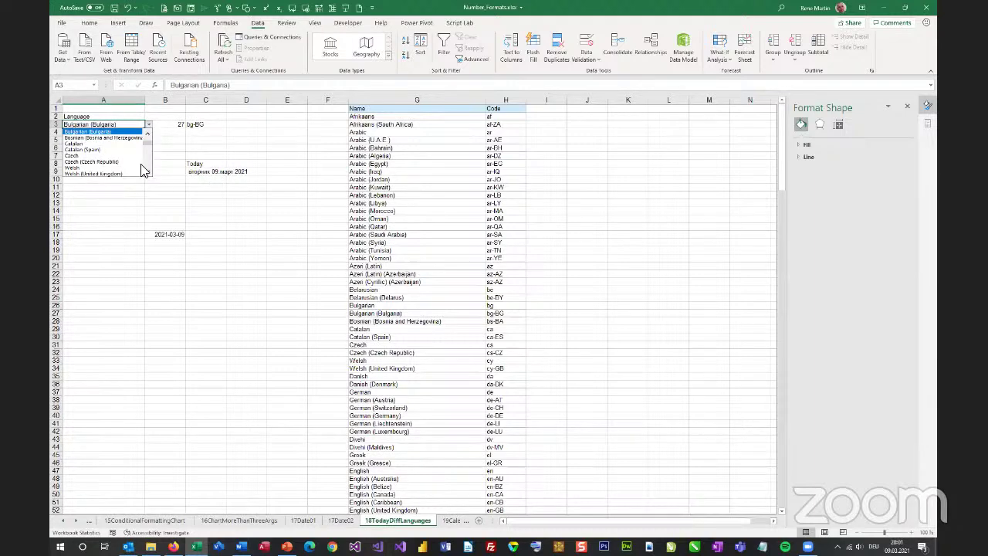
click(135, 155)
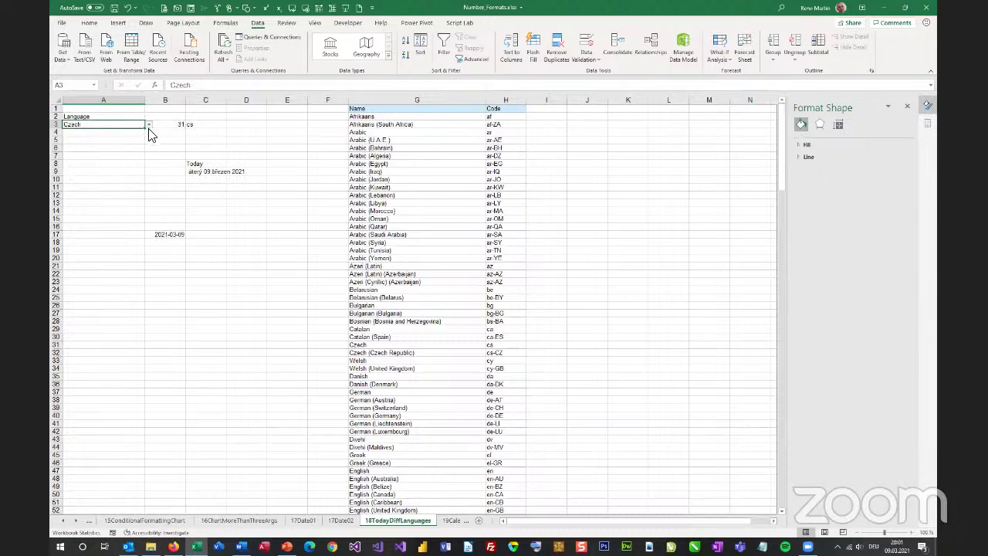
click(149, 125)
scroll(147, 154, down, 5)
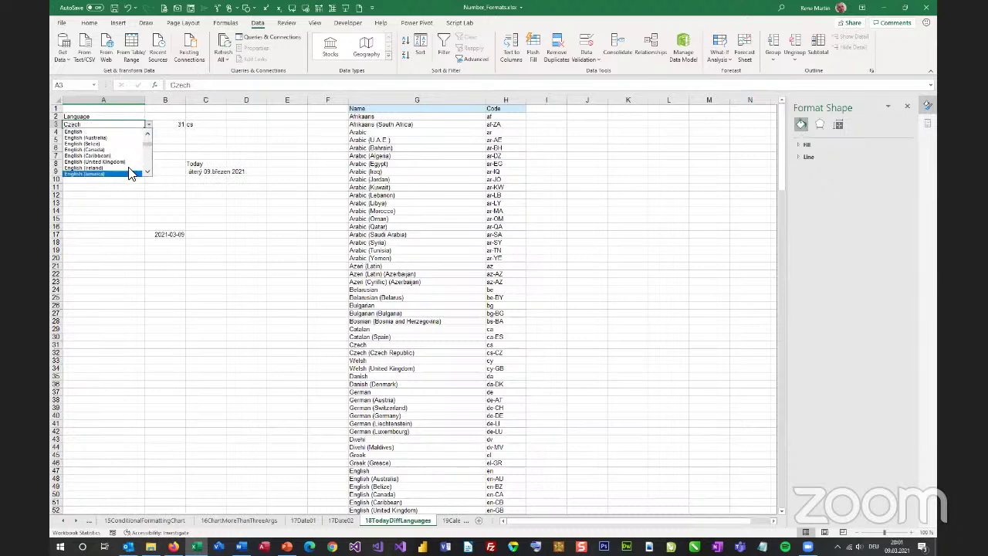
click(129, 162)
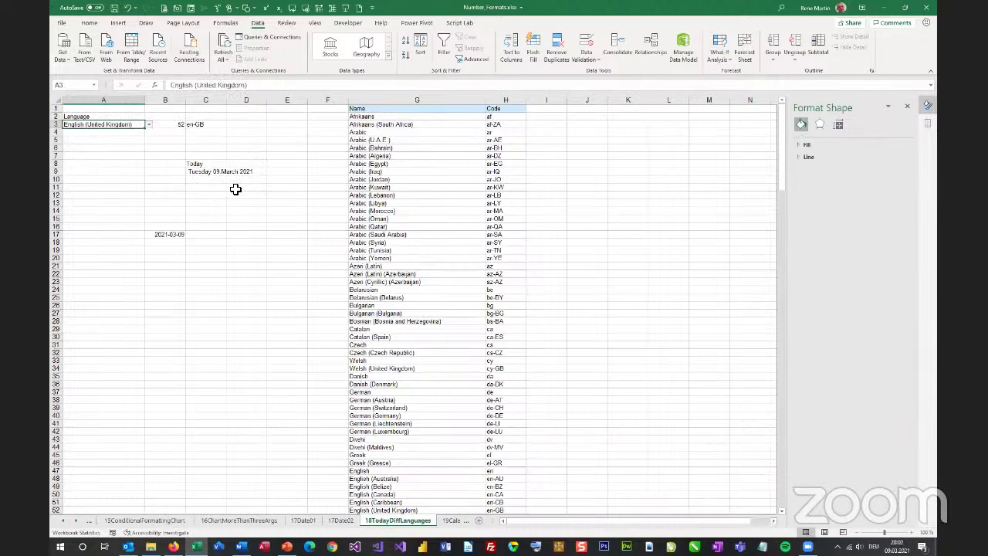
Step: Go to the 19Calendar sheet and show its calendar in German
key(ctrl+Page_Down)
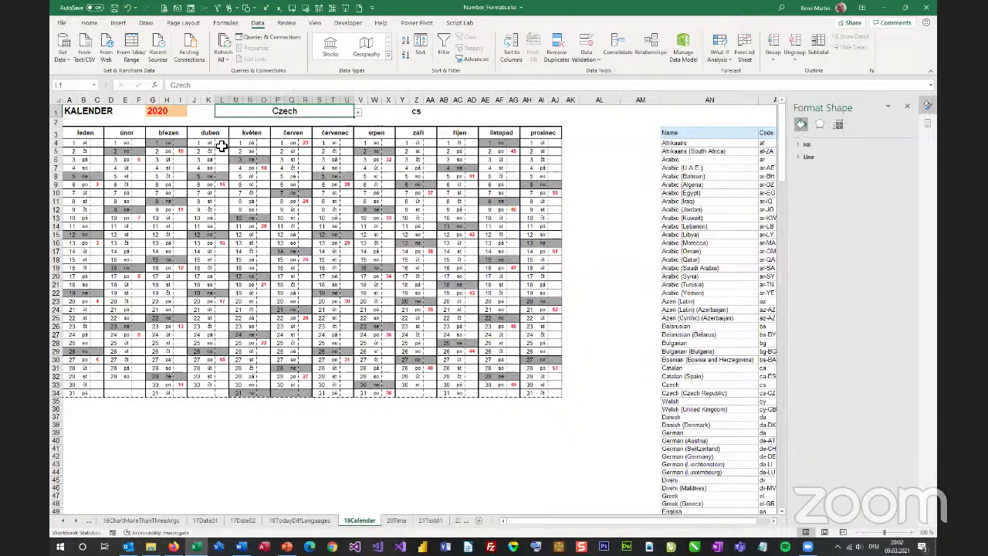
click(356, 111)
click(278, 157)
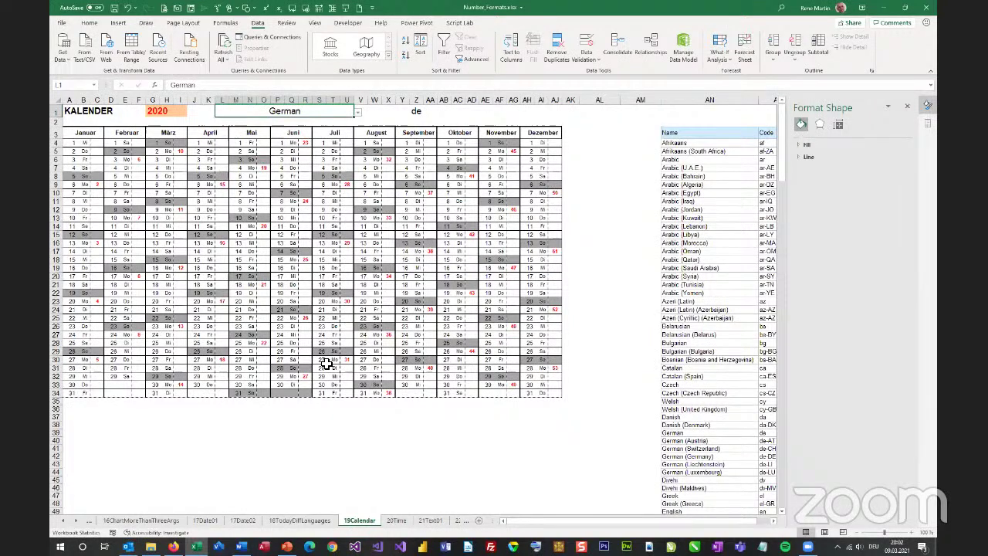
Step: Switch the calendar to Spanish (Colombia) and inspect the Y1 VLOOKUP returning es-CO
click(357, 112)
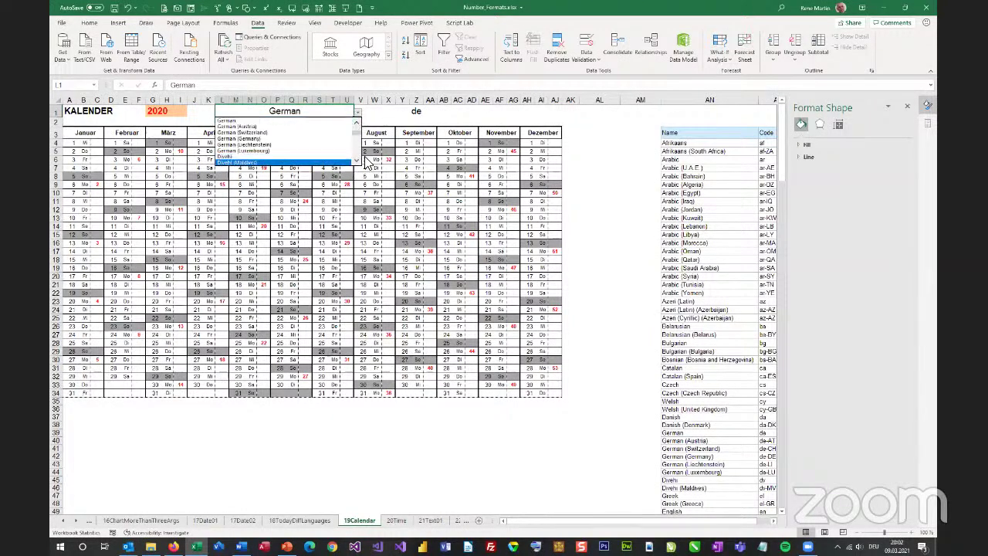
scroll(358, 158, down, 8)
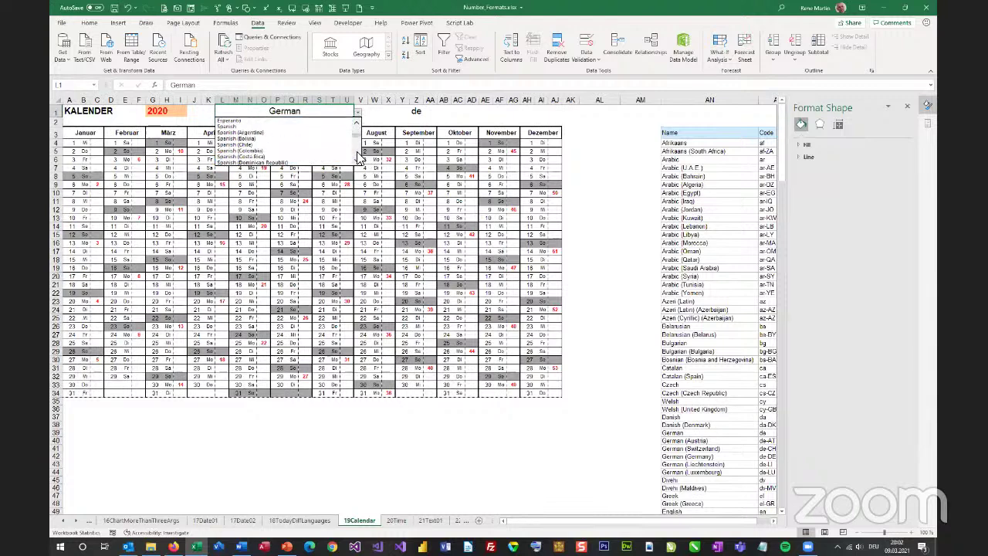
click(313, 151)
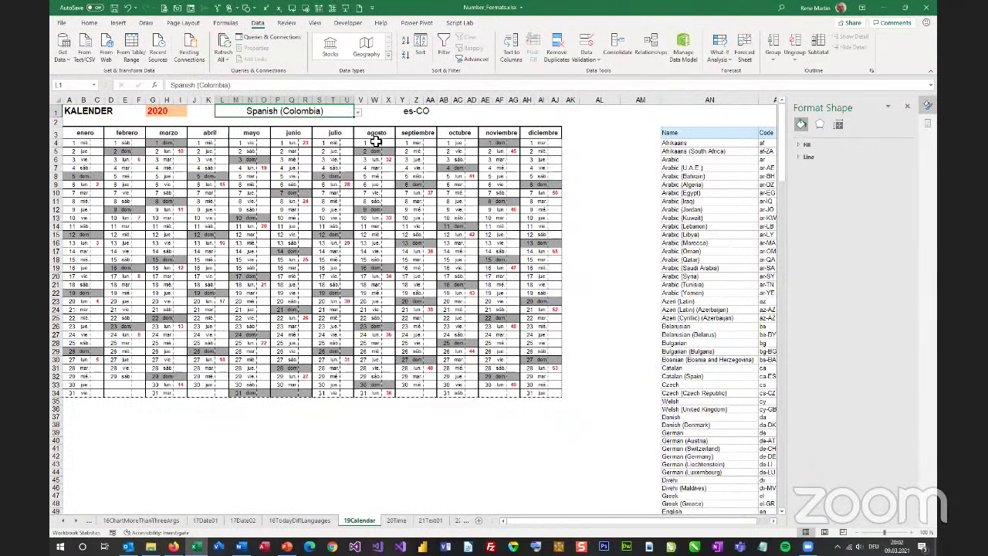
click(417, 110)
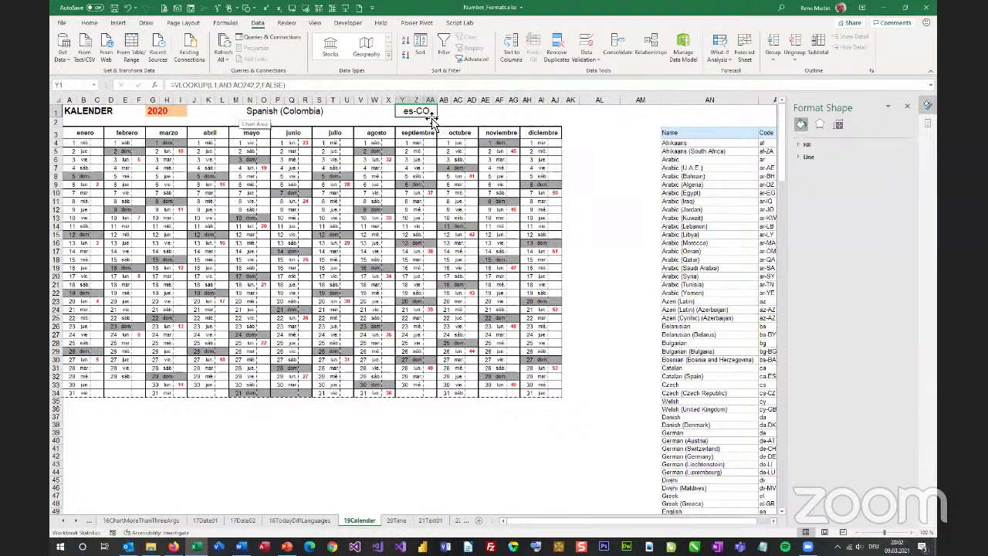
Step: Review the A3 and B5 name formulas, set L1 to Hebrew, then go to 20Time
click(78, 136)
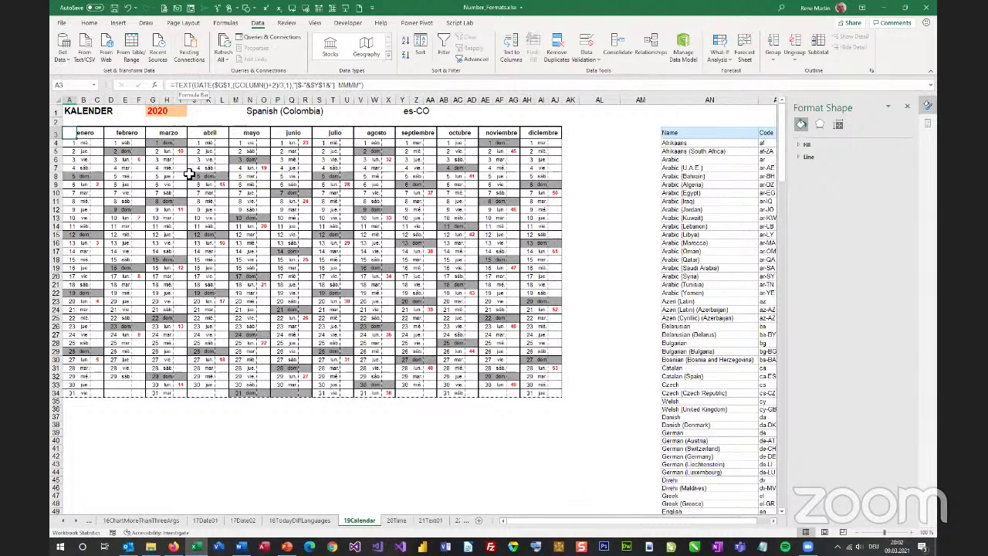
click(82, 151)
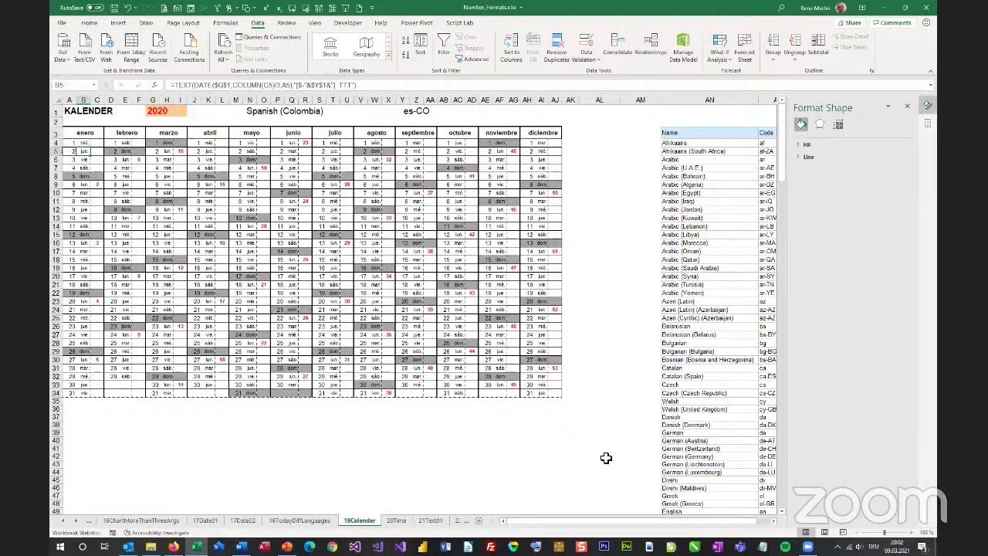
click(285, 111)
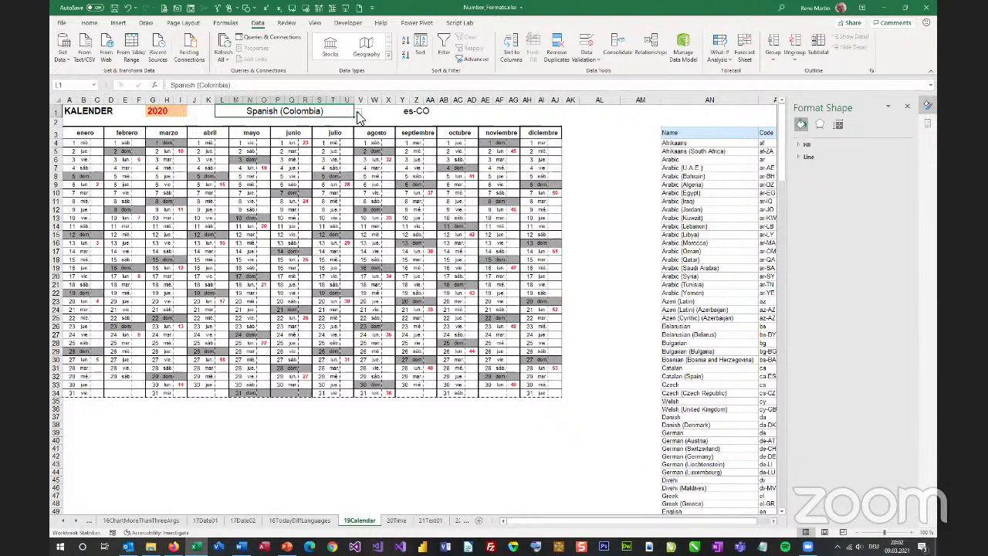
click(359, 113)
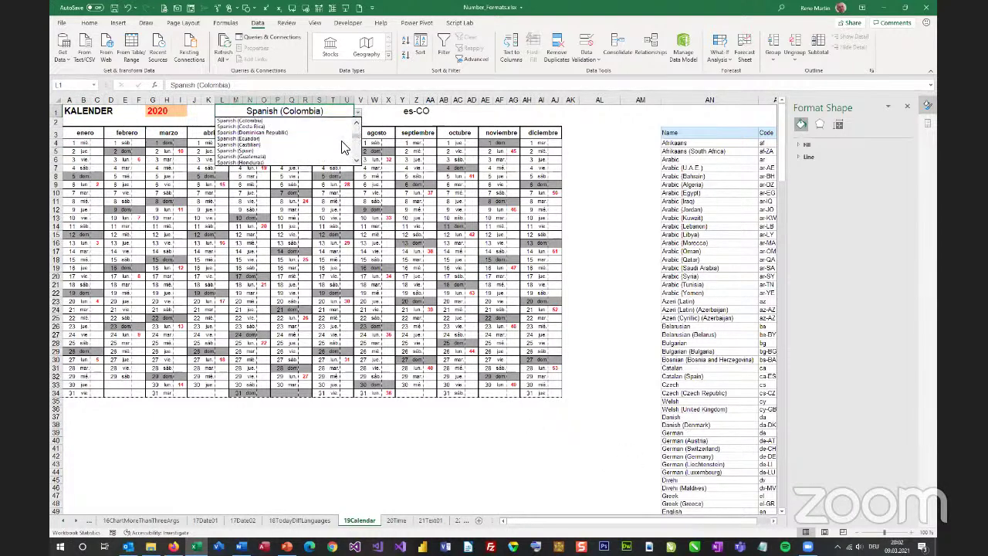
drag(357, 147, 356, 155)
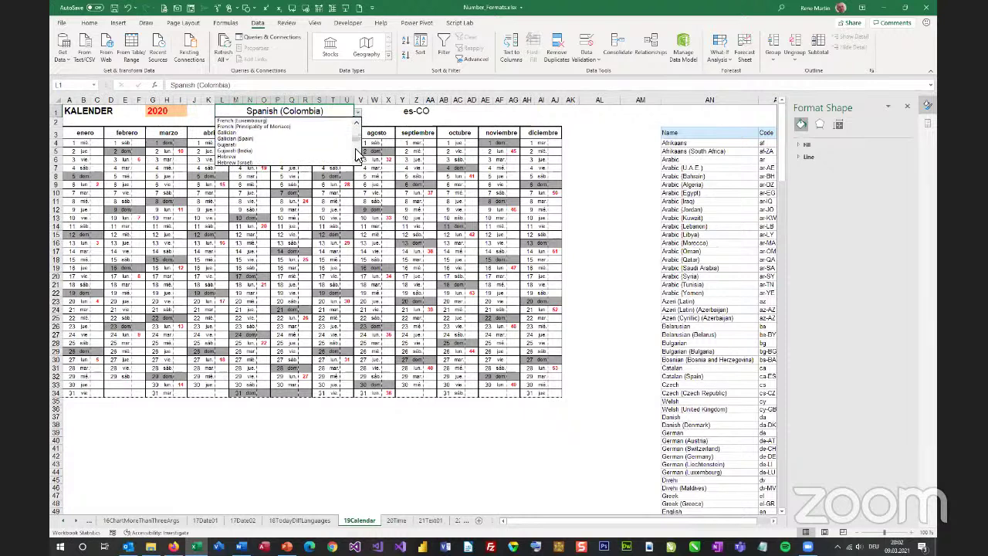
click(309, 165)
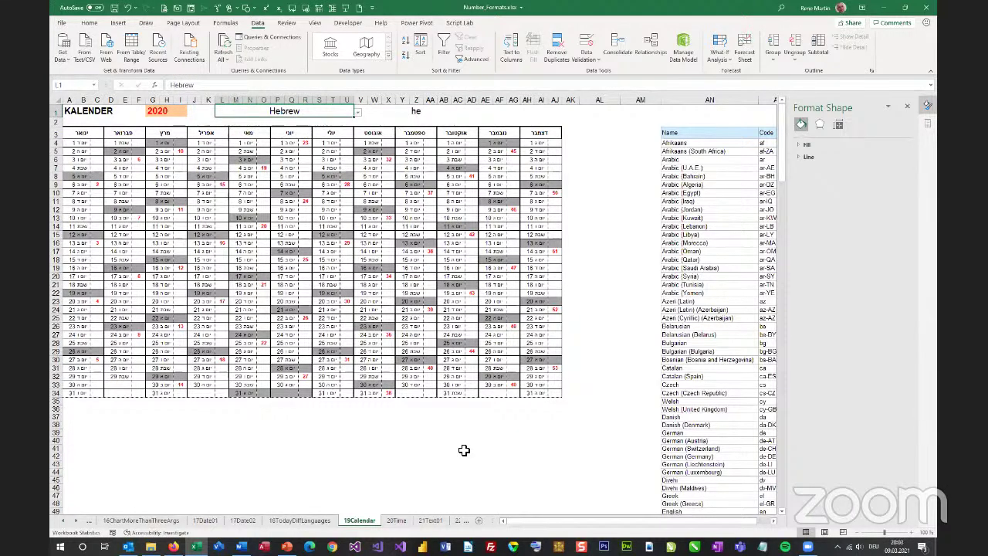
key(ctrl+Page_Down)
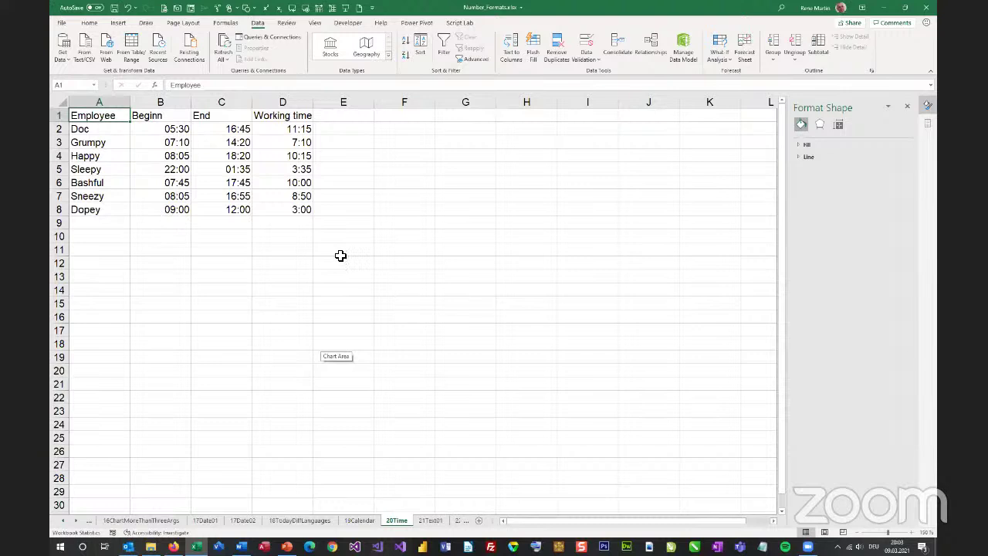
click(229, 263)
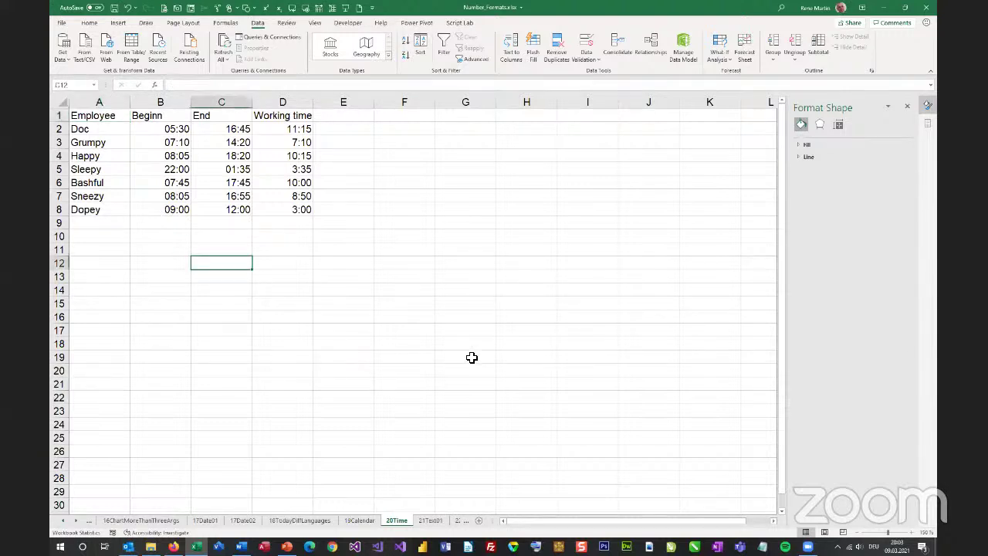
text(23)
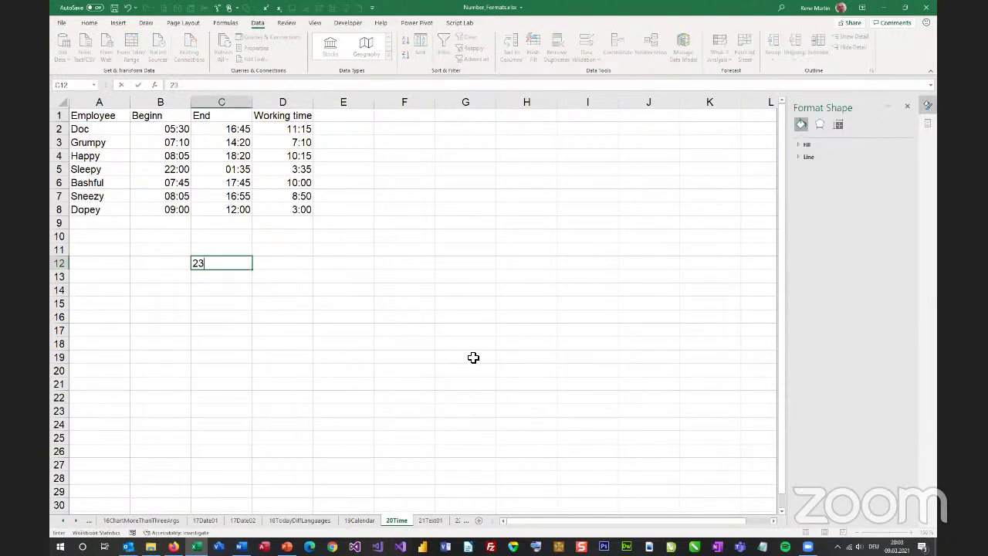
text(:00)
key(Escape)
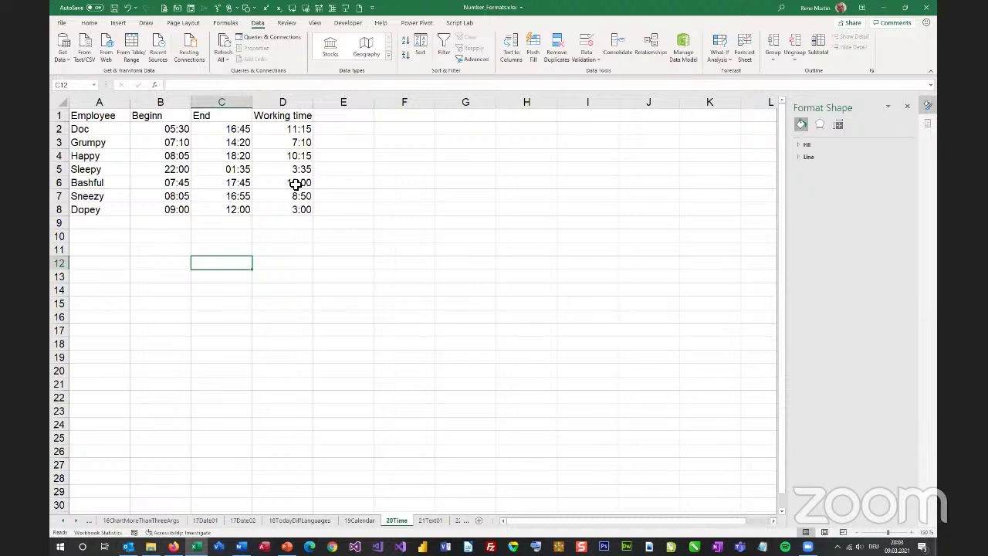
click(233, 129)
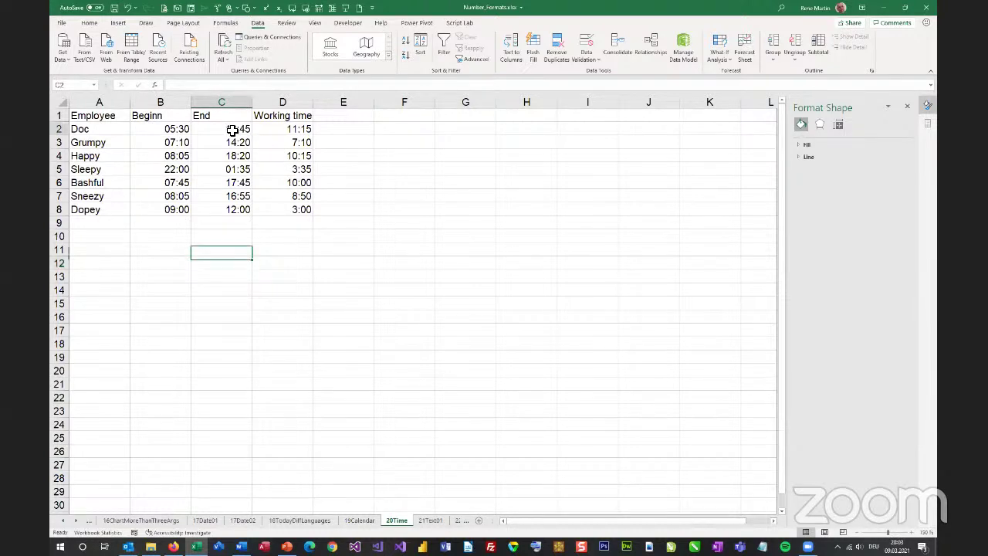
click(160, 129)
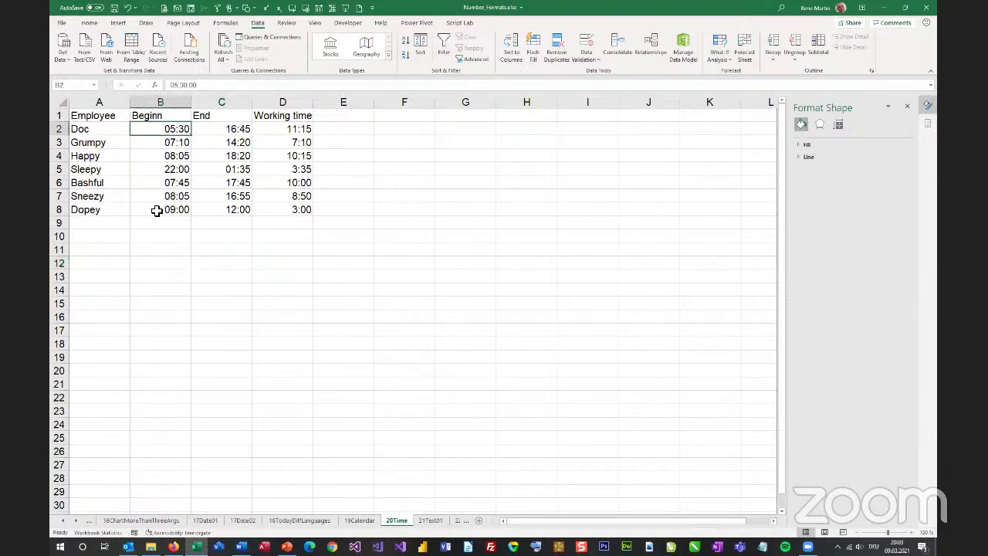
click(115, 170)
click(243, 172)
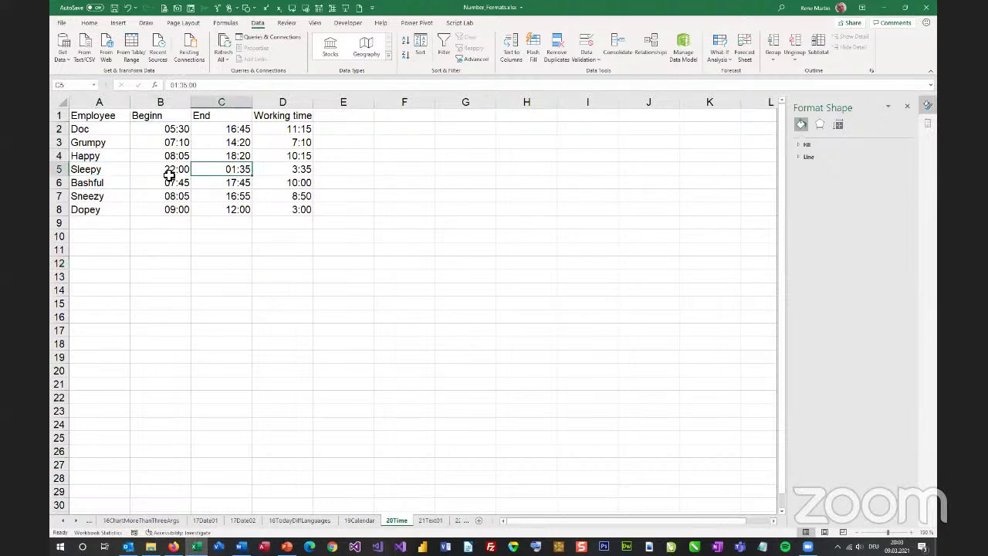
click(169, 174)
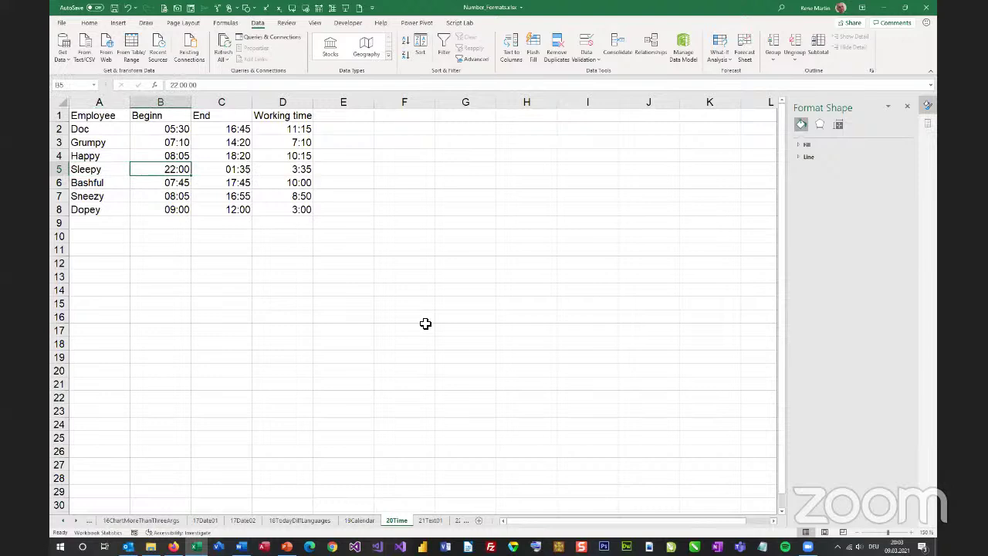
key(Right)
key(Right)
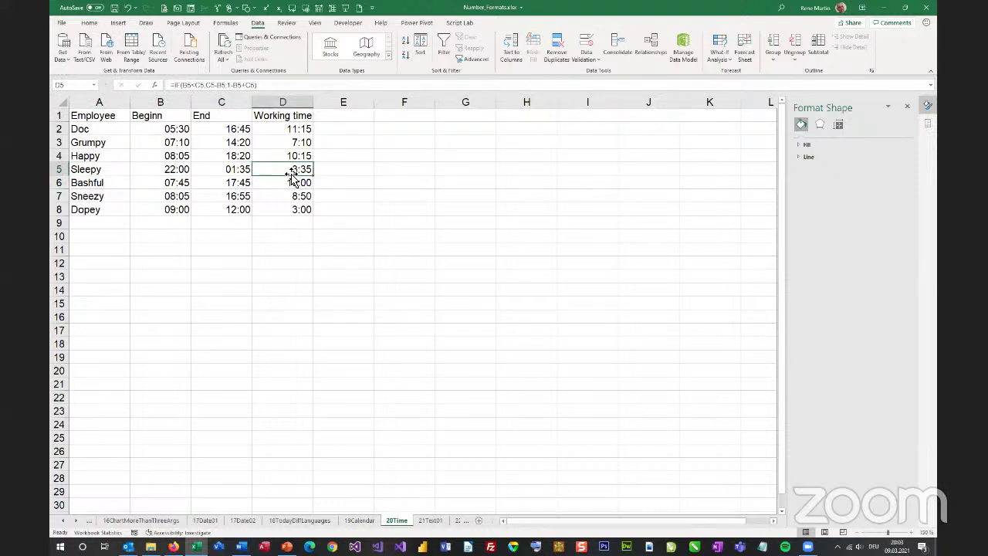
double_click(282, 169)
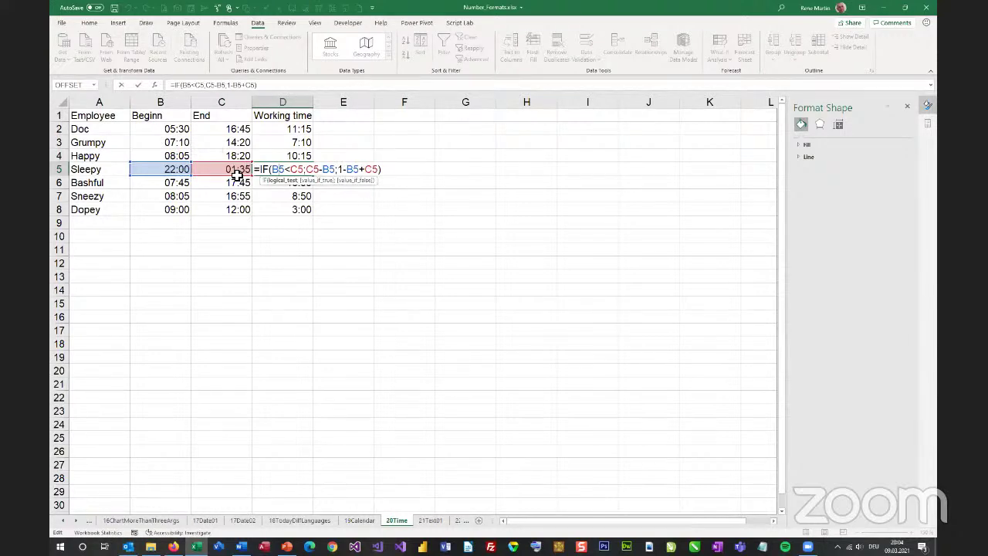
key(ctrl+Return)
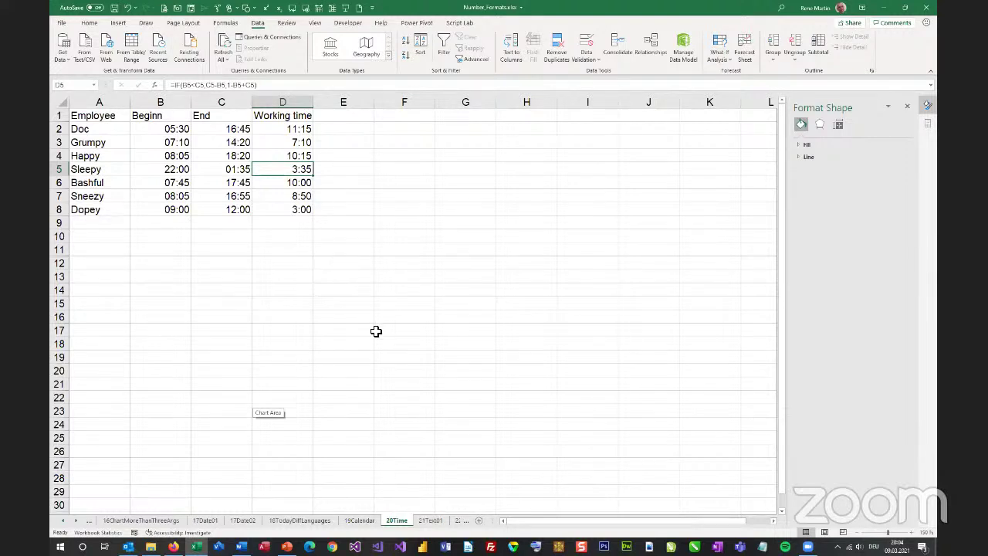
Step: Try entering 23 and then a comma in C11, cancelling both so it stays empty
key(Left)
key(Down)
key(Down)
key(Down)
key(Down)
key(Down)
key(Down)
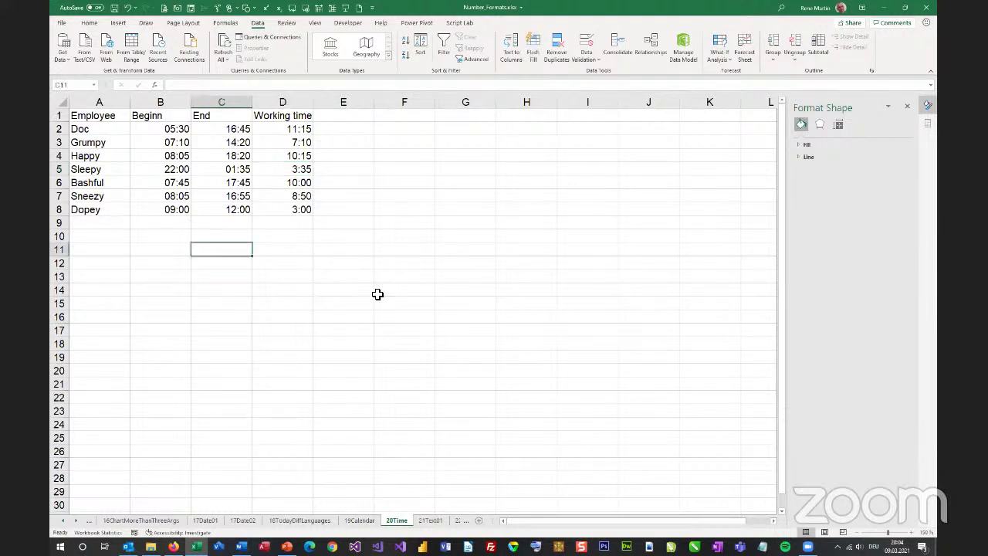
text(23)
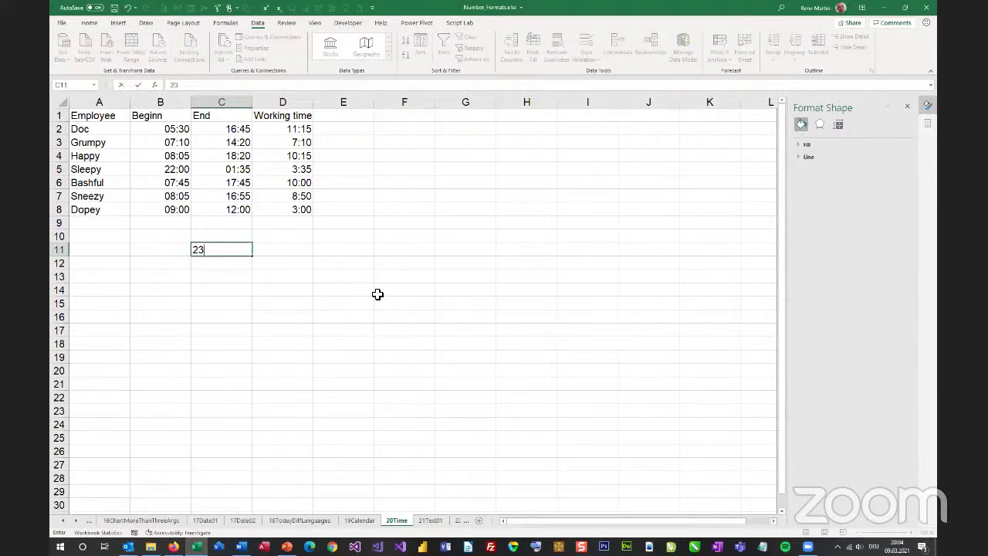
key(Escape)
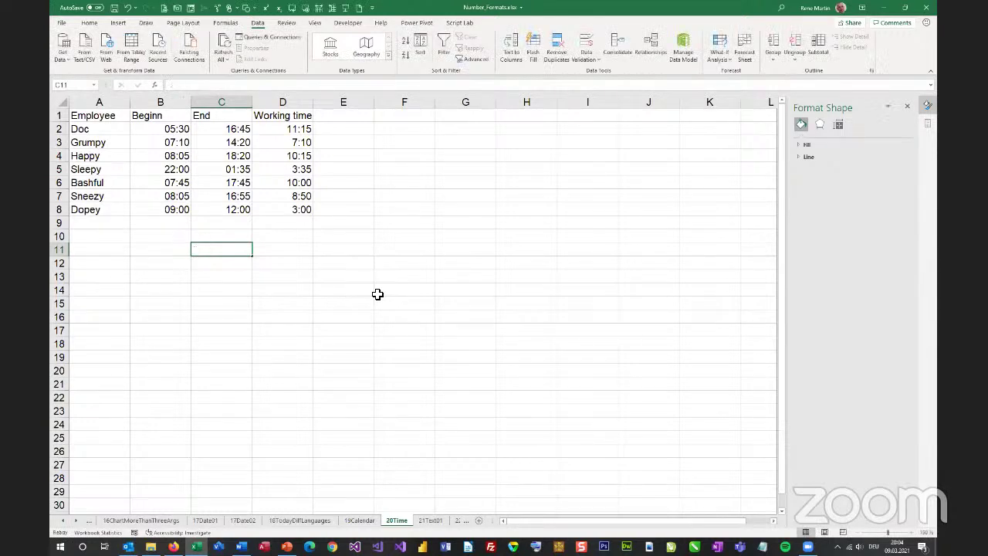
text(,)
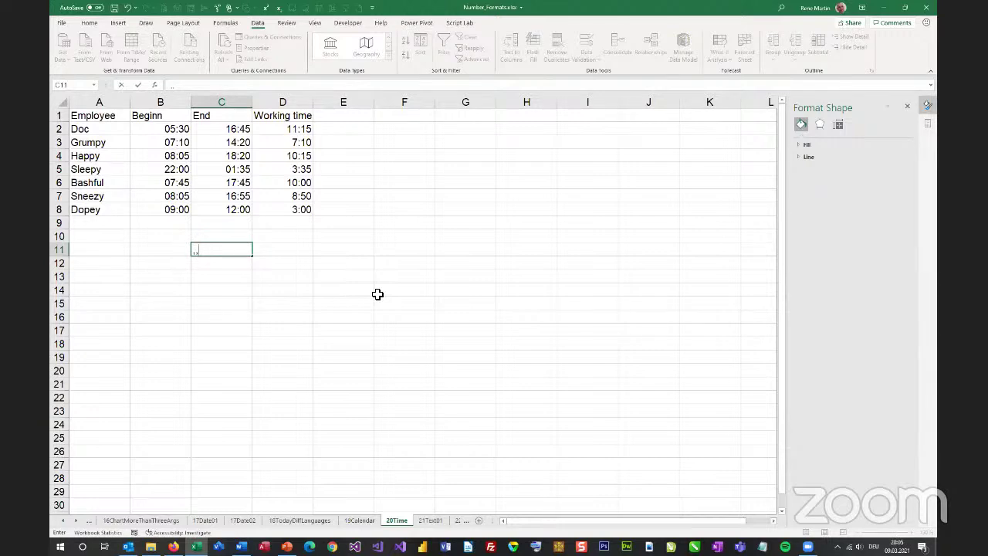
key(Escape)
Step: Look up the '...' entry in the AutoCorrect list under Options > Proofing, then close it
click(61, 26)
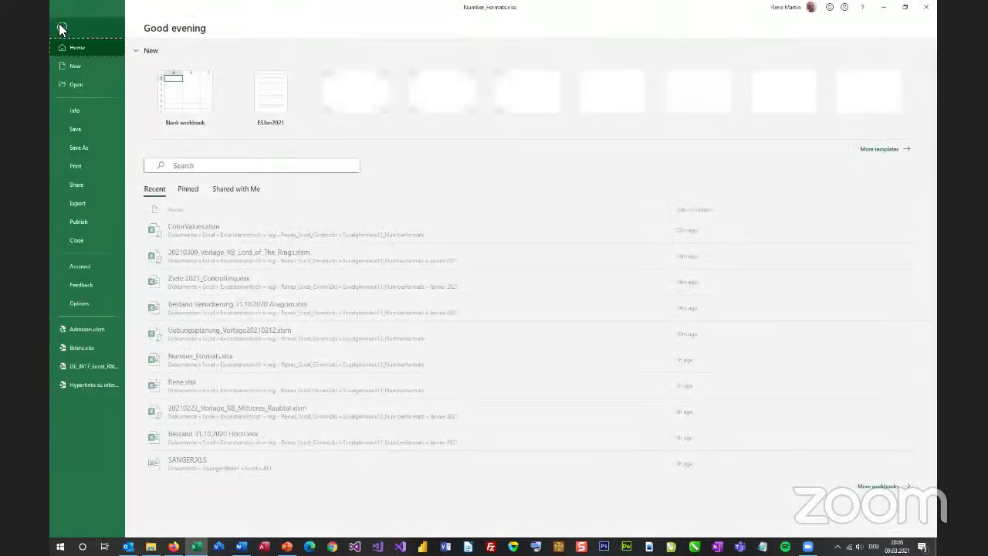
click(89, 306)
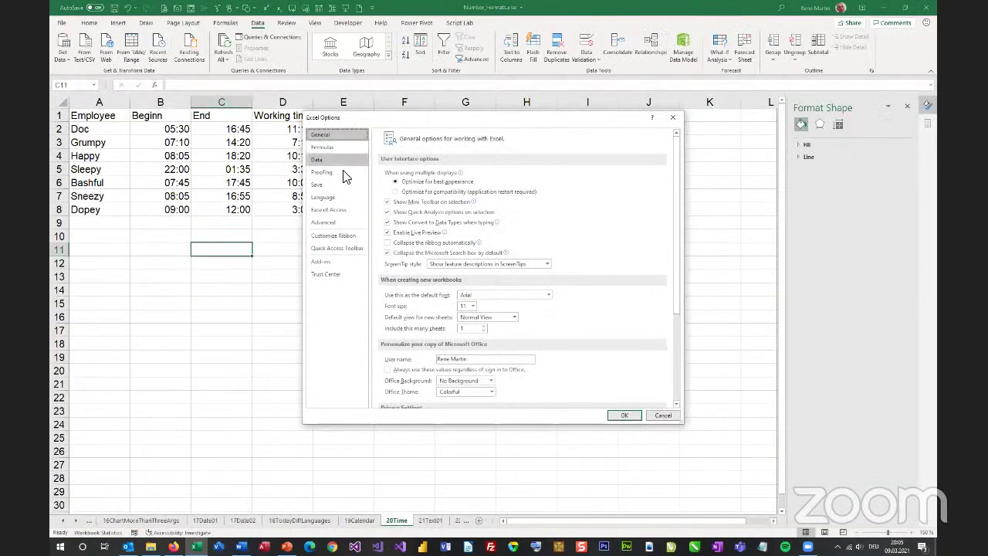
click(343, 171)
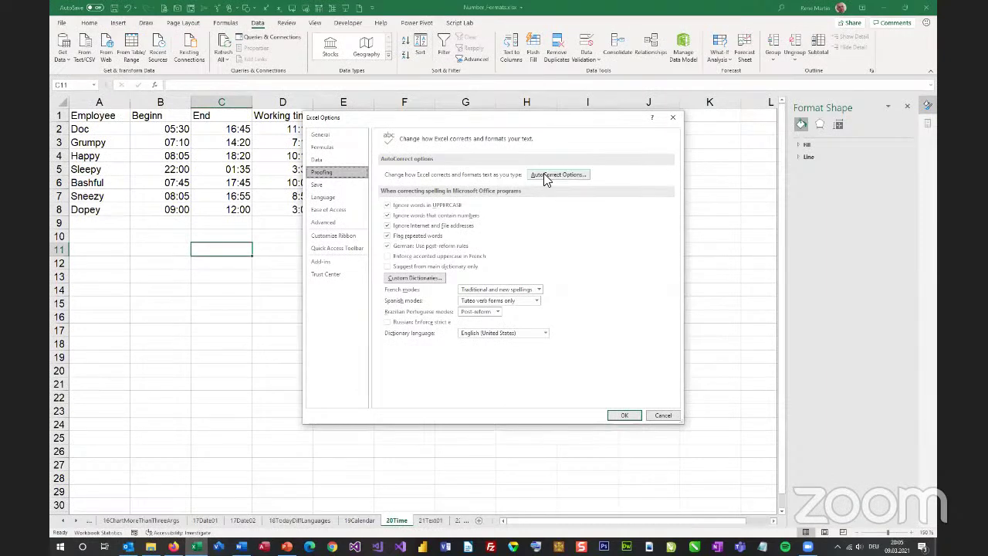
click(545, 175)
text(...)
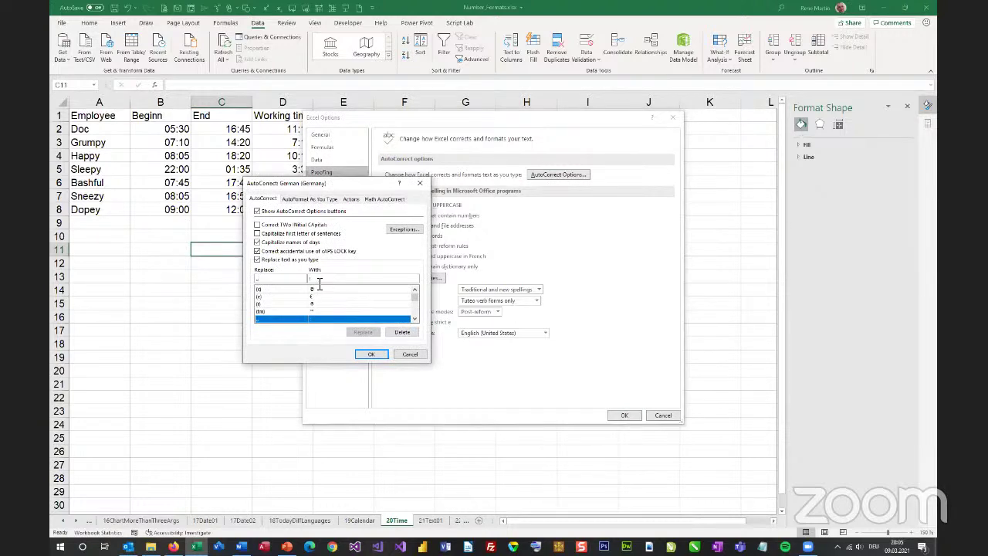
click(410, 353)
Step: Dismiss the Options dialog and enter the test time 20,05 in C11
click(665, 415)
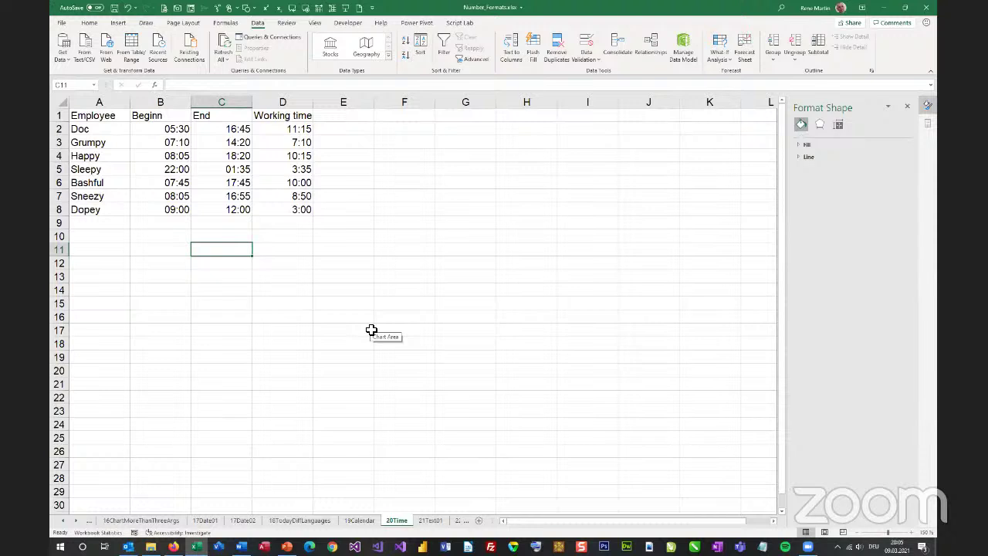
text(20)
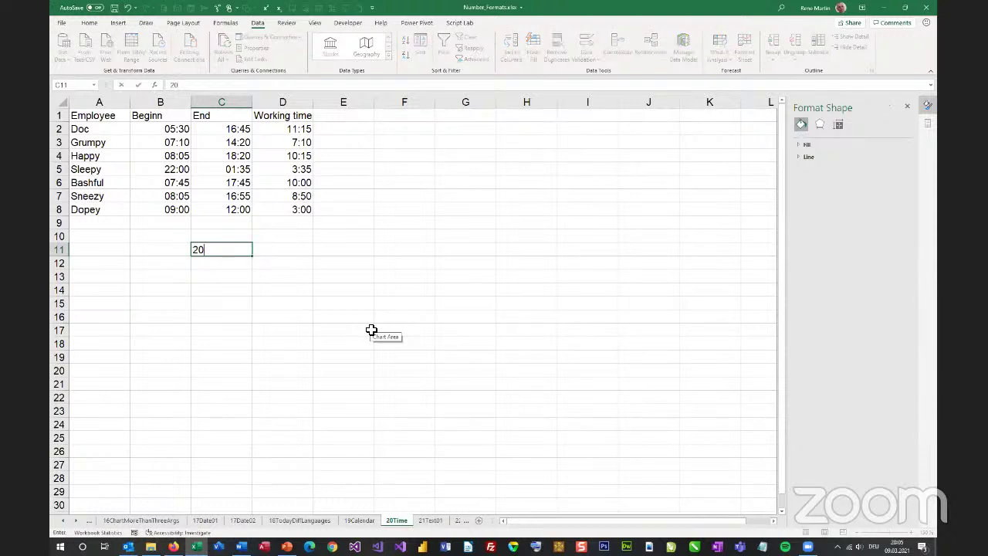
text(,)
text(05)
key(Return)
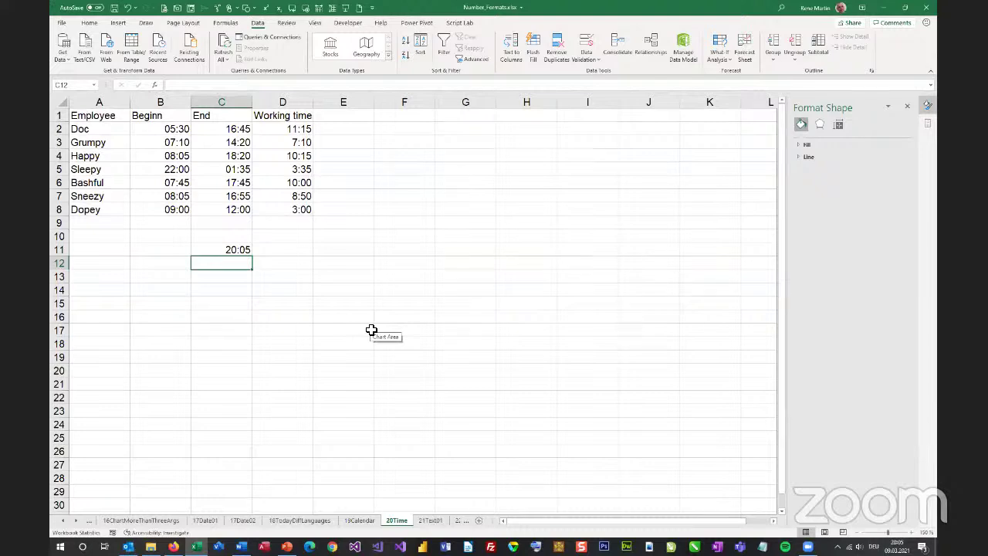
Step: Try AutoSum in D11, clear the 20:05 from C11, and start a SUM with Alt+=
click(295, 250)
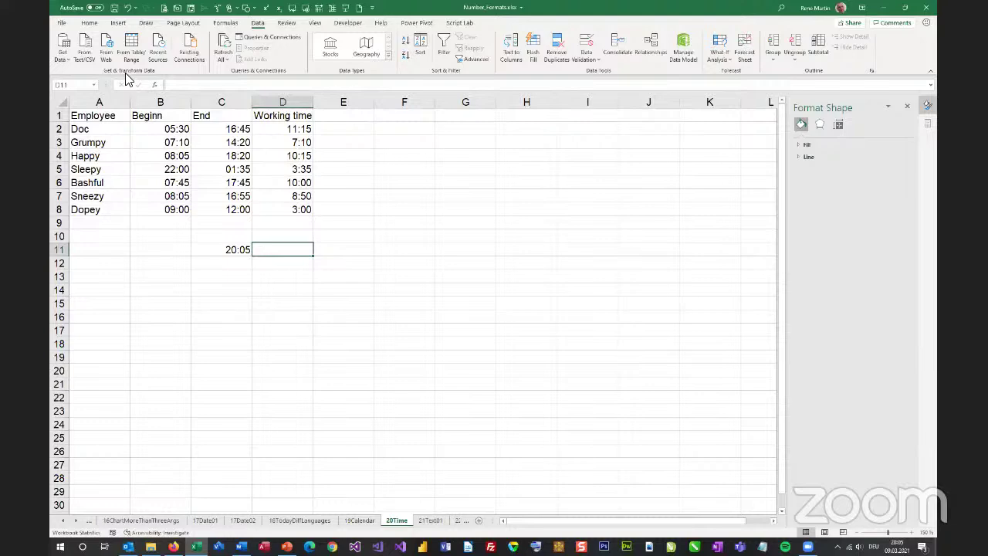
click(88, 23)
click(795, 36)
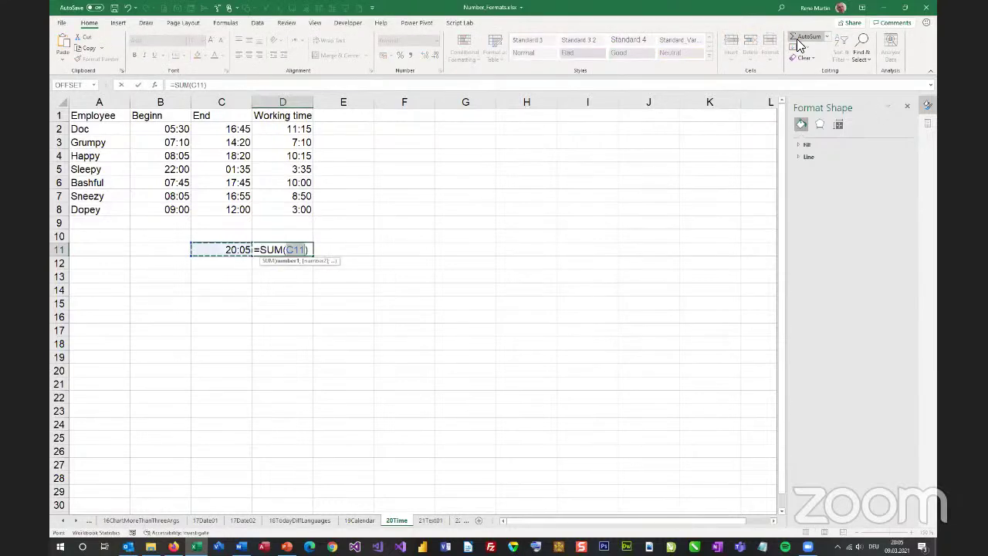
key(Escape)
click(232, 250)
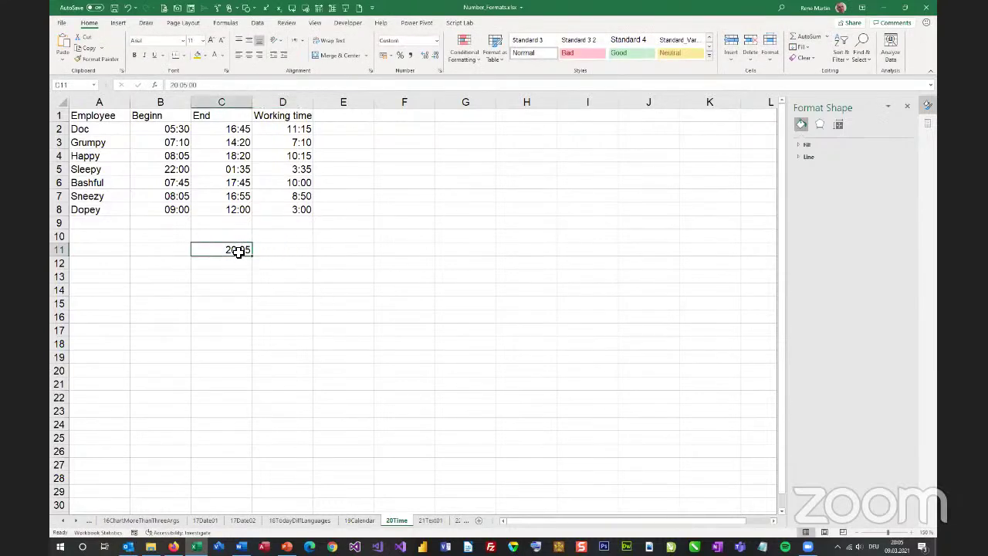
key(Delete)
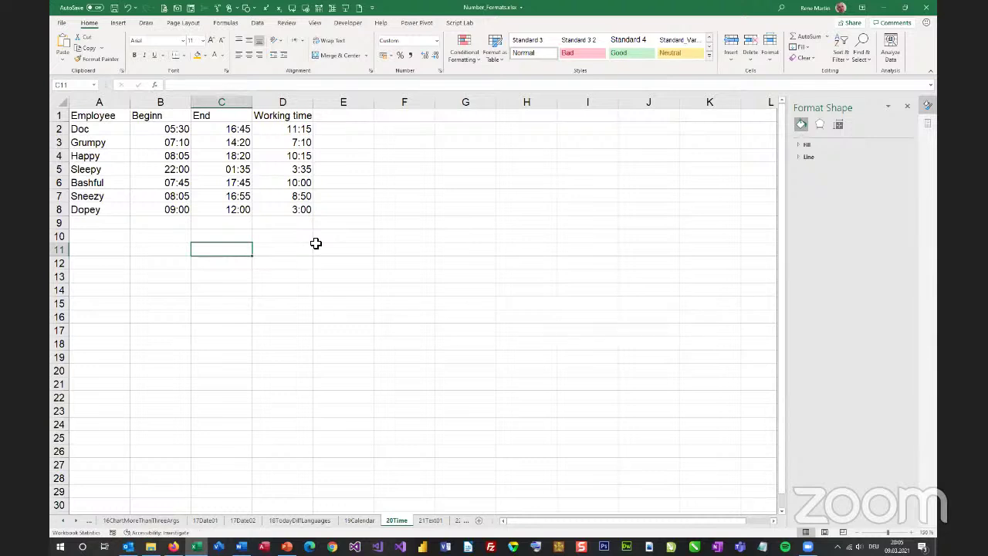
key(Right)
key(alt+equal)
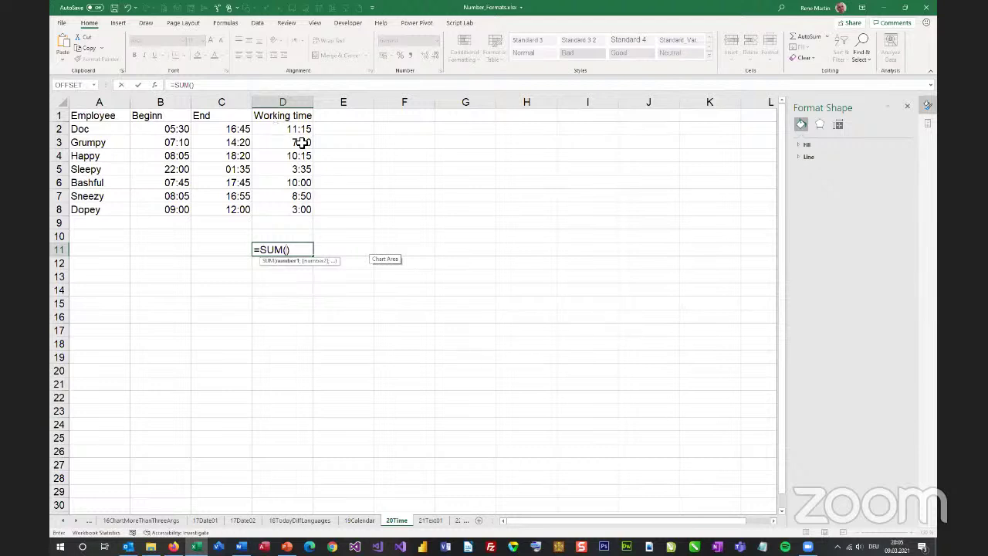
Step: Complete D11 as =SUM(D2:D8) to total the working times
click(280, 130)
drag(280, 130, 290, 210)
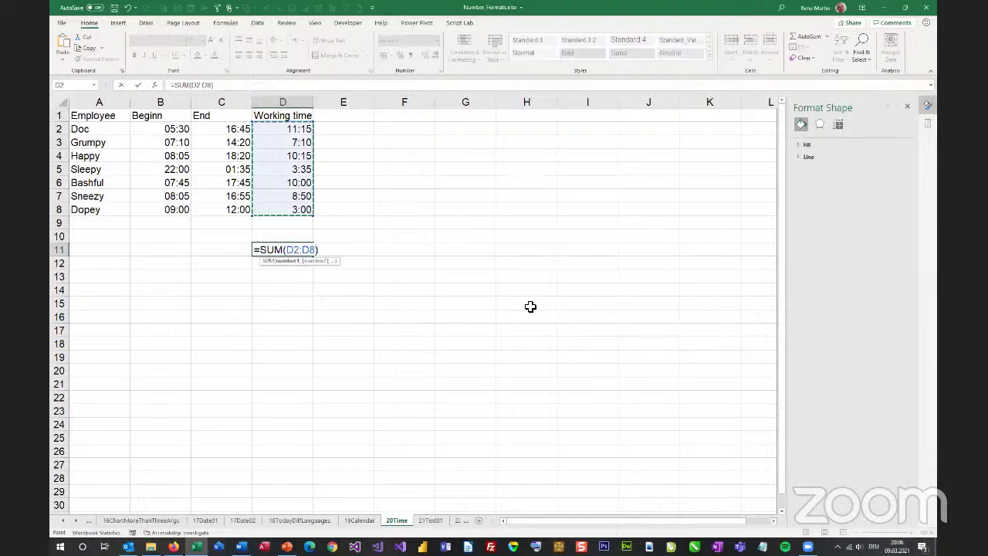
key(Return)
key(Up)
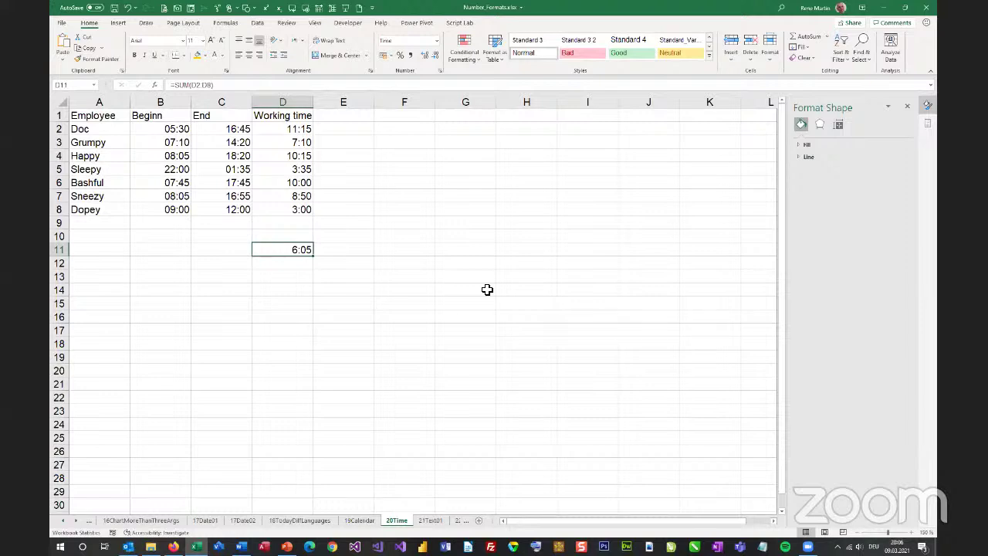
Step: Format D11 with the 37:30:55 time type, showing 54:05:00 via code [h]:mm:ss;@
key(ctrl+1)
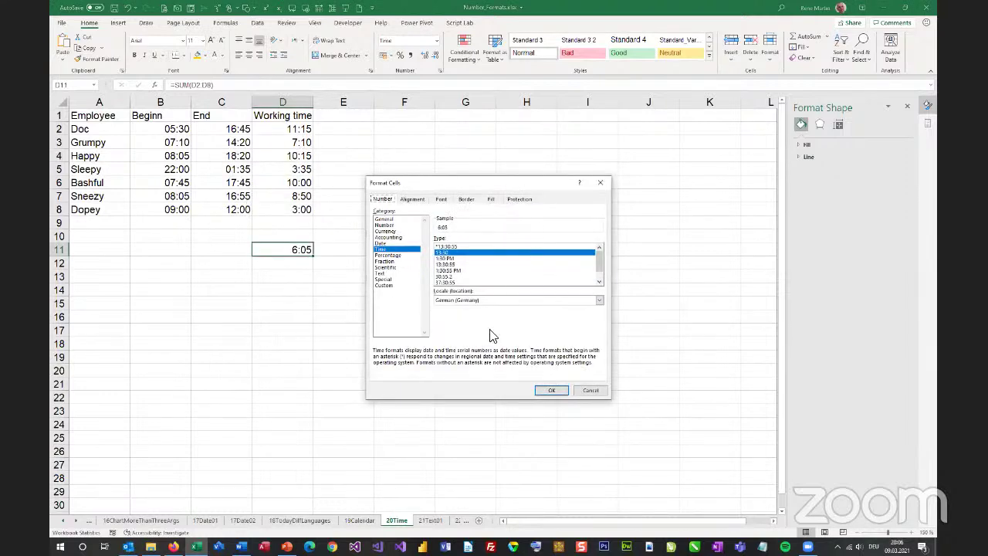
click(444, 282)
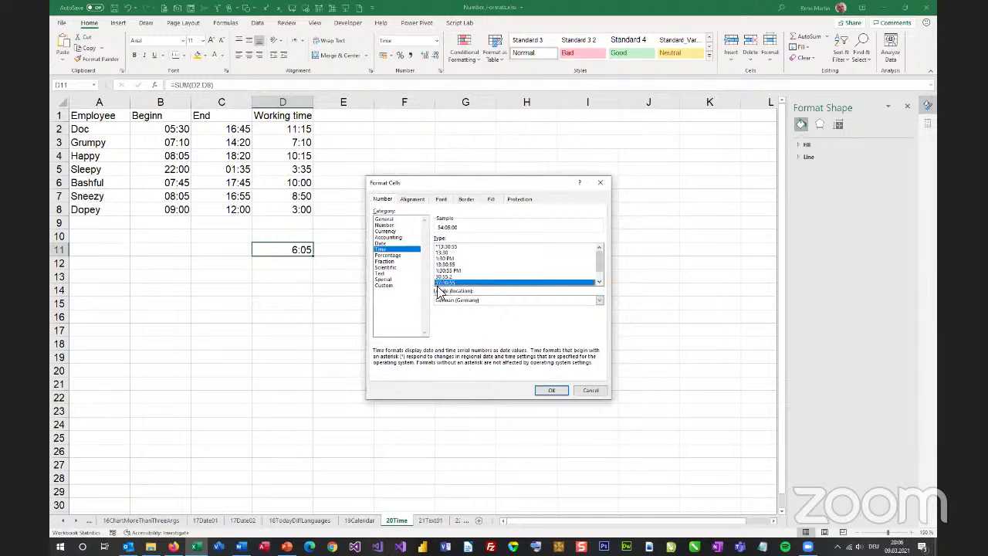
click(551, 390)
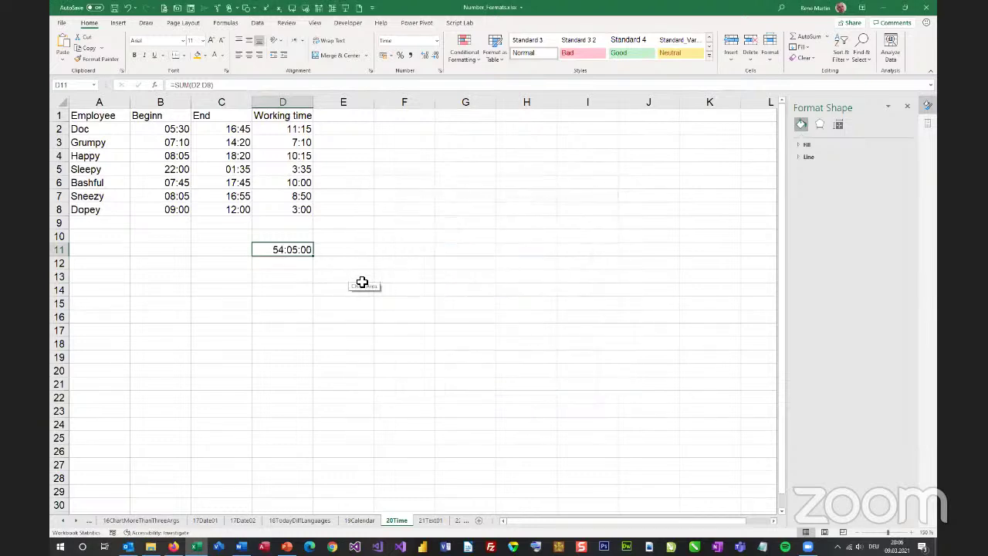
key(ctrl+1)
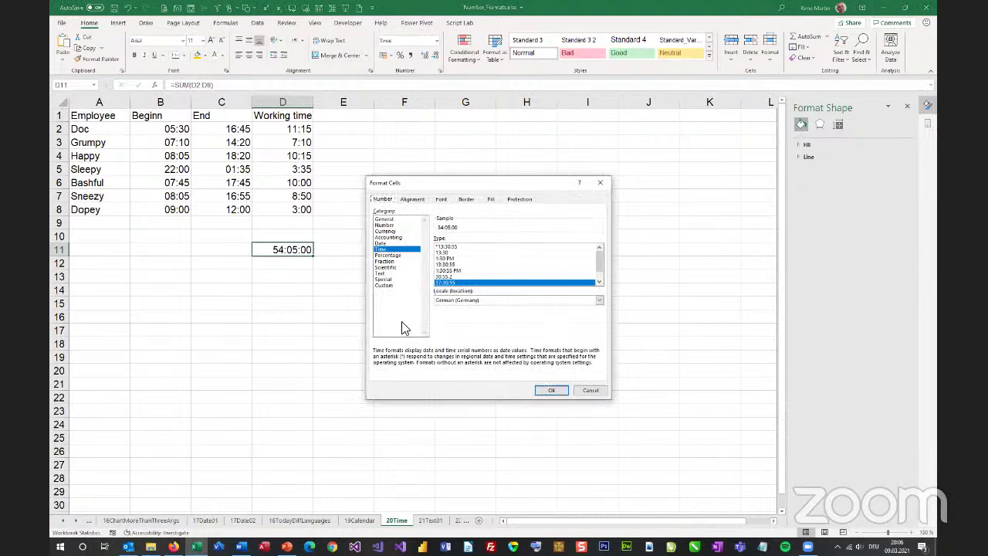
click(385, 285)
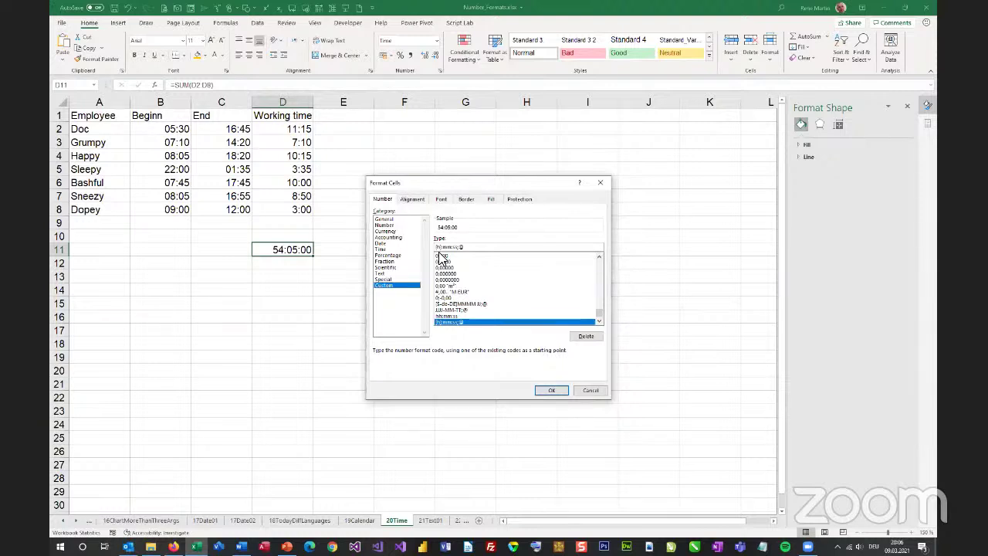
click(592, 391)
click(349, 289)
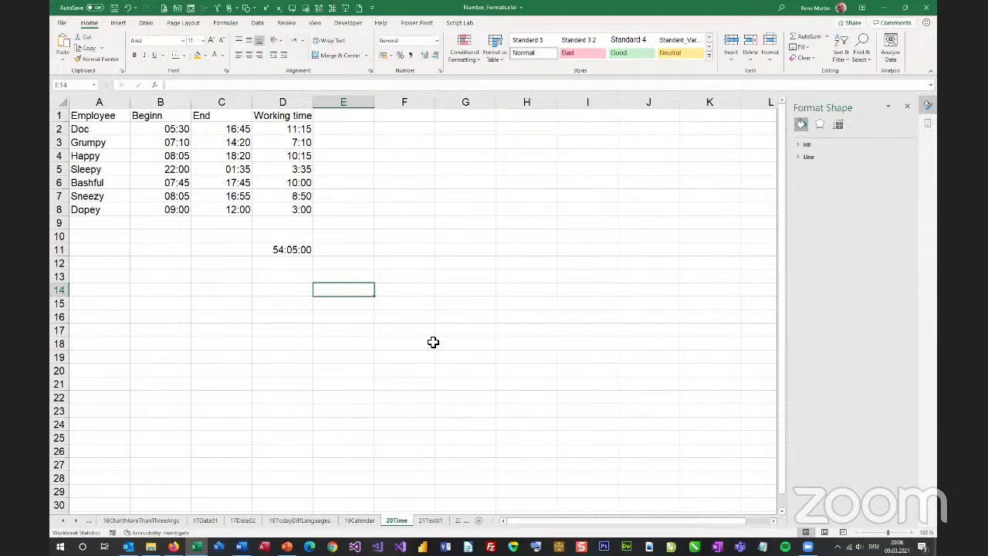
Step: In a new workbook, enter times 5:20, 4:20, 6:45, 12:00 and 14:05 in F5:F9
key(ctrl+n)
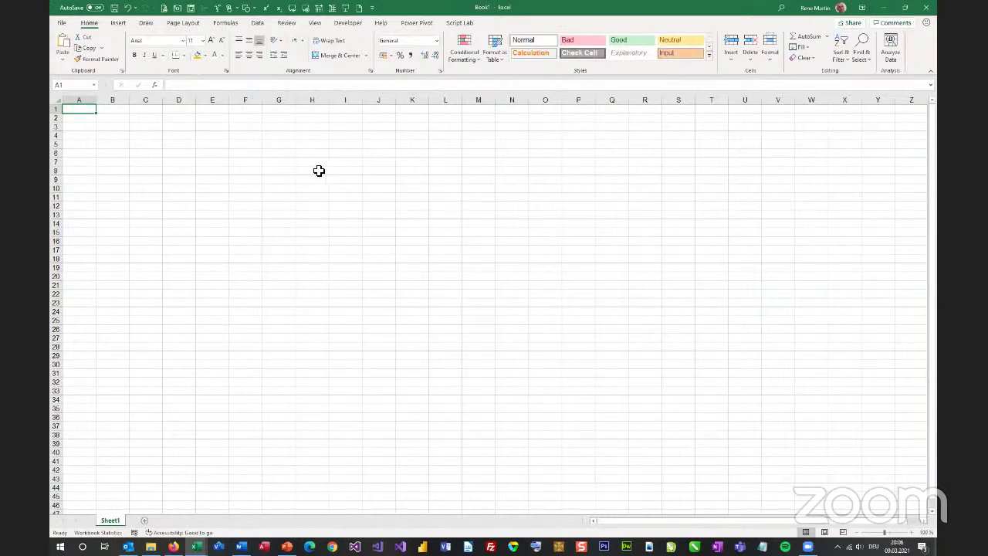
click(251, 146)
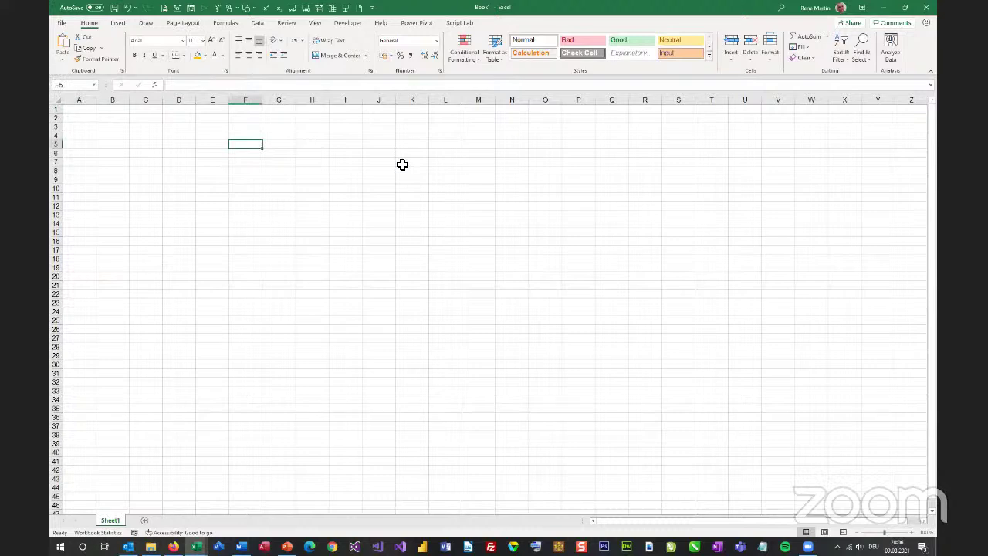
text(5:20)
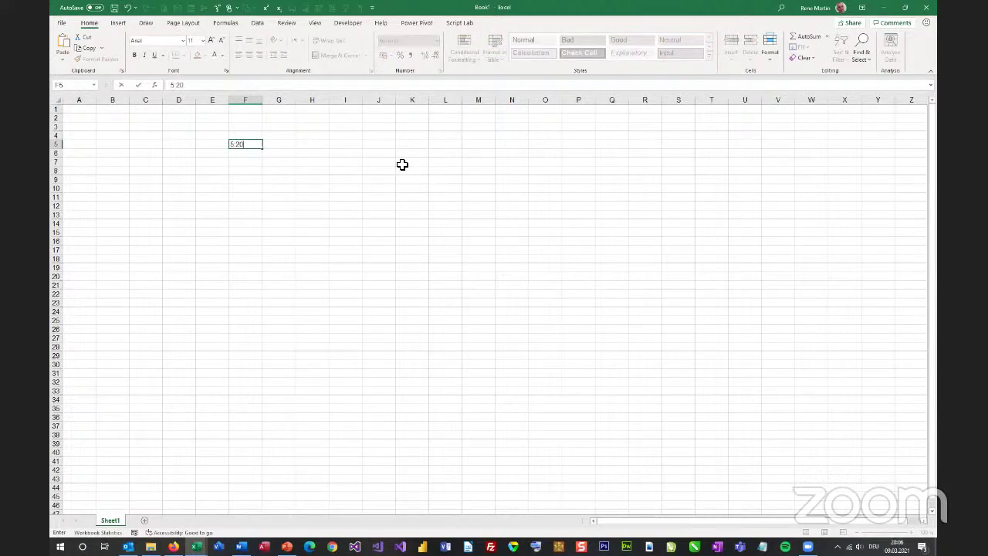
key(Return)
text(4:20)
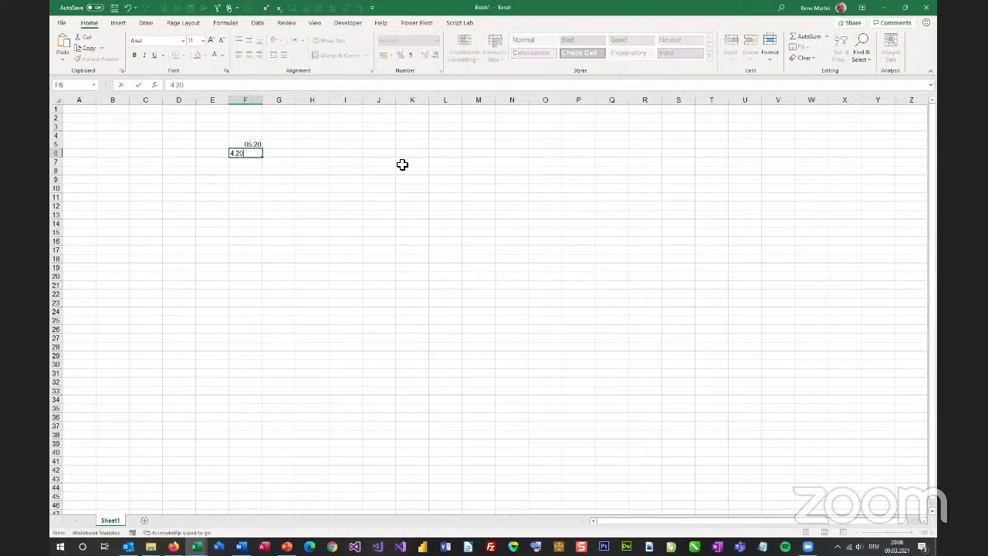
key(Return)
text(6:45)
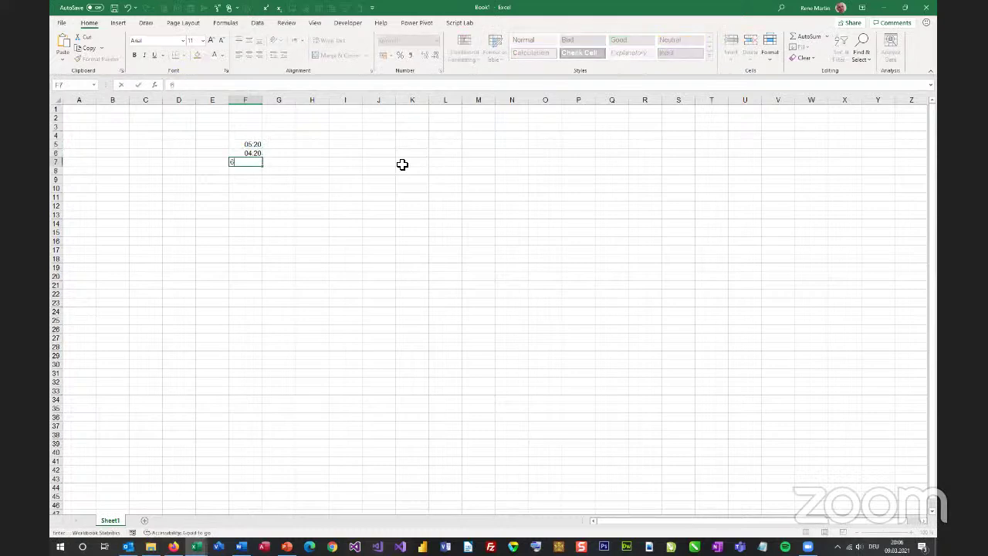
key(Return)
text(12:00)
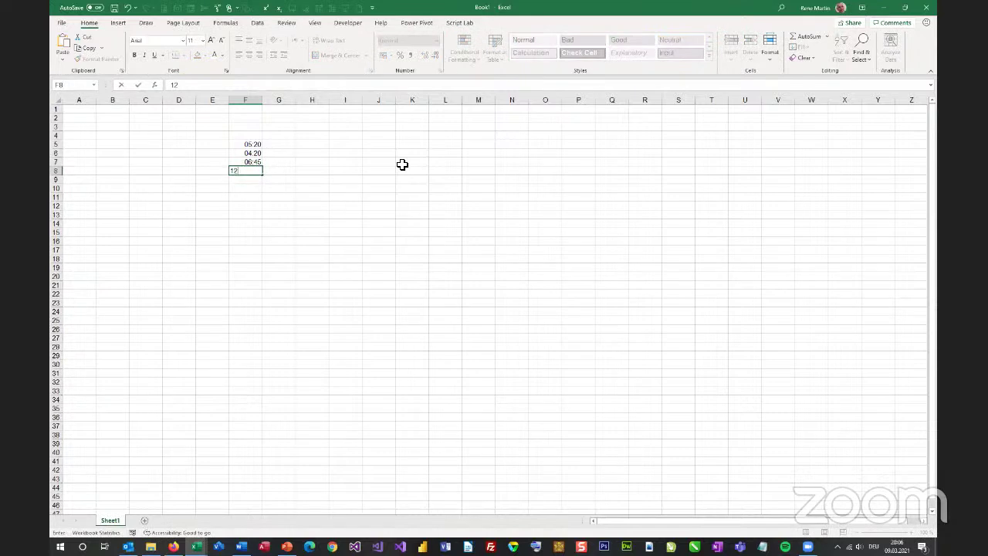
key(Return)
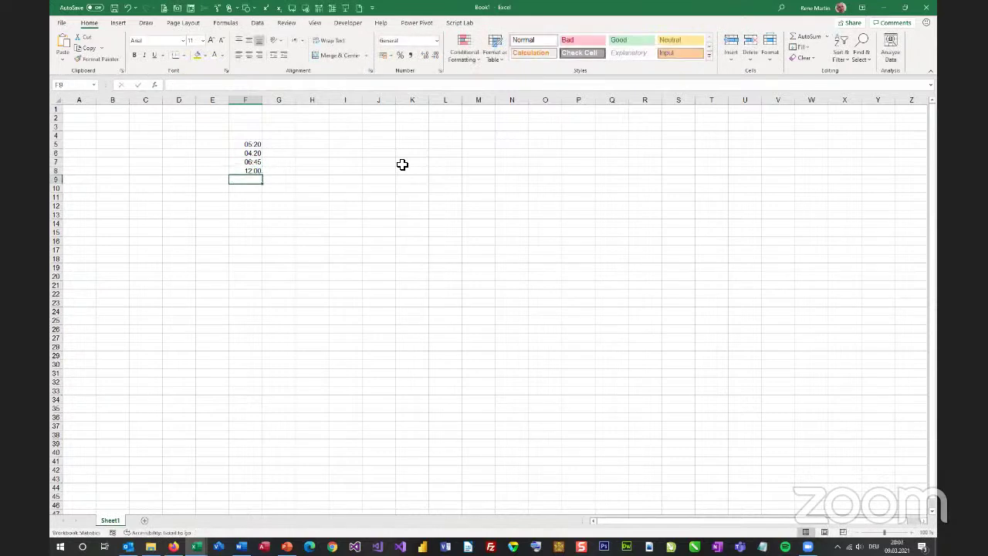
text(14:05)
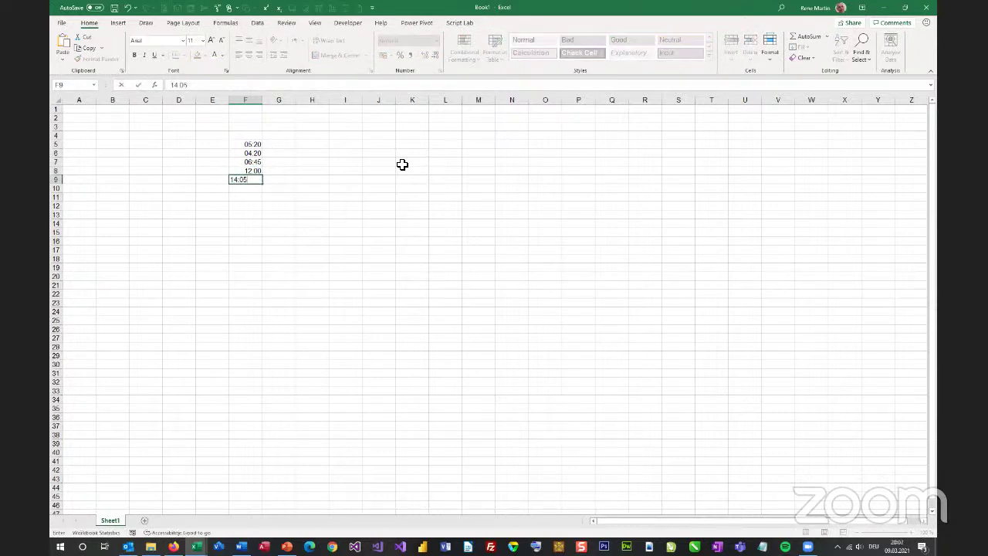
key(Return)
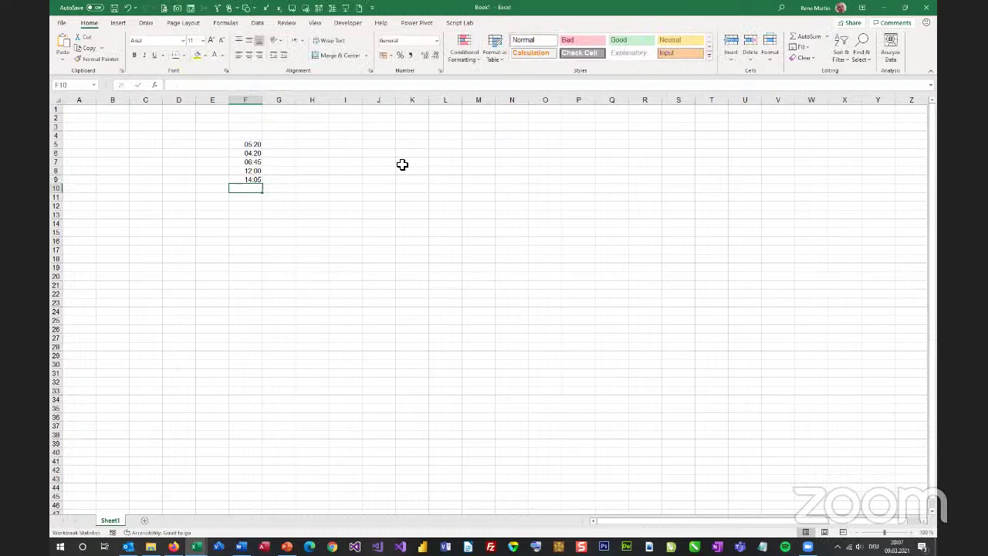
Step: Apply custom format mm to F3:F12 so the times show only minutes
drag(242, 128, 254, 211)
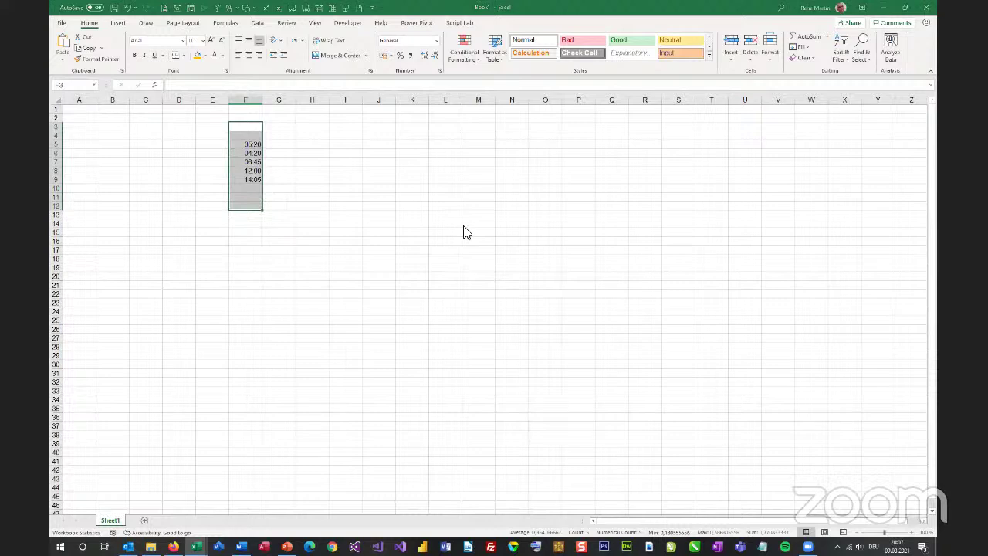
key(ctrl+1)
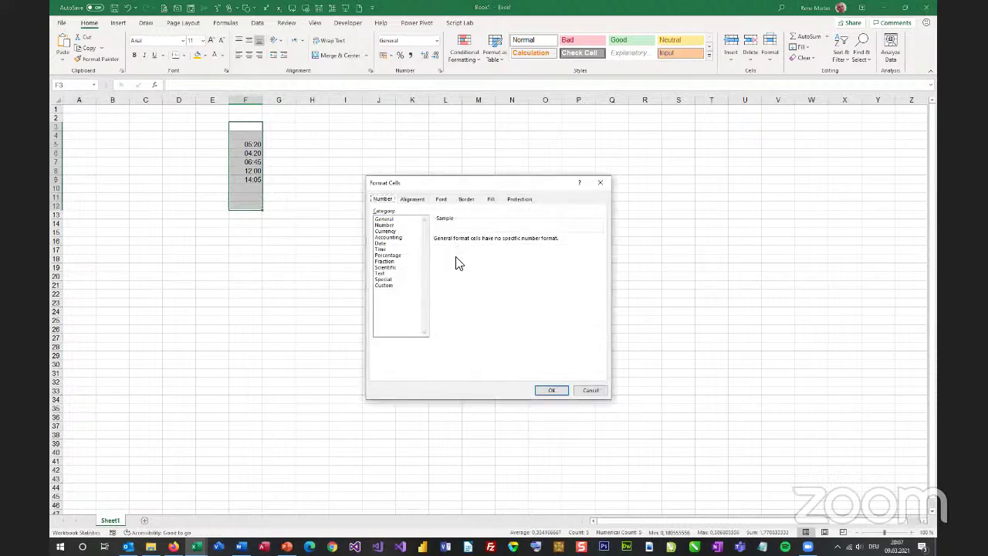
click(392, 285)
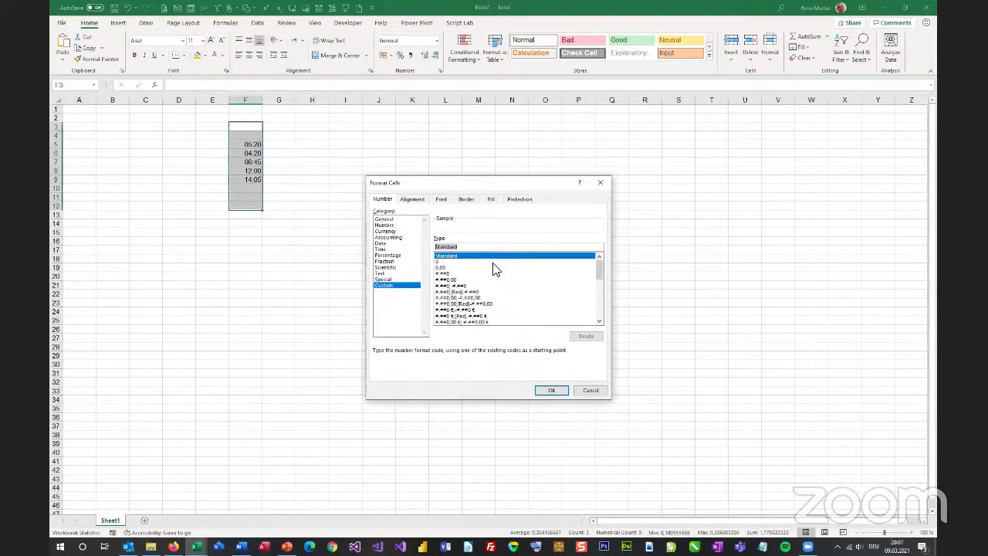
text(mm)
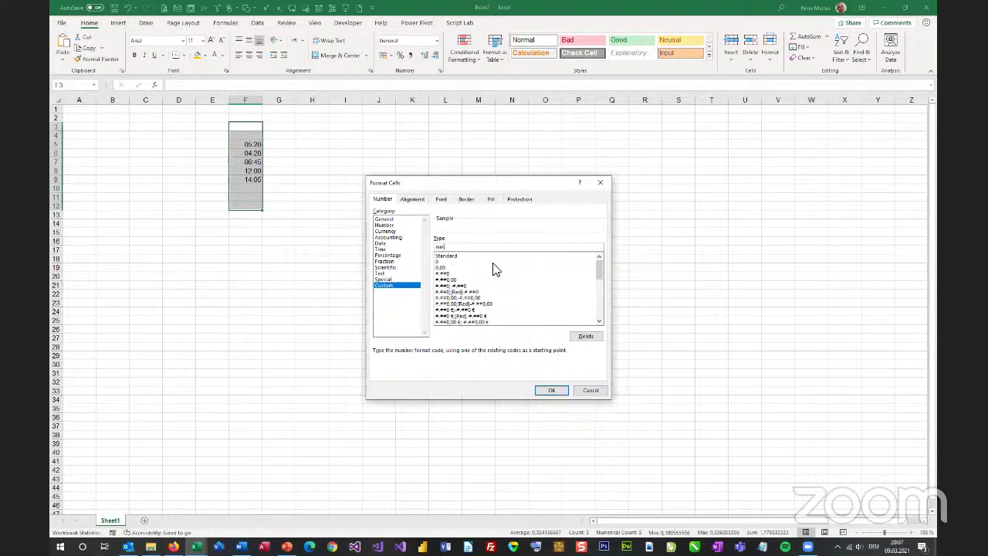
click(552, 392)
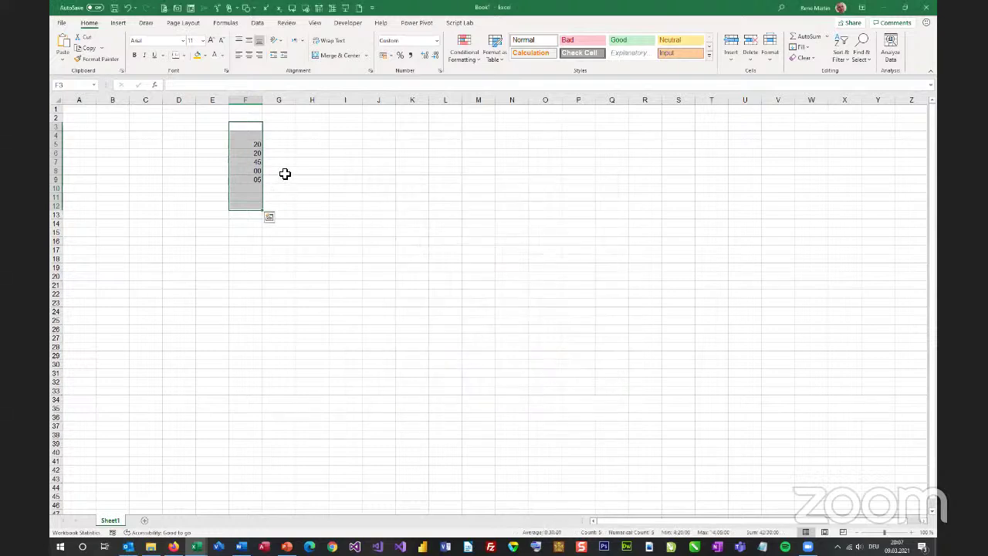
click(259, 146)
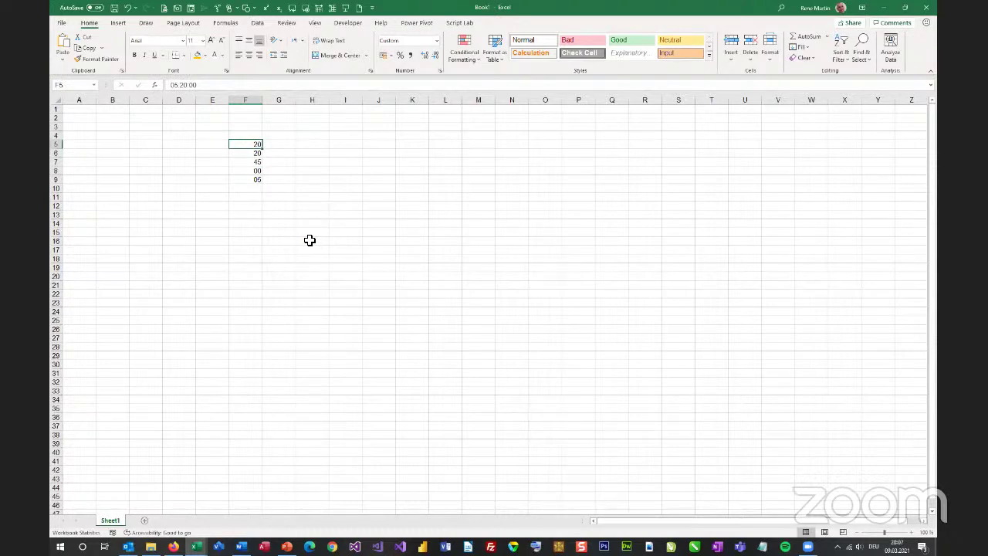
key(ctrl+s)
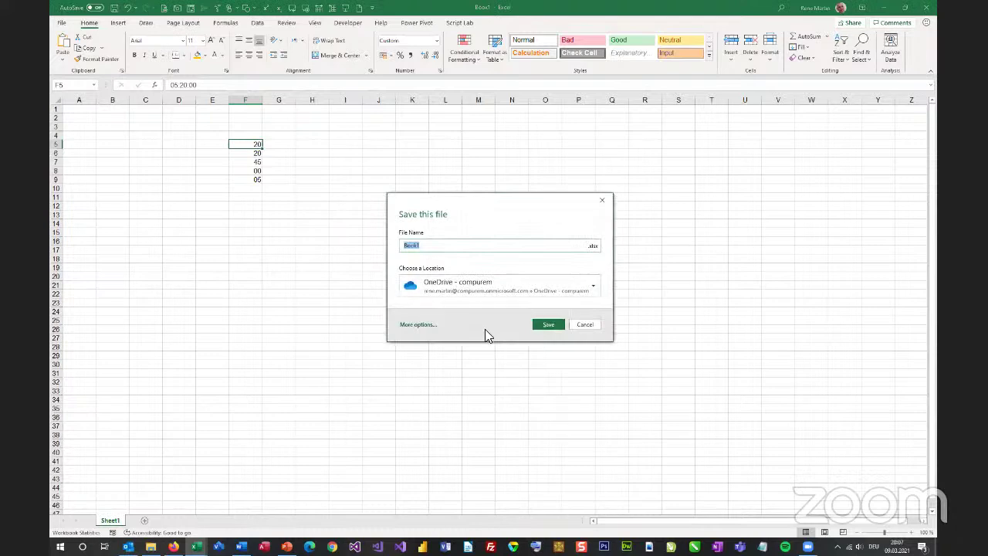
Step: Save the workbook as MM.xlsx in the Excelgimmick13_Numberformats folder
click(427, 328)
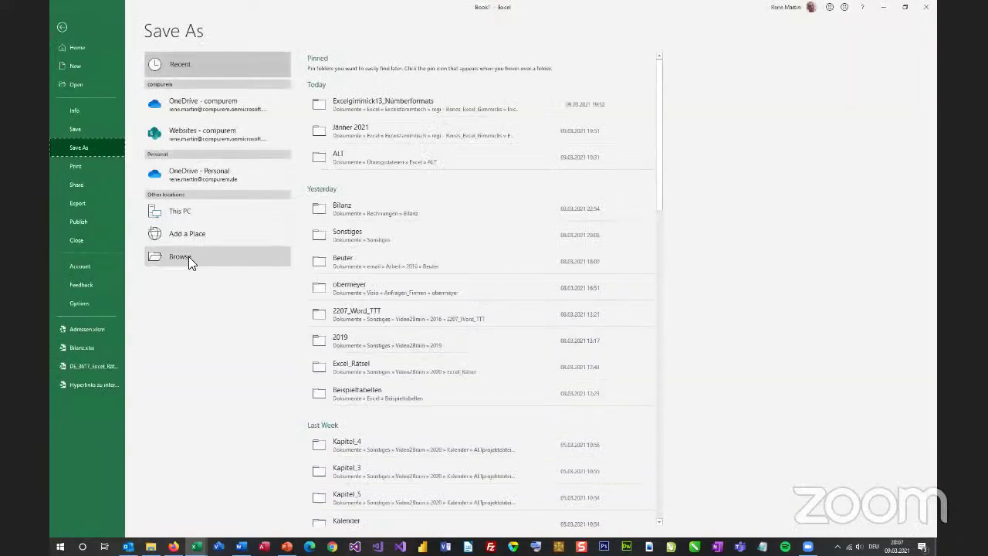
click(378, 104)
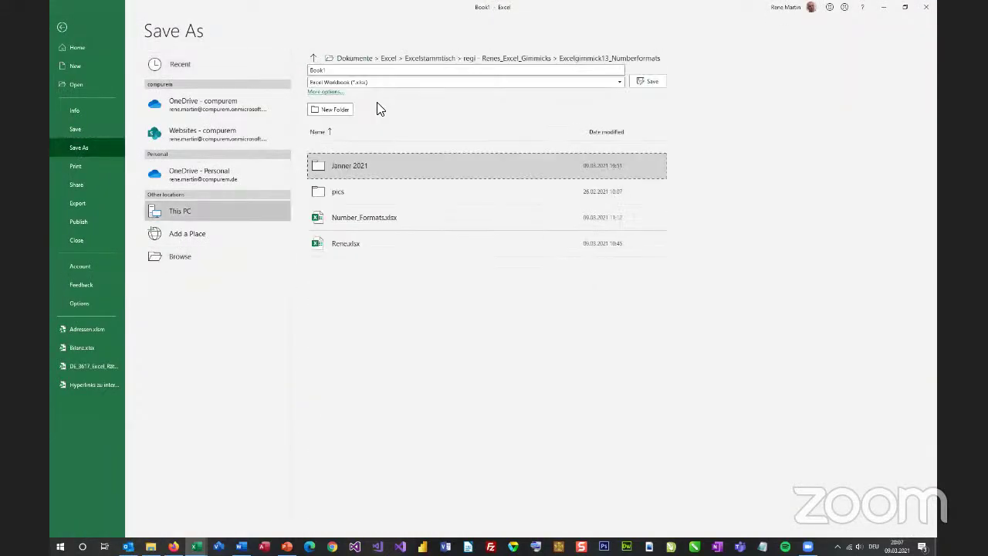
click(347, 70)
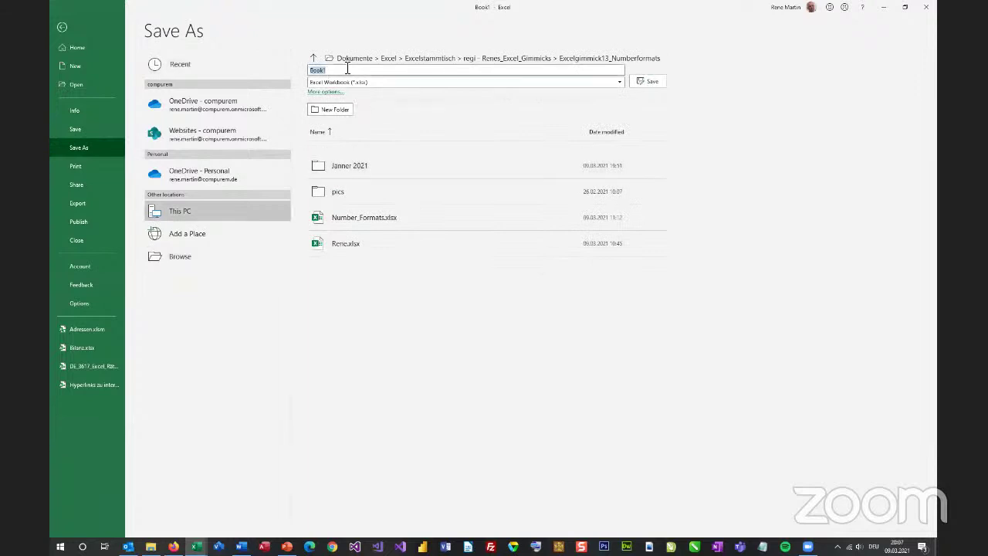
text(MM)
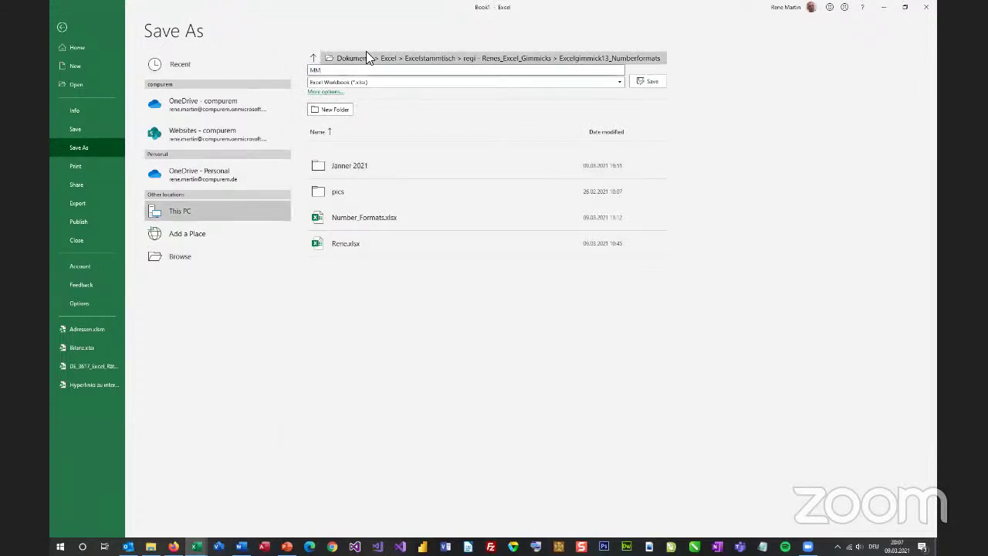
click(647, 81)
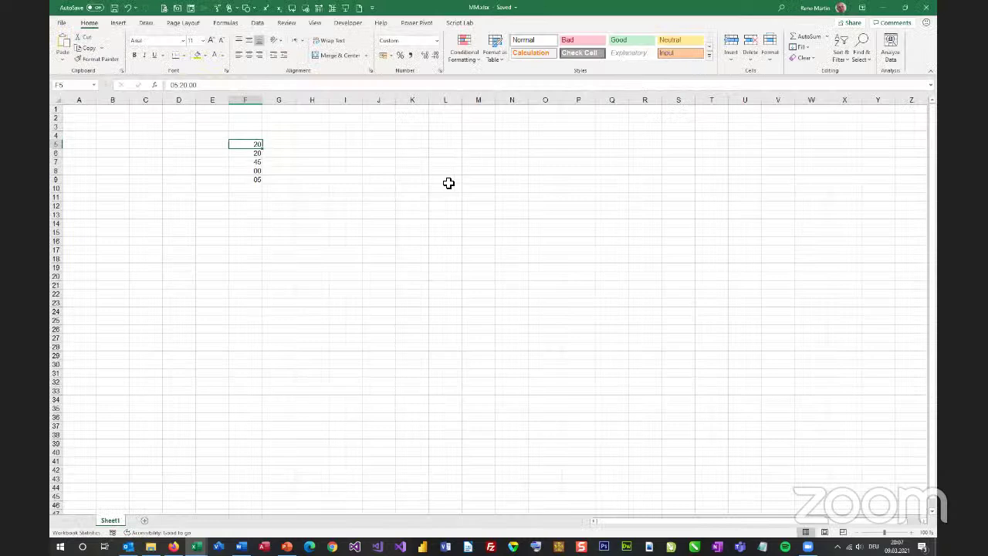
Step: Check the MM custom format showing 01, close MM.xlsx, and open the 21Text01 sheet
key(ctrl+w)
click(61, 23)
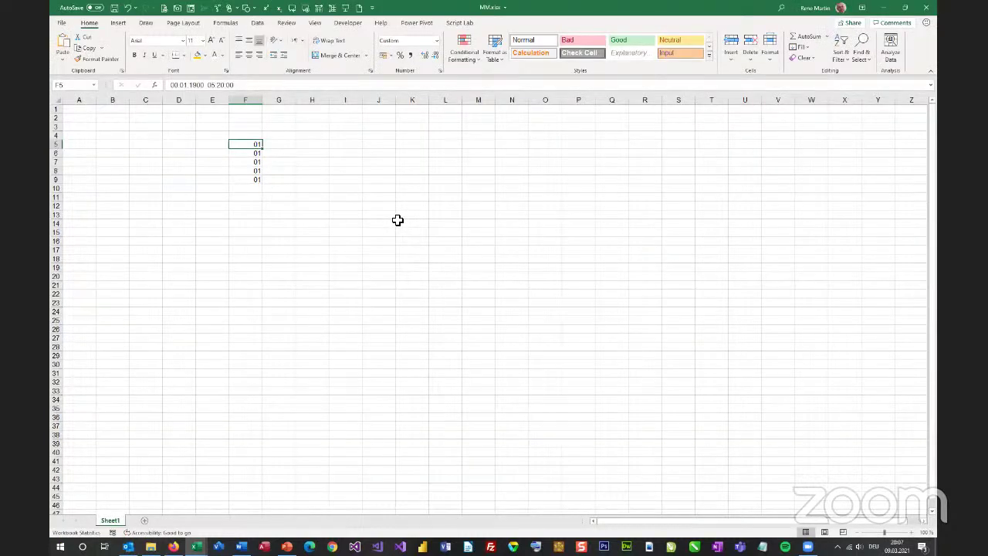
key(ctrl+1)
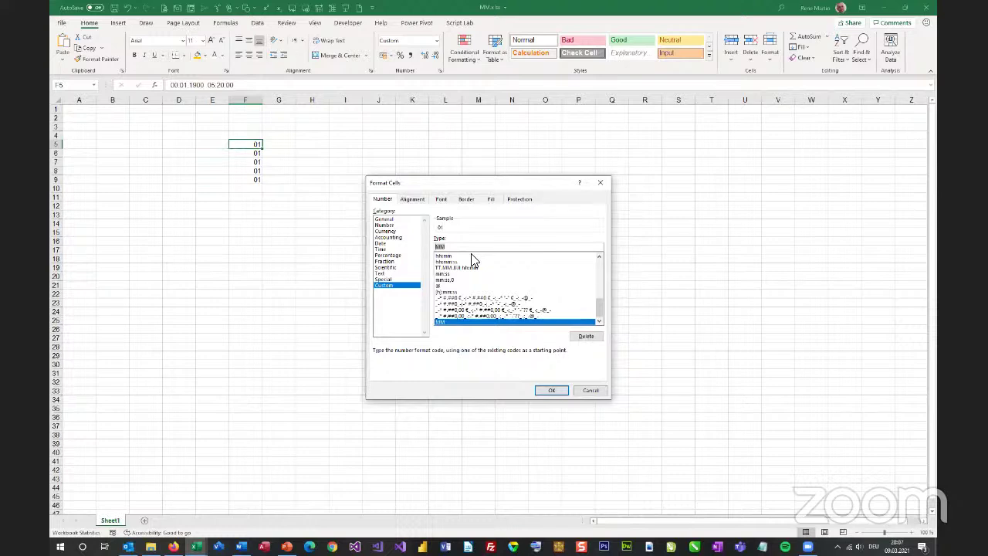
key(Return)
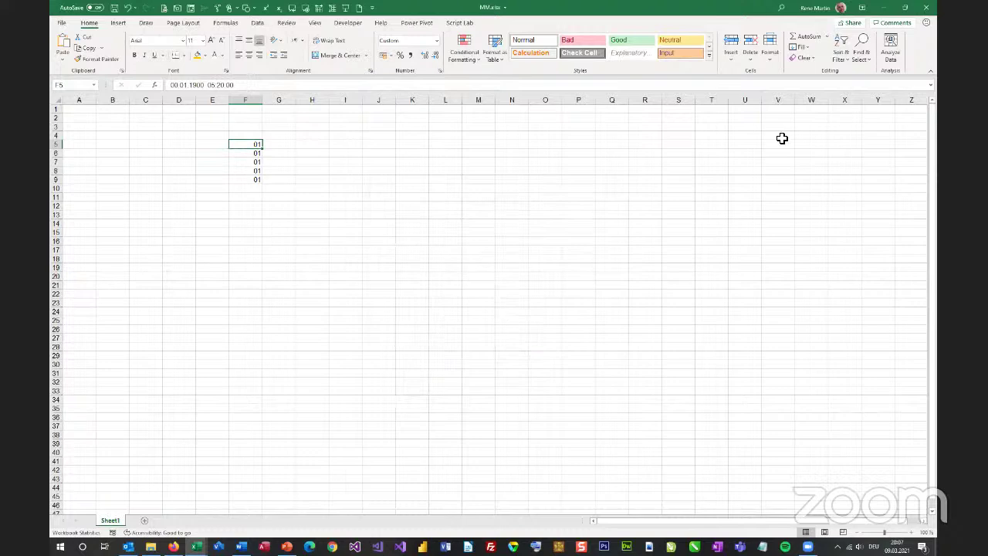
click(926, 7)
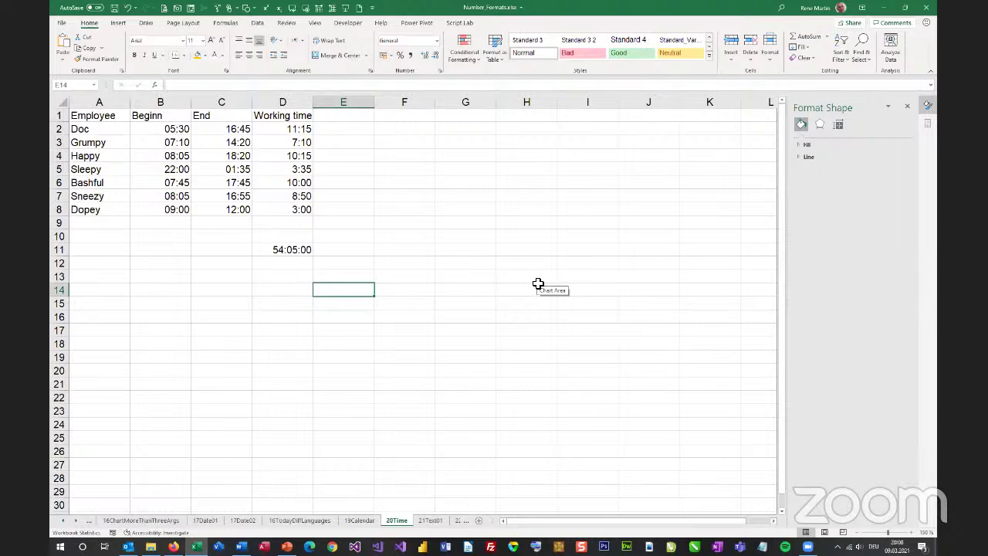
key(ctrl+Page_Down)
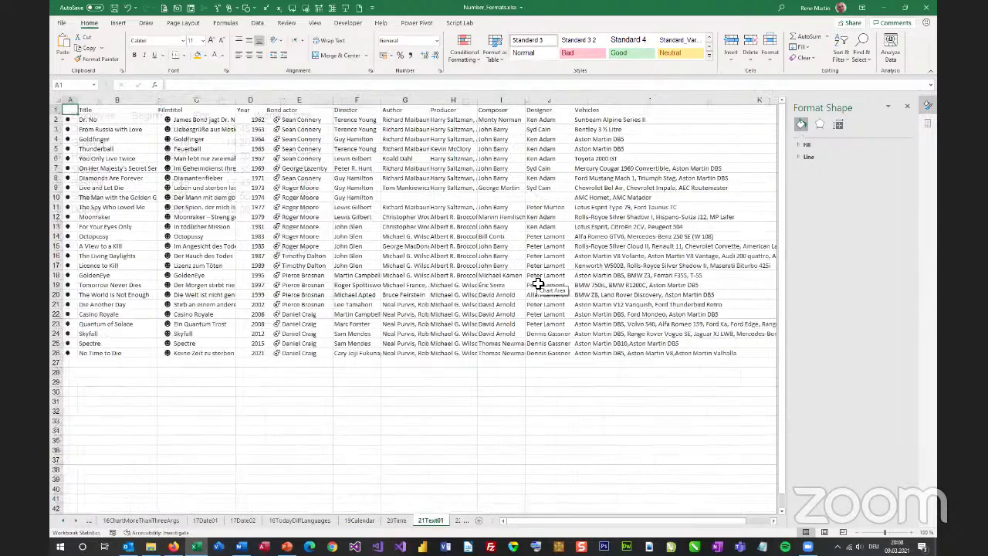
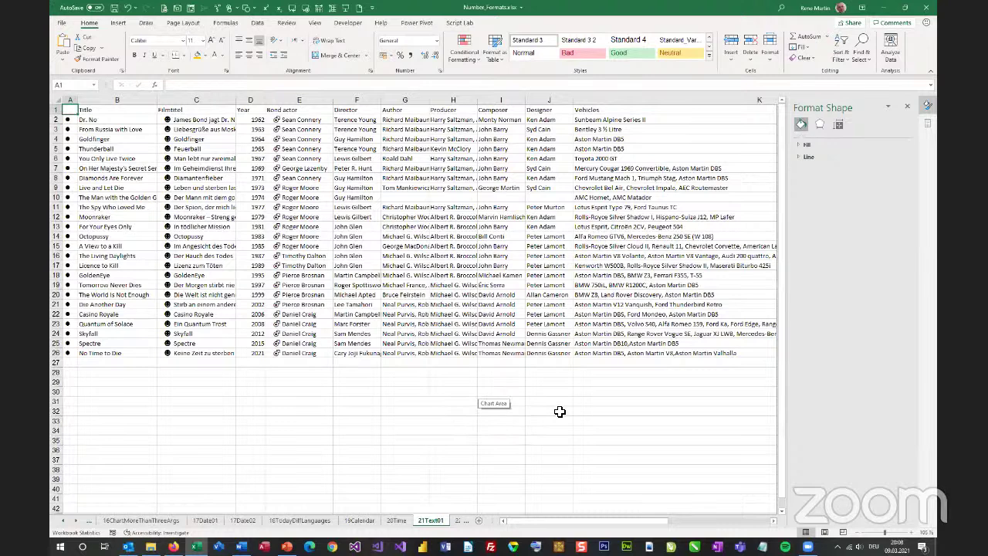
Step: Close the Format Shape pane and select cell H31 for a test entry
click(551, 400)
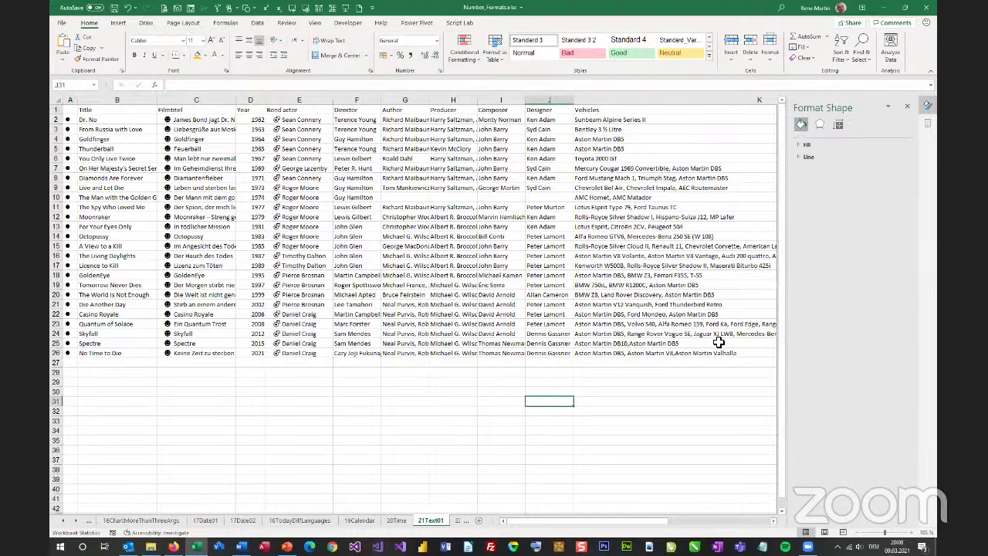
click(908, 105)
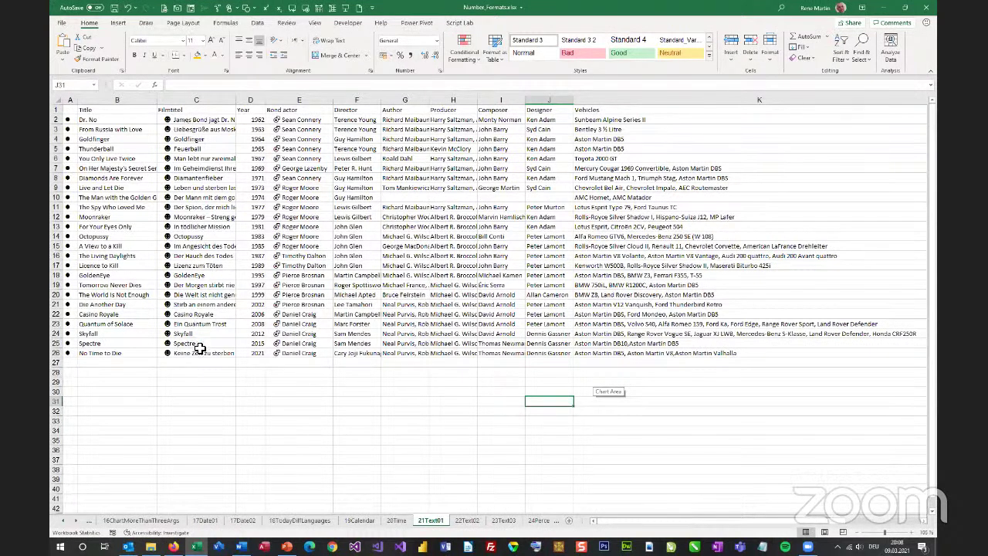
click(456, 402)
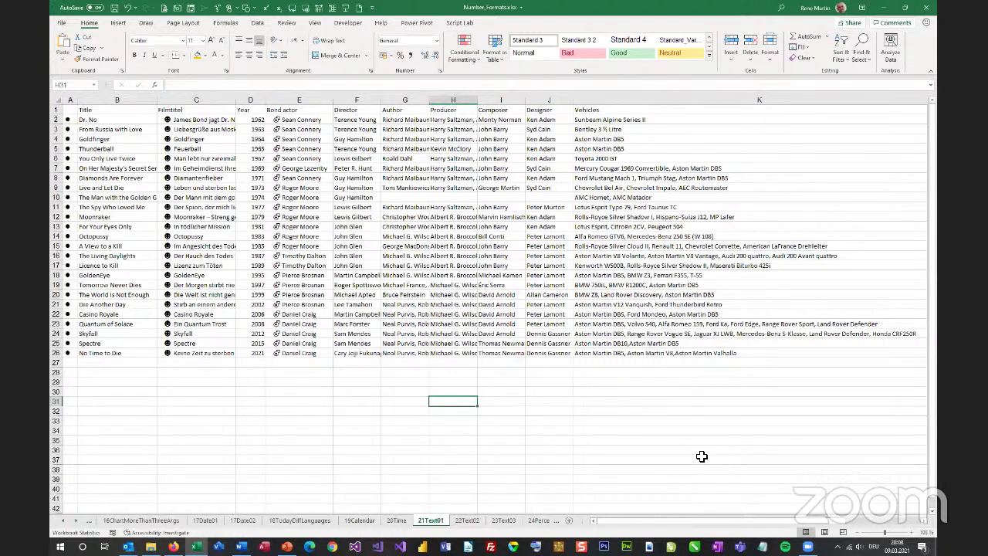
Step: Enter 7 in H31, then overwrite it with '007 so the leading zeros stay as text
text(7)
key(Return)
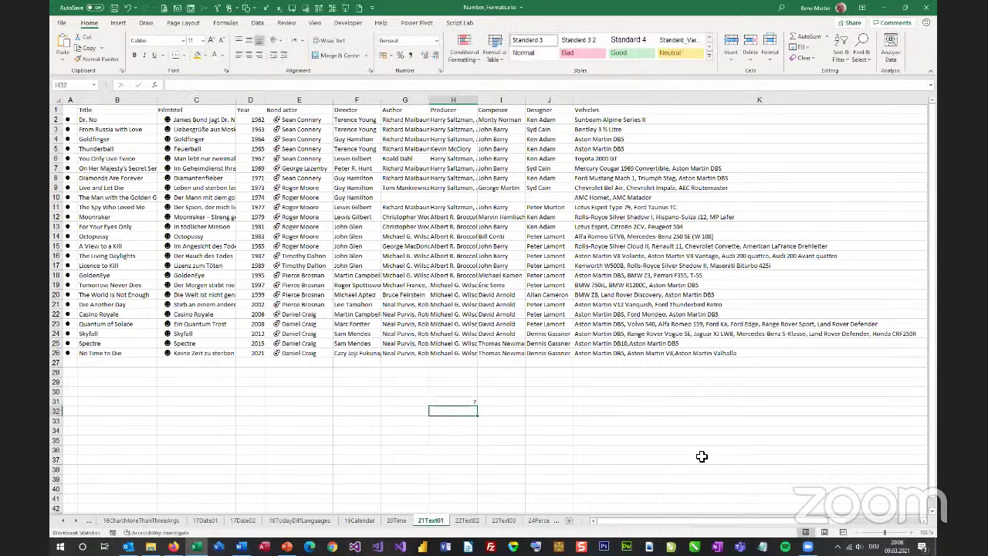
key(Up)
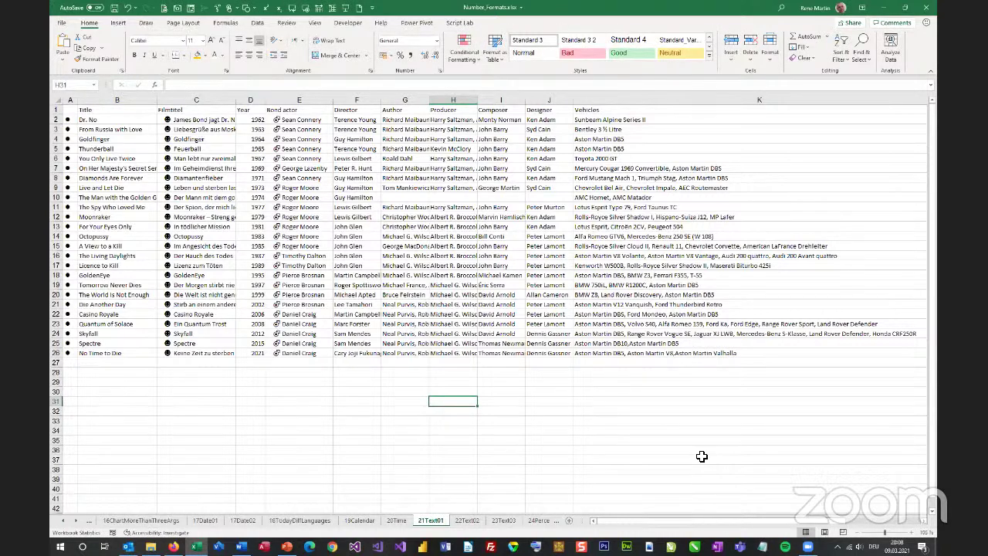
text('007)
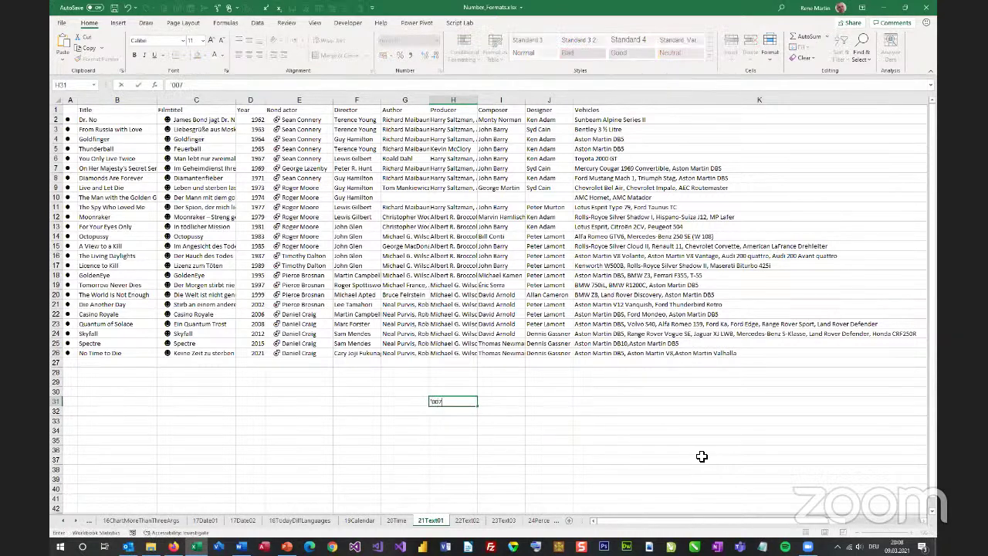
key(Return)
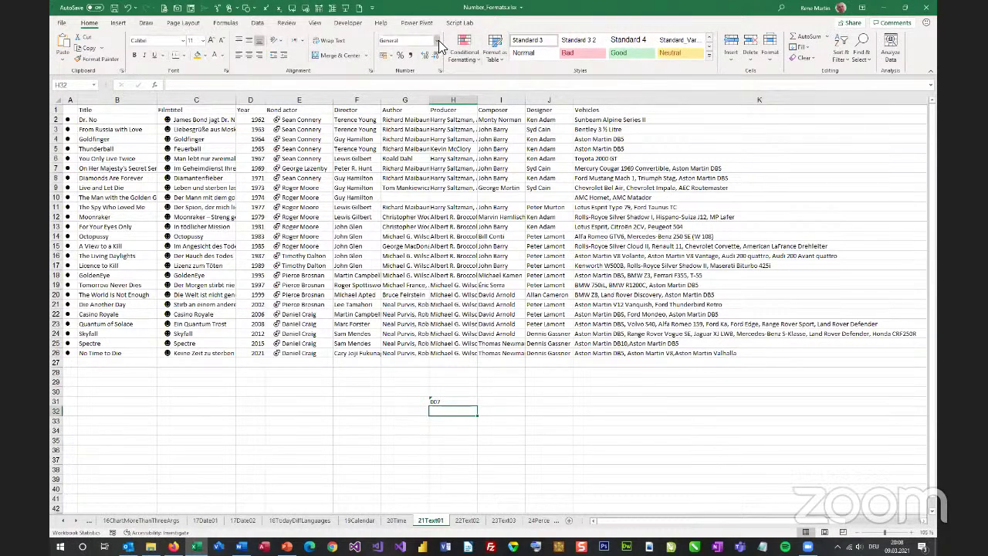
Step: Enter 007 in H32, review its Custom format codes, then select Producer range H2:H26
text(007)
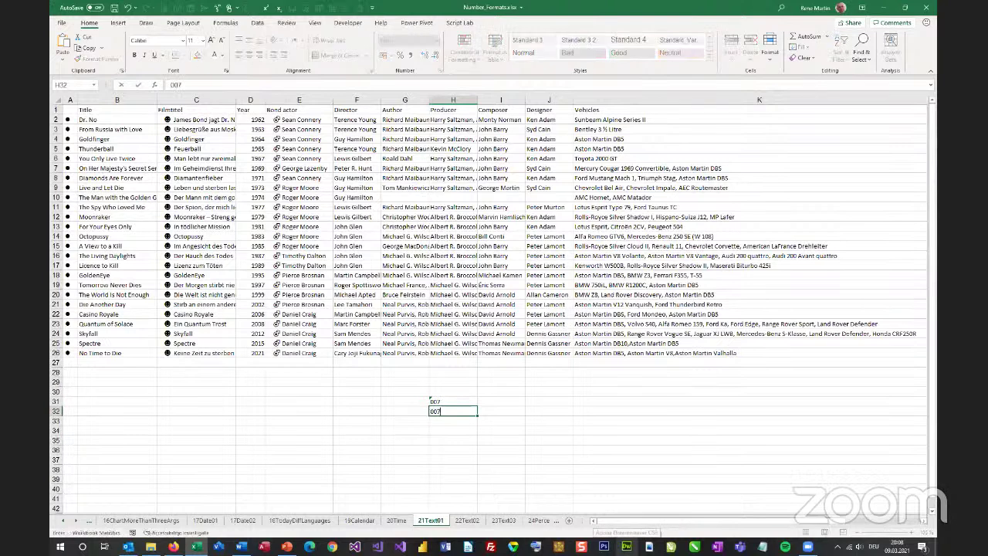
key(Return)
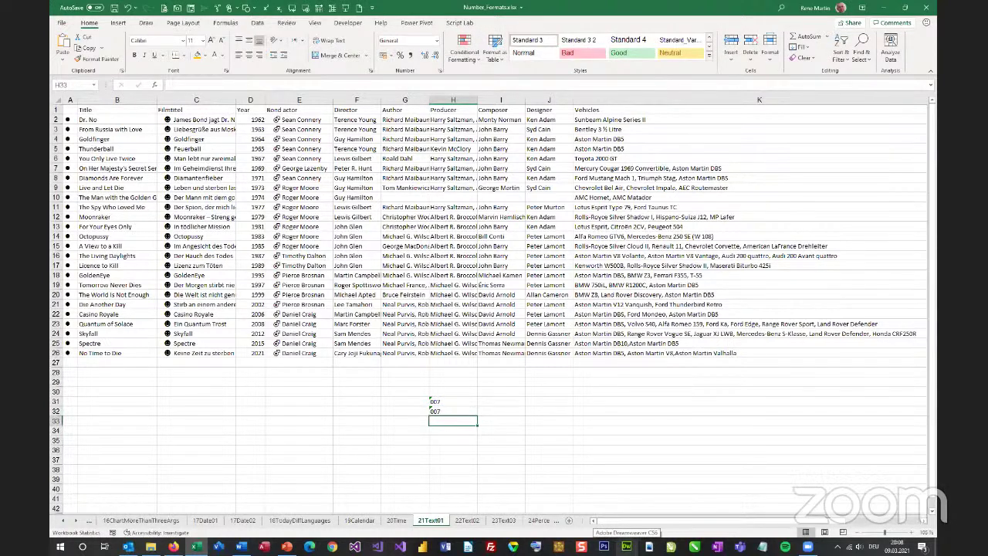
click(453, 411)
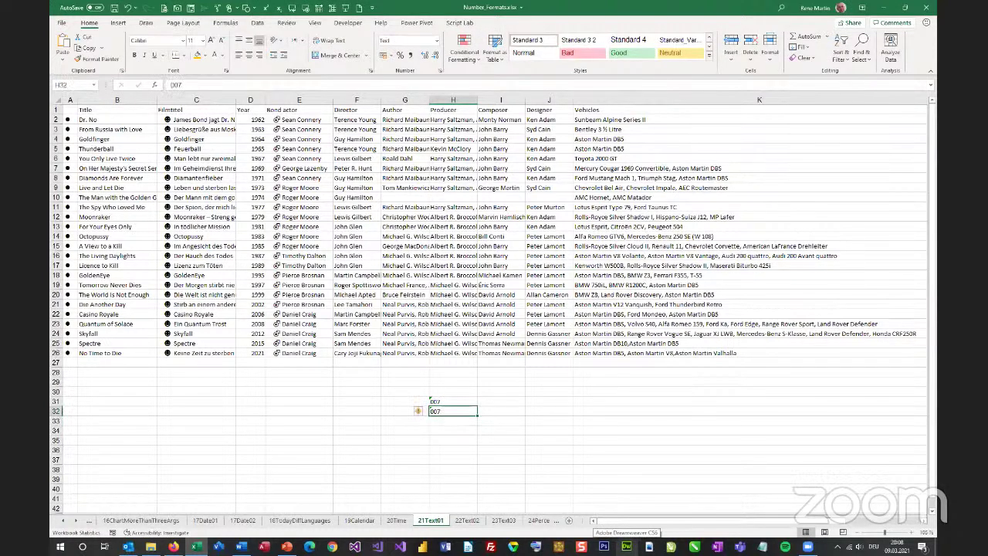
key(ctrl+1)
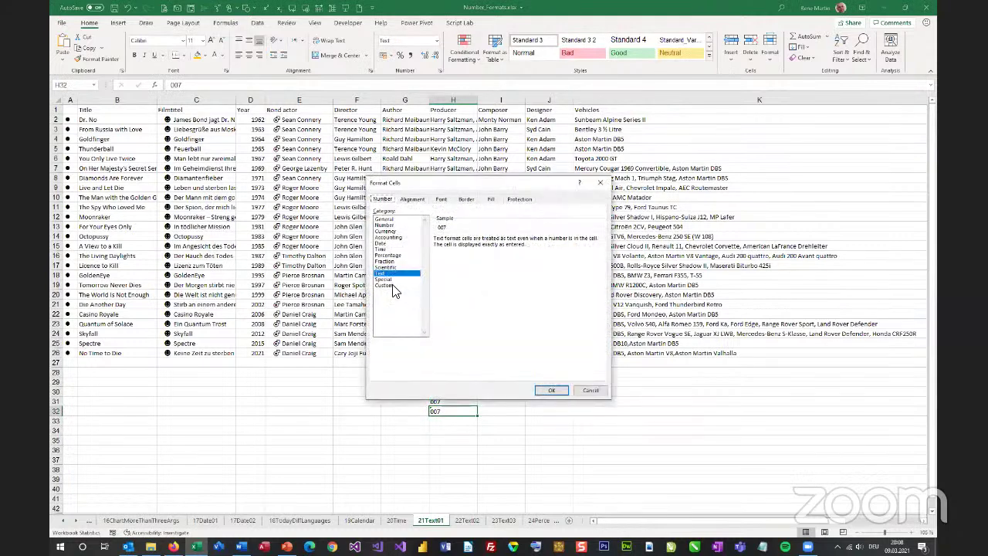
click(384, 285)
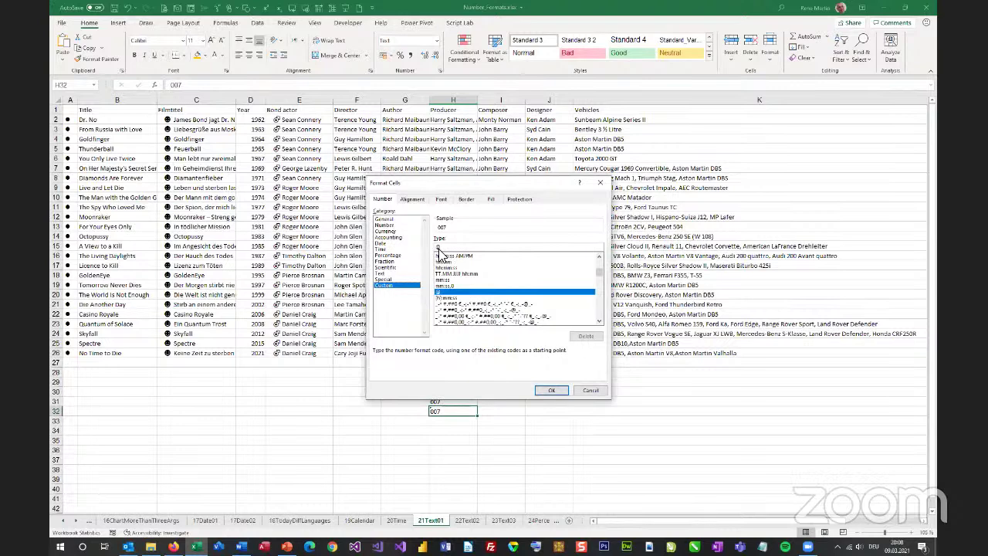
click(591, 390)
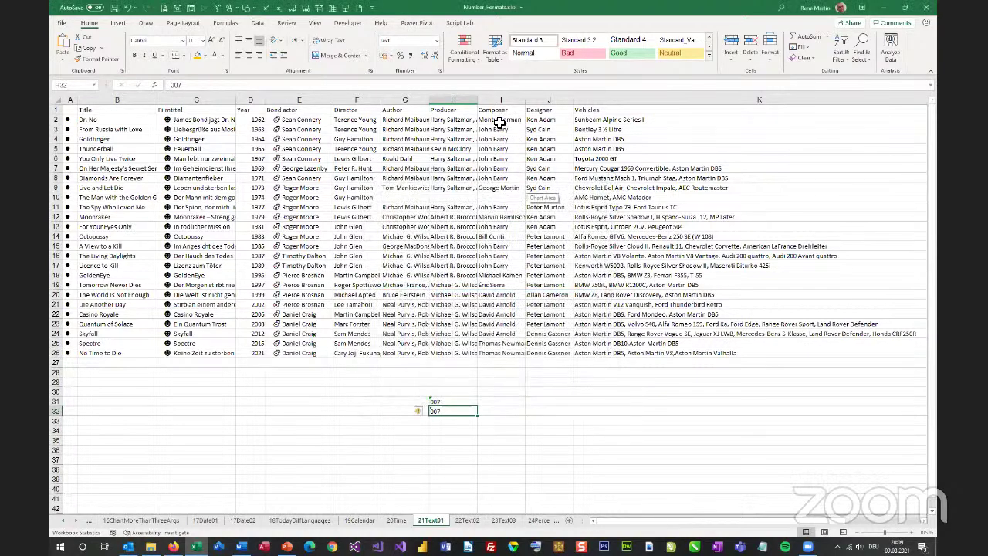
click(456, 122)
key(ctrl+shift+Down)
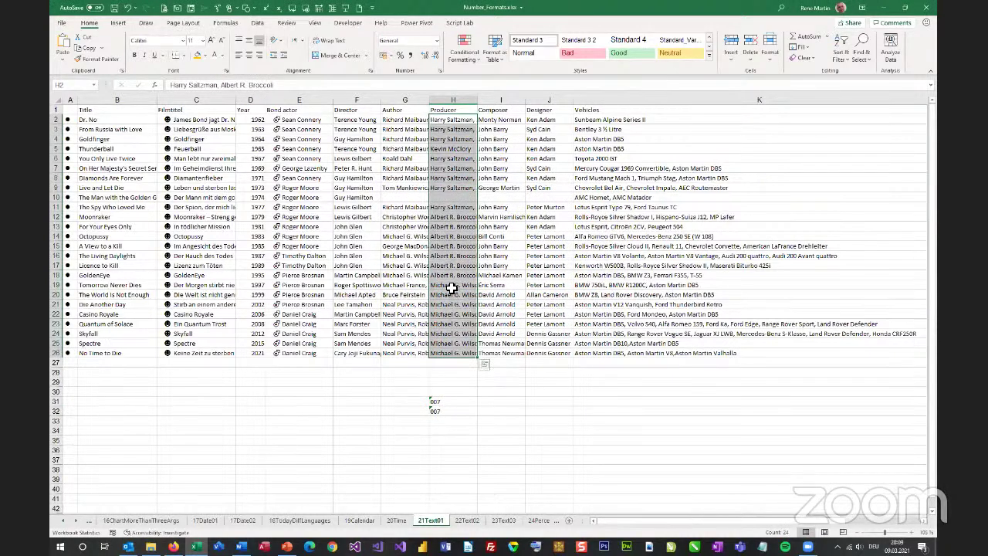
Step: Apply the custom format '- @' to Producer cells H2:H26 so each name gets a dash
key(ctrl+1)
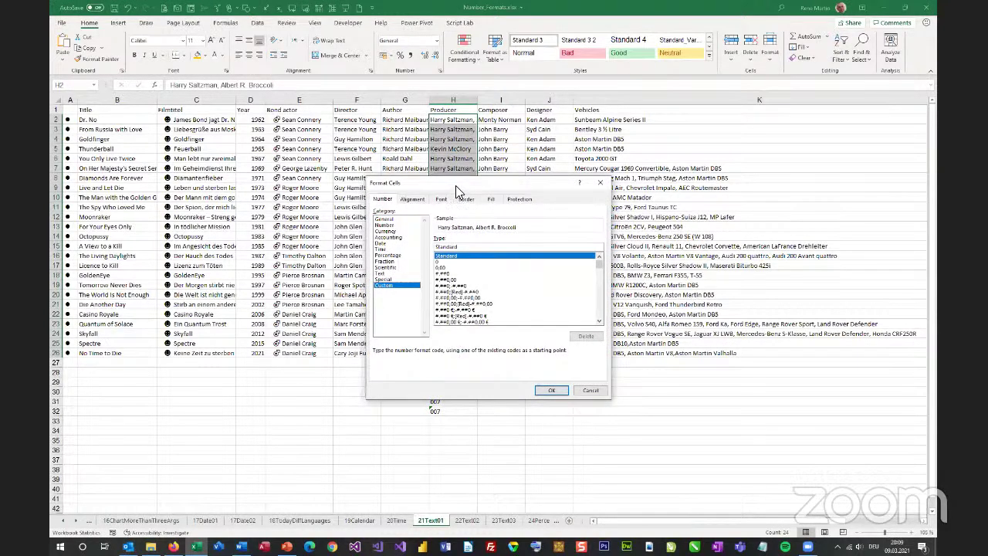
drag(456, 185, 573, 138)
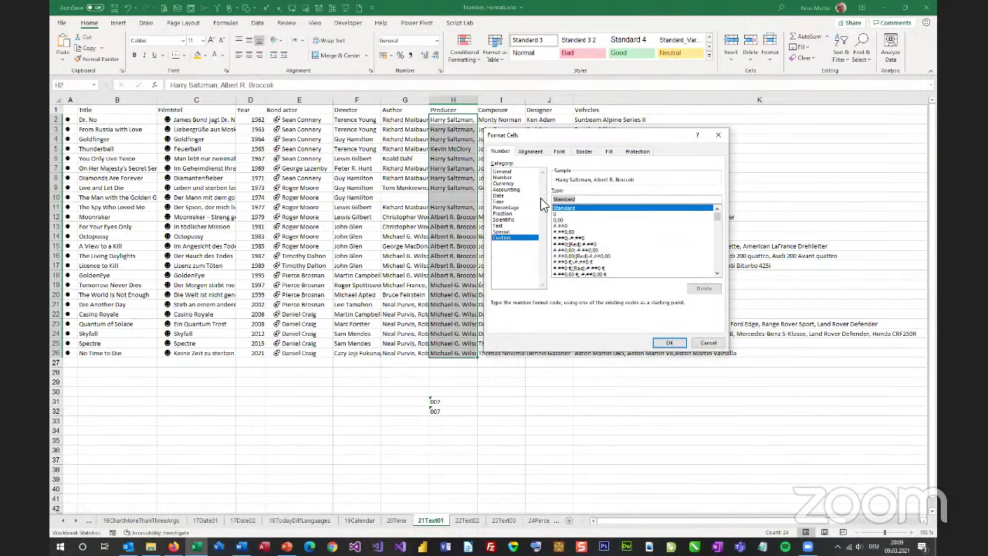
key(BackSpace)
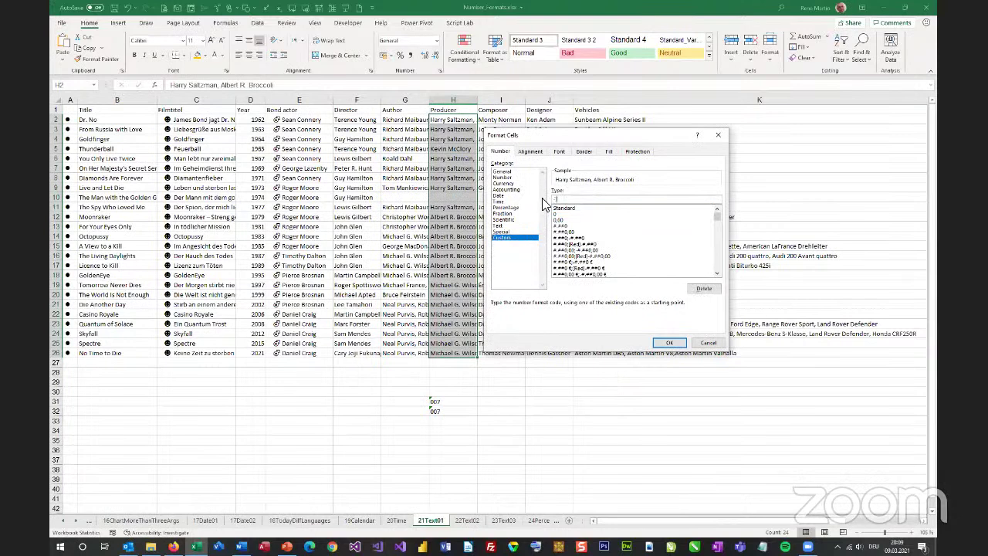
text(- @)
click(669, 343)
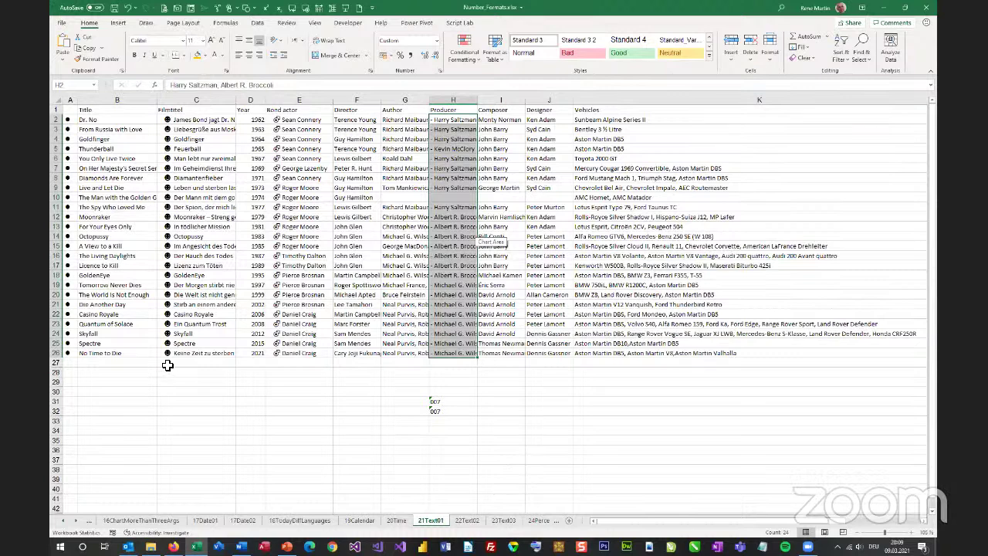
click(187, 170)
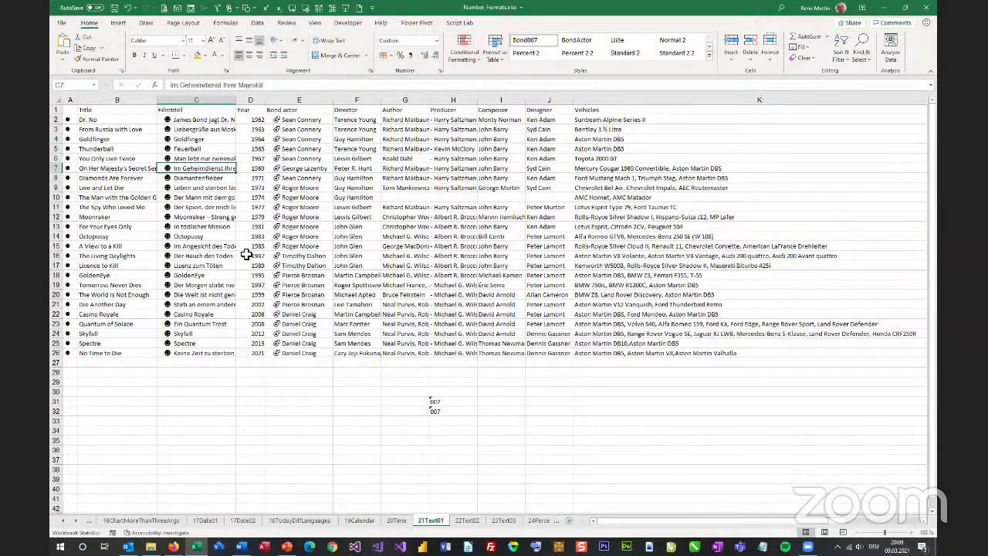
Step: Add an ASCII heading in I31, A in I33, and =CODE(I33) returning 65 in J33
click(502, 401)
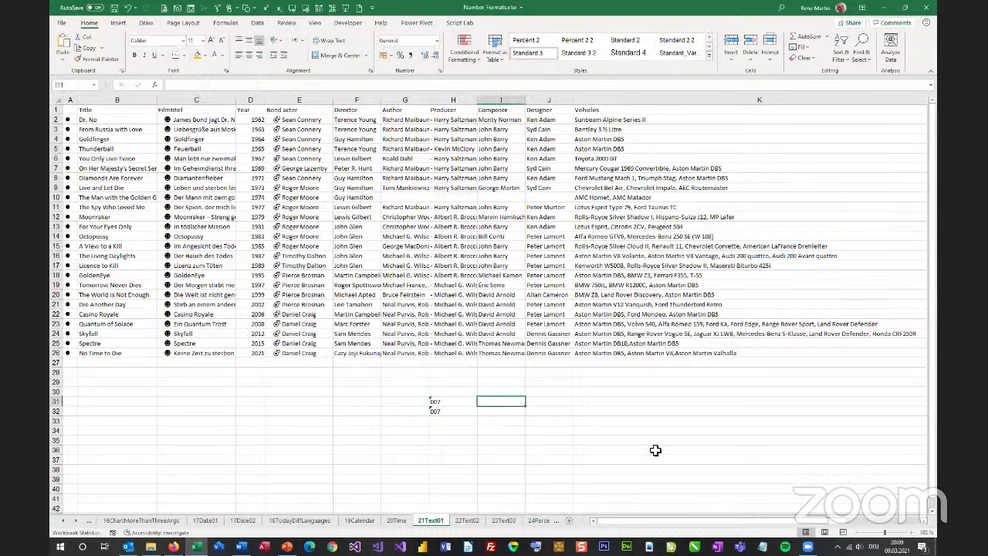
text(ASCII)
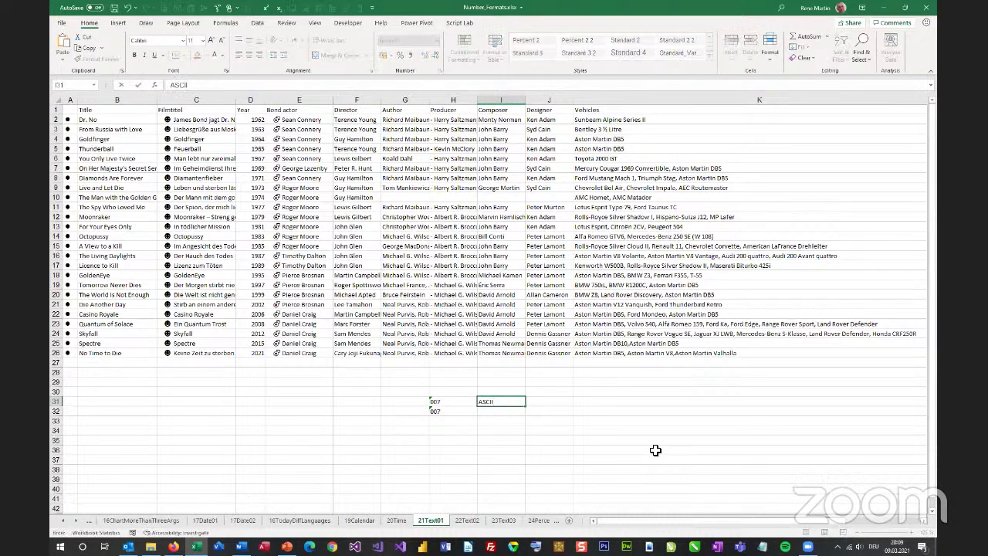
key(Return)
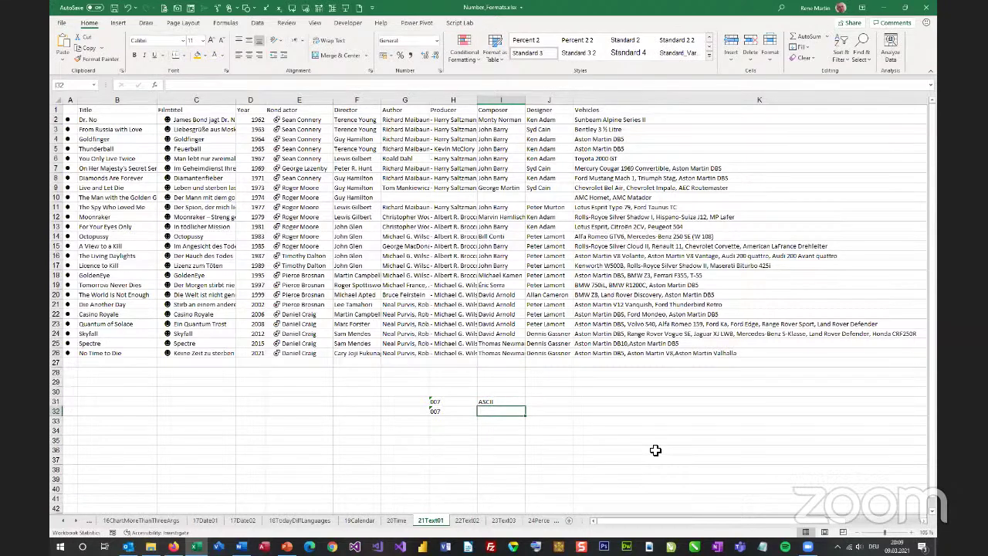
key(Down)
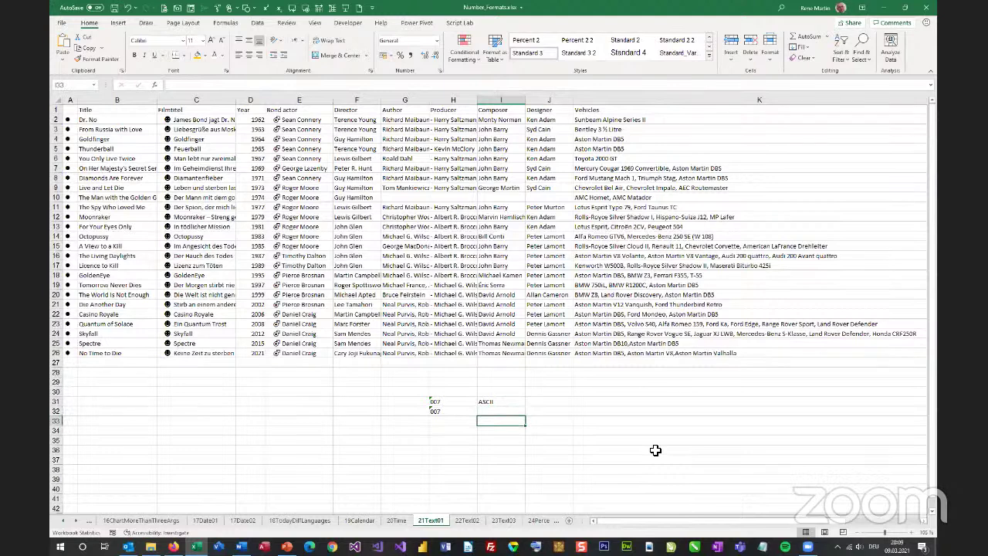
text(A)
key(Tab)
text(=)
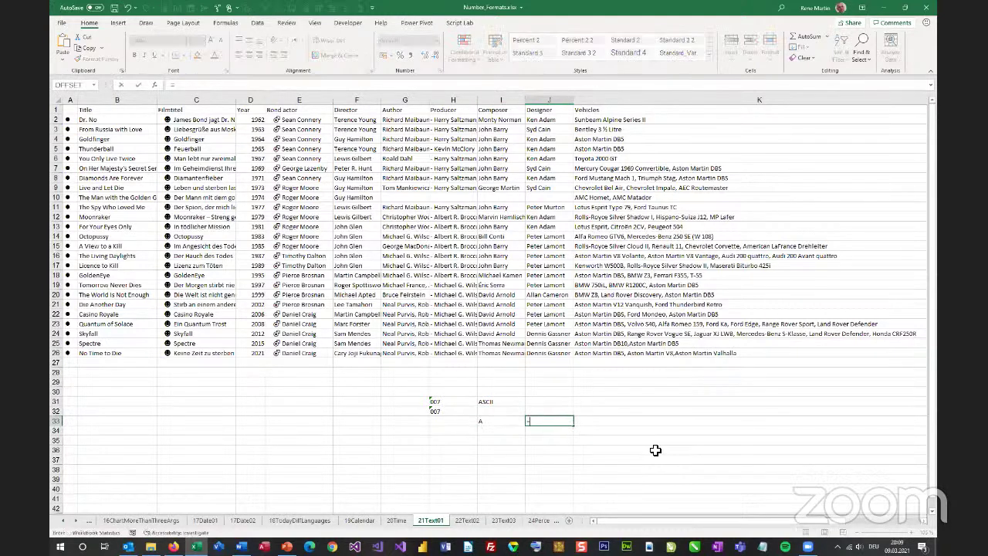
text(code(i33)
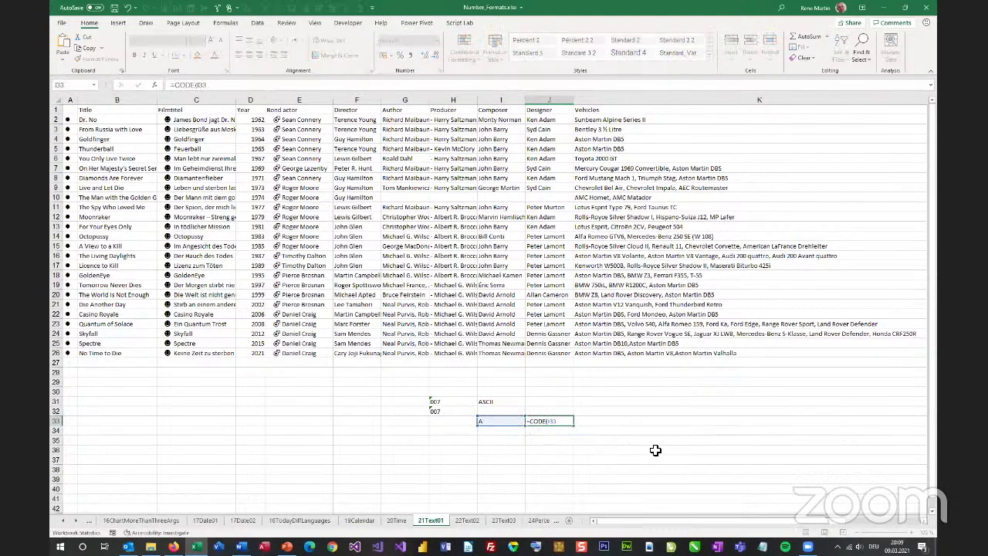
key(Return)
Step: Enter España in I35 and glance at the PowerPoint keyboard slide
key(Up)
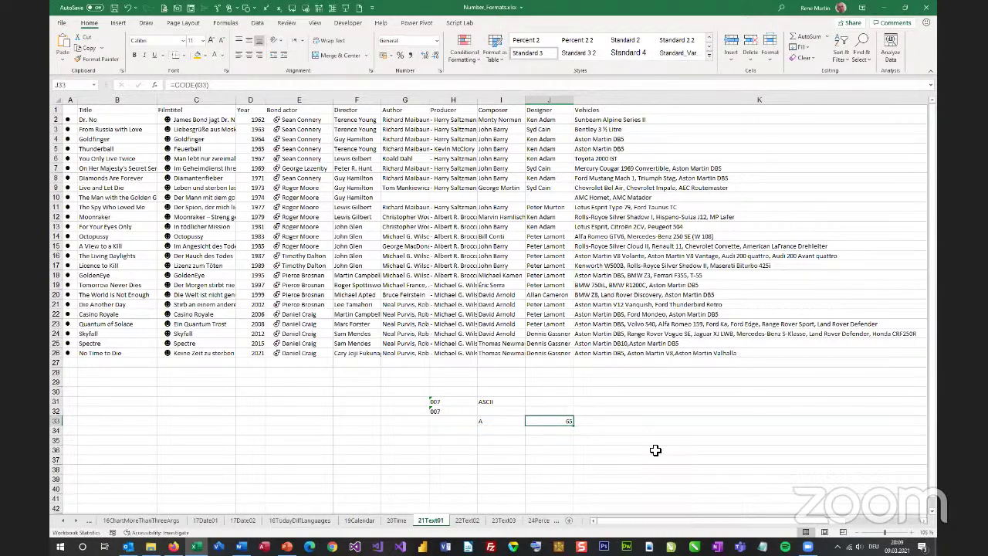
key(Down)
key(Down)
key(Left)
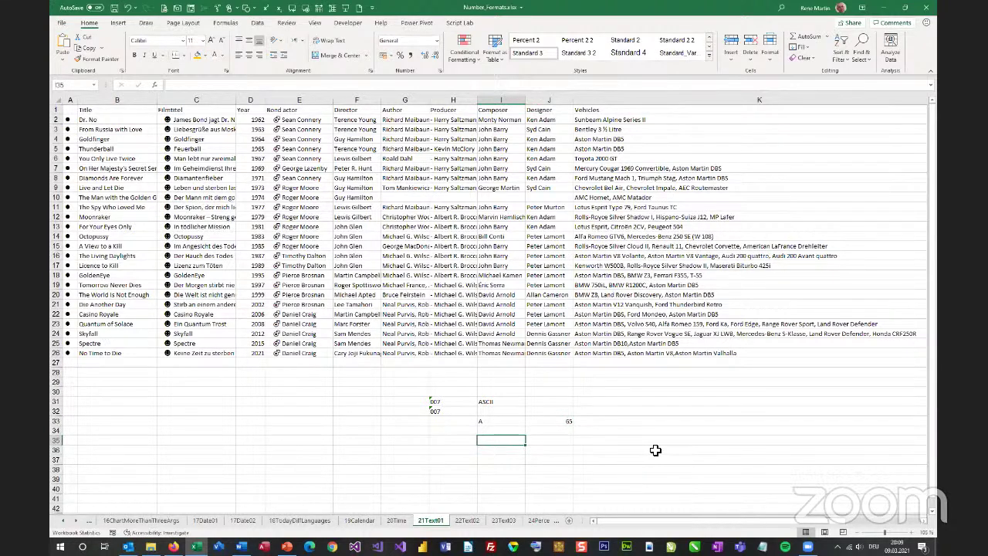
text(Es)
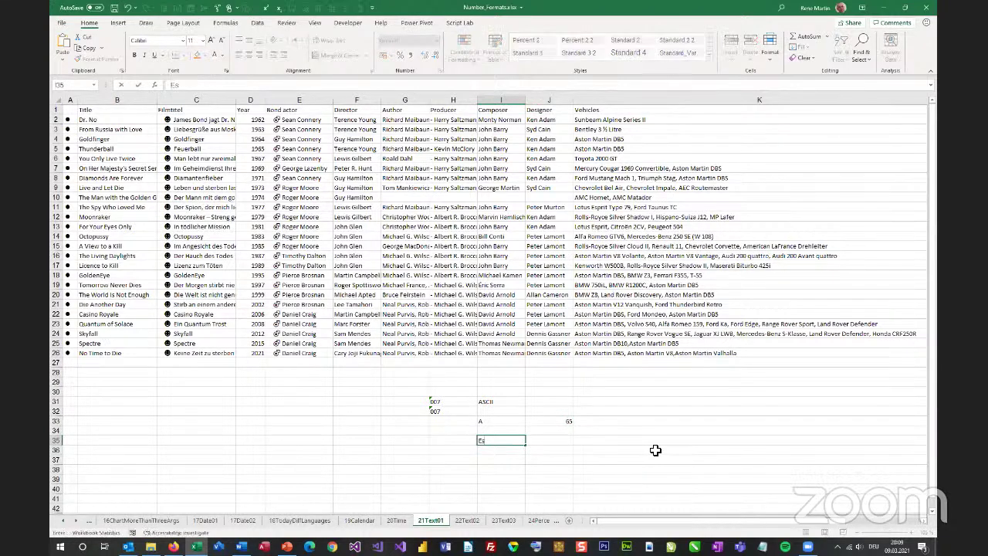
text(paña)
key(Return)
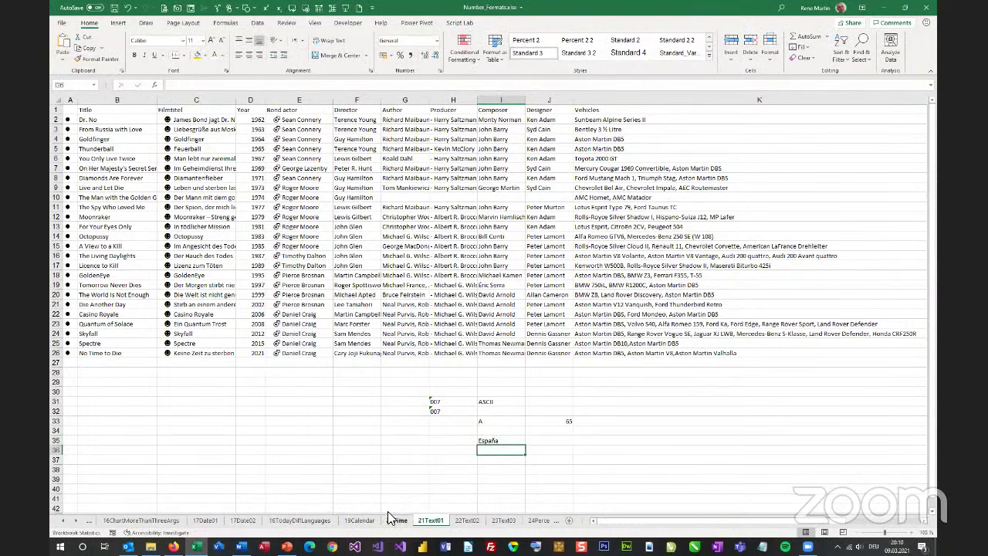
key(alt+Tab)
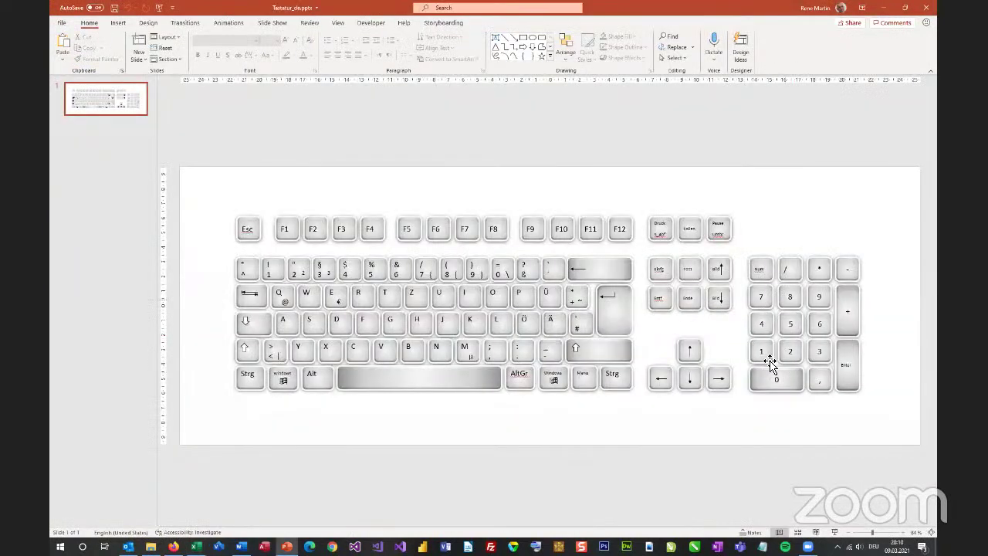
click(885, 14)
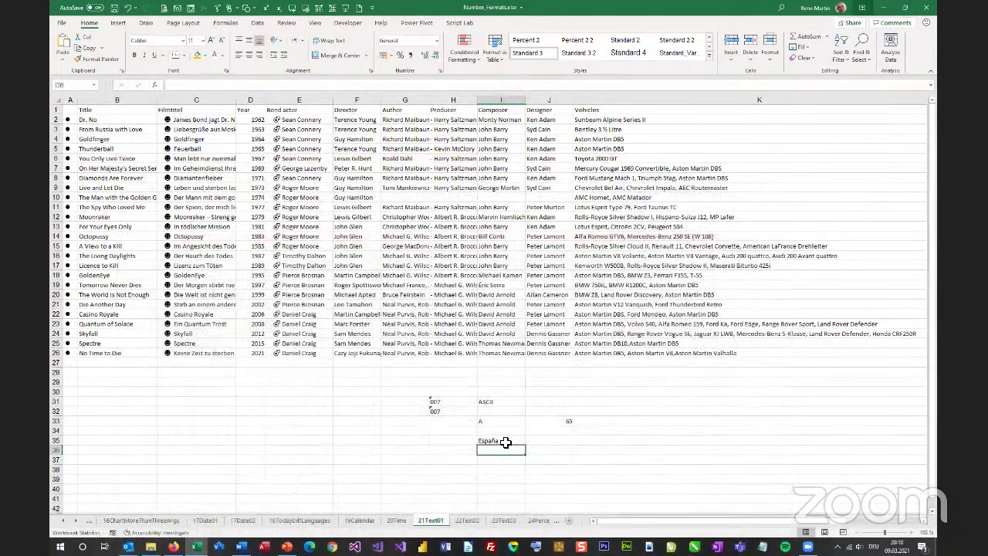
Step: Enter 32 in I37, symbols ☺, •, ♥, ♦ in I38:I41, and an =a #NAME? test
key(Up)
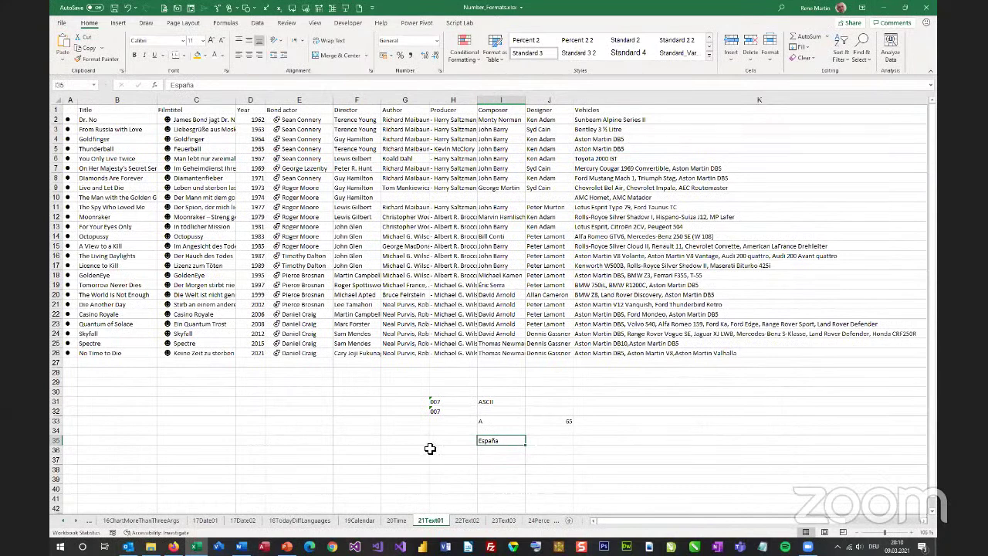
click(491, 460)
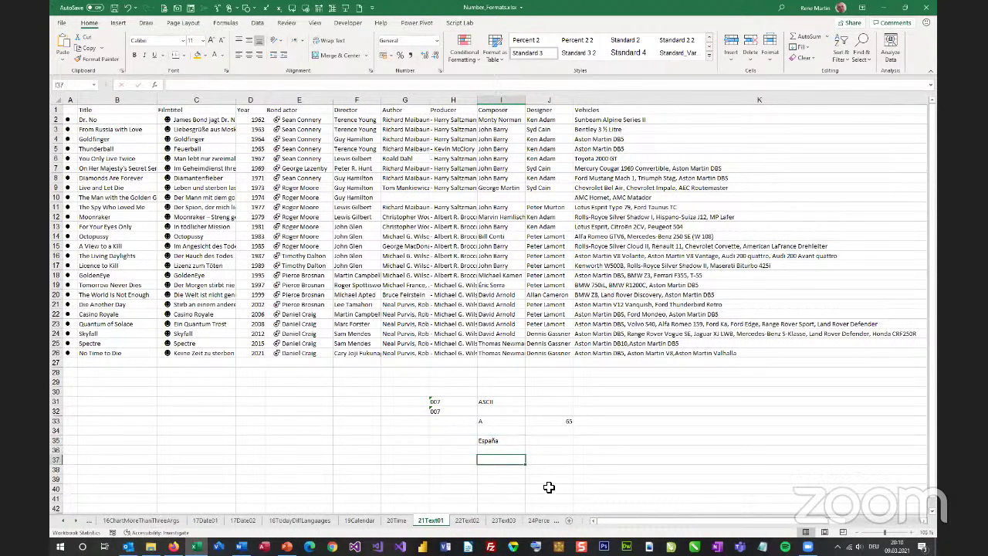
text(32)
key(Return)
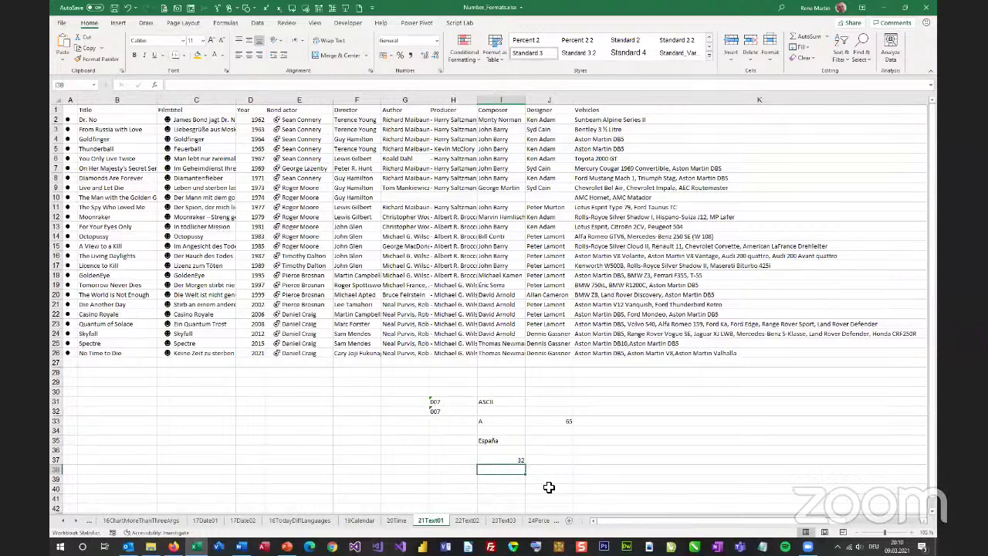
text(☺)
key(Return)
text(•)
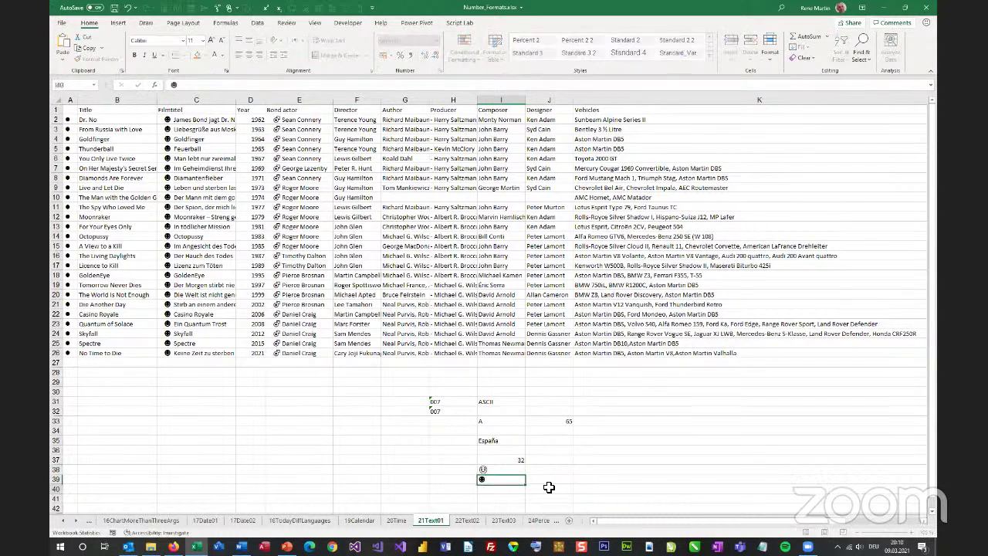
key(Return)
text(♥)
key(Return)
text(♦)
key(Return)
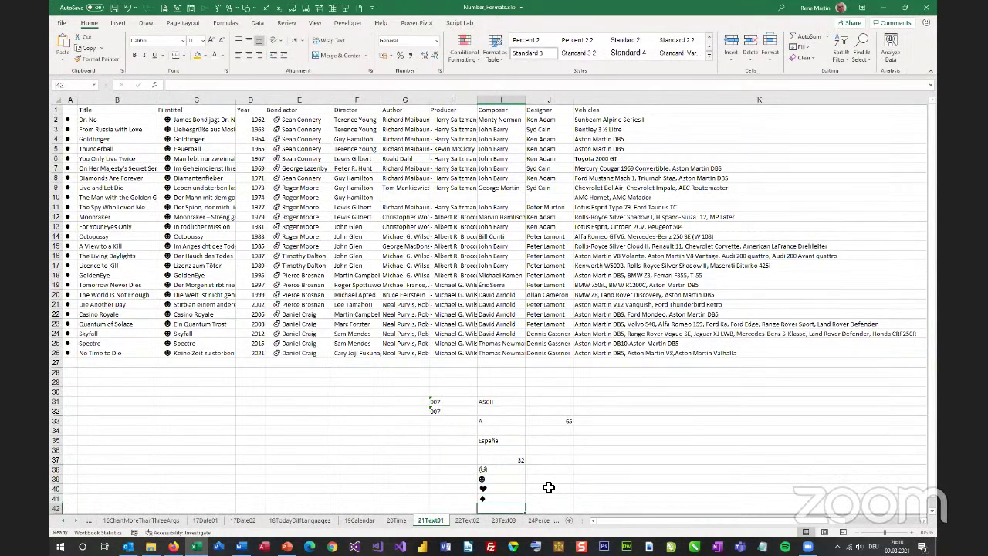
text(=a)
click(550, 487)
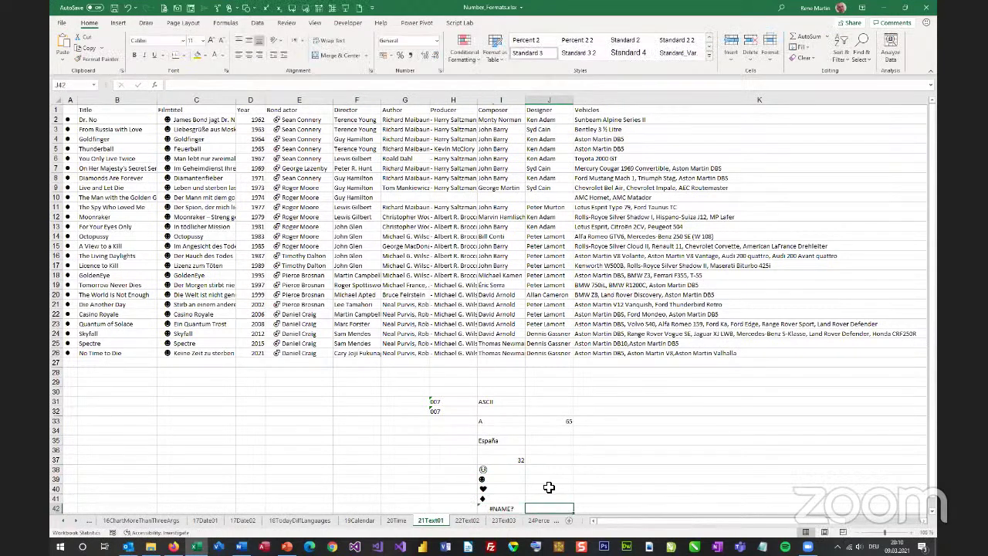
Step: Fill J38:J42 with the symbols ♠, •, ◘, ○ and ♀
key(Up)
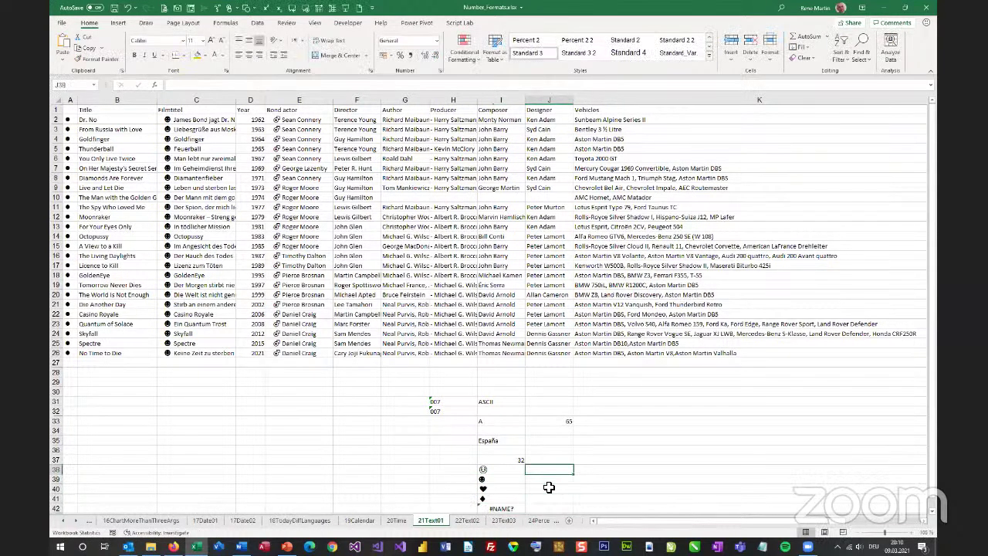
text(♠)
key(Return)
text(•)
key(Return)
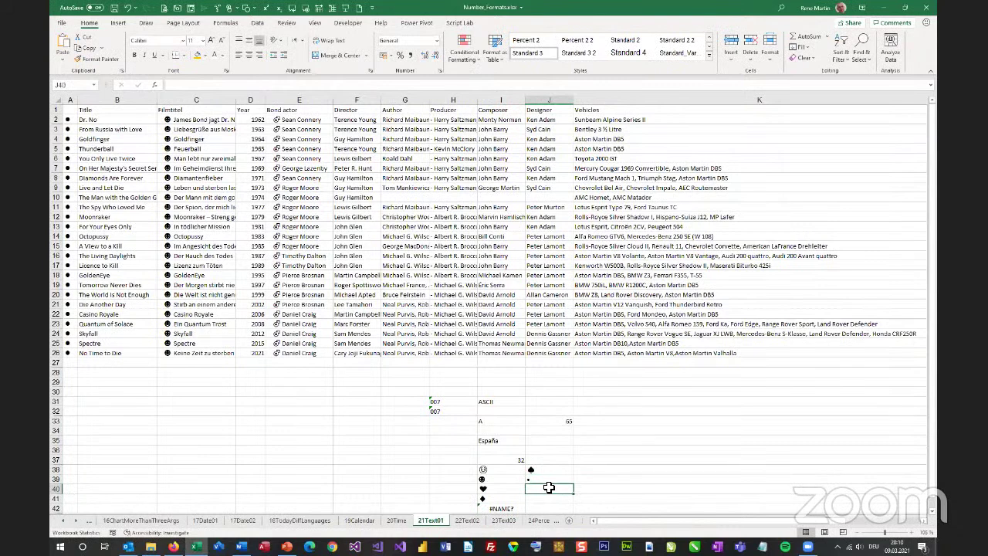
text(◘)
key(Return)
text(○)
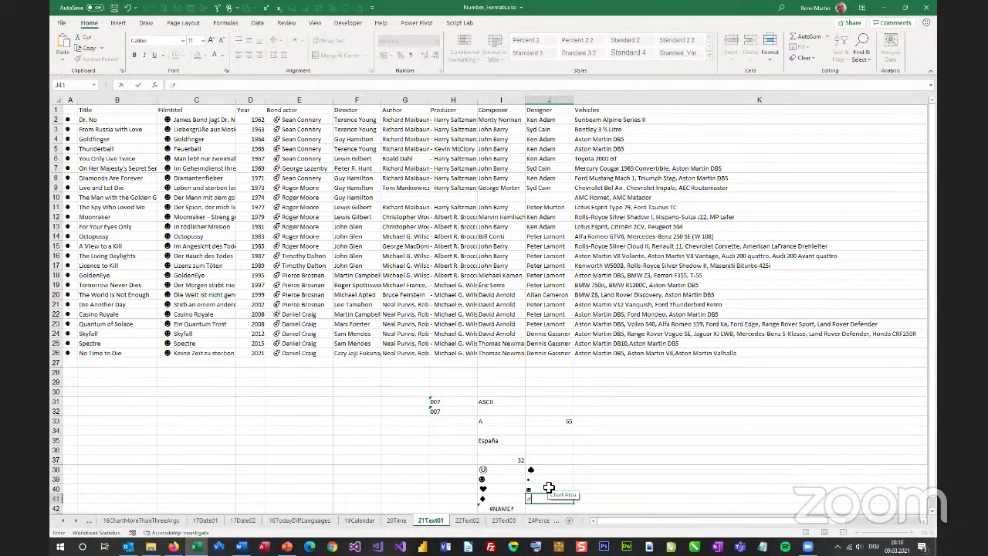
key(Return)
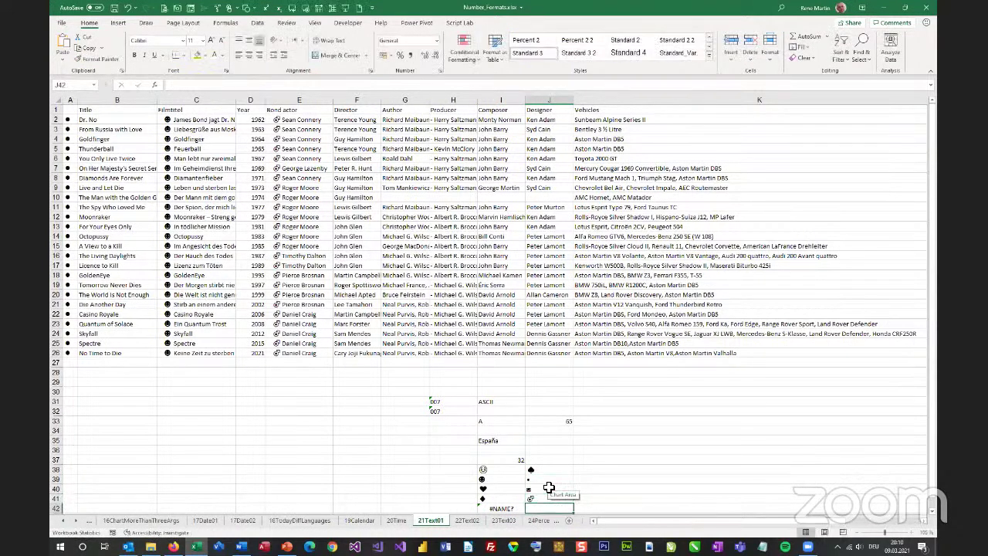
text(♀)
key(Return)
Step: Enter the ♫ music note in cell G38
key(Right)
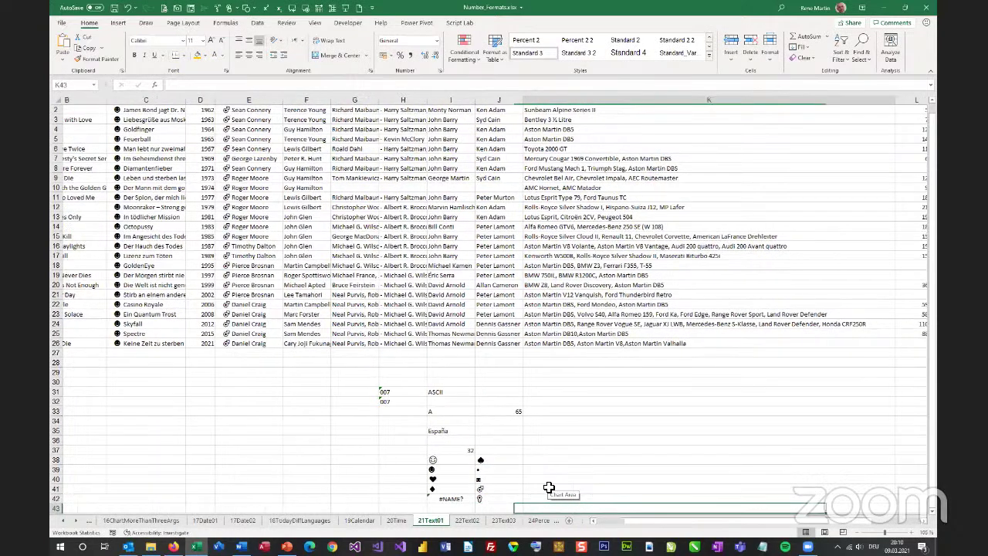
key(Left)
key(Left)
key(Left)
key(Left)
key(Up)
key(Up)
key(Up)
key(Up)
key(Up)
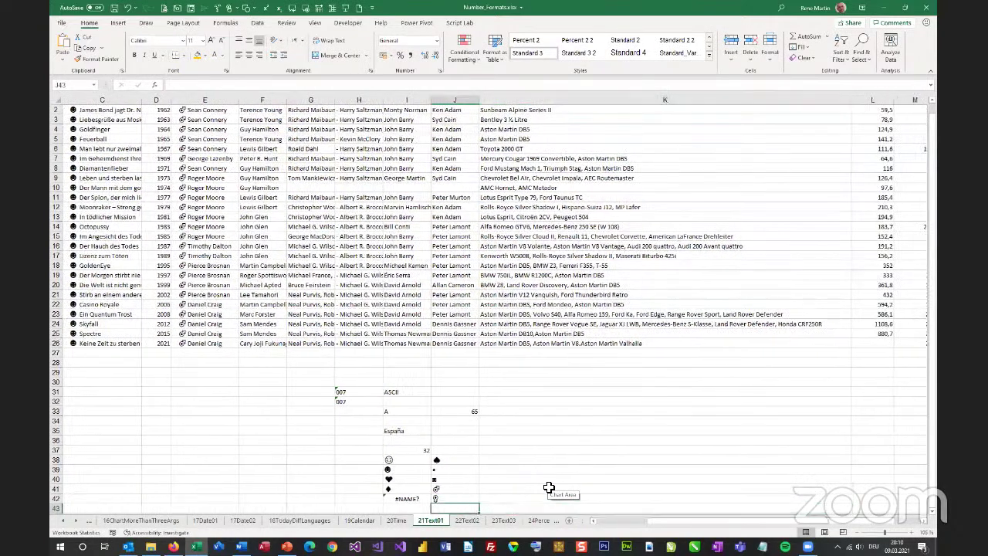
text(♫)
key(Return)
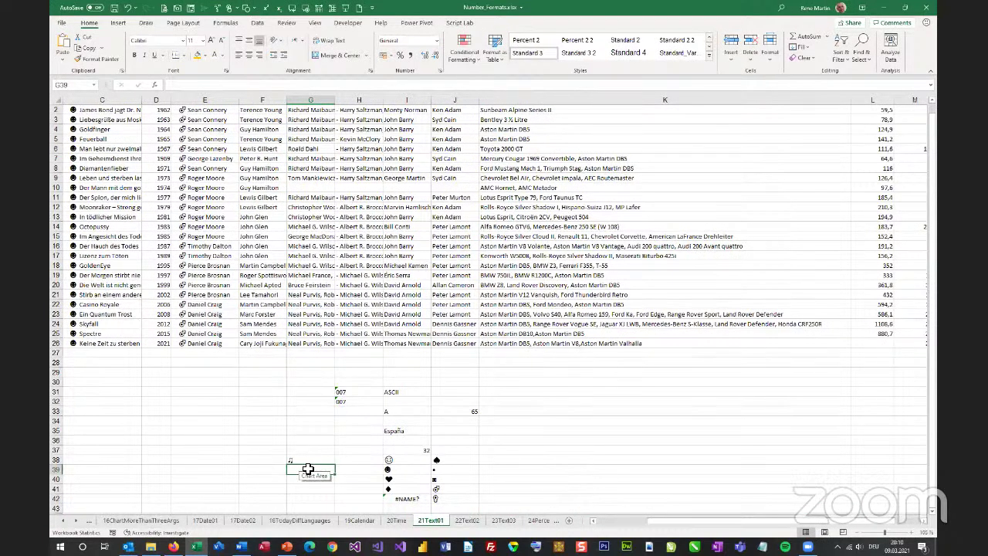
scroll(420, 473, up, 1)
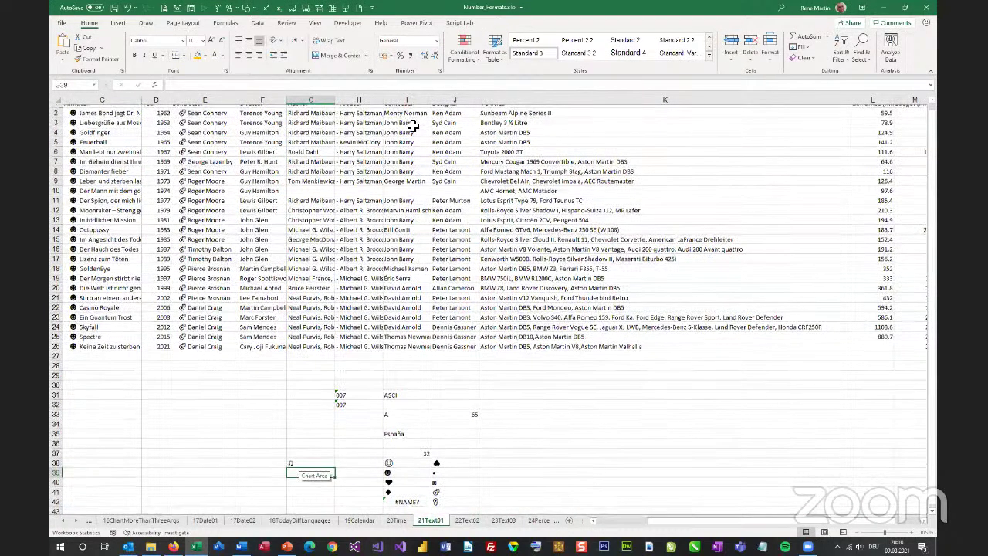
Step: Give Composer names I2:I26 a custom format (;;@ code) with a ♫ note prefix
scroll(413, 126, up, 2)
drag(407, 120, 425, 224)
key(ctrl+shift+Down)
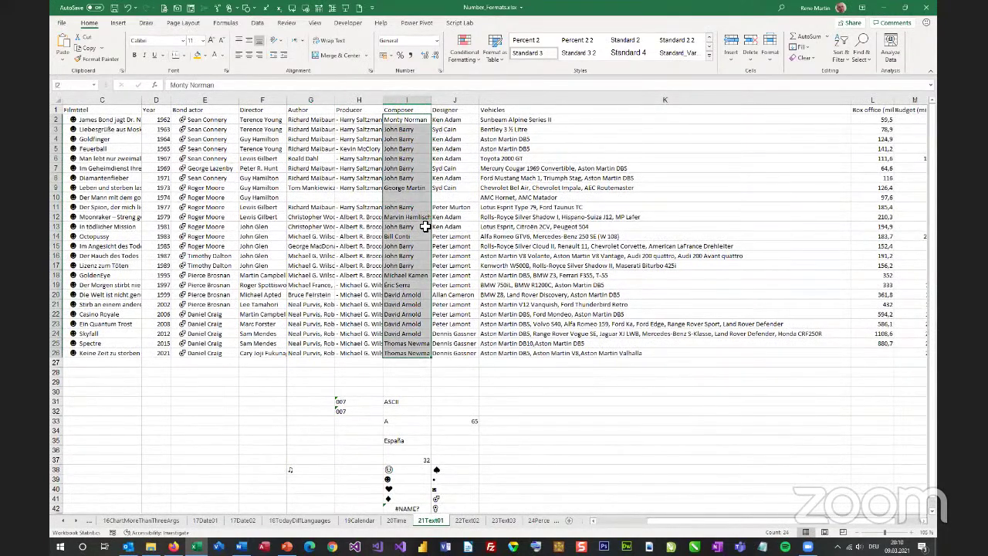
key(ctrl+1)
click(513, 237)
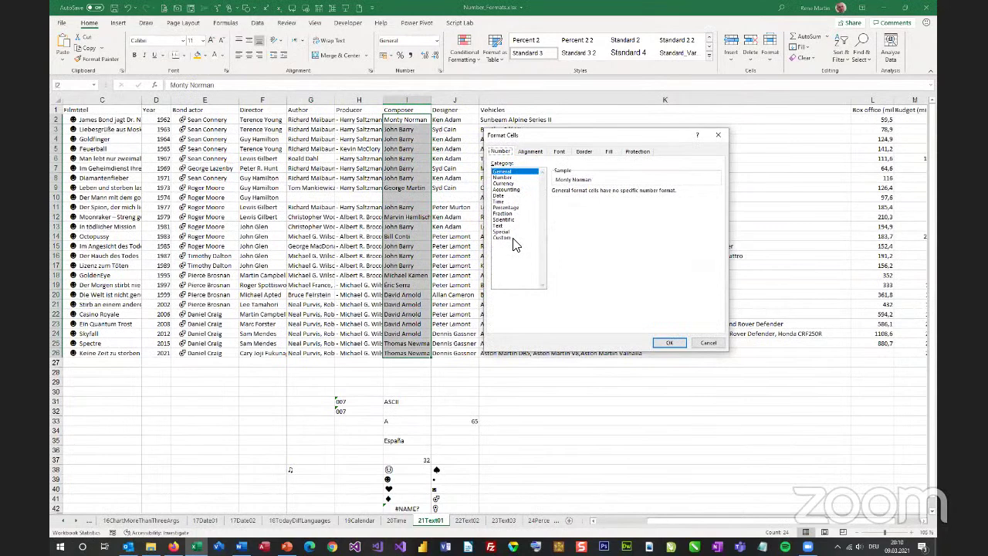
double_click(578, 199)
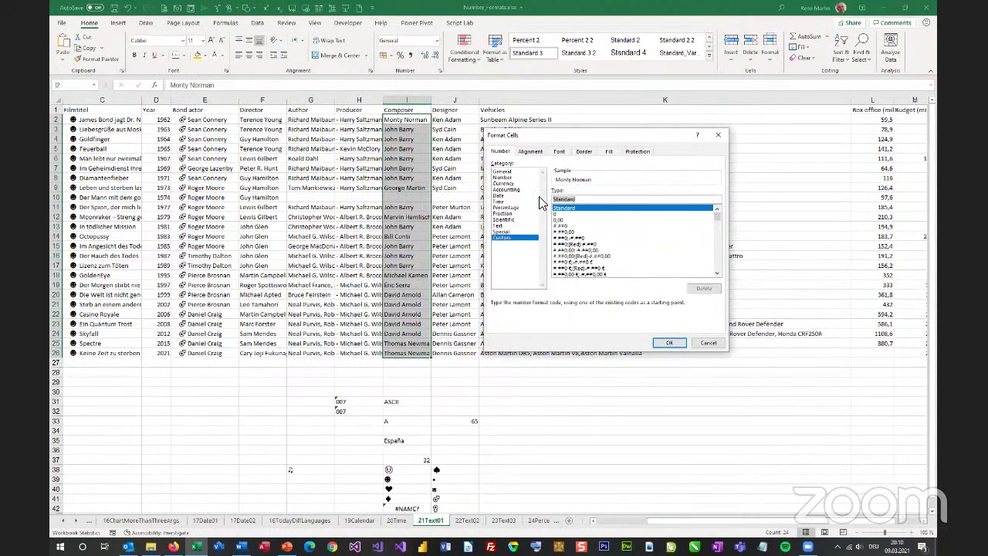
key(BackSpace)
text(;;)
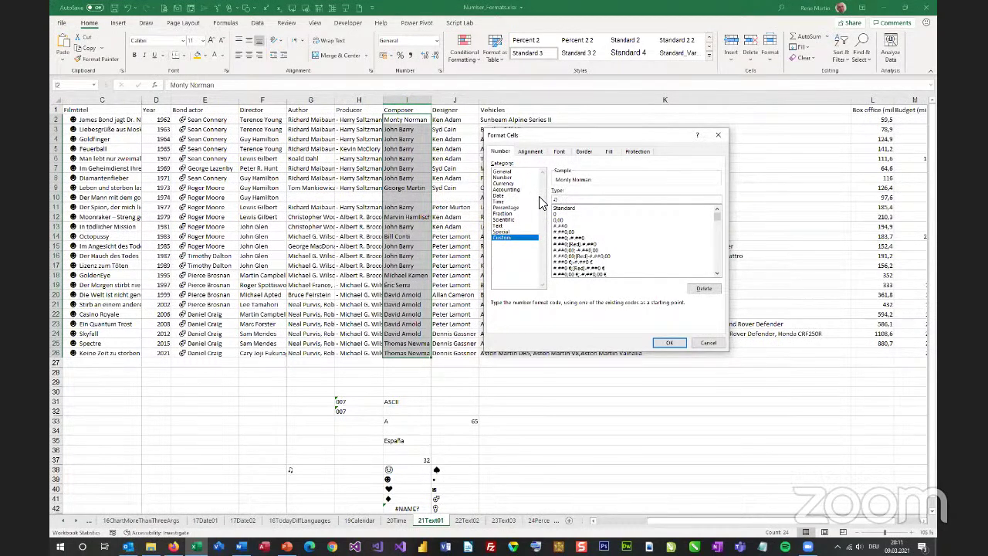
text(@)
click(670, 342)
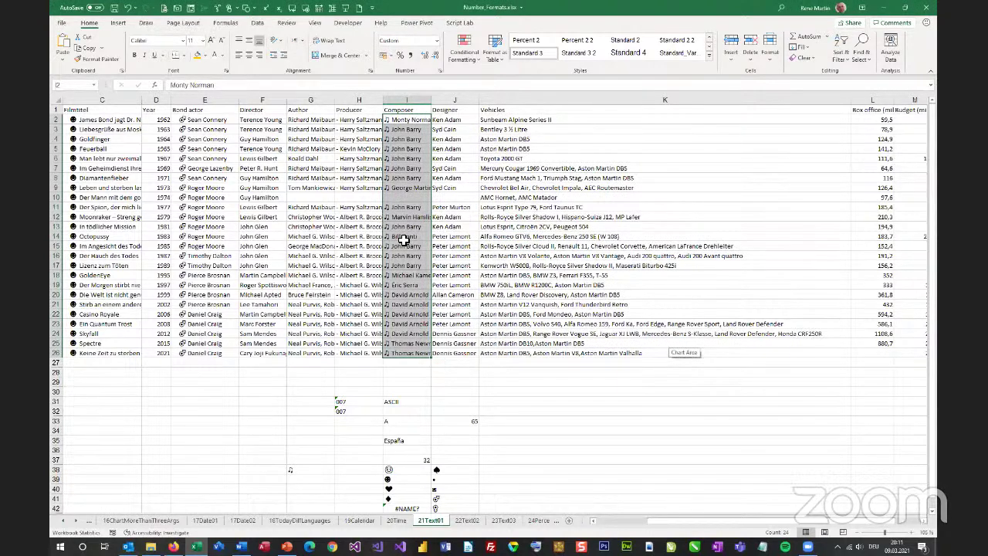
Step: Set the Composer cells to Left (Indent) horizontal alignment with an increased indent
click(371, 71)
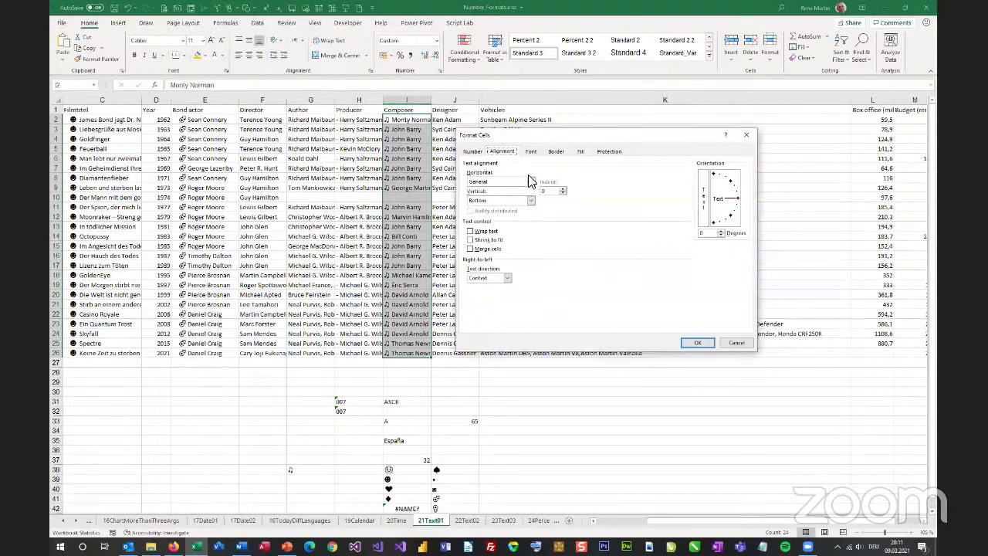
click(531, 181)
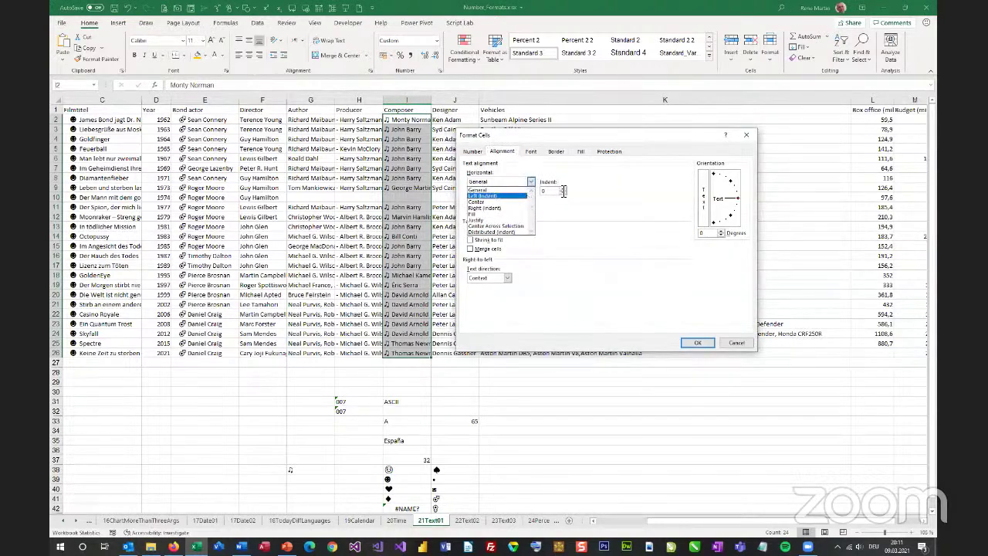
key(Return)
click(562, 190)
click(562, 189)
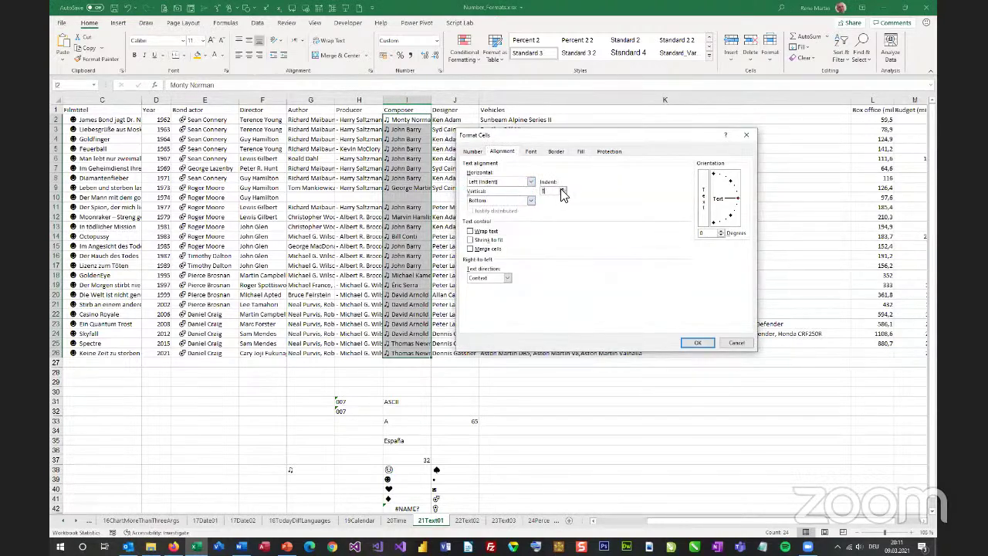
click(691, 342)
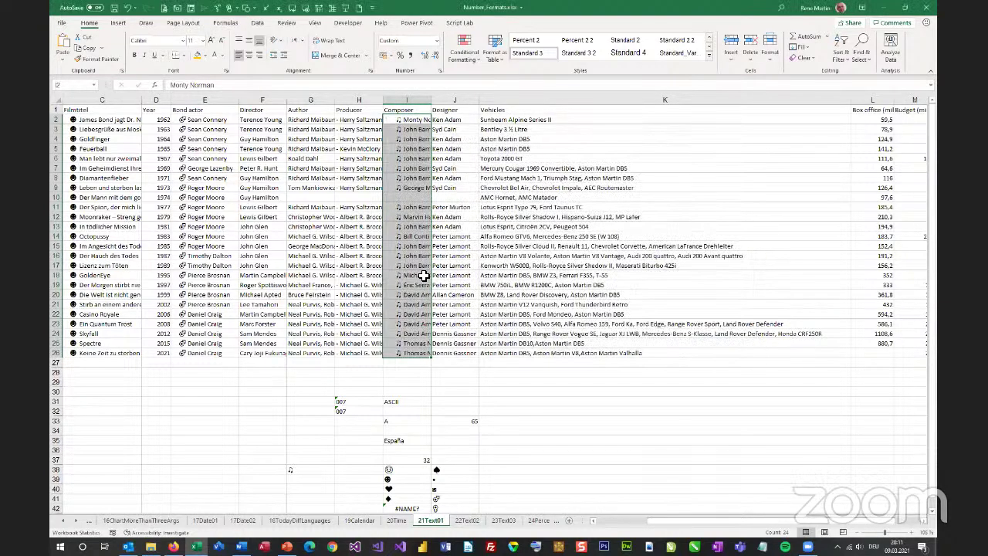
click(420, 120)
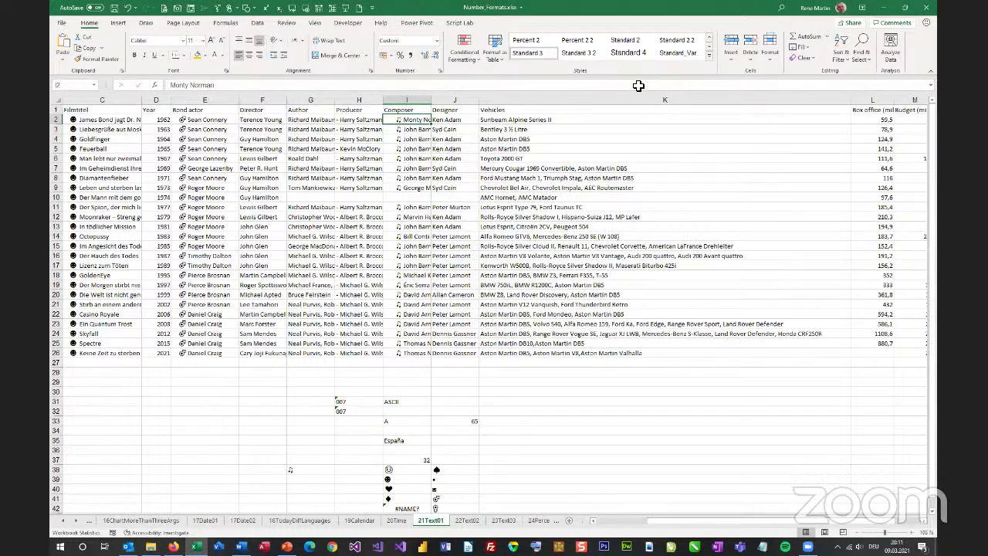
Step: Select Designer names J2:J23 and browse Cell Styles without applying any style
drag(455, 120, 458, 351)
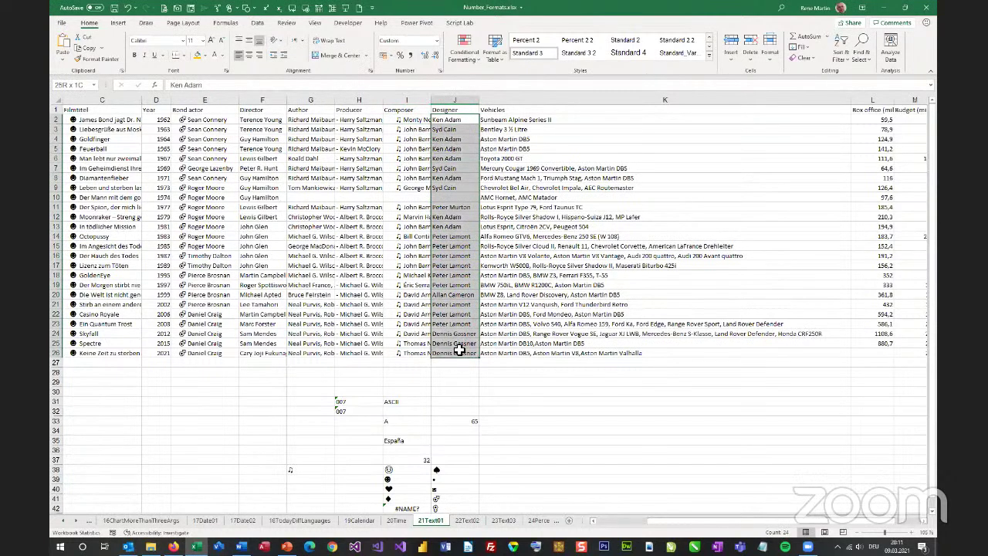
click(709, 56)
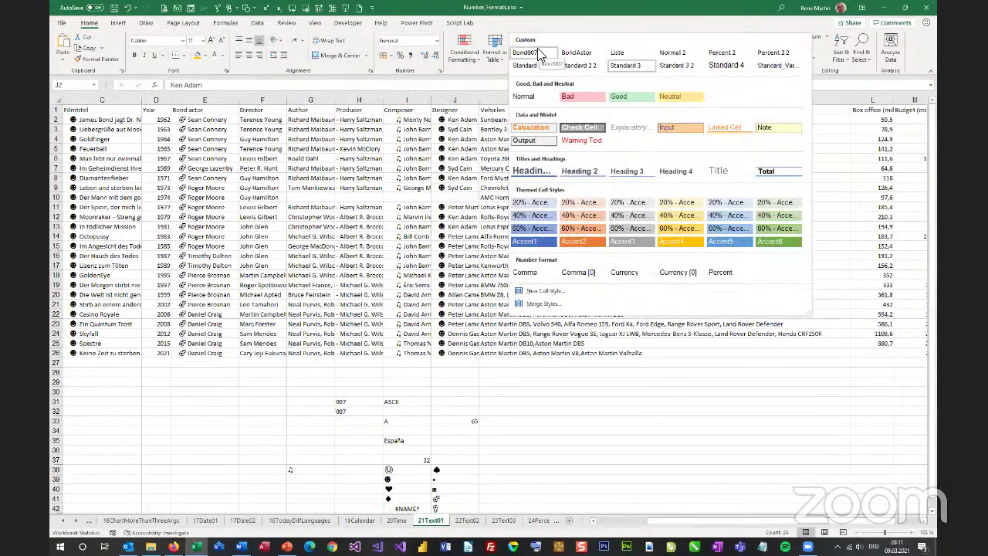
click(422, 319)
click(462, 325)
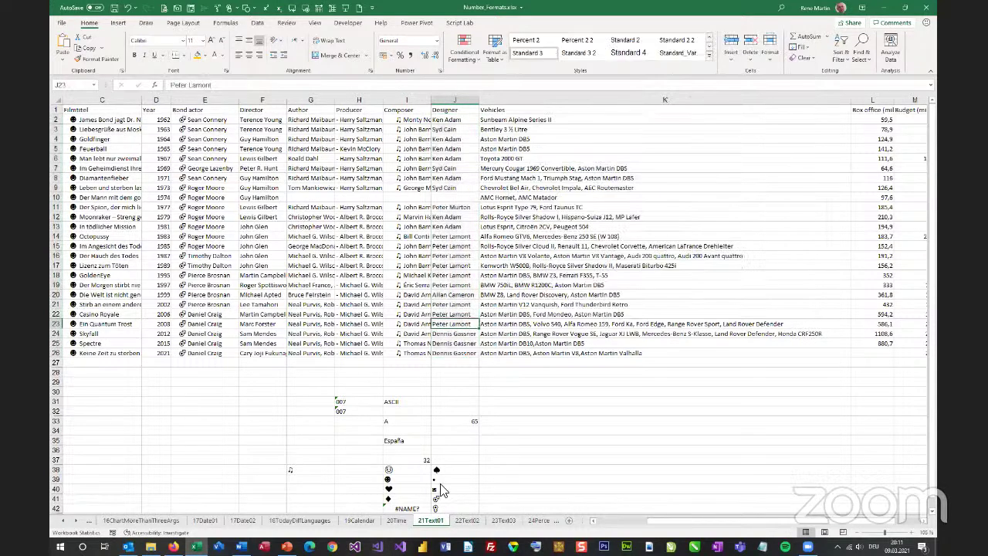
Step: Rename the 21Text01 sheet to 21_Text01
double_click(430, 522)
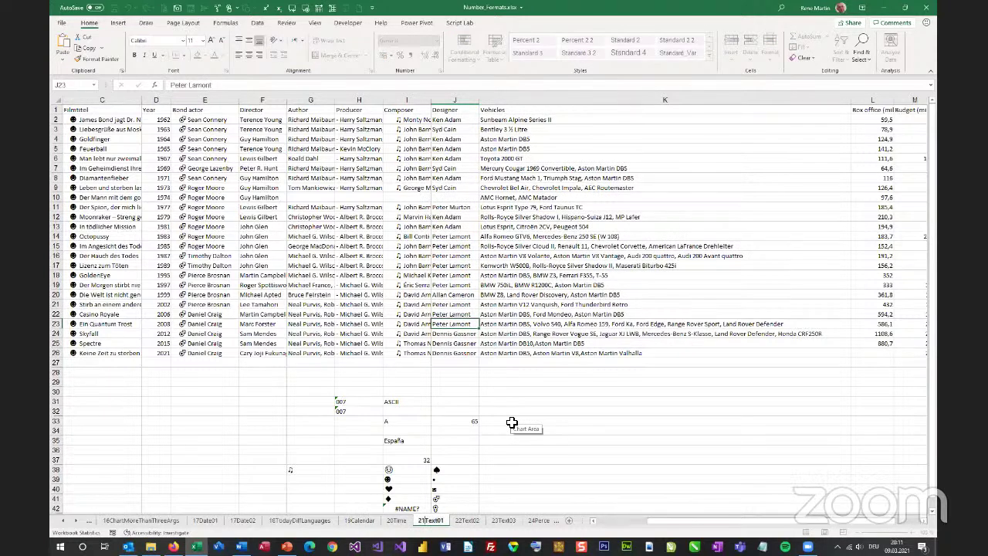
text(_)
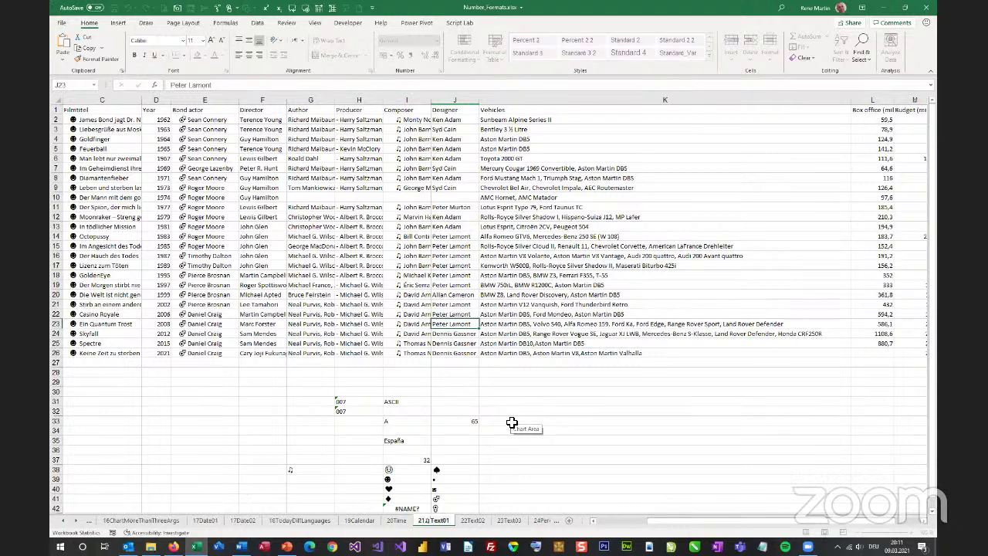
key(Return)
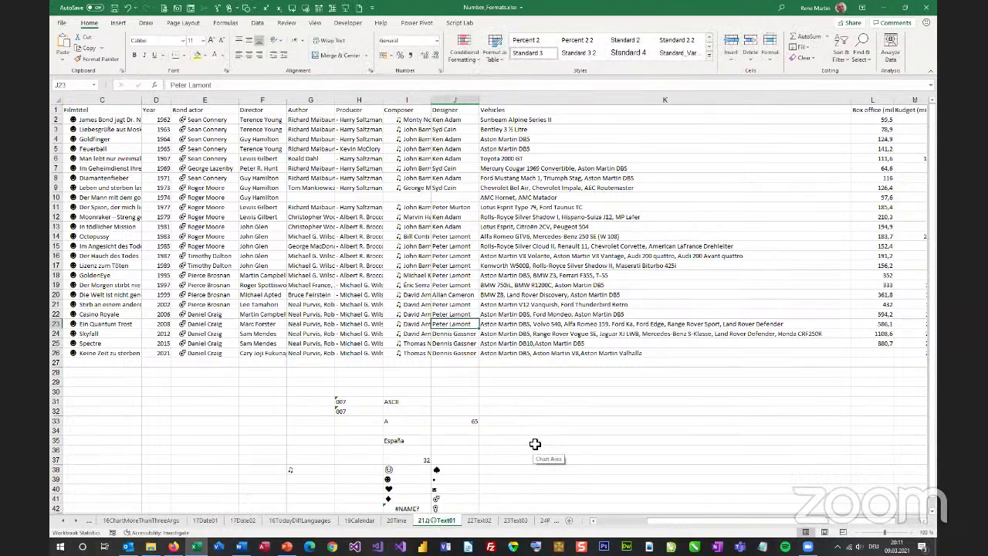
Step: On sheet 22Text02, set the Betrag amounts from O13 to Number, then back to General
click(479, 521)
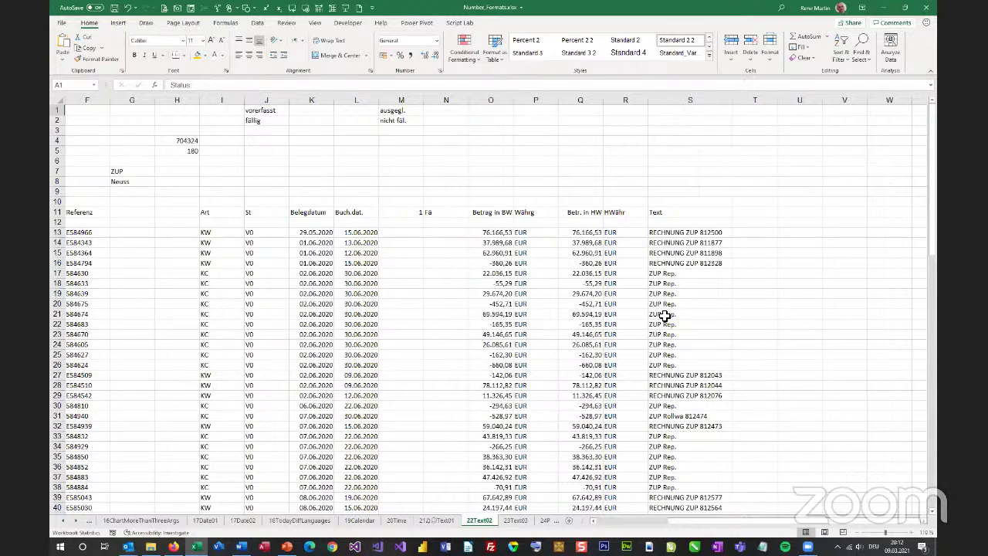
drag(491, 234, 499, 357)
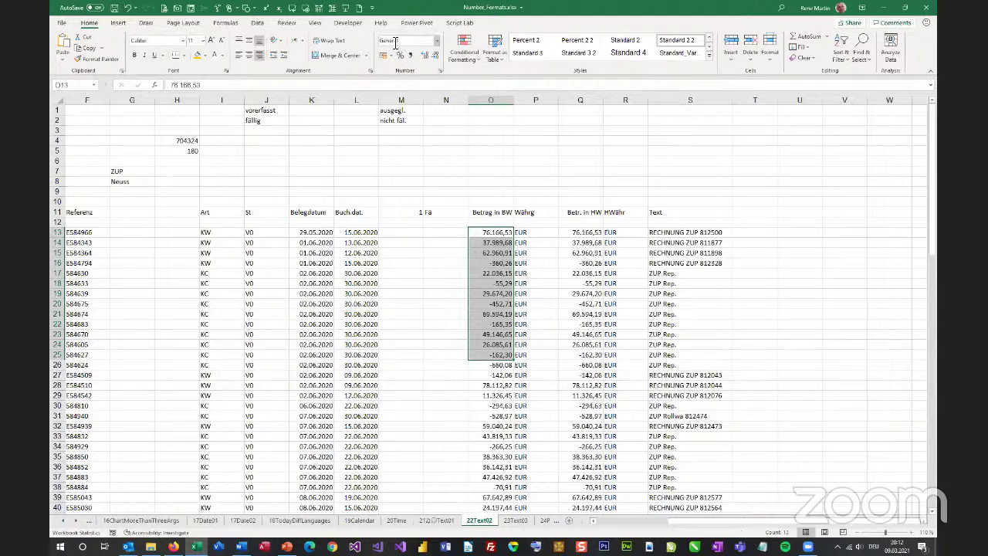
click(437, 44)
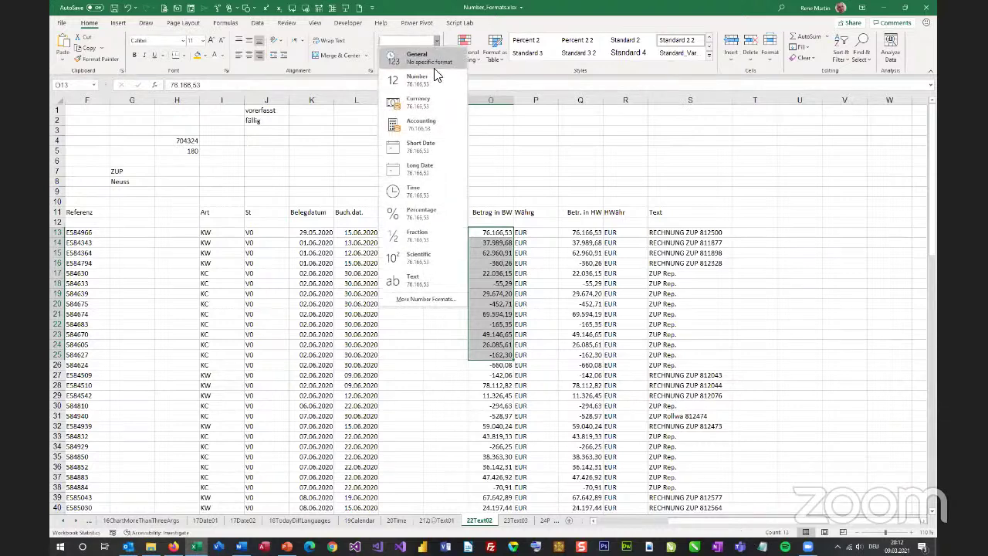
click(439, 83)
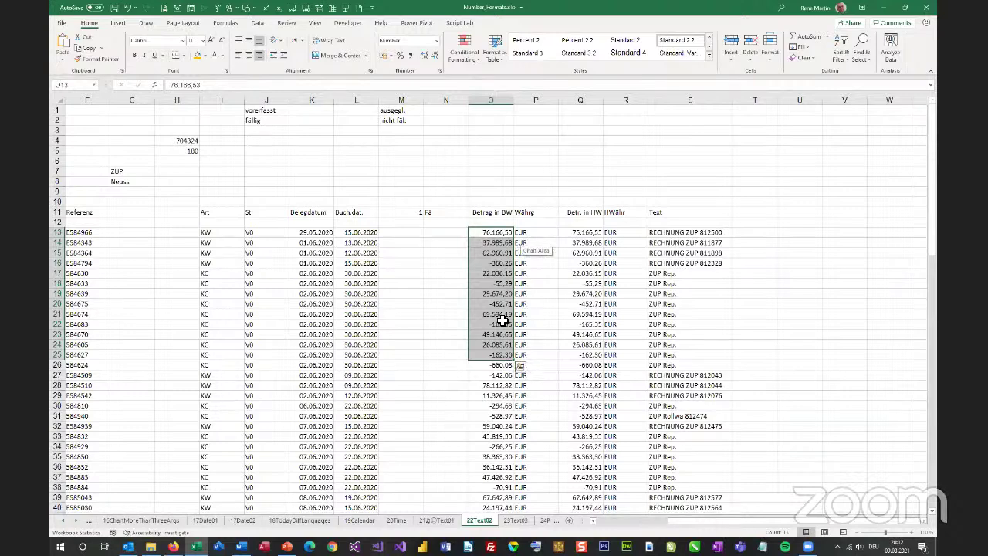
click(438, 41)
click(436, 54)
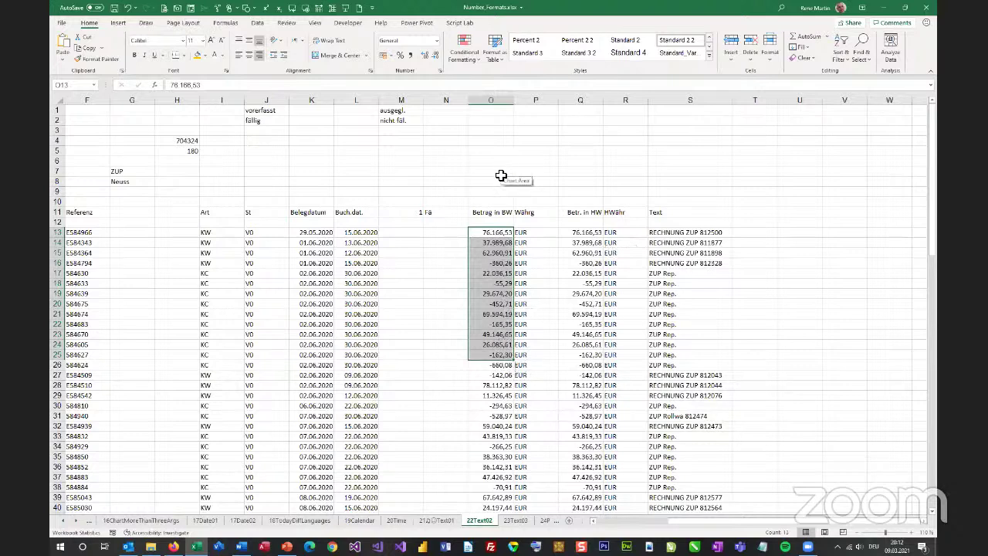
Step: Enter '007 in cell O4 as text, keeping the leading zeros
click(484, 142)
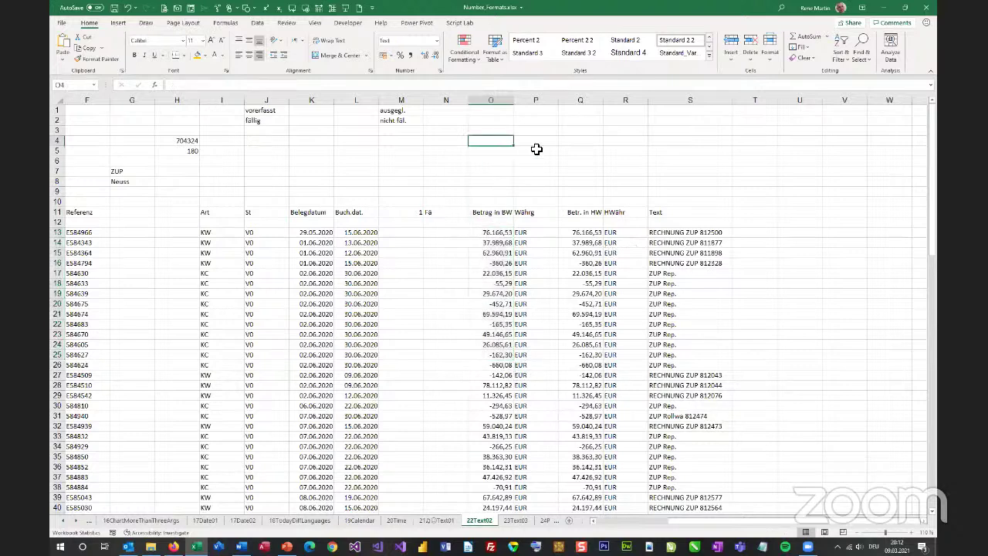
text('007)
key(ctrl+Return)
click(531, 151)
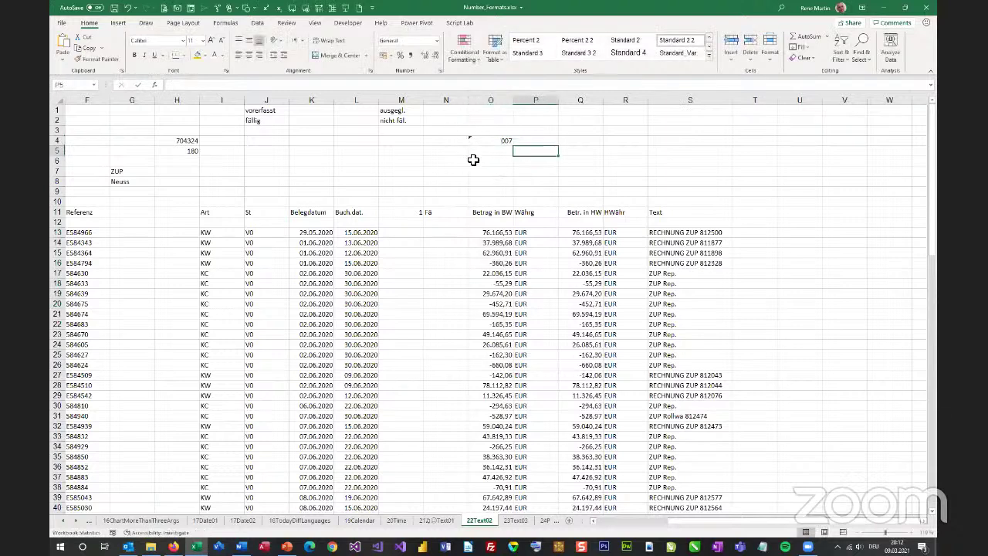
Step: Review the Proofing and Formulas error-checking settings in Excel Options, closing without changes
click(61, 23)
click(106, 305)
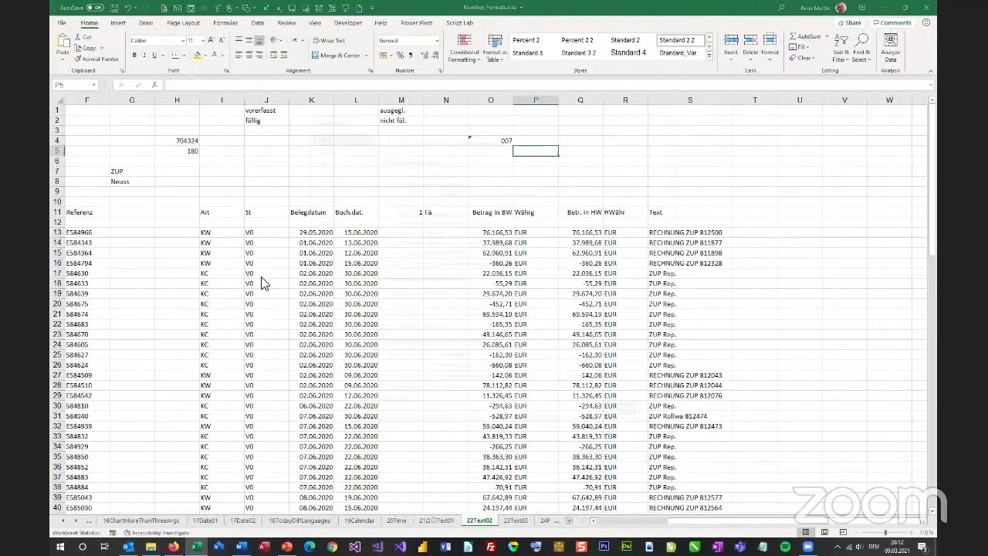
click(349, 179)
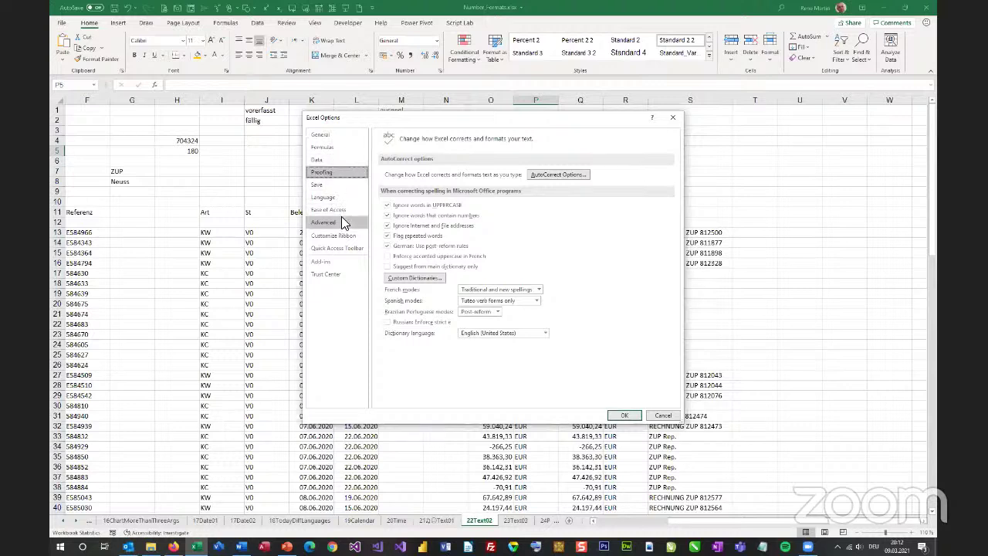
click(327, 148)
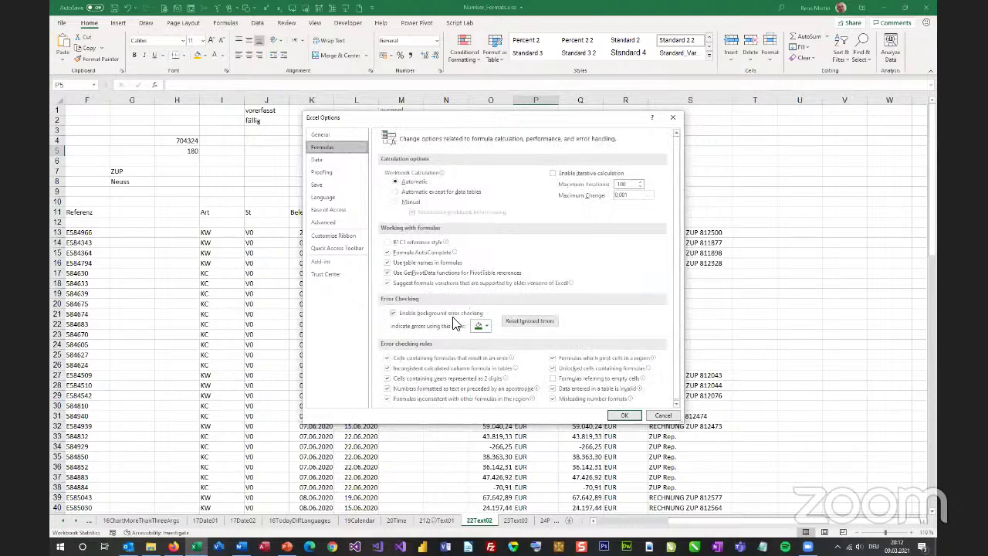
key(Return)
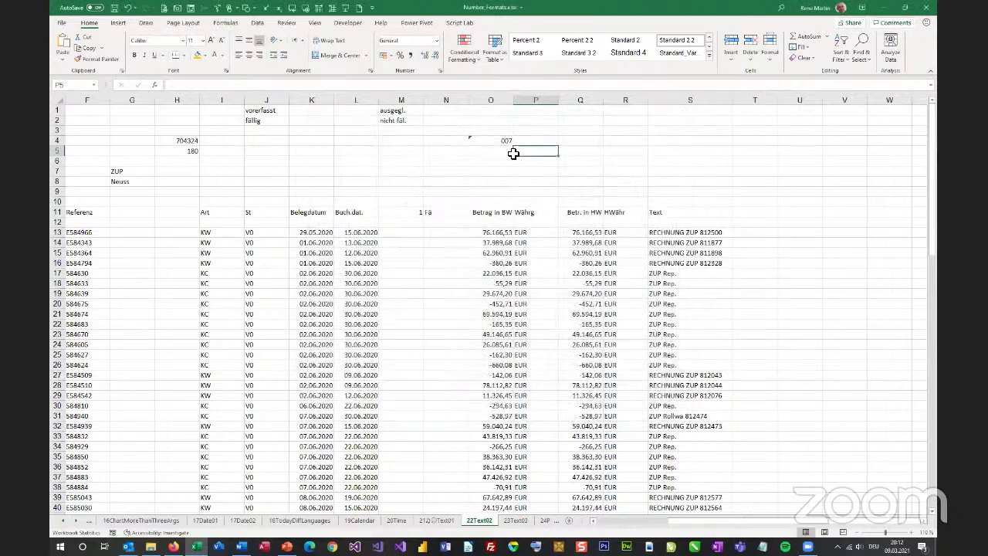
Step: Convert the text 007 in O4 to the number 7 via its error smart tag
click(494, 141)
click(459, 142)
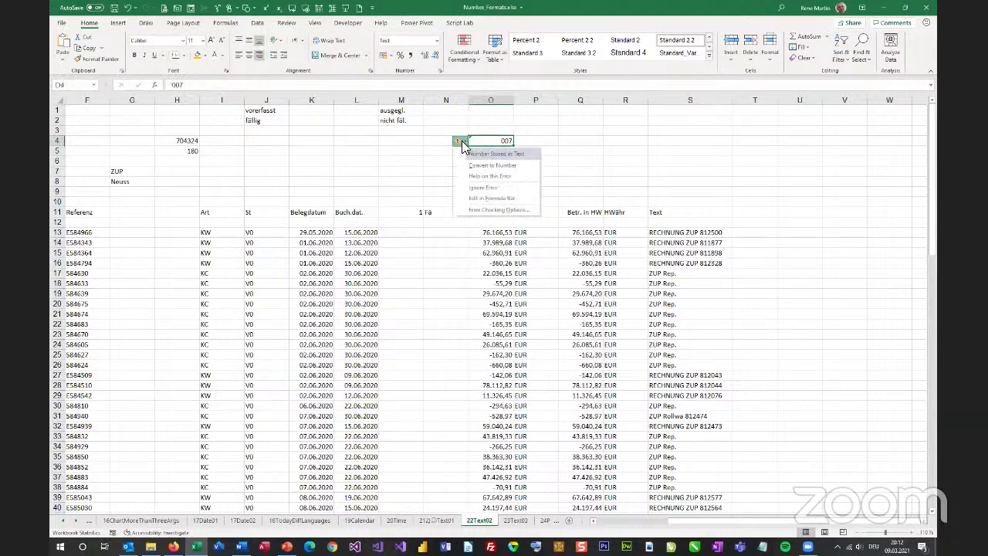
click(475, 165)
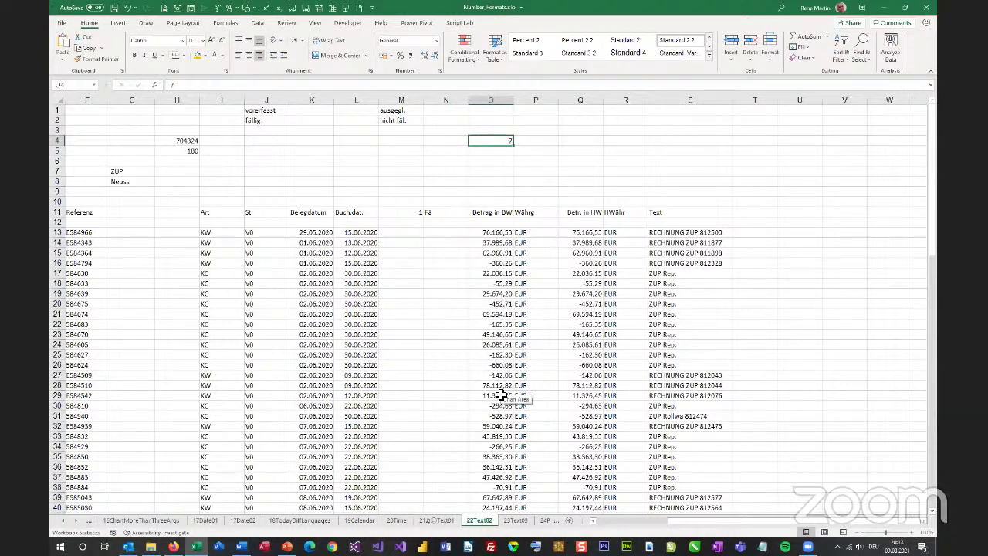
Step: Inspect the amounts in O13, O14 and O15, then select O13:O15
click(488, 236)
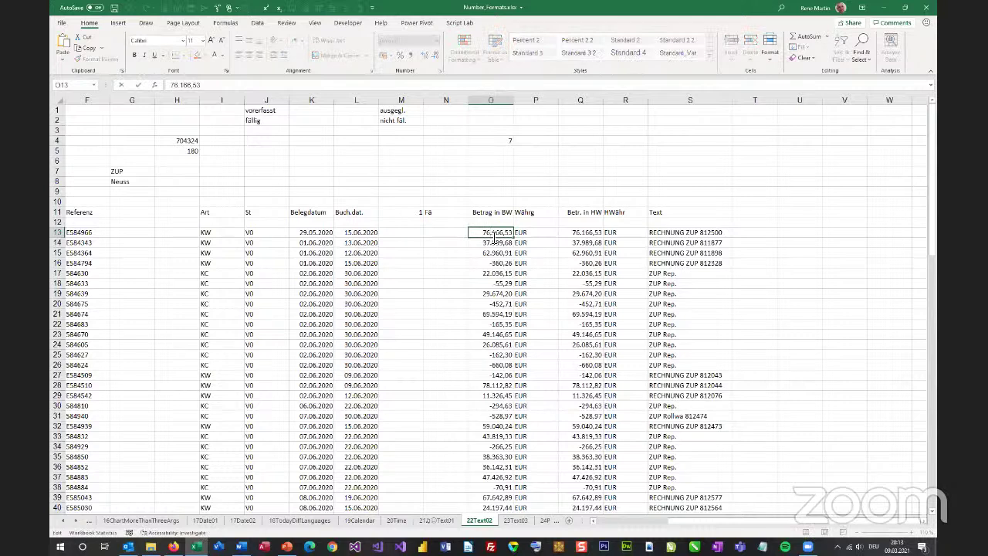
click(495, 247)
click(498, 255)
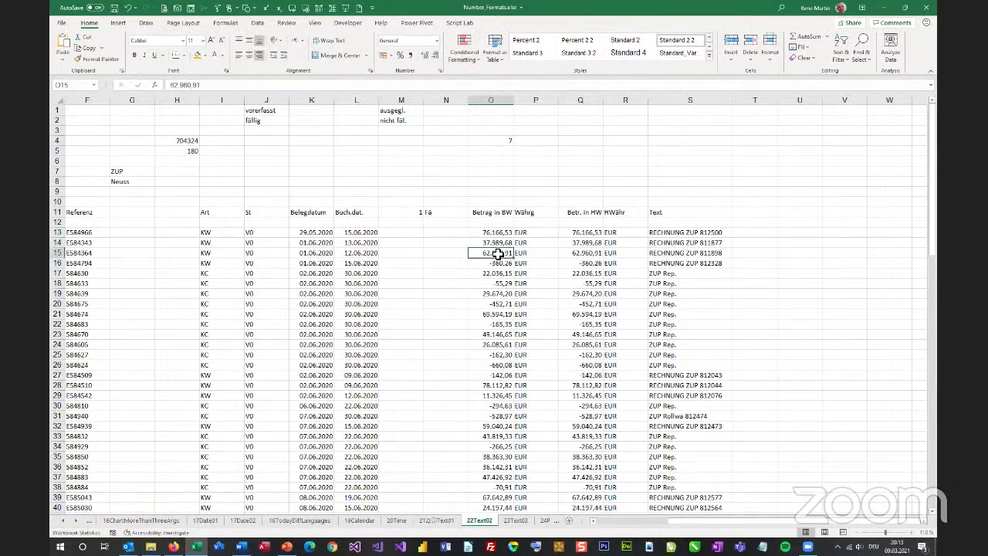
double_click(498, 253)
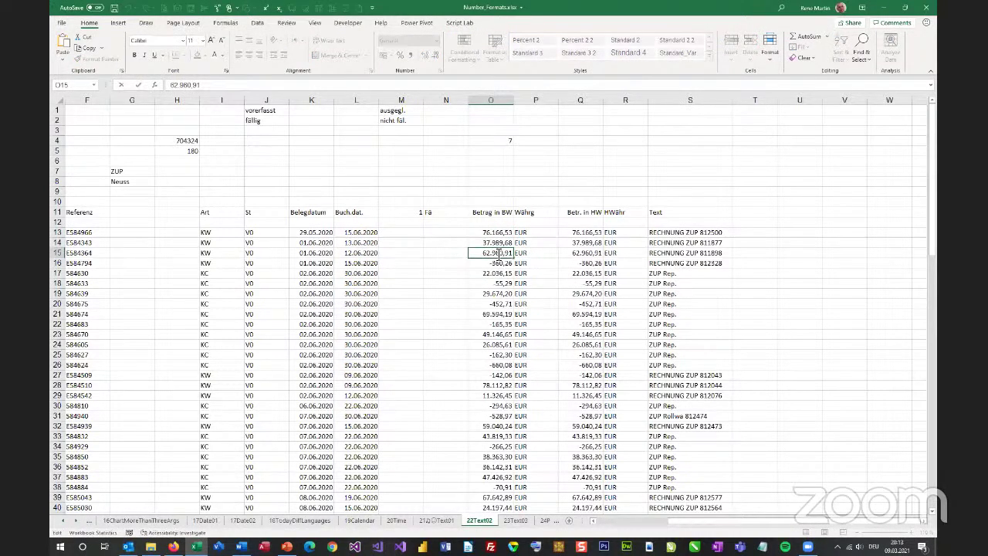
drag(491, 231, 501, 252)
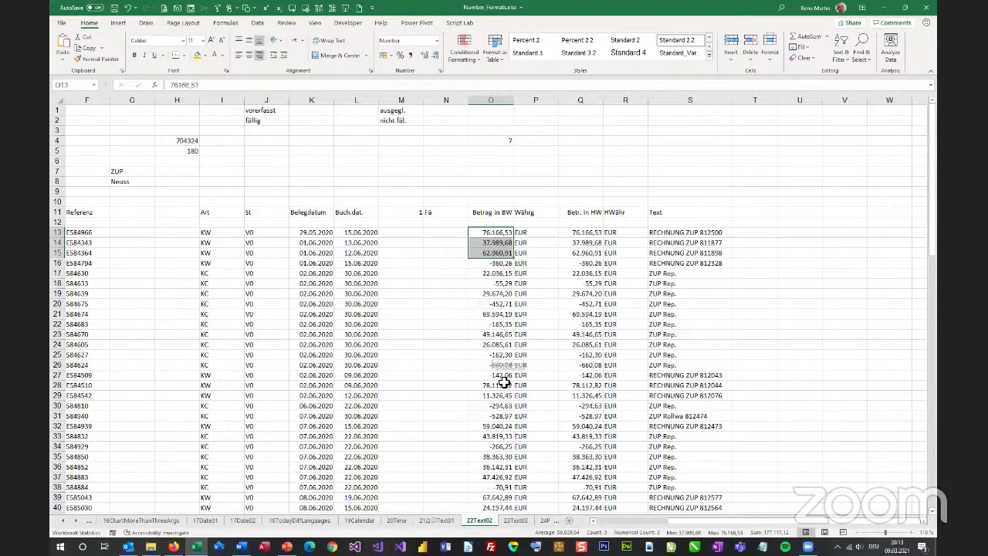
Step: Enter =O16*1 in N16, fill it down to N21, and paste N16:N21 back as values
click(450, 264)
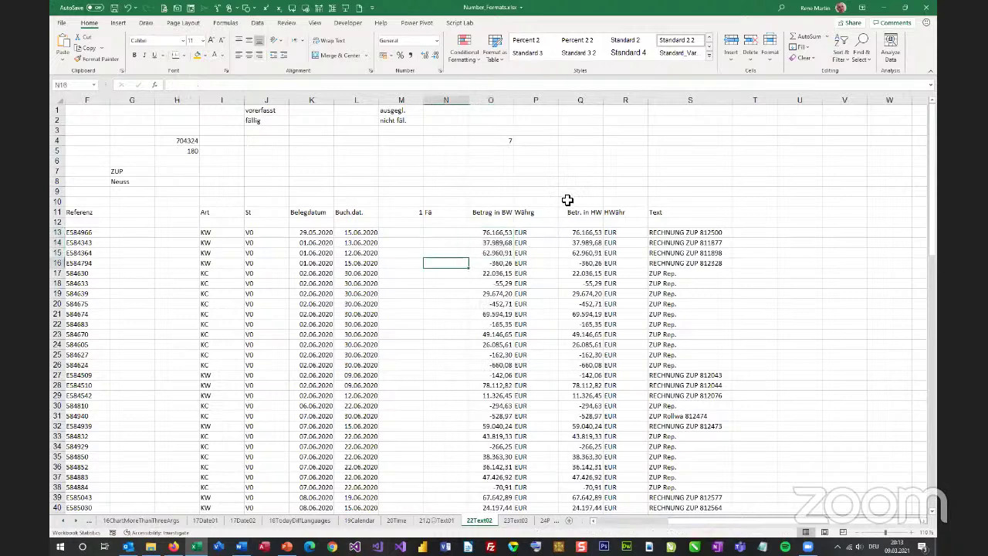
text(=)
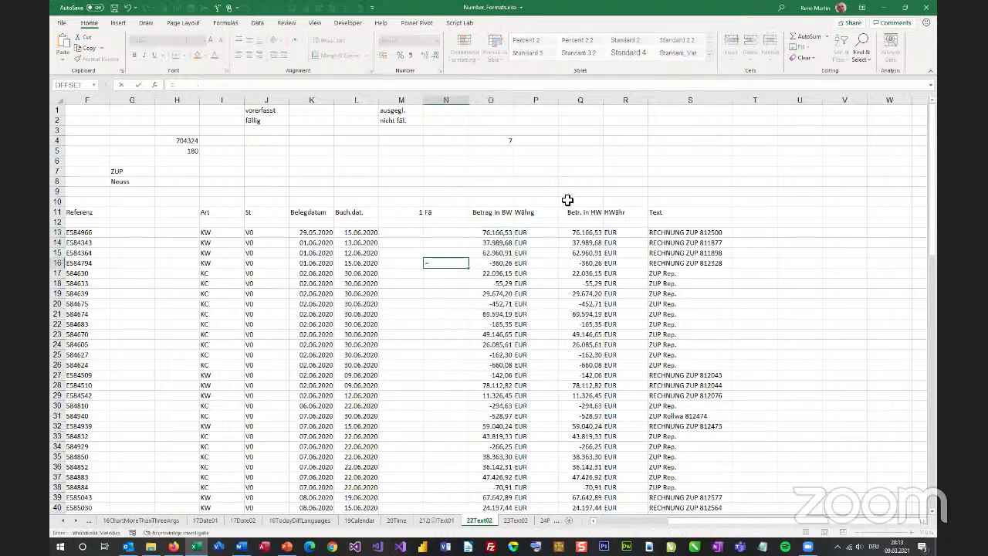
key(Right)
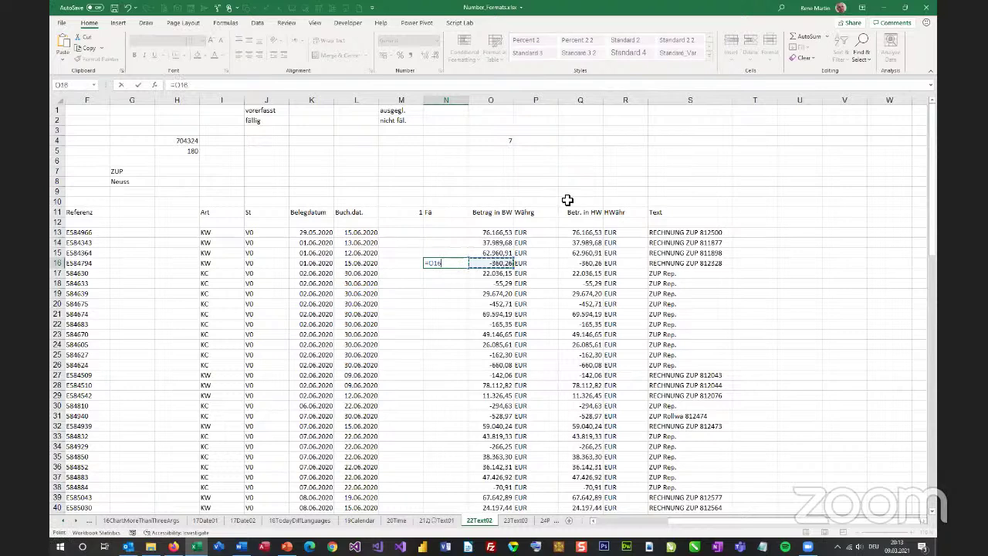
text(*)
key(ctrl+Return)
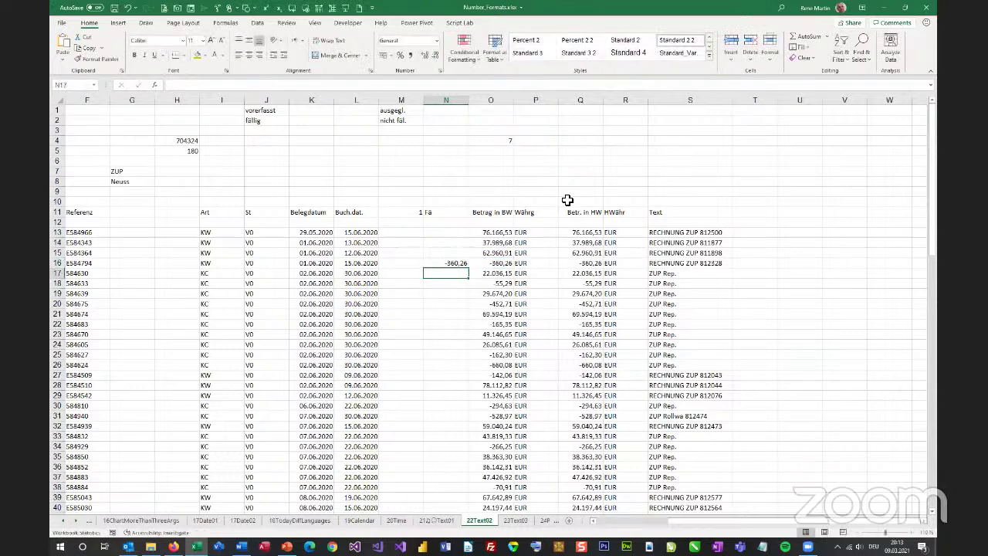
drag(468, 268, 469, 318)
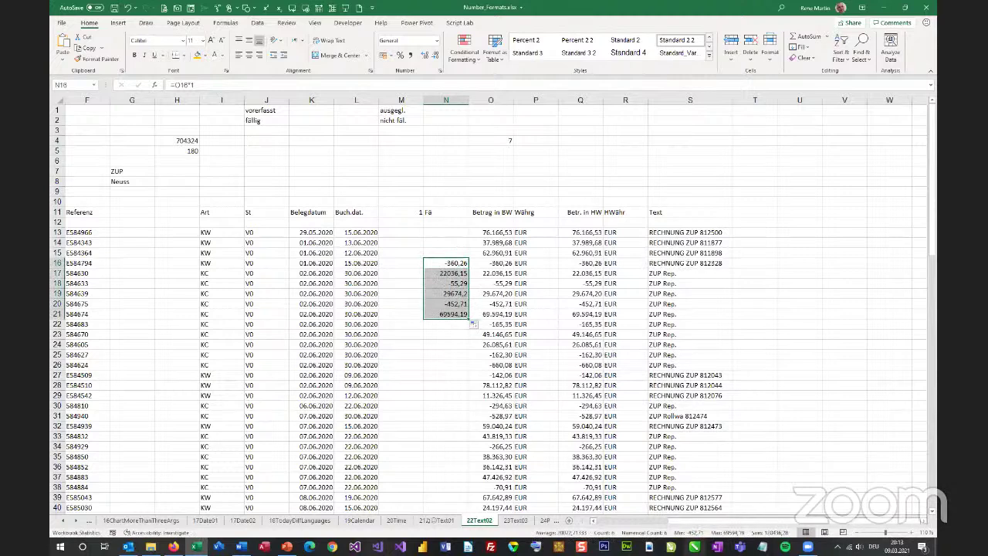
right_click(445, 296)
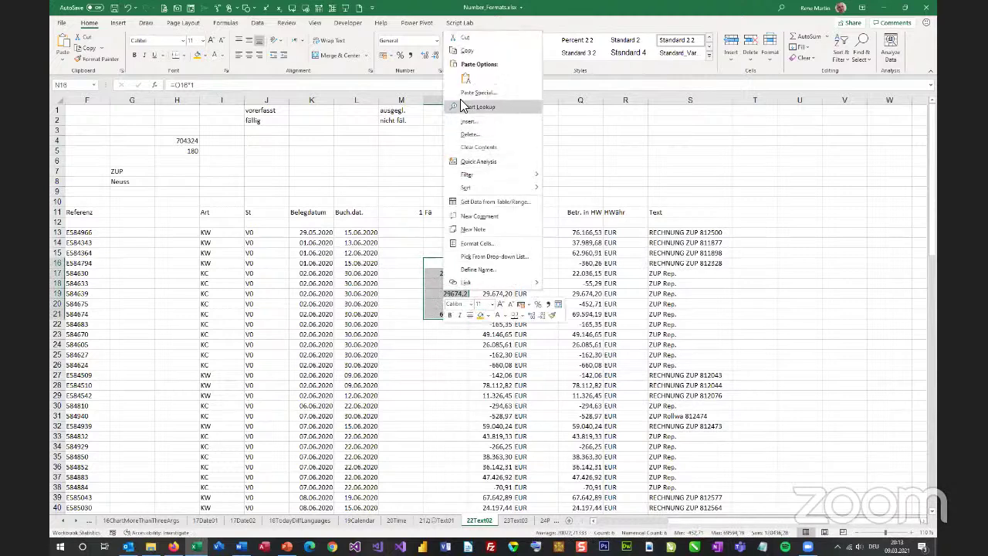
click(471, 48)
right_click(454, 266)
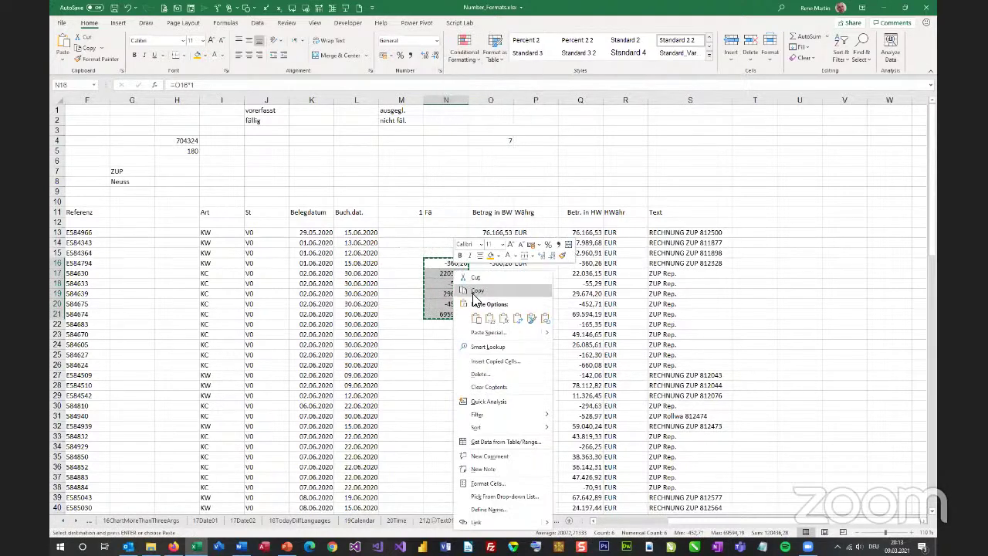
click(491, 320)
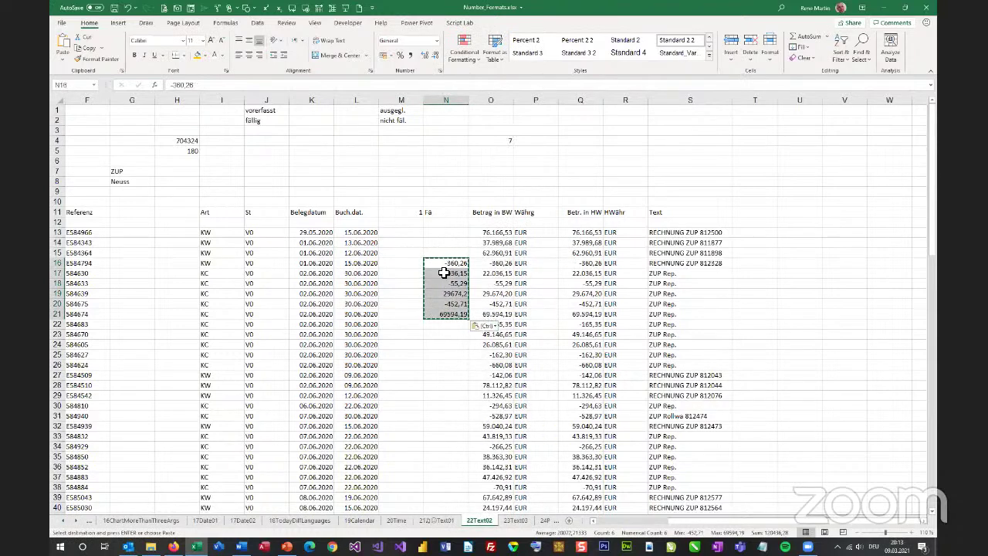
key(Escape)
Step: Enter =VALUE(O22) in cell N22
click(454, 323)
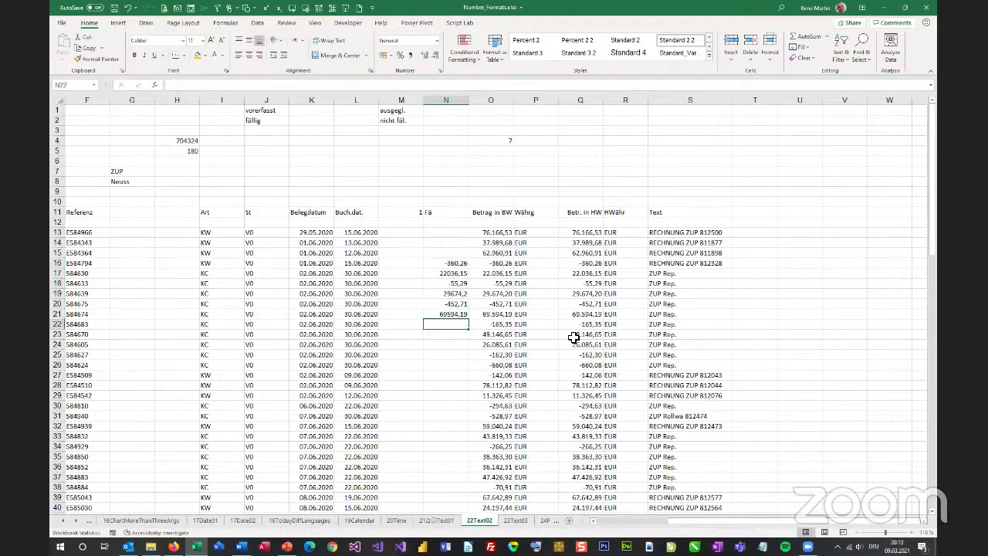
text(=v)
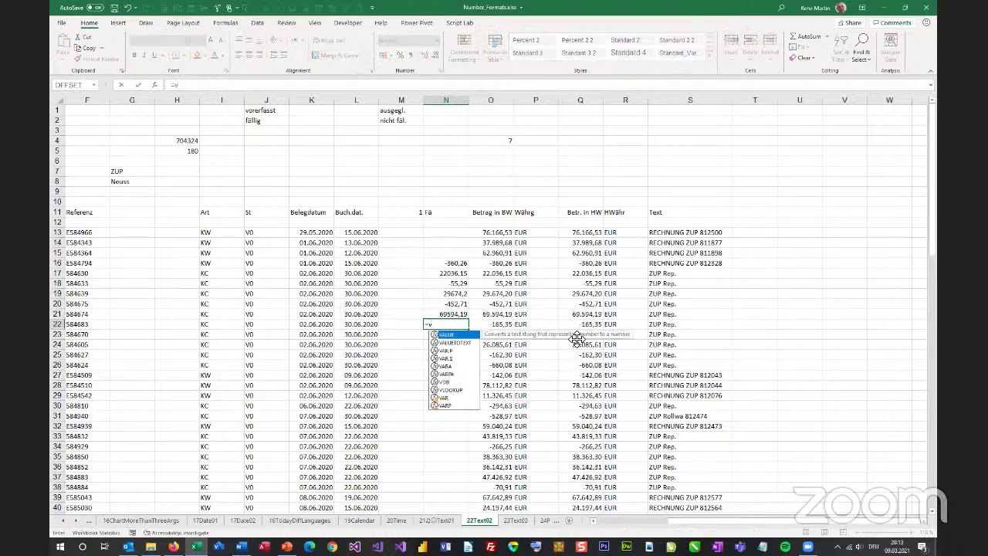
key(Tab)
key(Right)
key(Return)
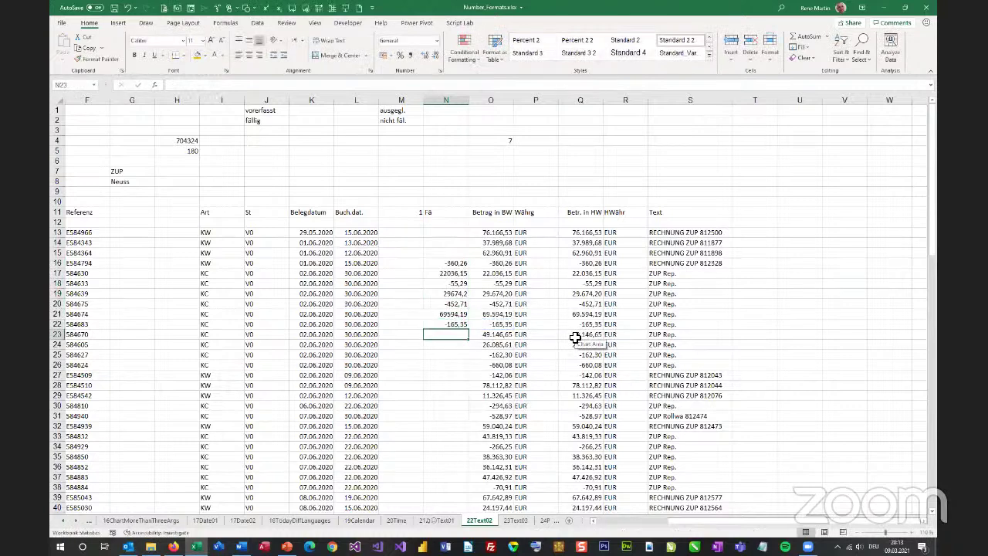
Step: Enter =--O23 in N23 and fill it down to N27
text(=)
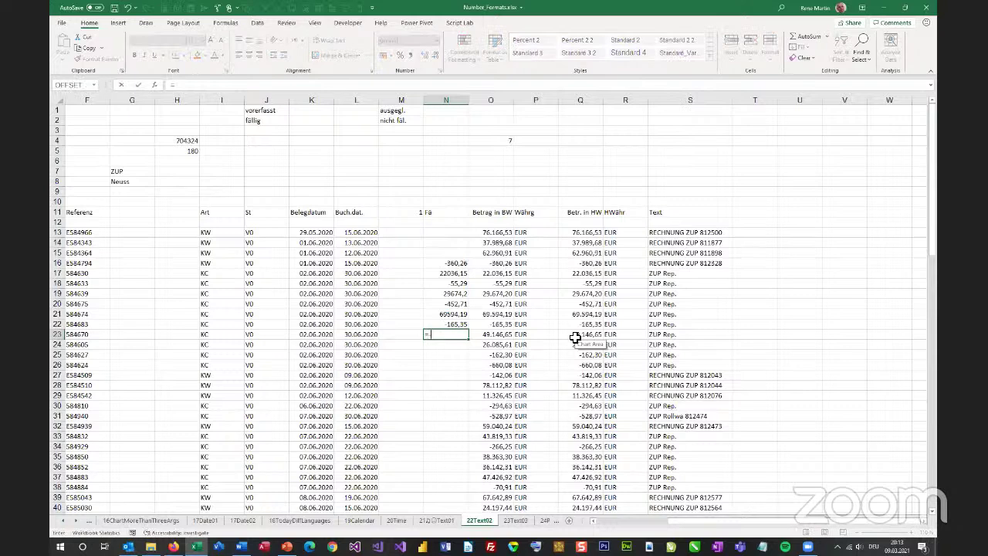
text(--)
click(508, 336)
key(Return)
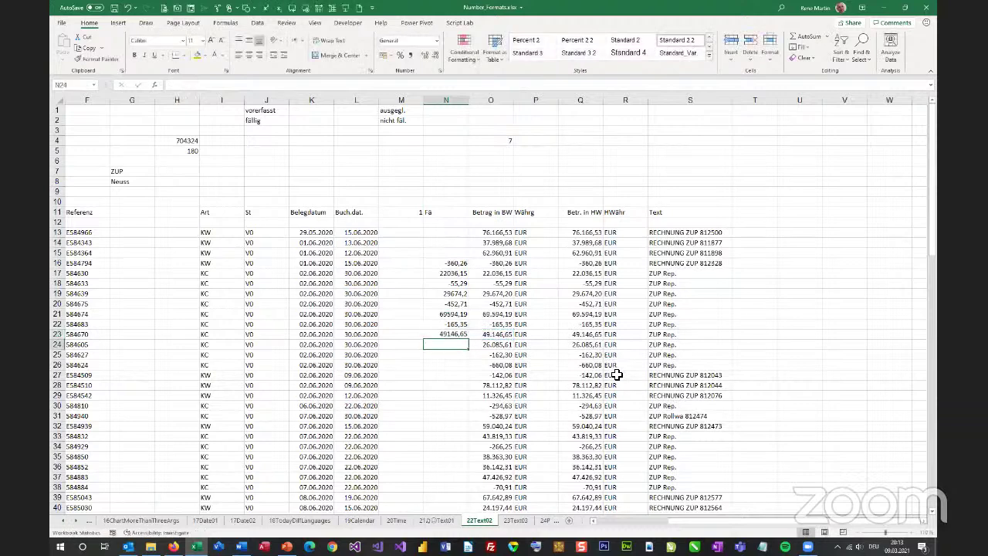
key(Up)
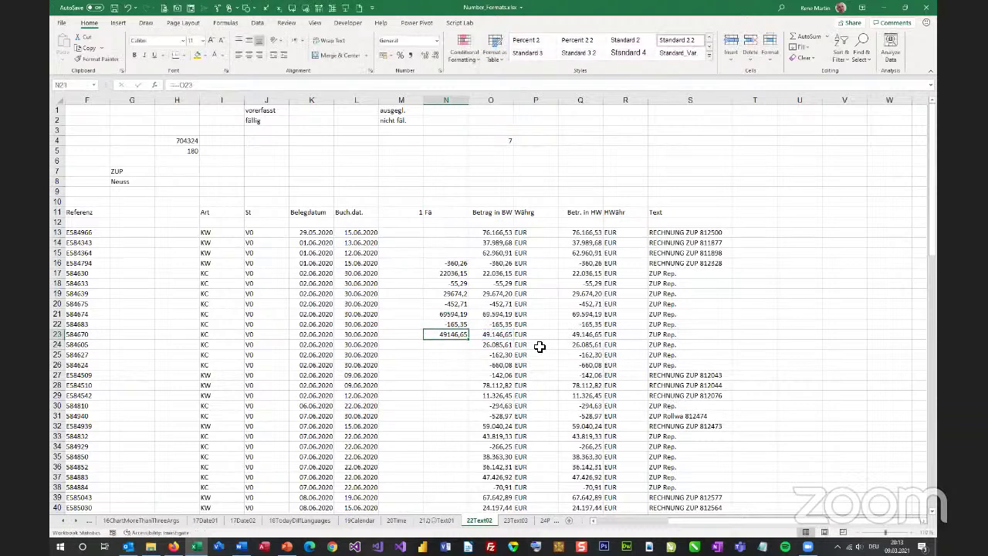
drag(470, 341, 469, 379)
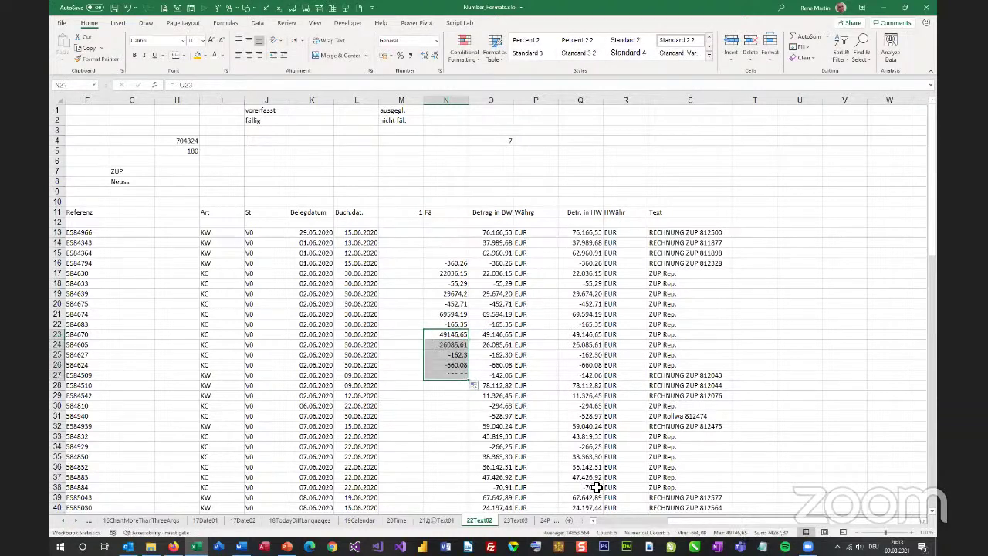
click(464, 161)
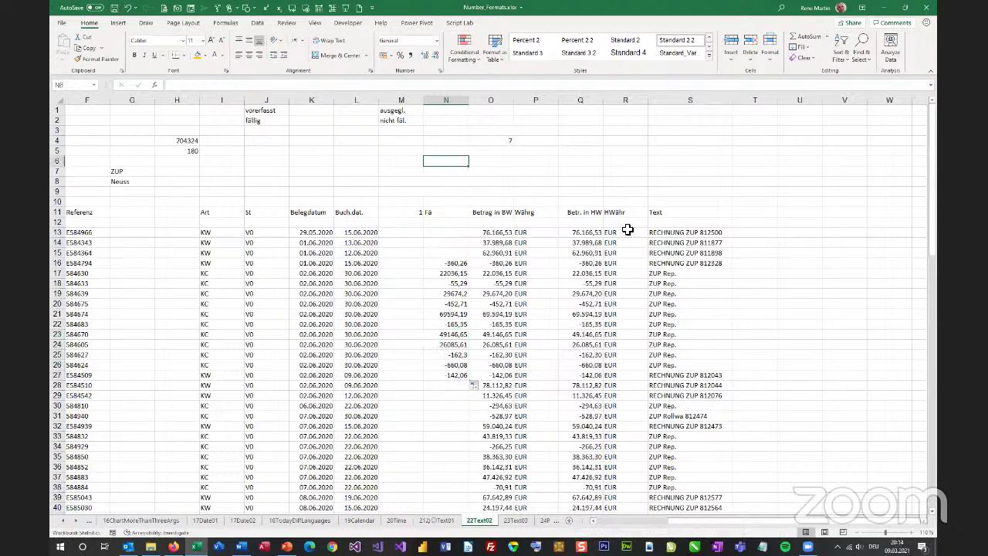
Step: Enter 1 in N6 and copy it
text(1)
right_click(457, 160)
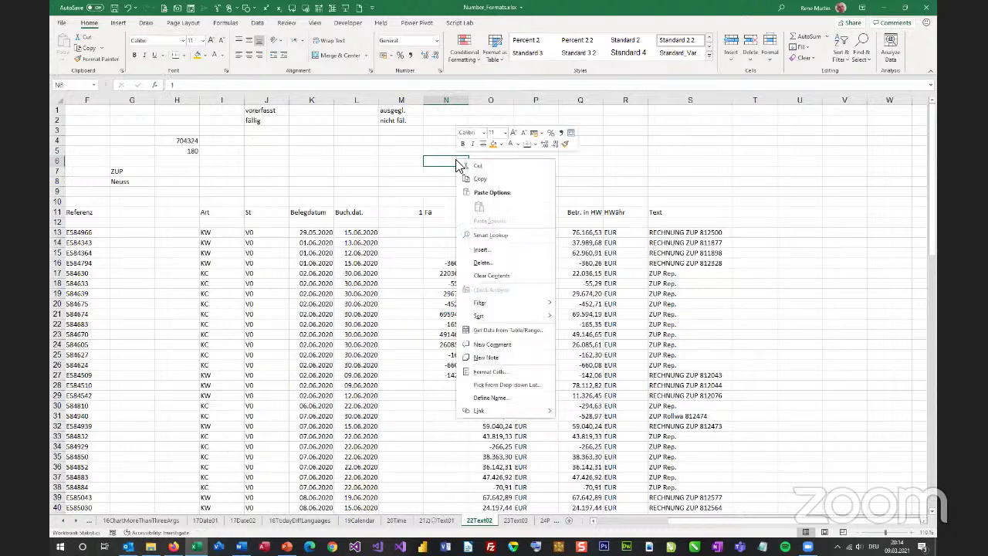
click(475, 178)
Step: Paste Special the 1 onto O13:O29 as Values with Multiply to make them numbers
drag(495, 236, 502, 396)
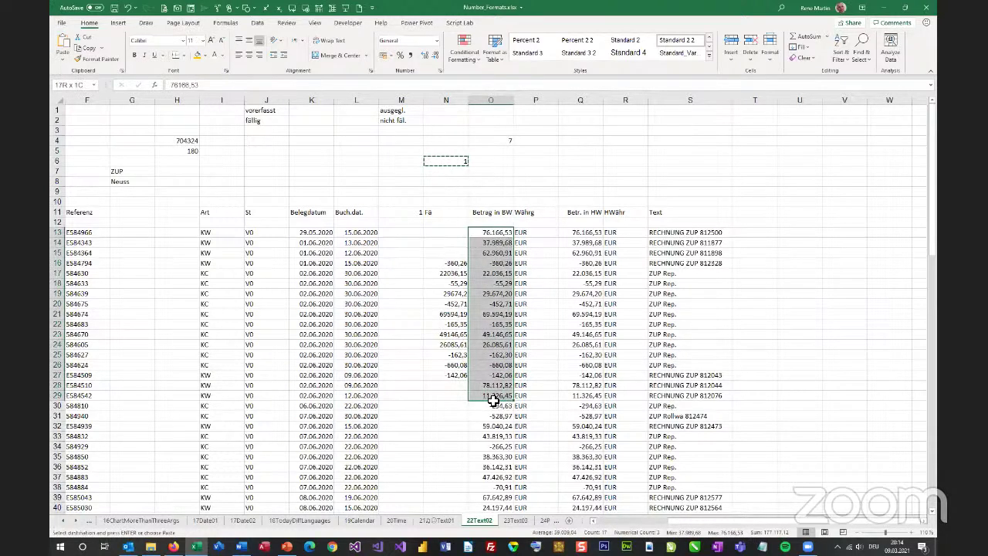
right_click(490, 269)
click(524, 324)
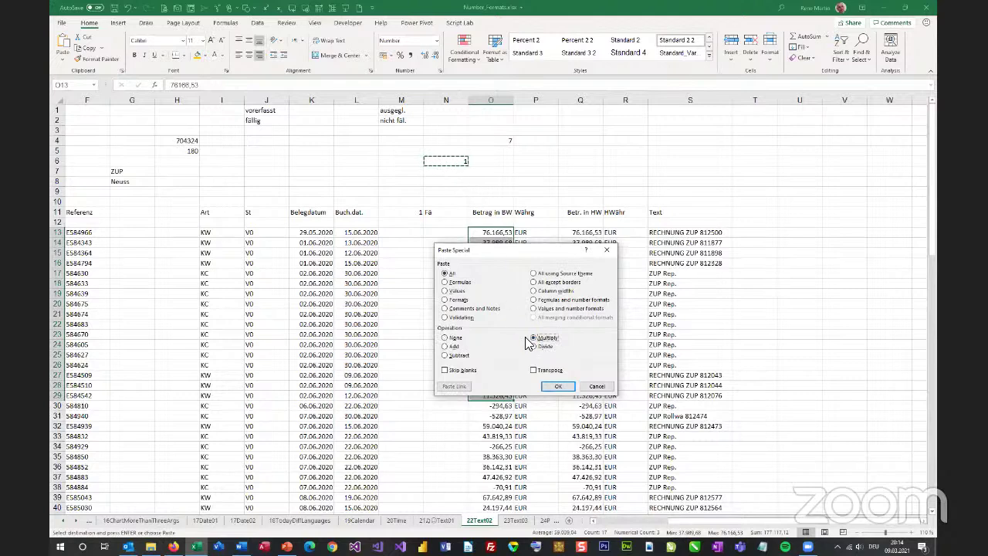
click(455, 291)
click(556, 386)
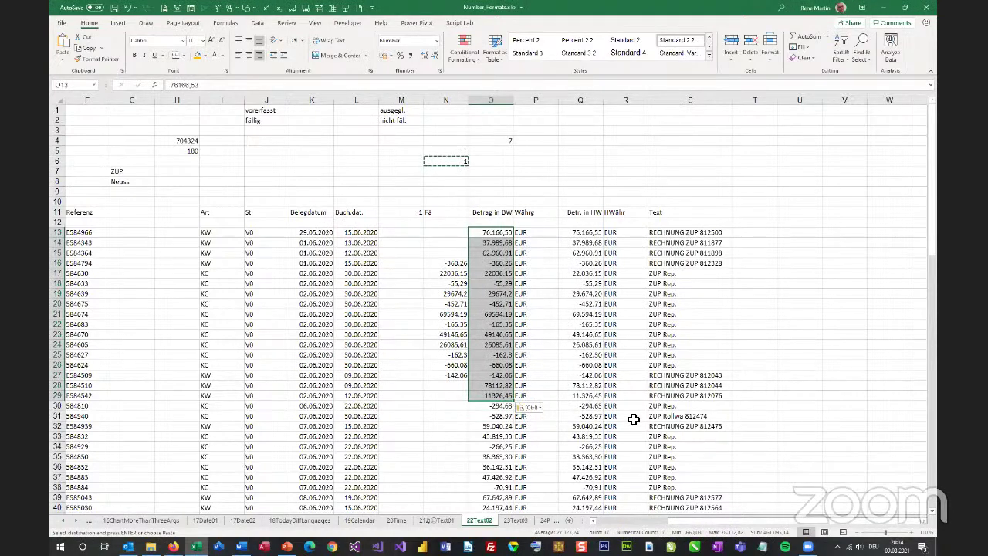
scroll(639, 413, down, 3)
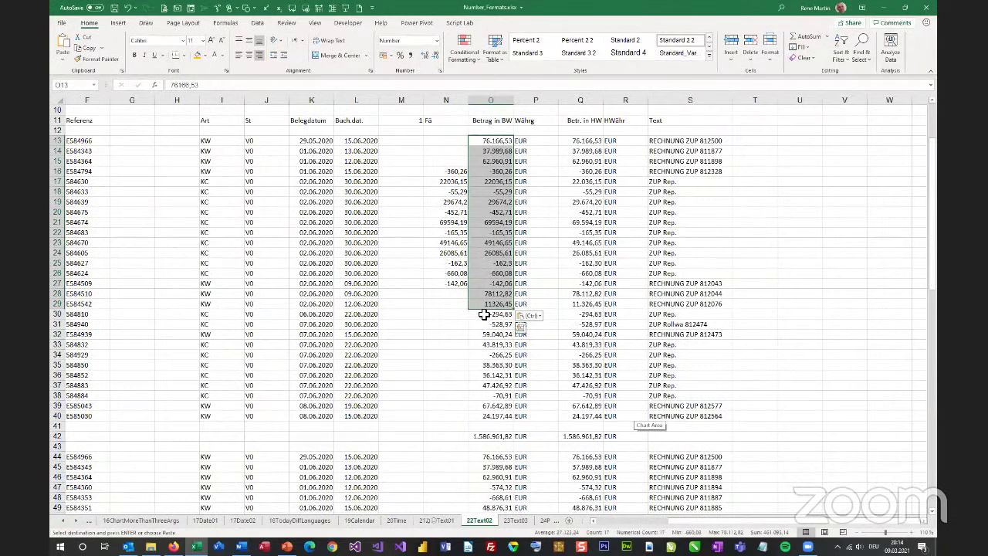
drag(484, 315, 491, 417)
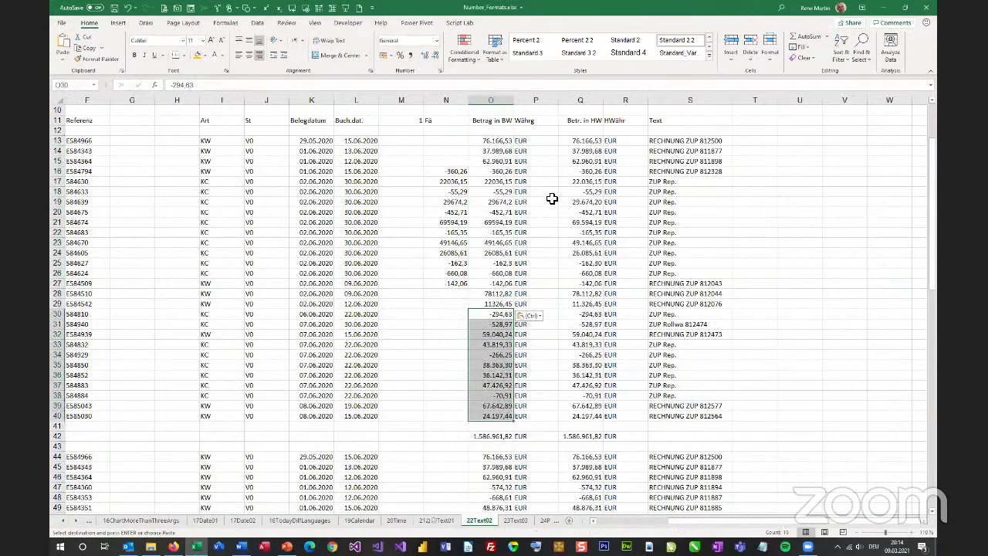
Step: Convert O30:O40 to numbers with Text to Columns, unchecking the Tab delimiter
click(260, 23)
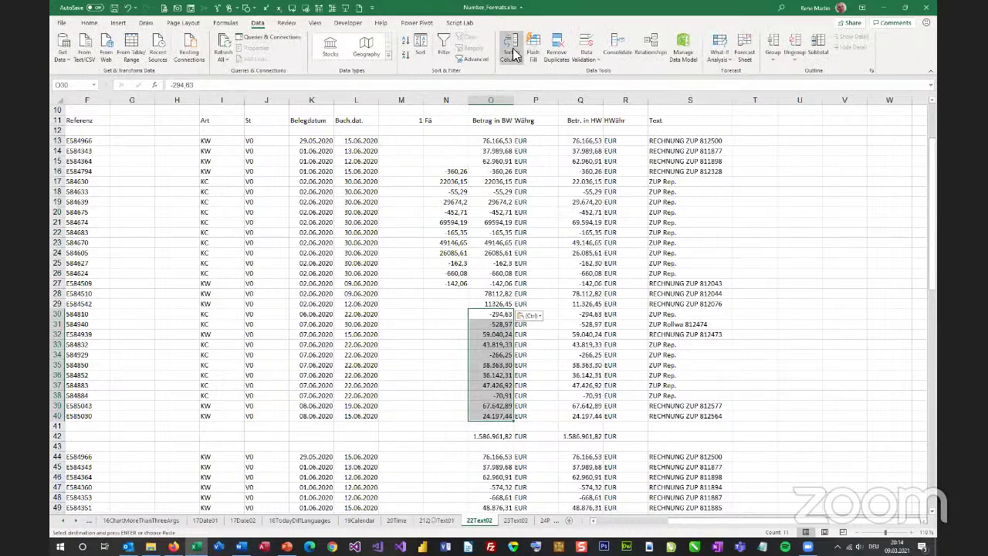
click(512, 53)
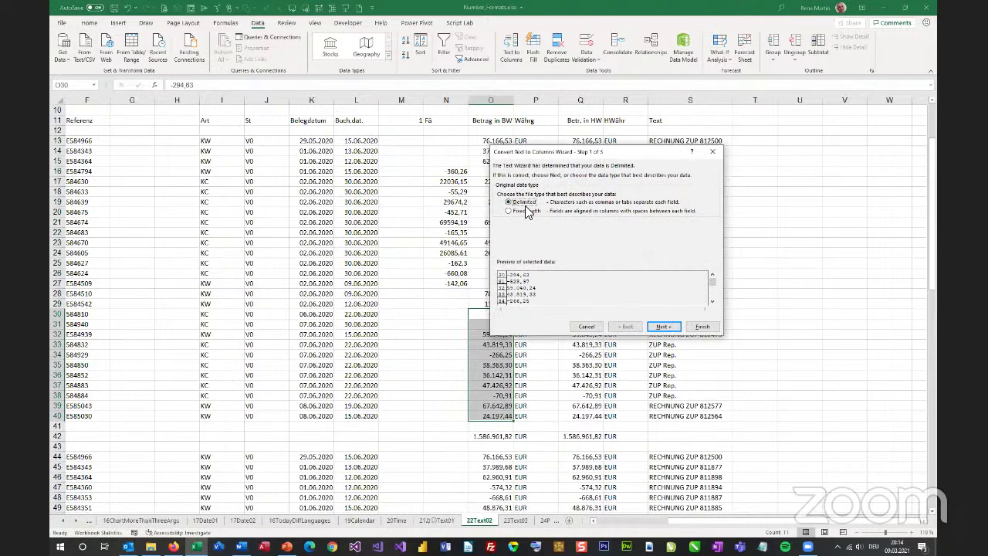
click(663, 327)
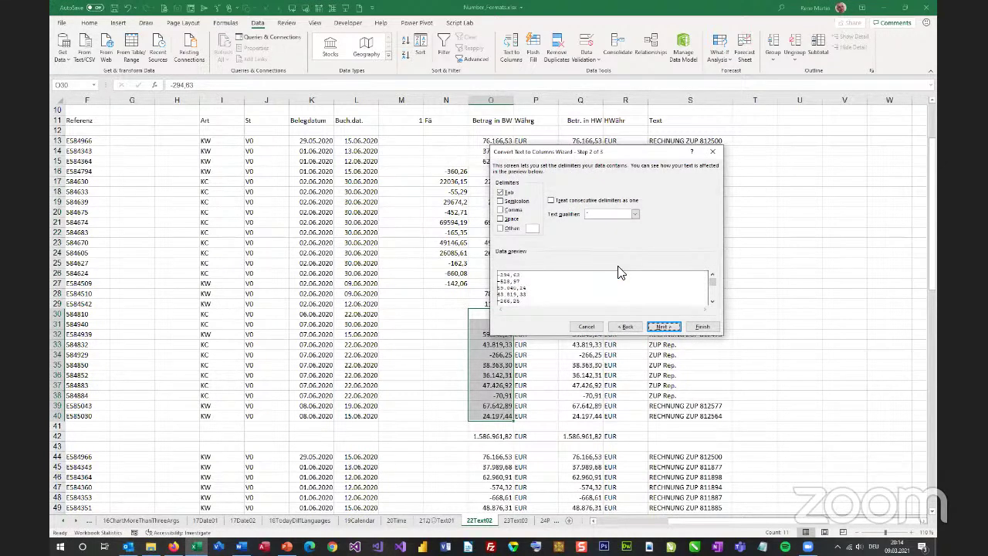
click(503, 193)
click(662, 327)
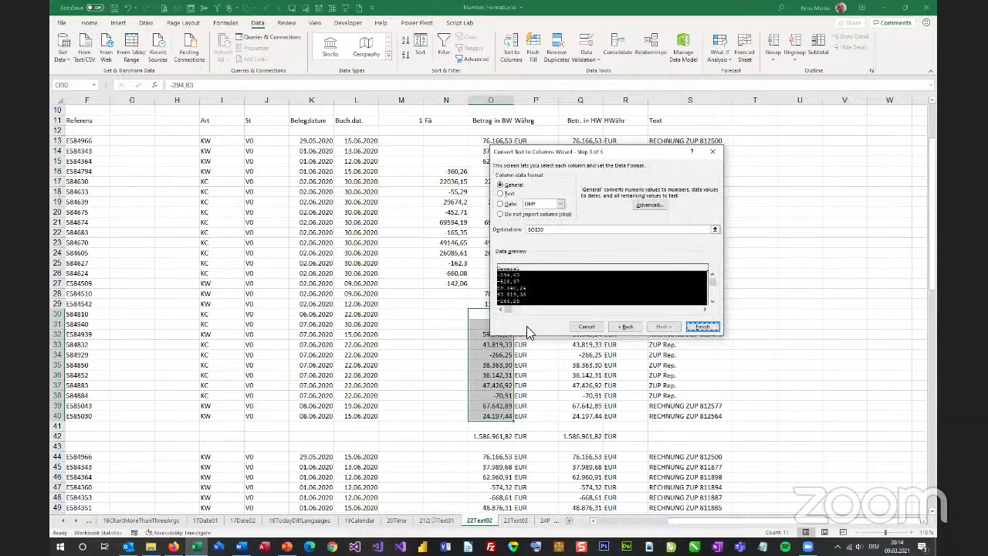
click(702, 327)
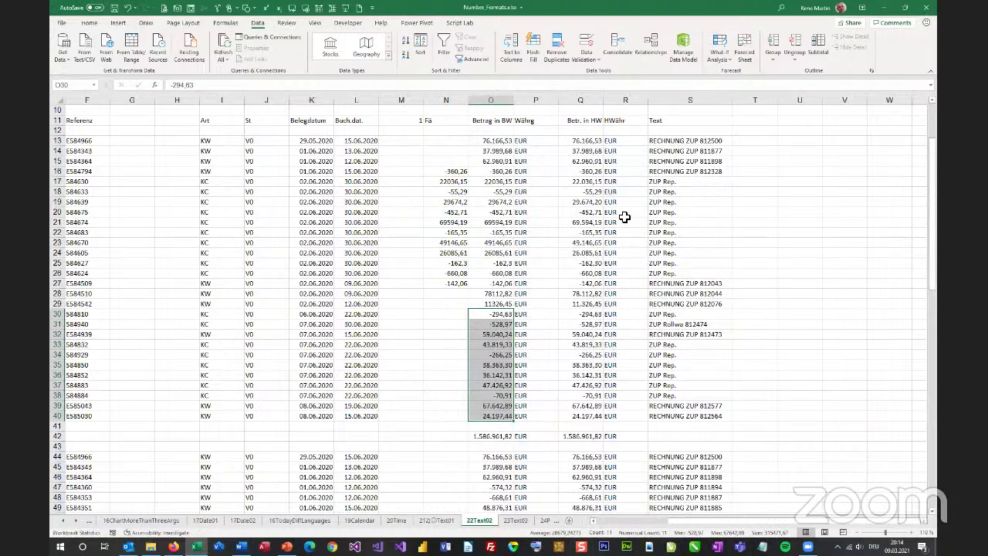
Step: Convert Q13:Q40 to numbers via Text to Columns, then switch to sheet 23Text03
drag(584, 140, 596, 415)
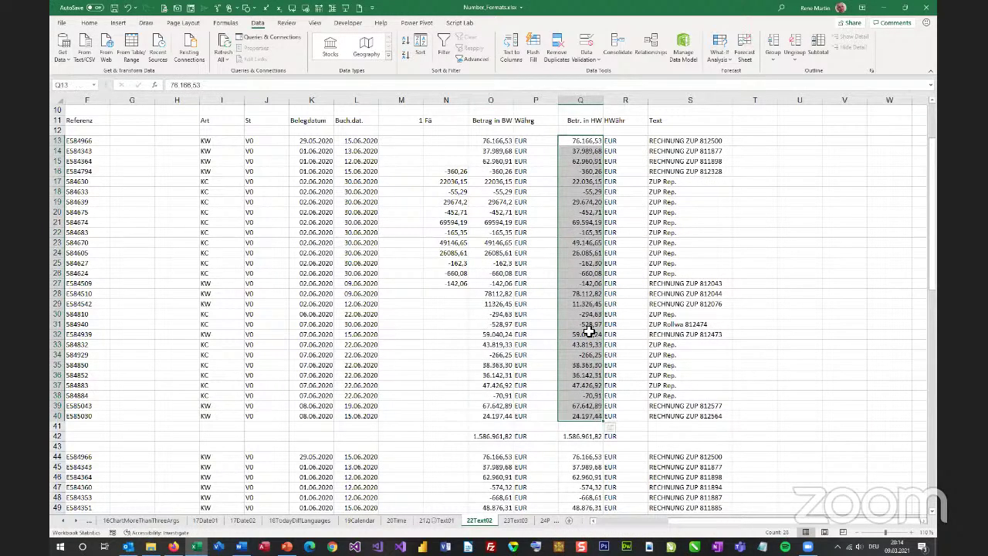
click(509, 51)
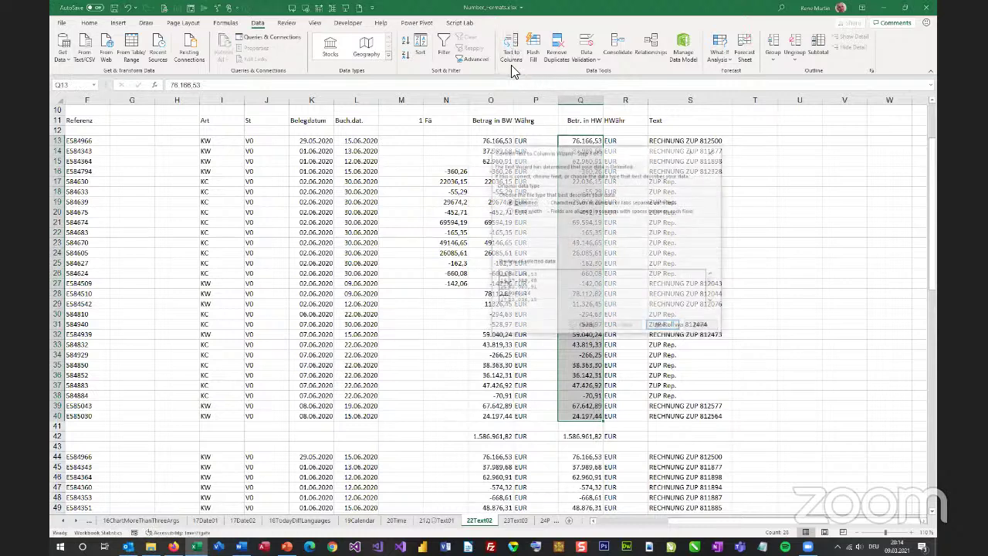
click(664, 327)
click(700, 328)
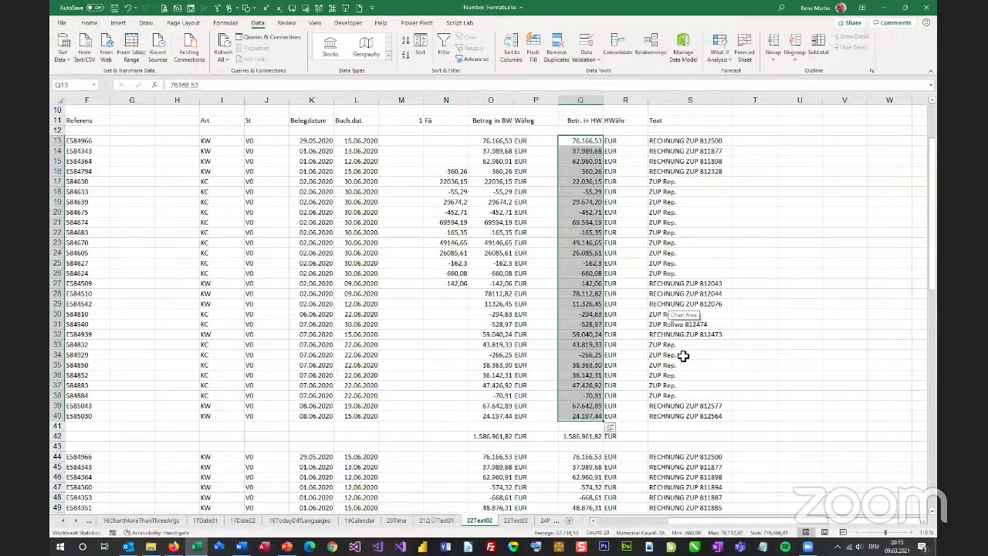
click(518, 522)
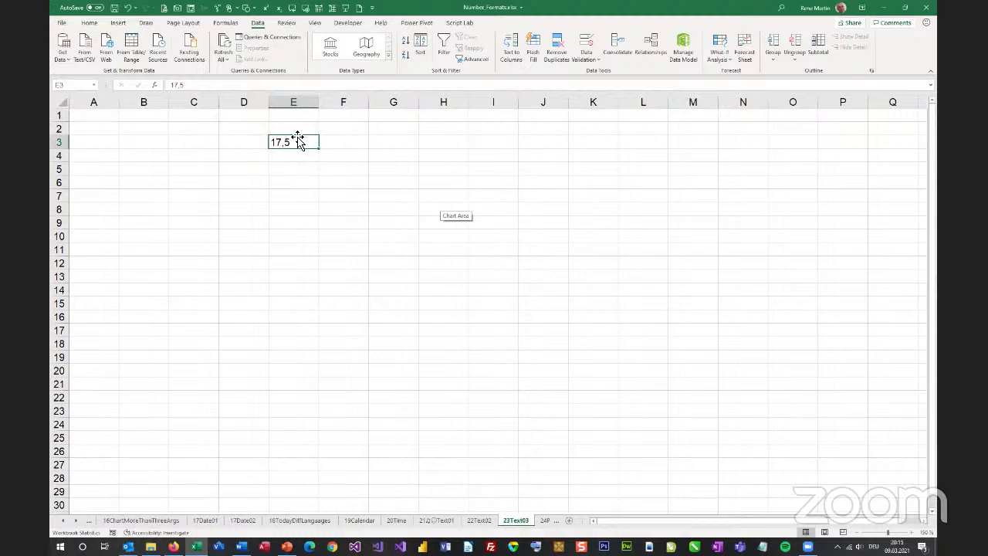
Step: With E6 selected, open the VBA editor and insert a new module
click(299, 185)
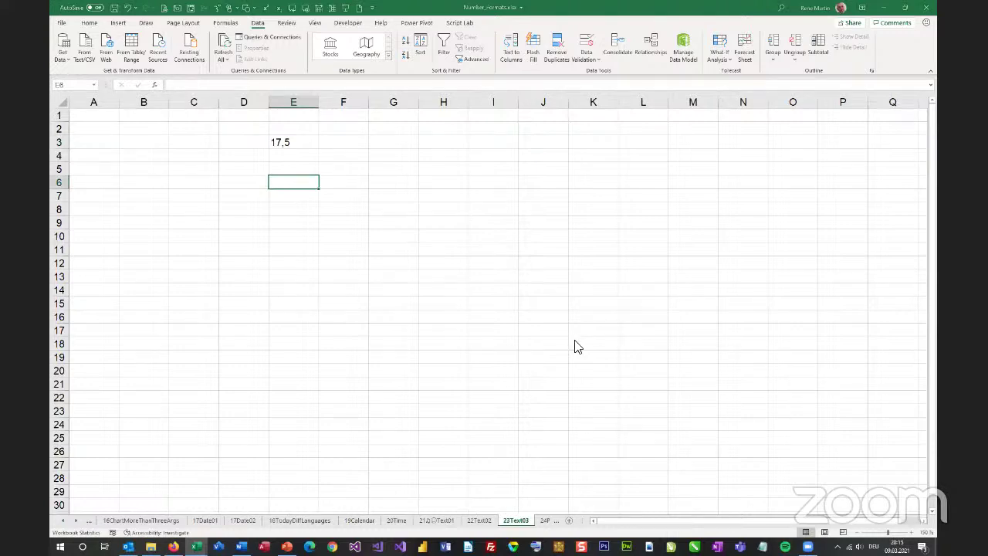
key(alt+F11)
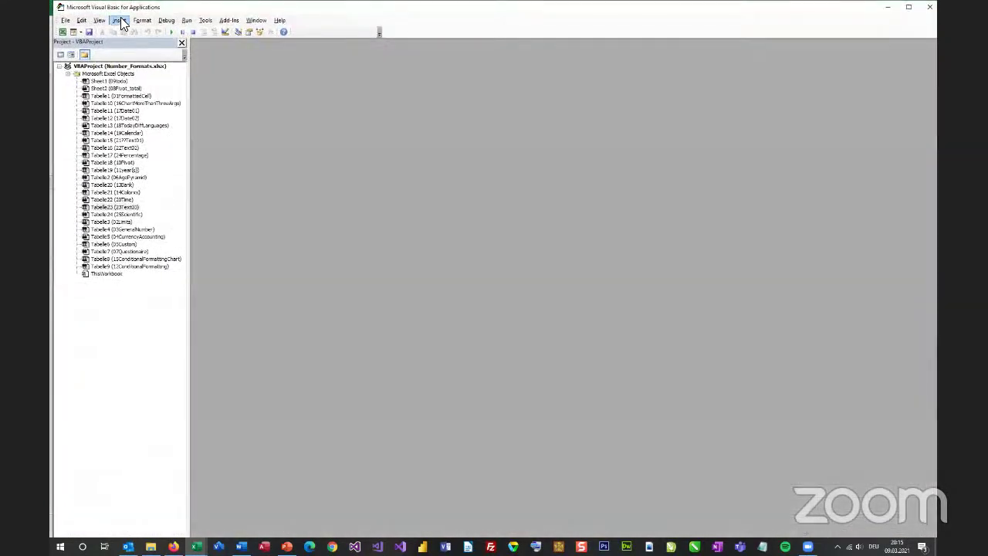
click(119, 20)
click(132, 61)
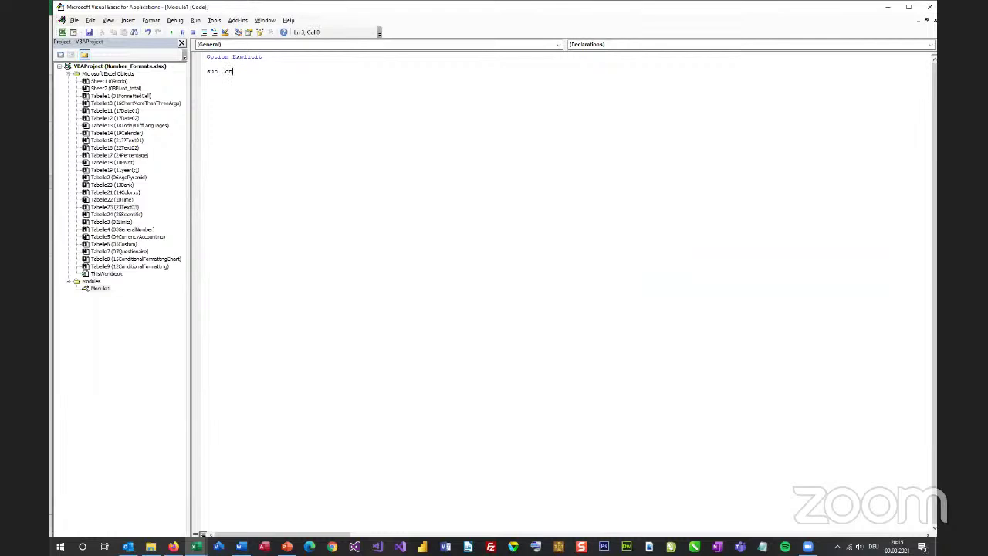
Step: Write Sub ConNumbToValue with s = InputBox("Number!") and ActiveCell.Value = s
text(sub ConNumbToValue)
key(Return)
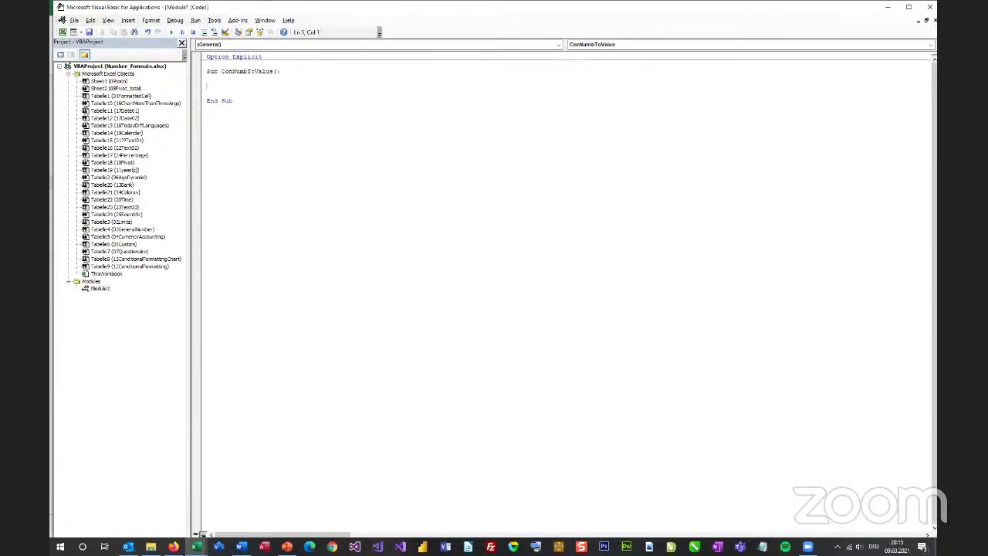
text(dim e as str)
key(Return)
key(Return)
text(s =inputbox("Nu)
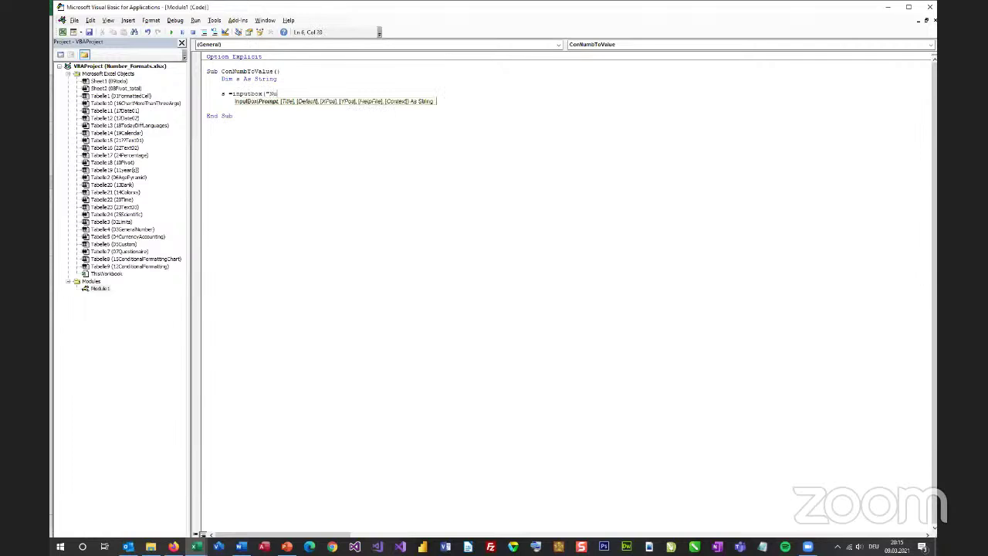
text(mber!"))
key(Return)
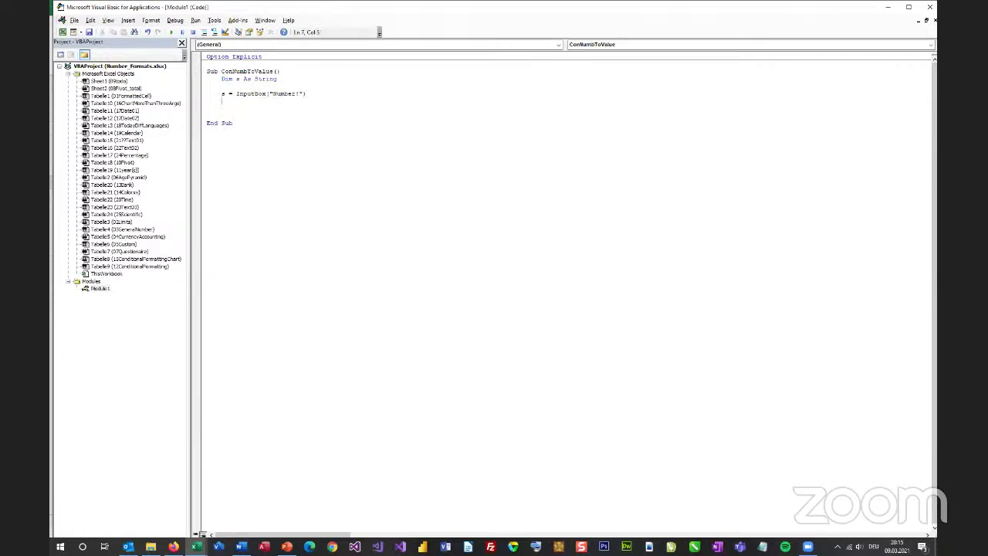
key(Return)
text(activeCell.)
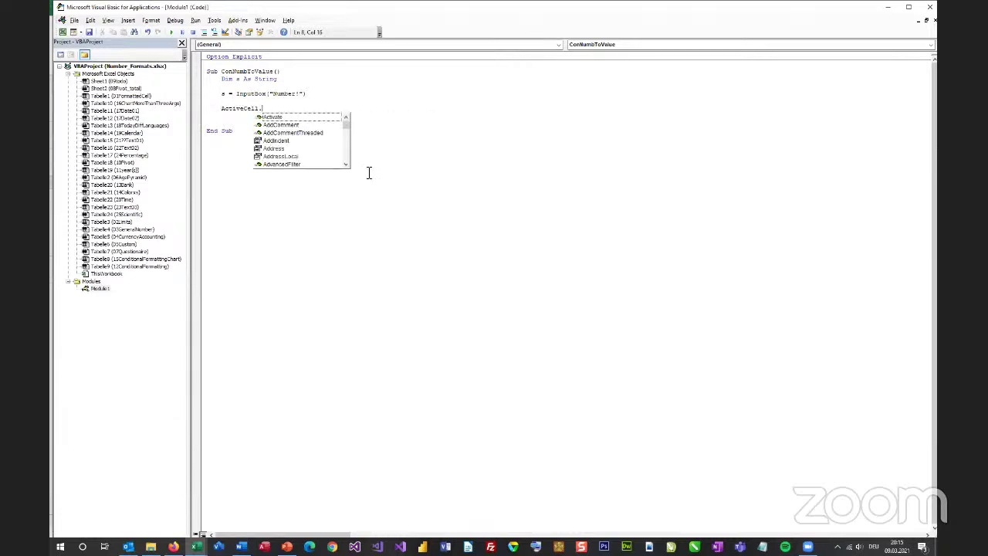
text(Value = s)
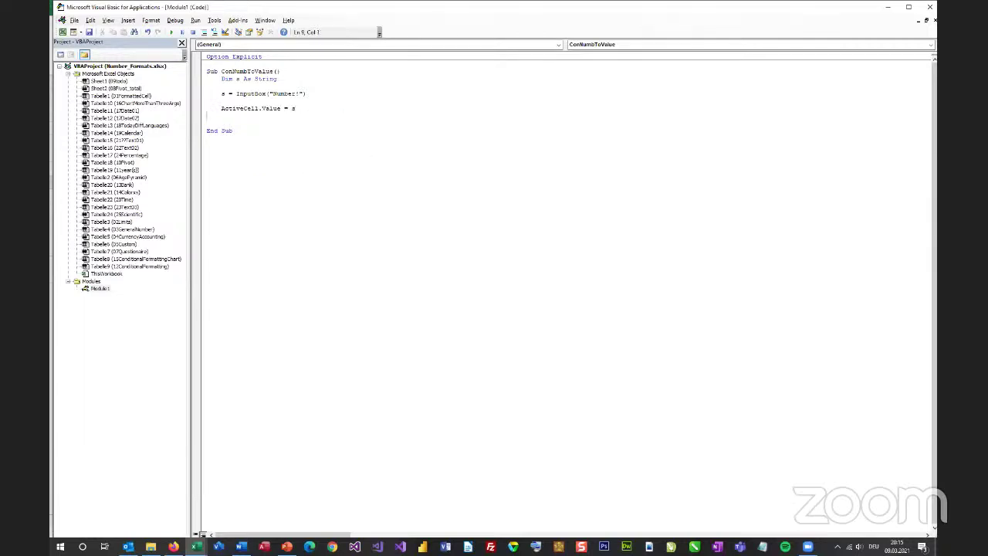
Step: Switch to the workbook's Developer tab and back to the macro code
click(63, 32)
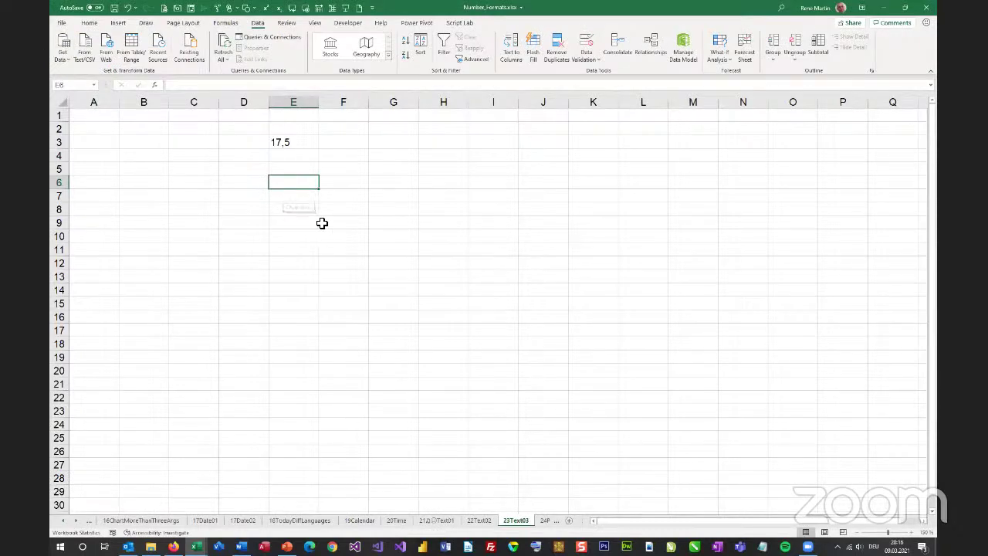
click(348, 23)
click(63, 48)
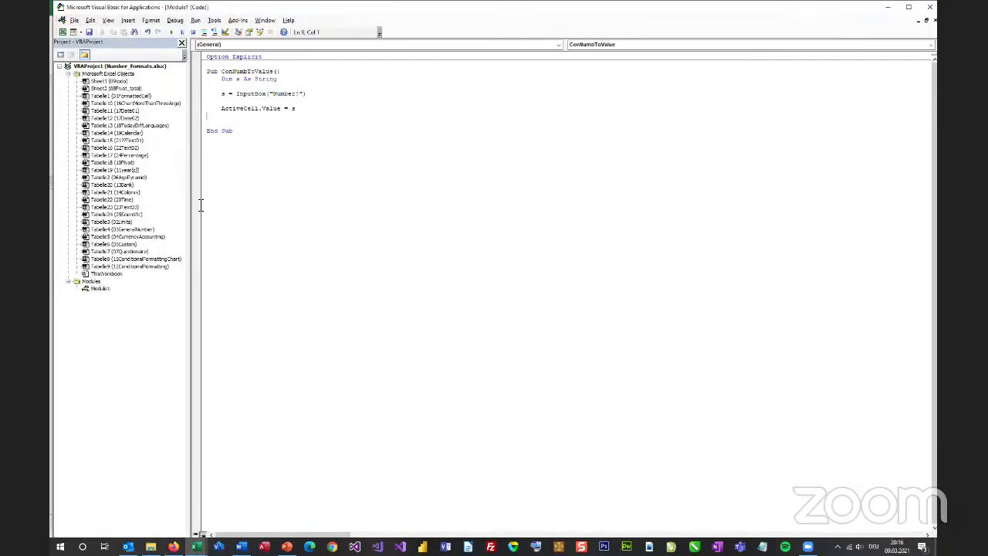
Step: Step through ConNumbToValue with F8, entering the number so E6 receives 17,5
key(F8)
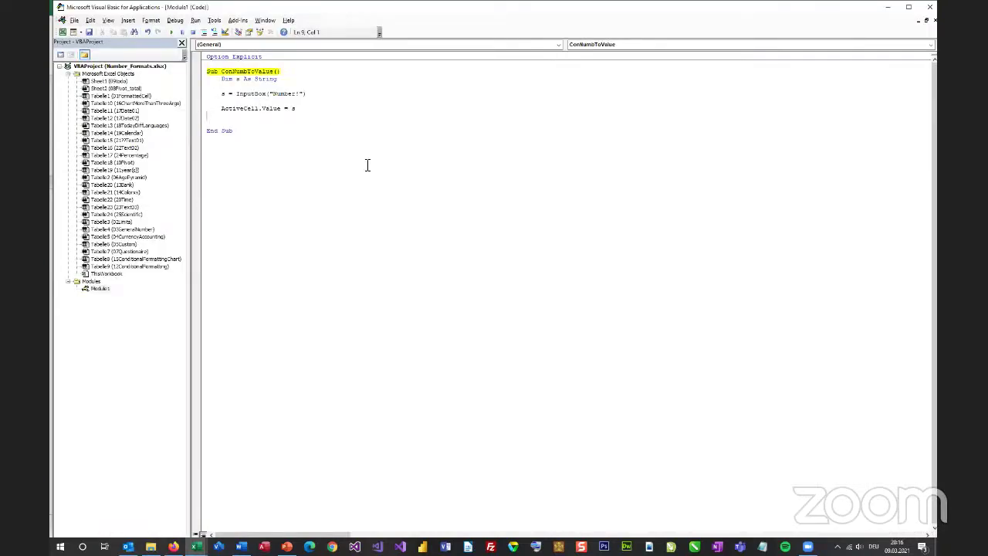
key(F8)
key(F8)
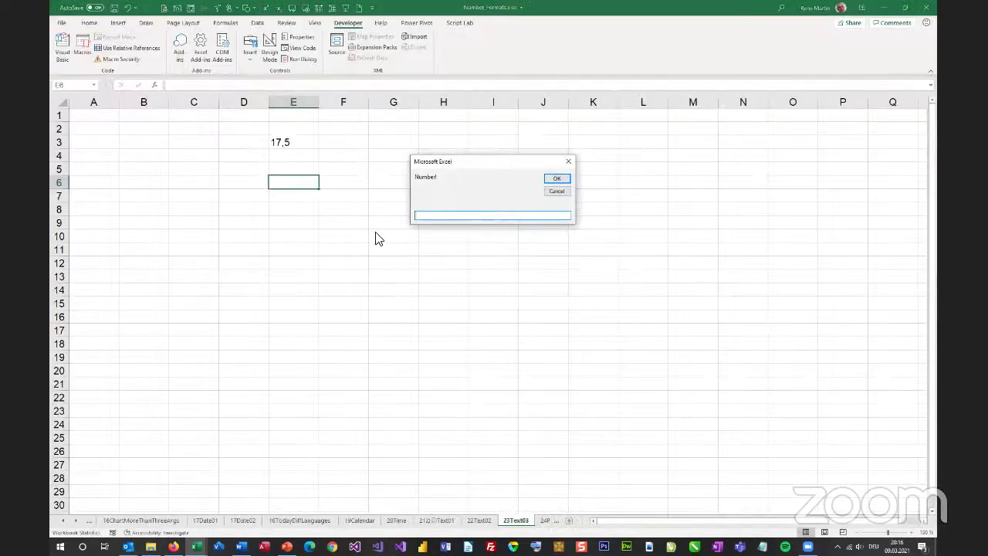
text(17,5)
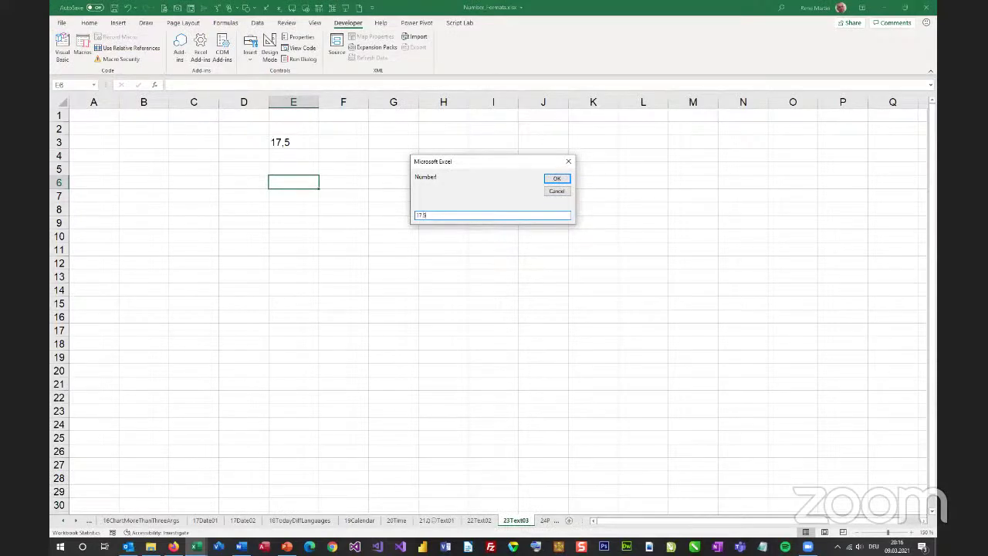
key(Return)
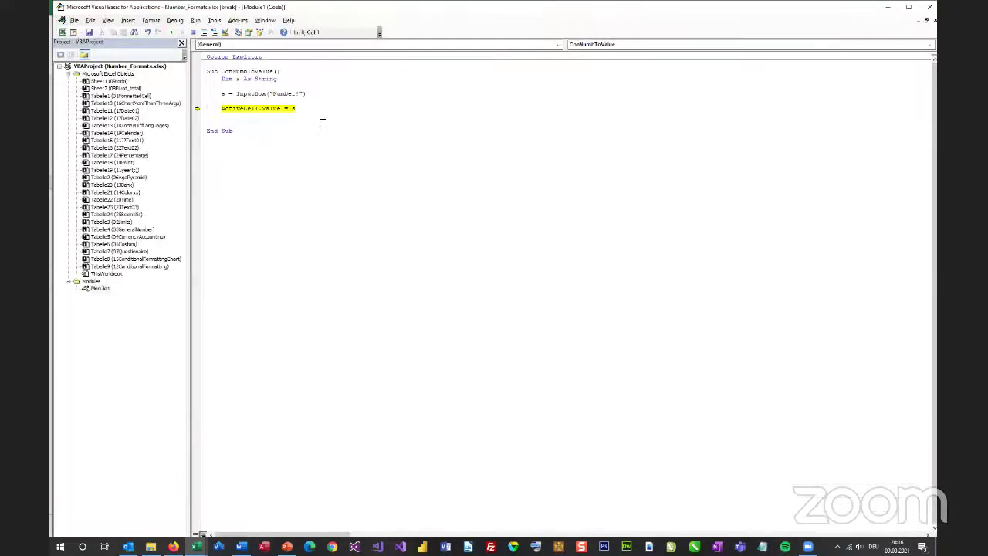
mouse_move(296, 110)
key(F8)
key(F8)
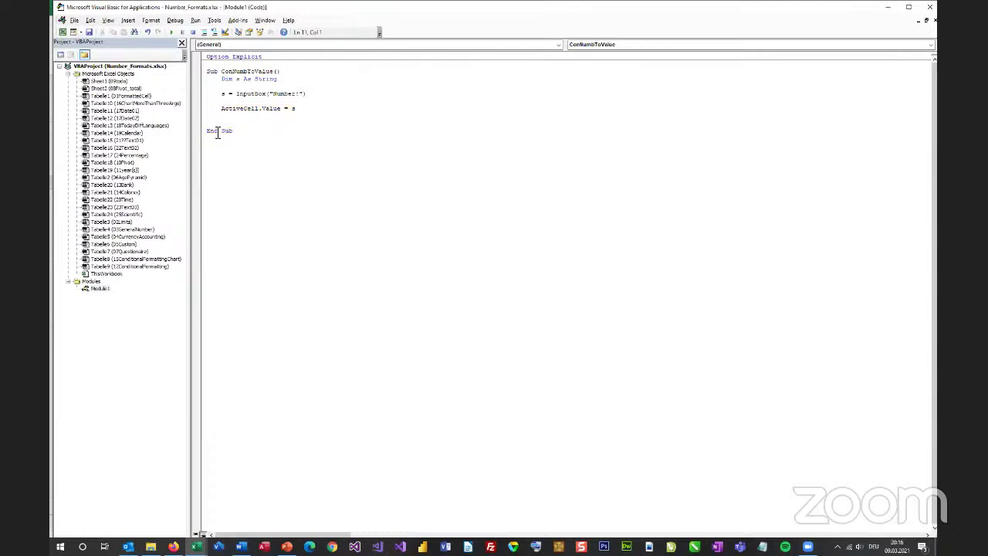
click(61, 34)
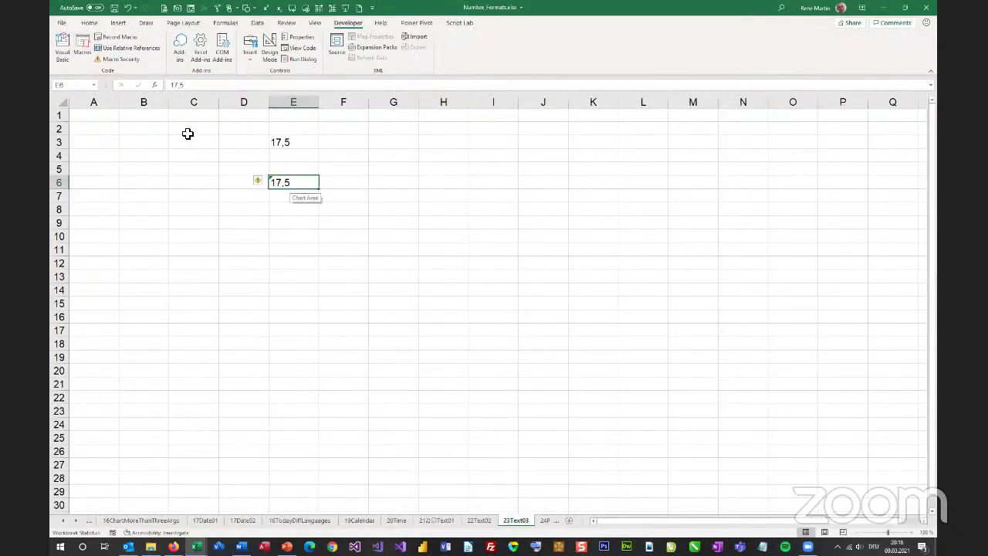
click(90, 24)
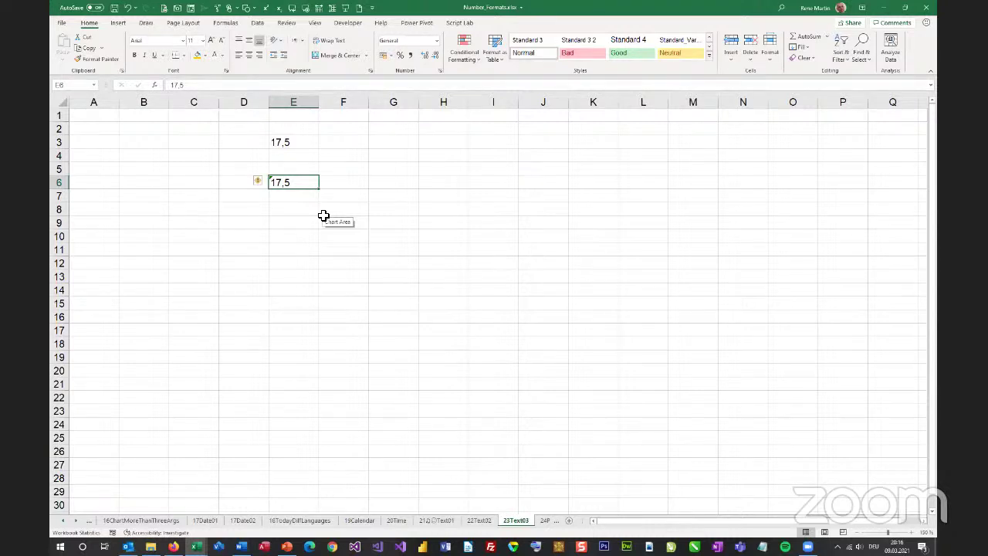
Step: On sheet 24Percentage, check the Area in % formula and enter 19% in G6
key(ctrl+Page_Down)
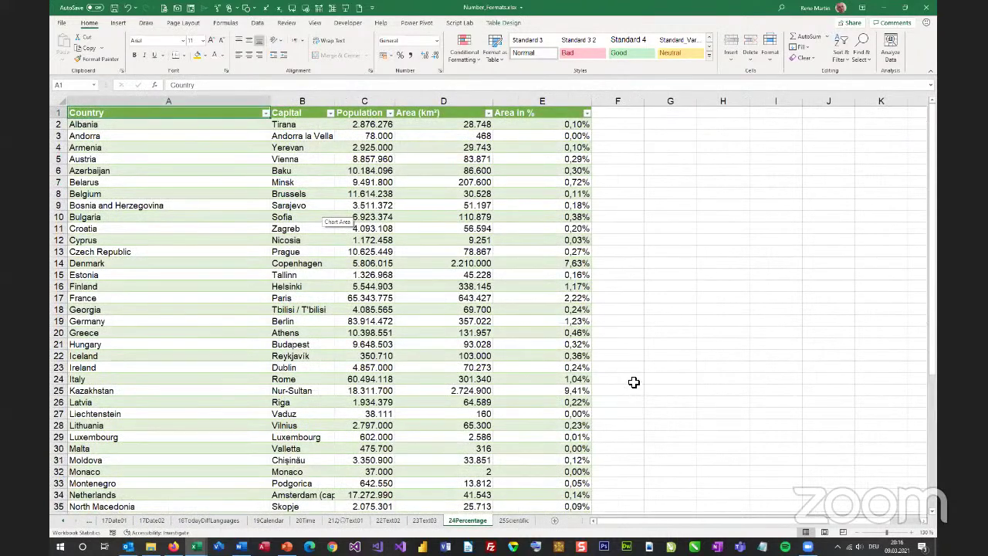
click(553, 127)
click(656, 171)
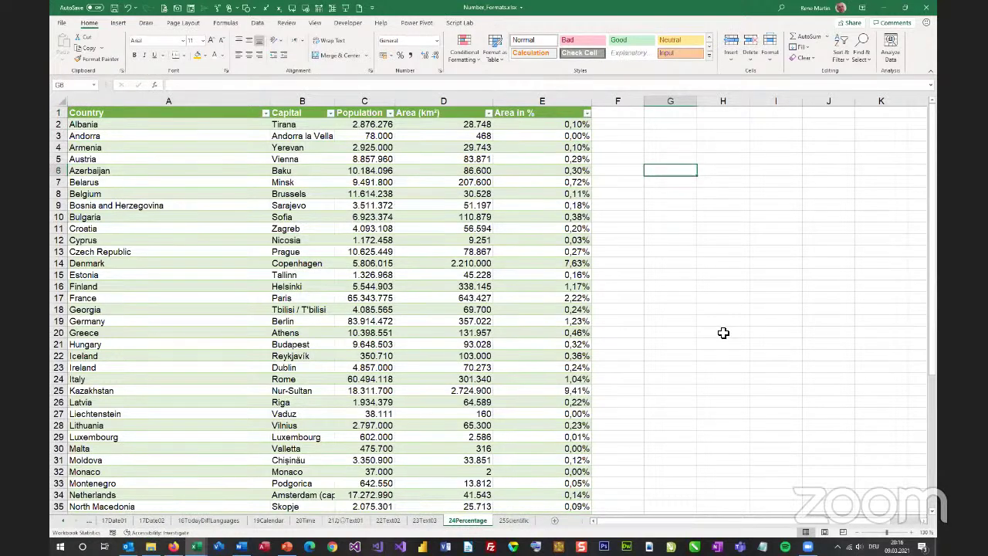
text(19)
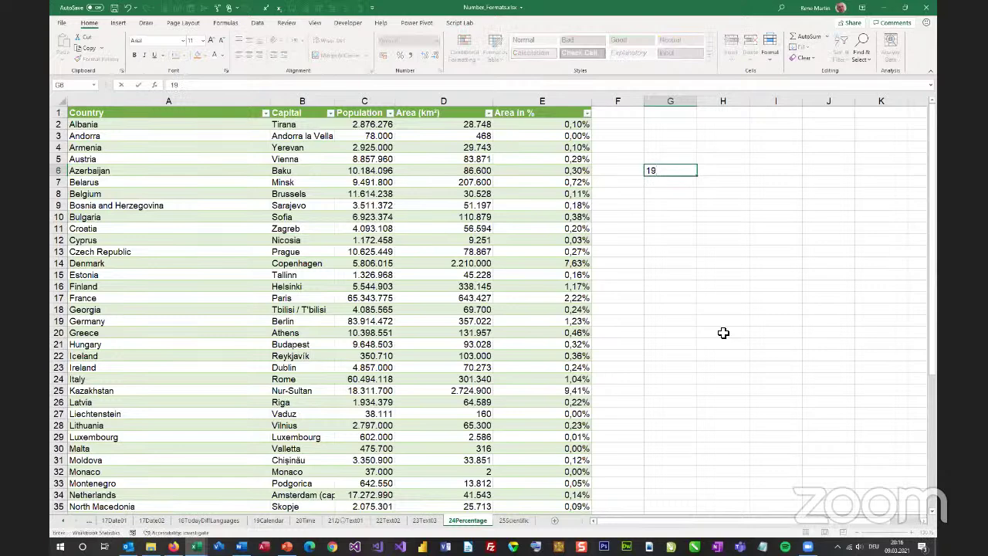
text(%)
key(Return)
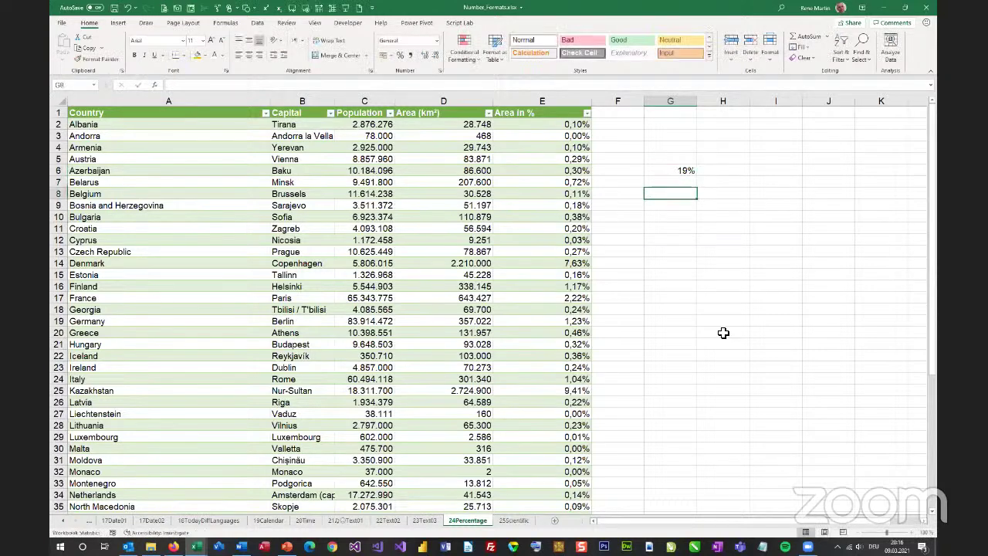
Step: Enter 0,19 in G8 and format it with Percent Style
text(0)
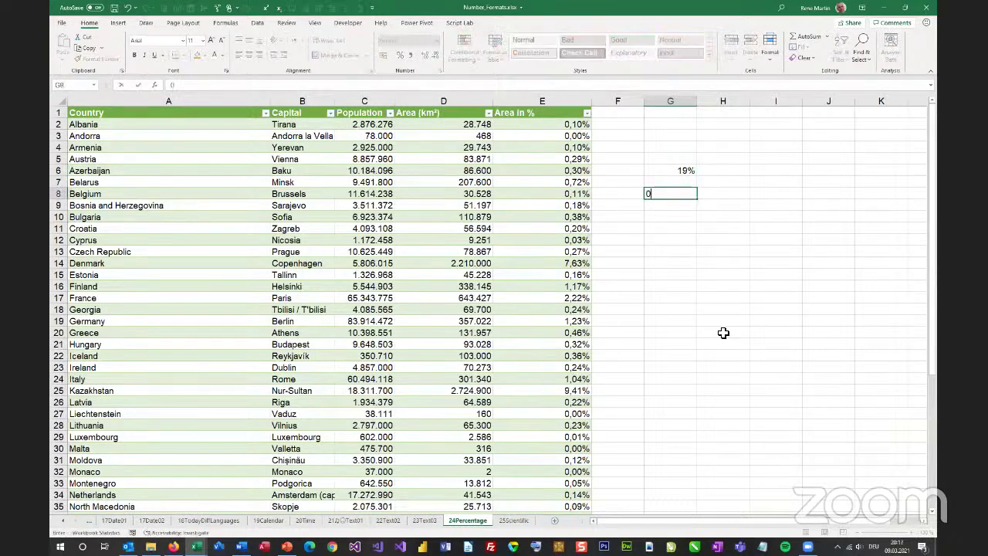
text(,19)
key(Return)
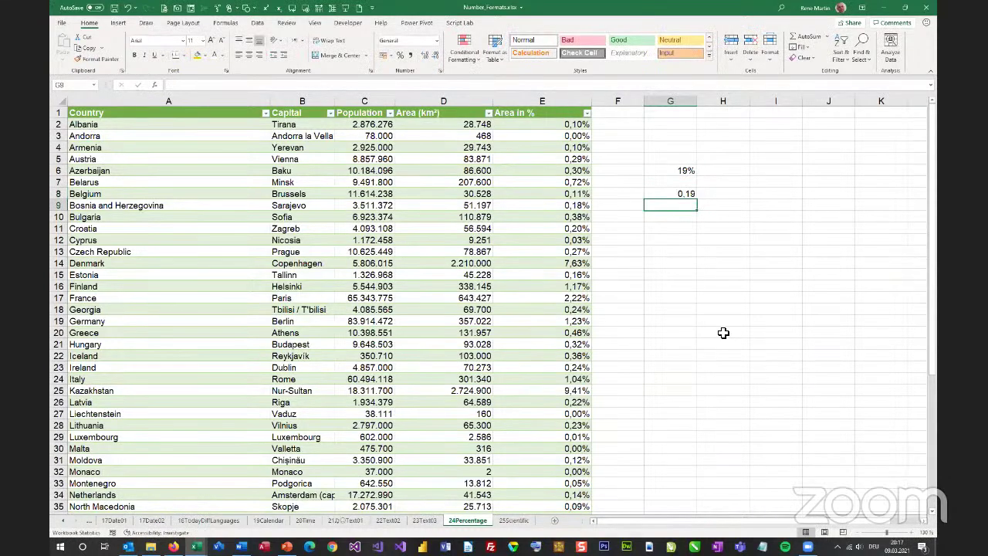
key(Up)
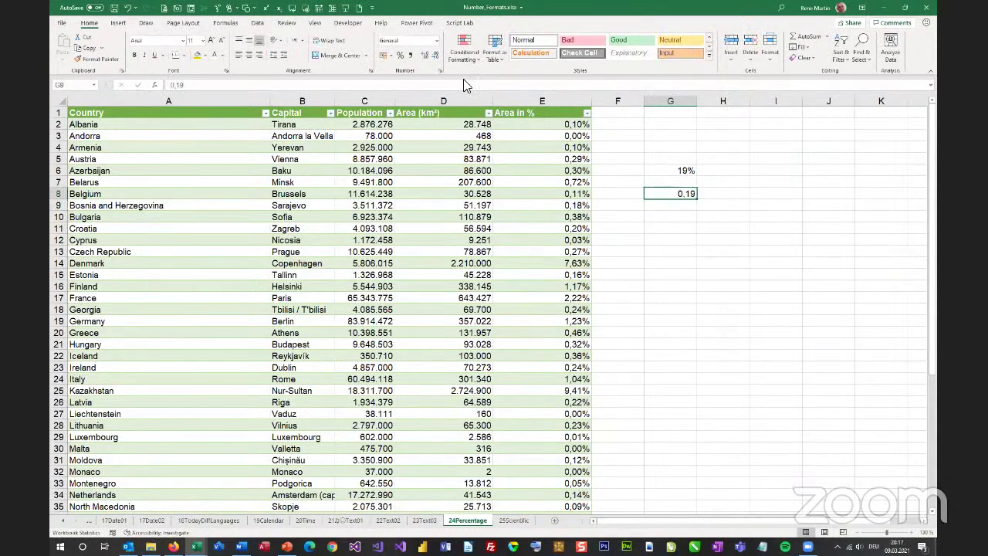
click(400, 56)
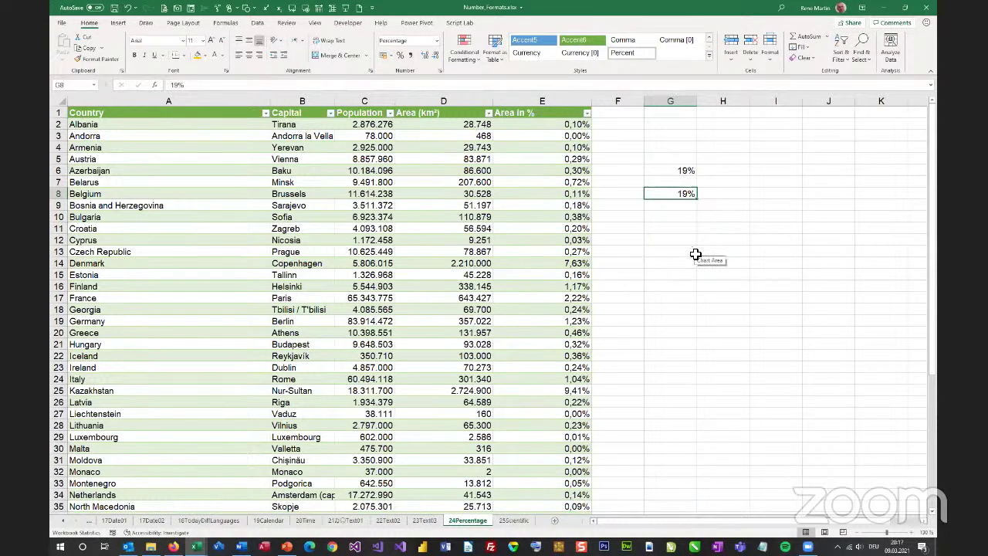
Step: Enter 20% in G10 and 7% in G11
key(Down)
key(Down)
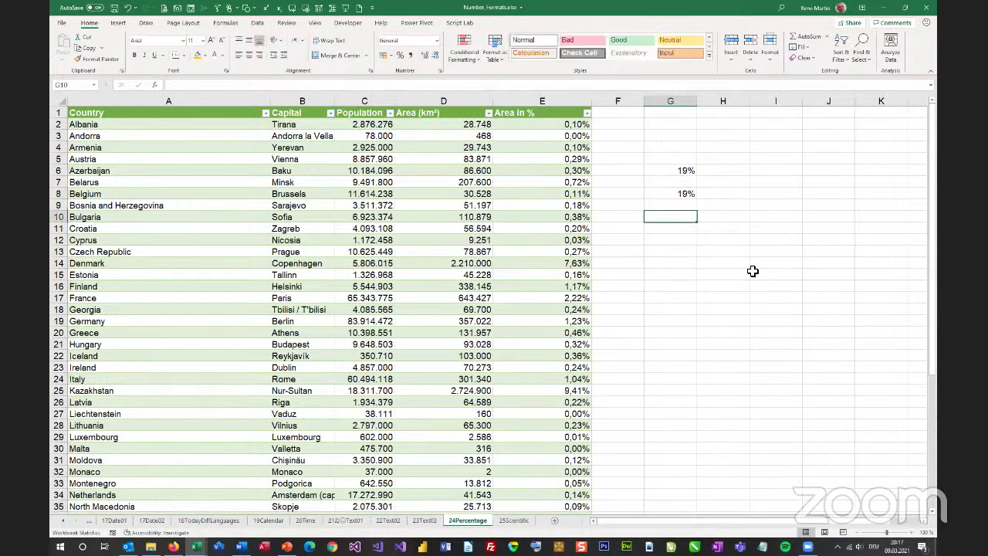
text(20%)
key(Return)
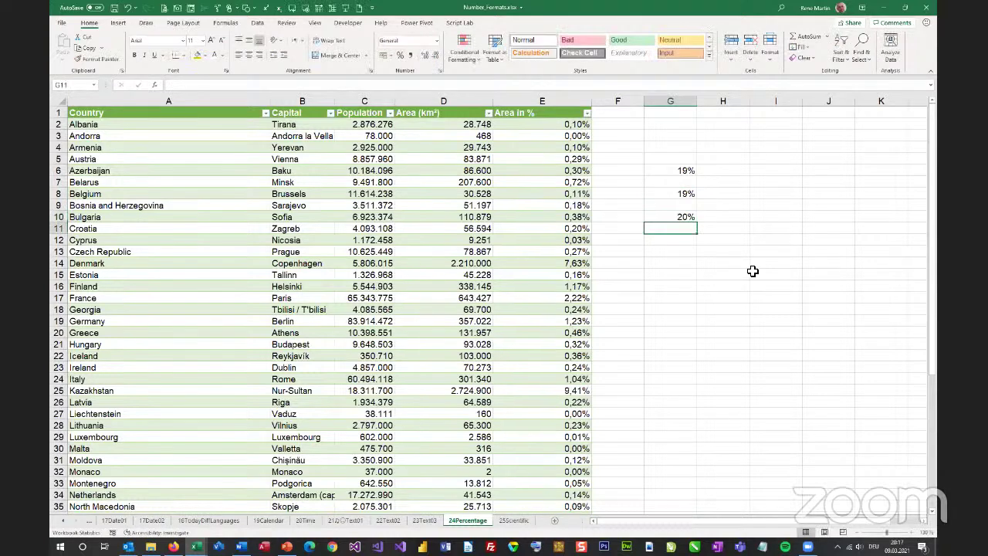
text(7%)
key(Return)
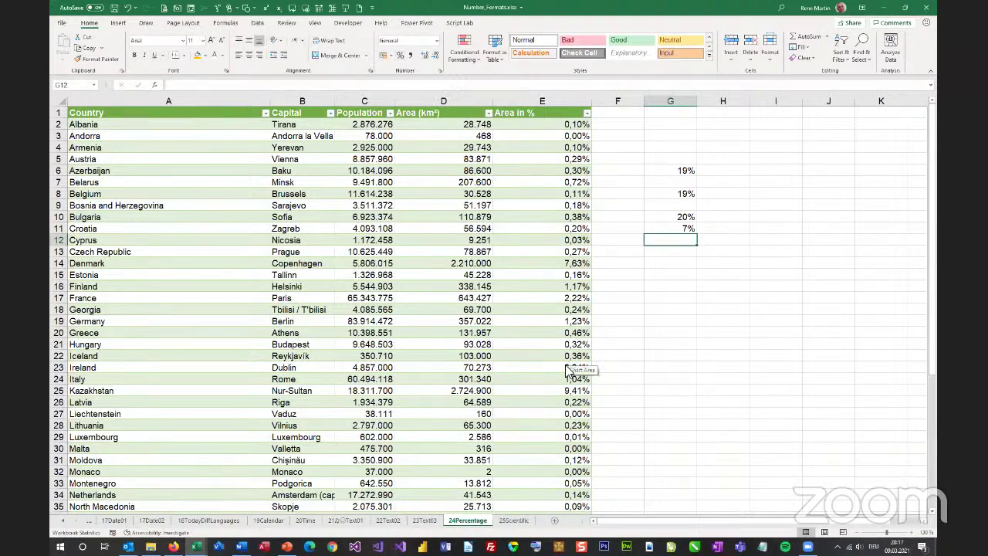
scroll(571, 368, down, 3)
scroll(571, 367, down, 7)
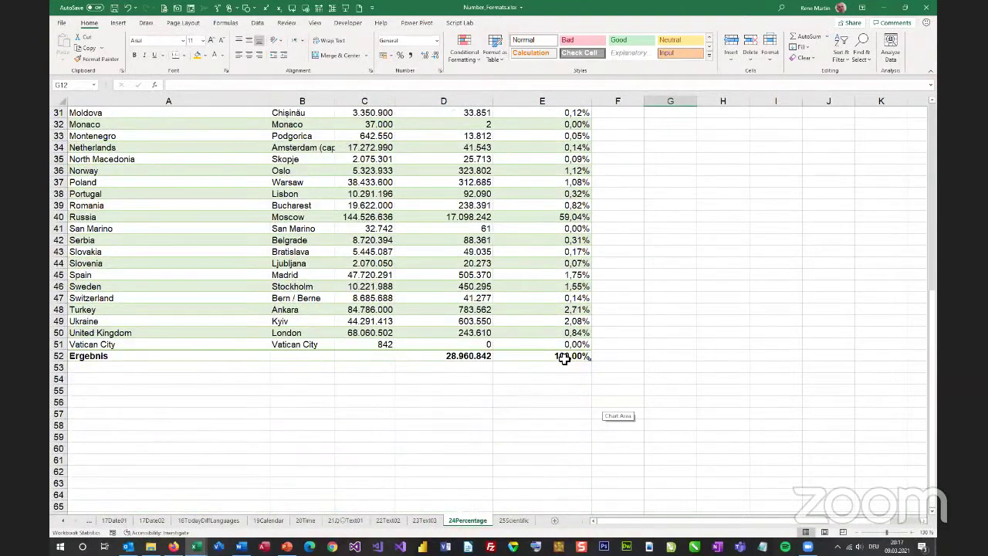
Step: Enter =D47/D52 in G47, dividing Switzerland's area by the total area
click(567, 299)
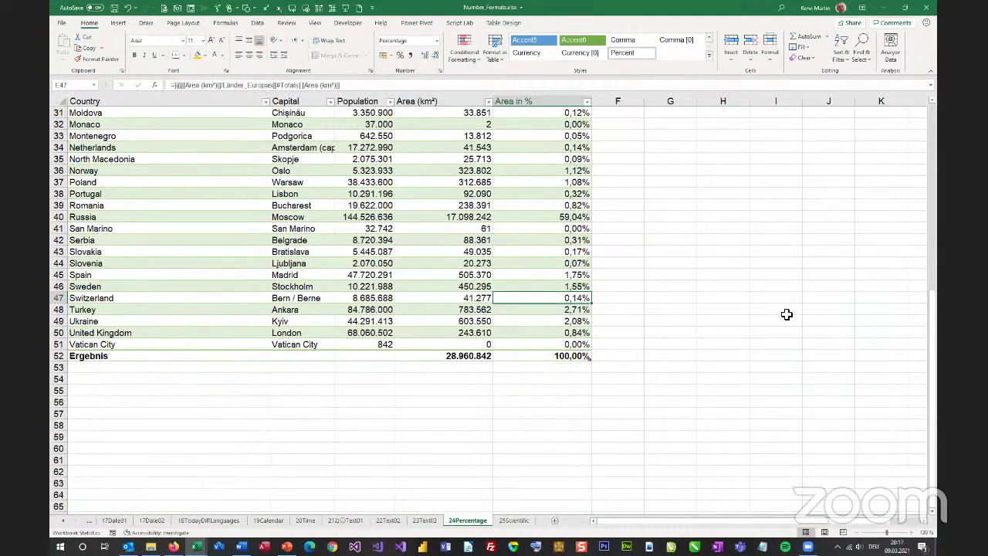
key(Right)
key(Right)
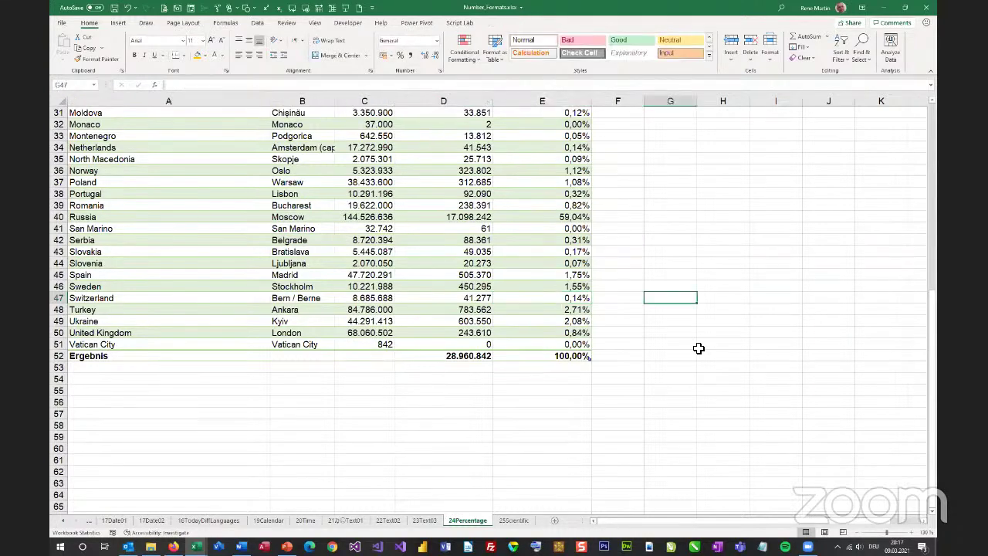
text(=)
key(Left)
key(Left)
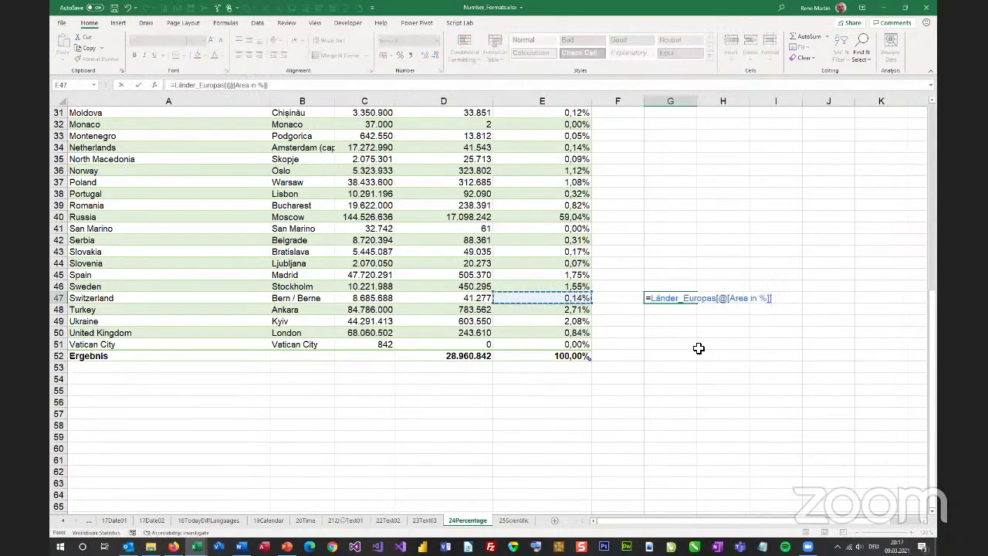
key(Left)
text(/)
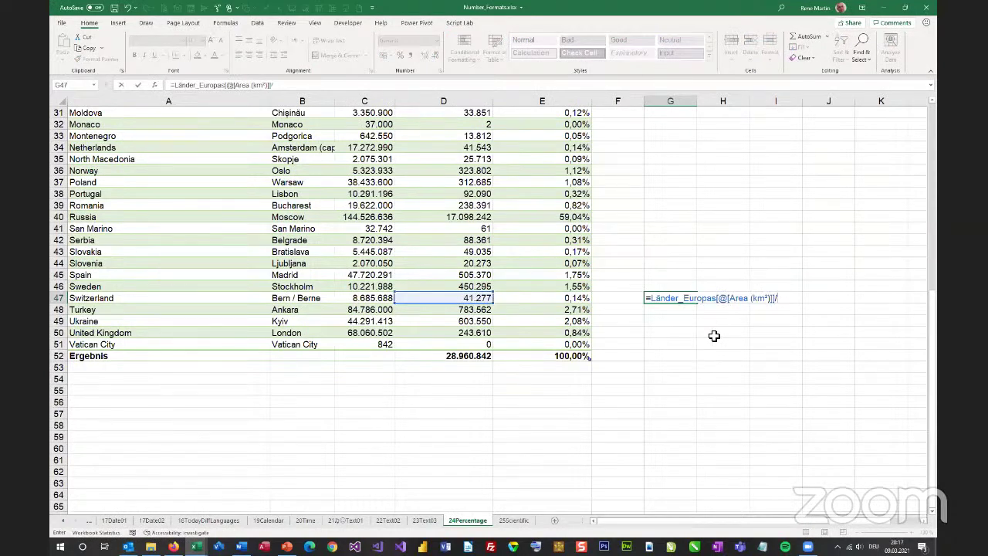
click(488, 356)
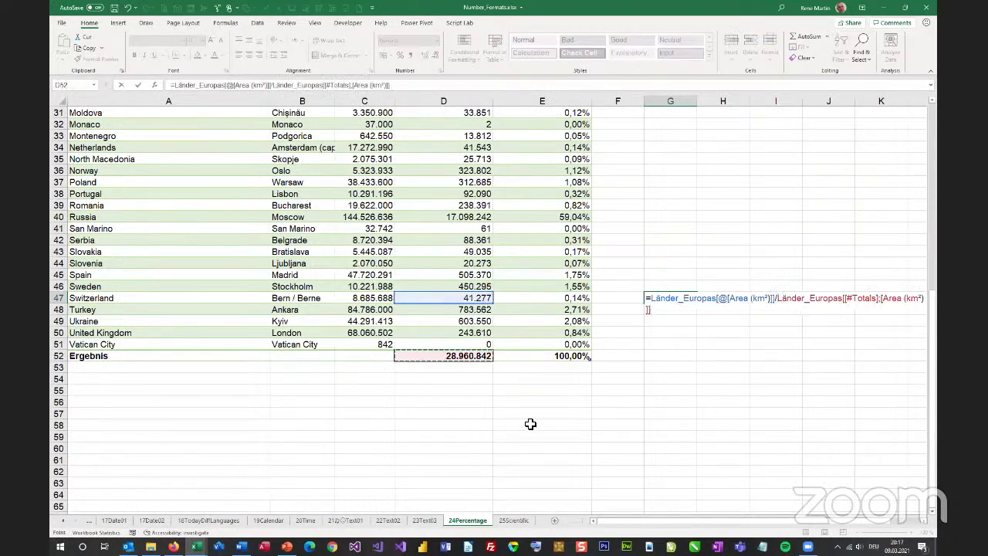
key(ctrl+Return)
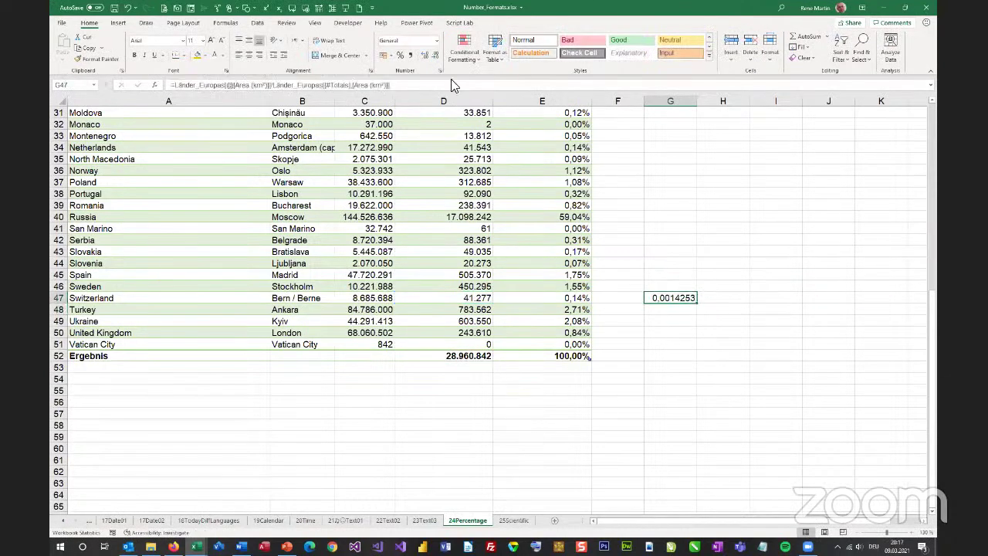
Step: Format G47 as Percentage with extra decimals, showing 0,14253%
click(400, 56)
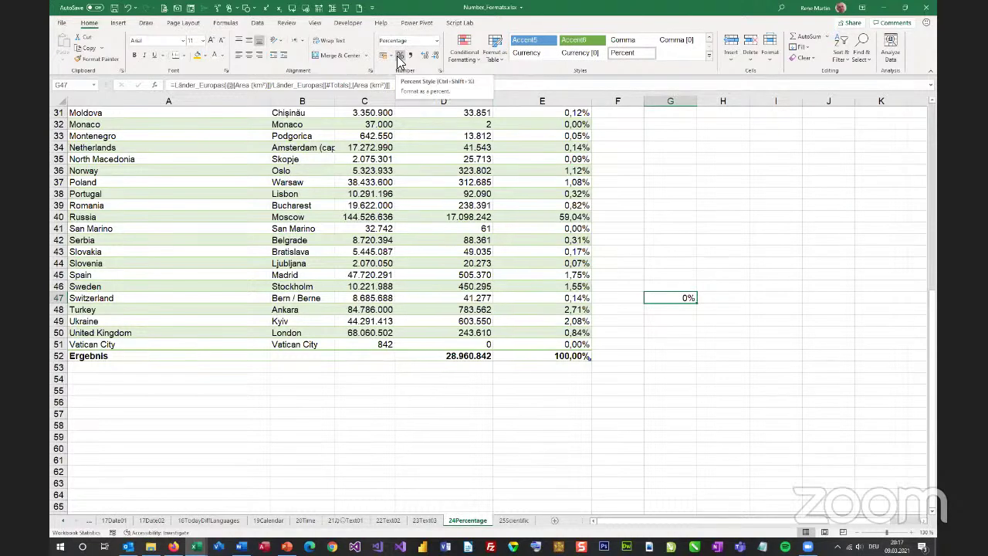
click(436, 40)
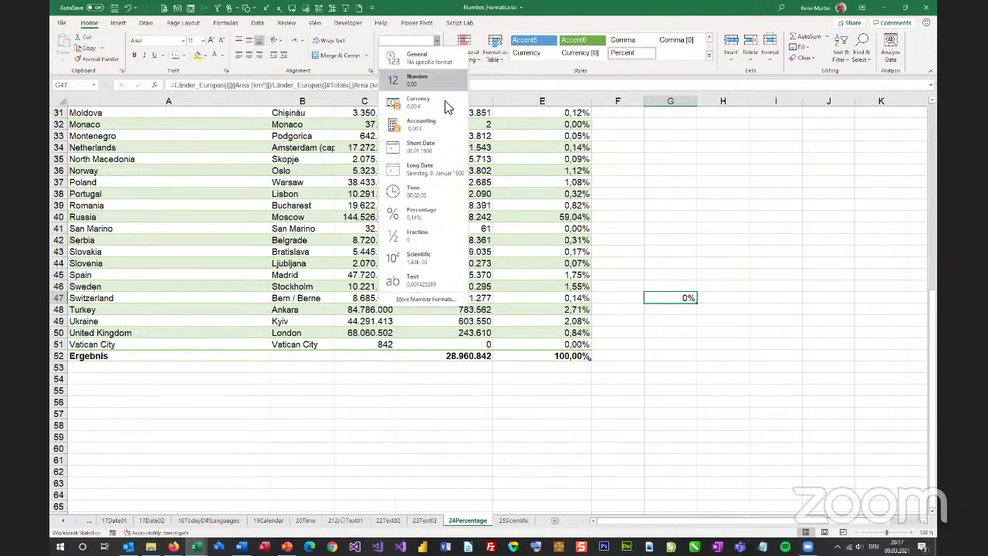
click(424, 222)
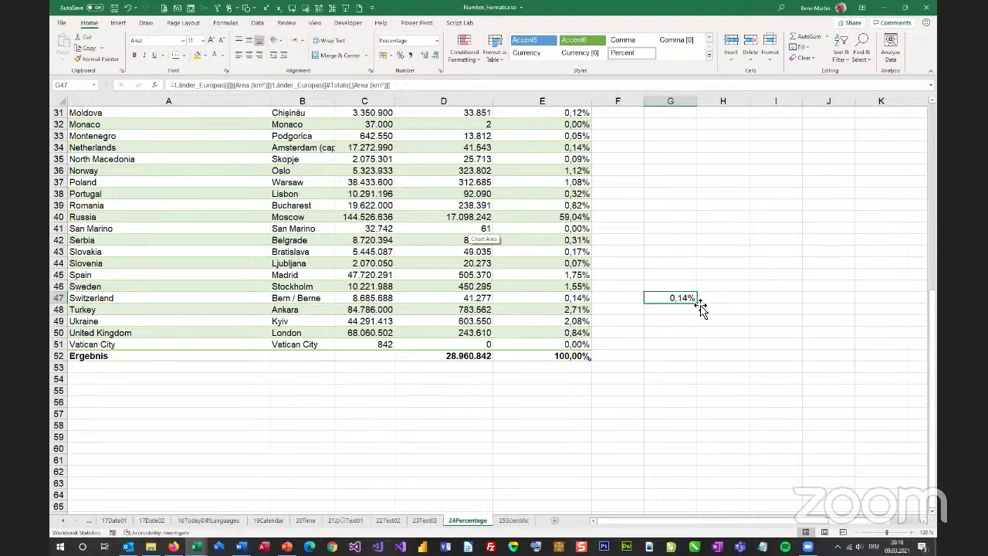
click(425, 58)
click(424, 58)
click(425, 58)
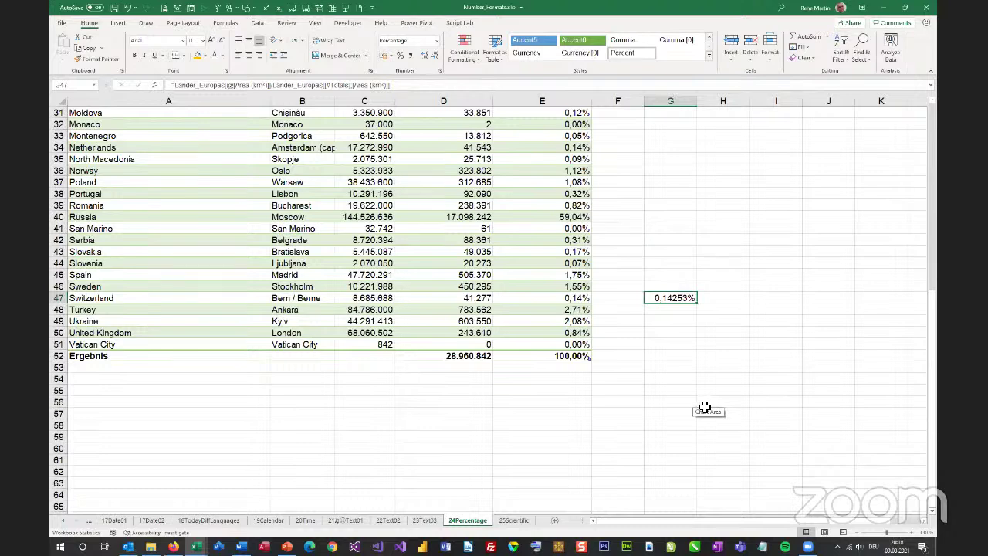
Step: Inspect D52's SUBTOTAL(109) total formula, leaving it unchanged
click(466, 358)
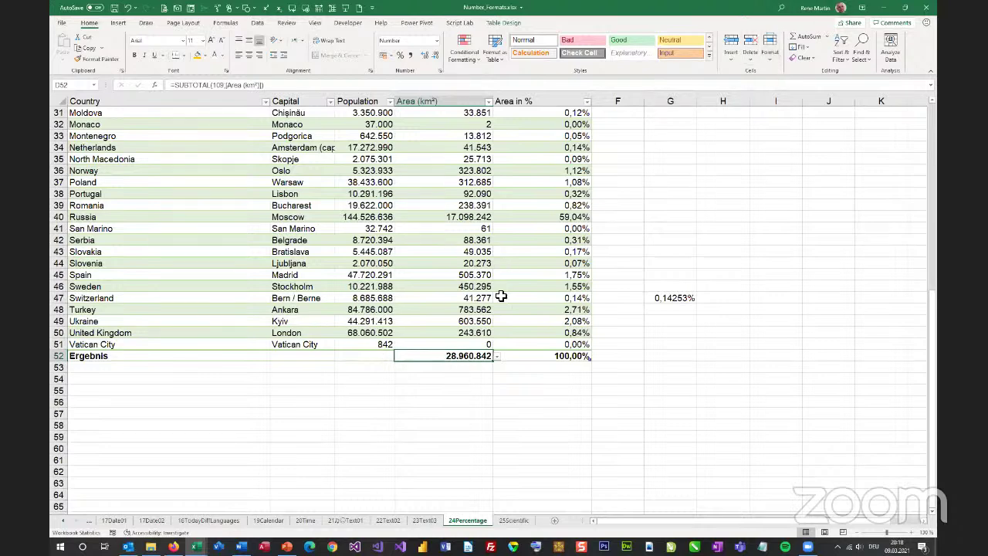
click(497, 357)
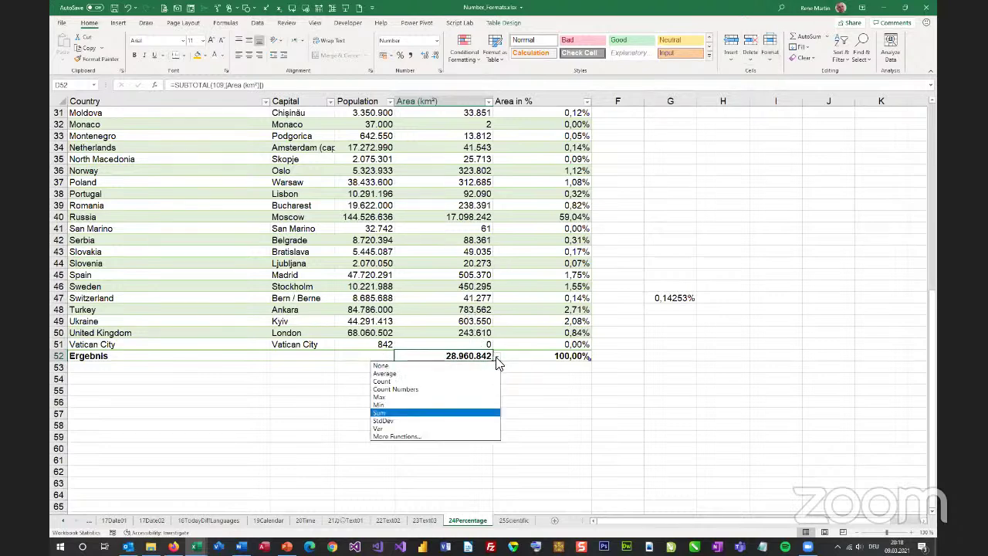
click(497, 359)
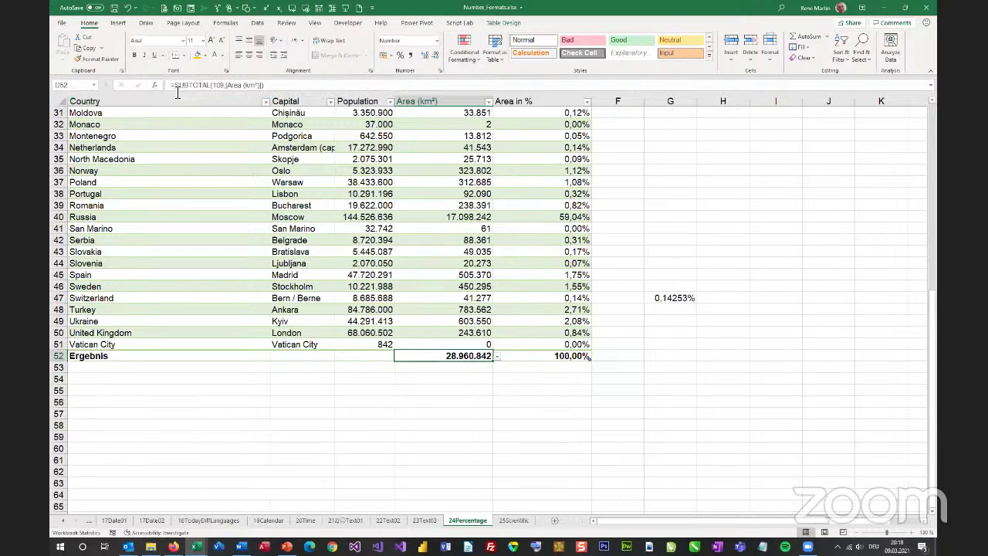
click(227, 86)
double_click(219, 85)
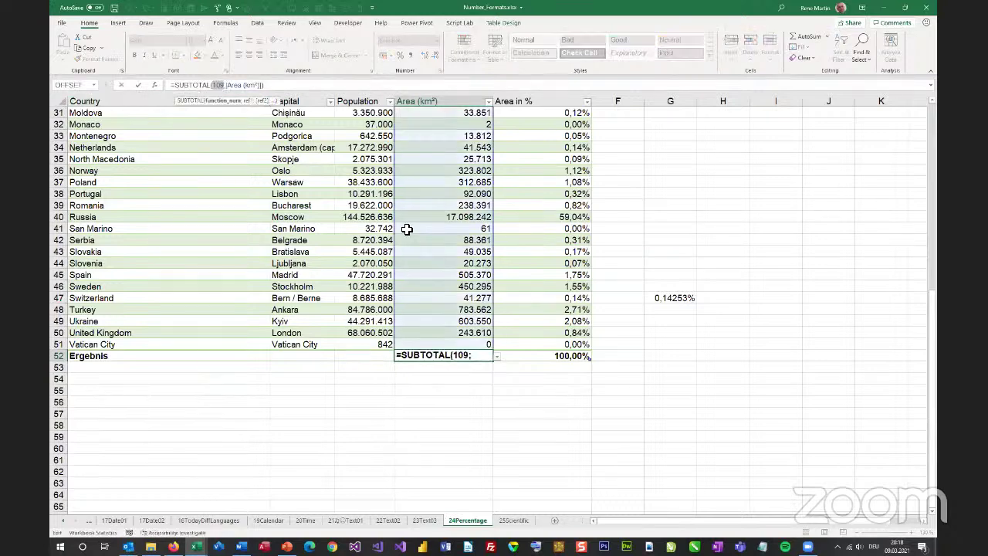
text(9)
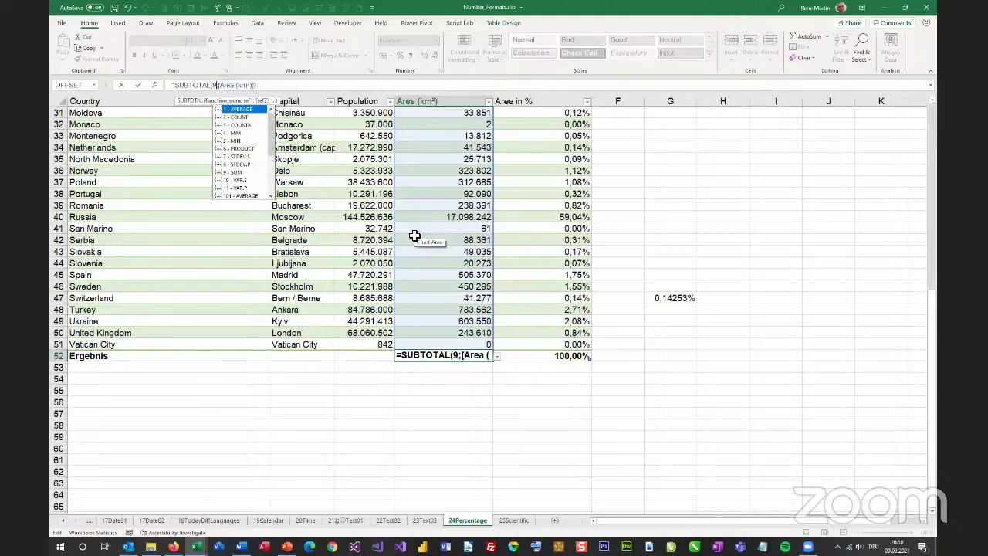
key(BackSpace)
key(Escape)
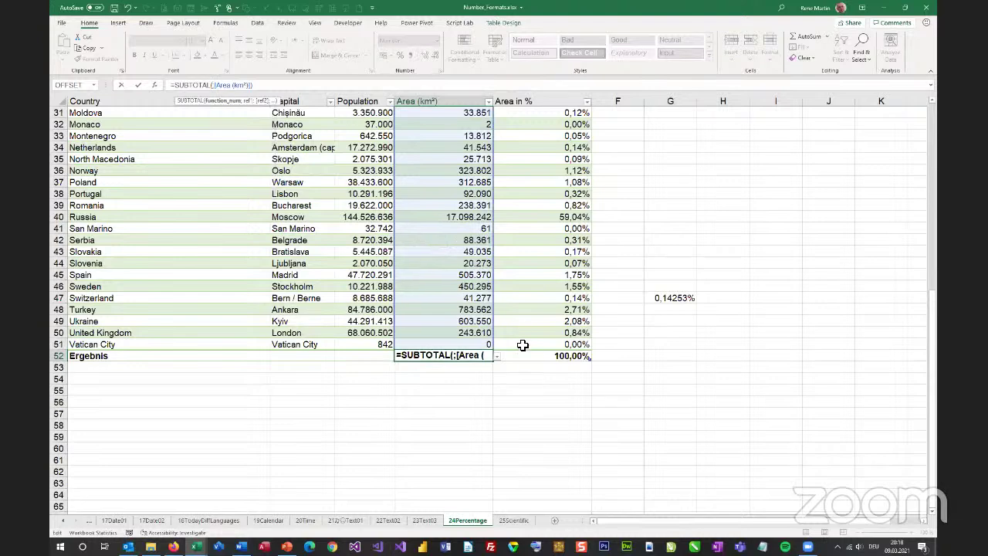
key(Escape)
Step: Copy D52's SUBTOTAL formula into C52, changing 109 to 9, giving 28.960.842
key(ctrl+c)
click(378, 357)
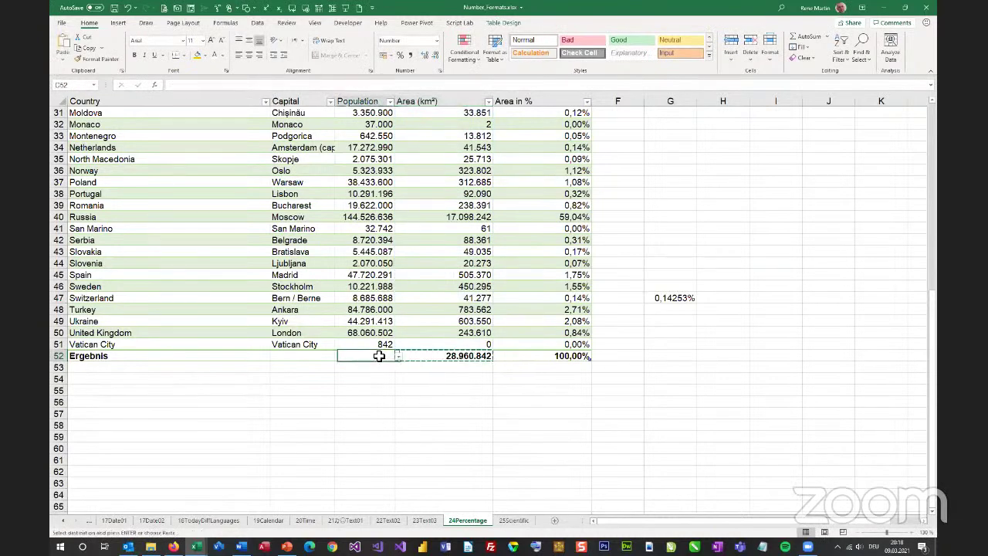
right_click(378, 360)
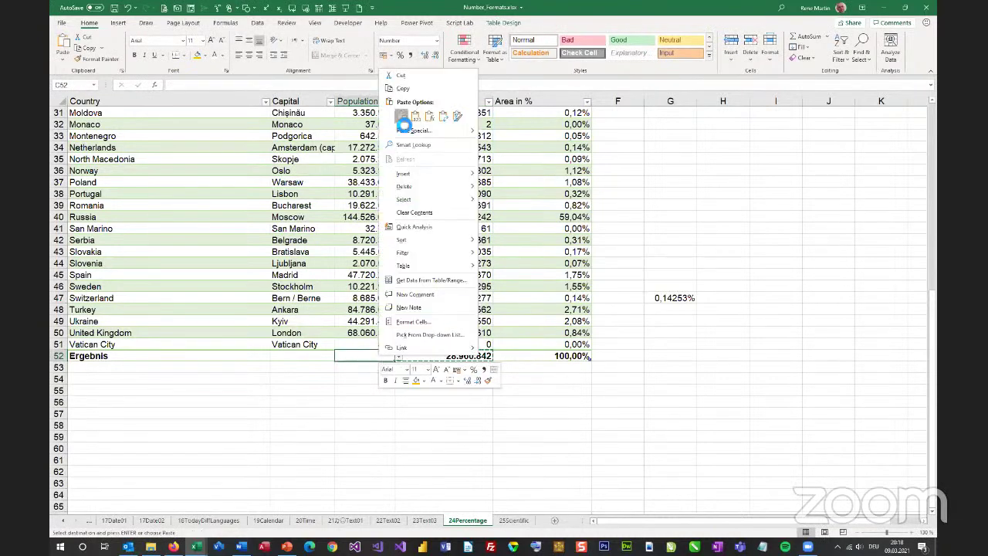
click(401, 116)
click(218, 85)
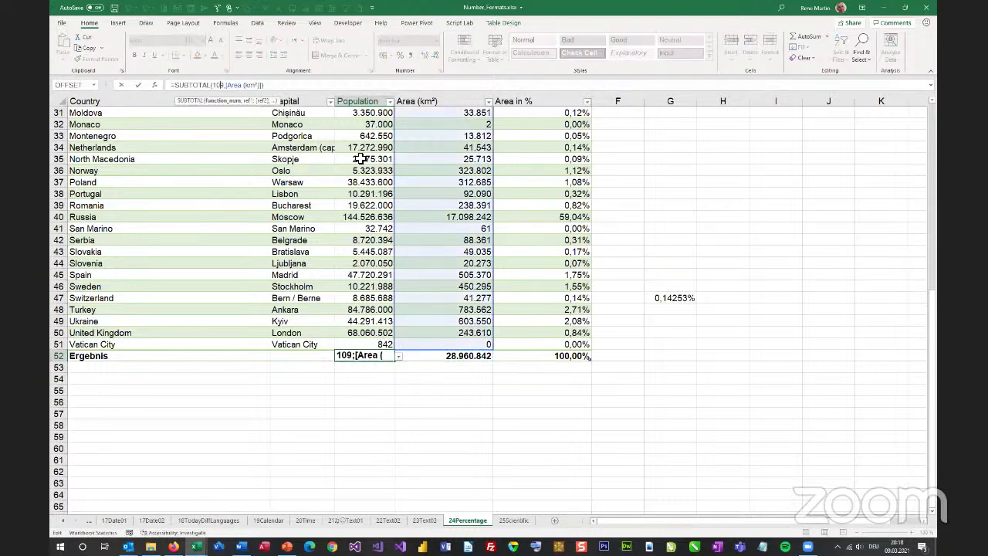
key(BackSpace)
key(BackSpace)
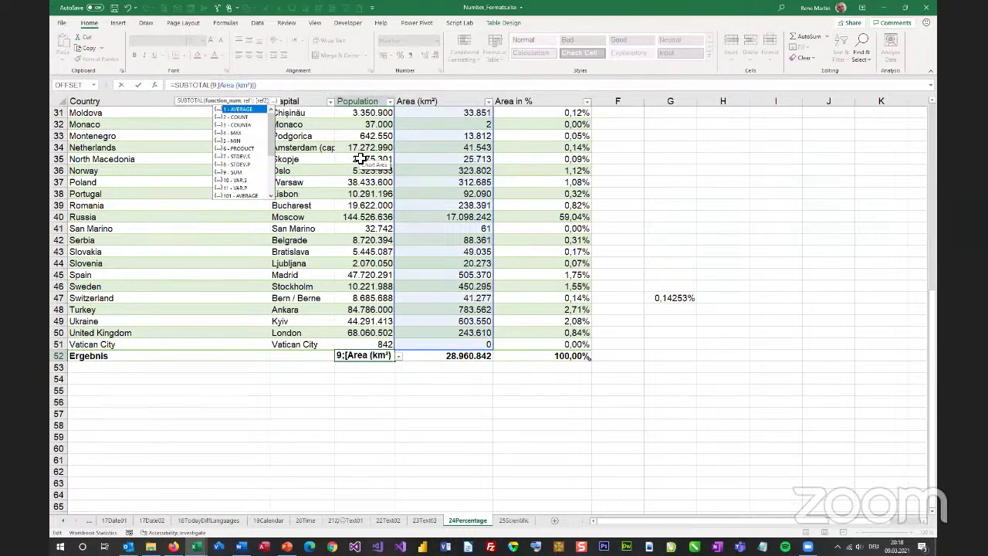
key(ctrl+Return)
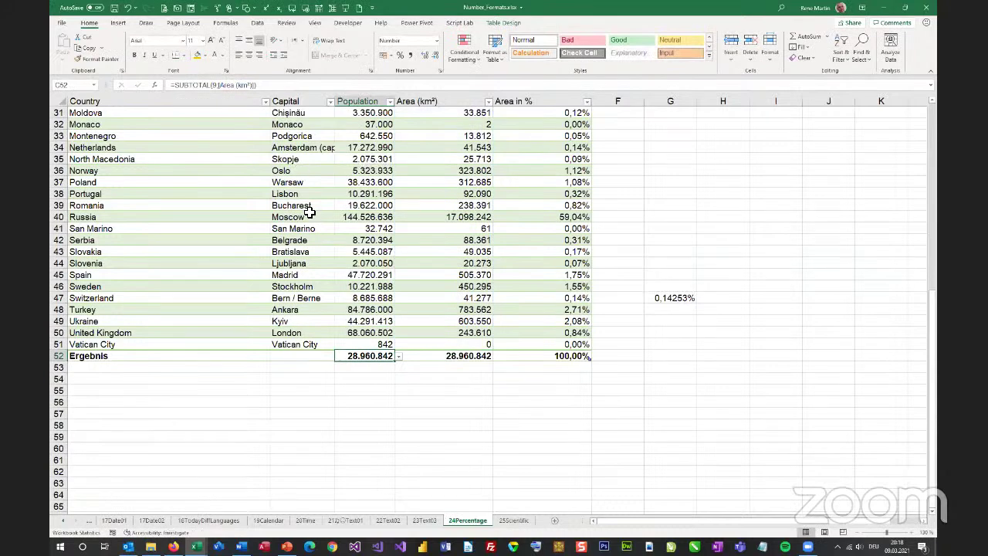
right_click(59, 263)
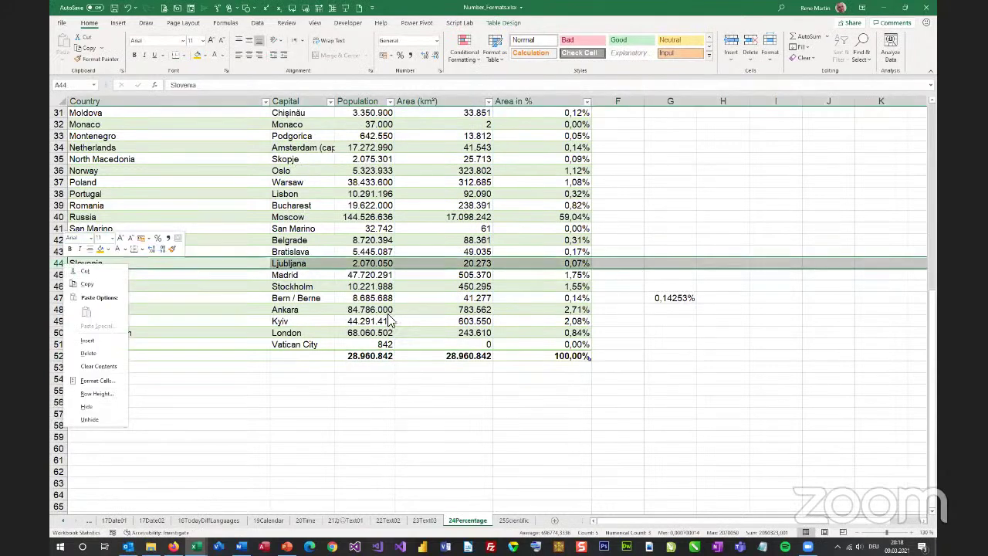
key(Escape)
click(367, 298)
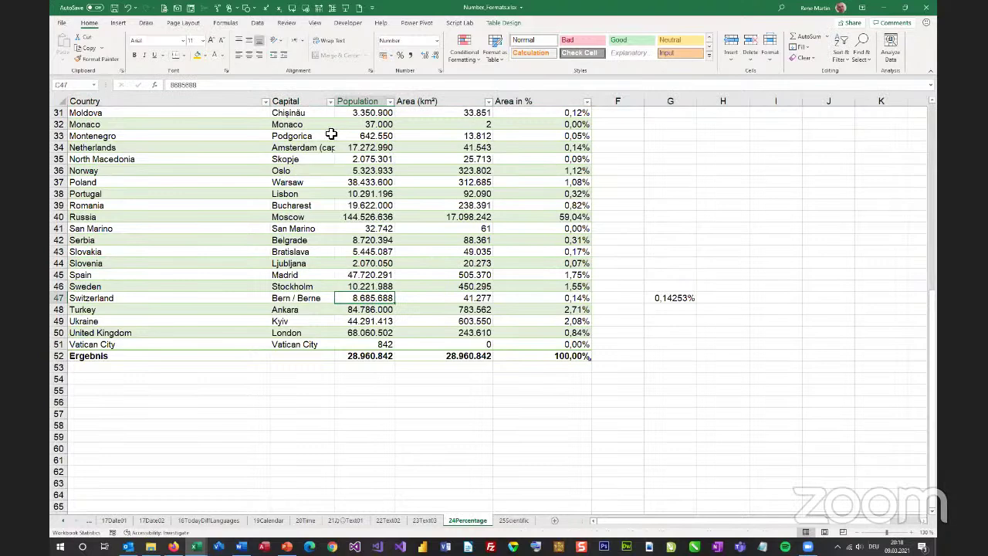
click(266, 101)
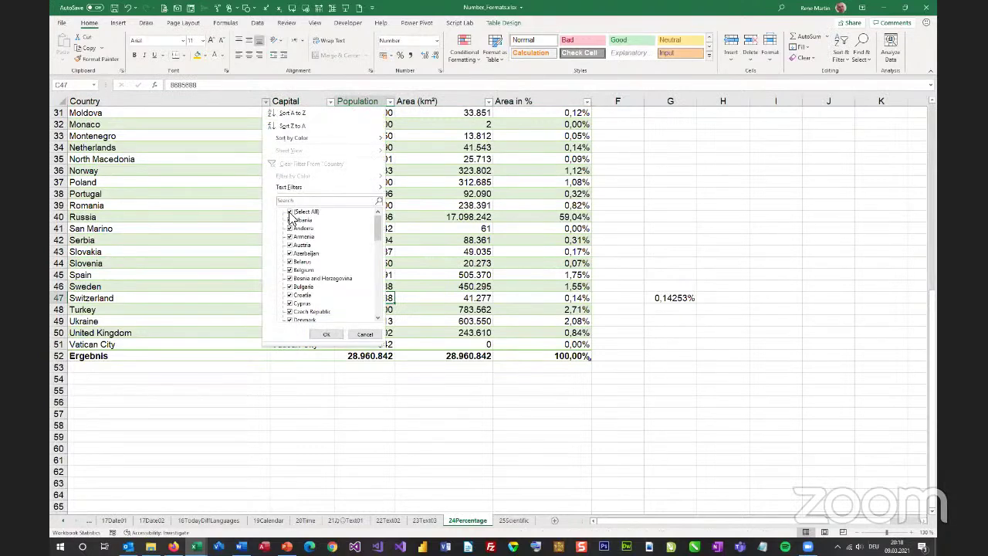
drag(379, 236, 379, 301)
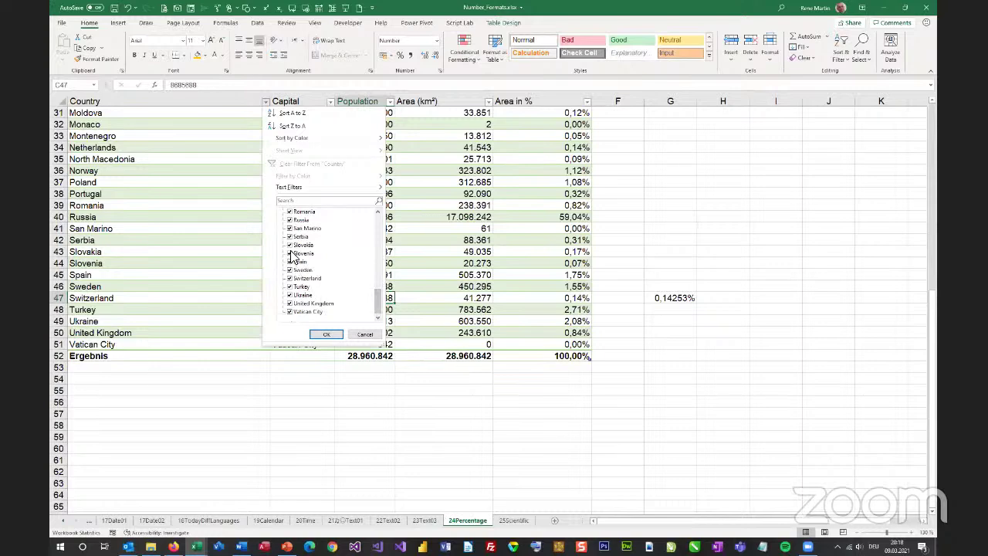
click(326, 334)
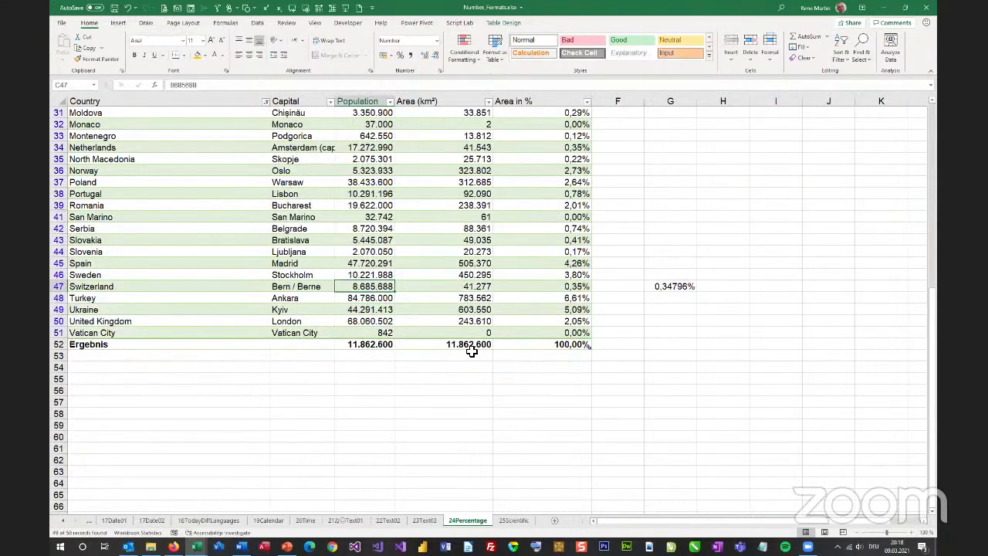
click(371, 345)
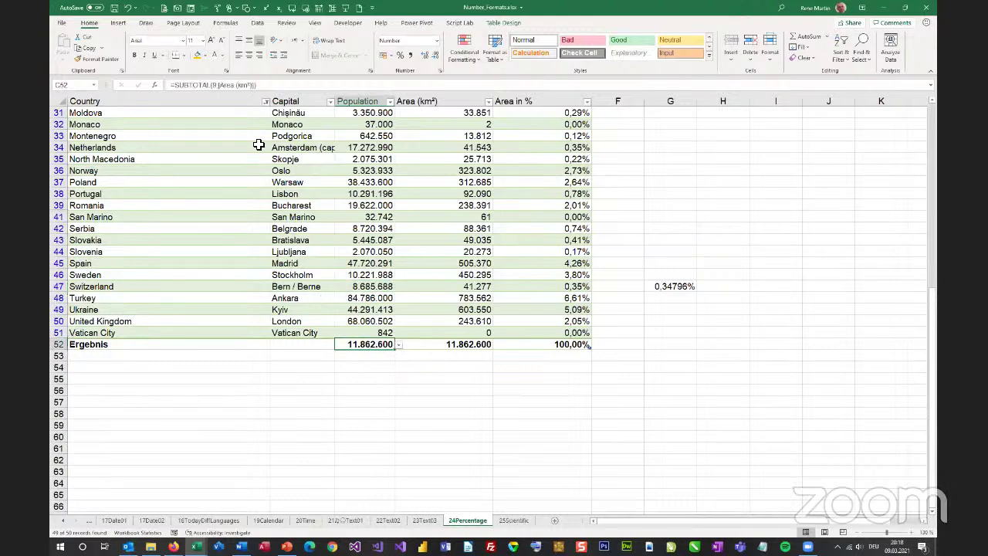
click(463, 344)
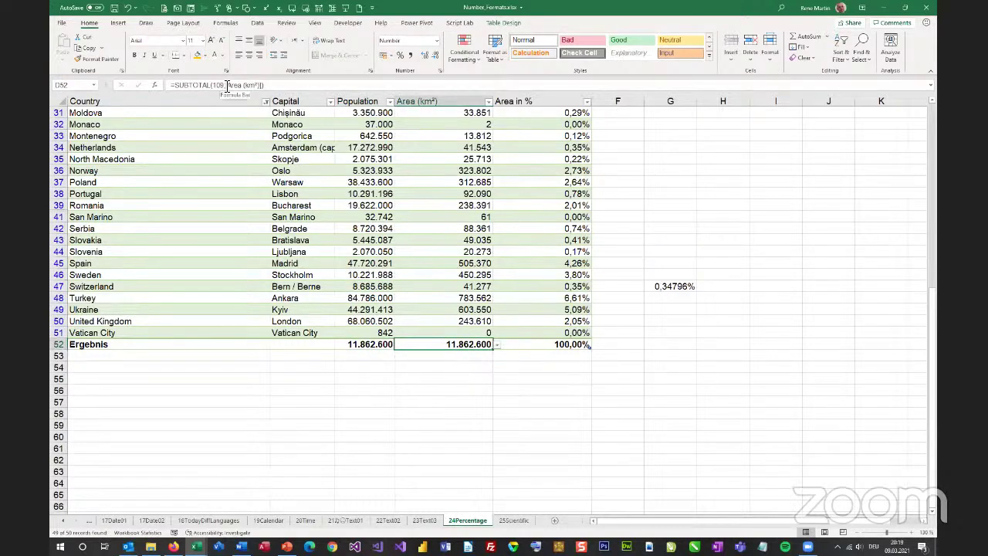
click(265, 102)
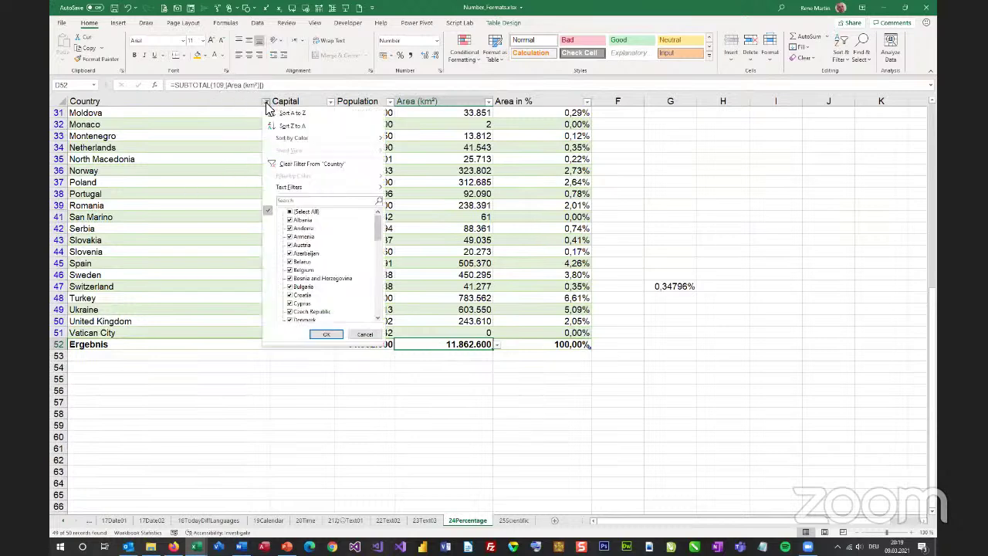
click(302, 164)
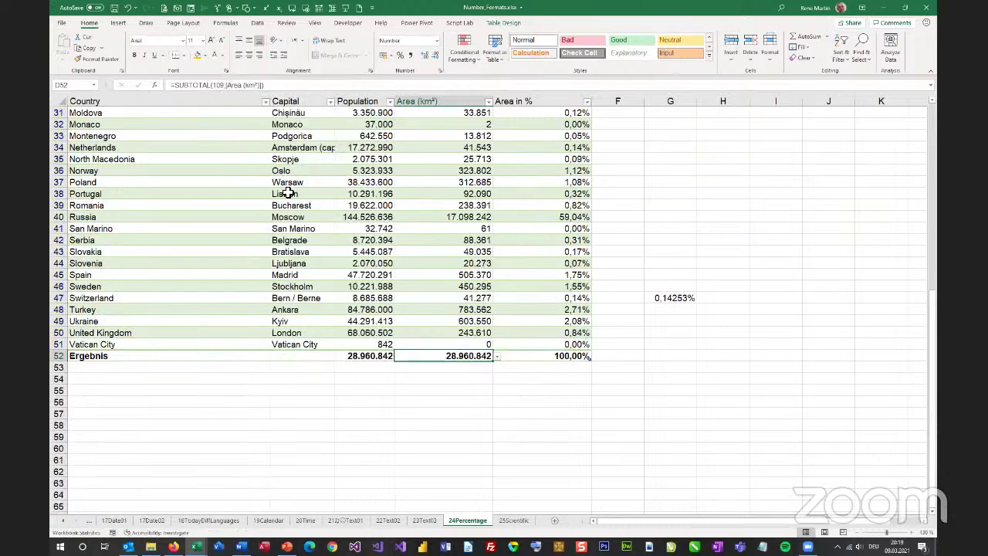
click(60, 263)
Step: Hide Slovenia's row 44 and compare the SUBTOTAL totals in C52 and D52
right_click(61, 265)
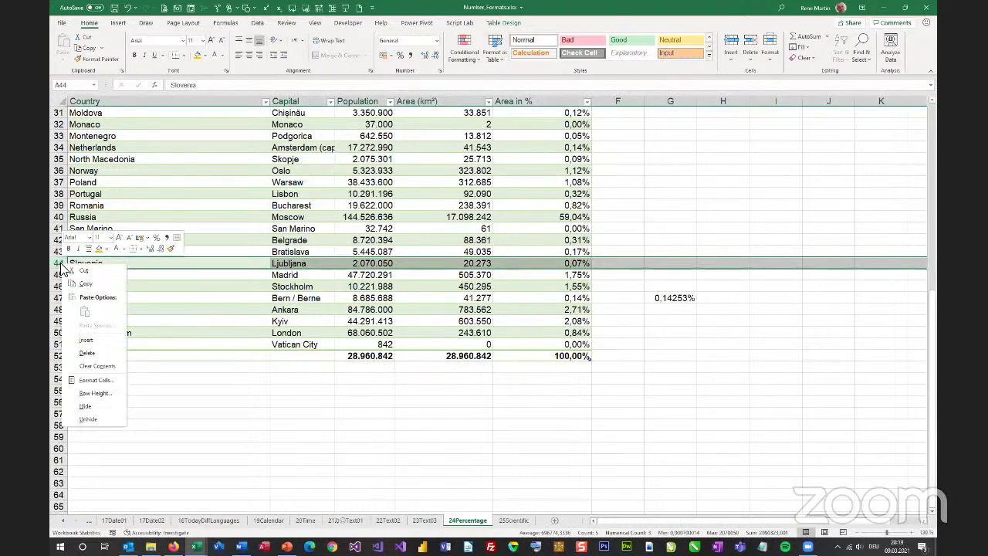
click(100, 405)
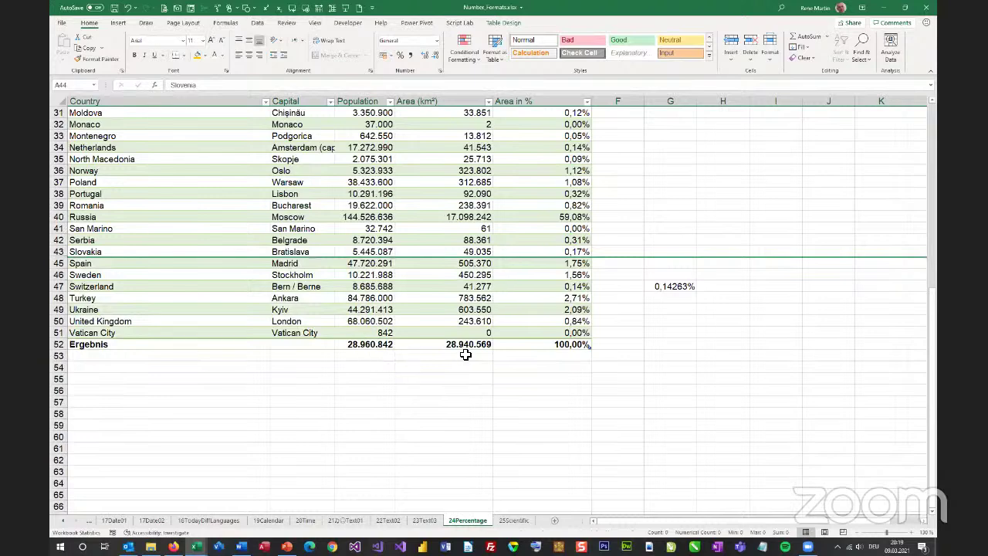
click(367, 344)
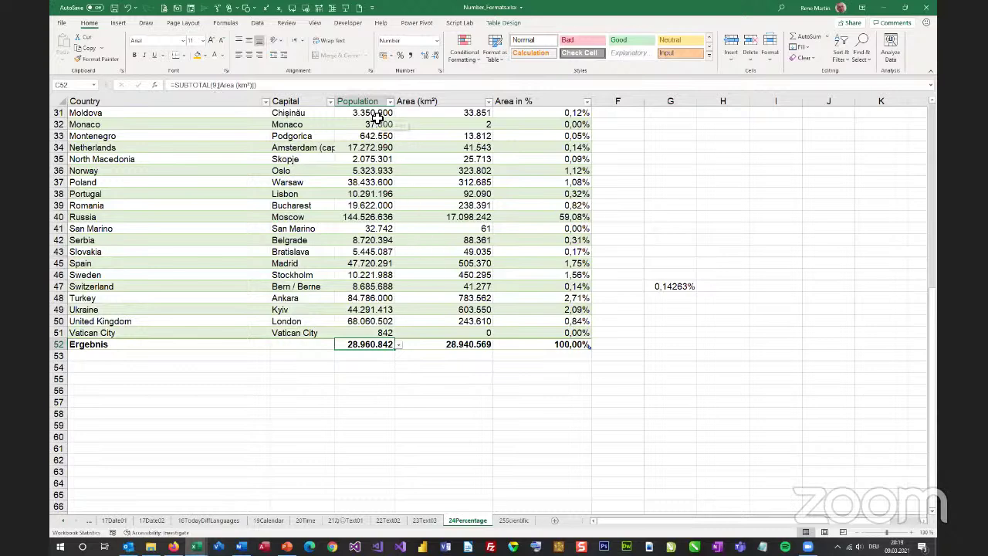
click(460, 348)
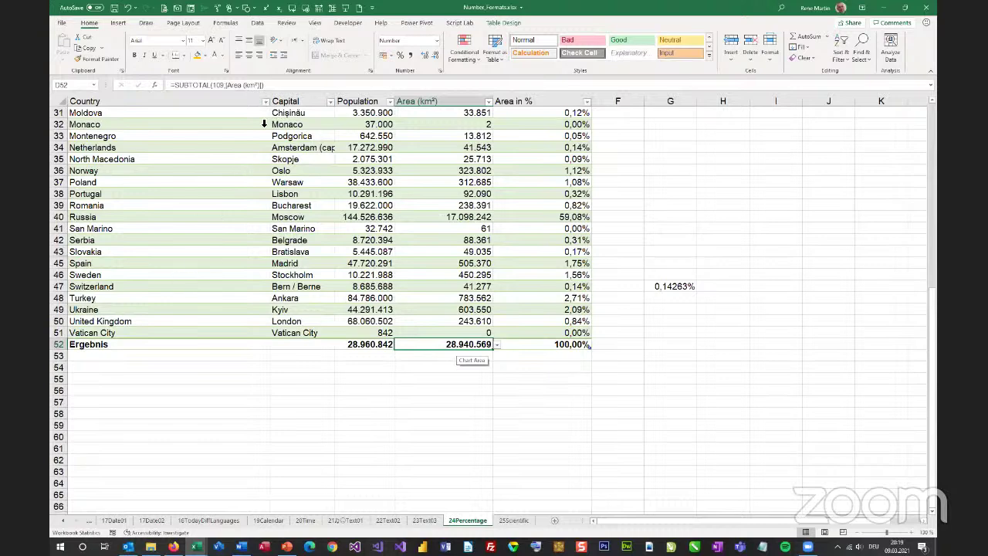
Step: Filter Sweden out of the Country column and check the C52 and D52 totals of 28.490.274
click(265, 102)
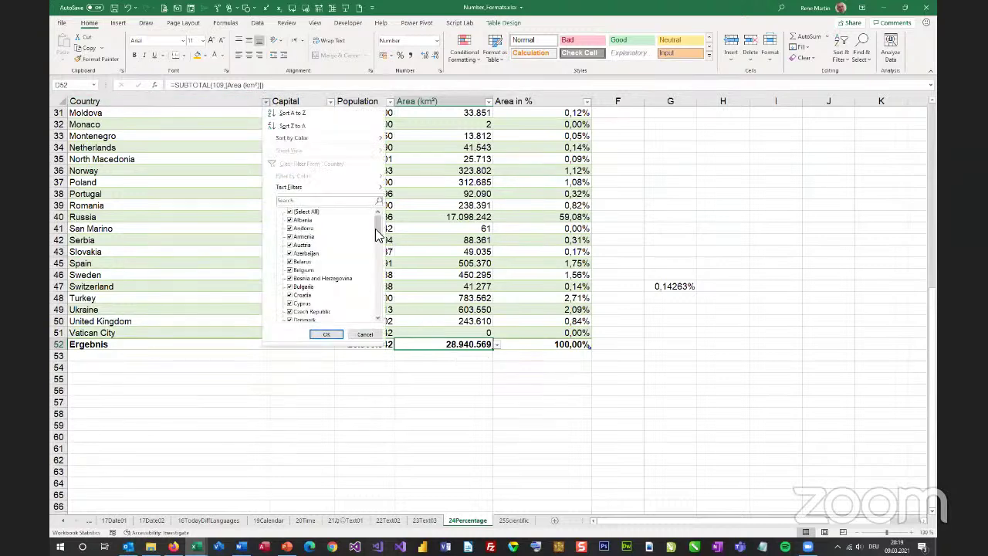
drag(378, 236, 380, 301)
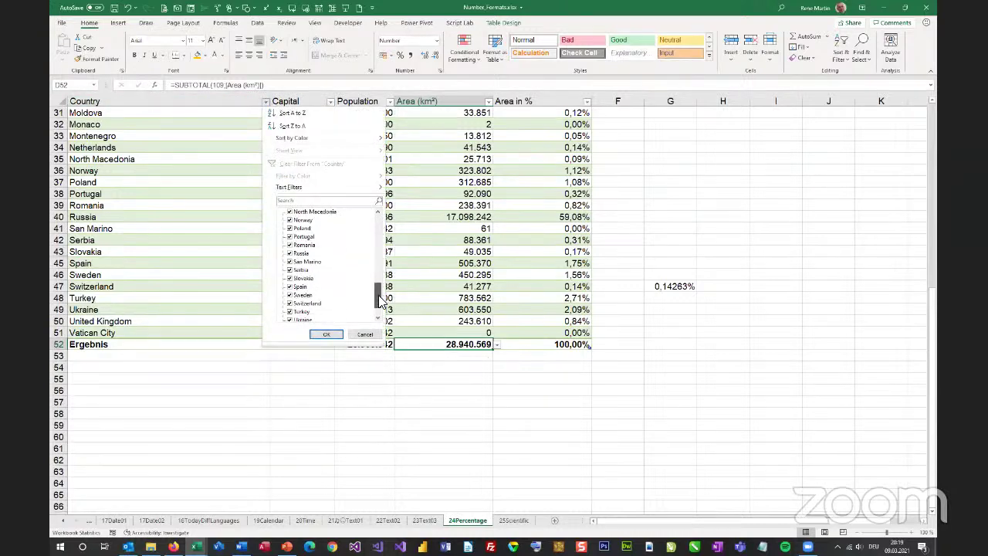
click(291, 295)
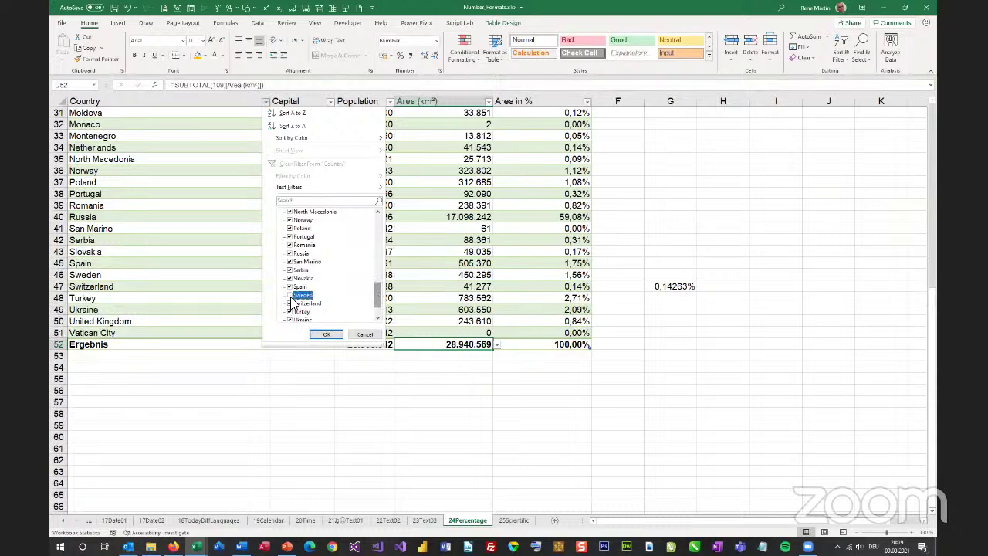
click(325, 338)
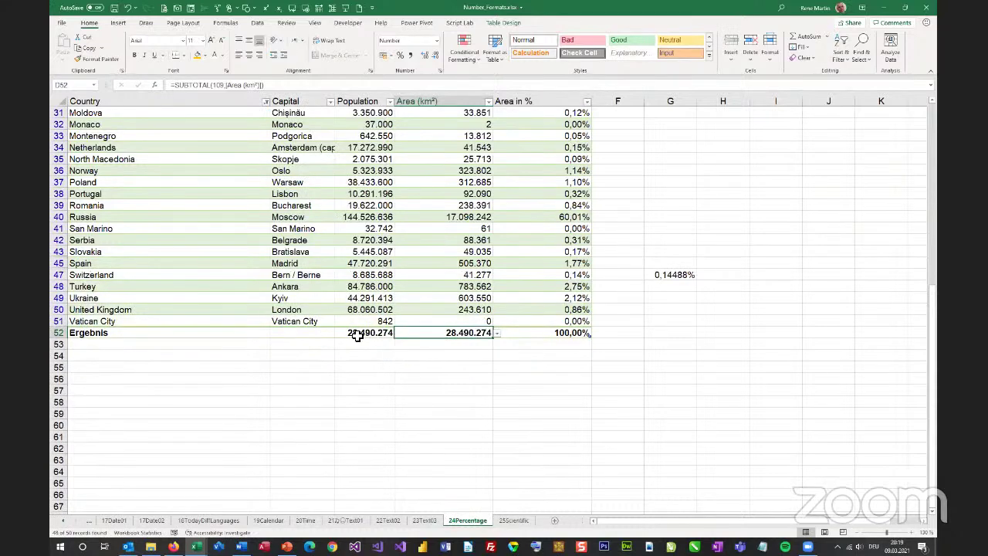
click(372, 335)
click(452, 336)
key(ctrl+Page_Down)
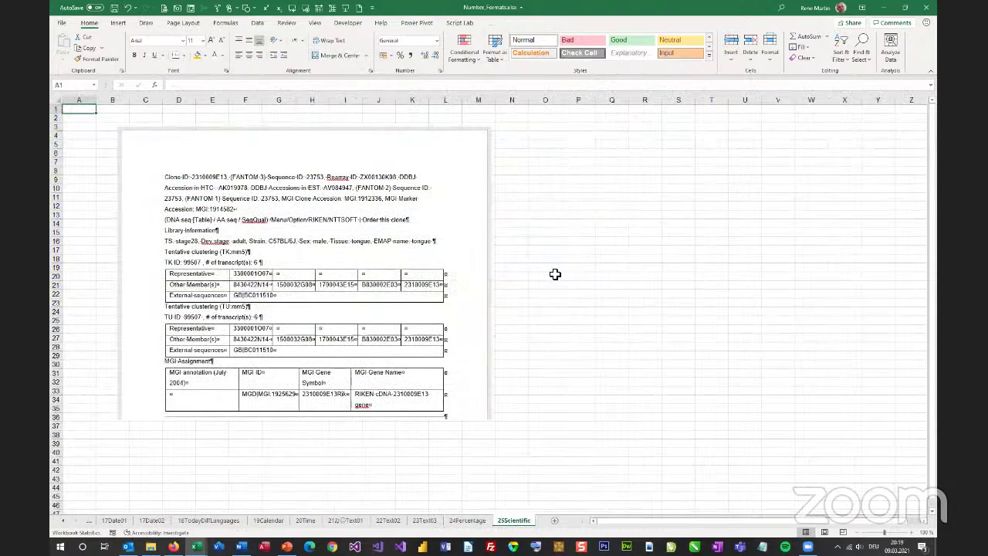
click(554, 171)
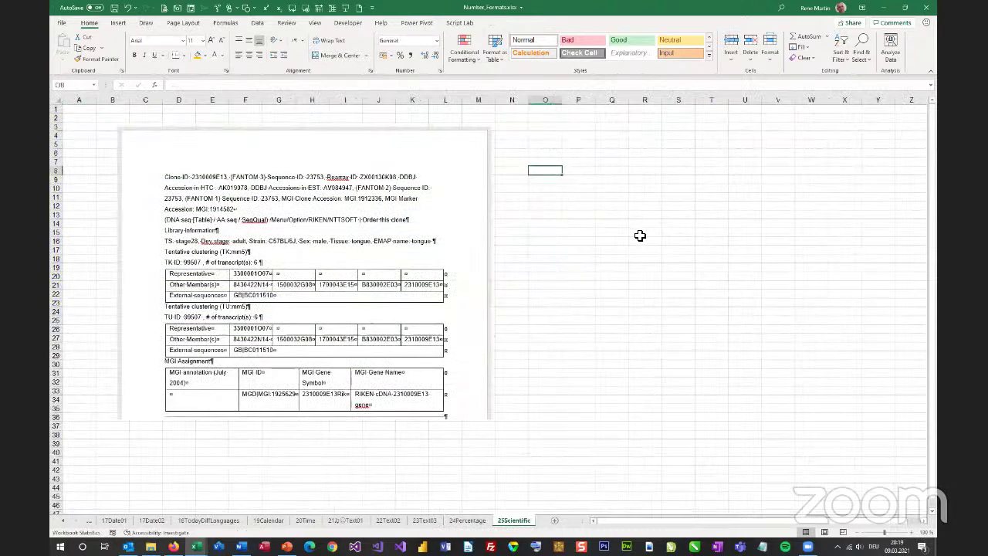
text(1212121212121212)
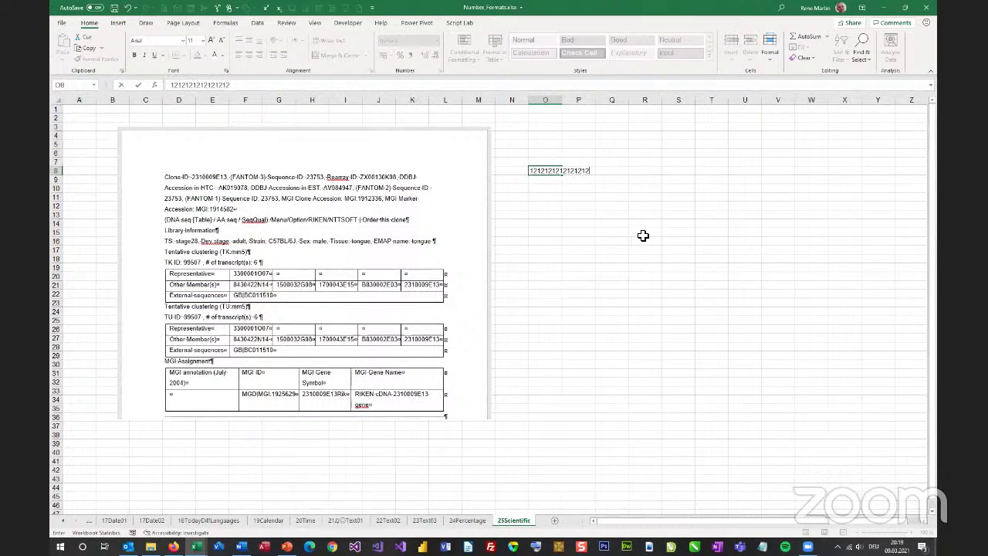
key(Return)
key(Up)
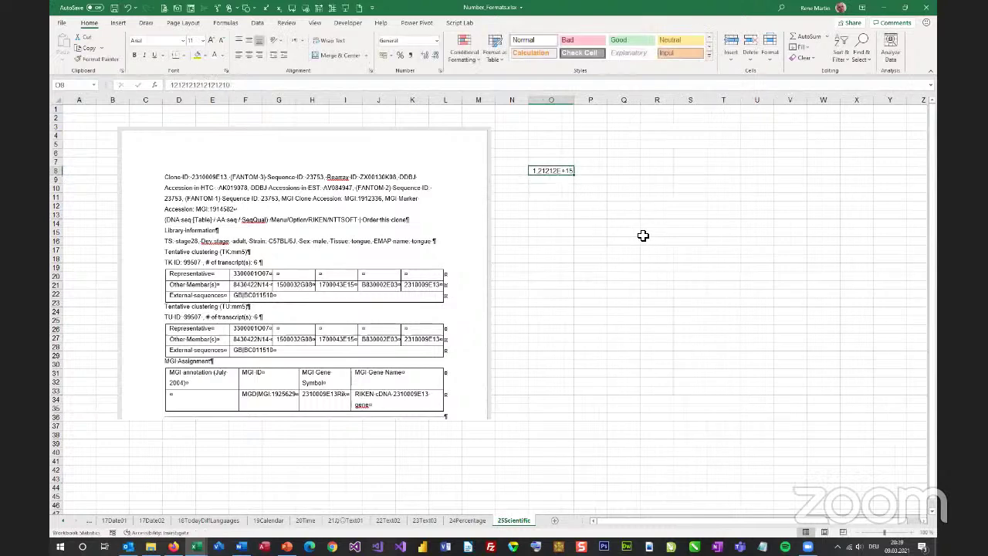
Step: Enter 1,25e125 in O10 so it displays as 1,25E+125, then bring up File Explorer
key(Down)
key(Down)
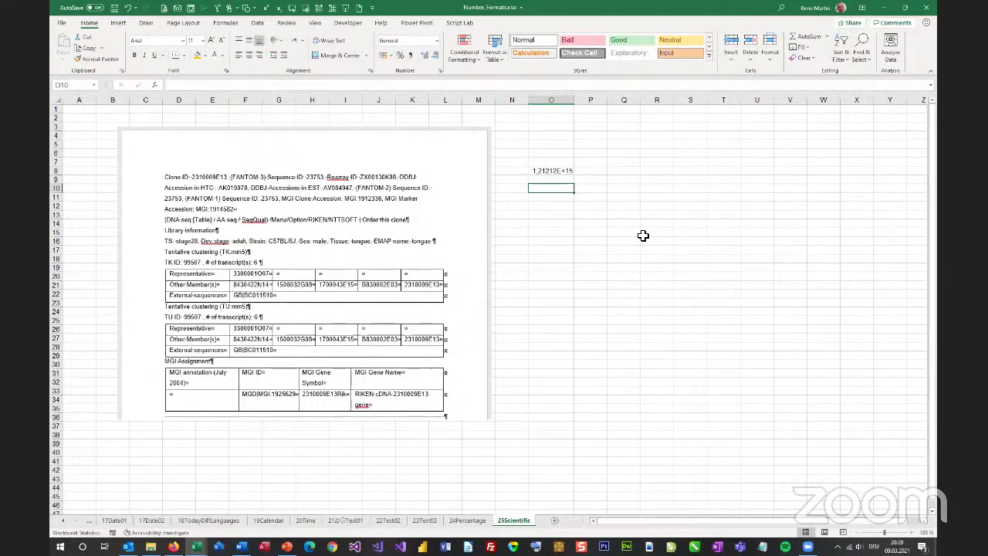
text(1,25e125)
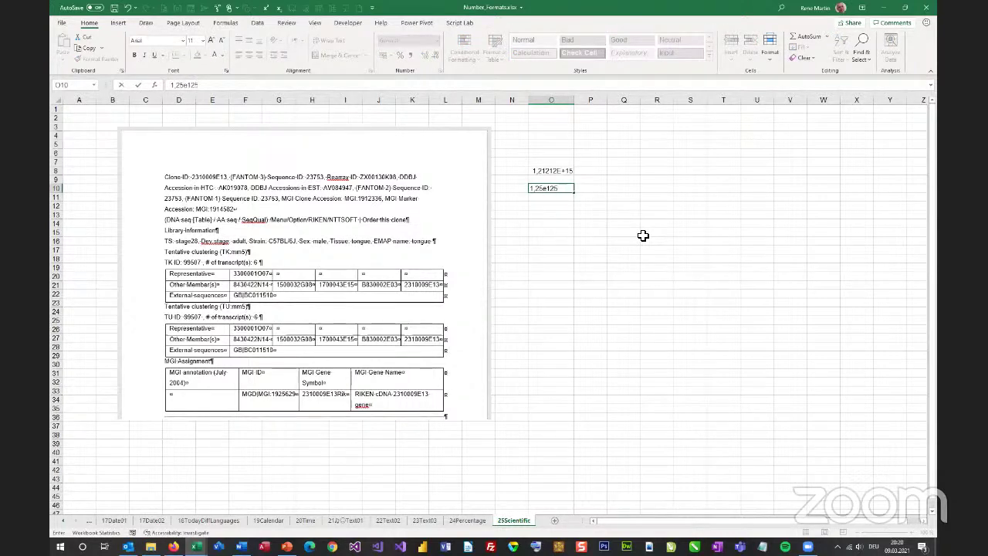
key(Return)
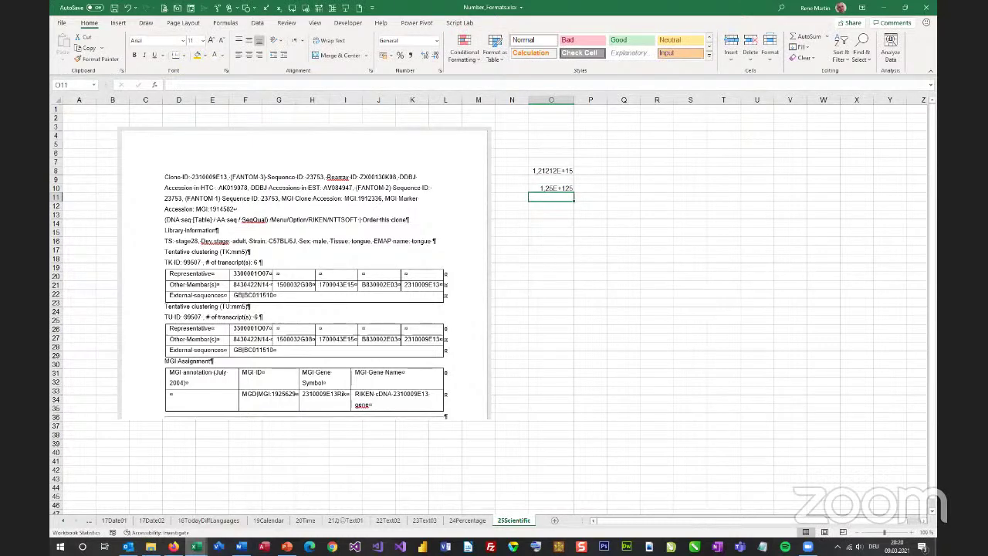
click(150, 546)
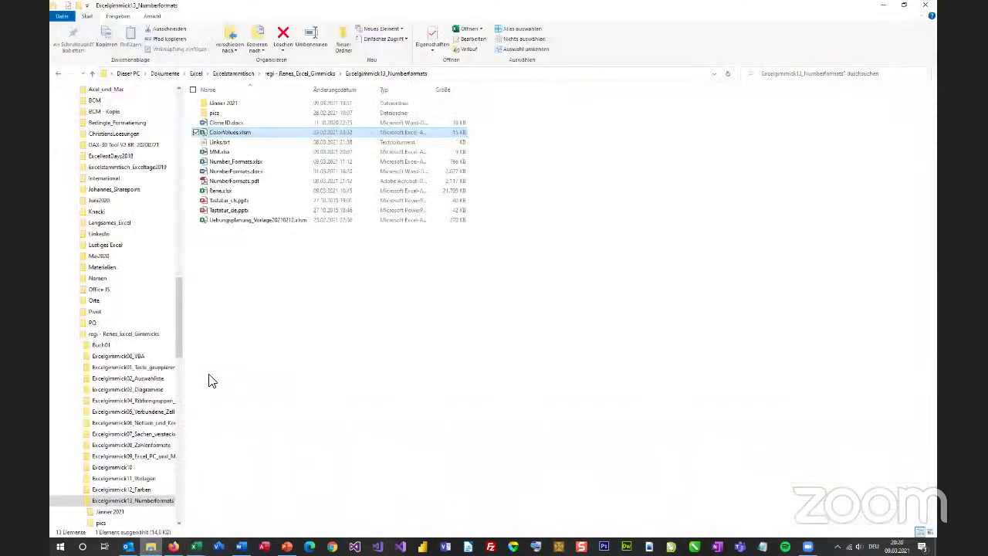
Step: Open Clone ID.docx in Word and copy its entire gene report
double_click(250, 124)
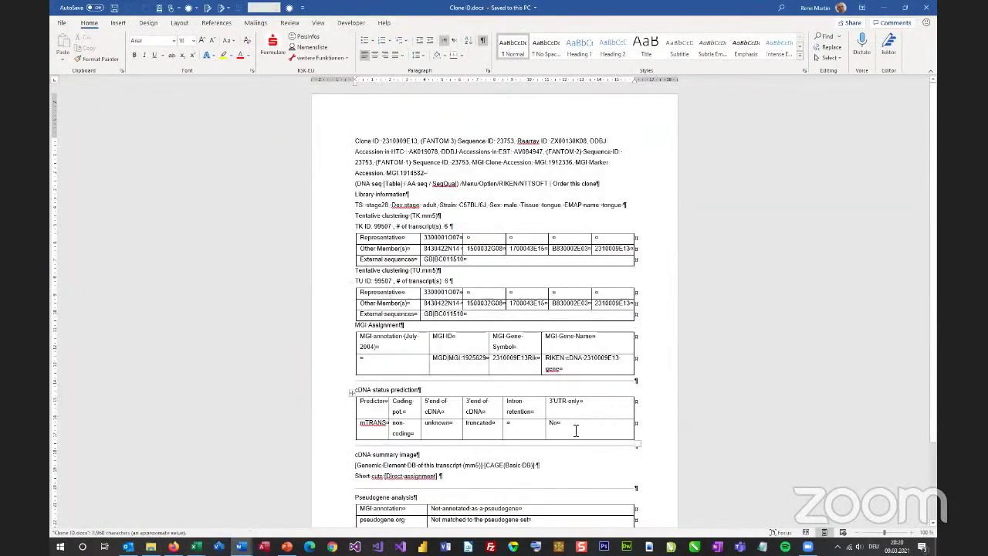
drag(515, 249, 547, 255)
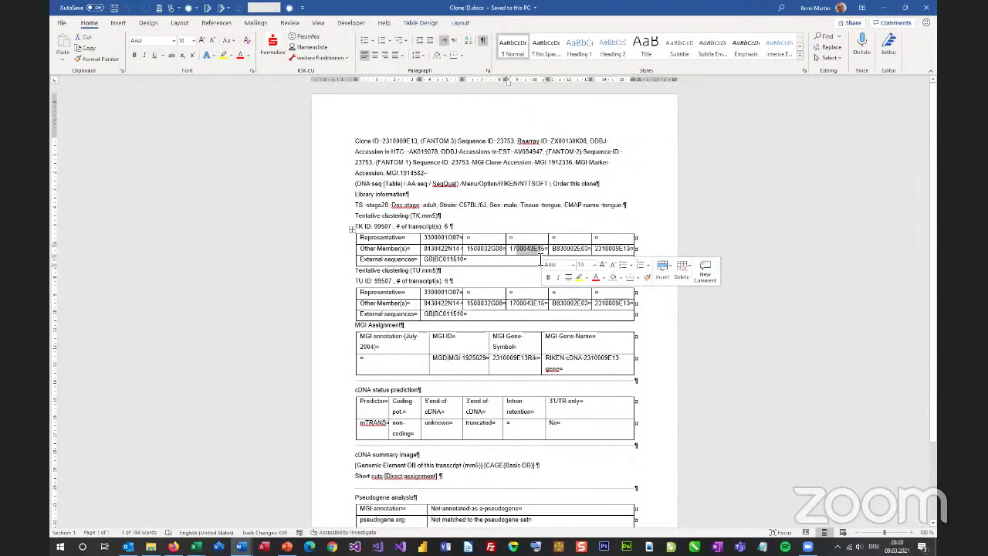
click(536, 221)
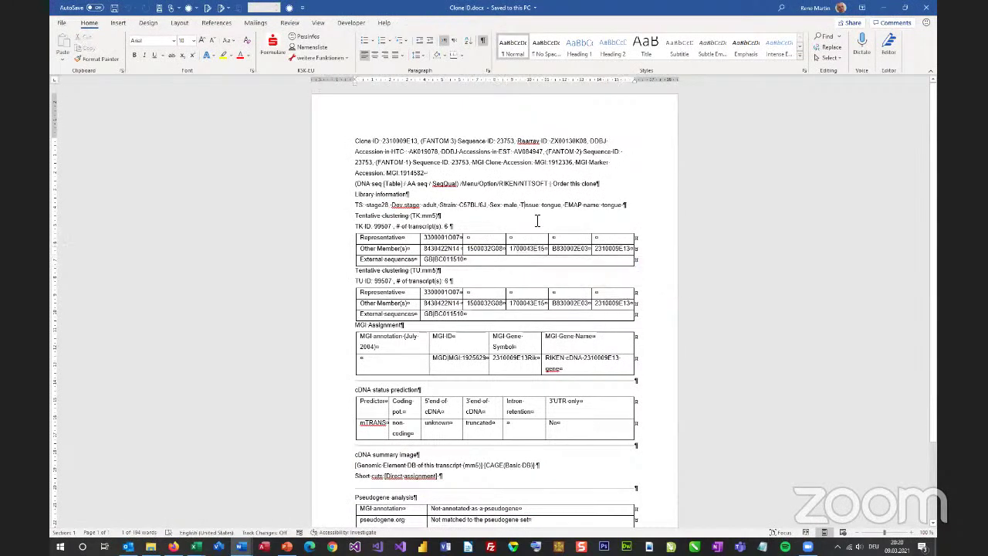
key(ctrl+a)
right_click(476, 159)
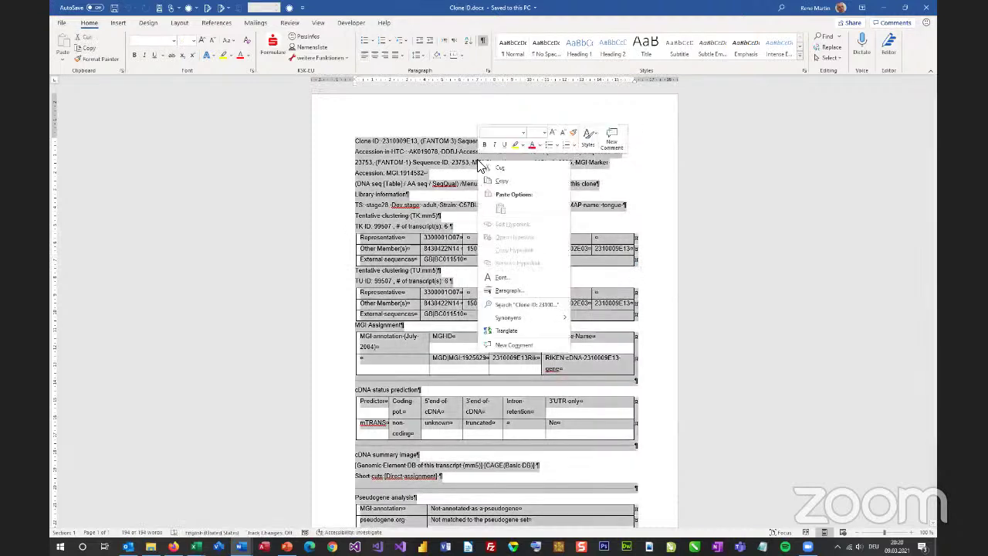
click(510, 181)
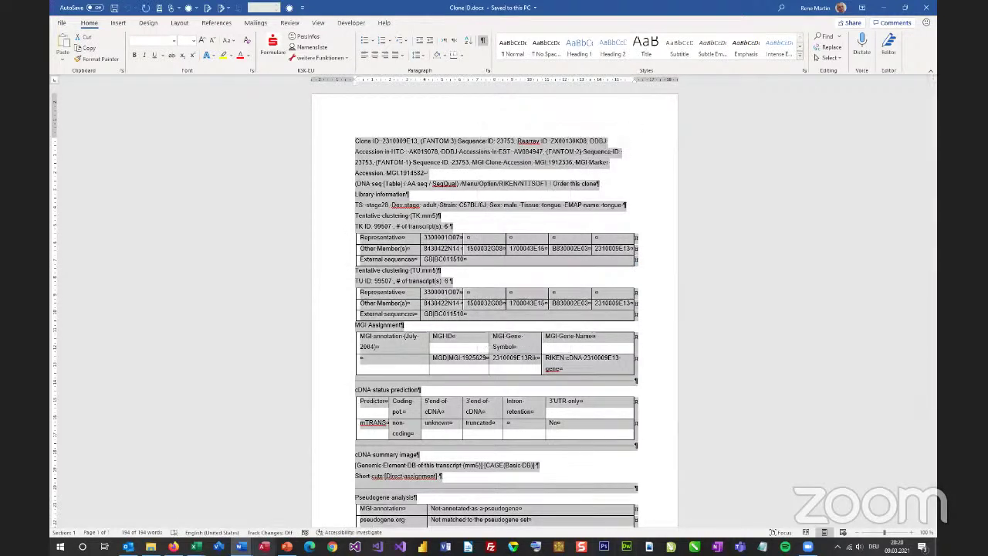
click(196, 546)
Step: Paste the gene report at O14, where IDs like 1700043E15 become 1,70E+21
click(145, 499)
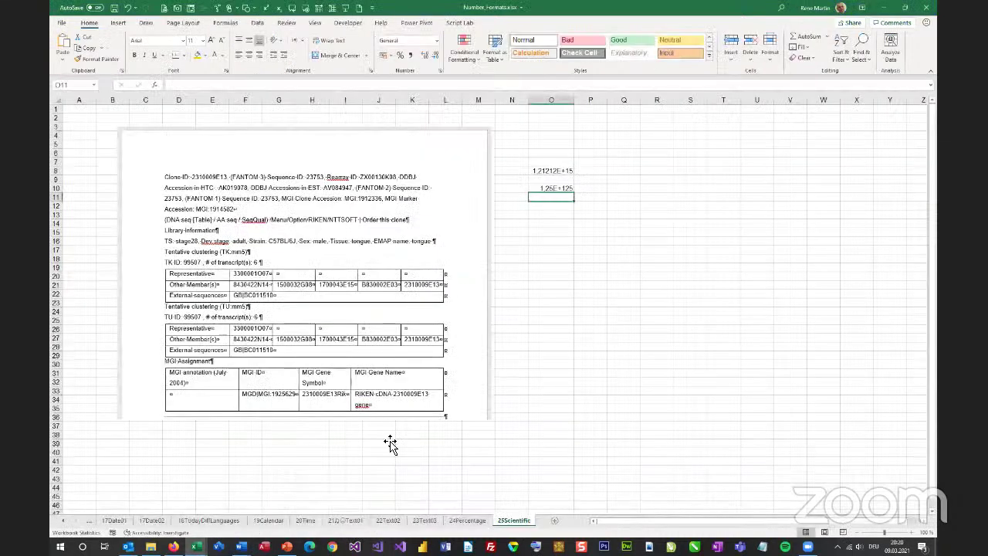
right_click(538, 221)
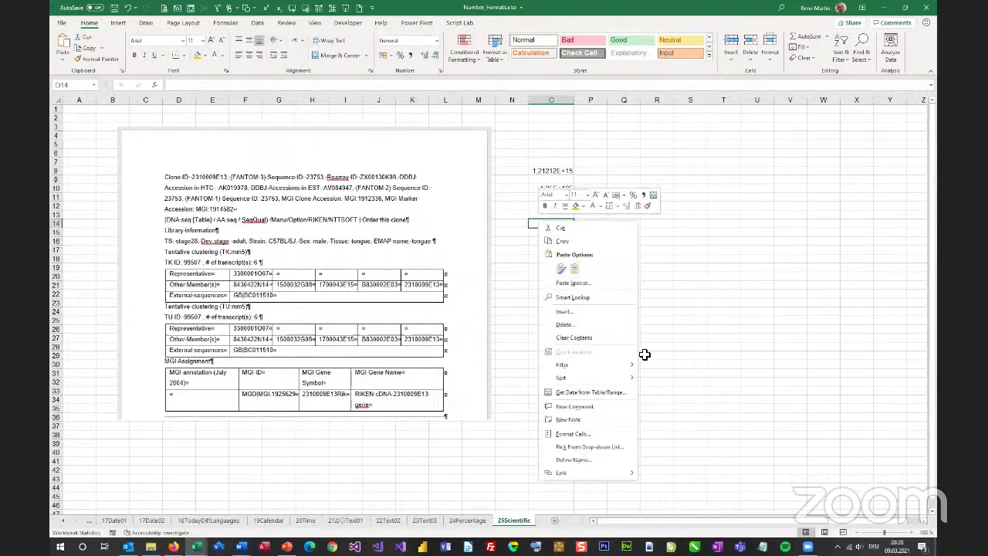
key(ctrl+v)
click(660, 296)
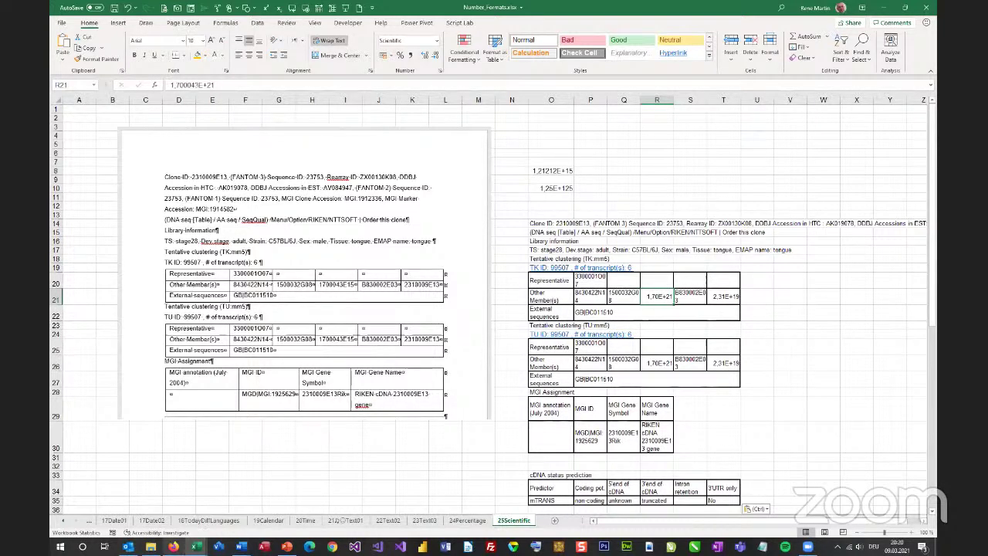
click(174, 546)
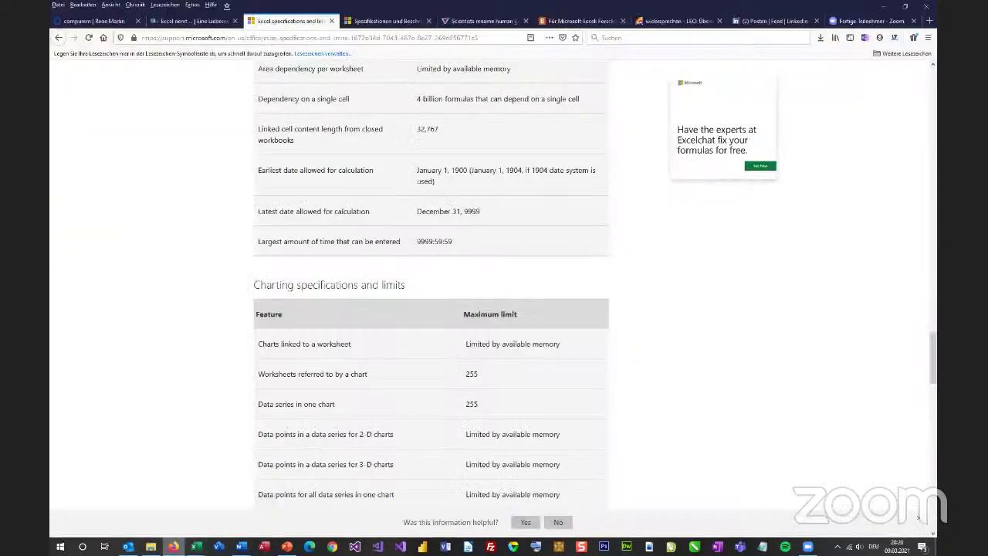
Step: Read the Verge article on human genes renamed to avoid Excel date errors, then return to Excel
click(481, 21)
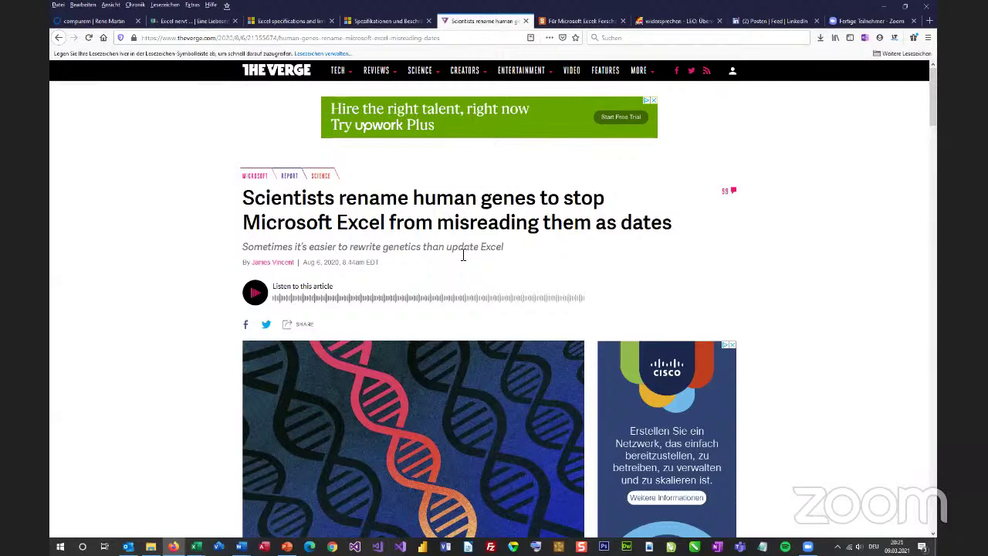
scroll(466, 274, down, 3)
scroll(468, 275, up, 3)
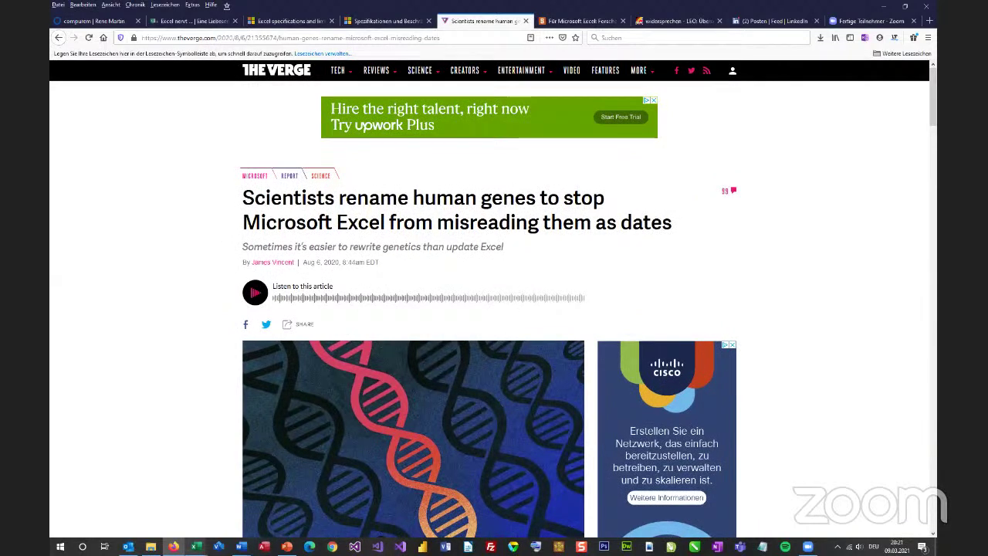
key(alt+Tab)
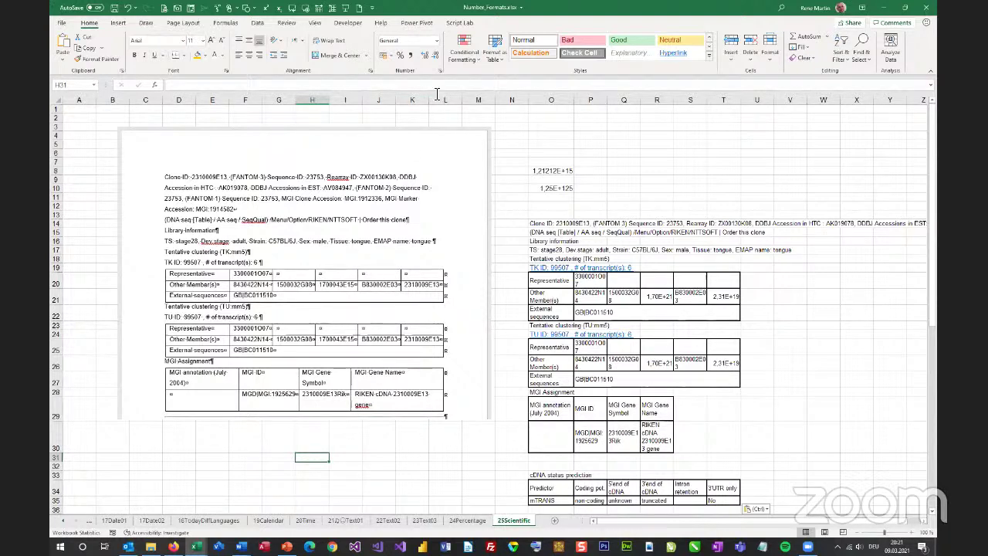
click(440, 71)
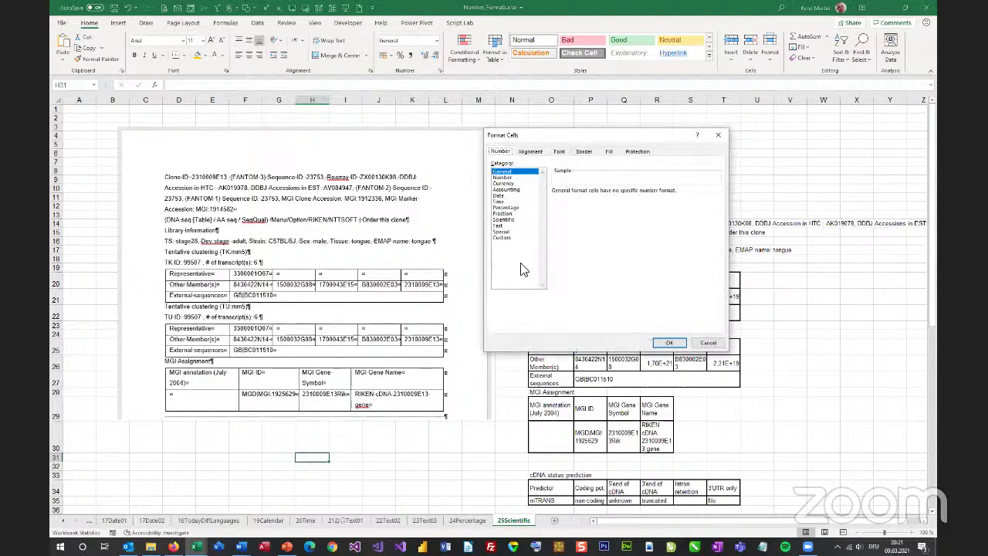
click(703, 345)
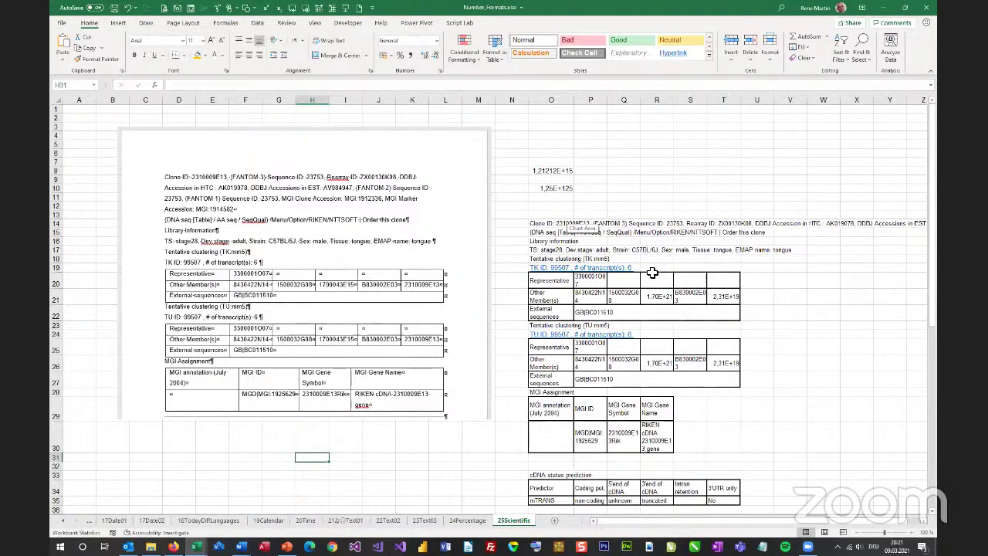
click(624, 171)
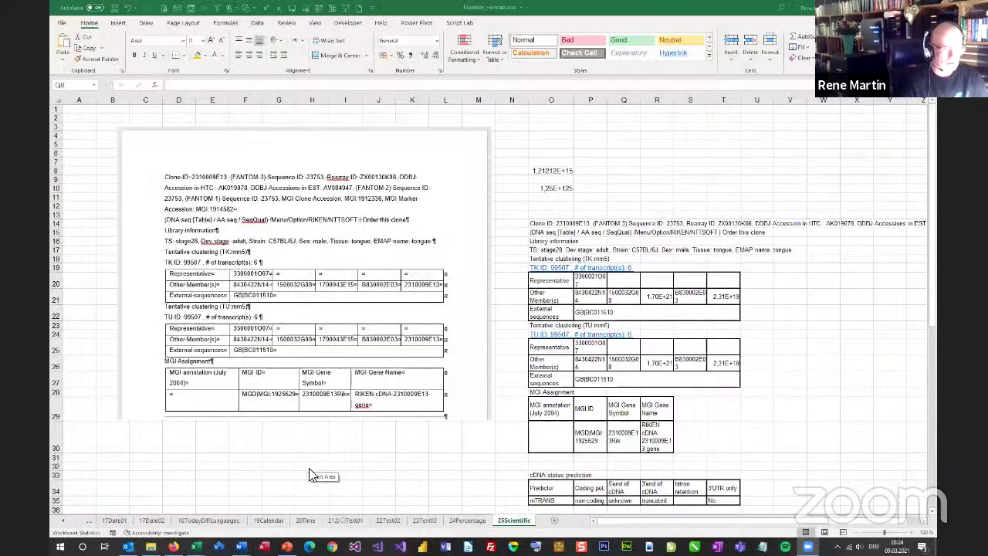
Step: Enter 1/2 in E34, which Excel auto-converts to the date 02. Apr
scroll(309, 468, down, 5)
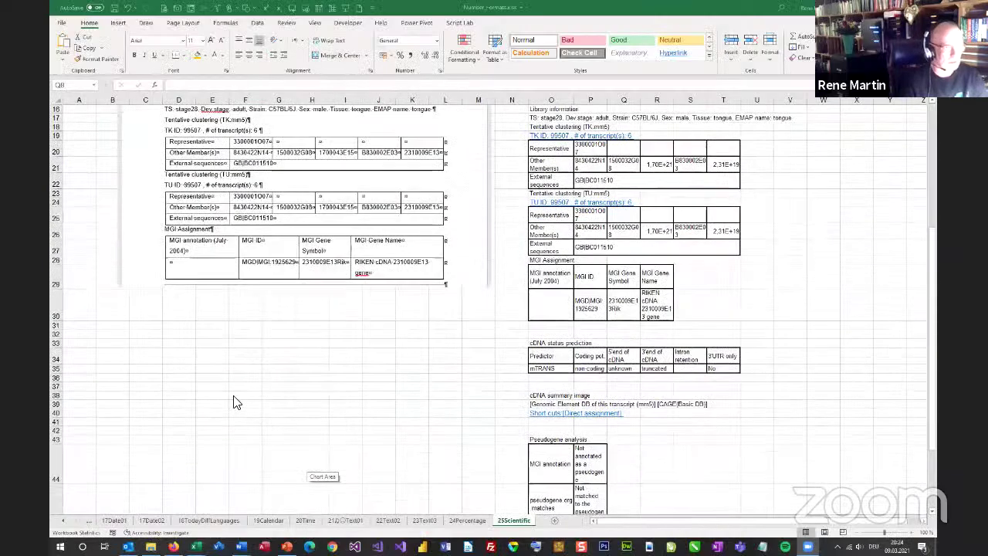
click(211, 356)
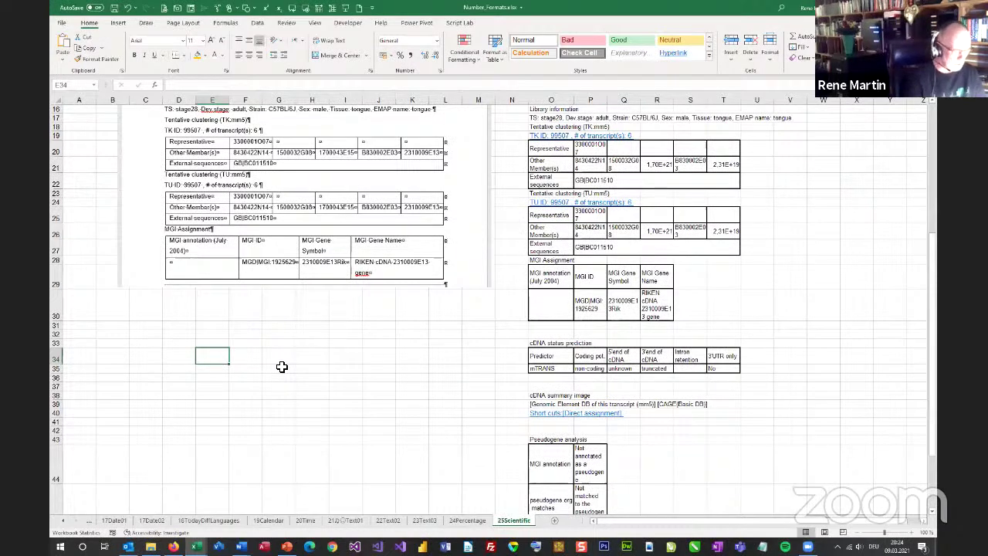
text(1/2)
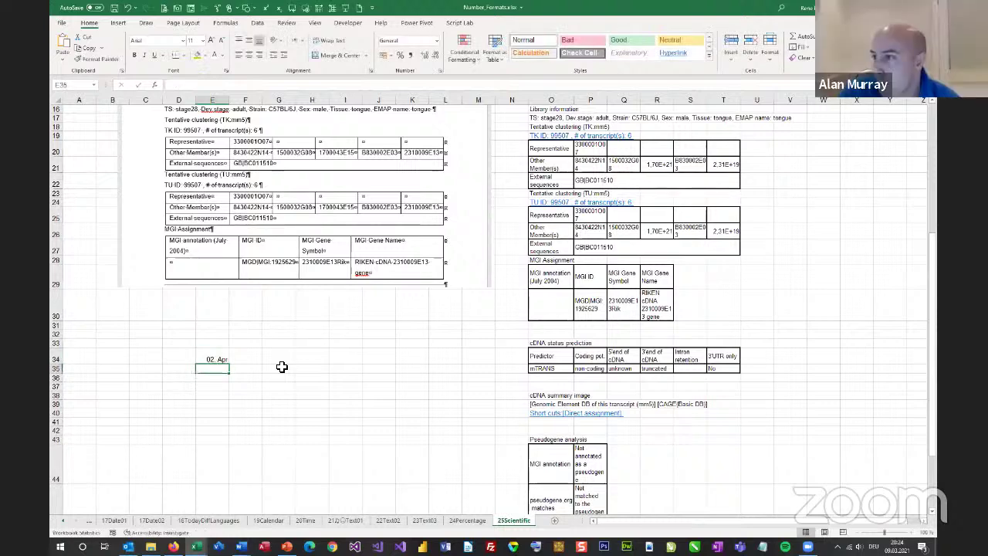
key(ctrl+Return)
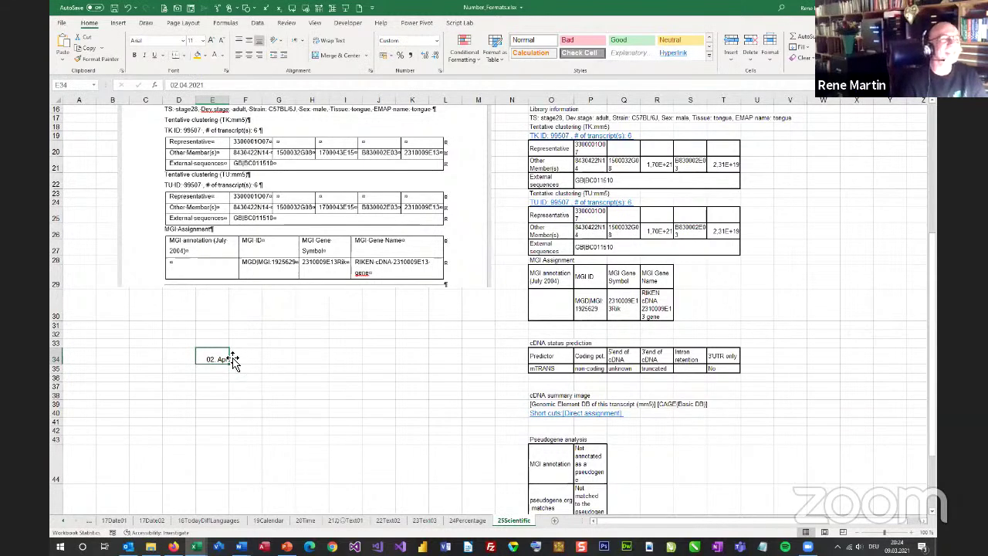
Step: Enter 24/48 in G34 and turn it into the formula =24/48, showing 0,5
click(272, 360)
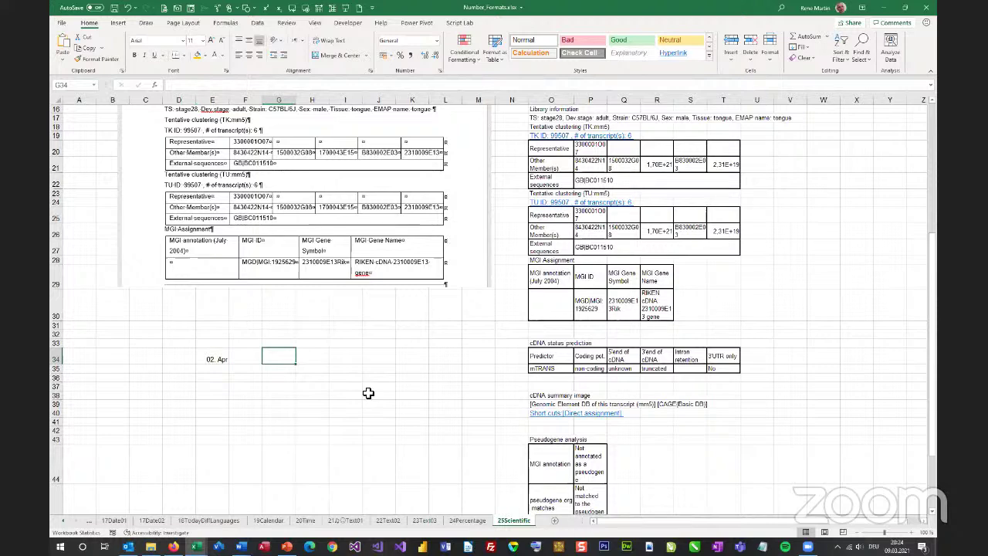
text(24/48)
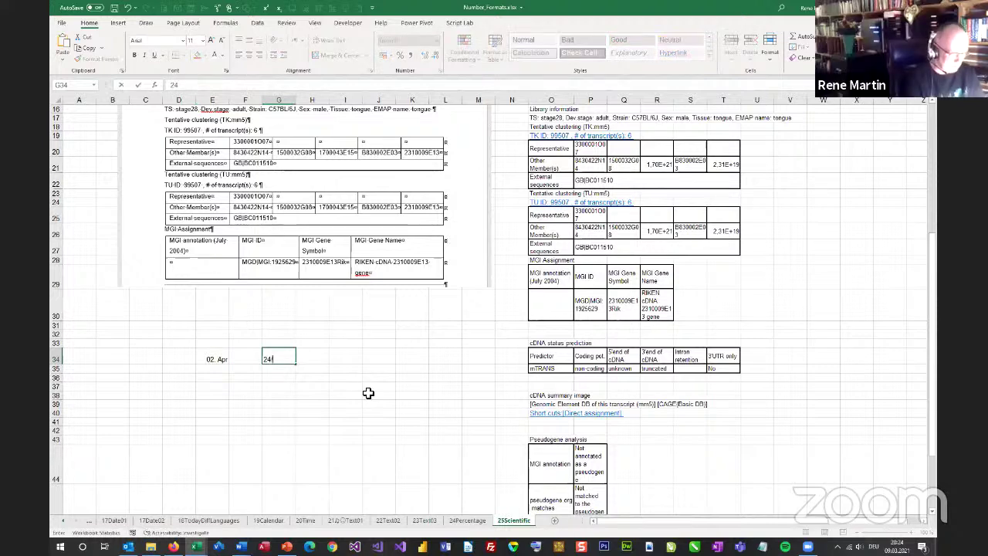
key(Return)
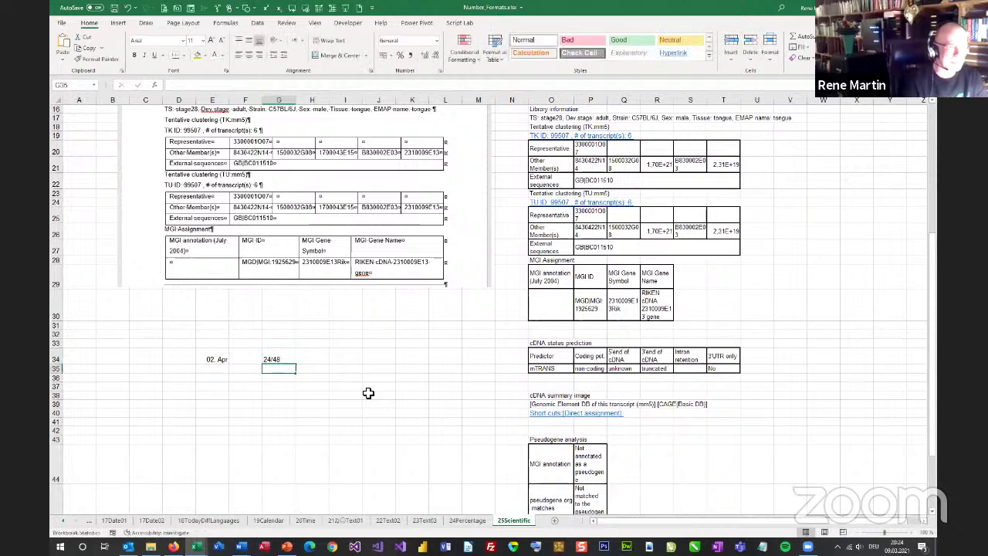
key(Up)
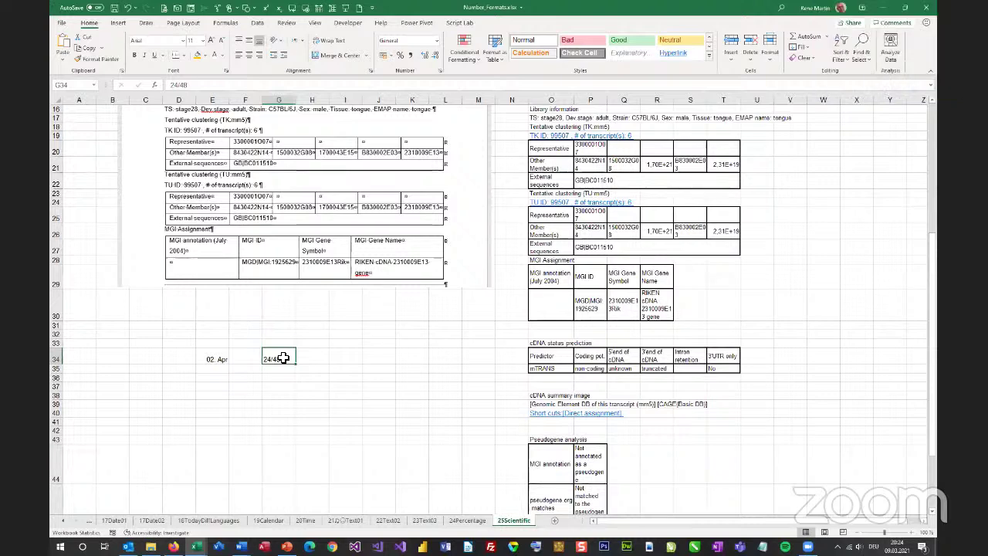
key(F2)
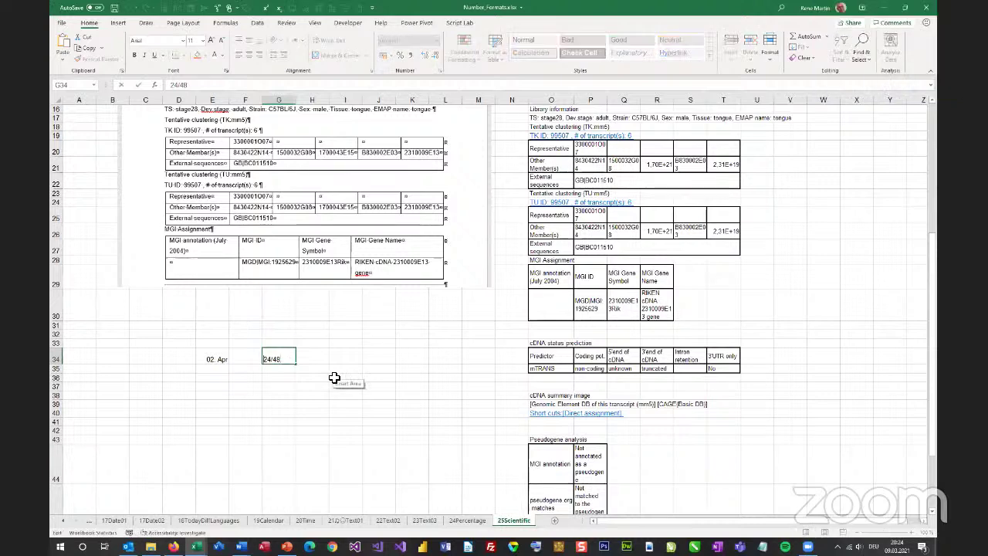
key(Home)
text(=)
key(Return)
key(Up)
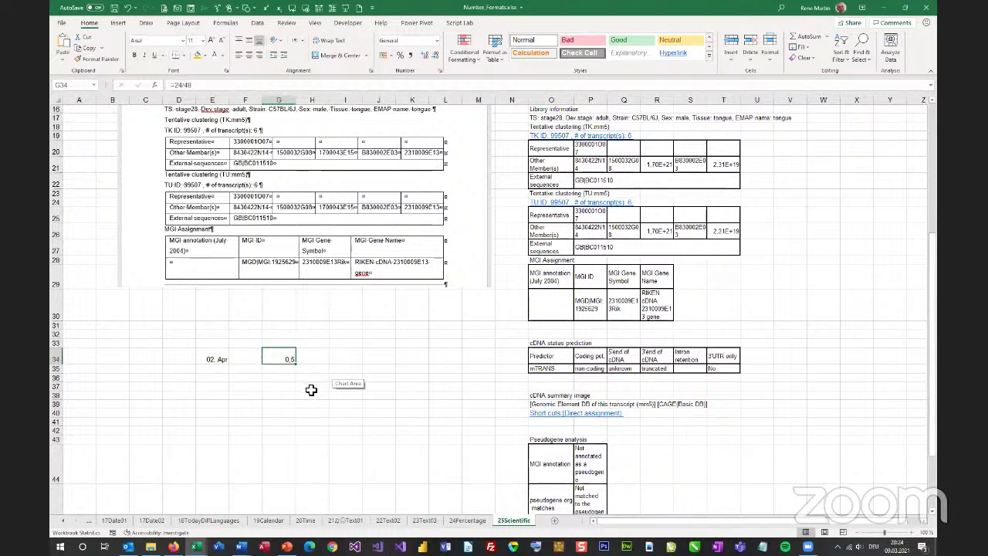
key(ctrl+1)
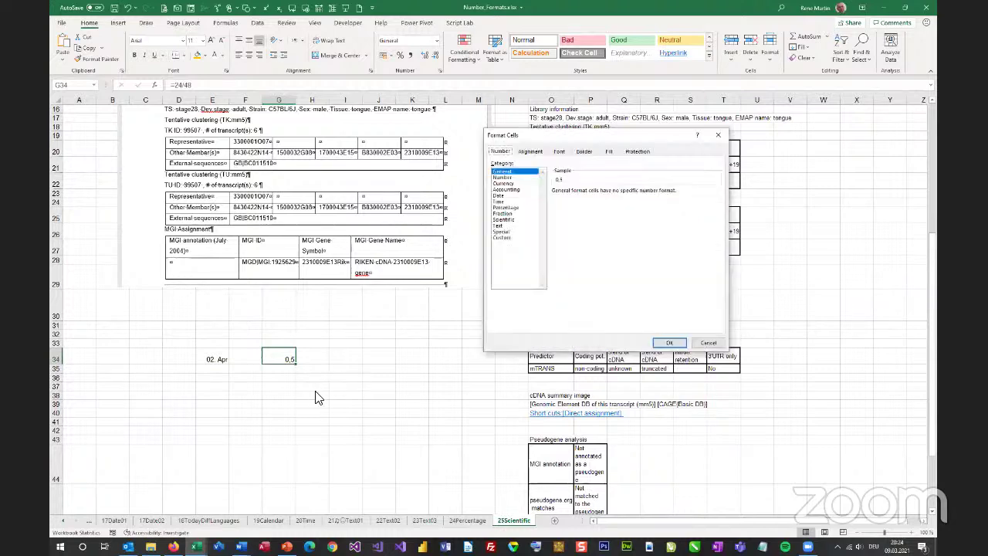
Step: Give G34 the Fraction format 'Up to two digits (21/25)' so it shows 1/2
click(504, 214)
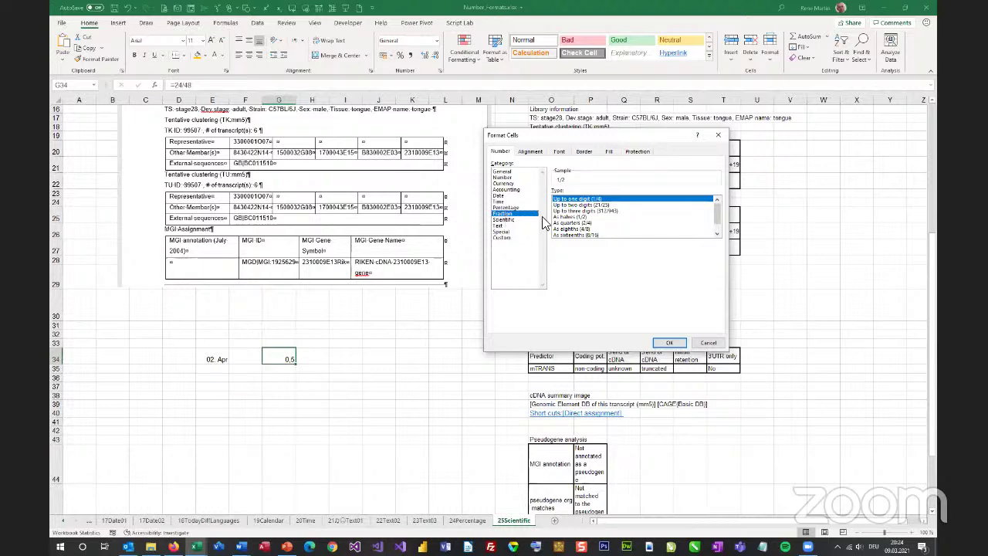
click(584, 204)
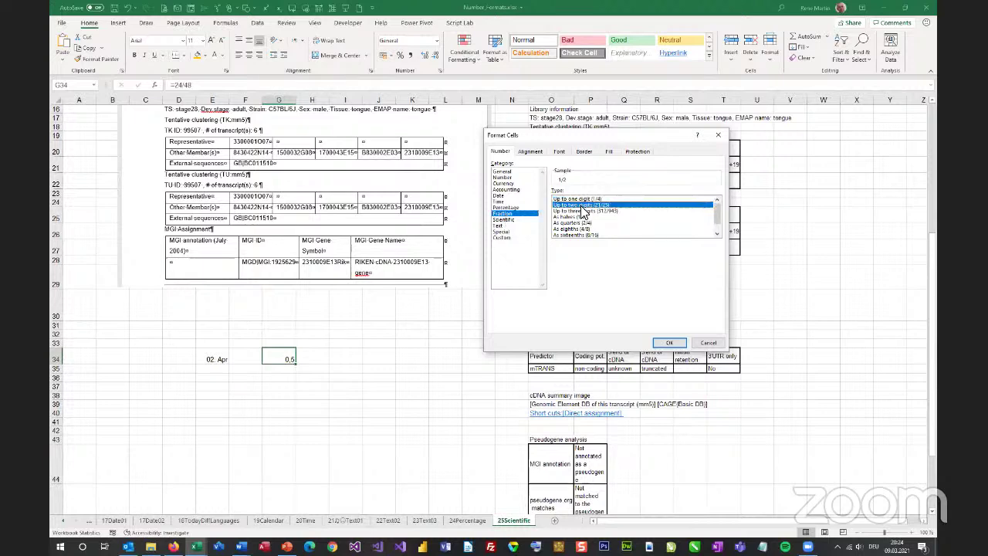
click(669, 343)
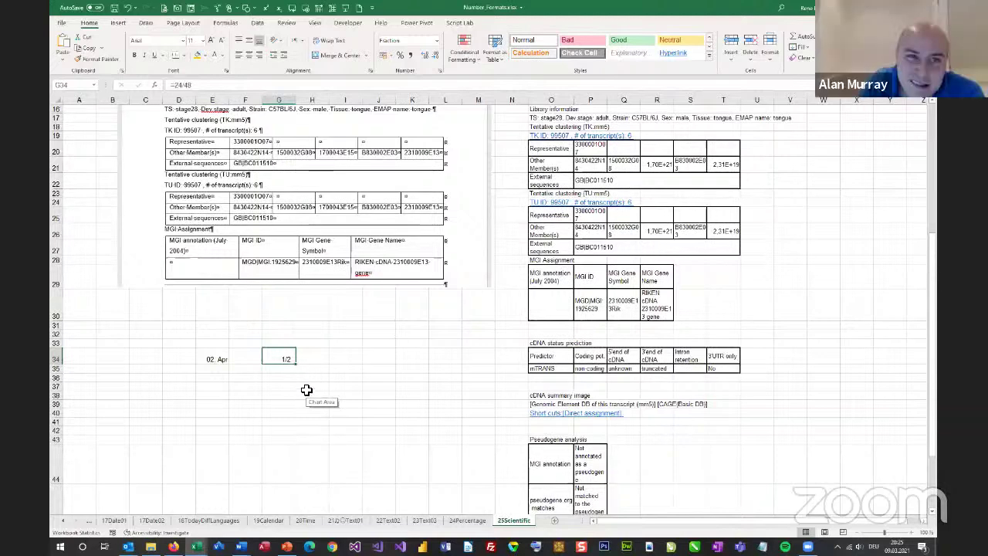
Step: Enter the formula =12/24 in cell G44
click(285, 461)
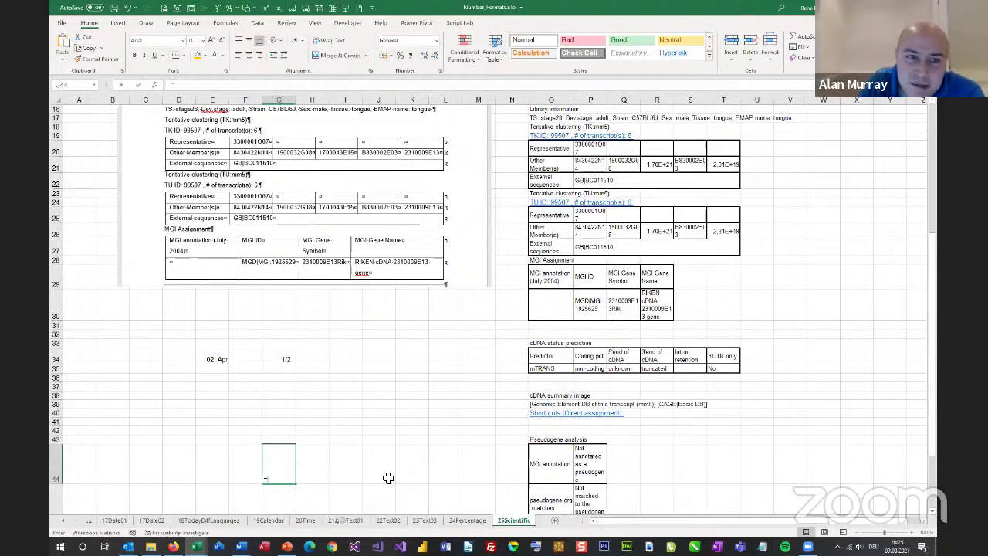
text(=12/24)
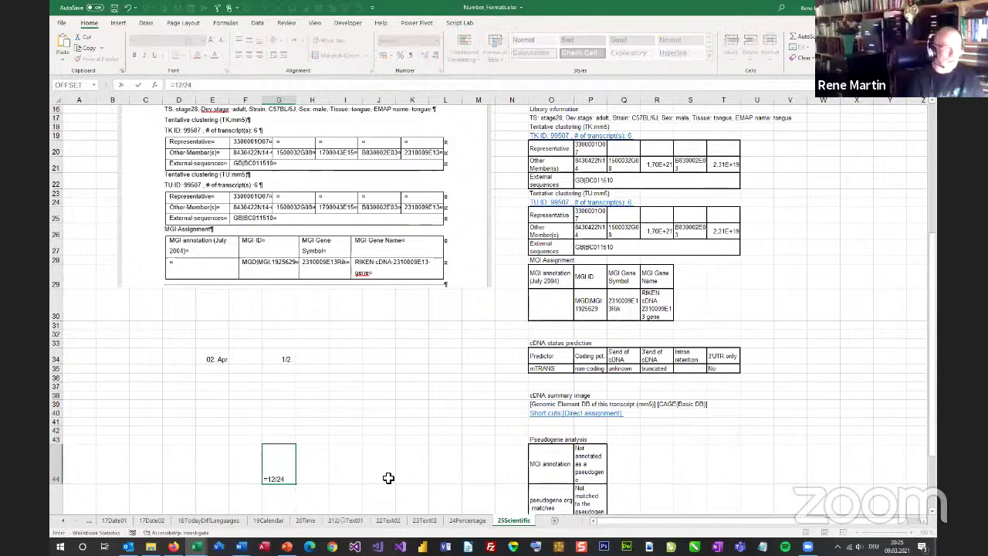
key(Return)
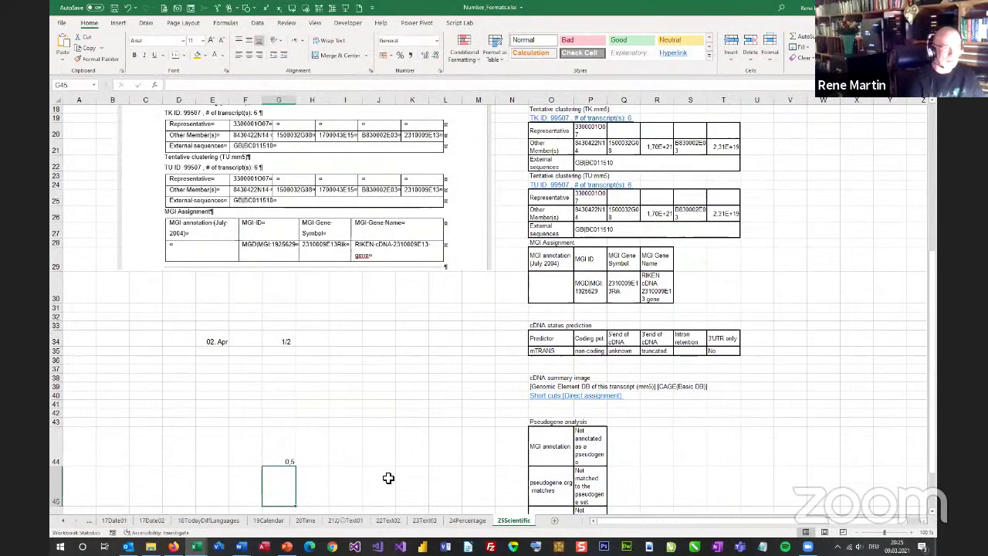
key(Up)
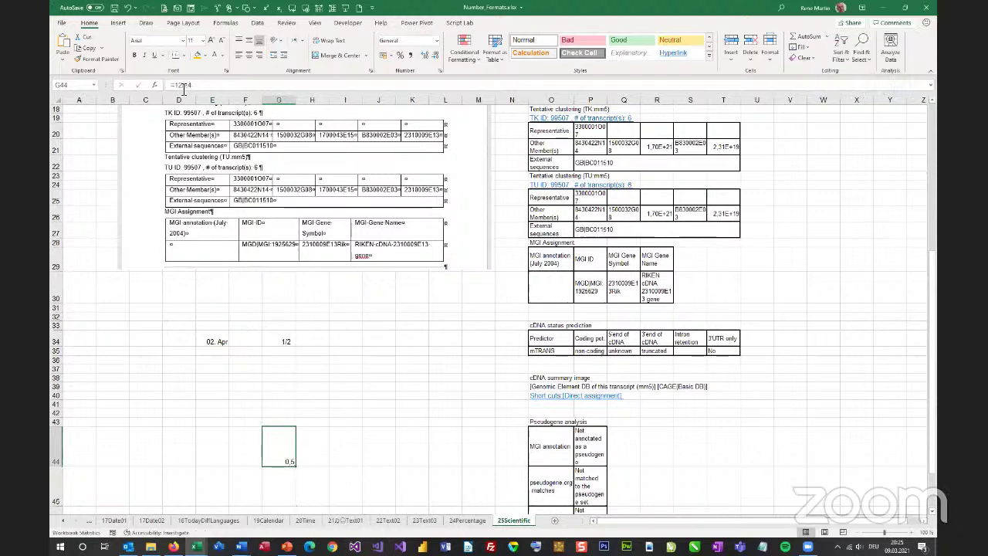
Step: Format G44 as an up-to-two-digit fraction so it displays 1/2
key(ctrl+1)
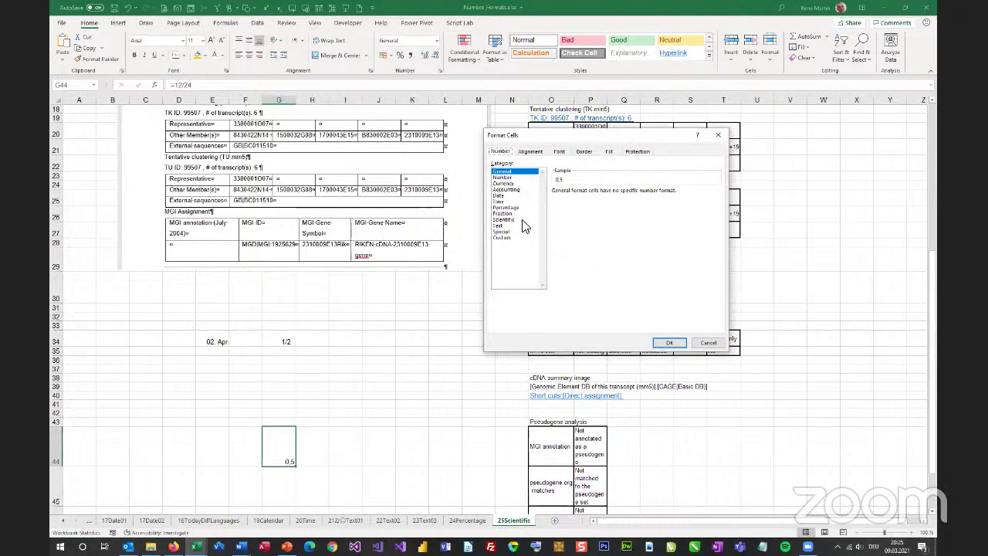
click(512, 214)
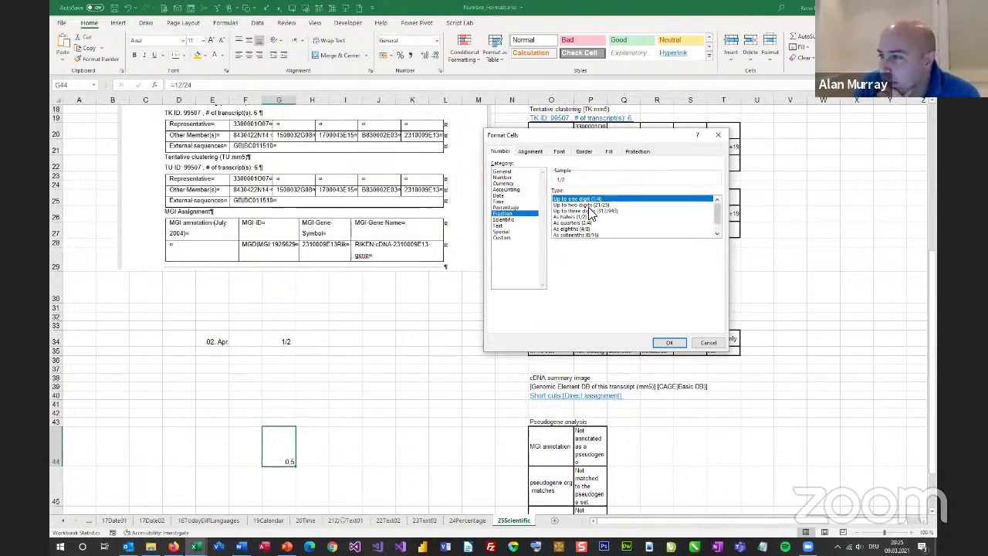
click(589, 205)
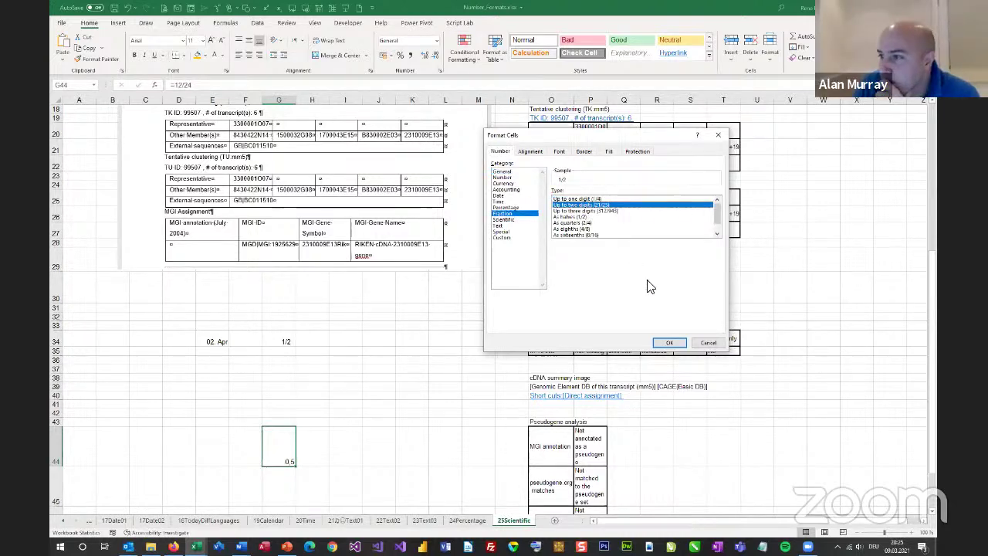
click(669, 343)
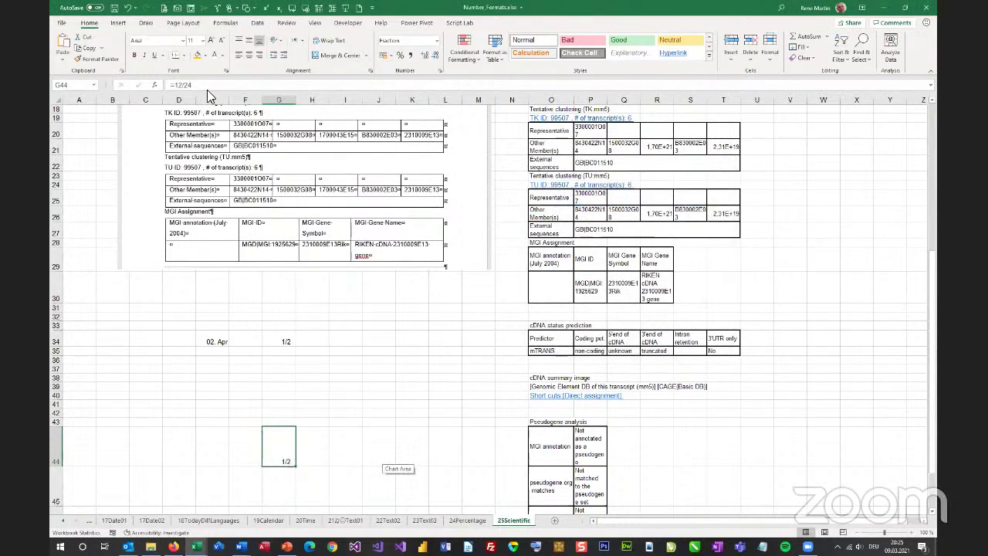